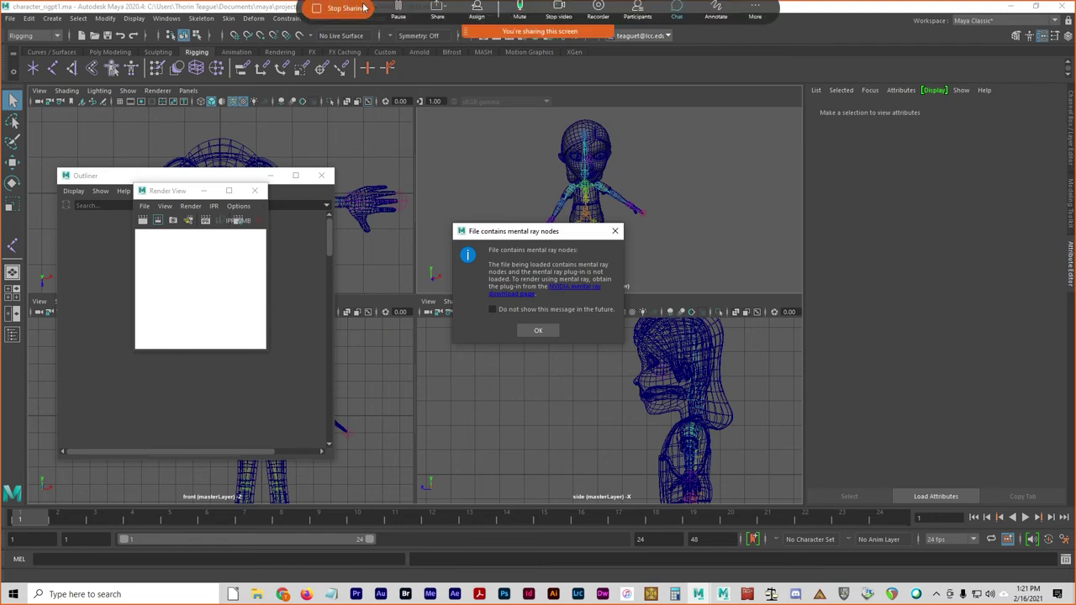
Acknowledge the mental ray and scene-reading error notices to finish opening the character_v009 scene
{"action": "mouse_move", "coordinate": [541, 235]}
{"action": "left_mouse_down"}
{"action": "mouse_move", "coordinate": [556, 235]}
{"action": "mouse_move", "coordinate": [539, 232]}
{"action": "left_mouse_up"}
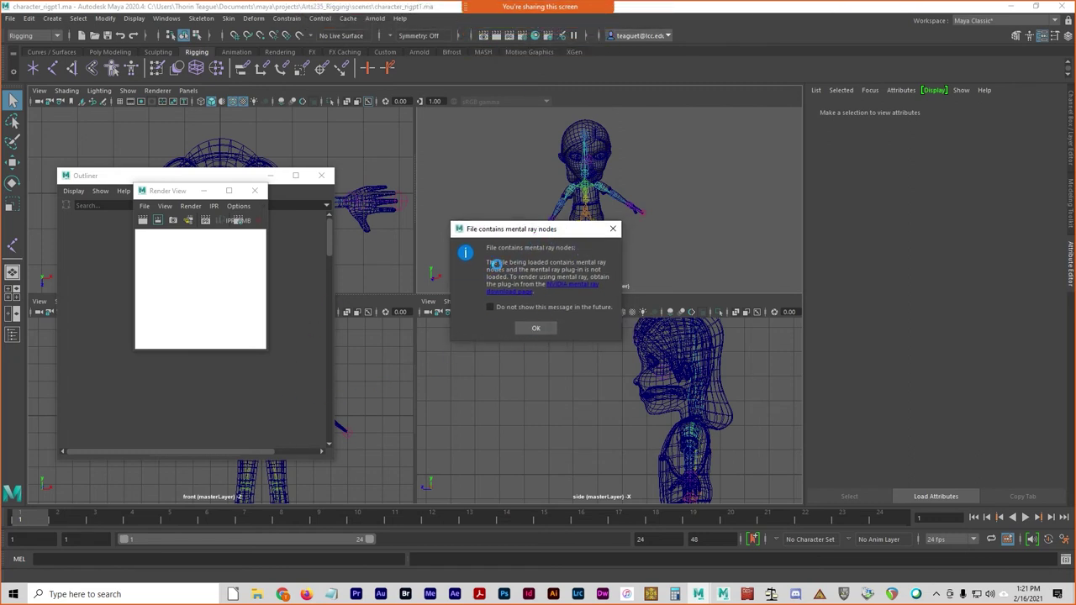
{"action": "left_click", "coordinate": [547, 329]}
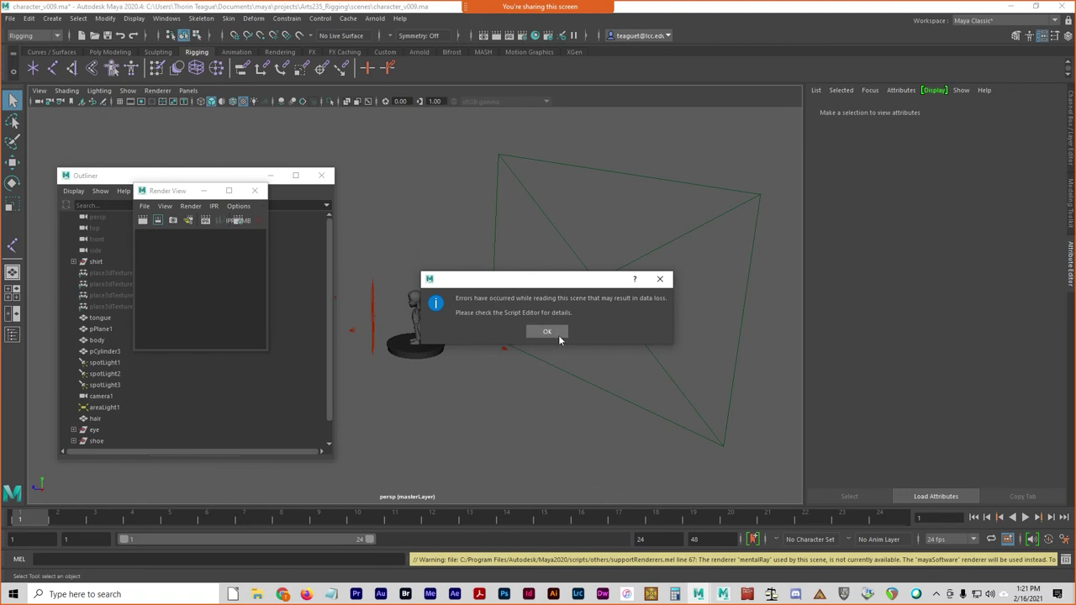
{"action": "left_click", "coordinate": [557, 333]}
Frame the character in the perspective view and examine it and its body mesh from several angles
{"action": "left_click_drag", "start_coordinate": [412, 290], "coordinate": [432, 323]}
{"action": "key", "text": "f"}
{"action": "left_click_drag", "start_coordinate": [479, 384], "coordinate": [601, 377], "text": "alt"}
{"action": "left_click", "coordinate": [513, 364]}
{"action": "right_click_drag", "start_coordinate": [483, 385], "coordinate": [506, 396], "text": "alt"}
{"action": "middle_click_drag", "start_coordinate": [523, 390], "coordinate": [611, 388], "text": "alt"}
{"action": "left_click_drag", "start_coordinate": [596, 395], "coordinate": [486, 395], "text": "alt"}
{"action": "right_click_drag", "start_coordinate": [477, 393], "coordinate": [552, 417], "text": "alt"}
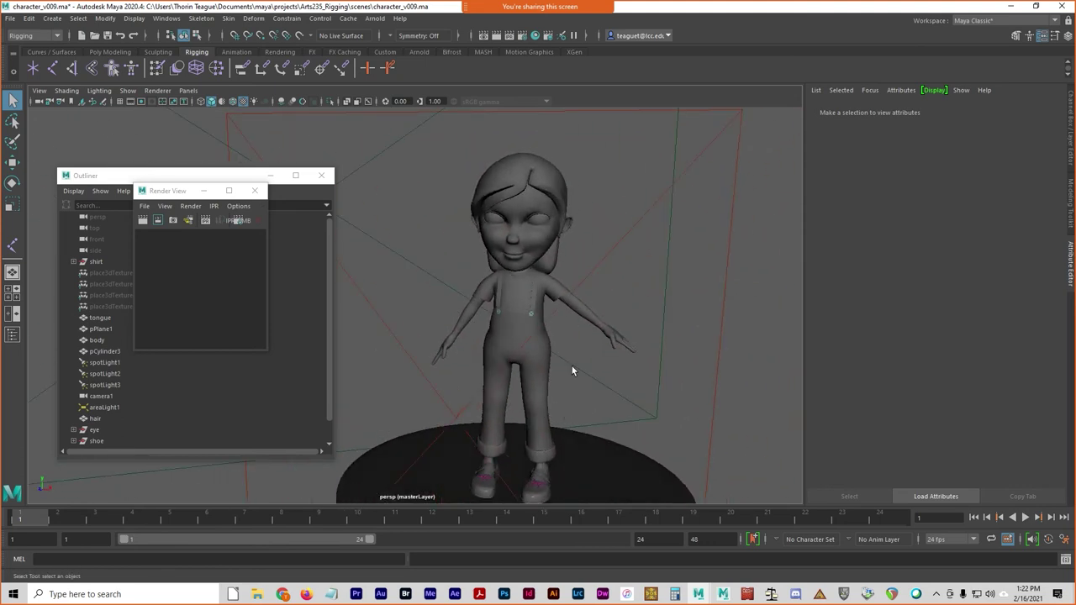
{"action": "left_click_drag", "start_coordinate": [553, 362], "coordinate": [546, 394], "text": "alt"}
{"action": "left_click", "coordinate": [562, 286]}
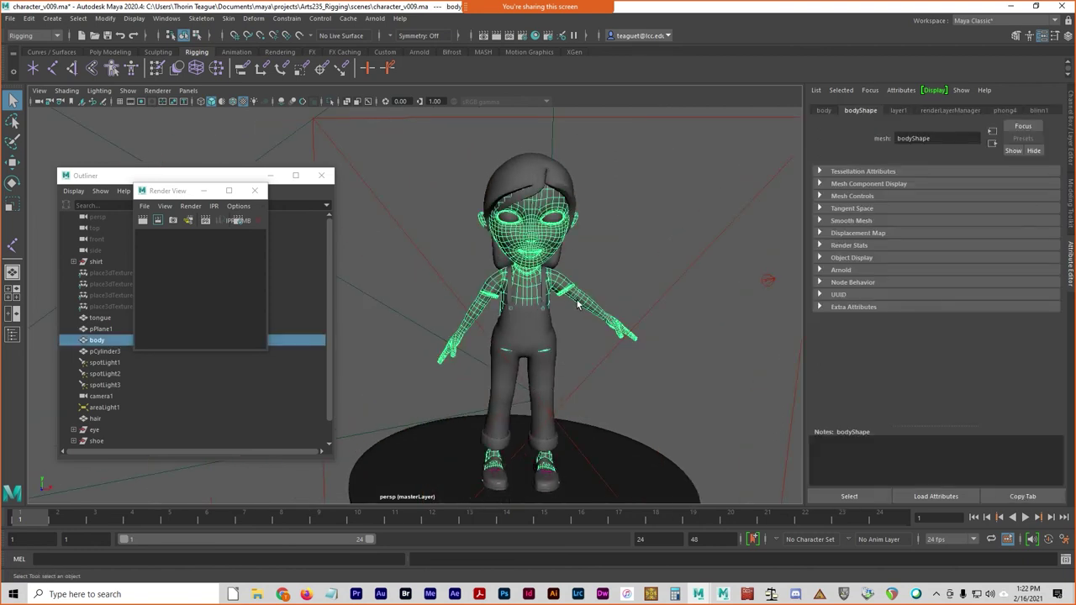
{"action": "left_click", "coordinate": [592, 376]}
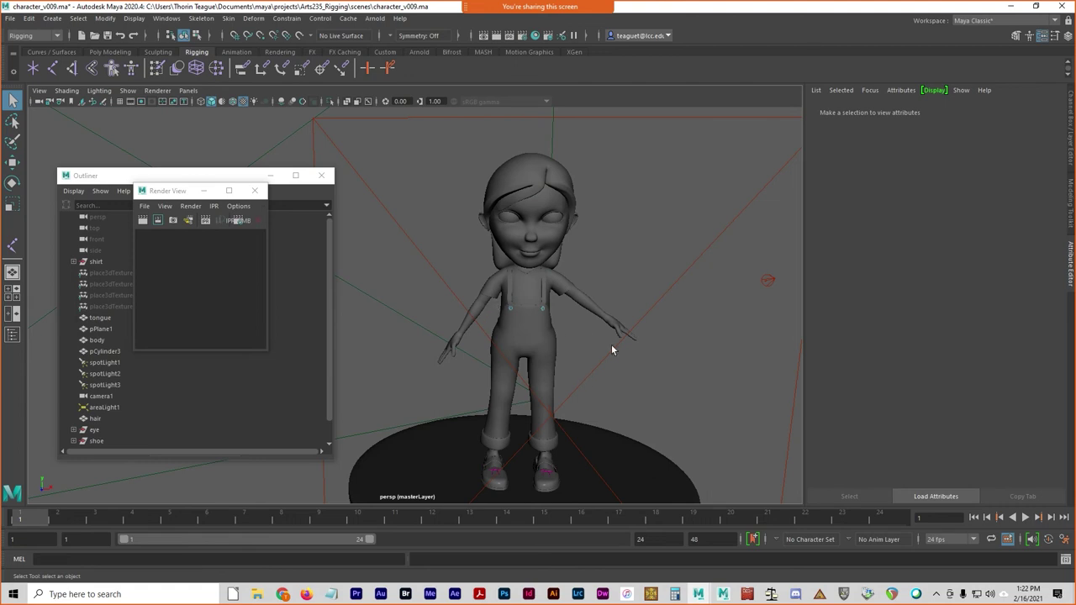
{"action": "right_click_drag", "start_coordinate": [678, 396], "coordinate": [600, 381], "text": "alt"}
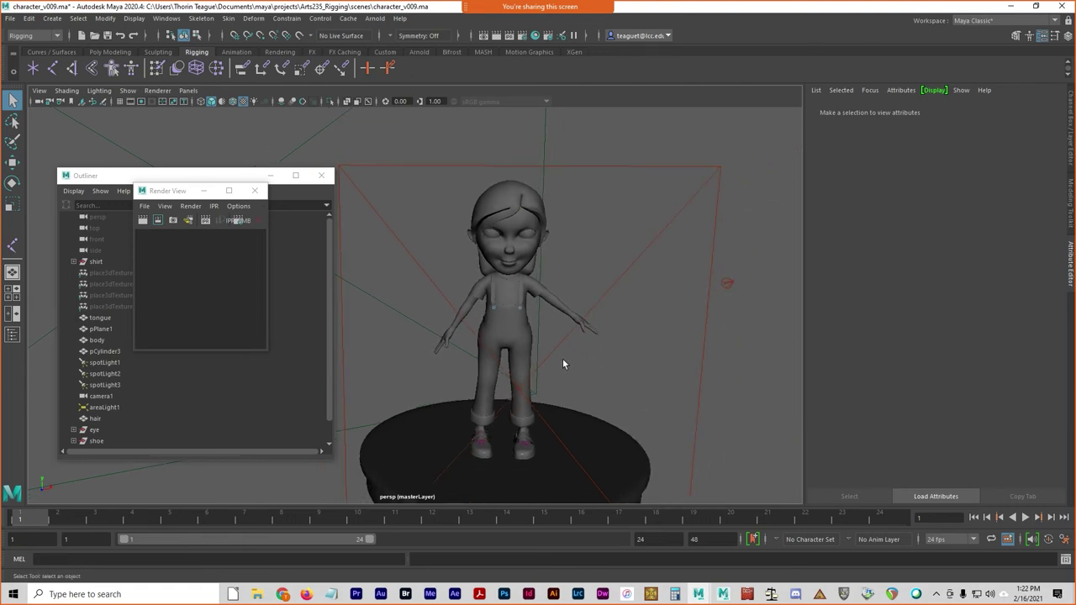
{"action": "mouse_move", "coordinate": [598, 372]}
{"action": "left_mouse_down", "text": "alt"}
{"action": "mouse_move", "coordinate": [560, 373]}
{"action": "mouse_move", "coordinate": [605, 383]}
{"action": "left_mouse_up", "text": "alt"}
Delete the pCylinder3 platform under the character and the areaLight1 light from the scene
{"action": "left_click", "coordinate": [598, 465]}
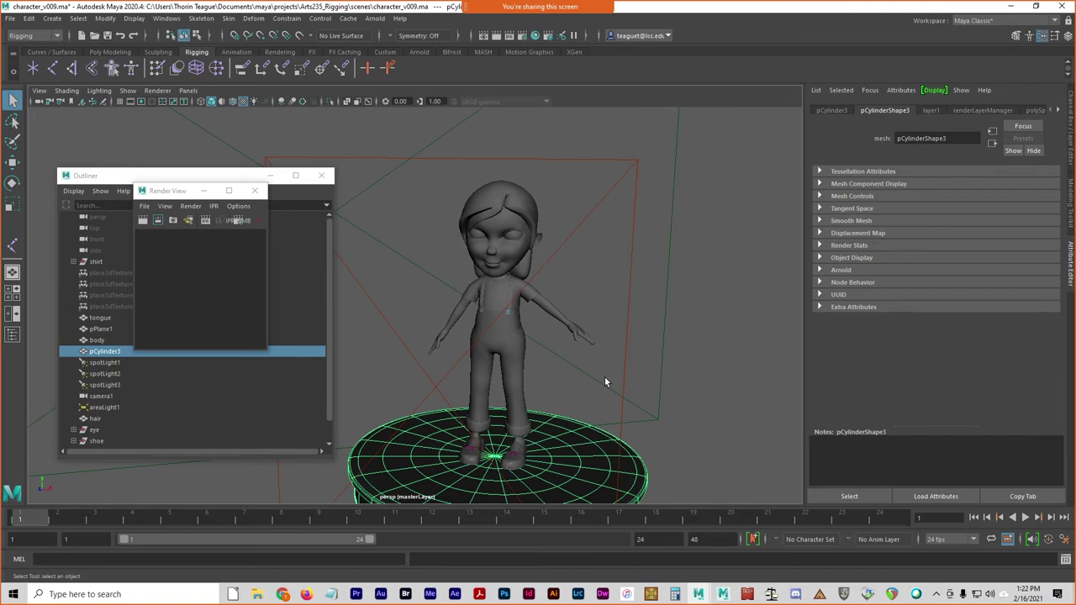
{"action": "left_click_drag", "start_coordinate": [619, 399], "coordinate": [537, 392], "text": "alt"}
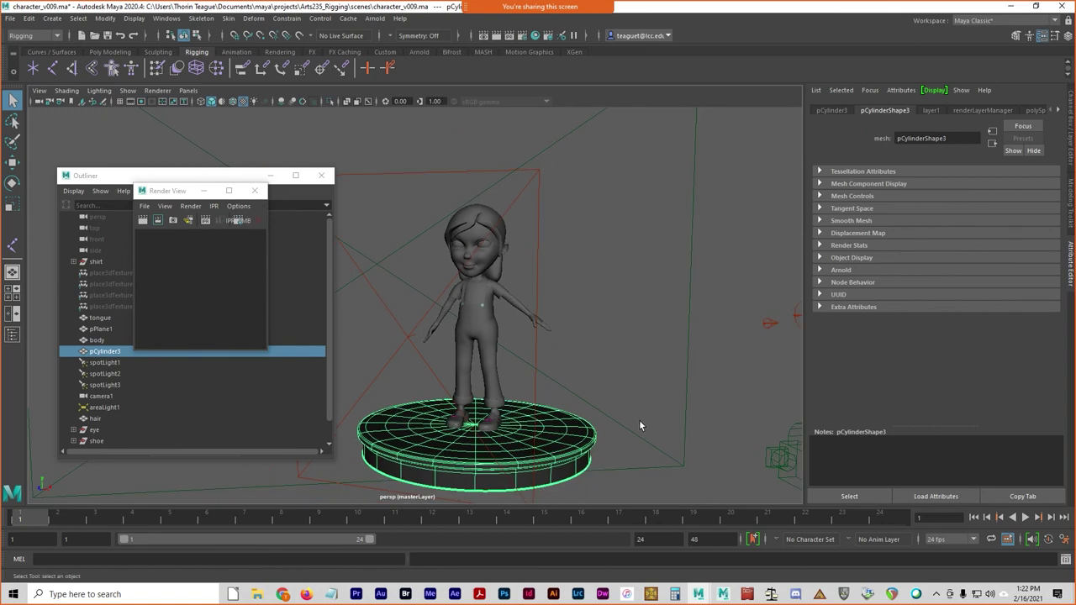
{"action": "key", "text": "Delete"}
{"action": "left_click_drag", "start_coordinate": [636, 431], "coordinate": [517, 482]}
{"action": "key", "text": "Delete"}
{"action": "key", "text": "Delete"}
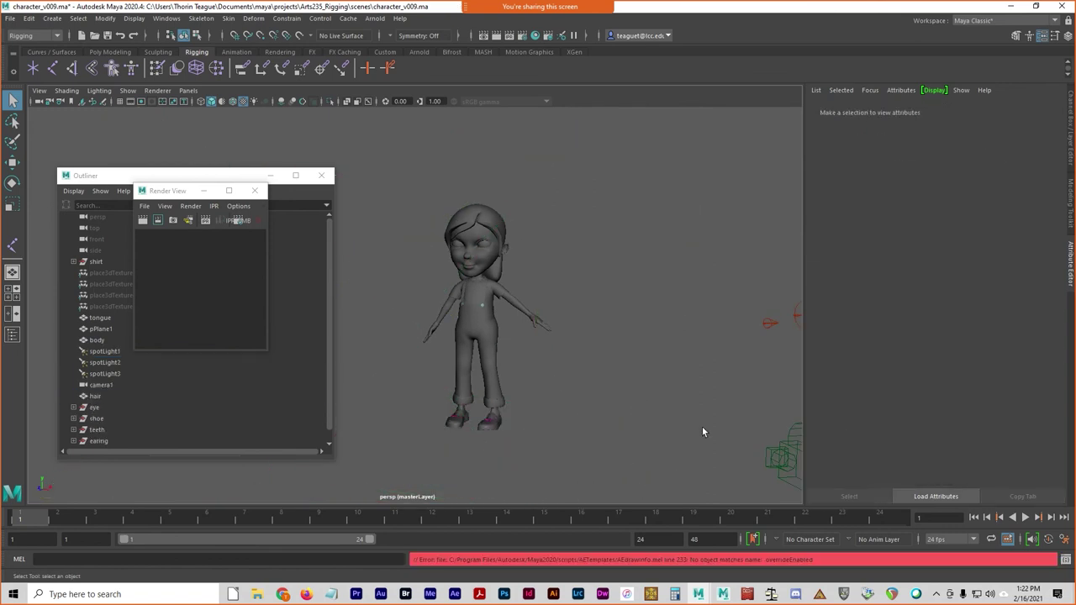
Delete the three spot lights and camera1, leaving only the character's parts in the scene
{"action": "left_click_drag", "start_coordinate": [708, 468], "coordinate": [563, 471], "text": "alt"}
{"action": "left_click_drag", "start_coordinate": [591, 248], "coordinate": [696, 407]}
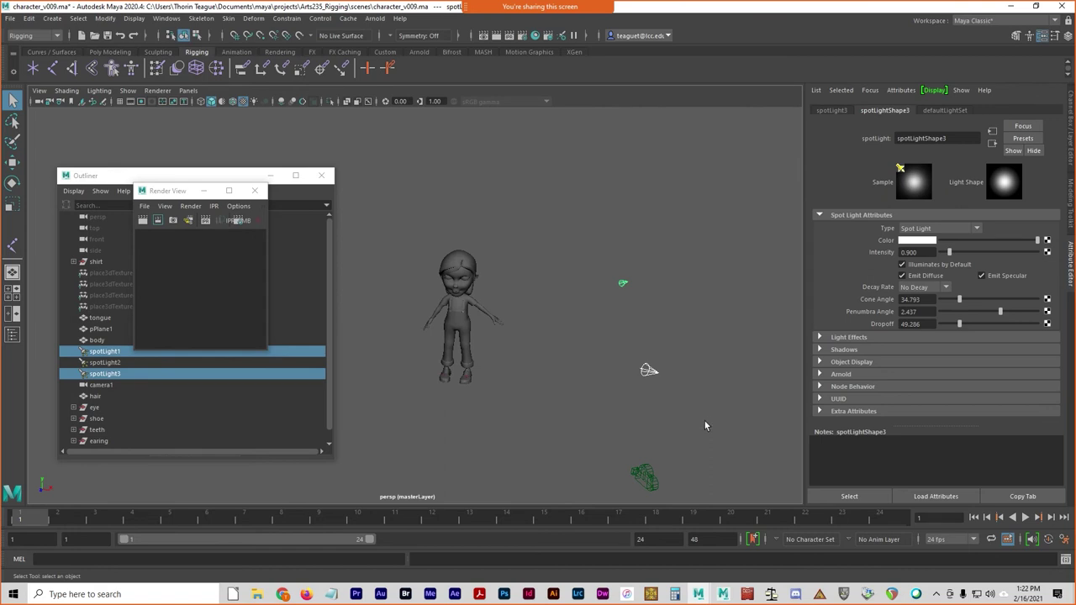
{"action": "key", "text": "Delete"}
{"action": "left_click_drag", "start_coordinate": [588, 454], "coordinate": [722, 463]}
{"action": "key", "text": "Delete"}
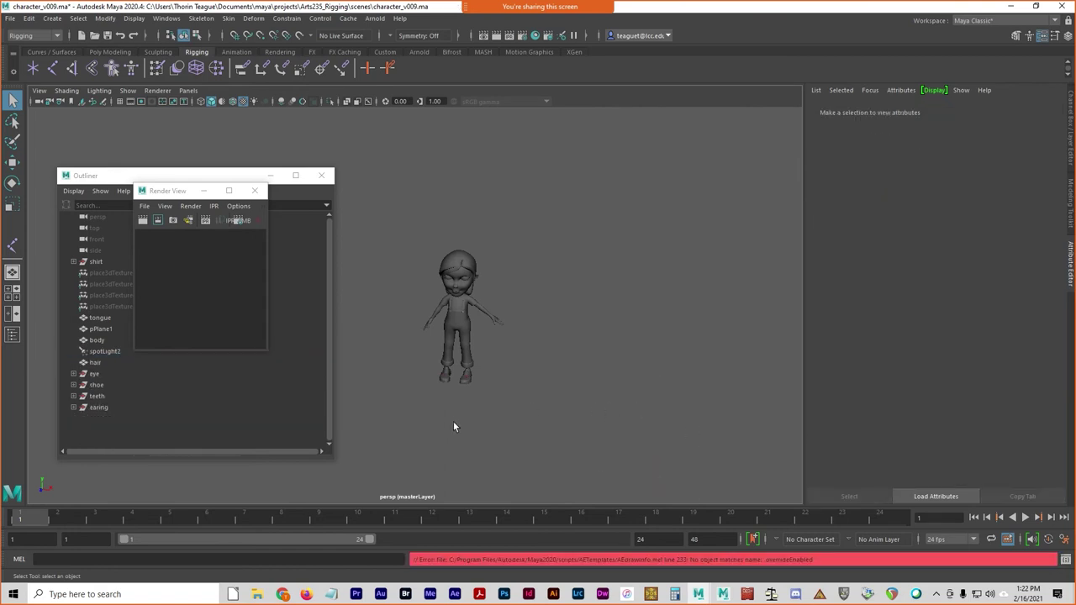
{"action": "left_click", "coordinate": [110, 352]}
{"action": "key", "text": "Delete"}
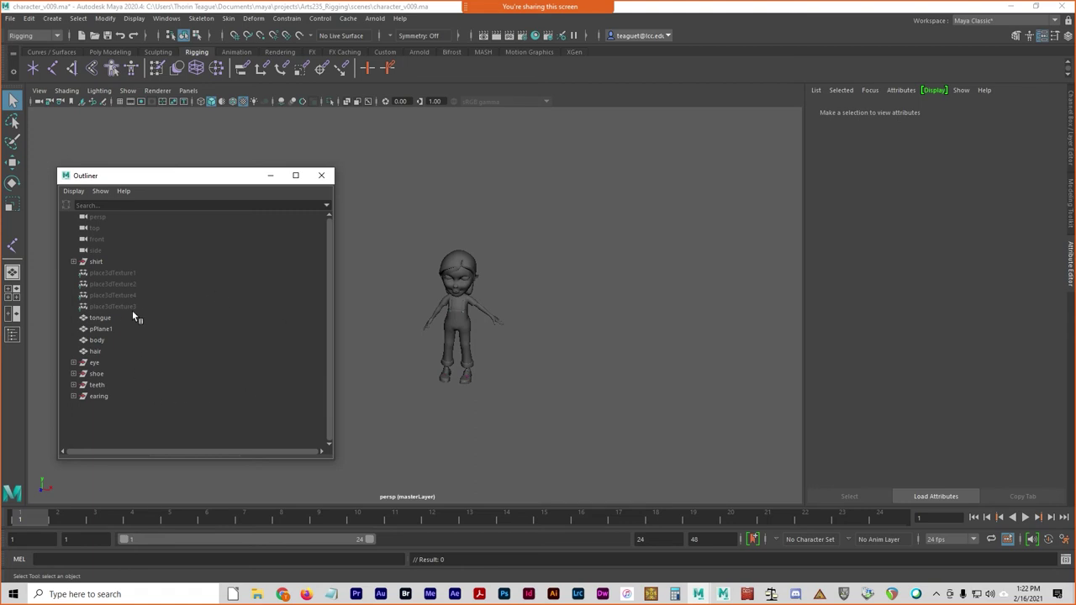
Check the attributes of the four place3dTexture nodes one after another, with the Outliner moved slightly aside, and clear the selection
{"action": "left_click", "coordinate": [132, 308]}
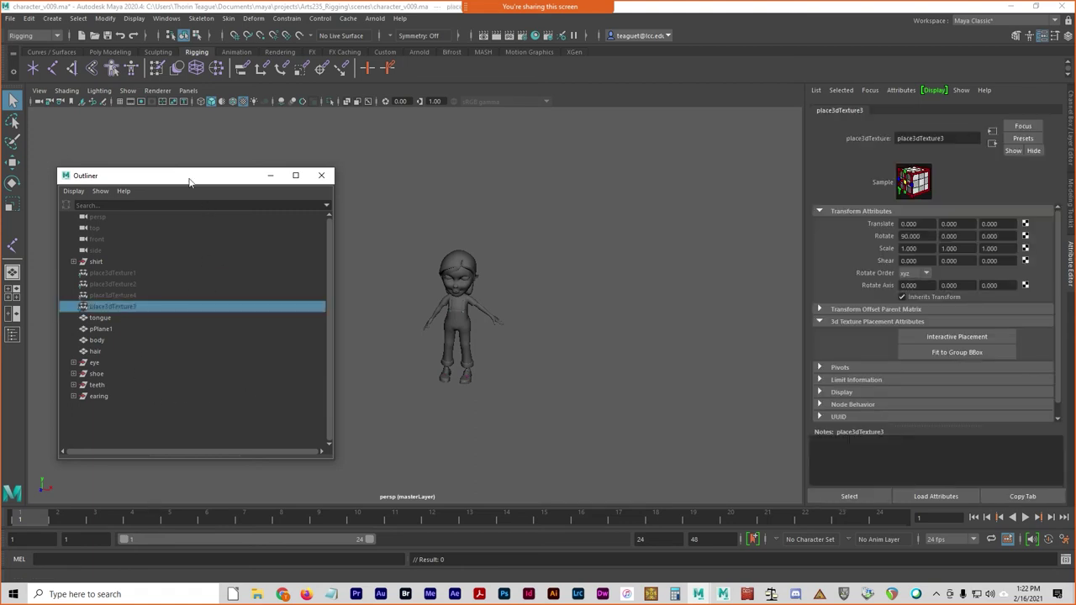
{"action": "left_click_drag", "start_coordinate": [193, 176], "coordinate": [215, 170]}
{"action": "left_click", "coordinate": [156, 290]}
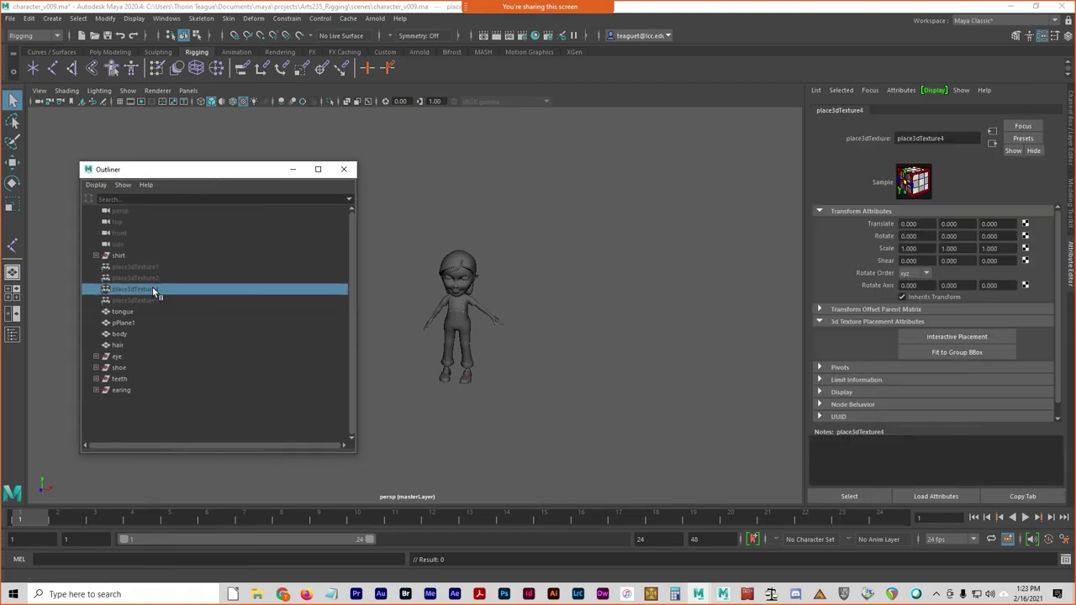
{"action": "left_click", "coordinate": [152, 278]}
{"action": "left_click", "coordinate": [153, 266]}
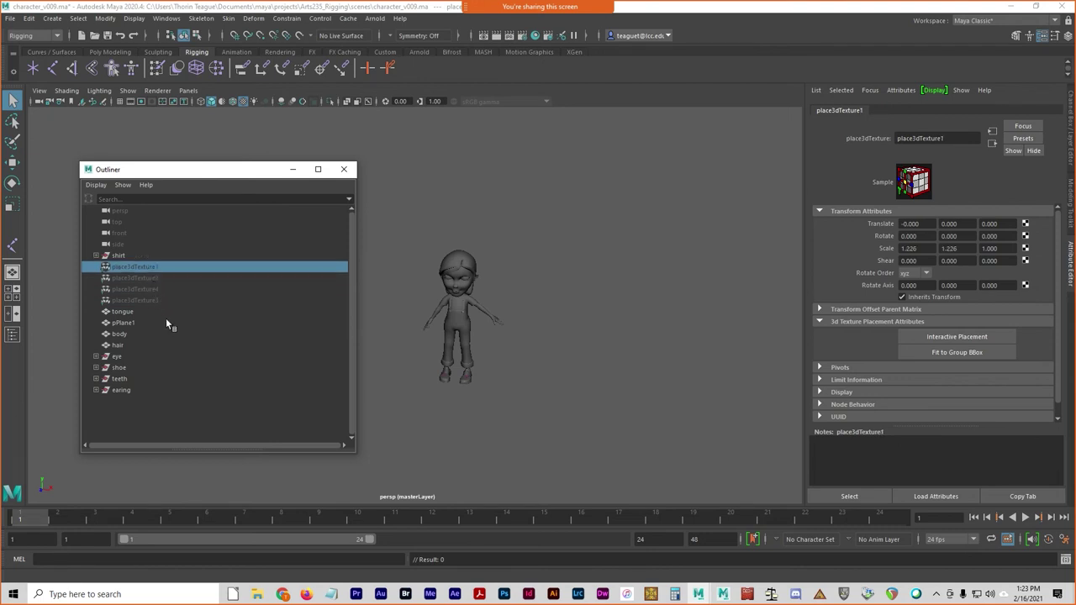
{"action": "left_click", "coordinate": [523, 390]}
Frame the character closely and examine the shaded model from several angles
{"action": "right_click_drag", "start_coordinate": [445, 383], "coordinate": [550, 391], "text": "alt"}
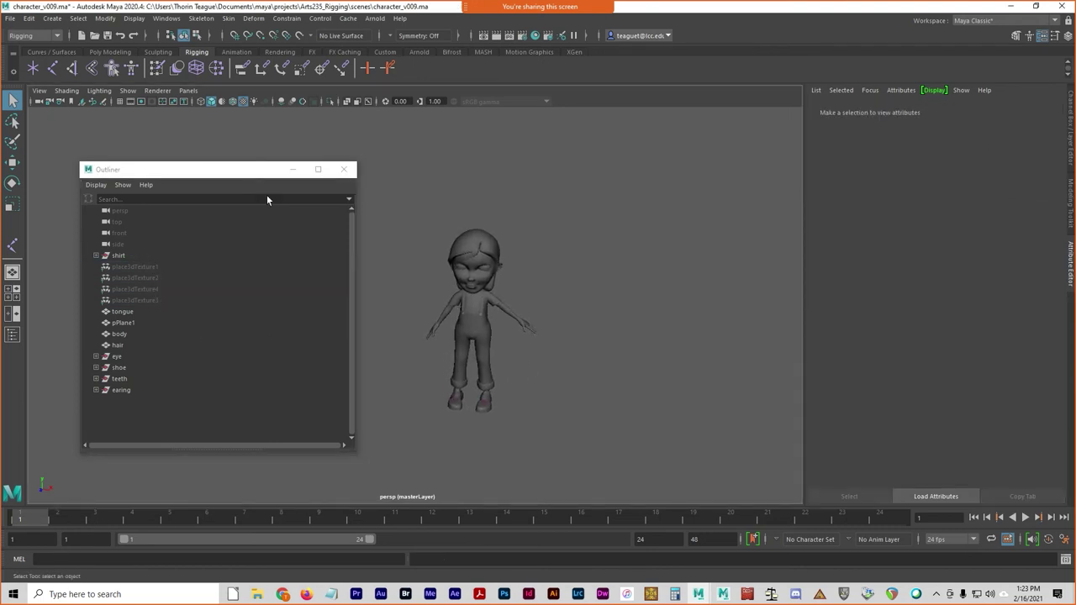
{"action": "left_click", "coordinate": [233, 101]}
{"action": "left_click_drag", "start_coordinate": [492, 396], "coordinate": [513, 331], "text": "alt"}
{"action": "left_click", "coordinate": [514, 332]}
{"action": "key", "text": "f"}
{"action": "left_click_drag", "start_coordinate": [552, 364], "coordinate": [458, 329], "text": "alt"}
{"action": "middle_click_drag", "start_coordinate": [458, 330], "coordinate": [504, 386], "text": "alt"}
{"action": "left_click_drag", "start_coordinate": [503, 386], "coordinate": [588, 385], "text": "alt"}
{"action": "left_click", "coordinate": [553, 367]}
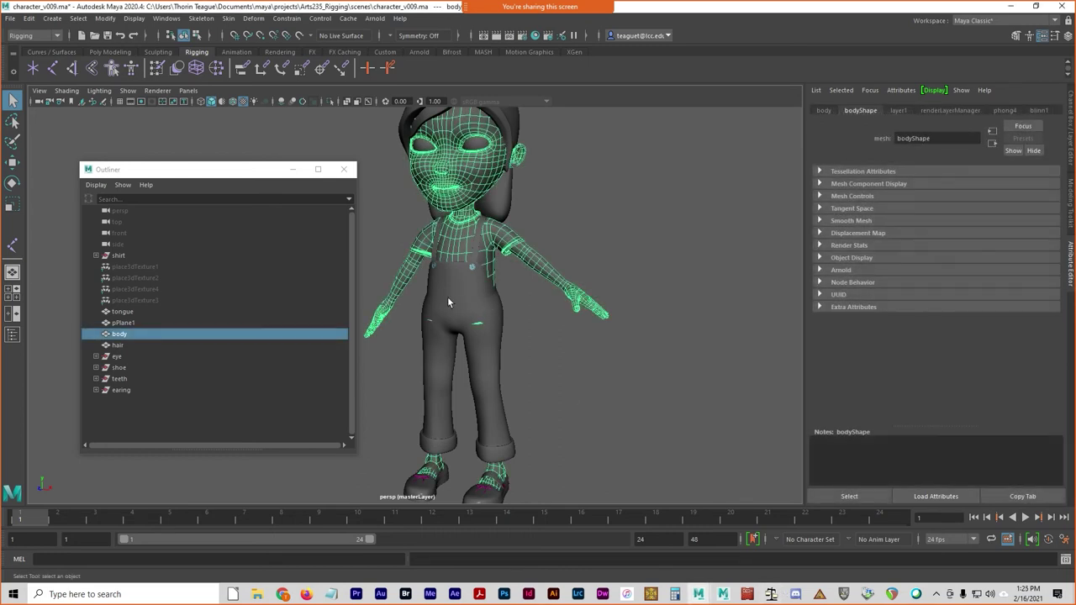
Examine which separate meshes make up the character by selecting the overalls, body, hair, shoes and shoe detail in turn
{"action": "left_click", "coordinate": [448, 302]}
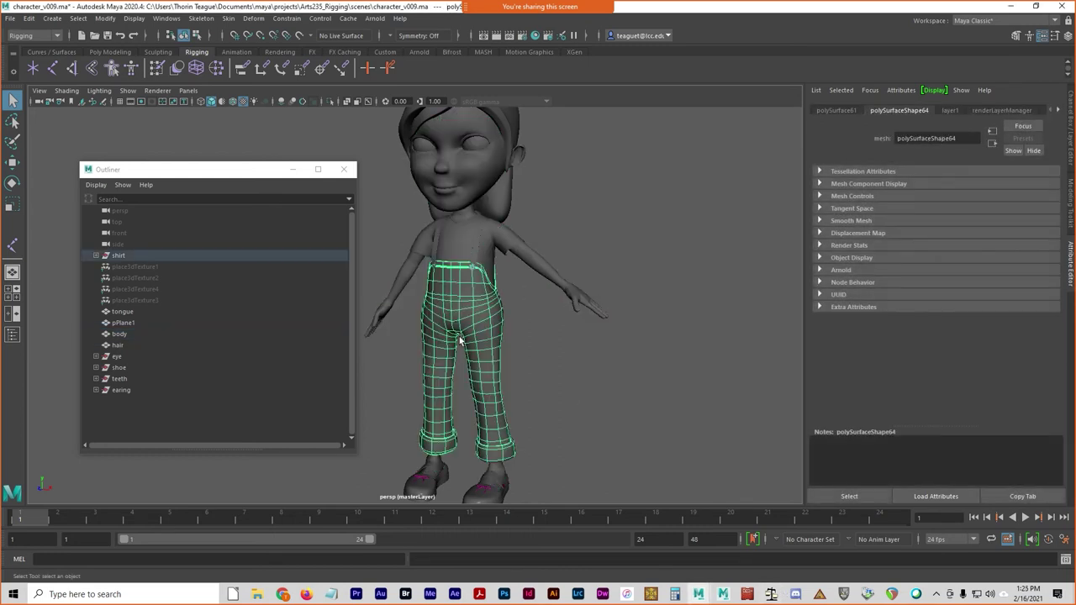
{"action": "left_click", "coordinate": [505, 479]}
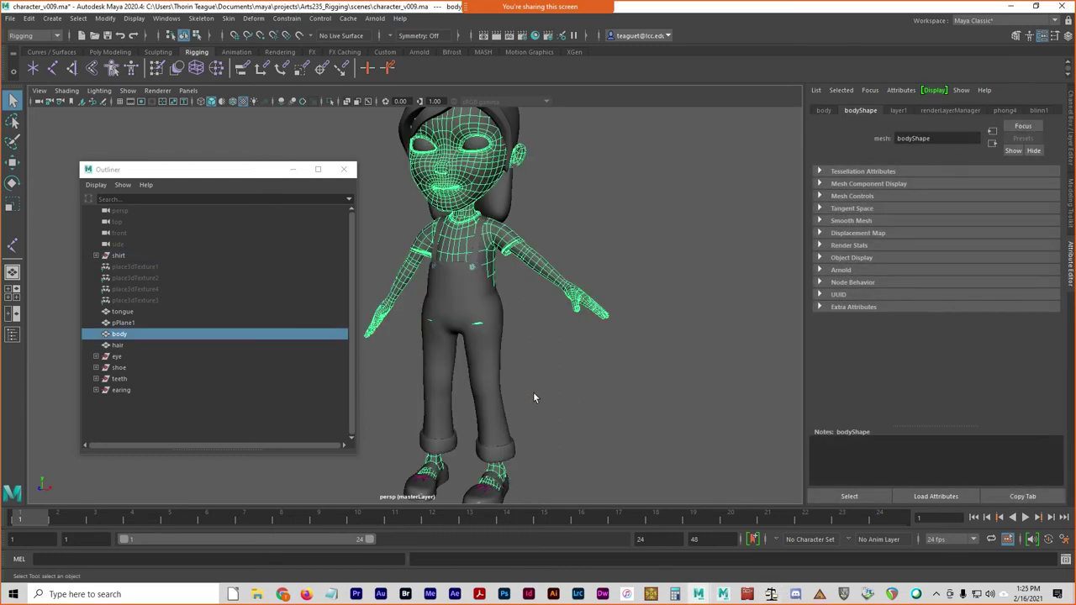
{"action": "left_click", "coordinate": [509, 201]}
{"action": "left_click", "coordinate": [483, 338]}
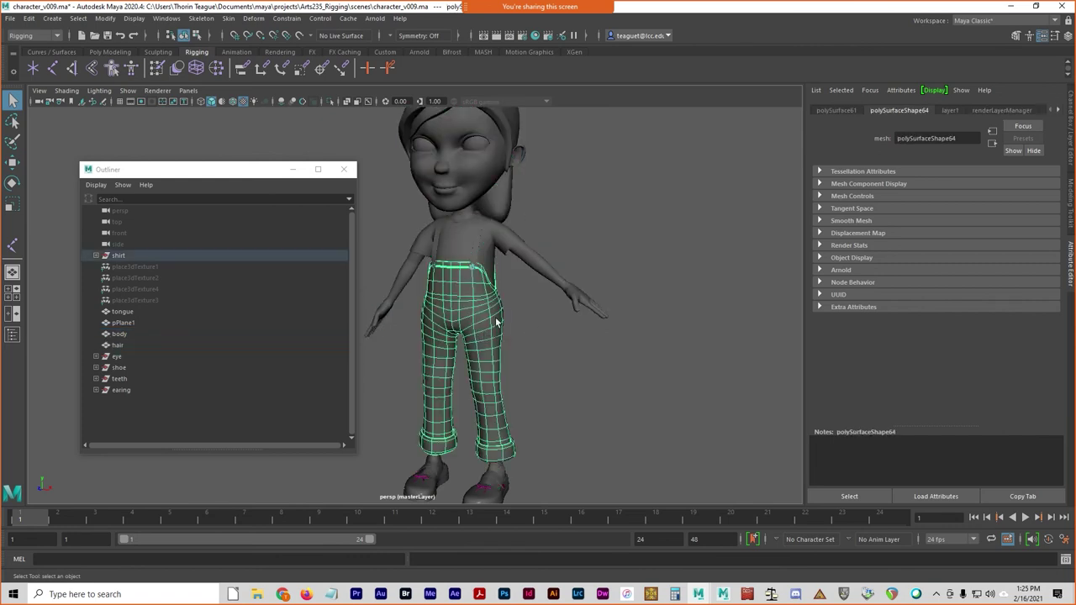
{"action": "left_click", "coordinate": [462, 255]}
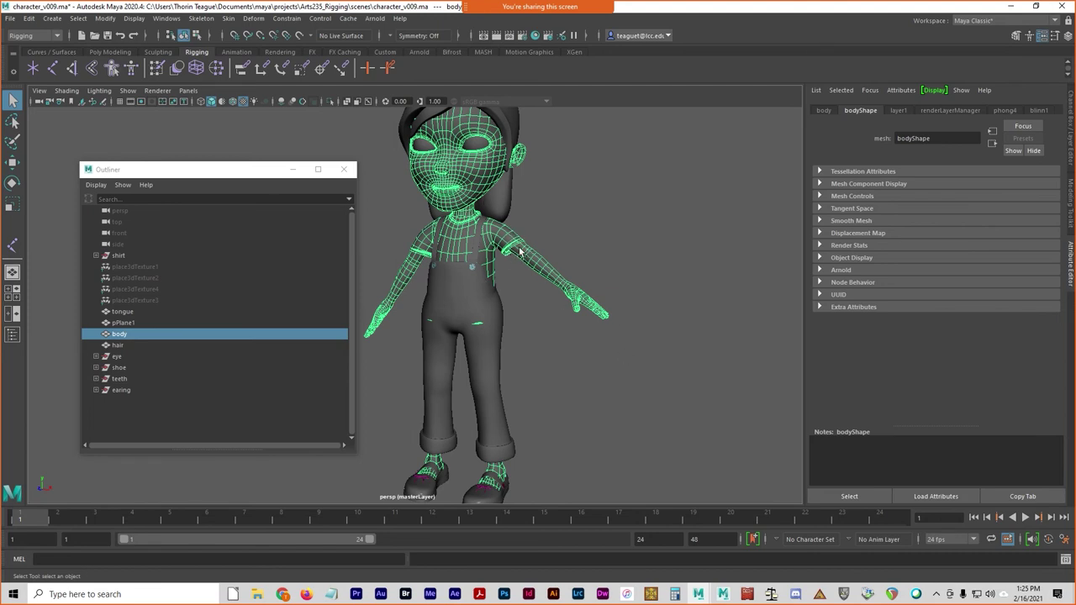
{"action": "left_click", "coordinate": [477, 499]}
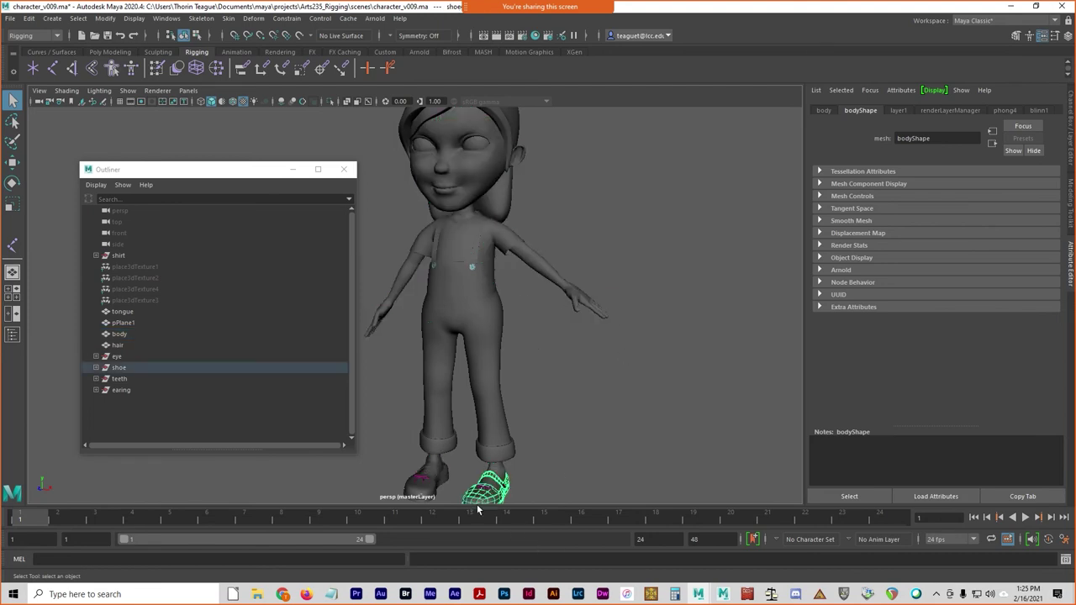
{"action": "left_click", "coordinate": [433, 492]}
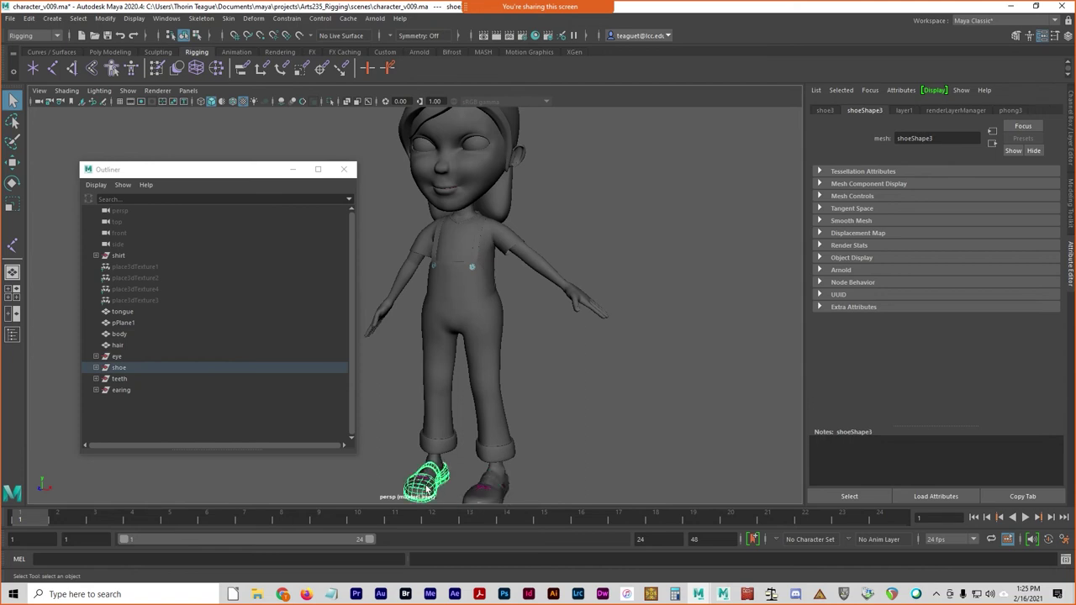
{"action": "left_click", "coordinate": [493, 498]}
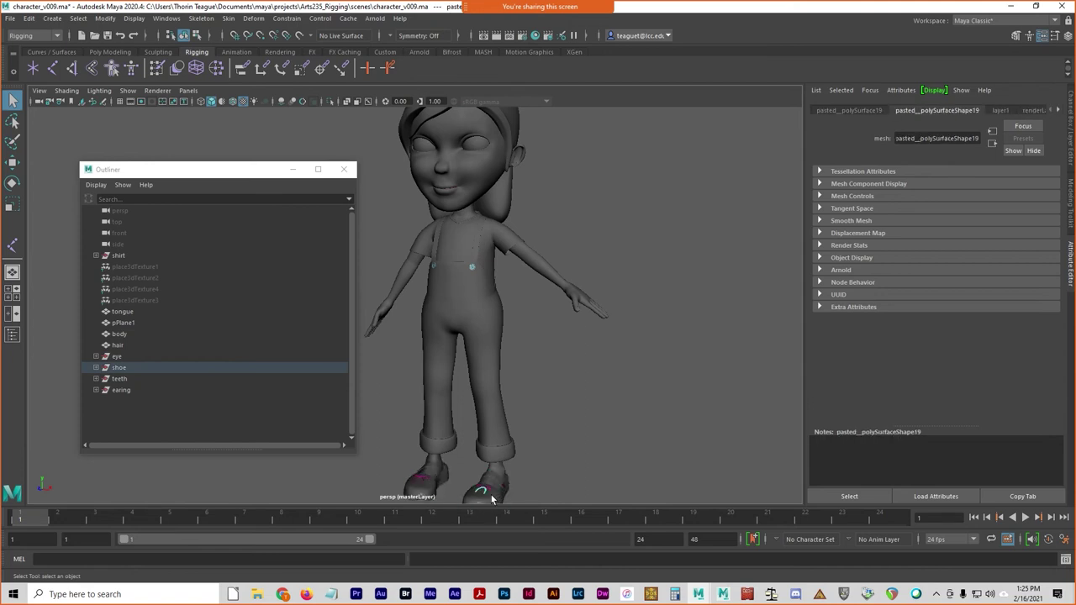
{"action": "left_click", "coordinate": [570, 490]}
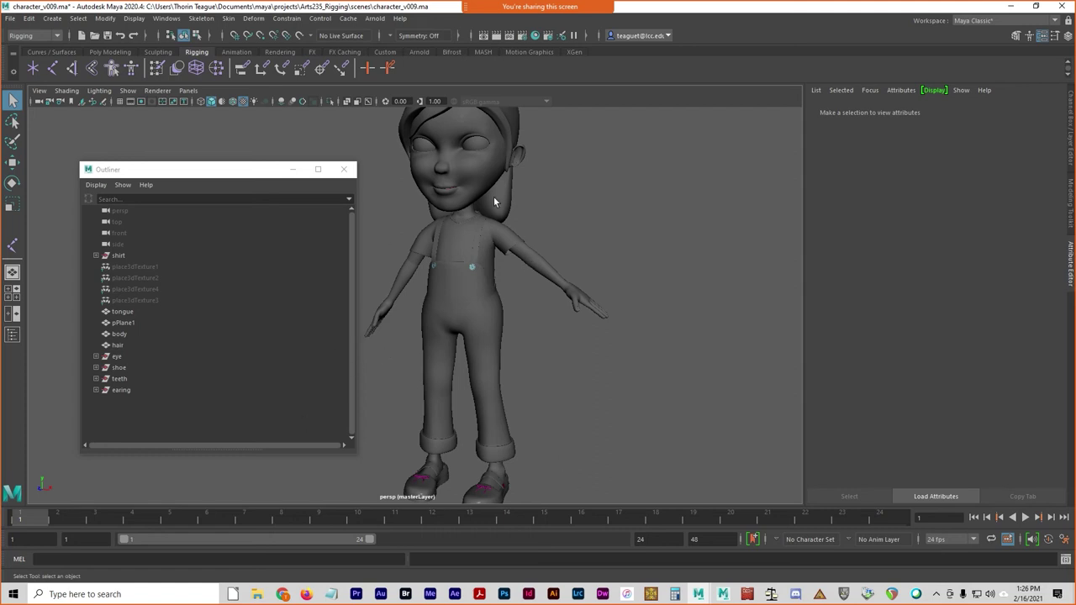
Inspect the character from the front in wireframe display and return the viewport to smooth shading
{"action": "left_click_drag", "start_coordinate": [503, 308], "coordinate": [457, 212], "text": "alt"}
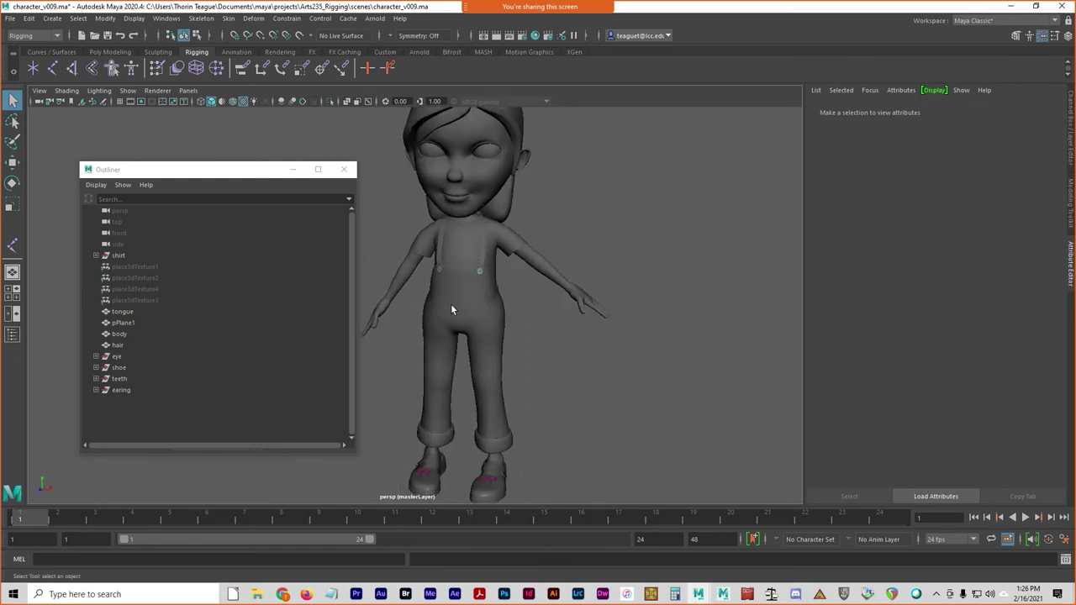
{"action": "left_click_drag", "start_coordinate": [451, 310], "coordinate": [481, 309], "text": "alt"}
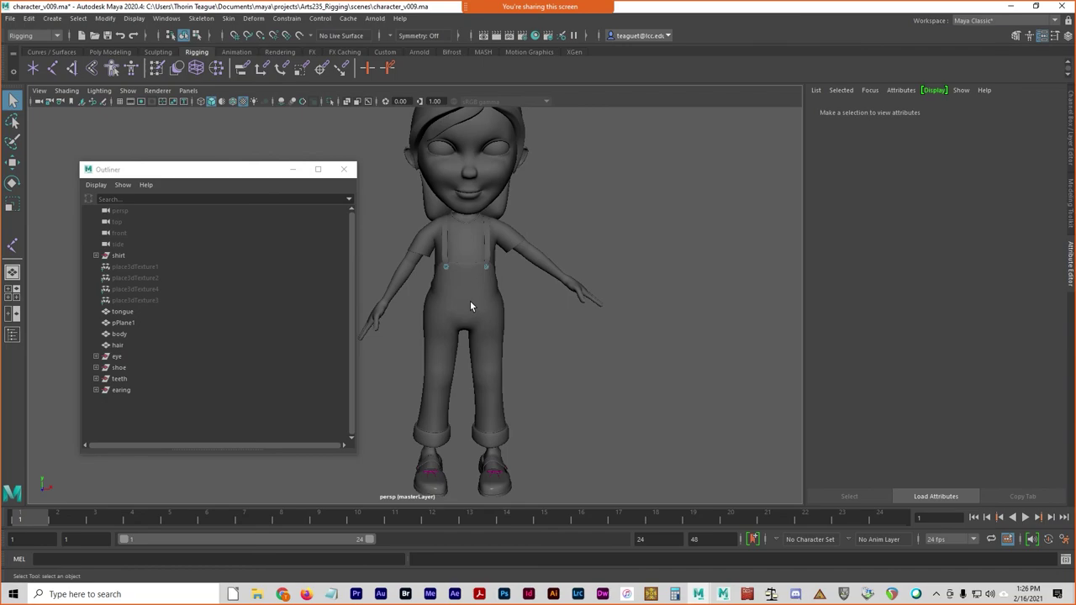
{"action": "key", "text": "4"}
{"action": "left_click_drag", "start_coordinate": [593, 313], "coordinate": [494, 306], "text": "alt"}
{"action": "key", "text": "5"}
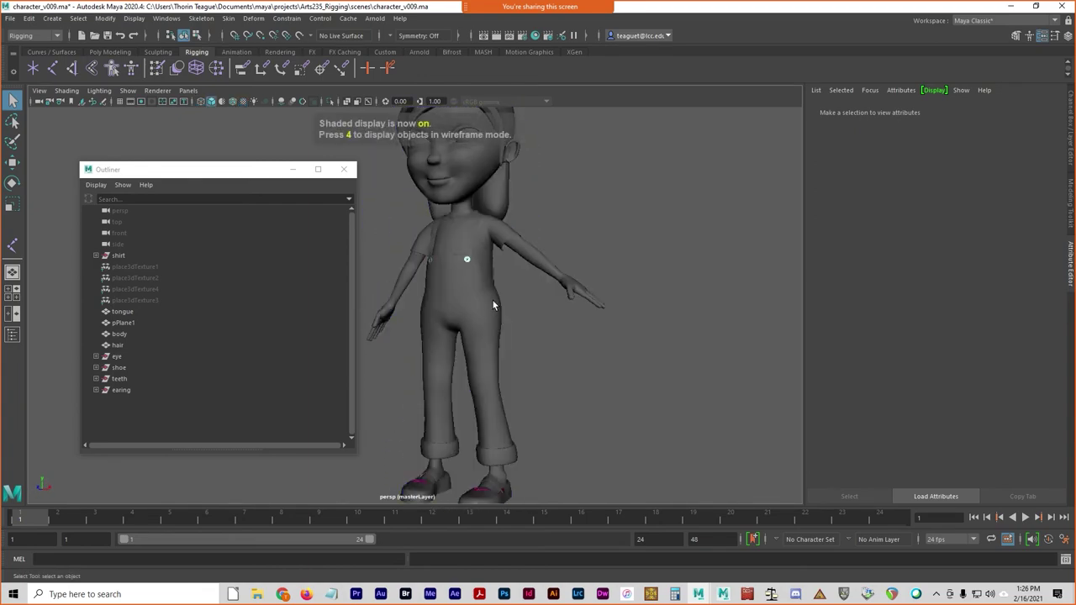
Enable Wireframe on Shaded and X-Ray Joints for the perspective viewport
{"action": "left_click", "coordinate": [66, 92]}
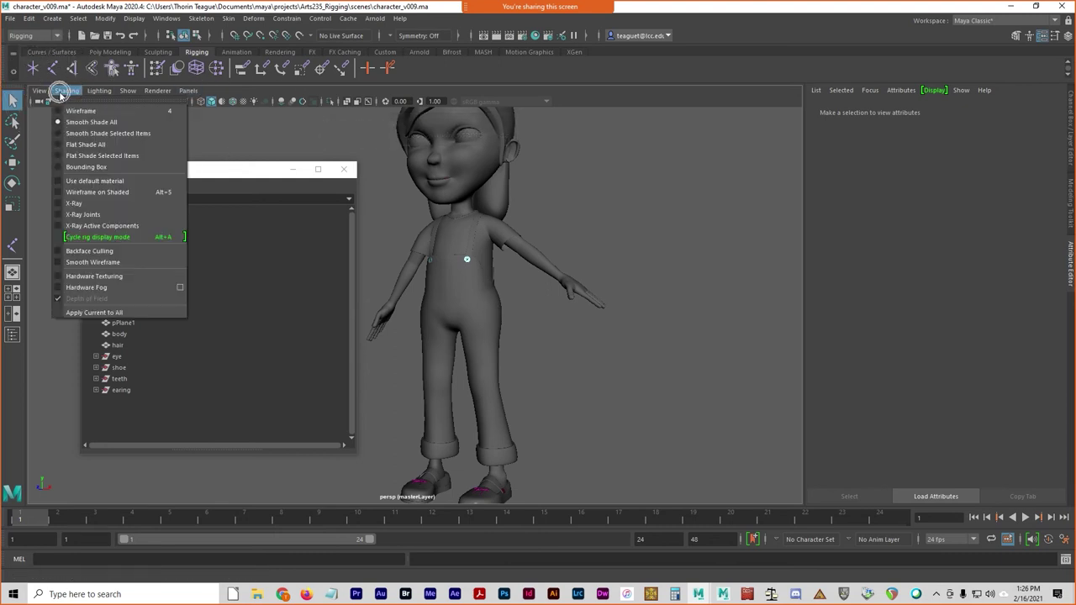
{"action": "left_click", "coordinate": [91, 195]}
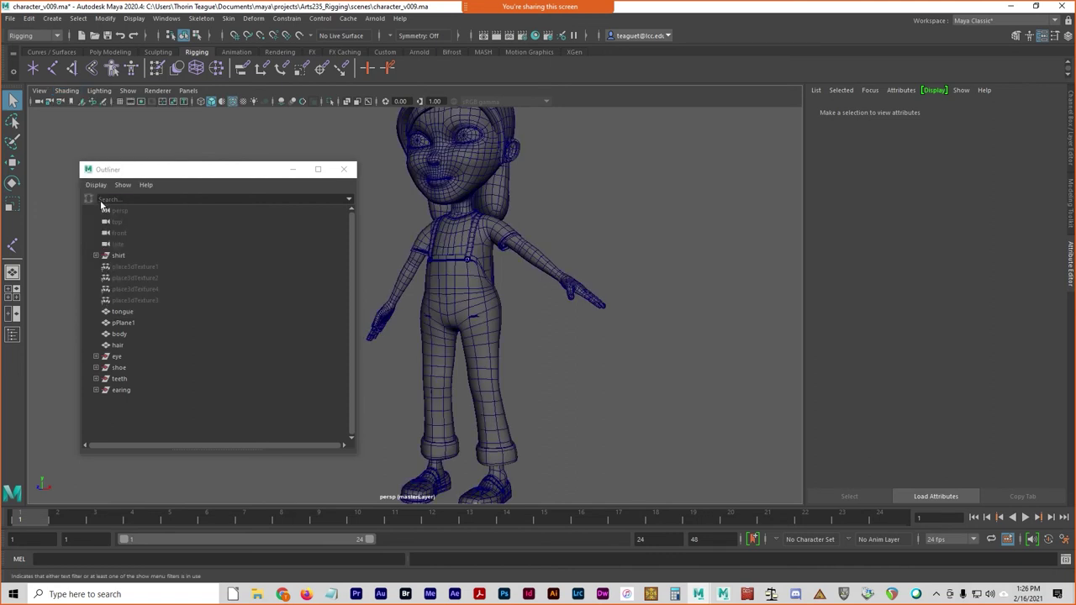
{"action": "left_click", "coordinate": [67, 91]}
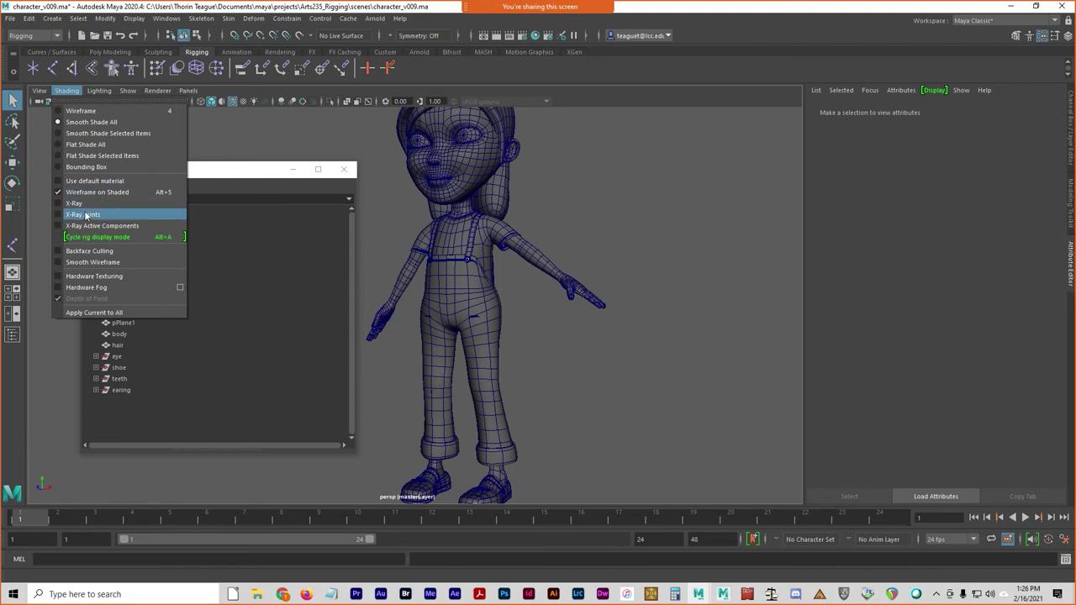
{"action": "left_click", "coordinate": [86, 215]}
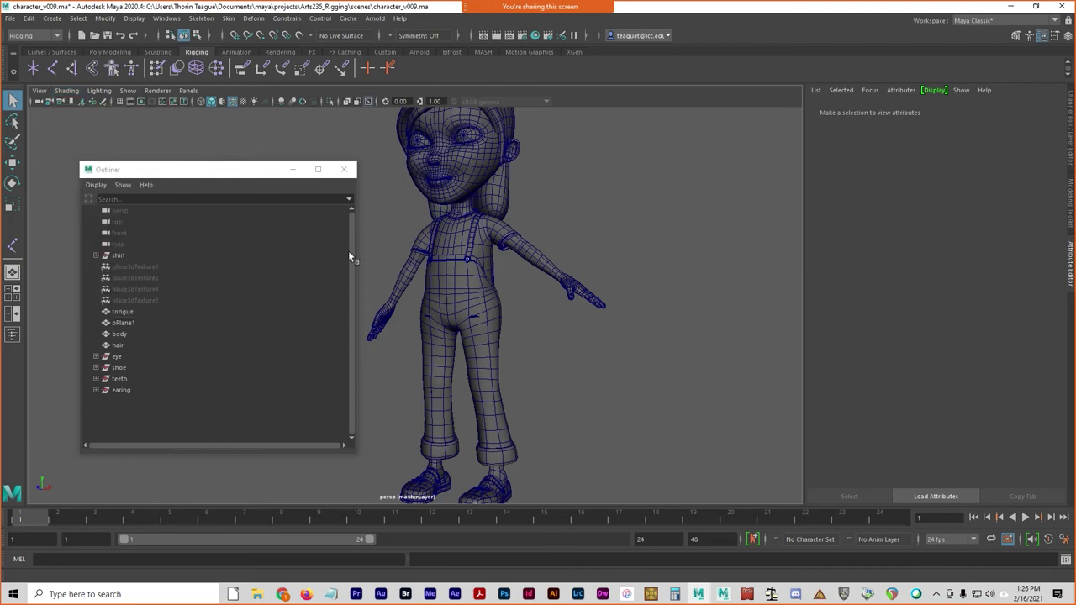
Move the Outliner away from the character and narrow its window to roughly half its width
{"action": "left_click_drag", "start_coordinate": [481, 352], "coordinate": [466, 314], "text": "alt"}
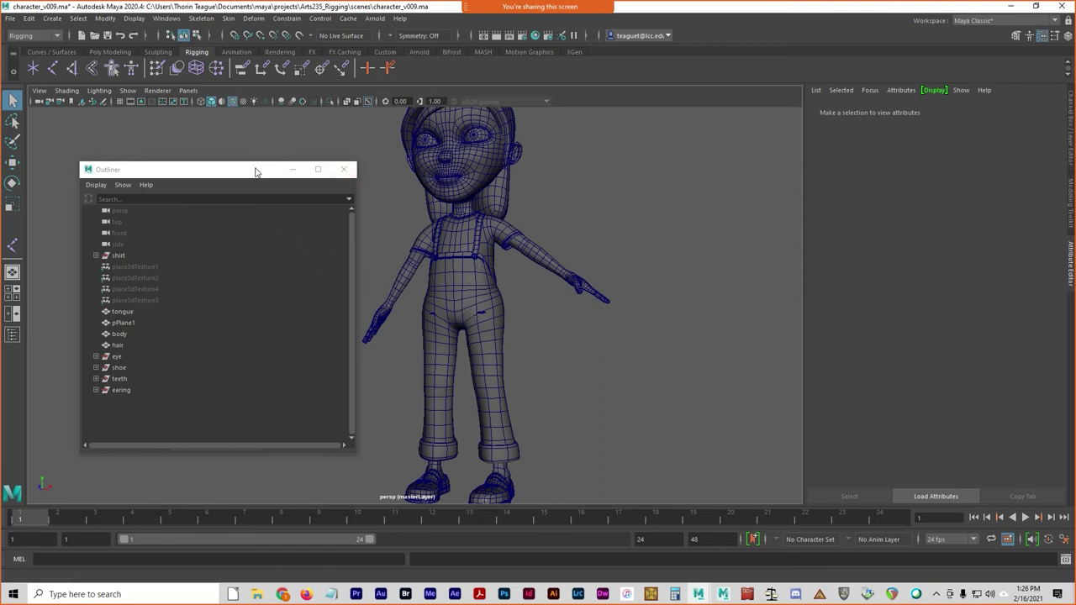
{"action": "mouse_move", "coordinate": [244, 172]}
{"action": "left_mouse_down"}
{"action": "mouse_move", "coordinate": [277, 174]}
{"action": "mouse_move", "coordinate": [232, 165]}
{"action": "left_mouse_up"}
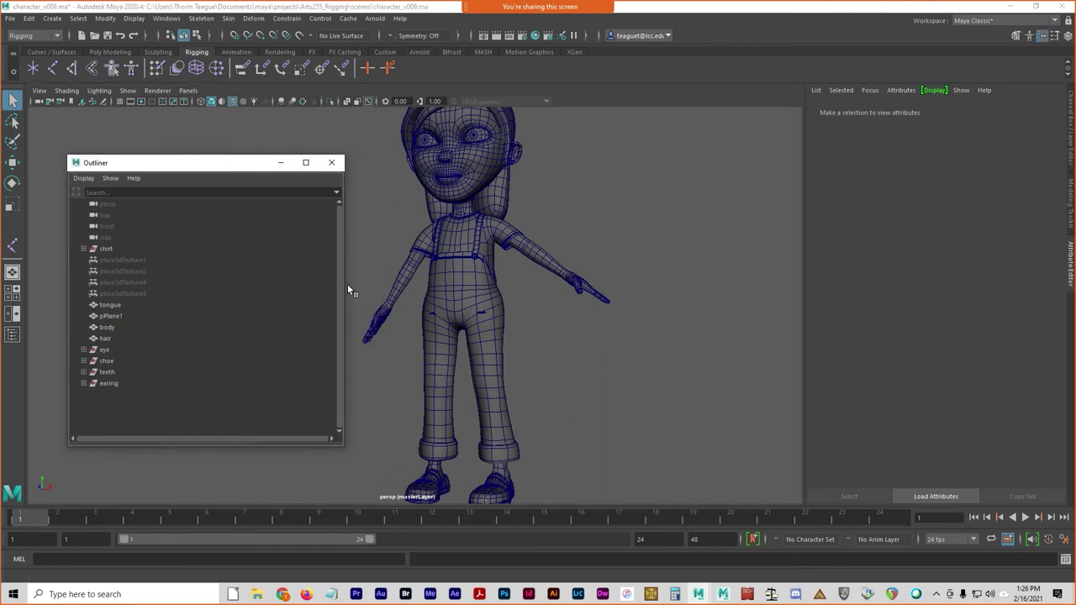
{"action": "left_click_drag", "start_coordinate": [344, 286], "coordinate": [216, 280]}
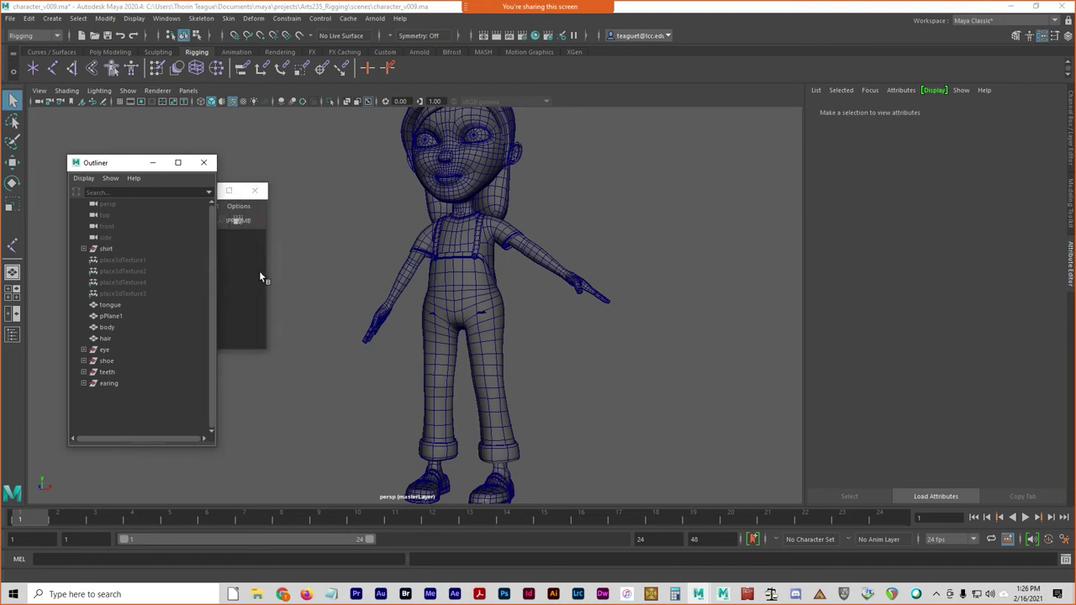
Bring the Render View in front of the Outliner and close it
{"action": "left_click", "coordinate": [261, 280]}
{"action": "left_click_drag", "start_coordinate": [179, 191], "coordinate": [223, 198]}
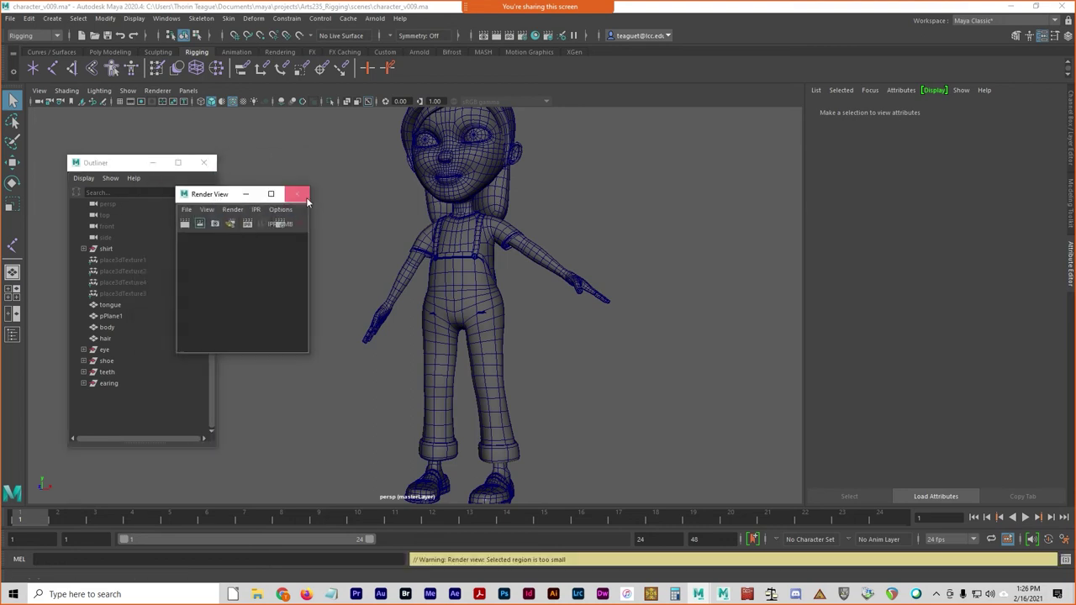
{"action": "left_click", "coordinate": [297, 194]}
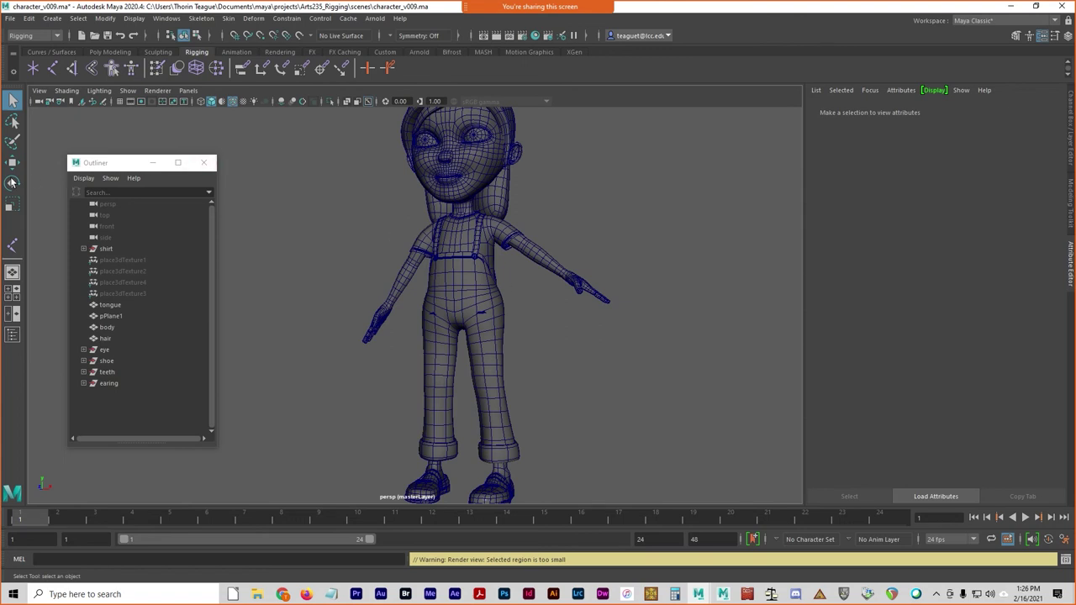
Show the scene in a four-view layout with wireframe orthographic views, and frame the whole character in every view
{"action": "left_click", "coordinate": [12, 287]}
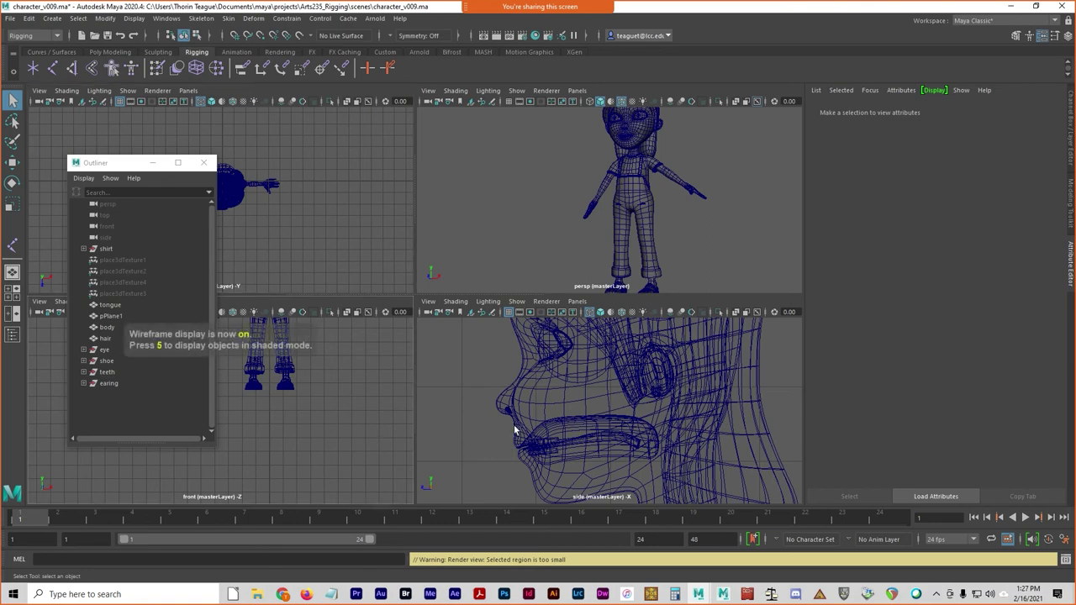
{"action": "key", "text": "4"}
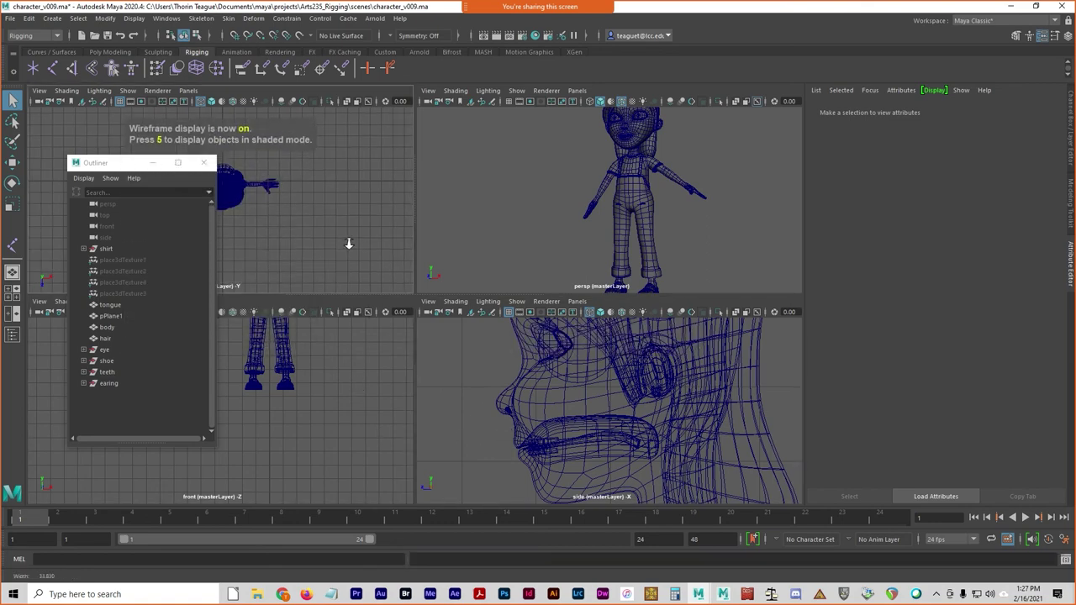
{"action": "scroll", "coordinate": [320, 244], "scroll_direction": "up", "scroll_amount": 5}
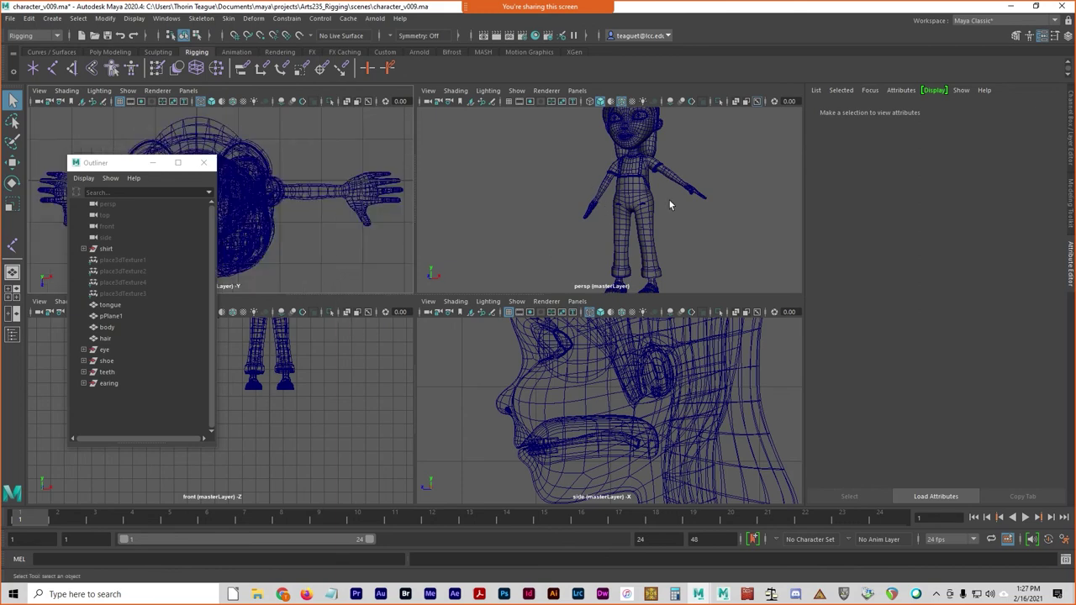
{"action": "scroll", "coordinate": [639, 202], "scroll_direction": "down", "scroll_amount": 3}
{"action": "left_click_drag", "start_coordinate": [572, 115], "coordinate": [724, 278]}
{"action": "key", "text": "shift+f"}
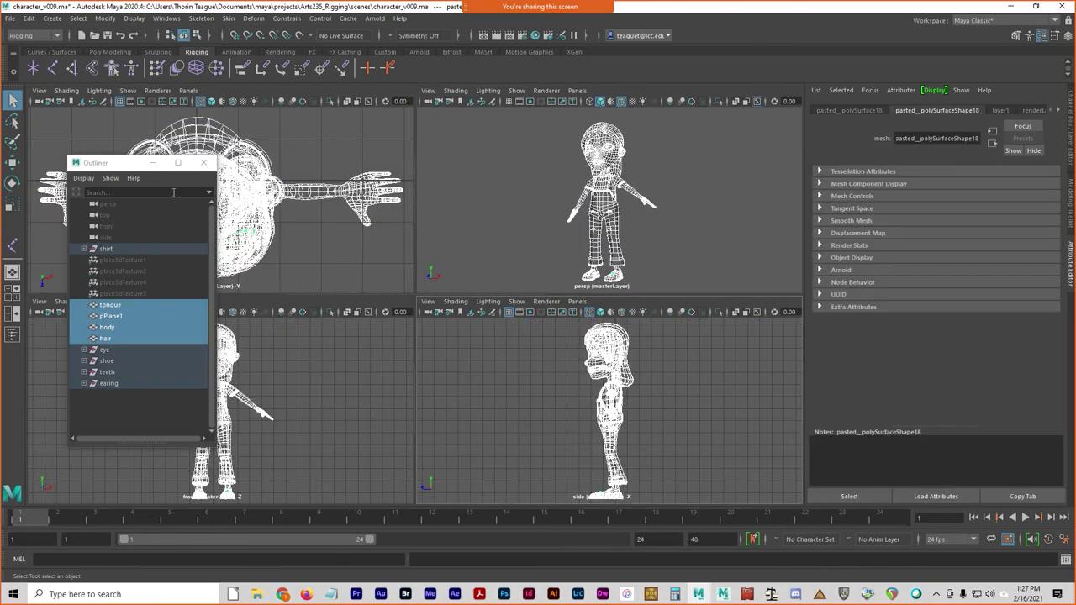
Move the Outliner aside, clear the selection and centre the front view on the character's torso and legs
{"action": "left_click_drag", "start_coordinate": [125, 163], "coordinate": [87, 160]}
{"action": "left_click", "coordinate": [649, 409]}
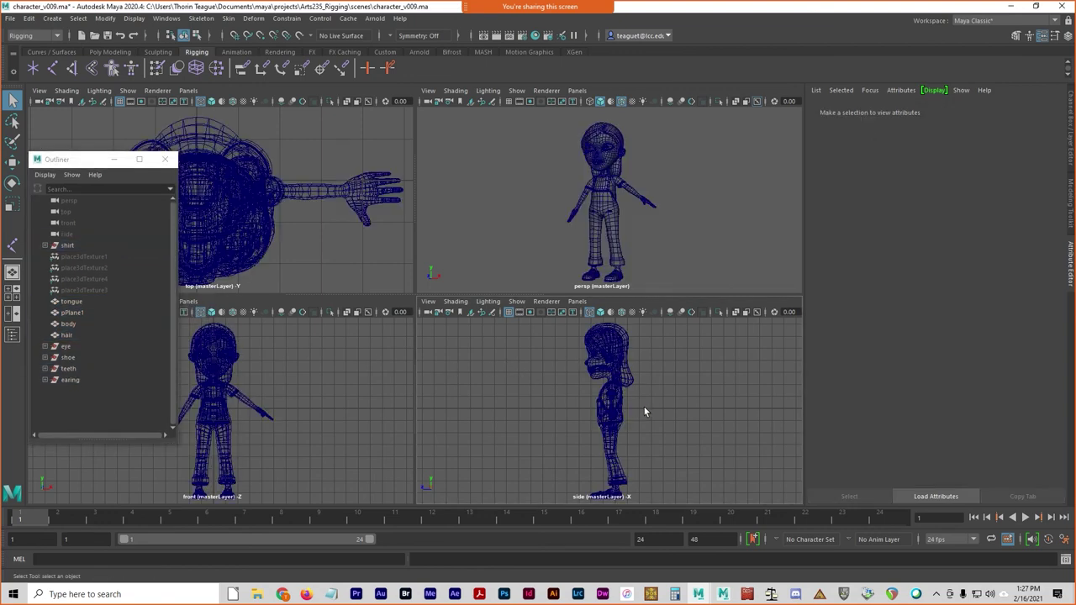
{"action": "middle_click_drag", "start_coordinate": [229, 407], "coordinate": [271, 410], "text": "alt"}
{"action": "right_click_drag", "start_coordinate": [215, 437], "coordinate": [301, 453], "text": "alt"}
{"action": "middle_click_drag", "start_coordinate": [301, 454], "coordinate": [322, 403], "text": "alt"}
{"action": "scroll", "coordinate": [284, 409], "scroll_direction": "up", "scroll_amount": 4}
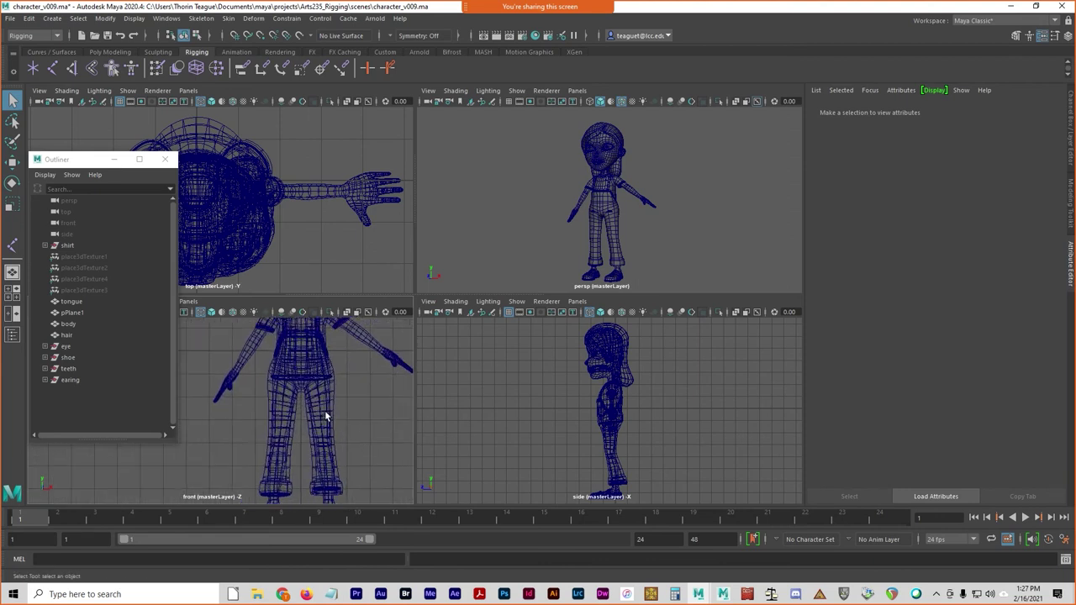
Review the available joint and IK handle tools and the commands for building skeletons and binding skin
{"action": "left_click", "coordinate": [52, 70]}
{"action": "left_click", "coordinate": [203, 54]}
{"action": "left_click", "coordinate": [53, 68]}
{"action": "left_click", "coordinate": [53, 68]}
{"action": "left_click", "coordinate": [73, 69]}
{"action": "left_click", "coordinate": [77, 71]}
{"action": "left_click", "coordinate": [98, 76]}
{"action": "left_click", "coordinate": [208, 18]}
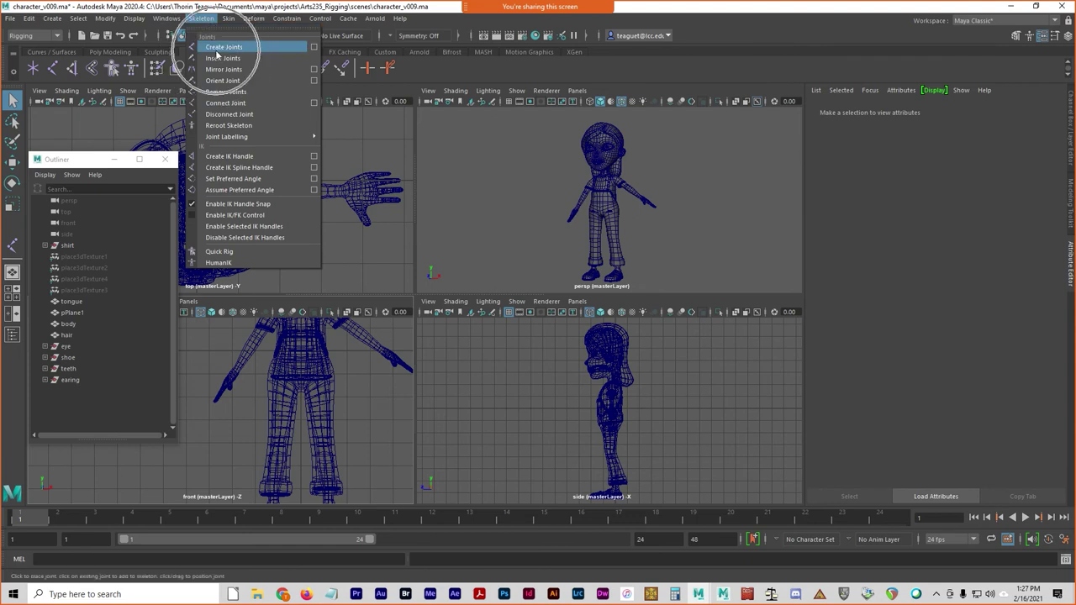
{"action": "left_click", "coordinate": [228, 19]}
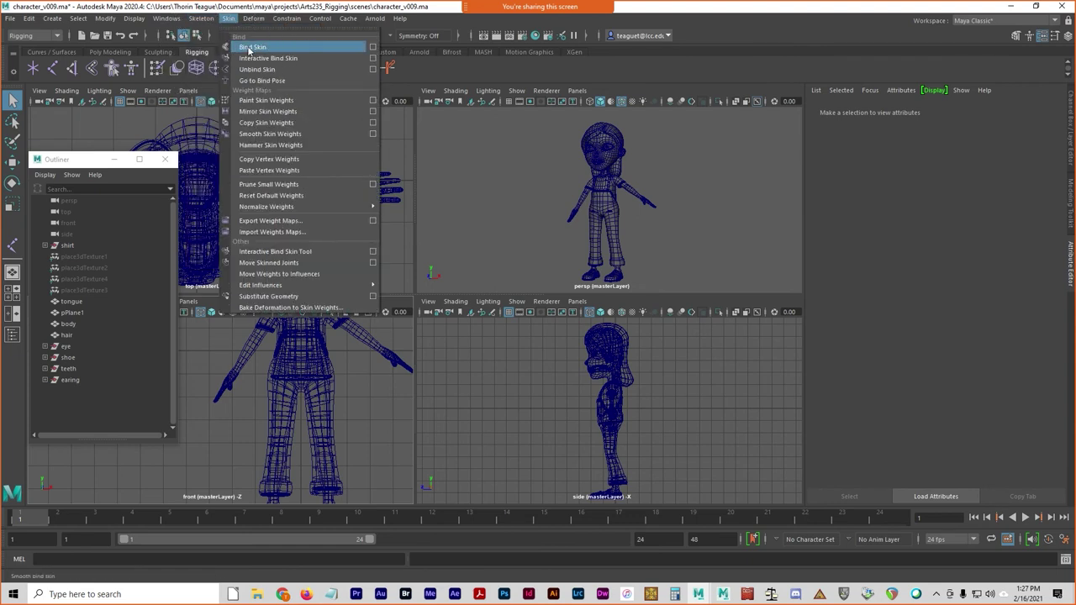
{"action": "left_click", "coordinate": [230, 14]}
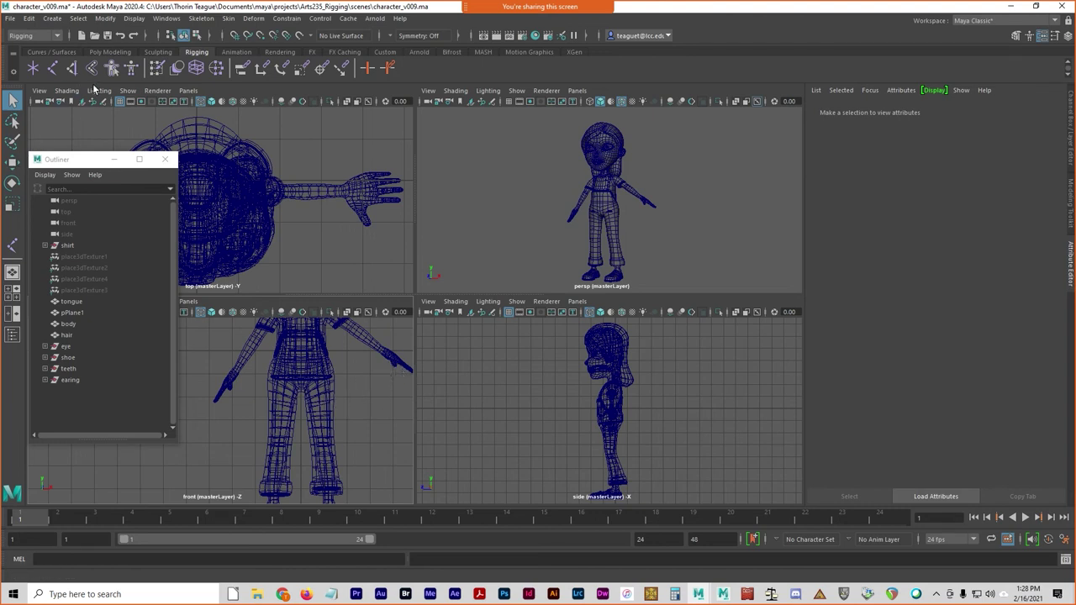
Place the root joint inside the character's pelvis with the Joint tool, at about X -0.03, Y -0.67, Z 0.37
{"action": "left_click", "coordinate": [53, 71]}
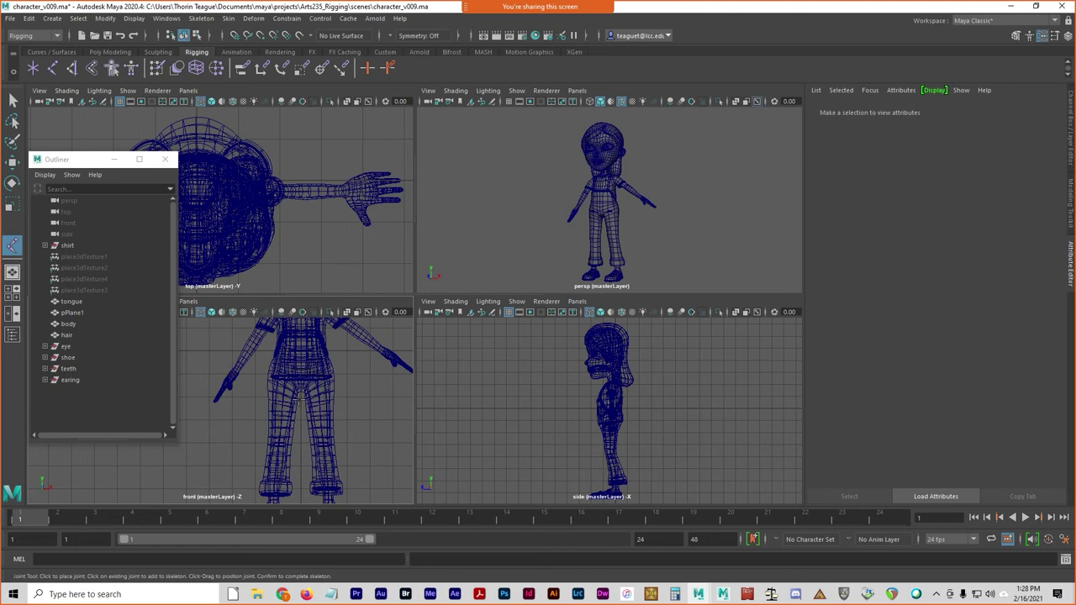
{"action": "left_click", "coordinate": [303, 365]}
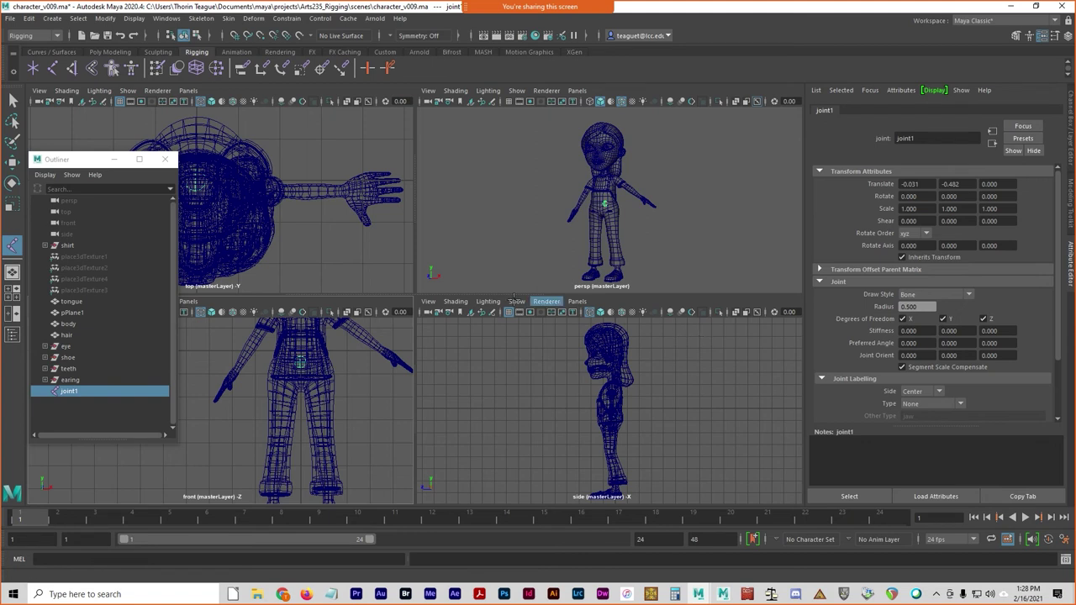
{"action": "key", "text": "ctrl+z"}
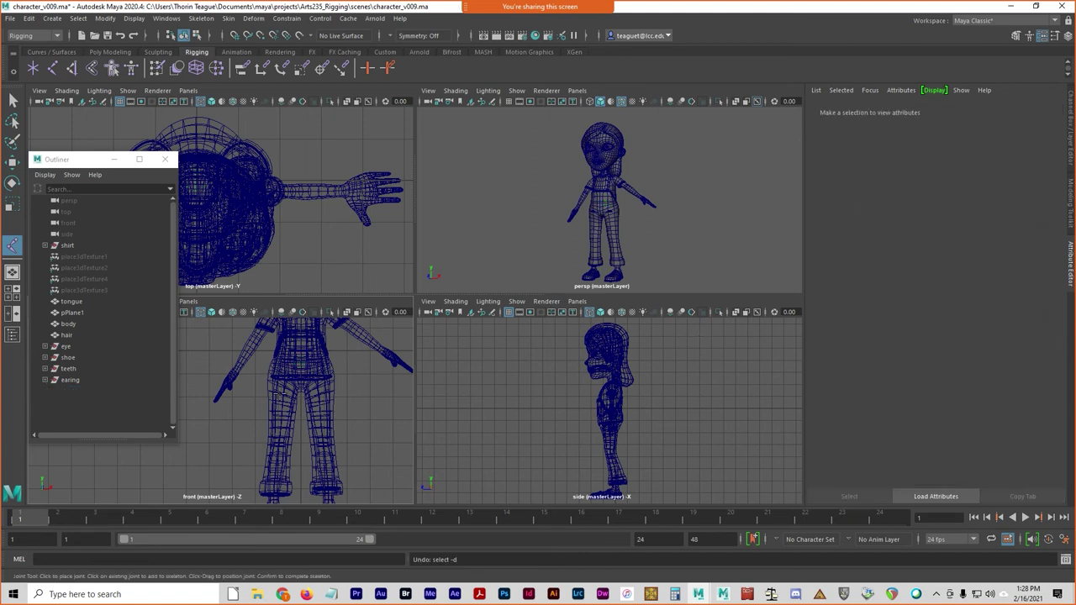
{"action": "scroll", "coordinate": [232, 236], "scroll_direction": "down", "scroll_amount": 3}
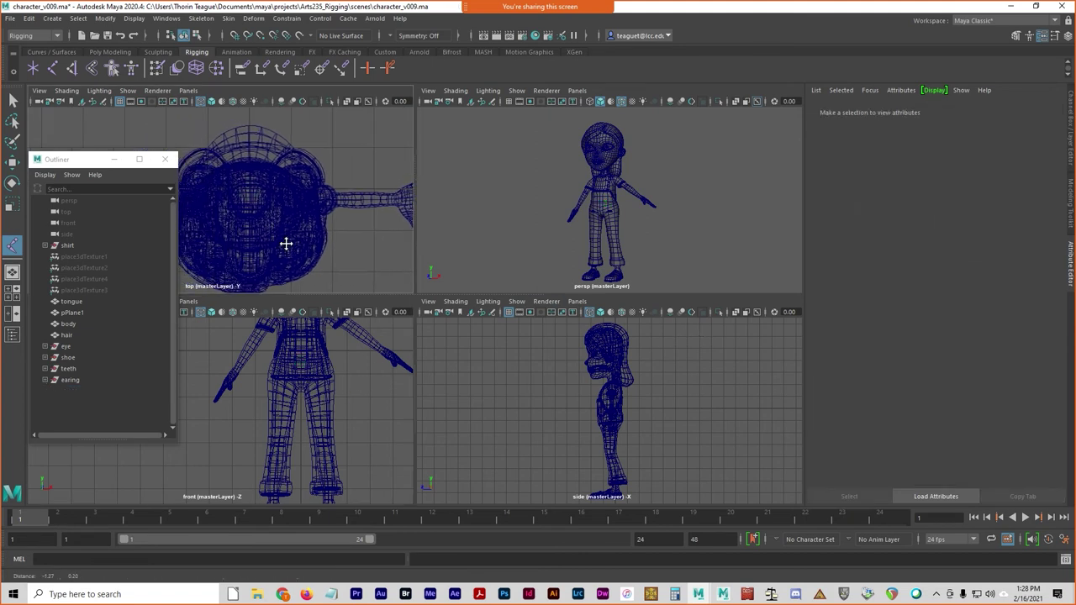
{"action": "middle_click_drag", "start_coordinate": [632, 464], "coordinate": [623, 422], "text": "alt"}
{"action": "scroll", "coordinate": [618, 400], "scroll_direction": "up", "scroll_amount": 4}
{"action": "middle_click_drag", "start_coordinate": [609, 382], "coordinate": [626, 408], "text": "alt"}
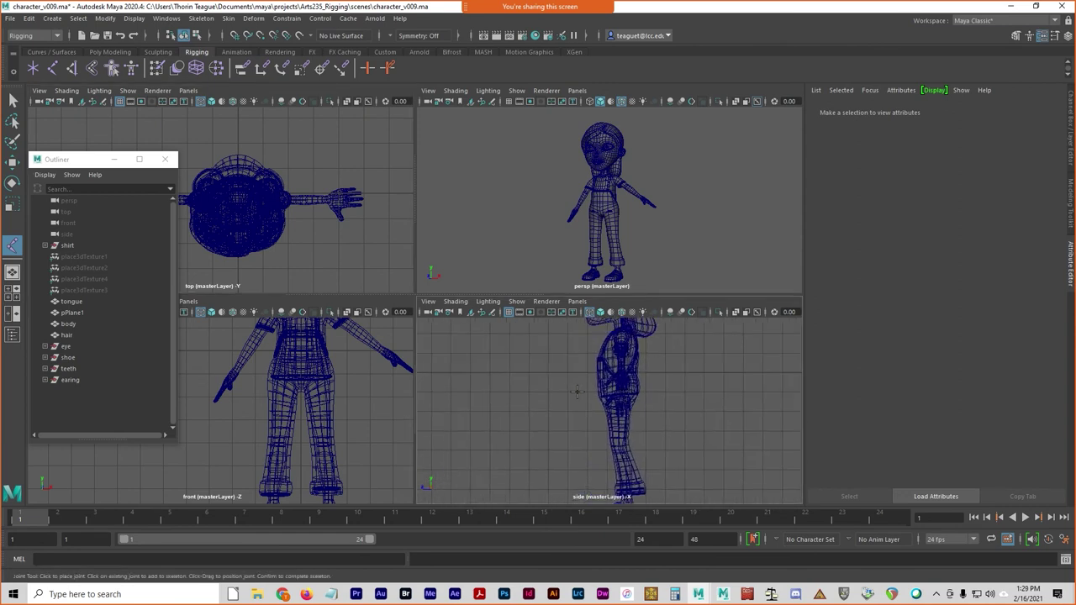
{"action": "left_click", "coordinate": [626, 391]}
{"action": "left_click_drag", "start_coordinate": [628, 396], "coordinate": [630, 390]}
{"action": "key", "text": "Return"}
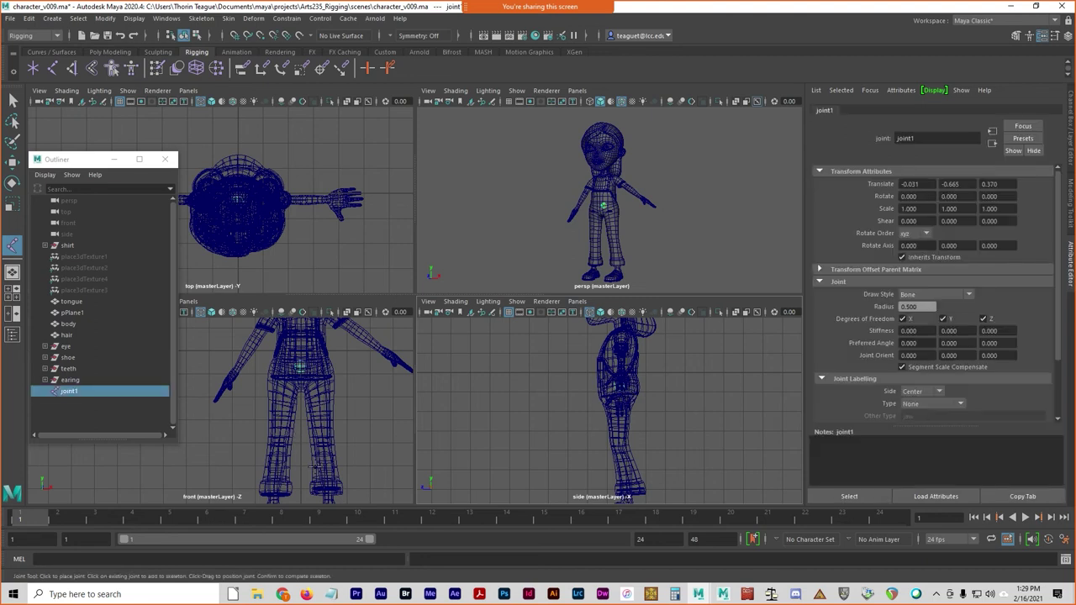
Extend the chain from the root in the front view with hip, knee and ankle joints down the character's right leg
{"action": "scroll", "coordinate": [332, 440], "scroll_direction": "up", "scroll_amount": 4}
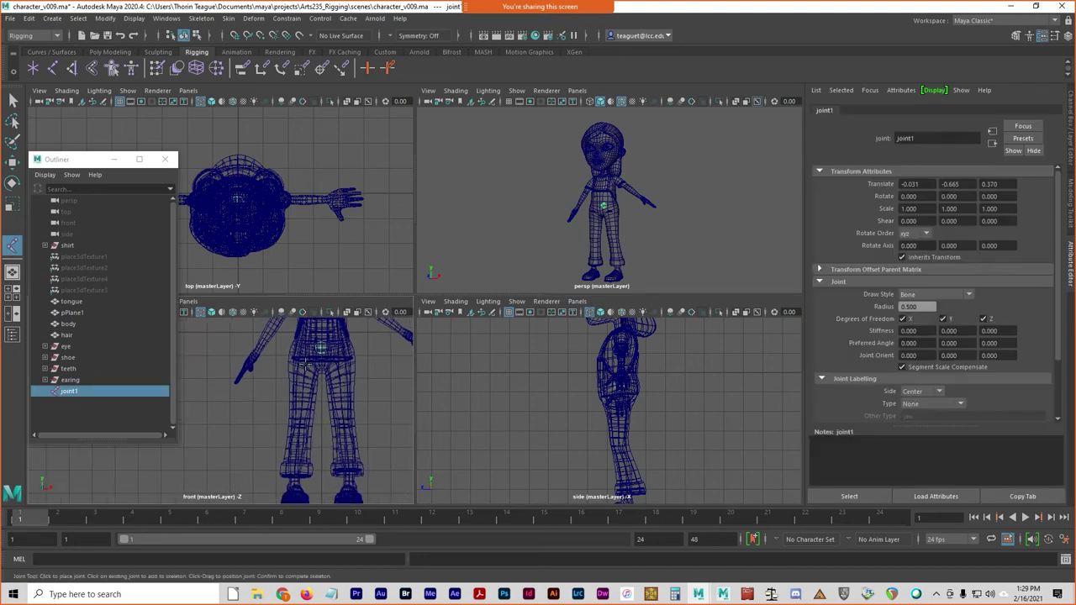
{"action": "key", "text": "space"}
{"action": "scroll", "coordinate": [644, 288], "scroll_direction": "down", "scroll_amount": 5}
{"action": "middle_click_drag", "start_coordinate": [526, 298], "coordinate": [515, 351], "text": "alt"}
{"action": "right_click_drag", "start_coordinate": [479, 347], "coordinate": [541, 356], "text": "alt"}
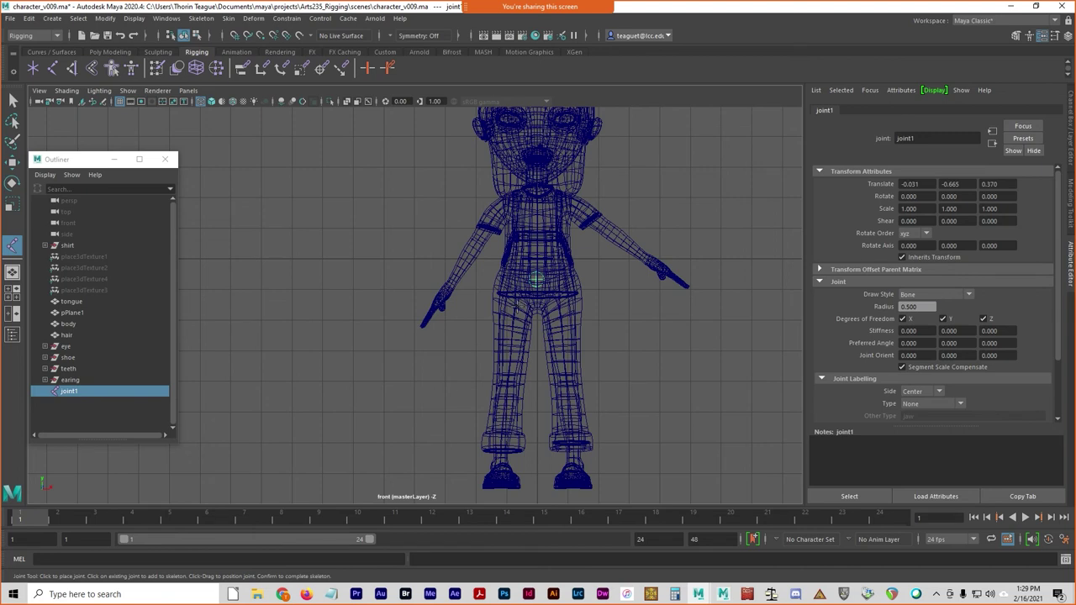
{"action": "left_click", "coordinate": [507, 298]}
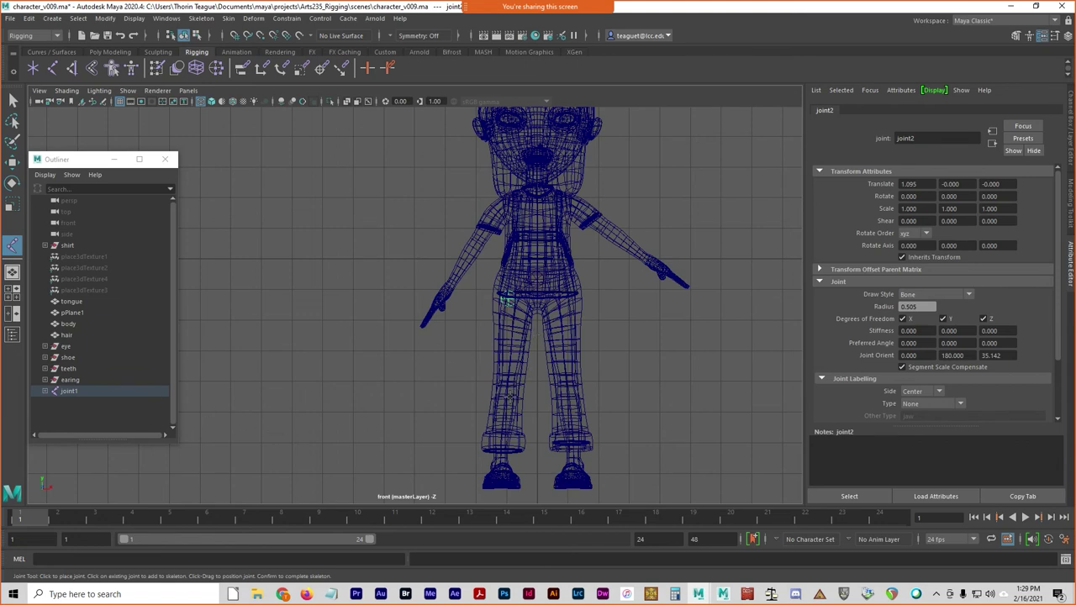
{"action": "left_click", "coordinate": [509, 381]}
{"action": "middle_click_drag", "start_coordinate": [512, 438], "coordinate": [516, 417], "text": "alt"}
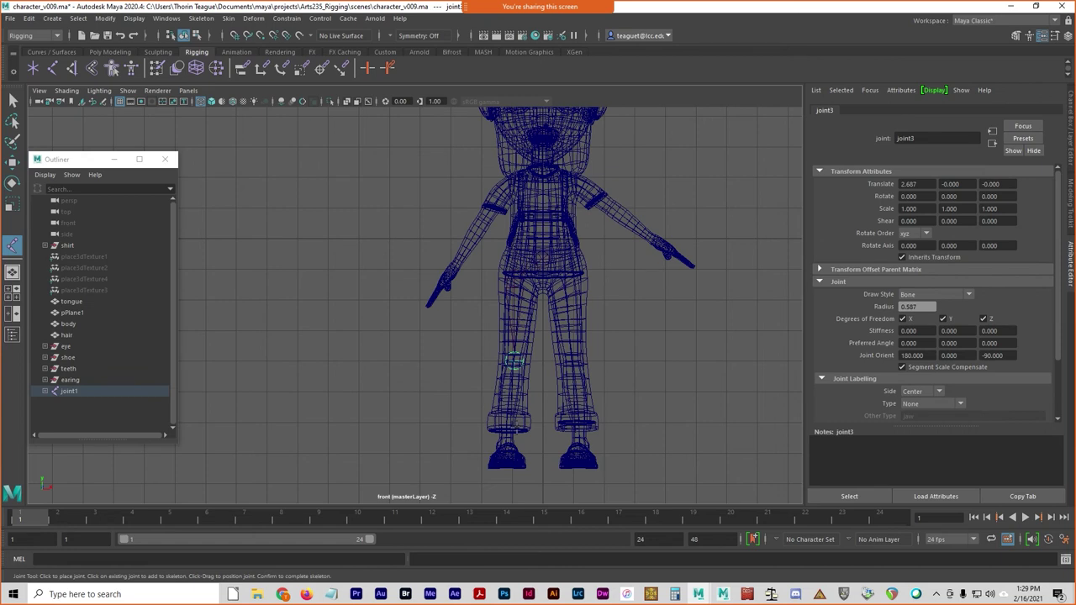
{"action": "left_click", "coordinate": [508, 442]}
Add a heel joint and a toe-tip joint to the leg chain in the side view and finish the chain
{"action": "key", "text": "space"}
{"action": "key", "text": "space"}
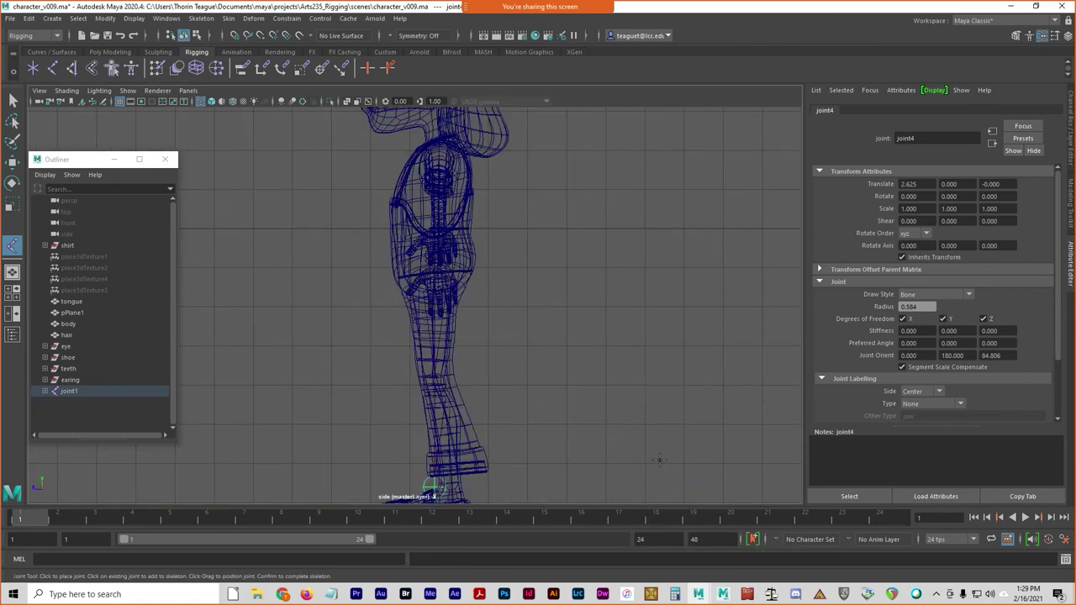
{"action": "middle_click_drag", "start_coordinate": [465, 448], "coordinate": [491, 336], "text": "alt"}
{"action": "right_click_drag", "start_coordinate": [438, 404], "coordinate": [506, 416], "text": "alt"}
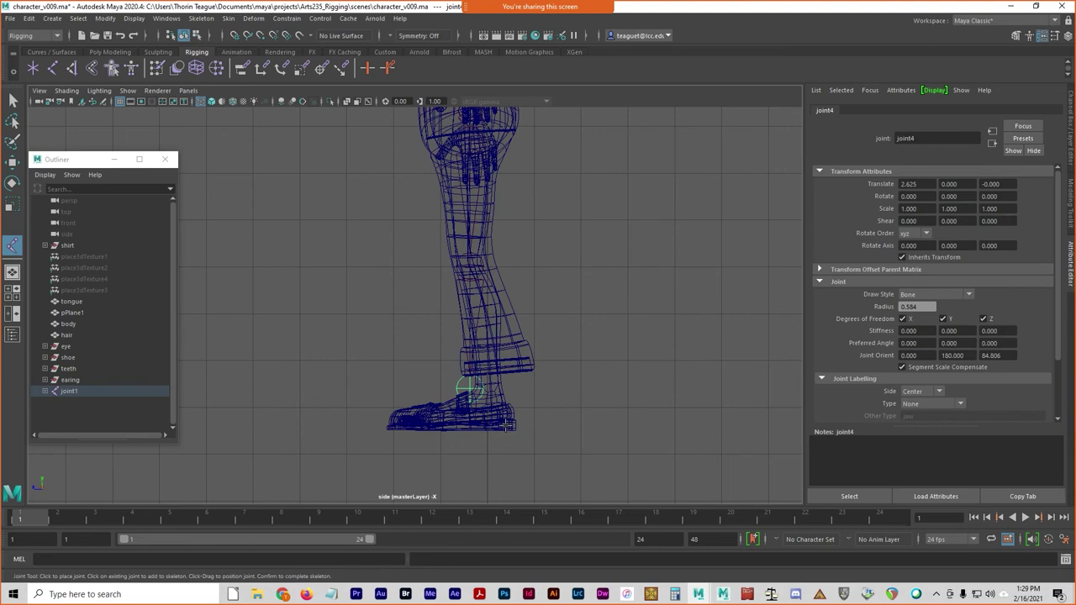
{"action": "left_click", "coordinate": [513, 426]}
{"action": "left_click", "coordinate": [391, 426]}
{"action": "left_click_drag", "start_coordinate": [400, 433], "coordinate": [399, 431]}
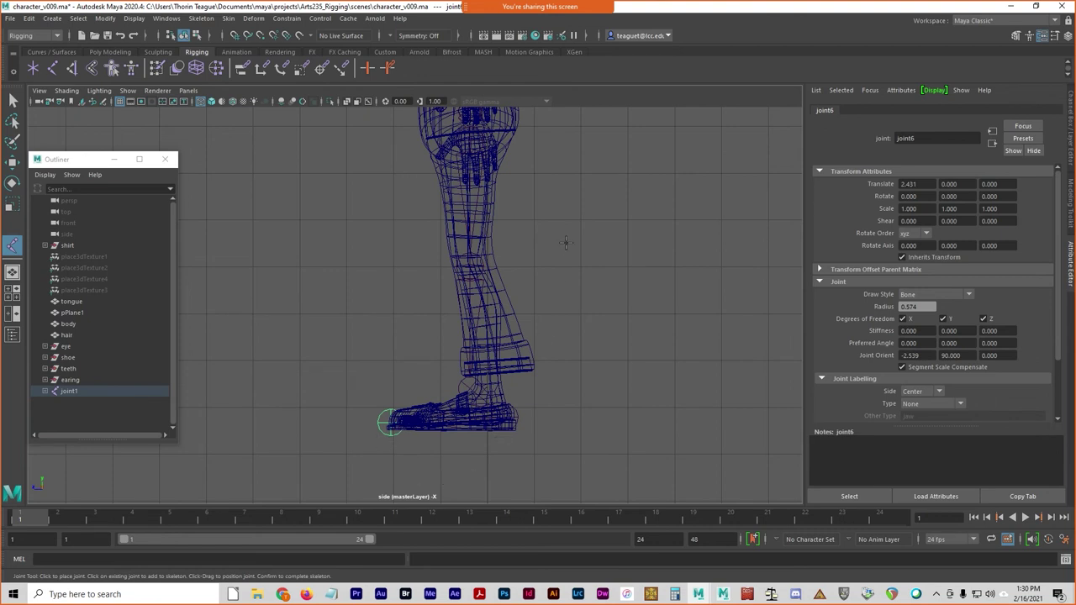
{"action": "key", "text": "space"}
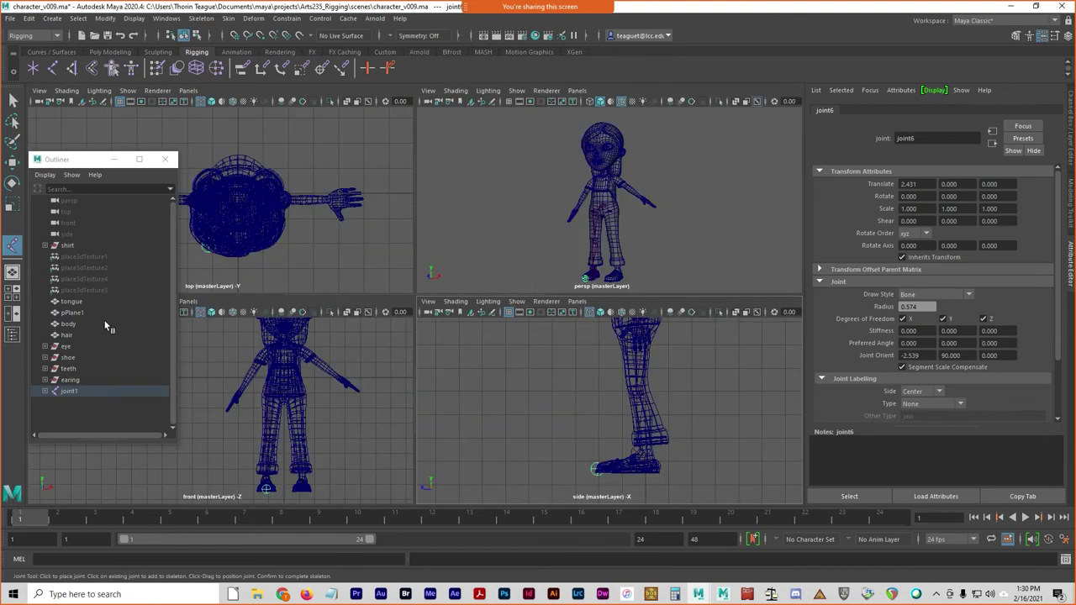
{"action": "key", "text": "Return"}
{"action": "left_click_drag", "start_coordinate": [567, 254], "coordinate": [597, 276], "text": "alt"}
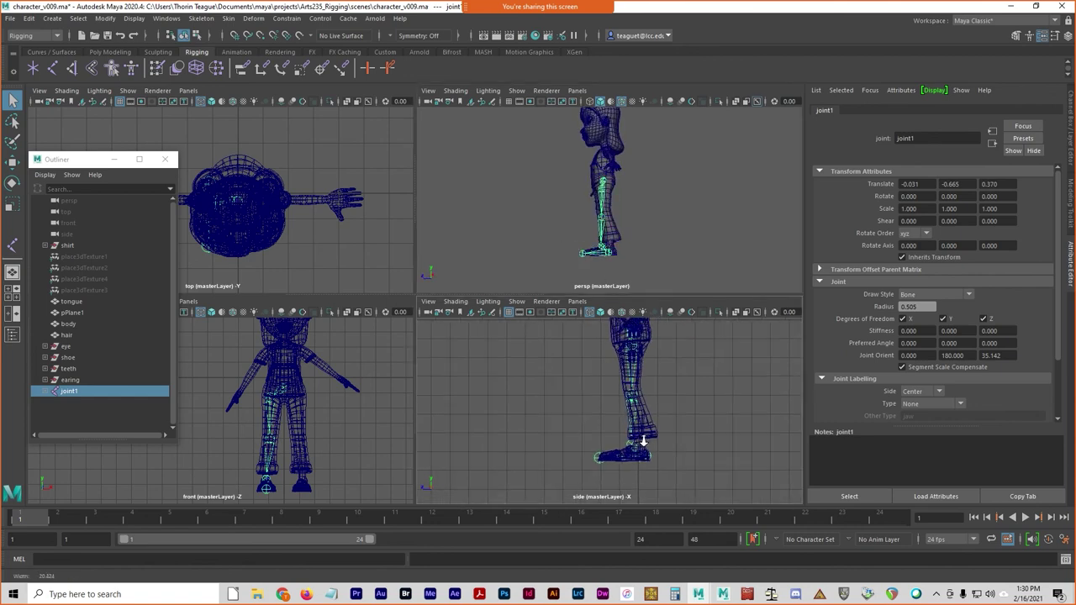
Select the knee joint in the side view and nudge it slightly toward the back of the leg
{"action": "key", "text": "space"}
{"action": "right_click_drag", "start_coordinate": [437, 351], "coordinate": [587, 364], "text": "alt"}
{"action": "middle_click_drag", "start_coordinate": [565, 301], "coordinate": [508, 343], "text": "alt"}
{"action": "left_click", "coordinate": [419, 310]}
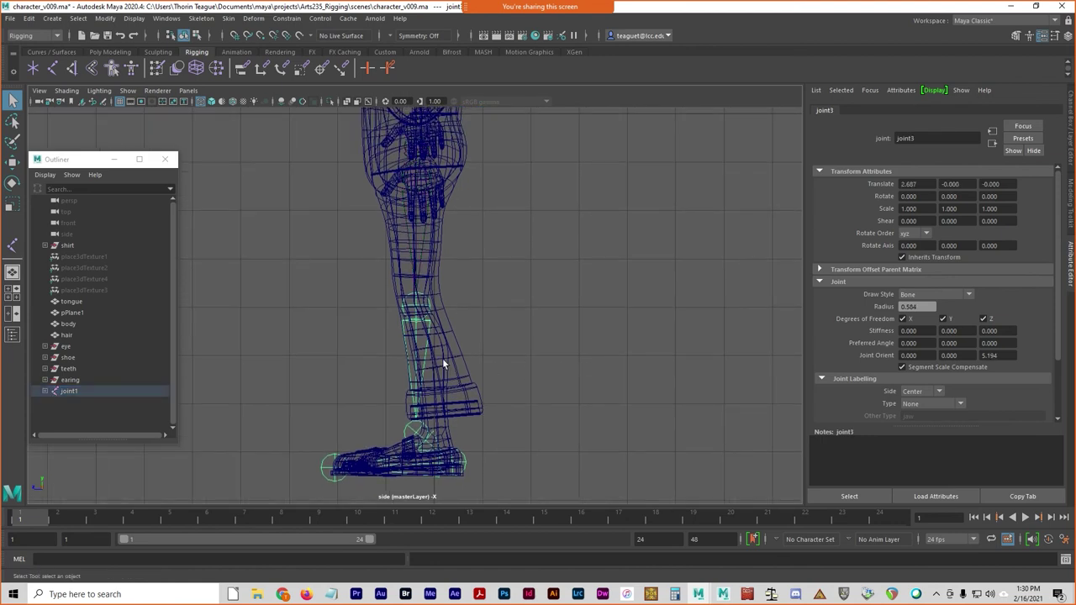
{"action": "key", "text": "w"}
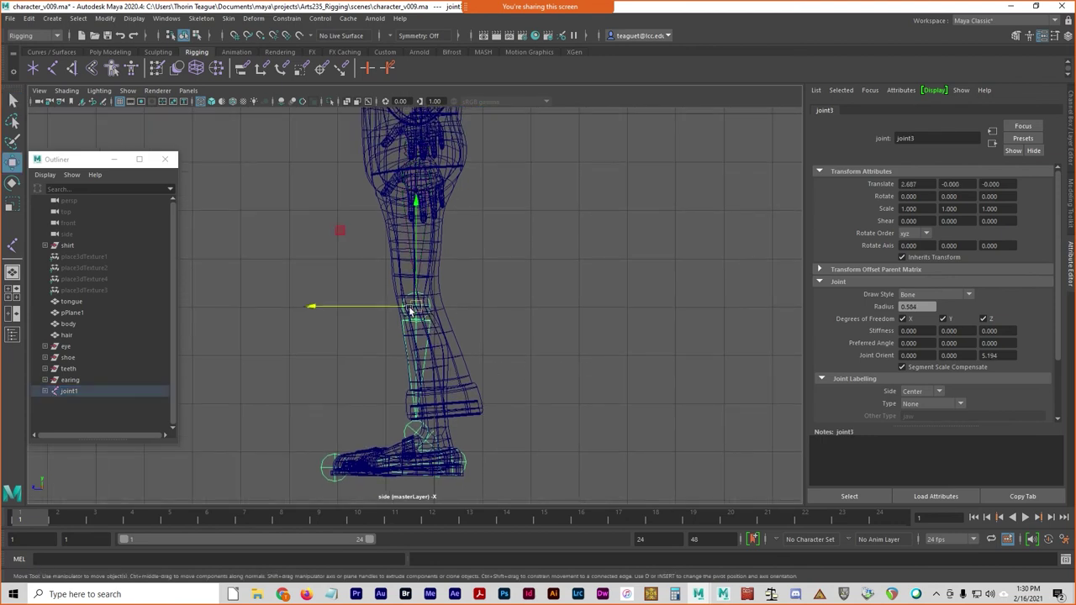
{"action": "left_click_drag", "start_coordinate": [321, 307], "coordinate": [323, 307]}
Move the ankle joint back to the centre of the ankle and the heel joint forward into the shoe's heel
{"action": "left_click", "coordinate": [427, 431]}
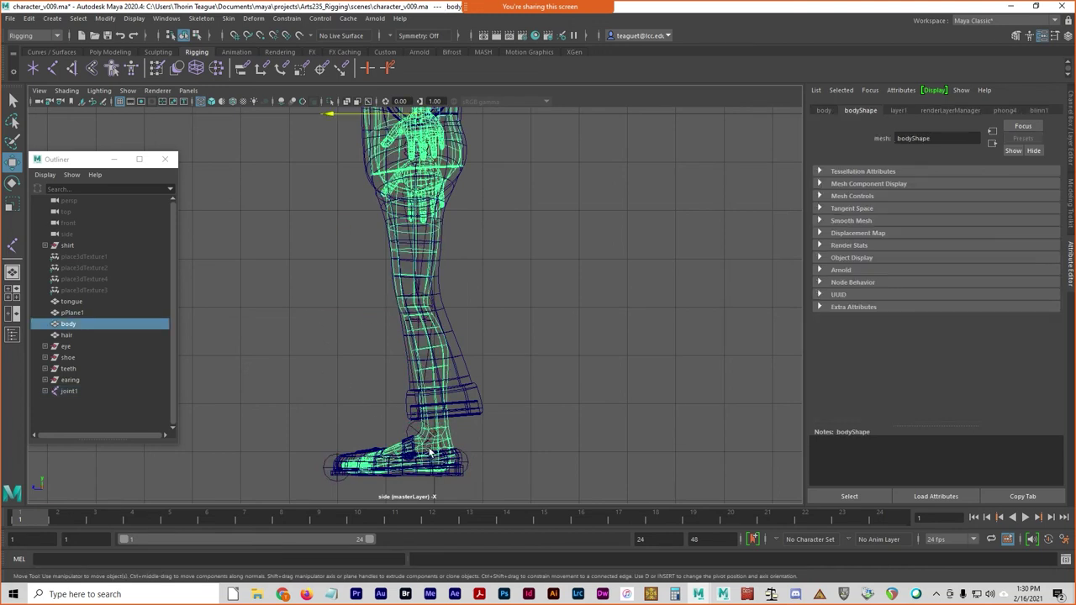
{"action": "left_click", "coordinate": [418, 436]}
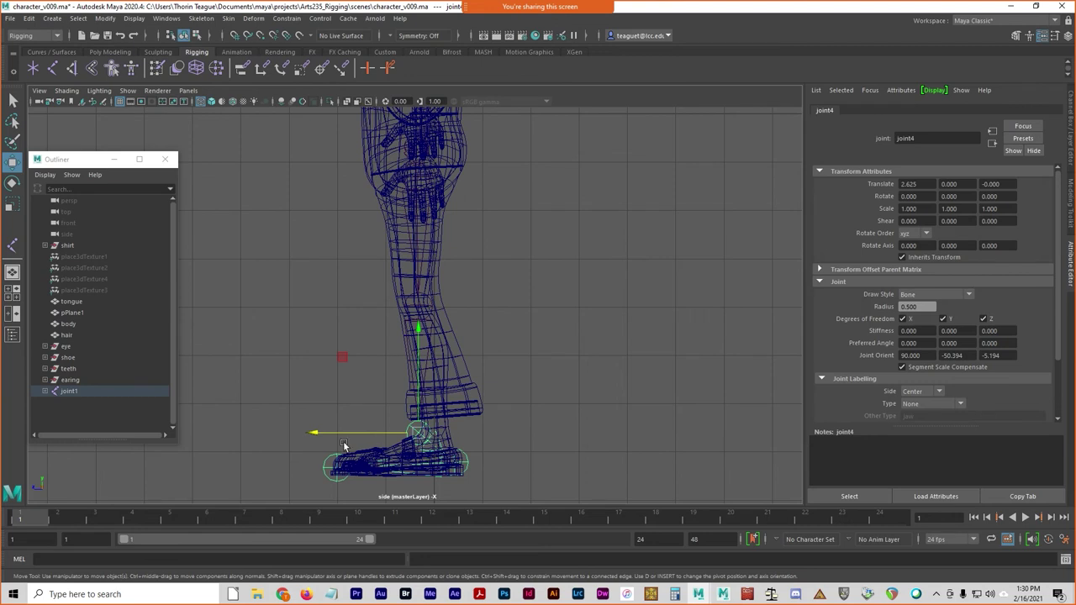
{"action": "left_click_drag", "start_coordinate": [431, 438], "coordinate": [443, 438]}
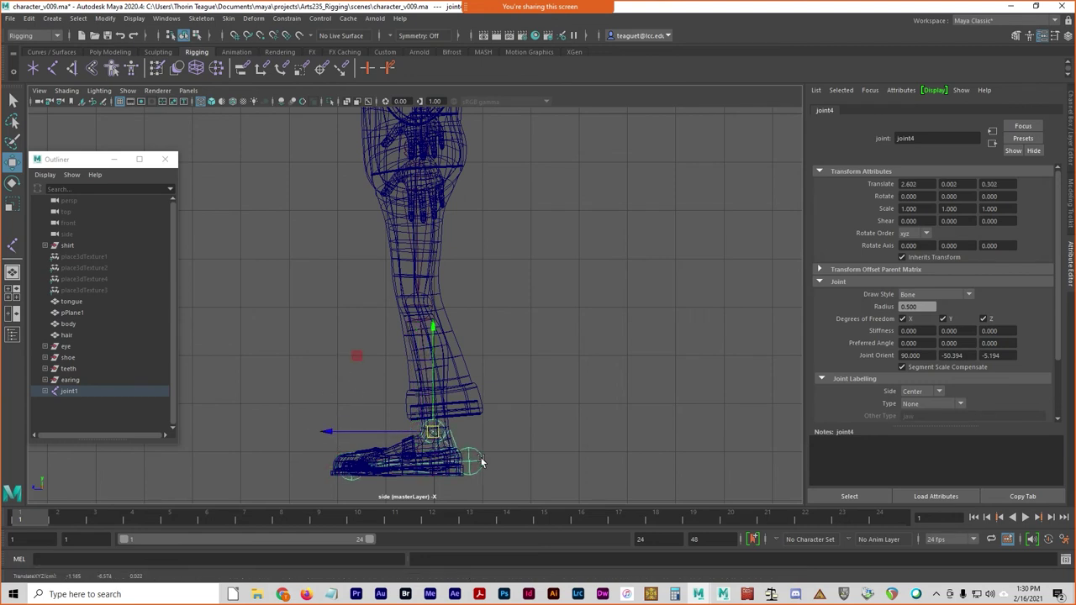
{"action": "left_click", "coordinate": [486, 466]}
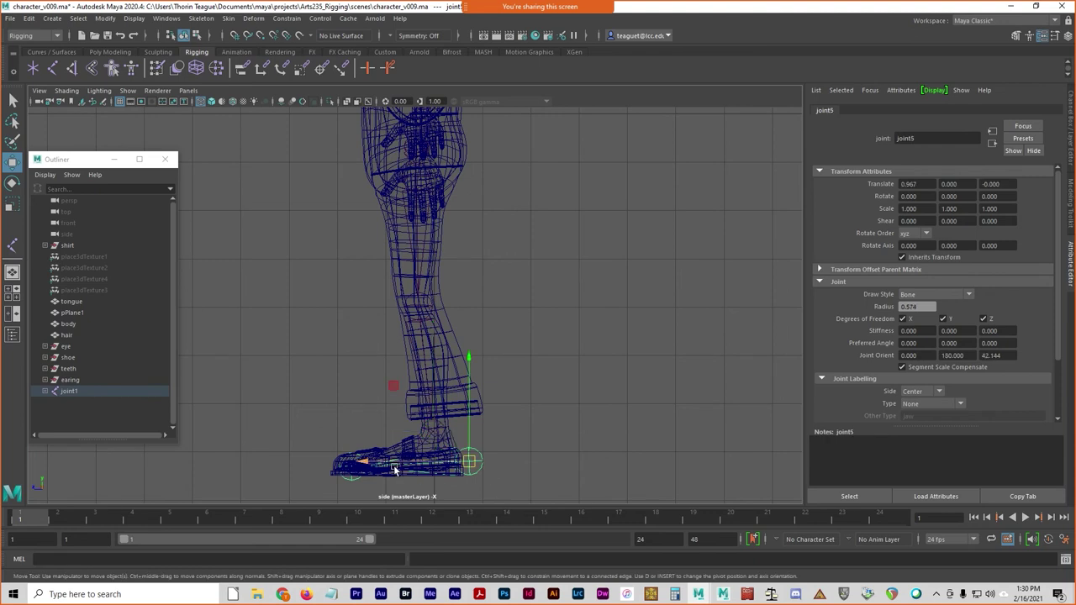
{"action": "left_click_drag", "start_coordinate": [383, 463], "coordinate": [365, 466]}
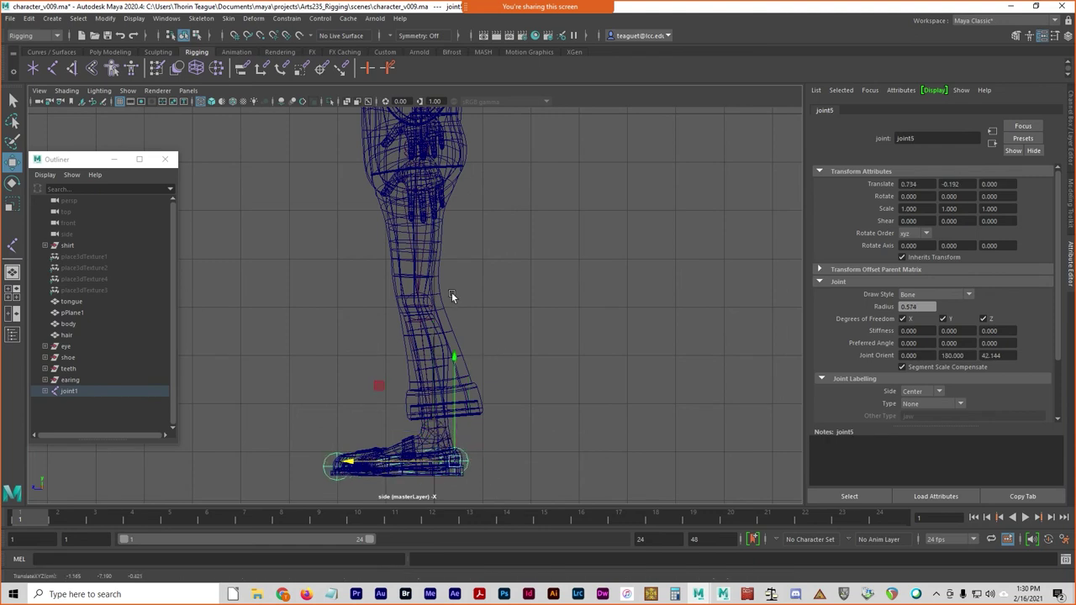
Check the placement of the knee, ankle, heel and toe joints in the side view, then clear the selection
{"action": "left_click", "coordinate": [420, 305]}
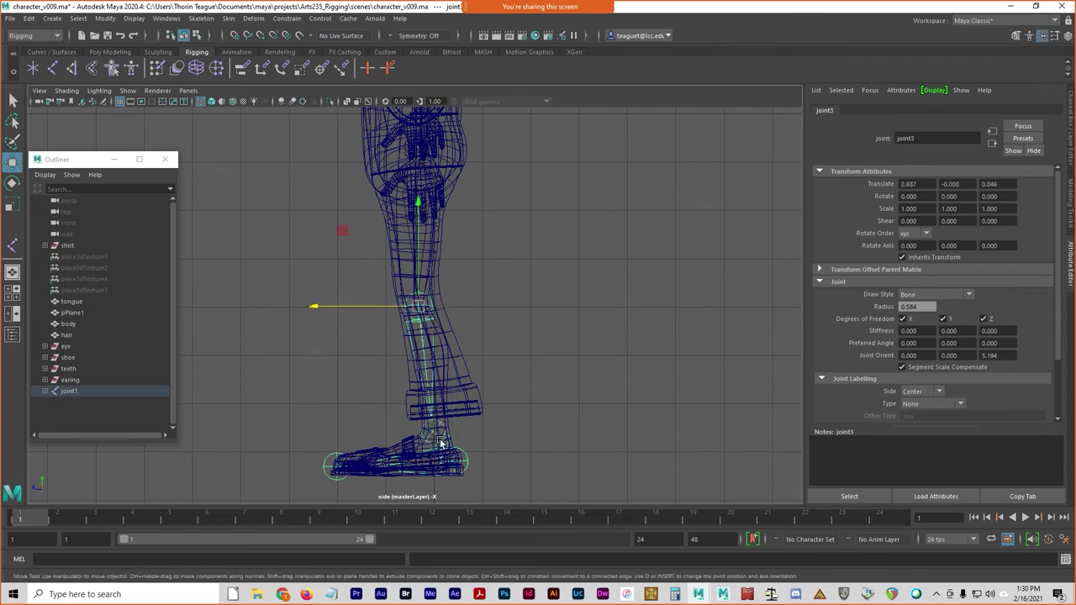
{"action": "left_click", "coordinate": [439, 440]}
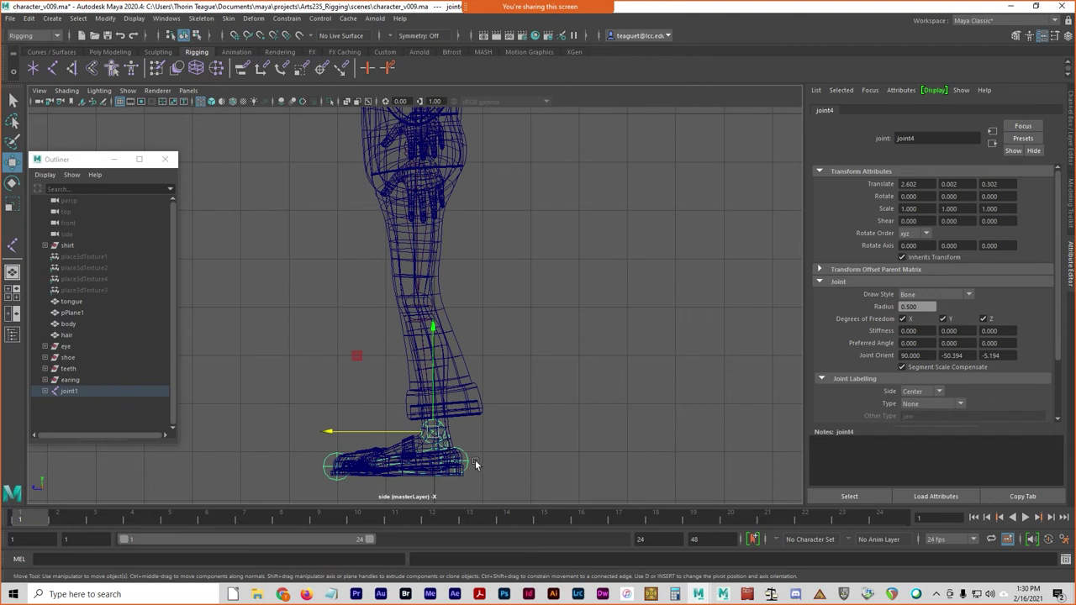
{"action": "left_click", "coordinate": [469, 461]}
{"action": "left_click", "coordinate": [335, 456]}
{"action": "left_click", "coordinate": [364, 414]}
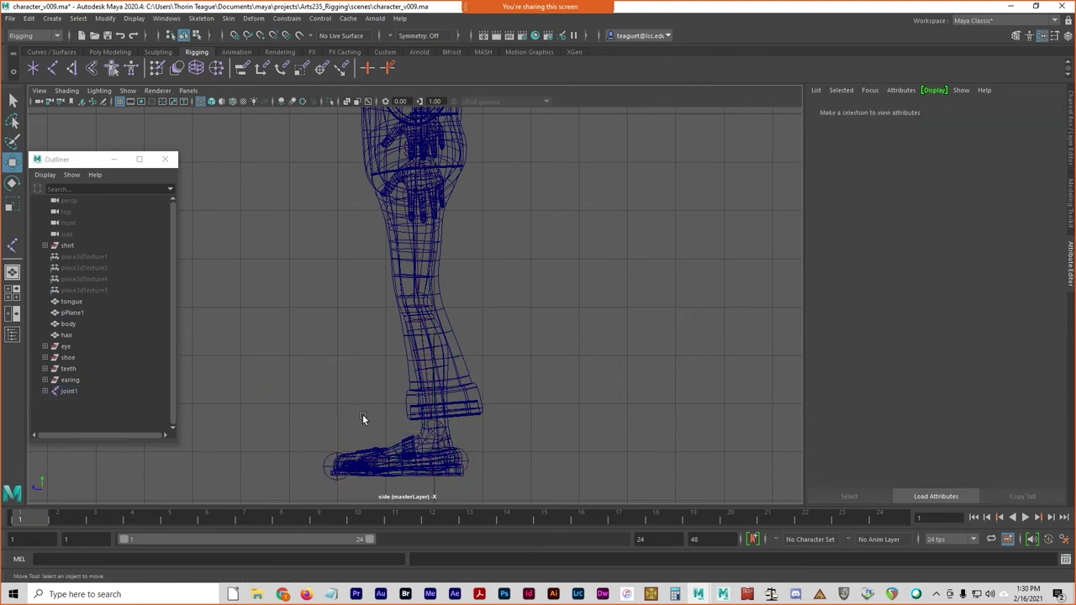
Select the whole joint chain from its root and examine its fit inside the right leg from several angles in the perspective view
{"action": "key", "text": "space"}
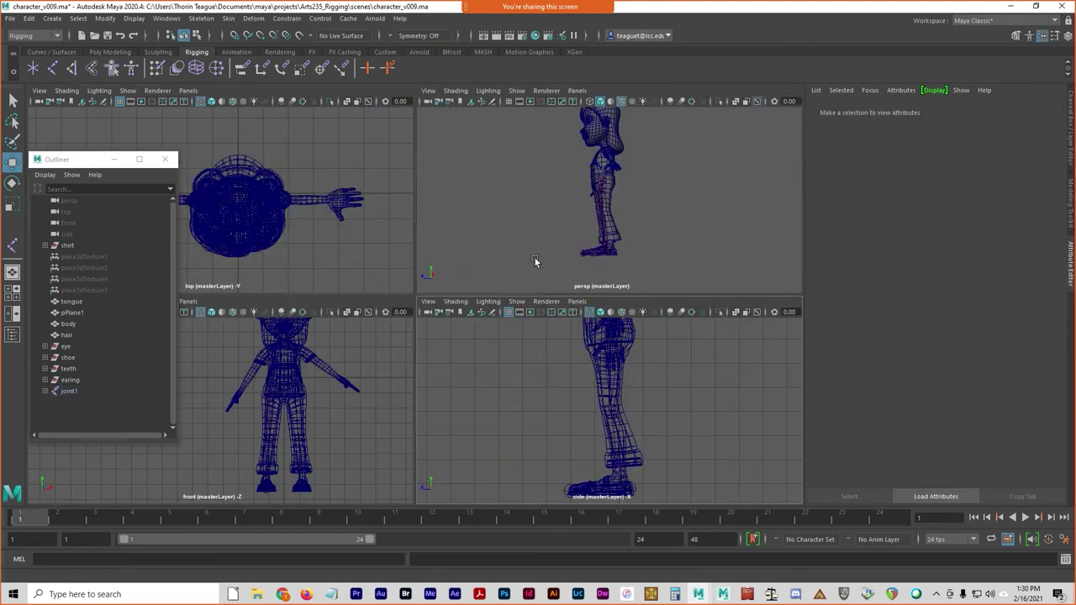
{"action": "key", "text": "q"}
{"action": "left_click_drag", "start_coordinate": [613, 233], "coordinate": [611, 189], "text": "alt"}
{"action": "left_click", "coordinate": [609, 187]}
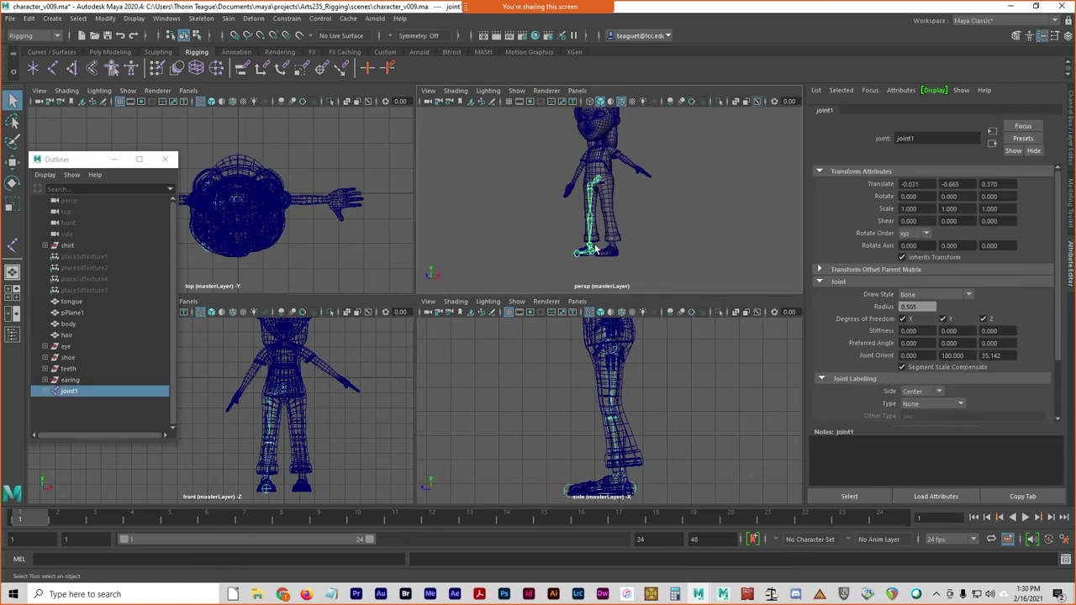
{"action": "left_click_drag", "start_coordinate": [598, 249], "coordinate": [635, 222], "text": "alt"}
{"action": "left_click_drag", "start_coordinate": [687, 184], "coordinate": [653, 219], "text": "alt"}
{"action": "key", "text": "space"}
{"action": "left_click_drag", "start_coordinate": [544, 380], "coordinate": [419, 318], "text": "alt"}
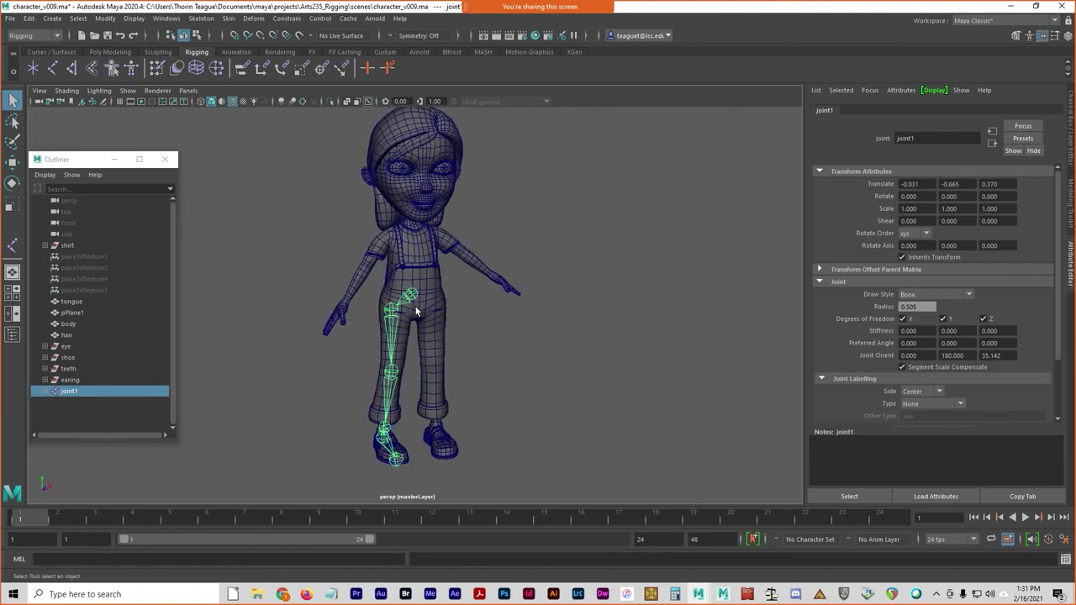
{"action": "left_click_drag", "start_coordinate": [337, 454], "coordinate": [394, 453], "text": "alt"}
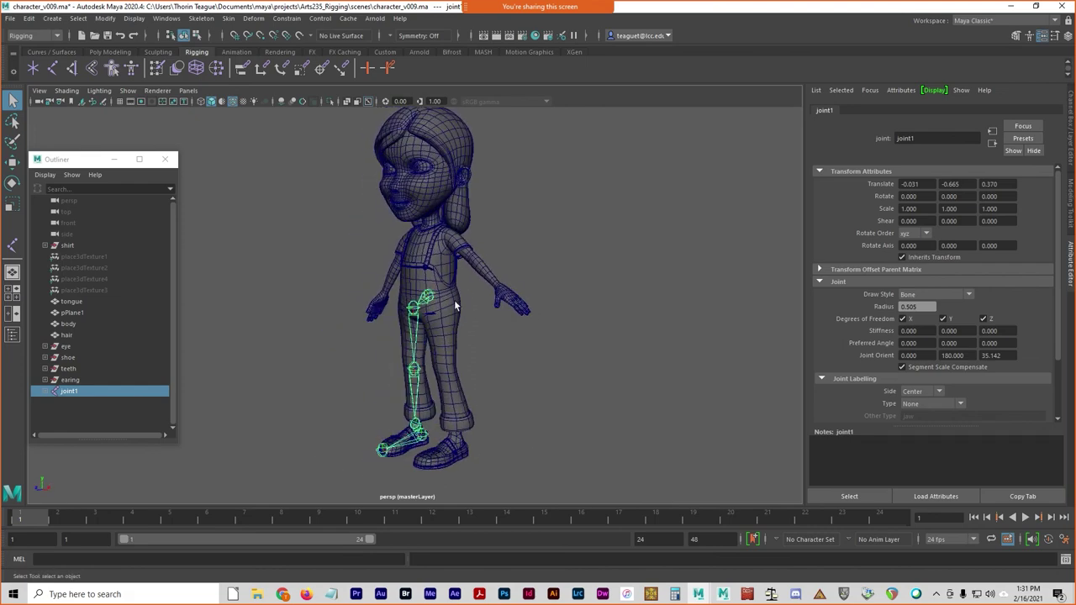
{"action": "left_click_drag", "start_coordinate": [355, 372], "coordinate": [443, 313], "text": "alt"}
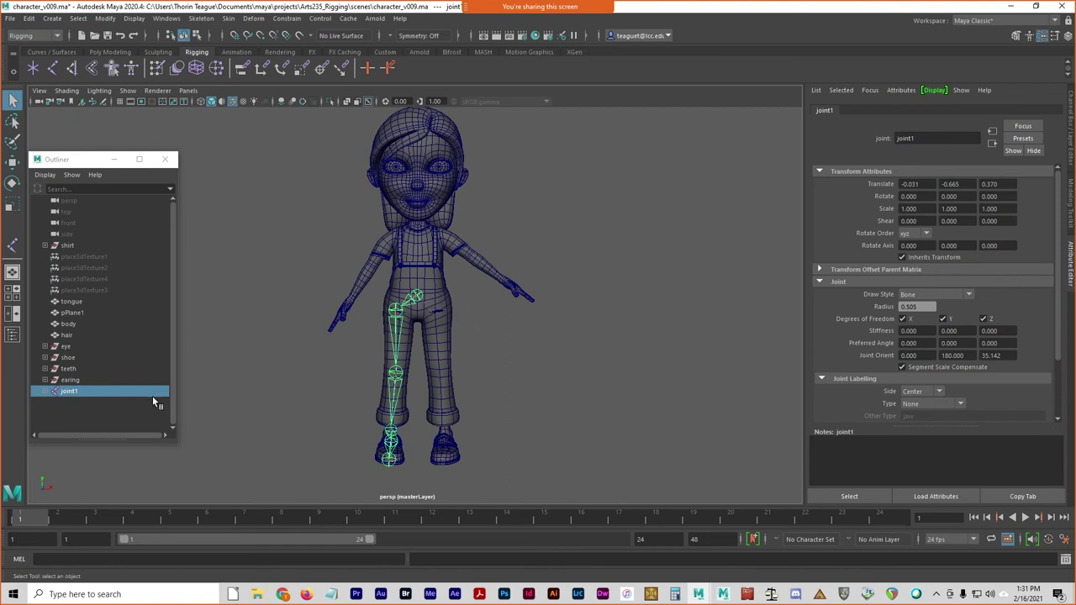
Expand the joint hierarchy in an enlarged Outliner and rename joint1 as root
{"action": "left_click", "coordinate": [45, 392]}
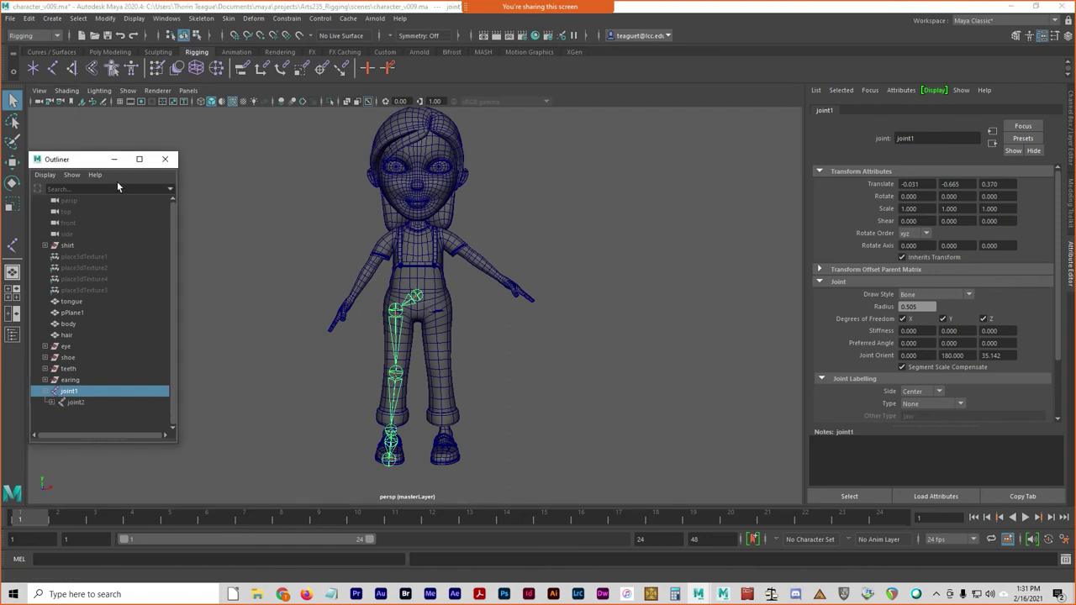
{"action": "left_click_drag", "start_coordinate": [93, 158], "coordinate": [107, 107]}
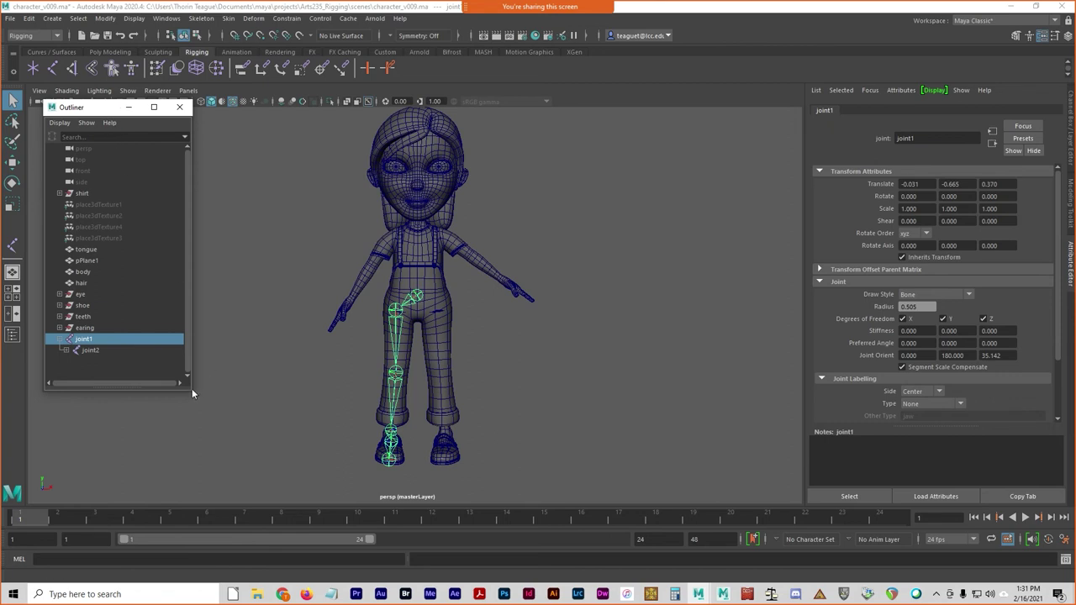
{"action": "left_click_drag", "start_coordinate": [196, 399], "coordinate": [267, 472]}
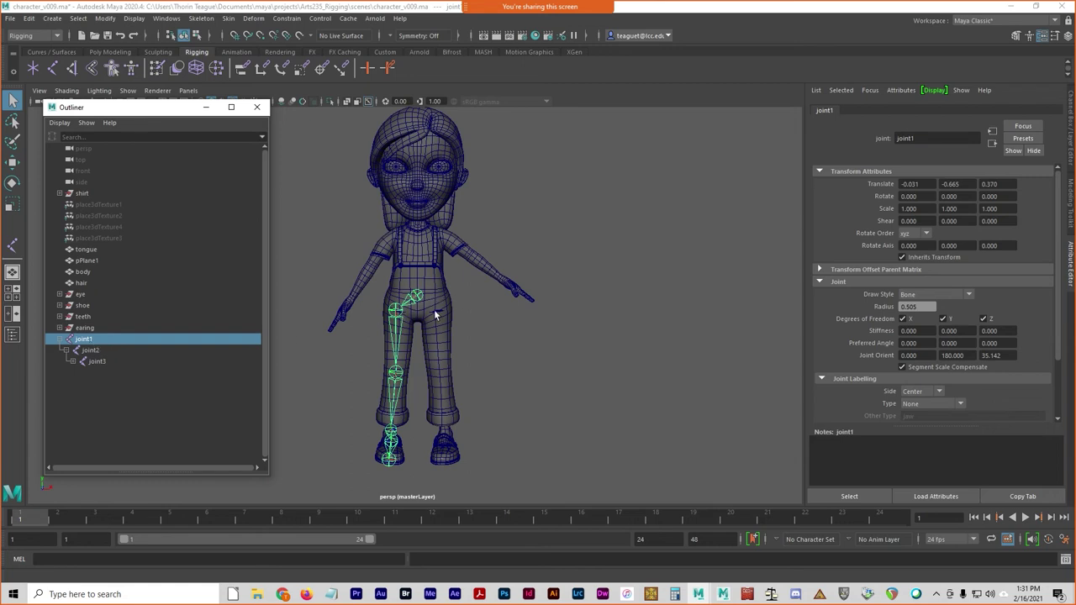
{"action": "double_click", "coordinate": [85, 339]}
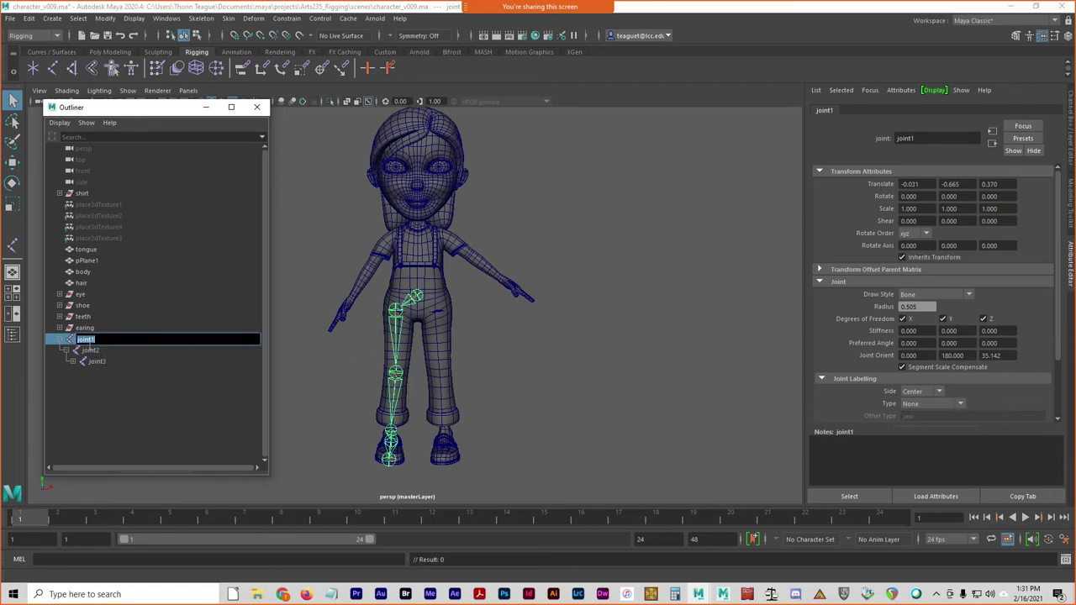
{"action": "key", "text": "ctrl"}
{"action": "type", "text": "root"}
{"action": "key", "text": "Return"}
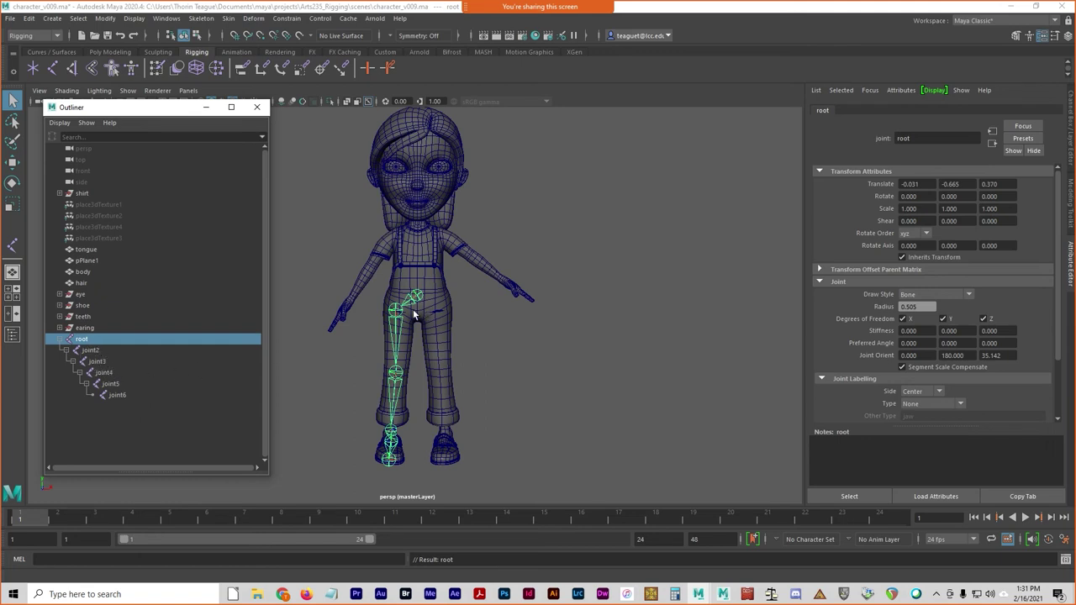
Rename joint2, the hip joint directly below the root, as rightHip
{"action": "left_click", "coordinate": [94, 351]}
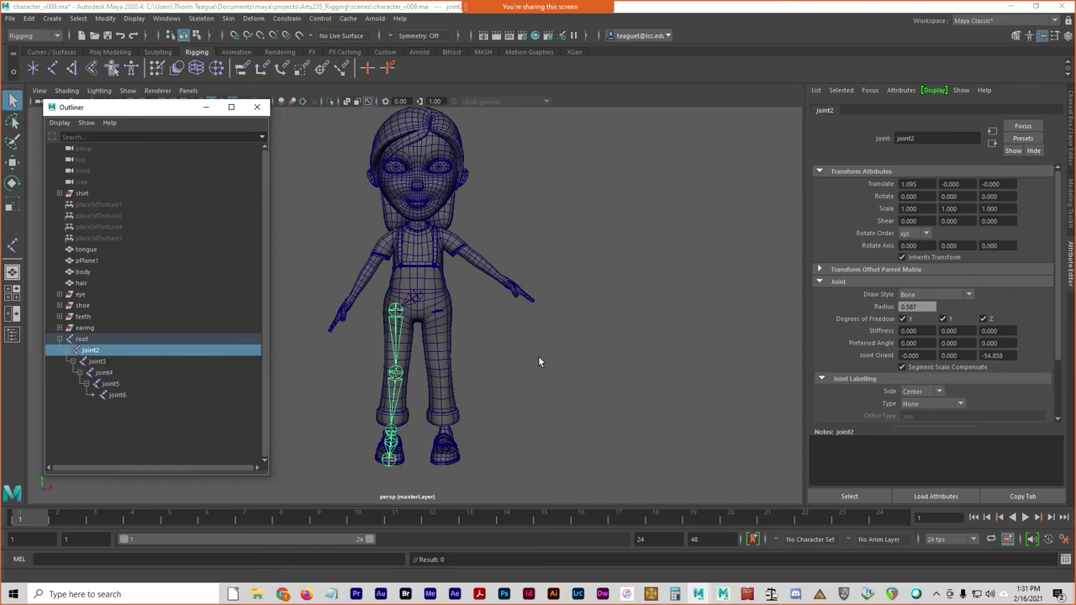
{"action": "left_click_drag", "start_coordinate": [529, 359], "coordinate": [269, 356], "text": "alt"}
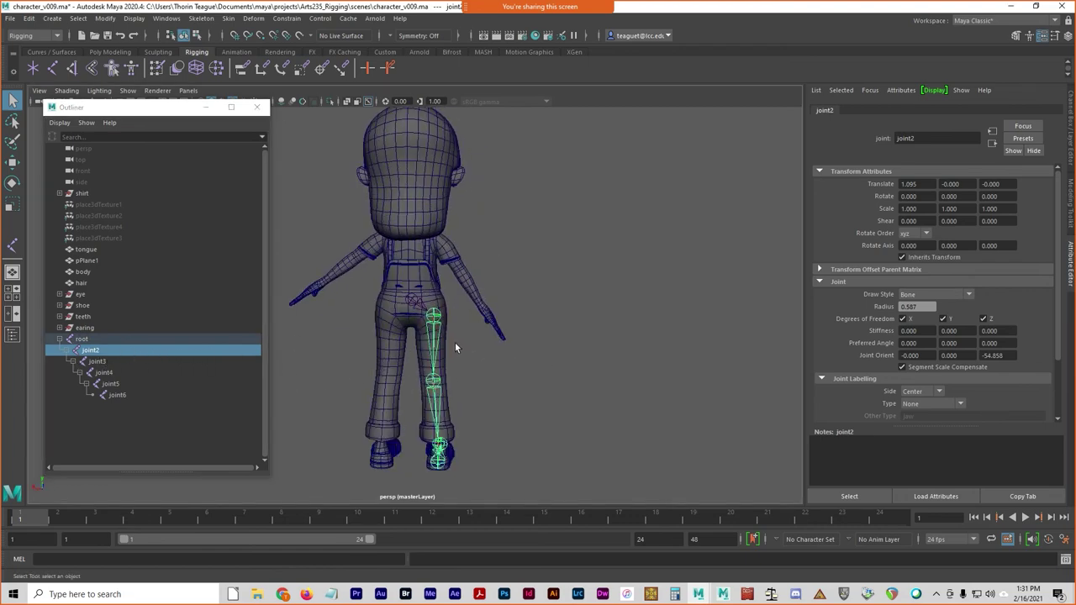
{"action": "left_click", "coordinate": [95, 355]}
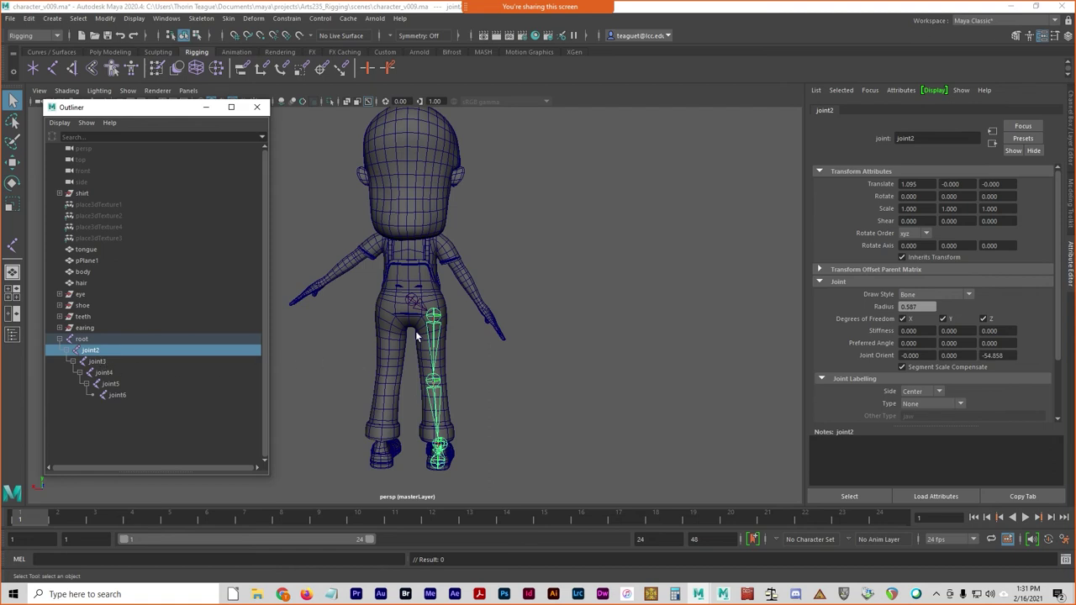
{"action": "double_click", "coordinate": [96, 351]}
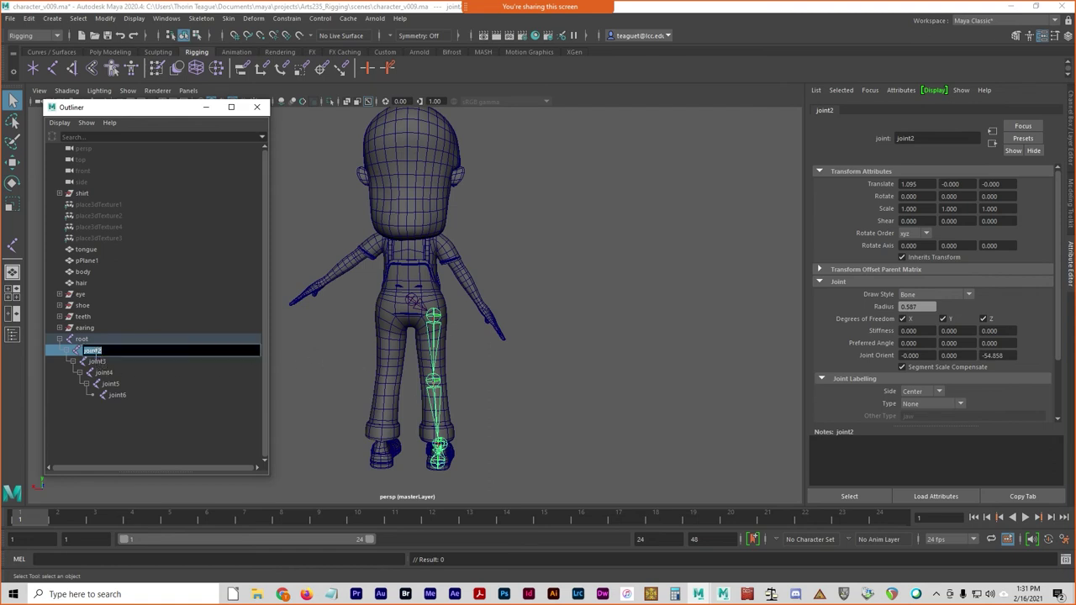
{"action": "type", "text": "l"}
{"action": "type", "text": "ightHip"}
{"action": "key", "text": "Return"}
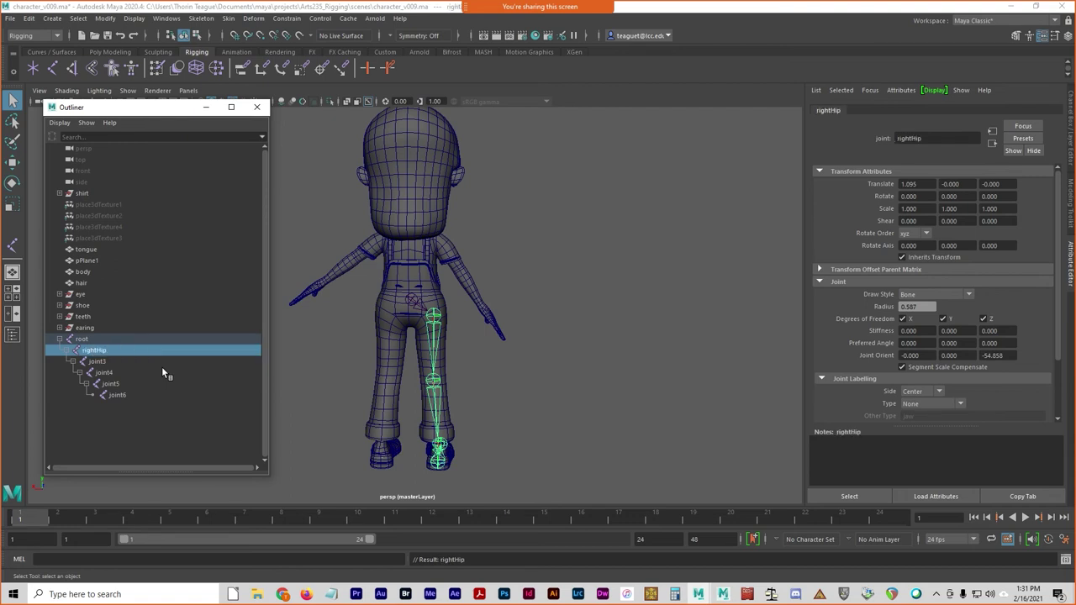
Rename joint3, the knee joint below rightHip, as rightKnee
{"action": "left_click", "coordinate": [168, 363]}
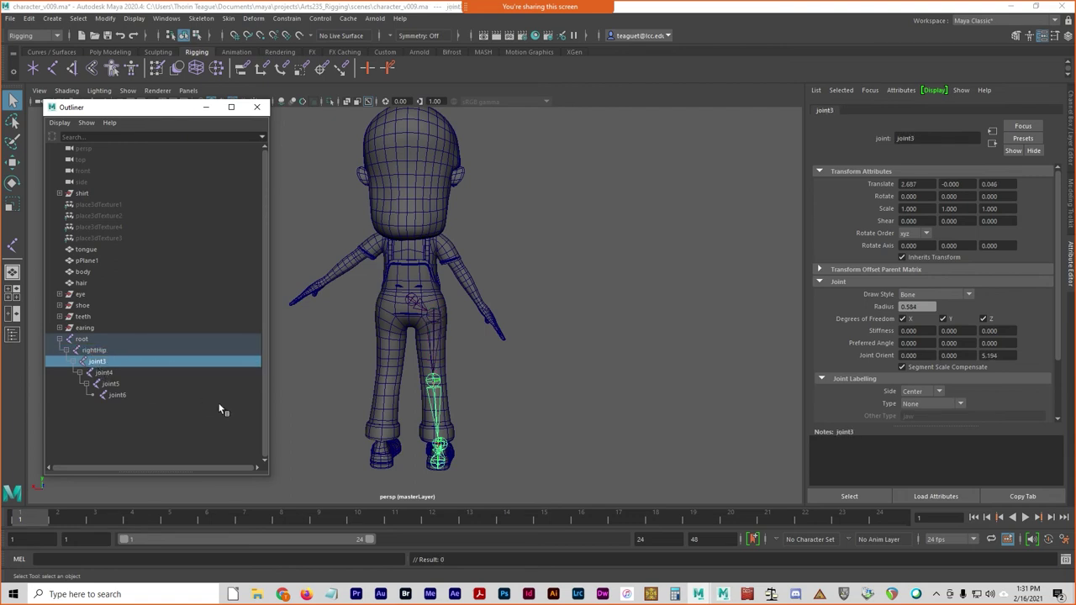
{"action": "double_click", "coordinate": [108, 363]}
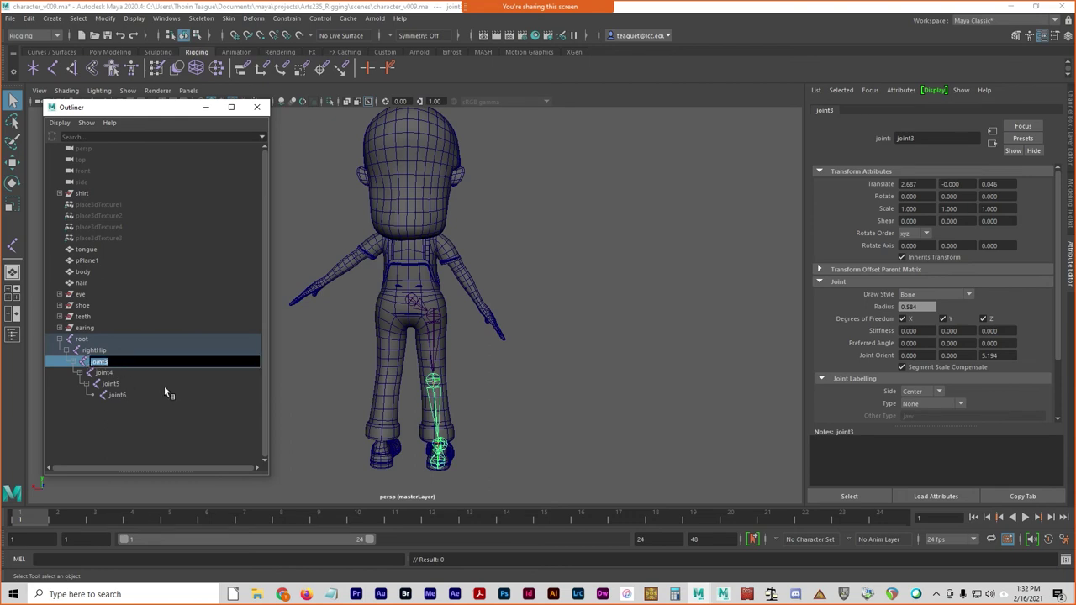
{"action": "type", "text": "rightKnee"}
{"action": "key", "text": "Return"}
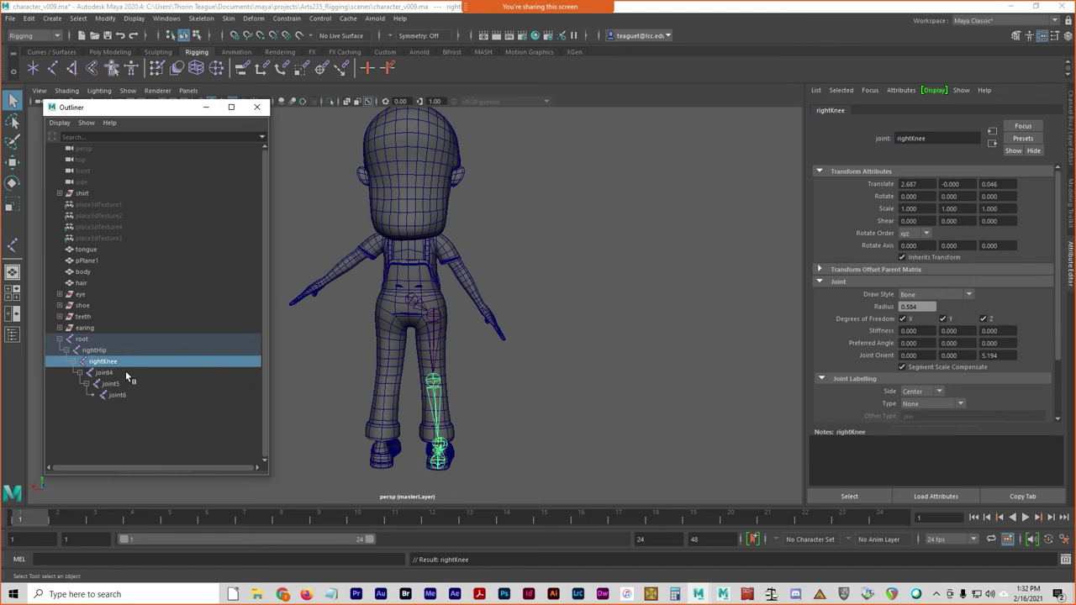
Rename joint4 as rightAnkle and joint5 as rightHeel
{"action": "left_click", "coordinate": [118, 375]}
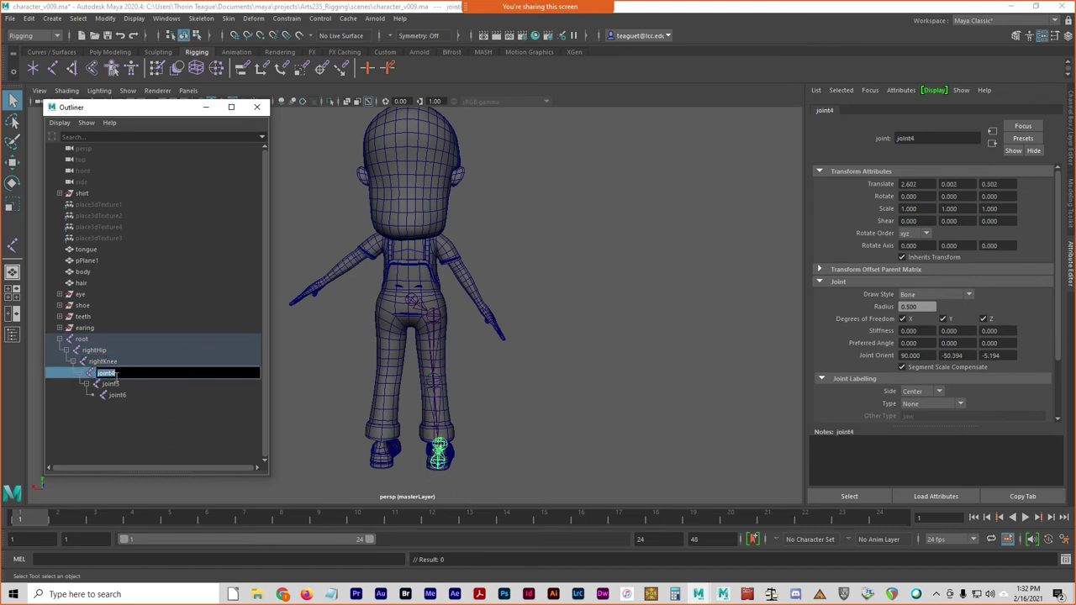
{"action": "type", "text": "rightAnkle"}
{"action": "key", "text": "Return"}
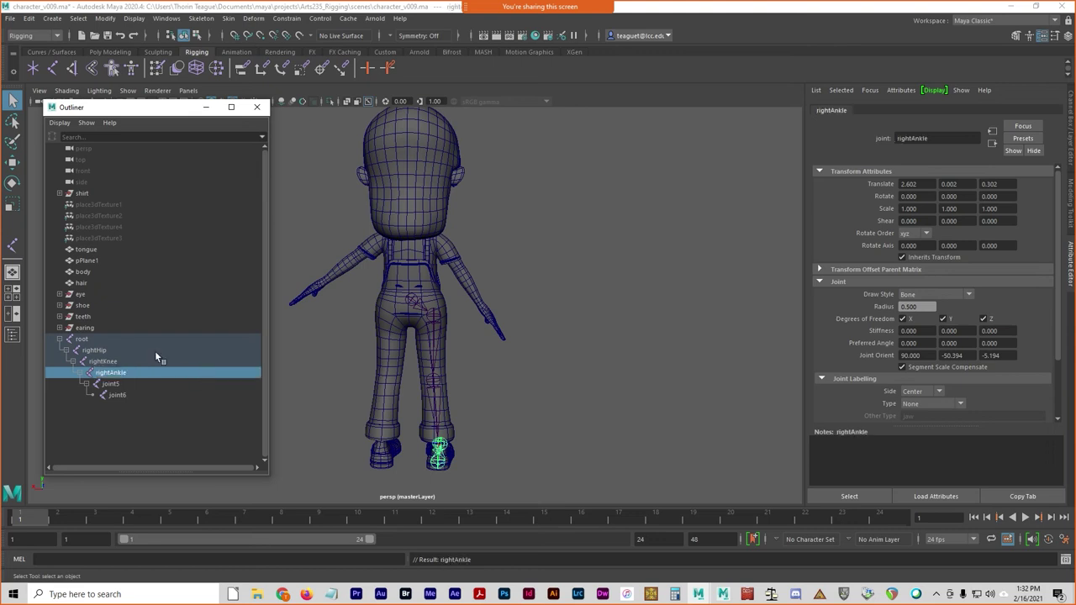
{"action": "left_click", "coordinate": [125, 385]}
{"action": "double_click", "coordinate": [128, 386]}
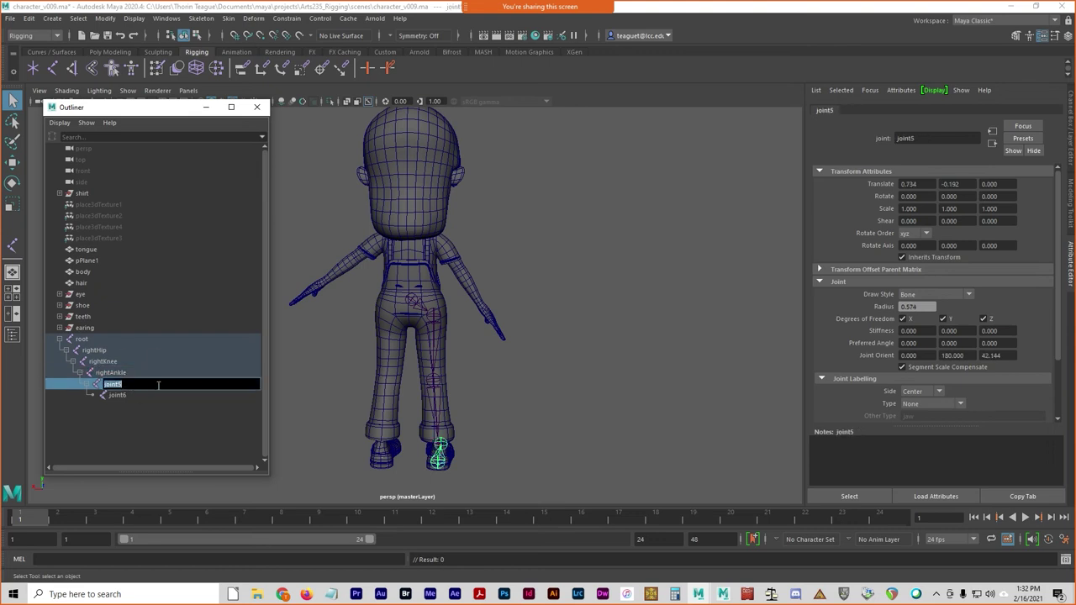
{"action": "type", "text": "rightHel"}
{"action": "key", "text": "Return"}
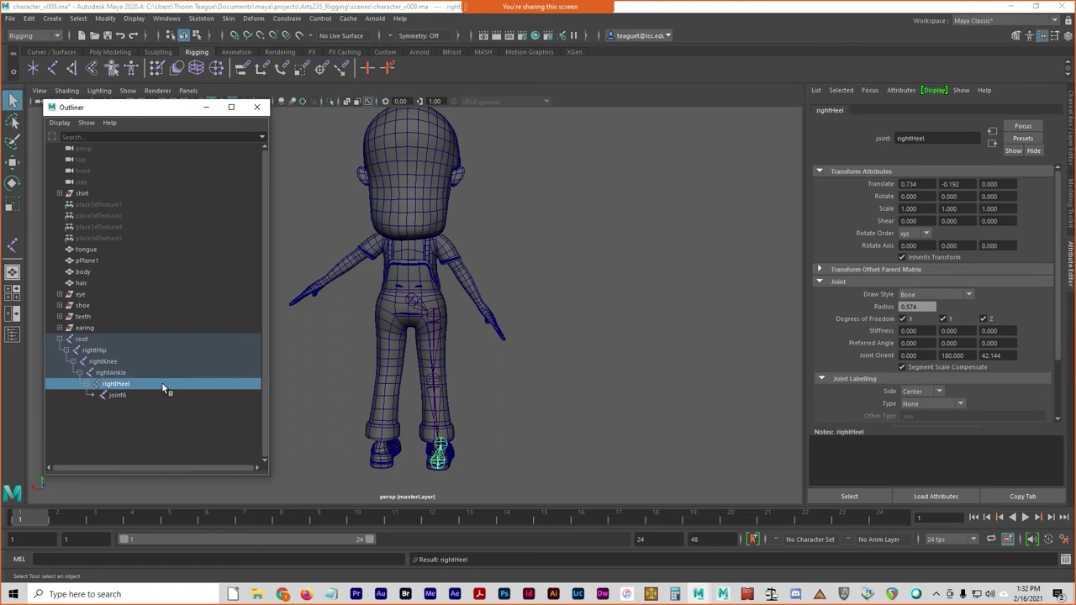
Rename joint6, the last joint of the leg chain, as rightToe
{"action": "left_click", "coordinate": [118, 395]}
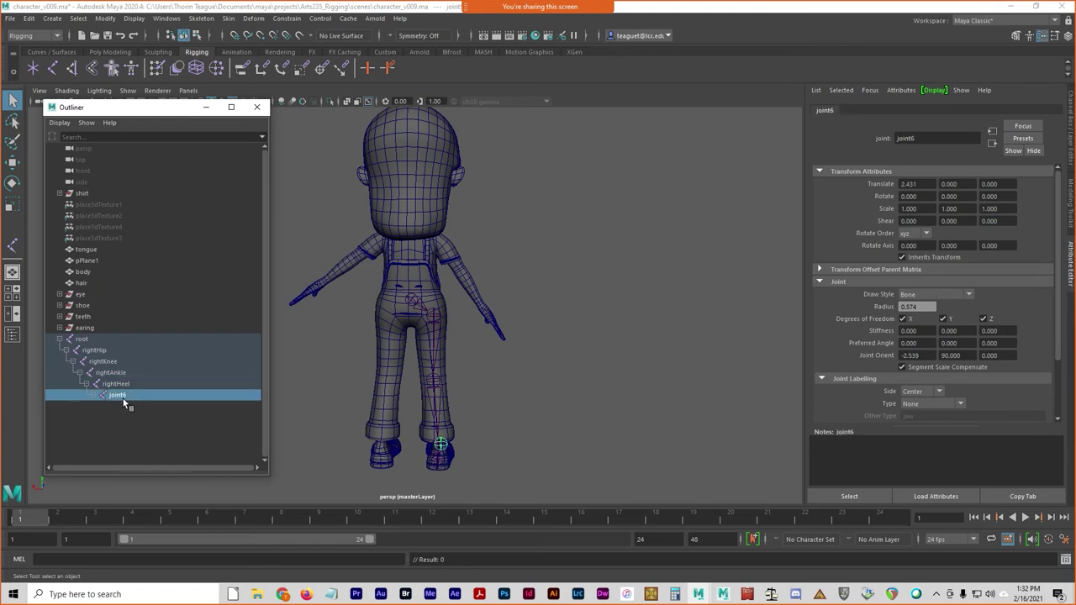
{"action": "double_click", "coordinate": [126, 399]}
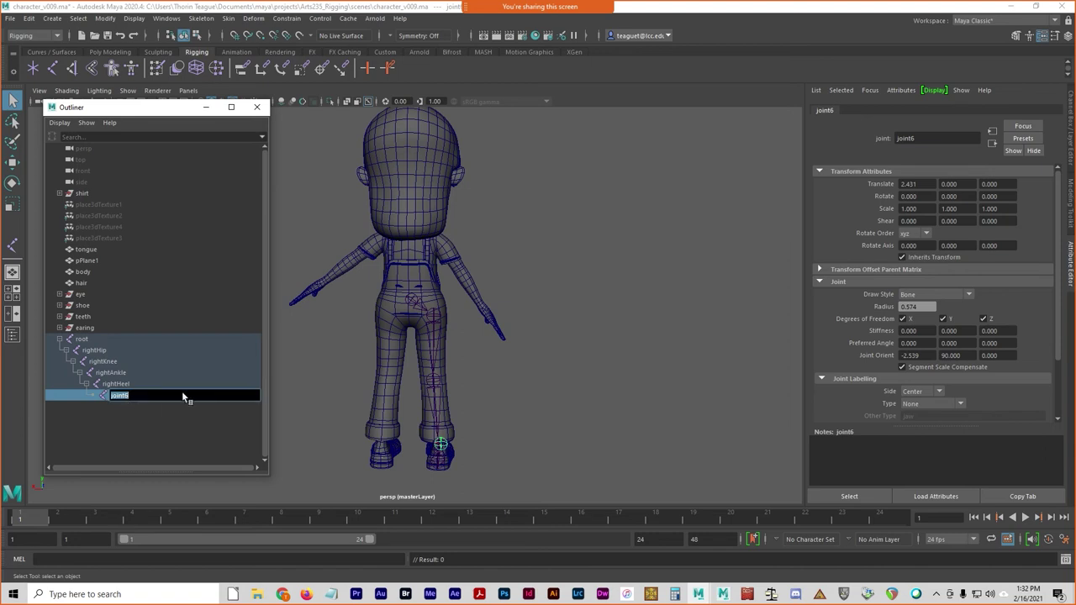
{"action": "type", "text": "rightToe"}
{"action": "key", "text": "Return"}
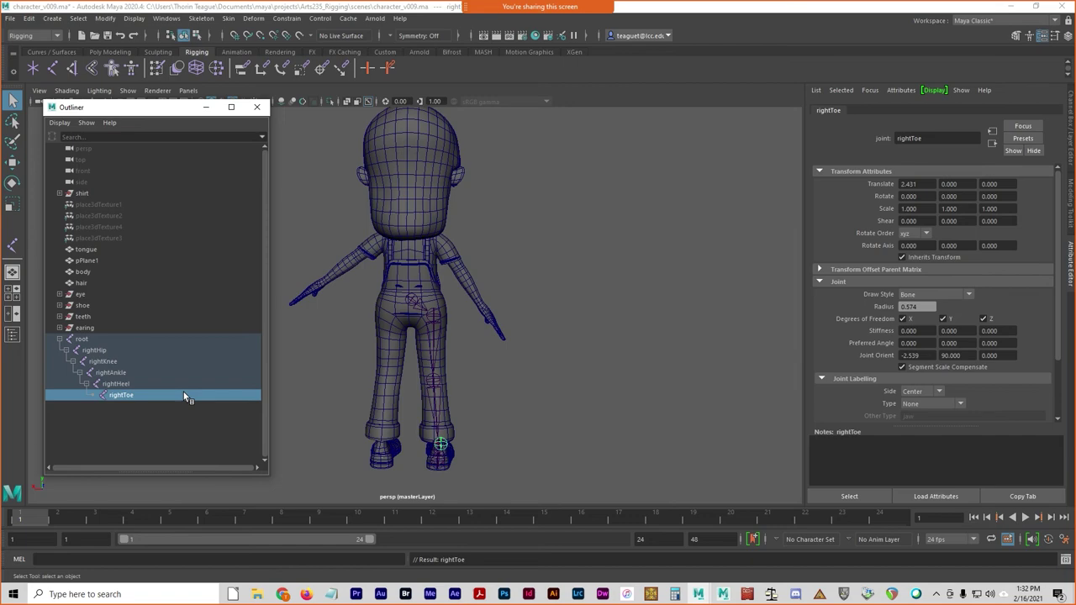
Select the root joint and examine the renamed right leg chain from the front in the perspective view
{"action": "left_click_drag", "start_coordinate": [486, 297], "coordinate": [437, 437], "text": "alt"}
{"action": "left_click_drag", "start_coordinate": [545, 414], "coordinate": [483, 413], "text": "alt"}
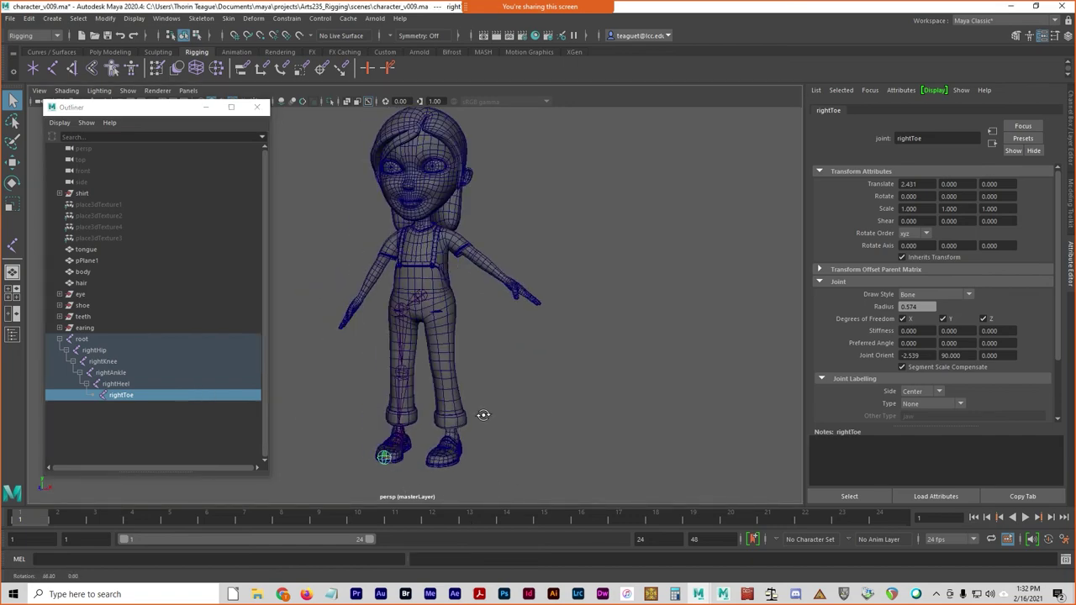
{"action": "left_click_drag", "start_coordinate": [416, 460], "coordinate": [490, 378], "text": "alt"}
{"action": "left_click", "coordinate": [464, 349]}
{"action": "left_click_drag", "start_coordinate": [465, 433], "coordinate": [391, 433], "text": "alt"}
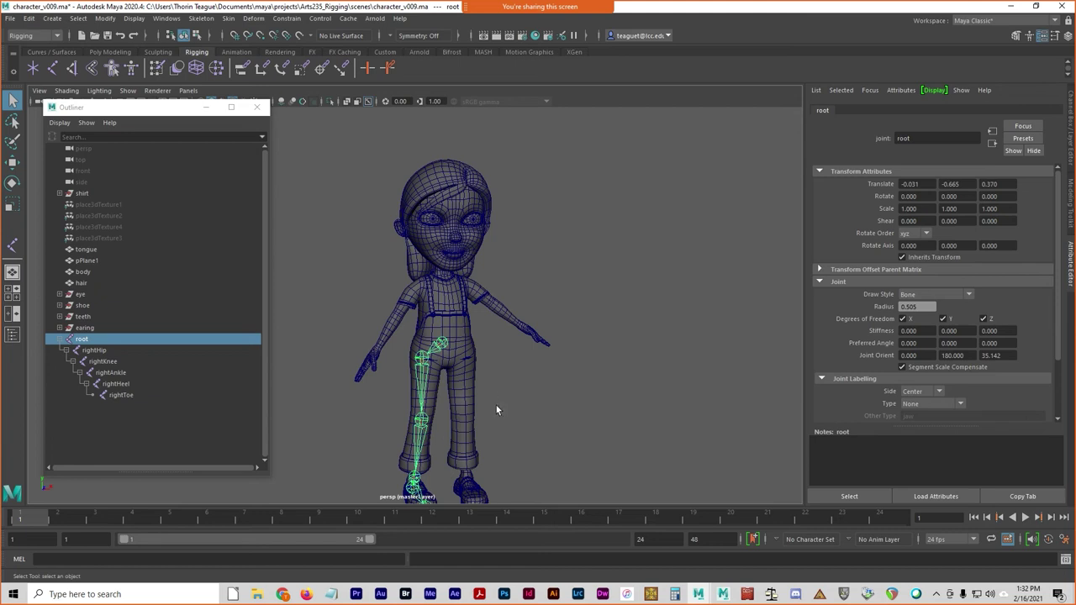
{"action": "left_click_drag", "start_coordinate": [552, 410], "coordinate": [520, 411], "text": "alt"}
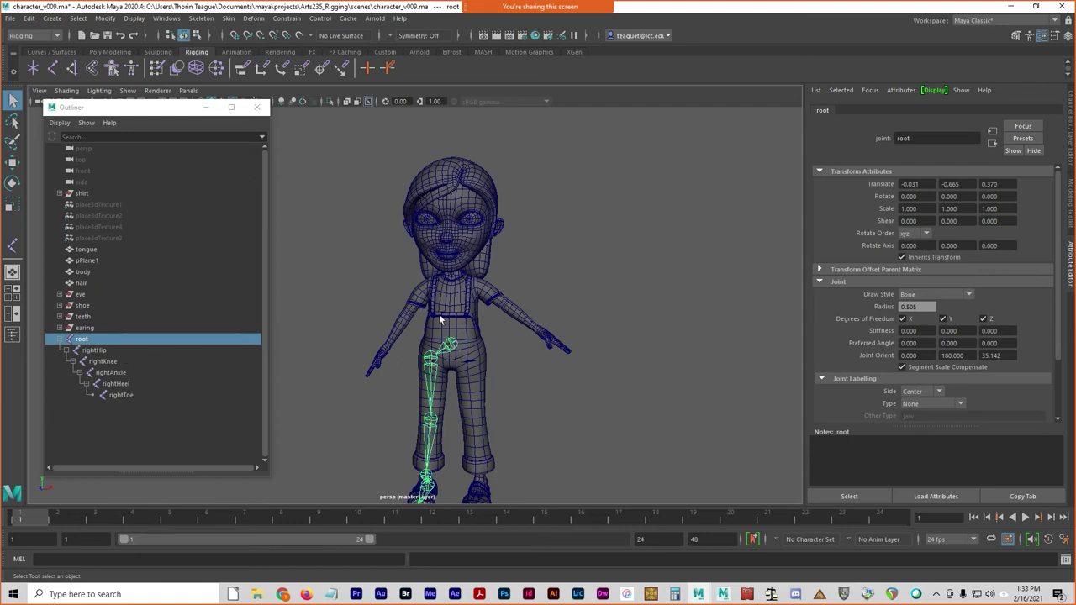
{"action": "left_click_drag", "start_coordinate": [553, 405], "coordinate": [512, 367], "text": "alt"}
Activate the Joint tool in the four-view layout and select the root joint as the parent for new joints
{"action": "key", "text": "space"}
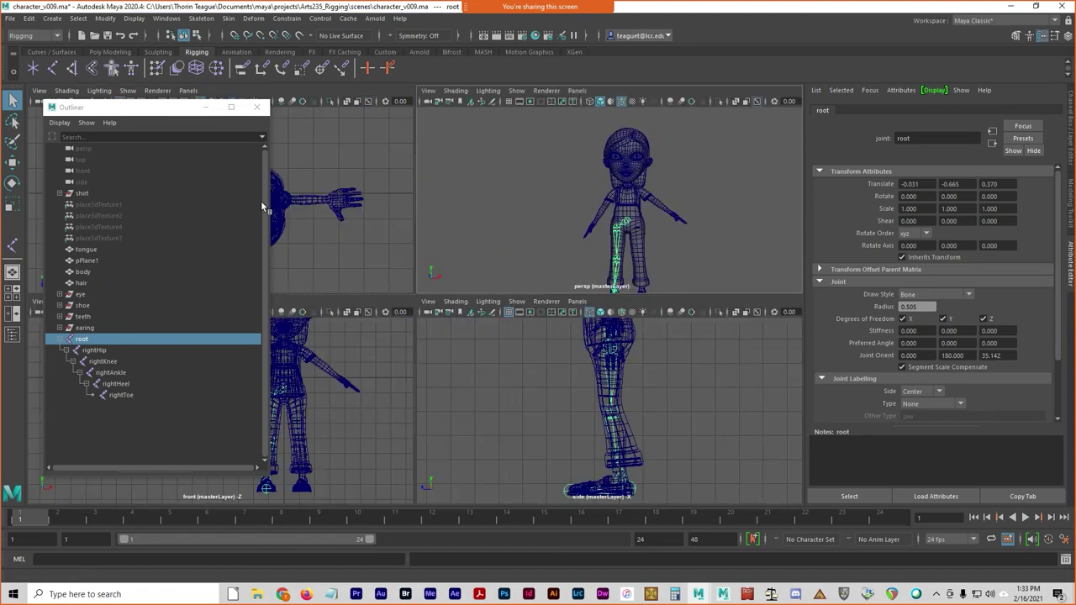
{"action": "middle_click_drag", "start_coordinate": [632, 365], "coordinate": [618, 482], "text": "alt"}
{"action": "right_click_drag", "start_coordinate": [662, 445], "coordinate": [640, 452], "text": "alt"}
{"action": "middle_click_drag", "start_coordinate": [649, 432], "coordinate": [632, 464], "text": "alt"}
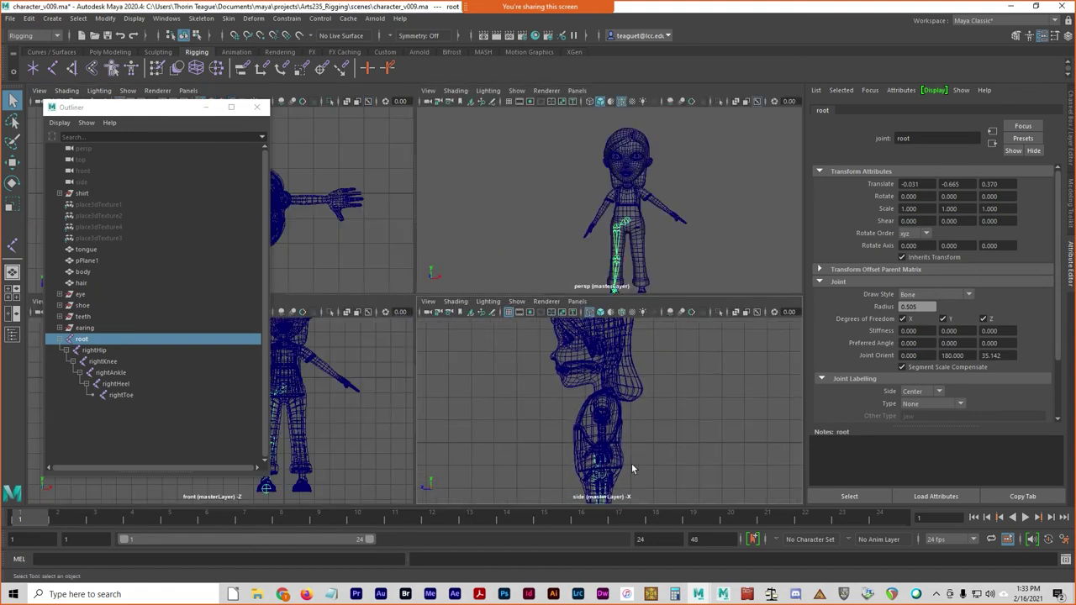
{"action": "key", "text": "ctrl"}
{"action": "left_click", "coordinate": [71, 82]}
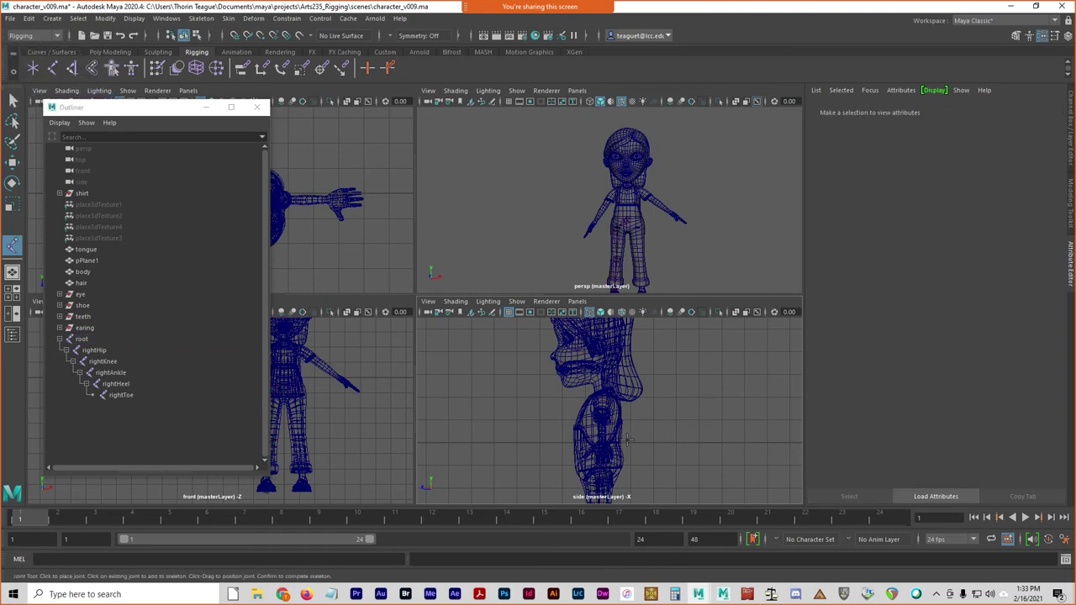
{"action": "scroll", "coordinate": [625, 252], "scroll_direction": "up", "scroll_amount": 5}
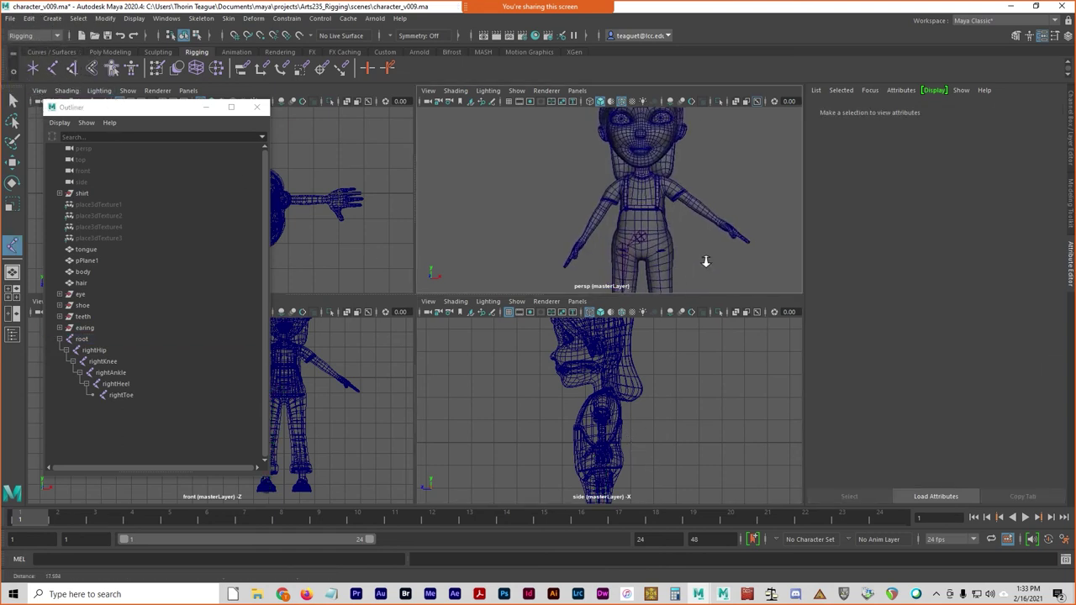
{"action": "scroll", "coordinate": [625, 252], "scroll_direction": "up", "scroll_amount": 3}
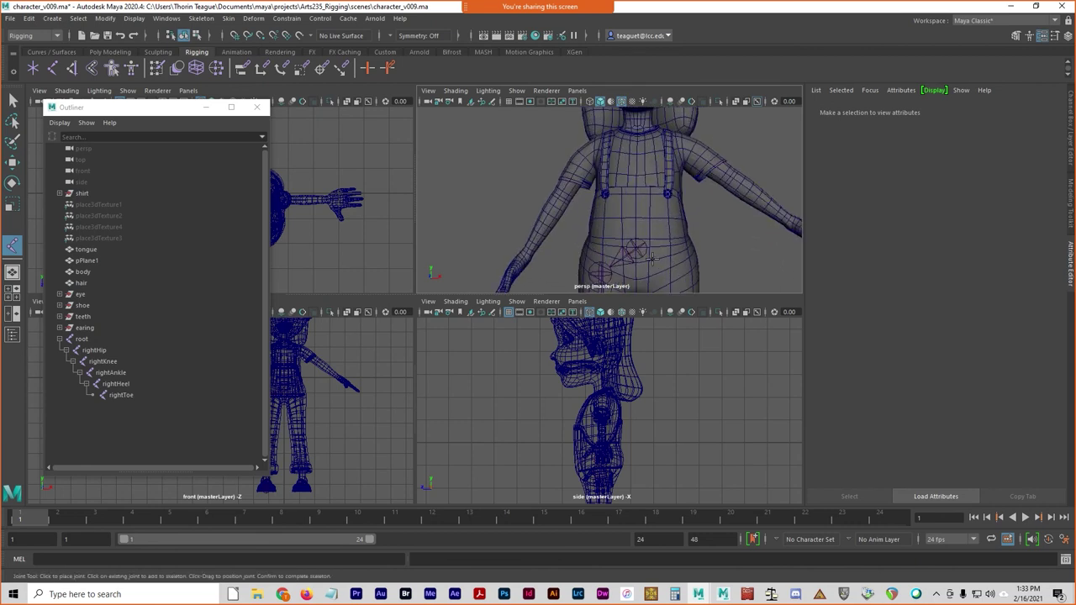
{"action": "left_click", "coordinate": [95, 340]}
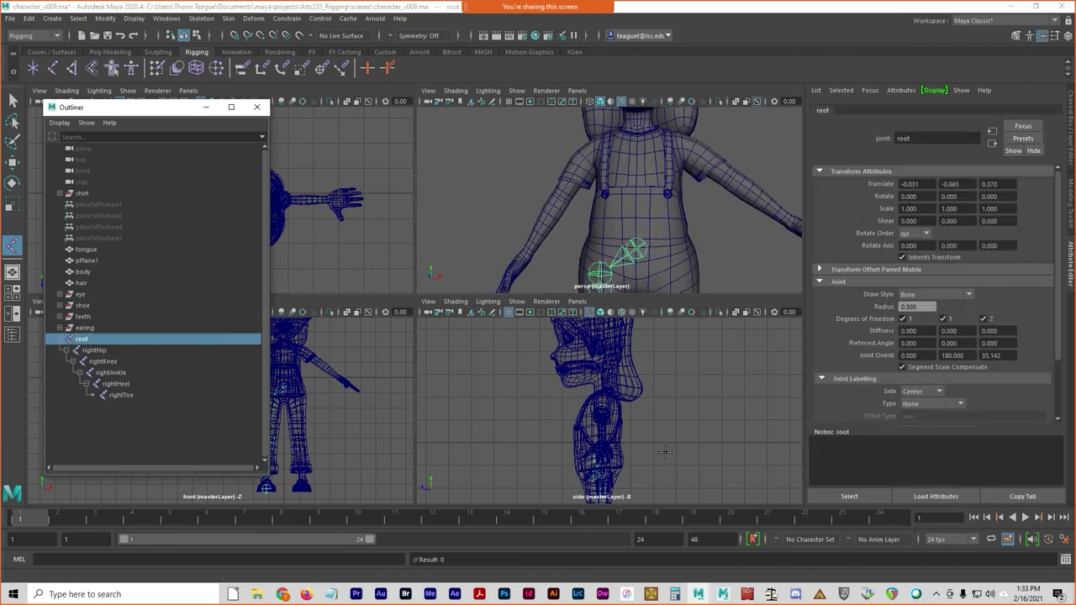
{"action": "middle_click_drag", "start_coordinate": [649, 458], "coordinate": [619, 447], "text": "alt"}
{"action": "key", "text": "y"}
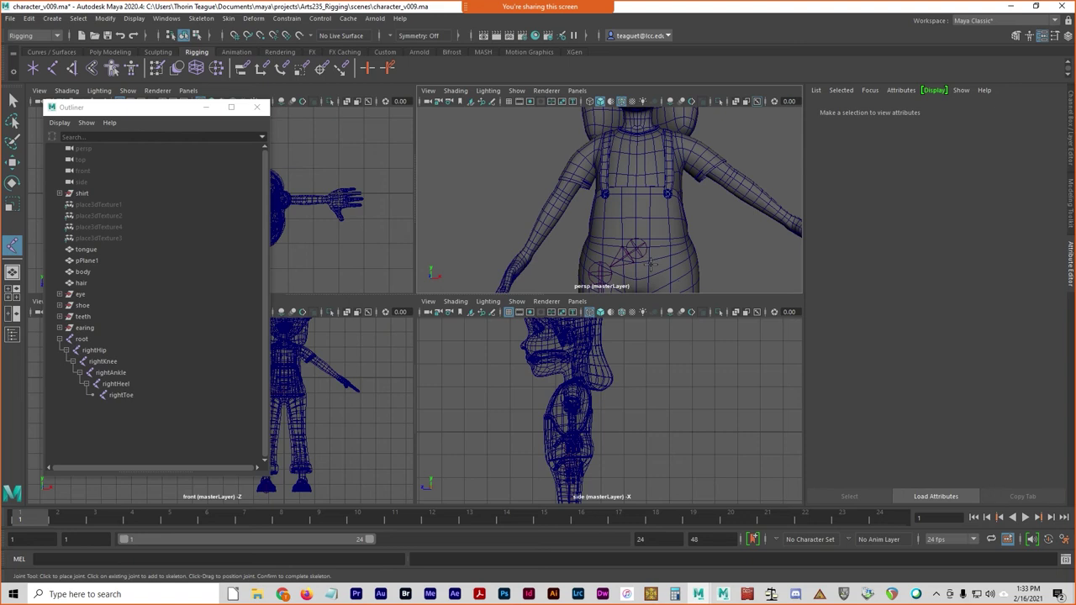
{"action": "left_click", "coordinate": [90, 340]}
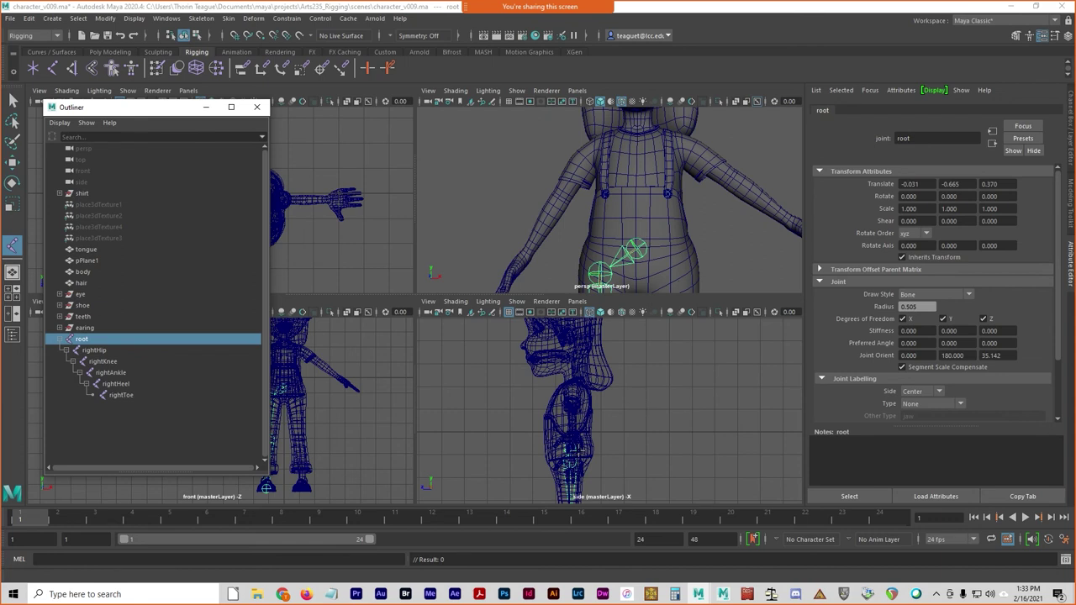
Place the first two spine joints in the side view, running from the root up through the torso
{"action": "left_click_drag", "start_coordinate": [578, 437], "coordinate": [577, 429]}
{"action": "key", "text": "ctrl+z"}
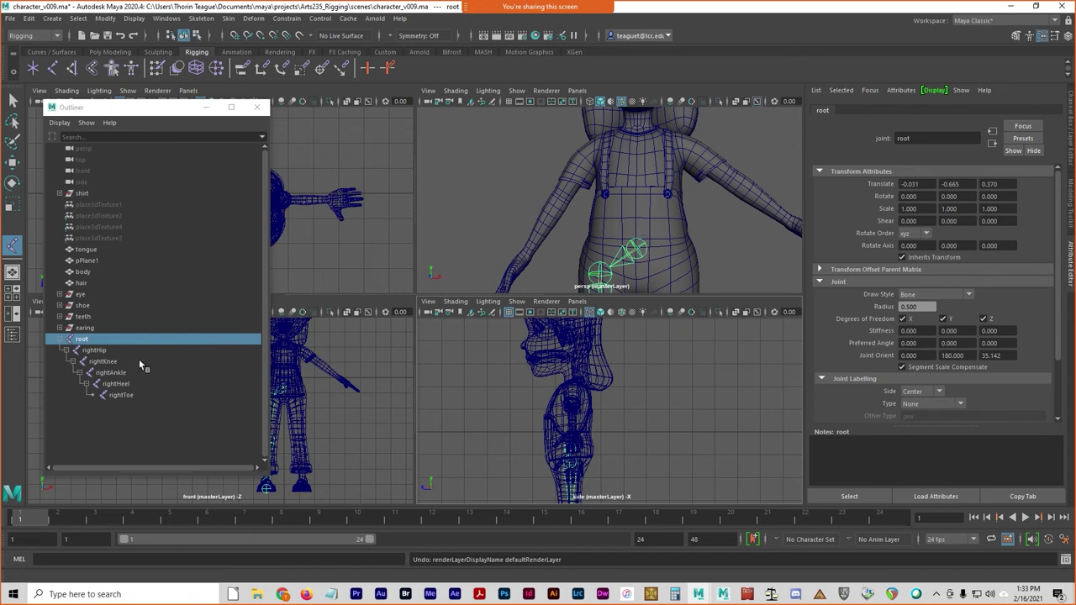
{"action": "middle_click_drag", "start_coordinate": [668, 285], "coordinate": [662, 207], "text": "alt"}
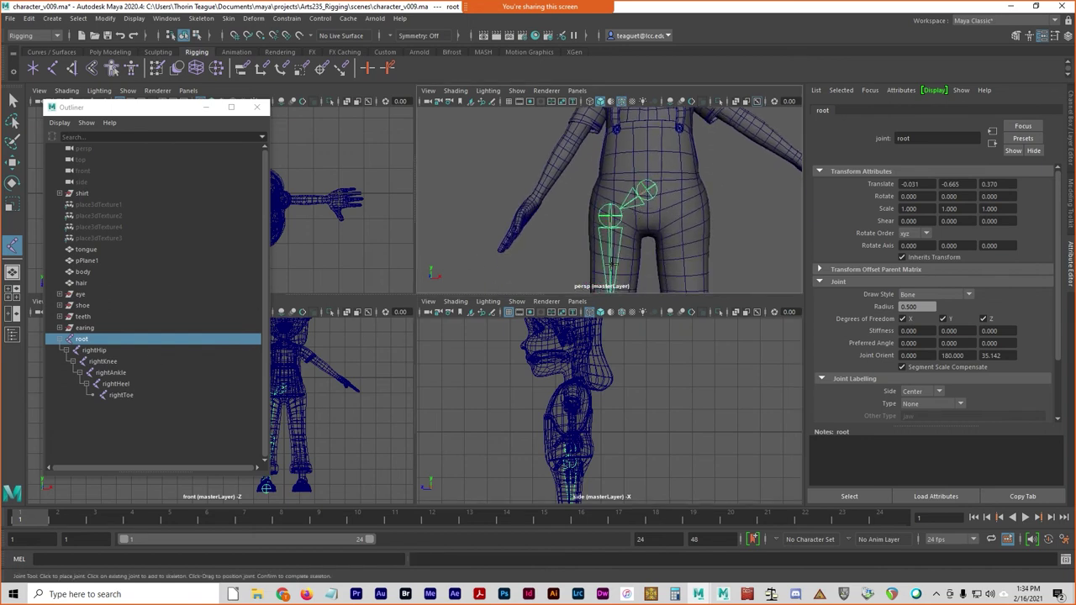
{"action": "key", "text": "ctrl"}
{"action": "key", "text": "ctrl"}
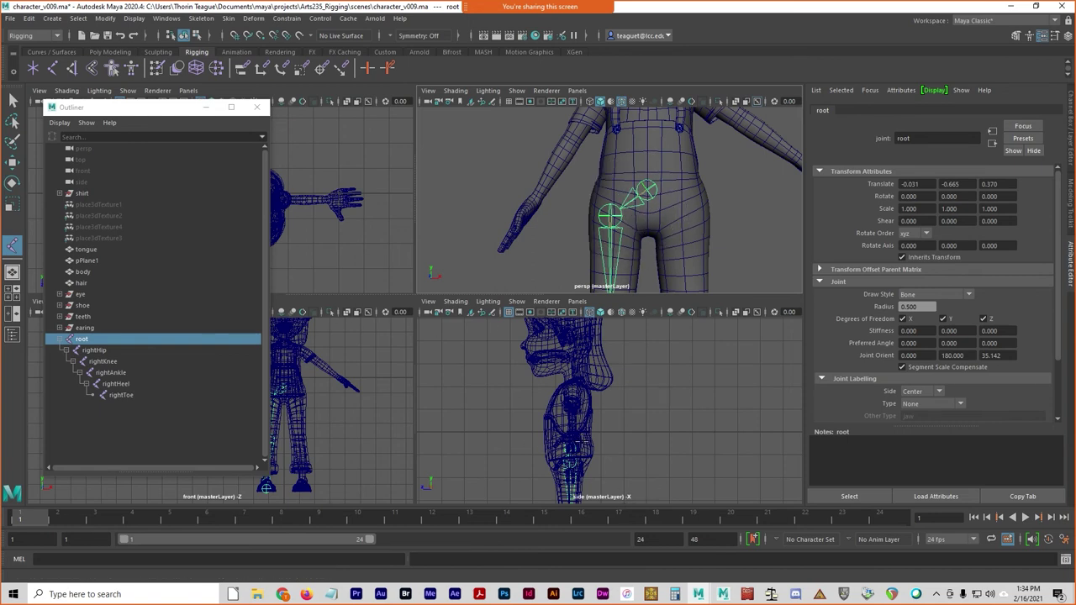
{"action": "middle_click_drag", "start_coordinate": [581, 443], "coordinate": [578, 452], "text": "alt"}
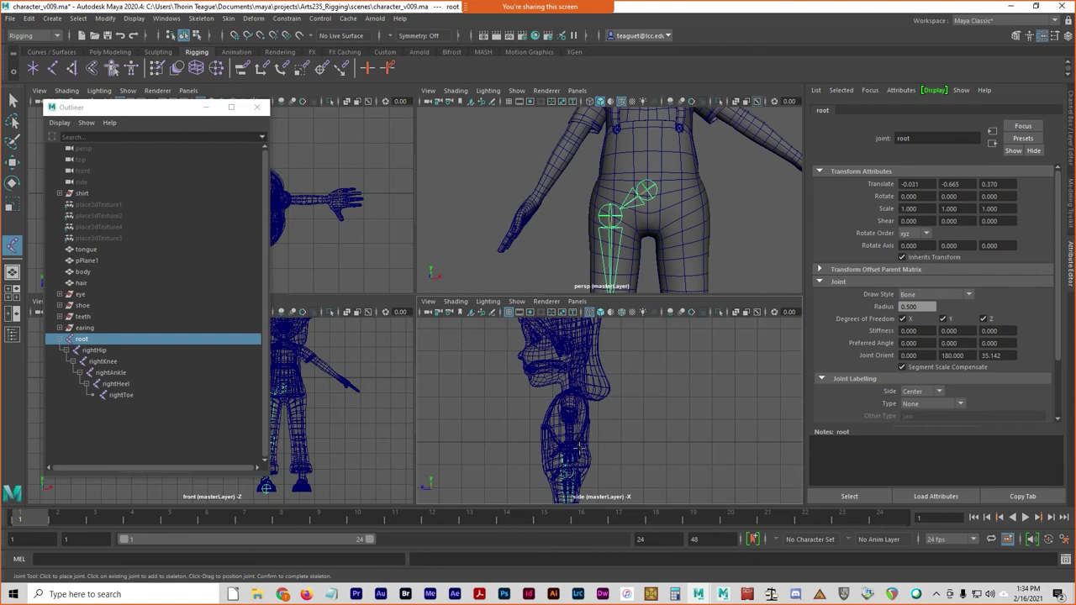
{"action": "left_click", "coordinate": [580, 449]}
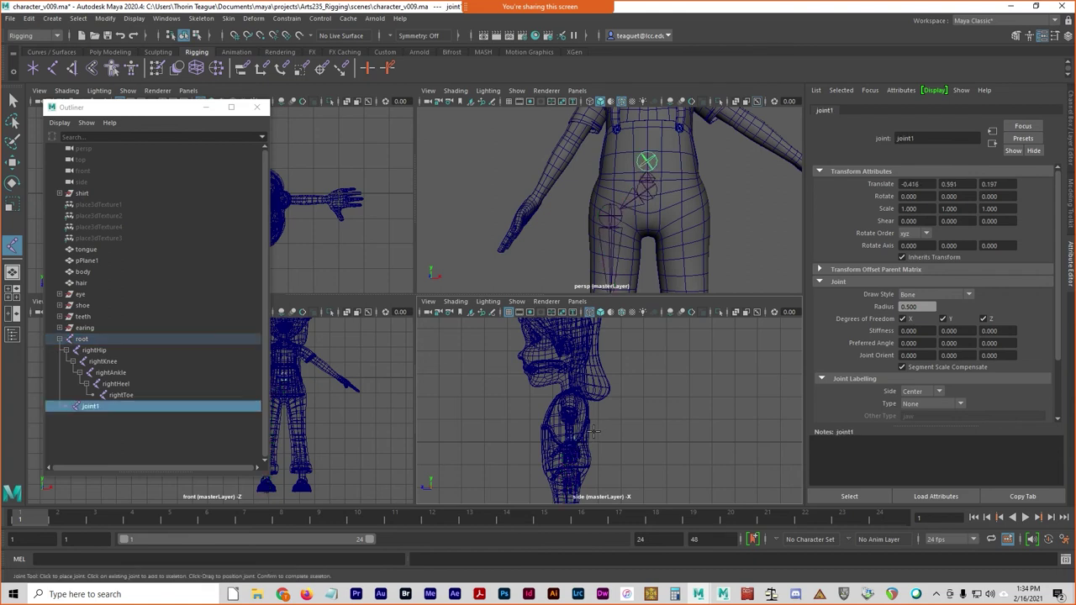
{"action": "left_click", "coordinate": [592, 435]}
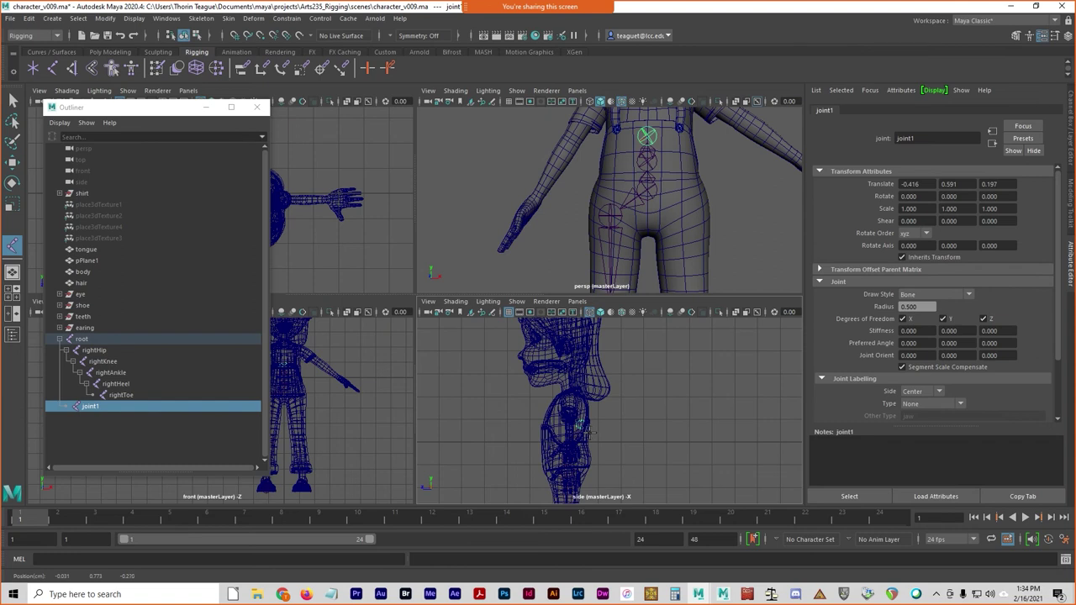
{"action": "left_click", "coordinate": [591, 433]}
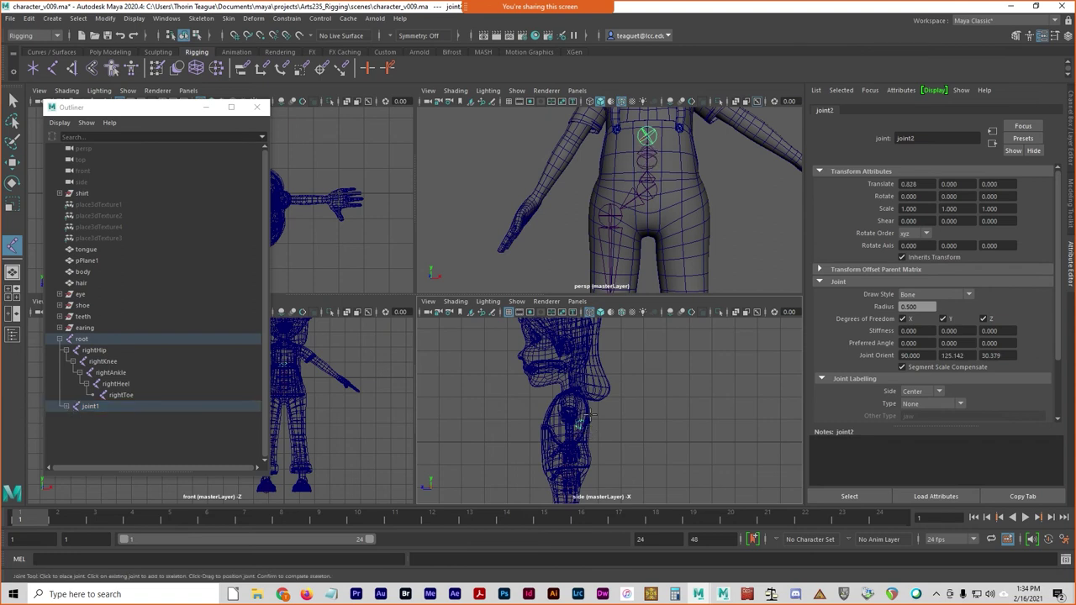
Continue the spine in the side view with one joint at shoulder height and another at the base of the neck
{"action": "middle_click_drag", "start_coordinate": [592, 415], "coordinate": [588, 411]}
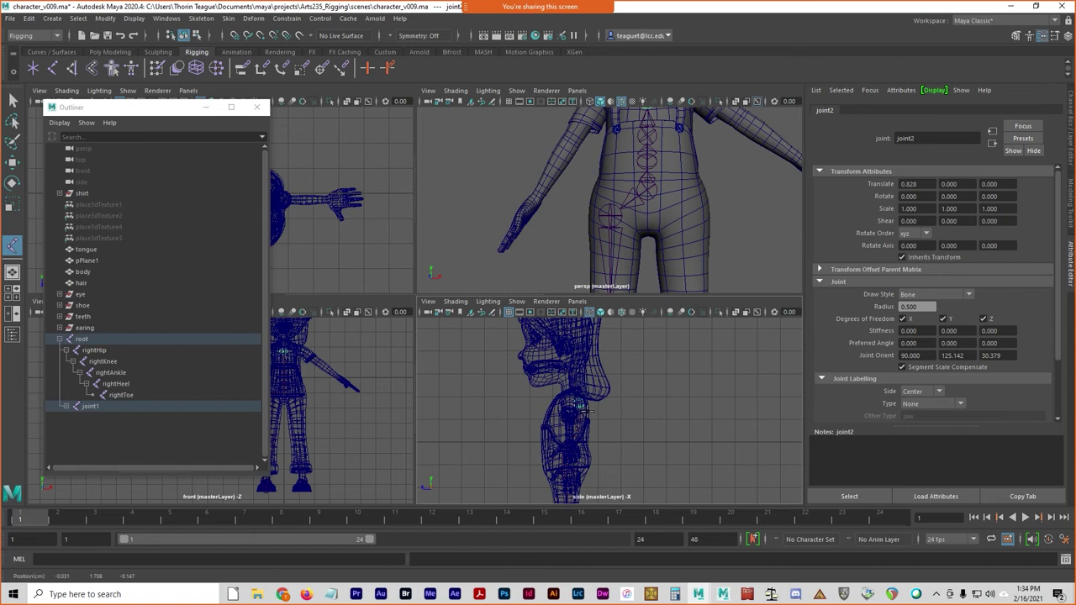
{"action": "left_click", "coordinate": [588, 409]}
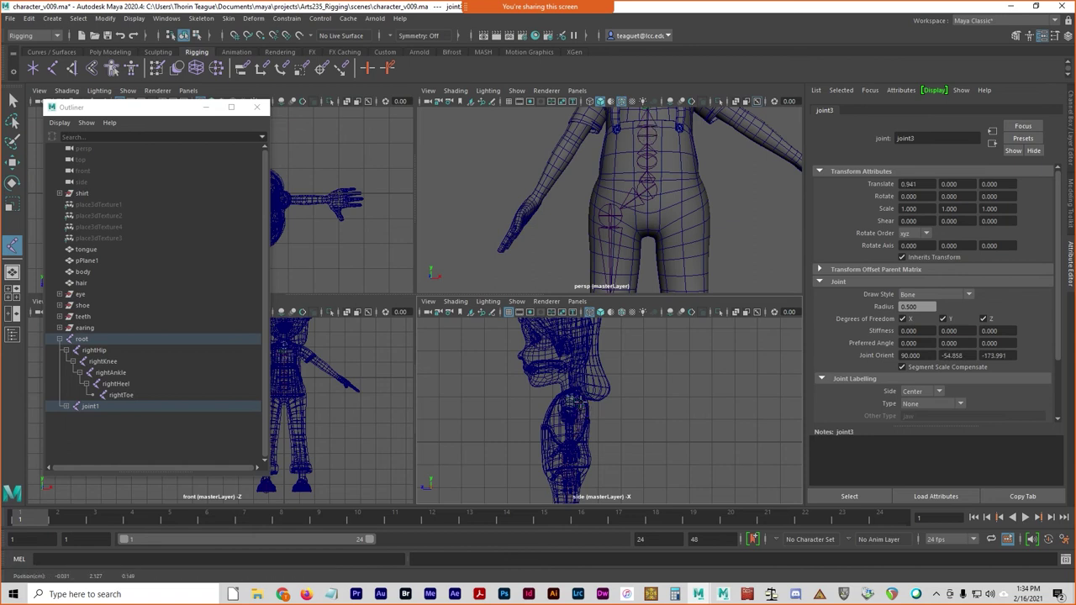
{"action": "left_click", "coordinate": [581, 401]}
Extend the chain in the side view with joints at the top of the head, the front of the face and the chin, and finish it
{"action": "middle_click_drag", "start_coordinate": [713, 219], "coordinate": [710, 293], "text": "alt"}
{"action": "left_click_drag", "start_coordinate": [697, 235], "coordinate": [603, 270], "text": "alt"}
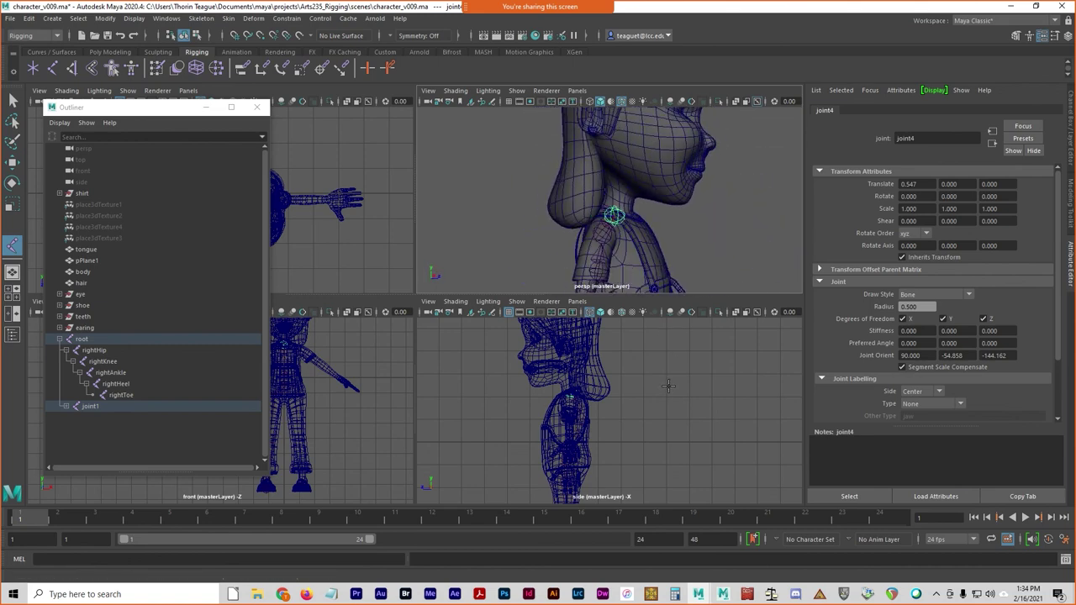
{"action": "middle_click_drag", "start_coordinate": [585, 429], "coordinate": [555, 482], "text": "alt"}
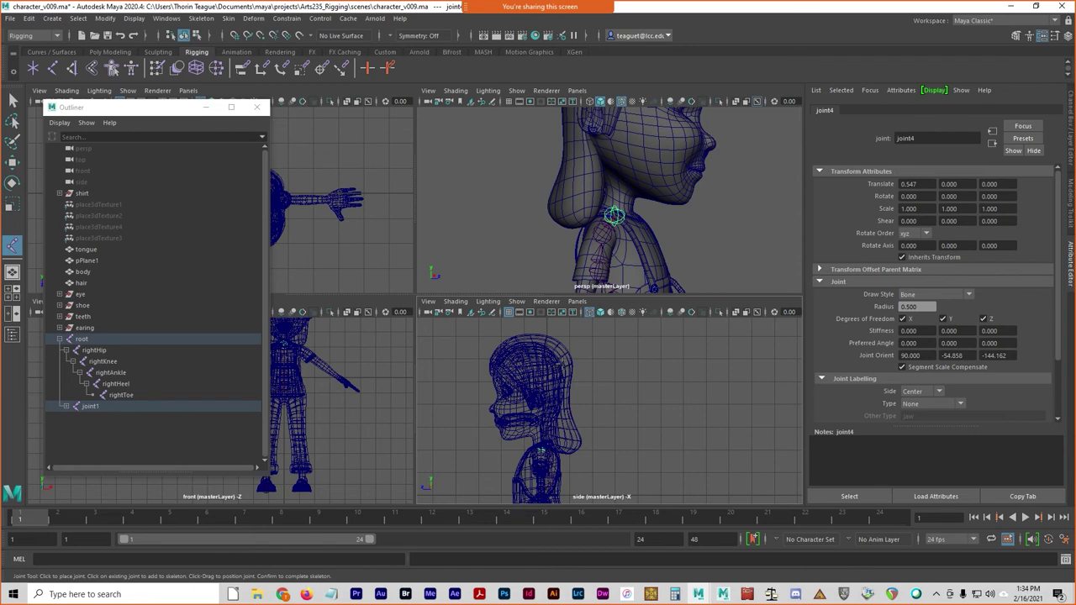
{"action": "left_click", "coordinate": [559, 348]}
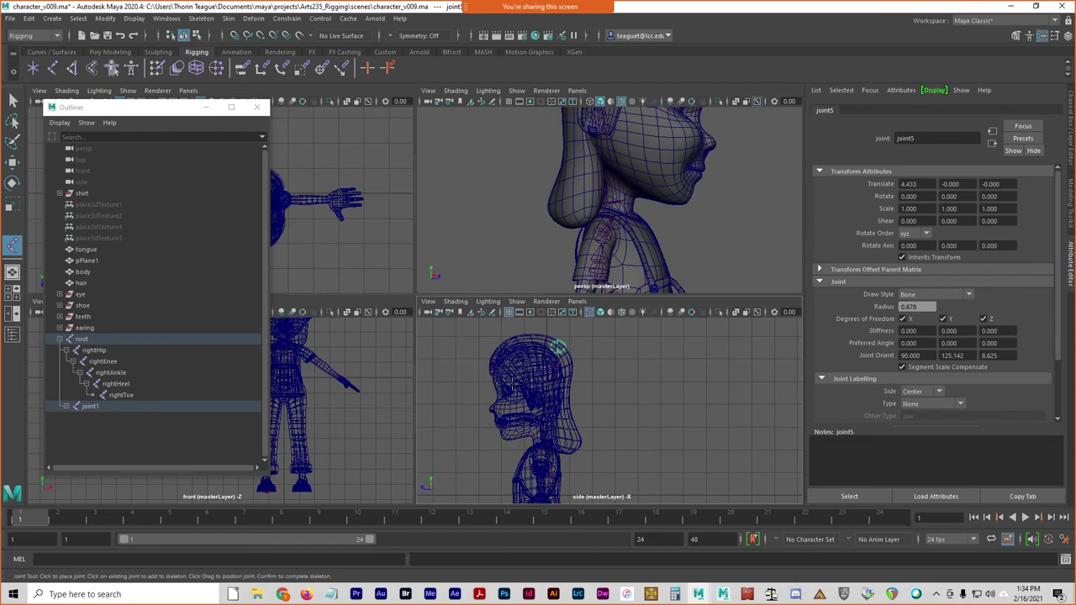
{"action": "left_click", "coordinate": [499, 393]}
{"action": "left_click", "coordinate": [506, 438]}
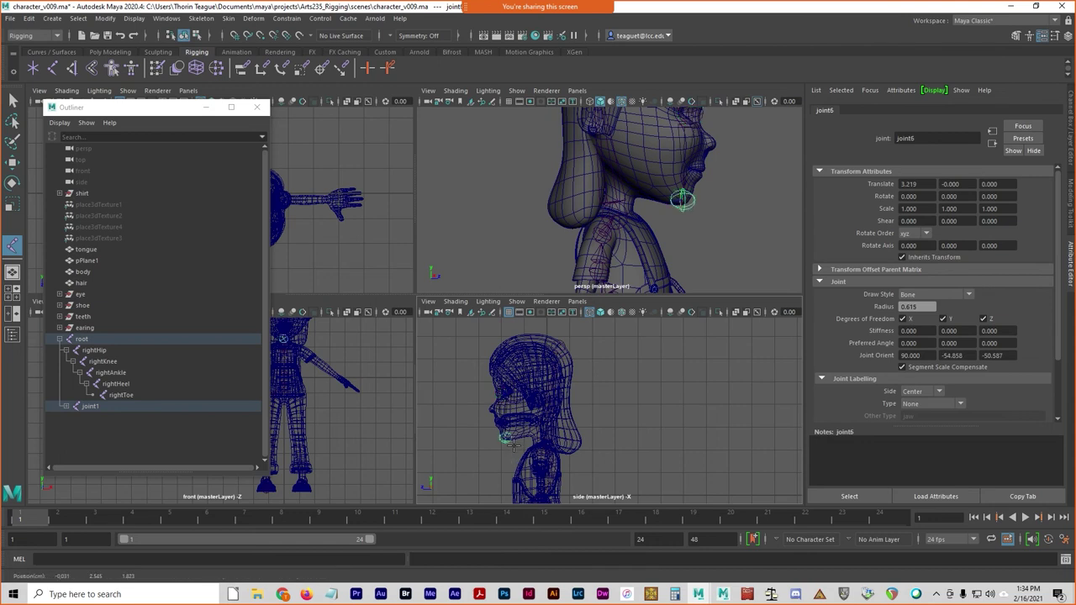
{"action": "left_click", "coordinate": [510, 443]}
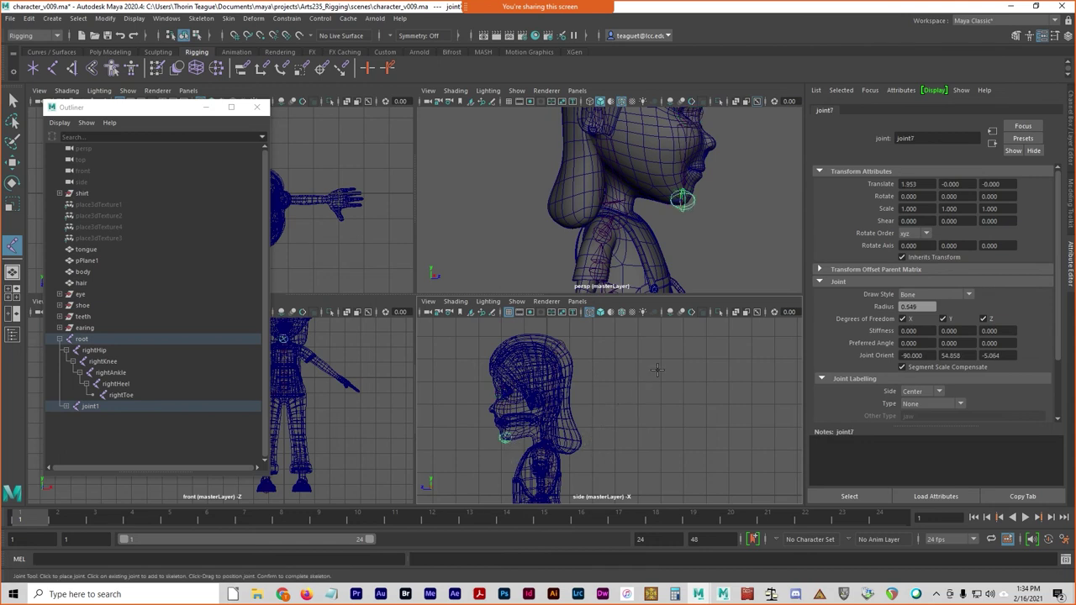
{"action": "key", "text": "q"}
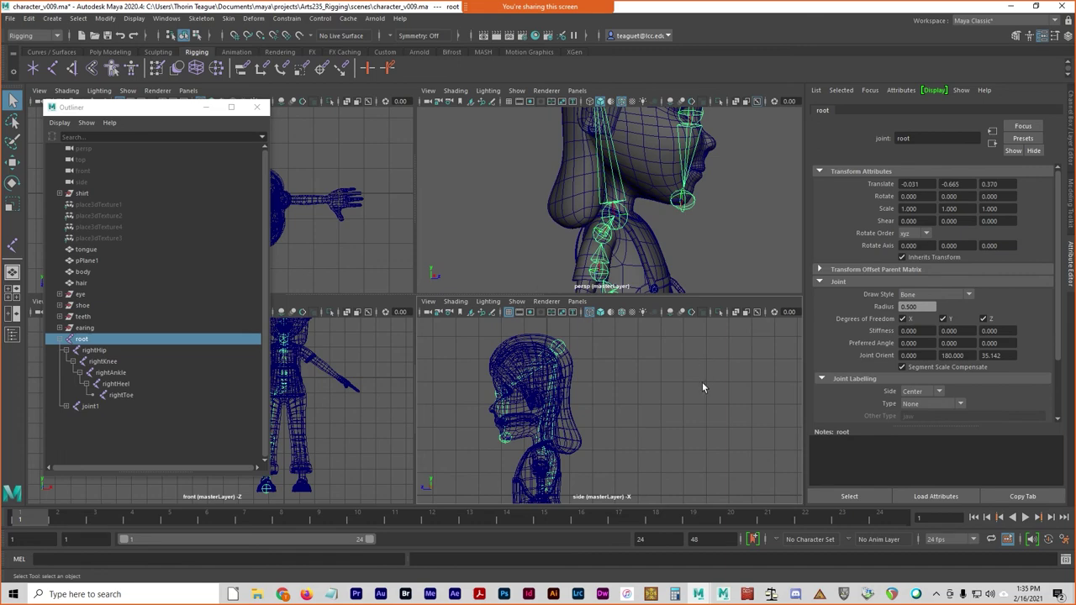
Expand the hierarchy of the new joint chain below root in the Outliner, from joint1 down to joint5
{"action": "mouse_move", "coordinate": [660, 237]}
{"action": "left_mouse_down", "text": "alt"}
{"action": "mouse_move", "coordinate": [589, 231]}
{"action": "mouse_move", "coordinate": [646, 259]}
{"action": "mouse_move", "coordinate": [599, 254]}
{"action": "mouse_move", "coordinate": [679, 261]}
{"action": "mouse_move", "coordinate": [652, 254]}
{"action": "left_mouse_up", "text": "alt"}
{"action": "middle_click_drag", "start_coordinate": [660, 270], "coordinate": [651, 231], "text": "alt"}
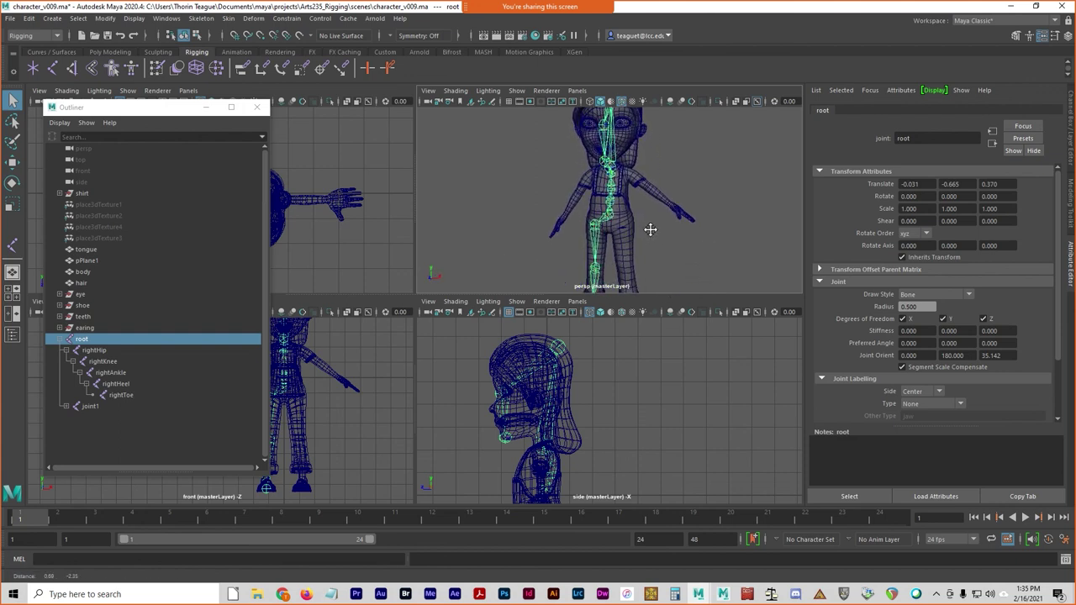
{"action": "left_click_drag", "start_coordinate": [629, 232], "coordinate": [616, 225], "text": "alt"}
{"action": "right_click_drag", "start_coordinate": [604, 191], "coordinate": [599, 244], "text": "alt"}
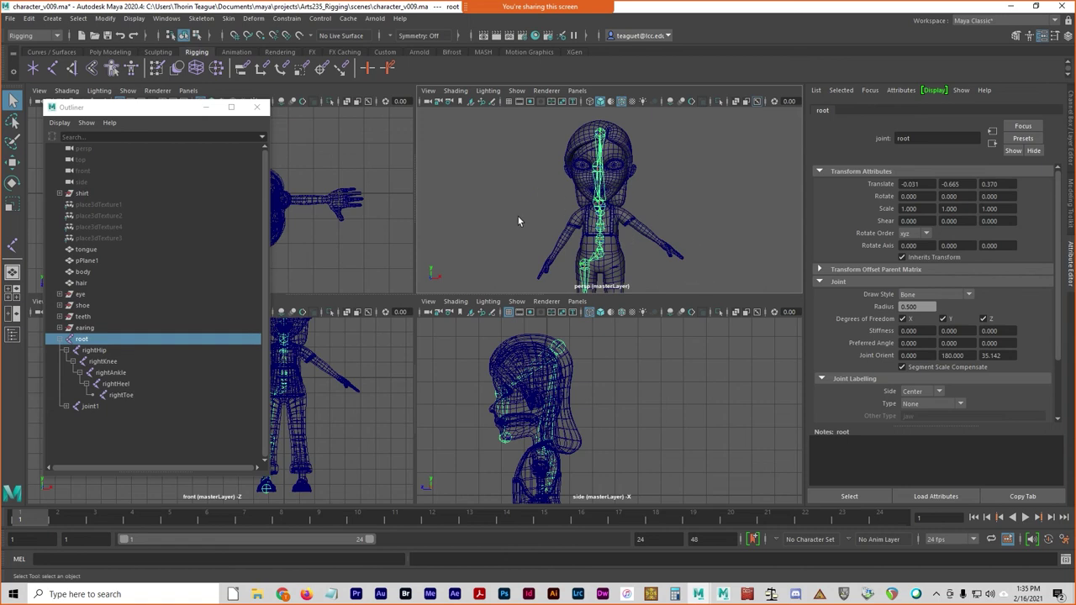
{"action": "mouse_move", "coordinate": [585, 241]}
{"action": "left_mouse_down", "text": "alt"}
{"action": "mouse_move", "coordinate": [643, 234]}
{"action": "mouse_move", "coordinate": [539, 236]}
{"action": "mouse_move", "coordinate": [597, 242]}
{"action": "left_mouse_up", "text": "alt"}
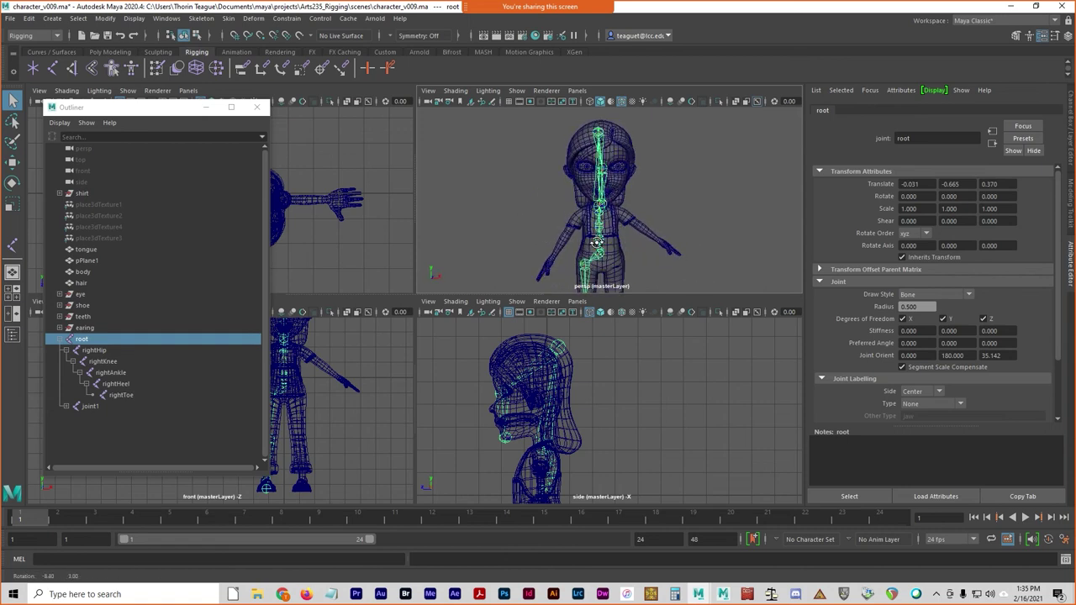
{"action": "left_click", "coordinate": [65, 406]}
{"action": "left_click", "coordinate": [90, 407]}
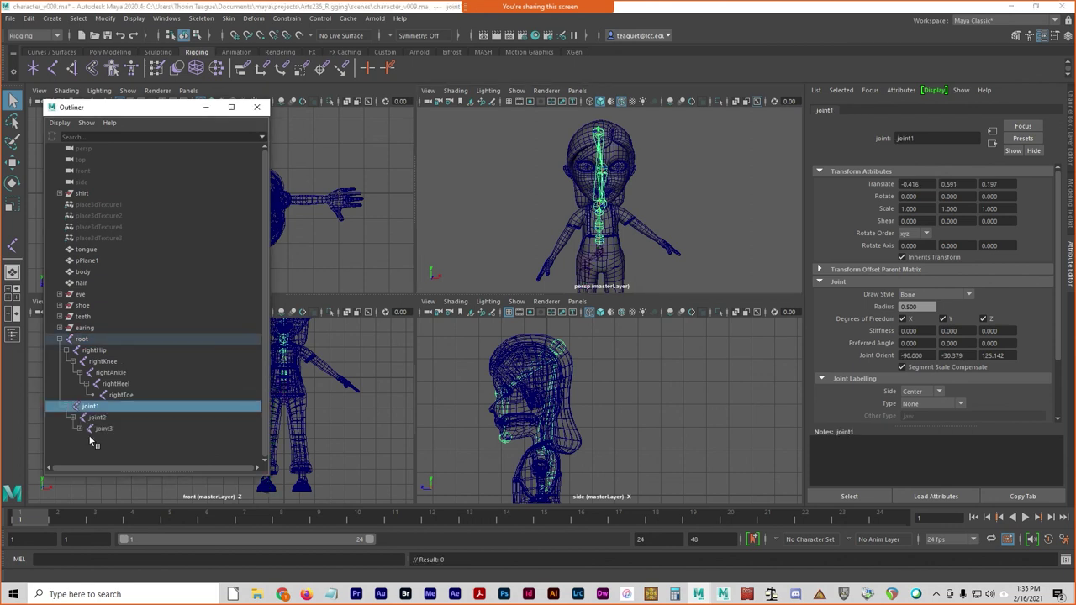
{"action": "left_click", "coordinate": [79, 429]}
{"action": "left_click", "coordinate": [86, 440]}
{"action": "left_click", "coordinate": [93, 451]}
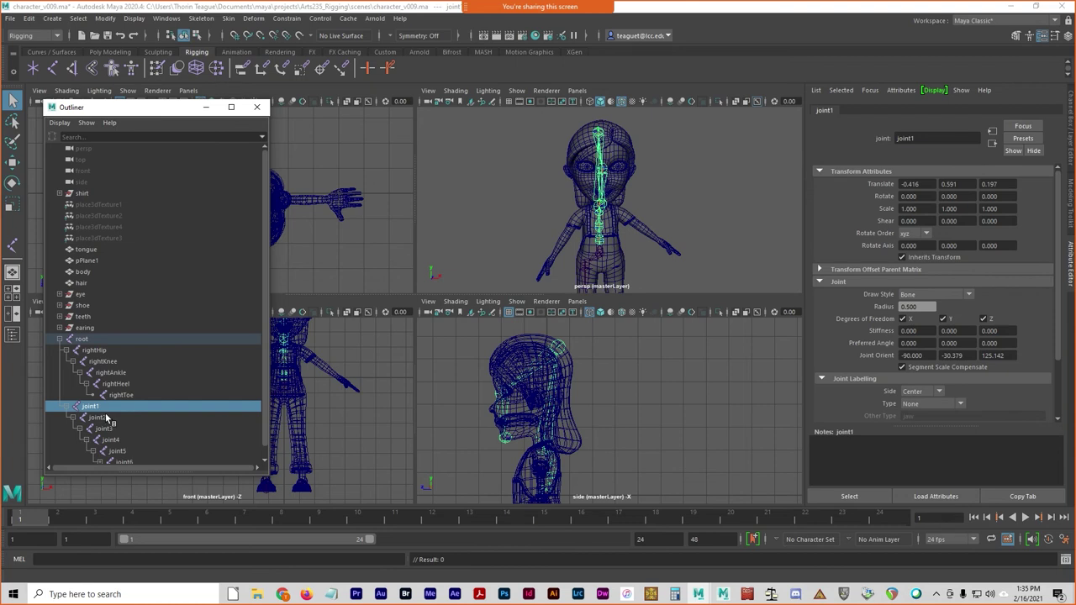
Rename joint1 as Spine1 and joint2 as Spine2
{"action": "double_click", "coordinate": [105, 410]}
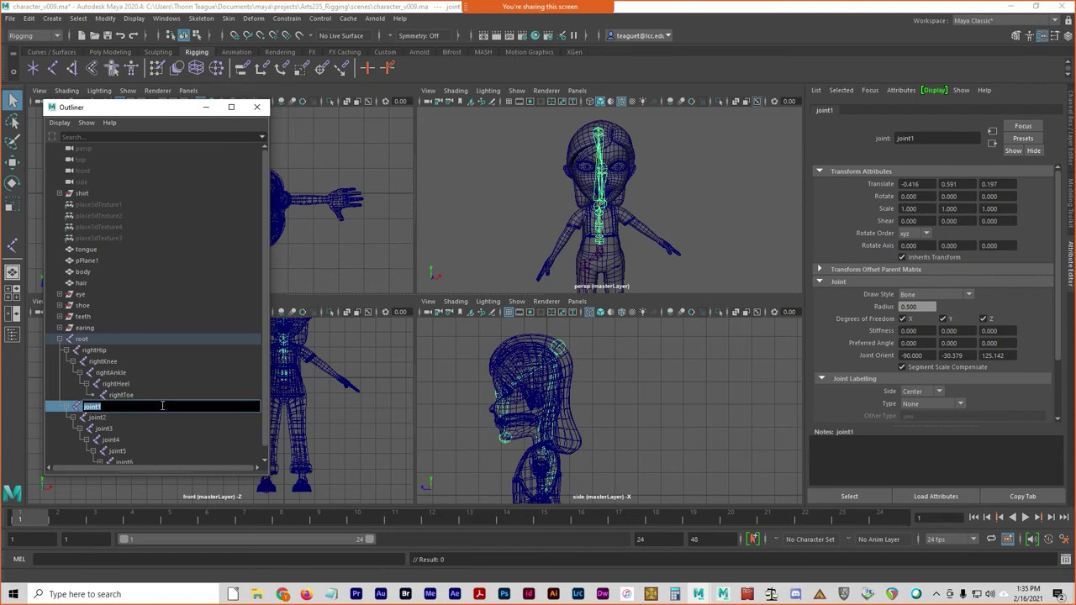
{"action": "type", "text": "Spine1"}
{"action": "key", "text": "Return"}
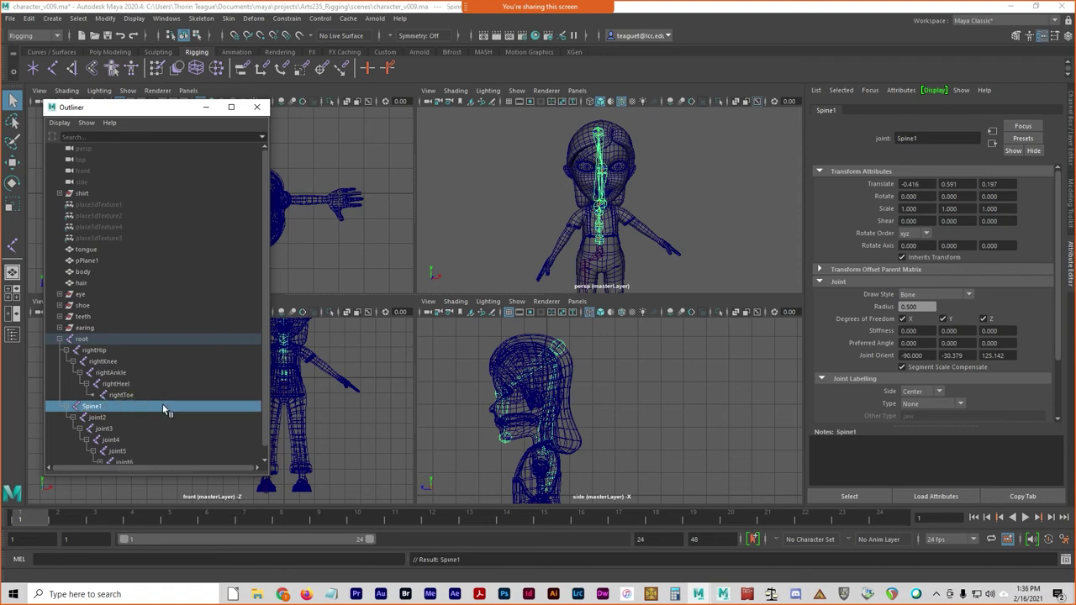
{"action": "double_click", "coordinate": [118, 418]}
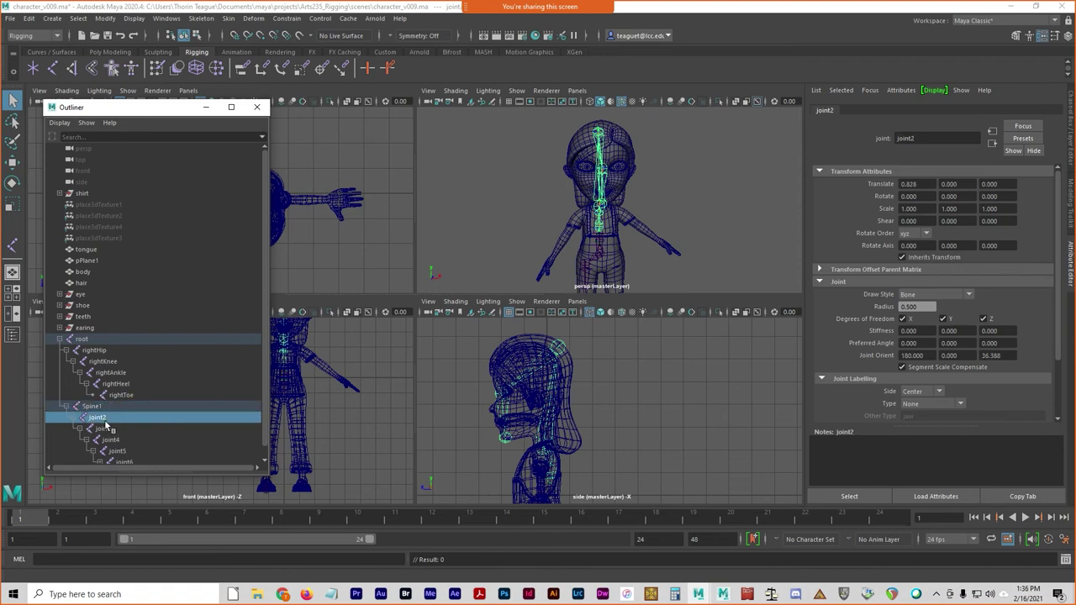
{"action": "type", "text": "Spine2"}
{"action": "key", "text": "Return"}
Rename joint3, the joint directly below Spine2 in the hierarchy, as Spine3
{"action": "left_click", "coordinate": [122, 431]}
{"action": "mouse_move", "coordinate": [640, 243]}
{"action": "left_mouse_down", "text": "alt"}
{"action": "mouse_move", "coordinate": [530, 247]}
{"action": "mouse_move", "coordinate": [640, 243]}
{"action": "mouse_move", "coordinate": [711, 222]}
{"action": "mouse_move", "coordinate": [643, 243]}
{"action": "mouse_move", "coordinate": [507, 243]}
{"action": "mouse_move", "coordinate": [632, 239]}
{"action": "mouse_move", "coordinate": [692, 252]}
{"action": "mouse_move", "coordinate": [646, 212]}
{"action": "mouse_move", "coordinate": [654, 242]}
{"action": "left_mouse_up", "text": "alt"}
{"action": "left_click", "coordinate": [117, 433]}
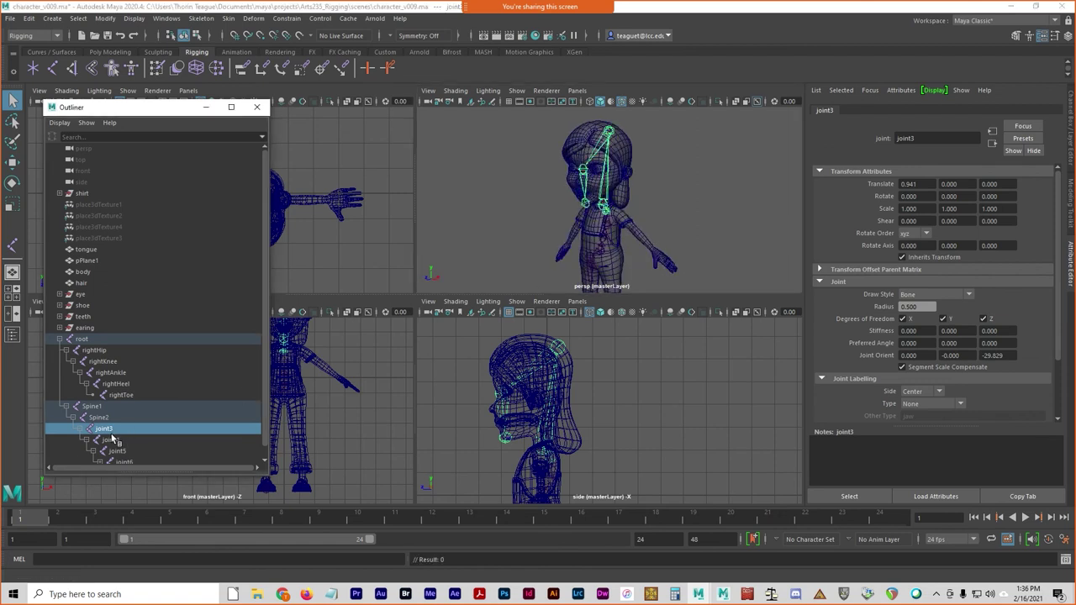
{"action": "double_click", "coordinate": [116, 431]}
{"action": "type", "text": "Spine3"}
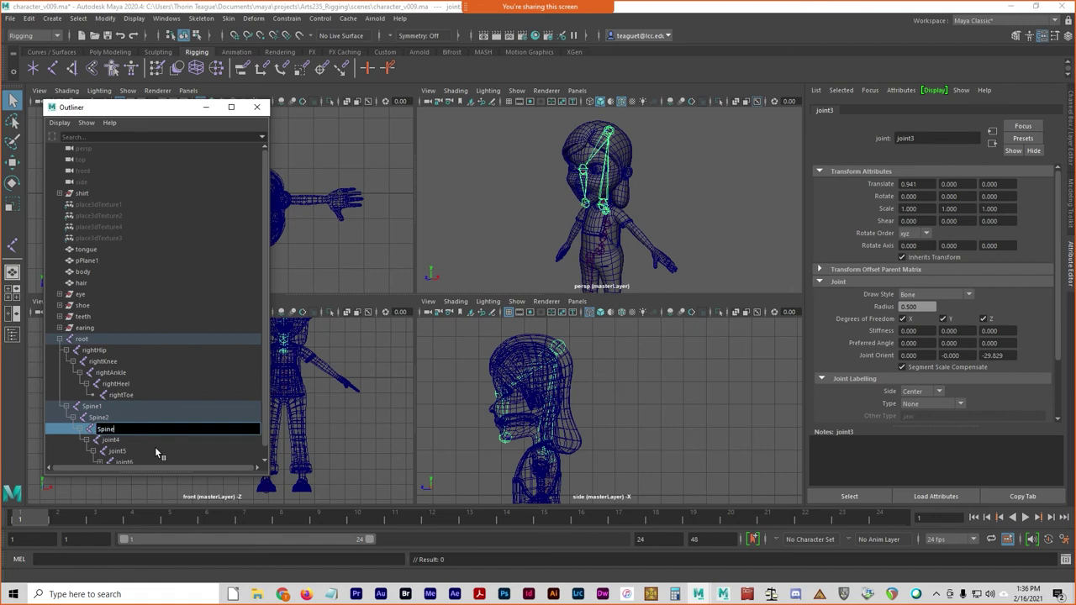
{"action": "key", "text": "Return"}
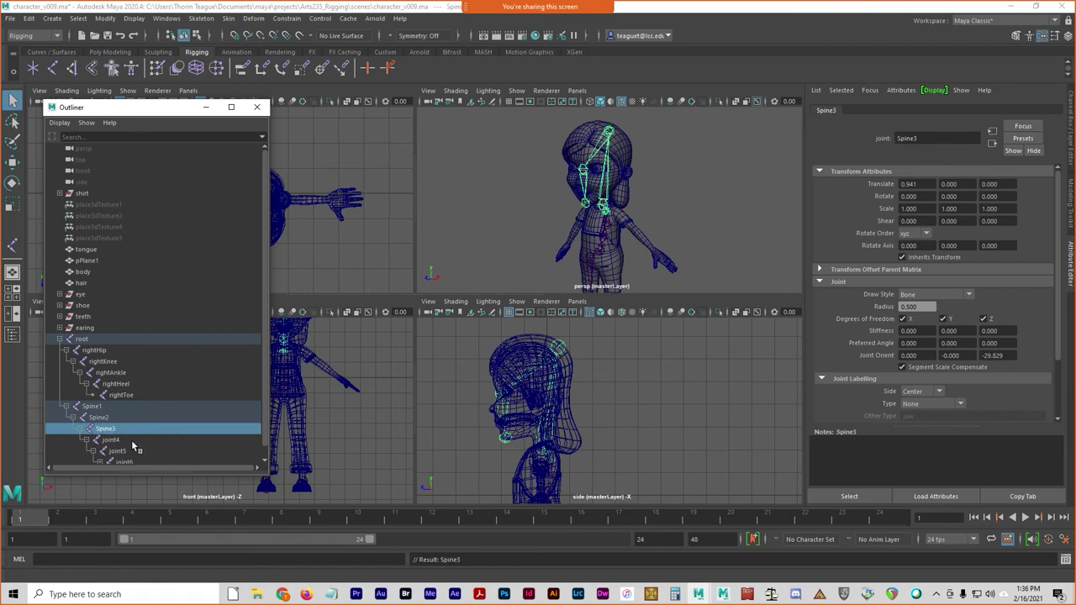
Rename joint4, the joint directly below Spine3 in the hierarchy, as Clavical
{"action": "left_click", "coordinate": [126, 441]}
{"action": "double_click", "coordinate": [125, 440]}
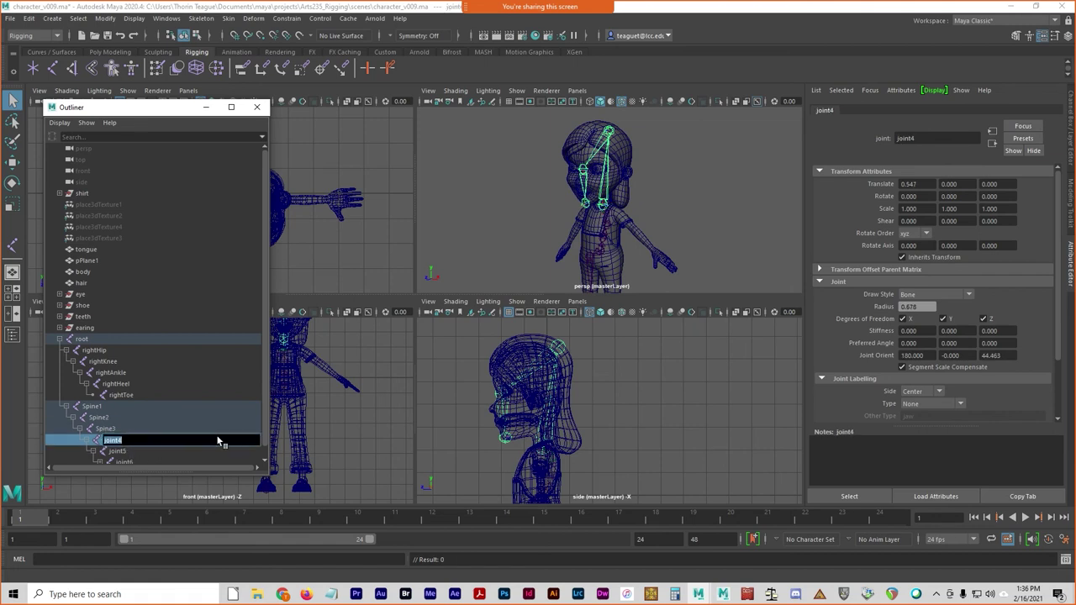
{"action": "type", "text": "C"}
{"action": "key", "text": "BackSpace"}
{"action": "type", "text": "Clavical"}
{"action": "key", "text": "Return"}
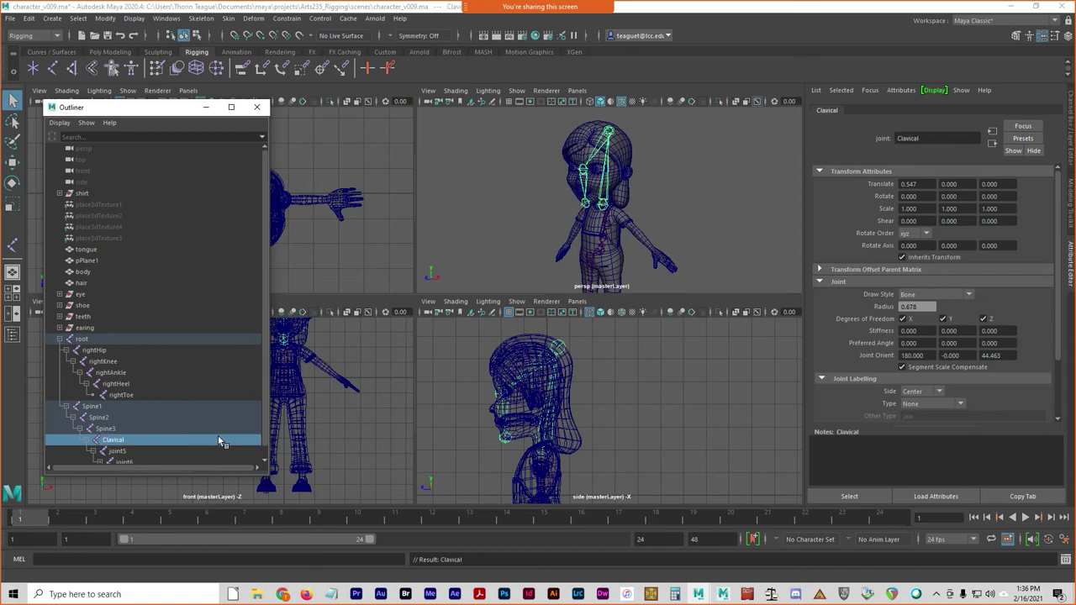
Rename joint5, the joint directly below Clavical, as TopHead
{"action": "left_click", "coordinate": [127, 462]}
{"action": "double_click", "coordinate": [141, 453]}
{"action": "type", "text": "TopHead"}
{"action": "key", "text": "Return"}
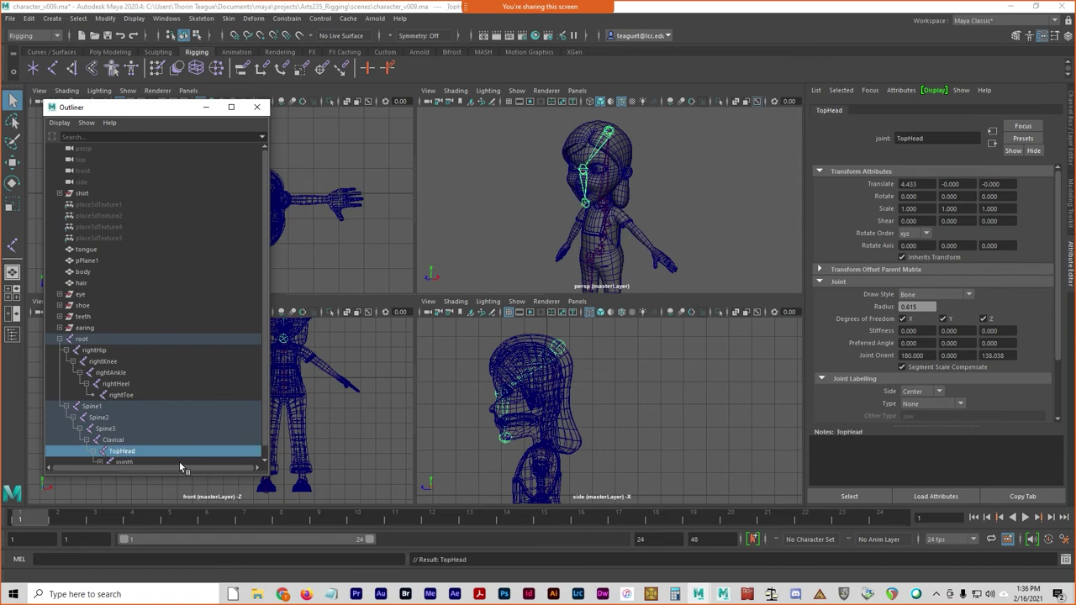
Expand joint6, the joint directly below TopHead, and rename it as Nose
{"action": "scroll", "coordinate": [169, 421], "scroll_direction": "down", "scroll_amount": 1}
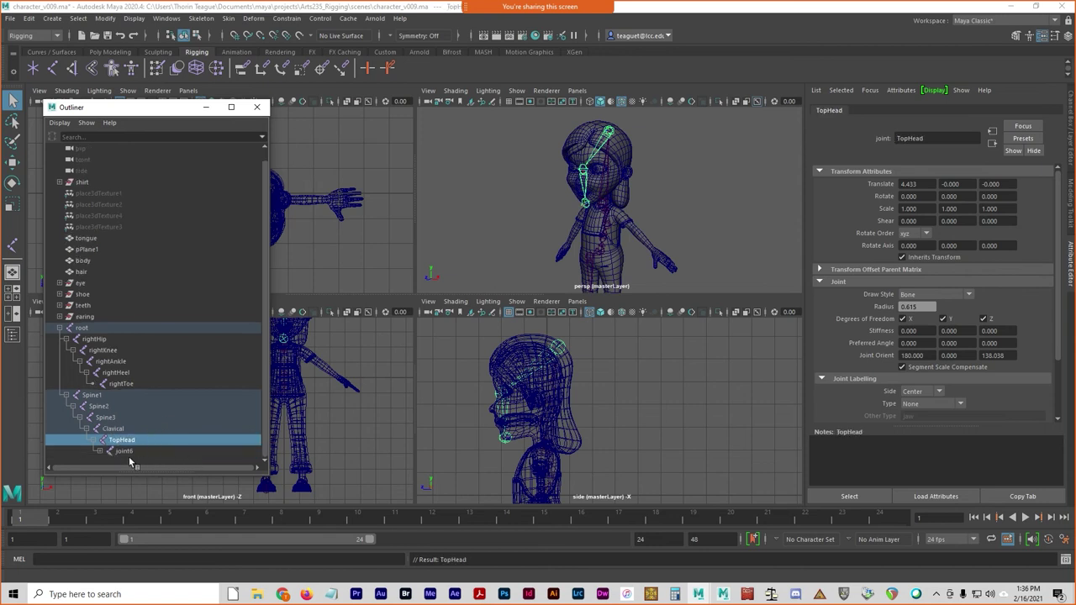
{"action": "left_click", "coordinate": [128, 454]}
{"action": "left_click", "coordinate": [101, 453]}
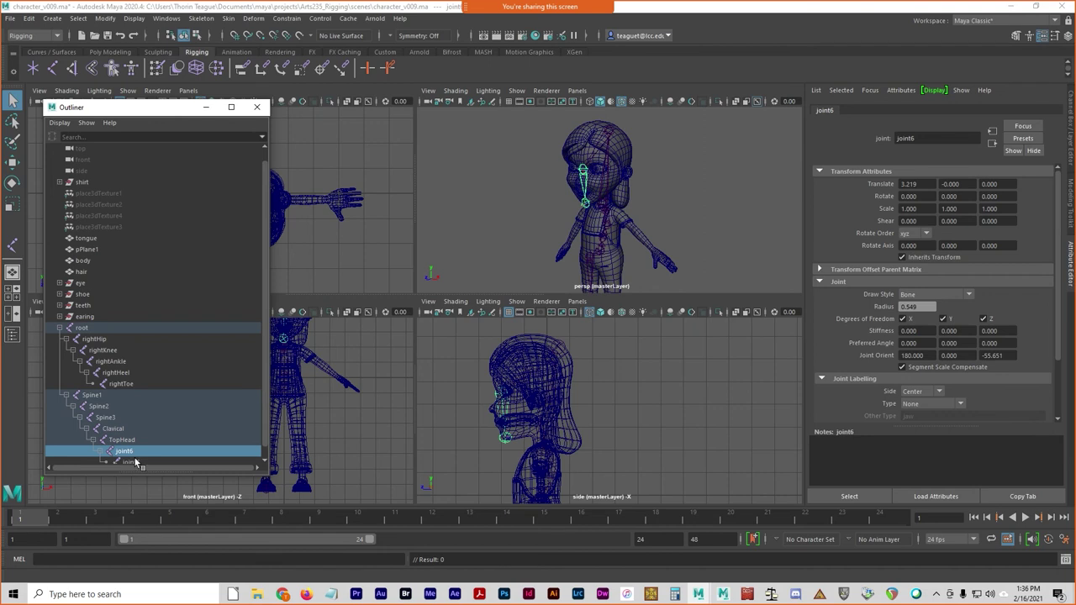
{"action": "double_click", "coordinate": [126, 452]}
{"action": "type", "text": "Joint"}
{"action": "key", "text": "Return"}
{"action": "scroll", "coordinate": [179, 463], "scroll_direction": "down", "scroll_amount": 1}
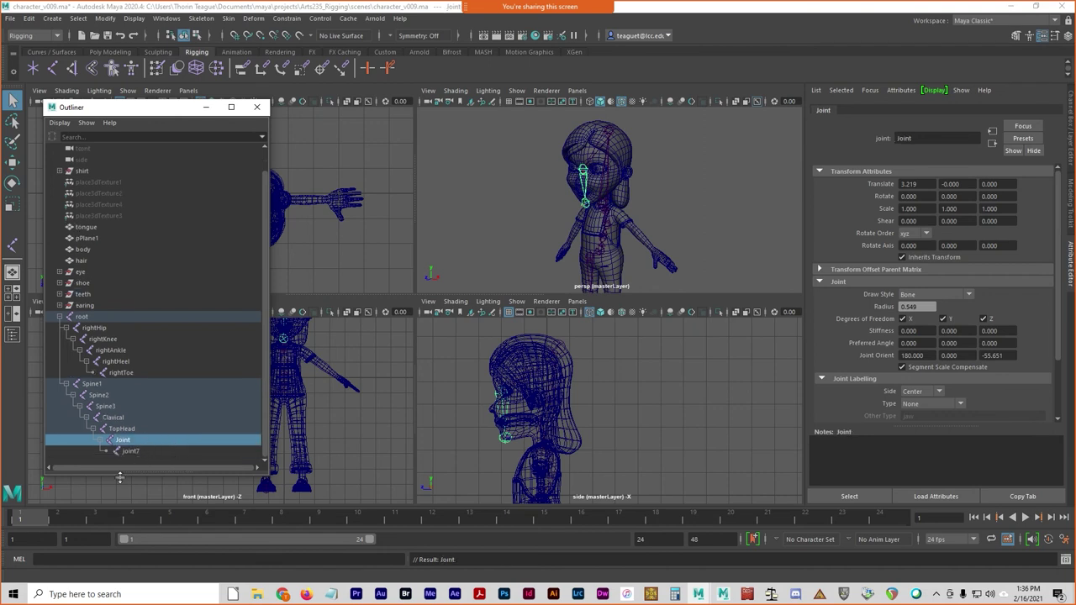
{"action": "double_click", "coordinate": [126, 441]}
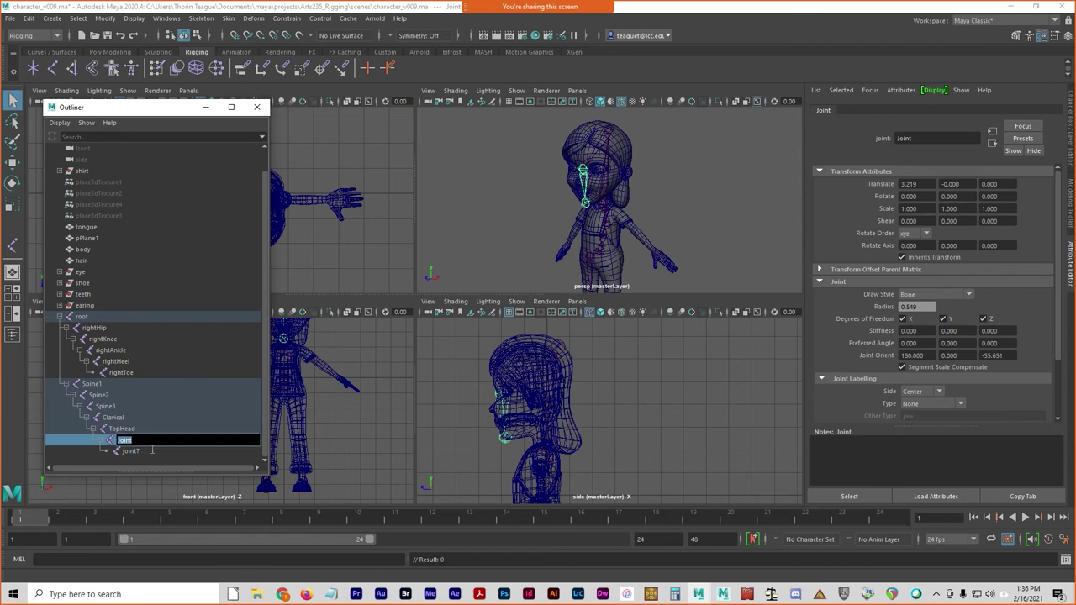
{"action": "type", "text": "Nose"}
{"action": "key", "text": "Return"}
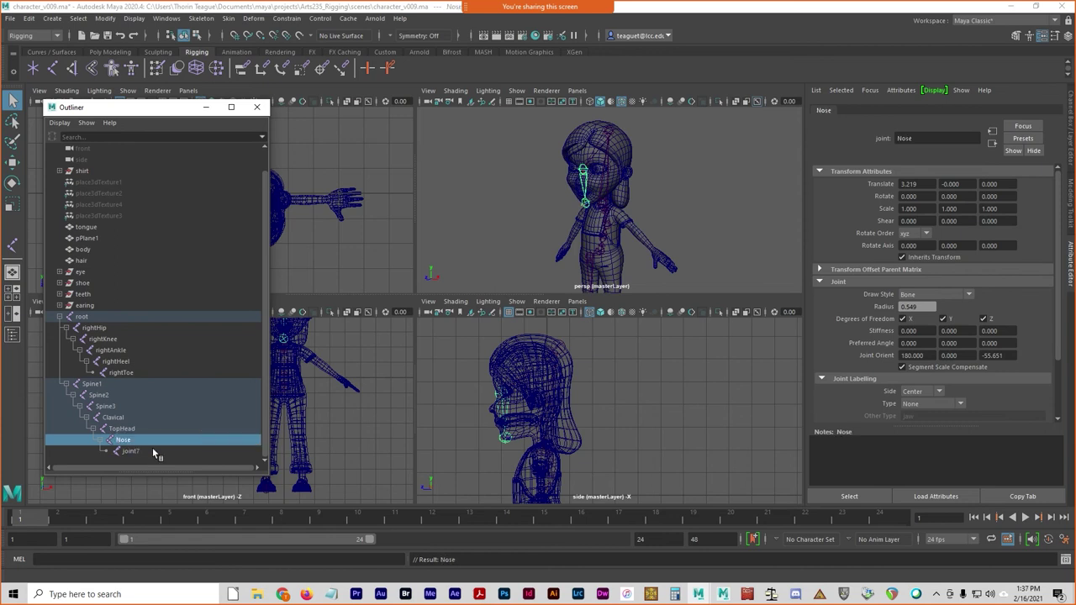
Rename joint7, the last joint of the head chain, as Chin
{"action": "double_click", "coordinate": [145, 452]}
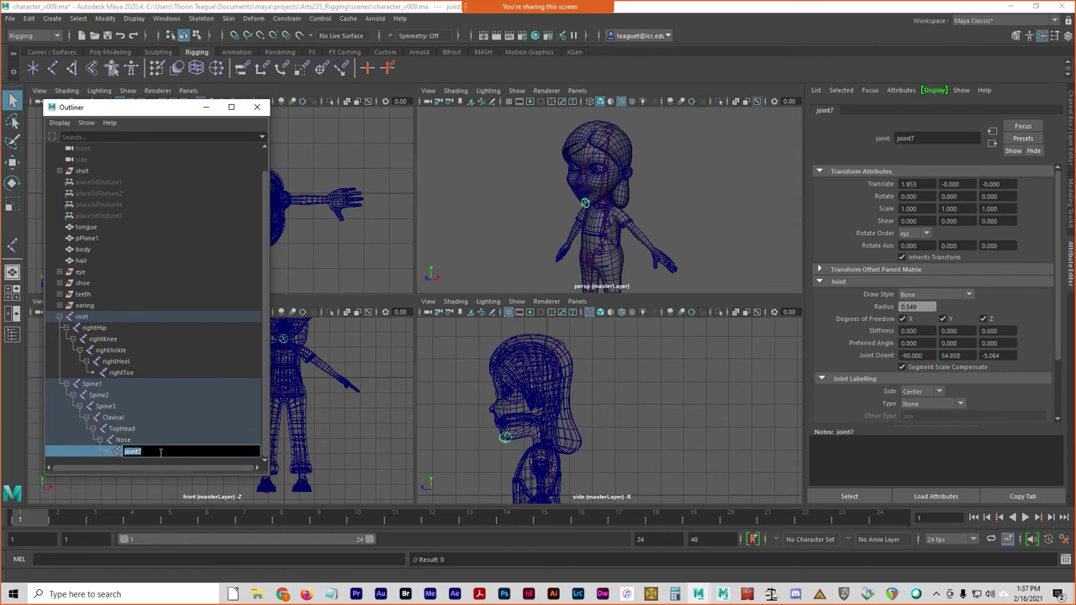
{"action": "type", "text": "Chin"}
{"action": "key", "text": "Return"}
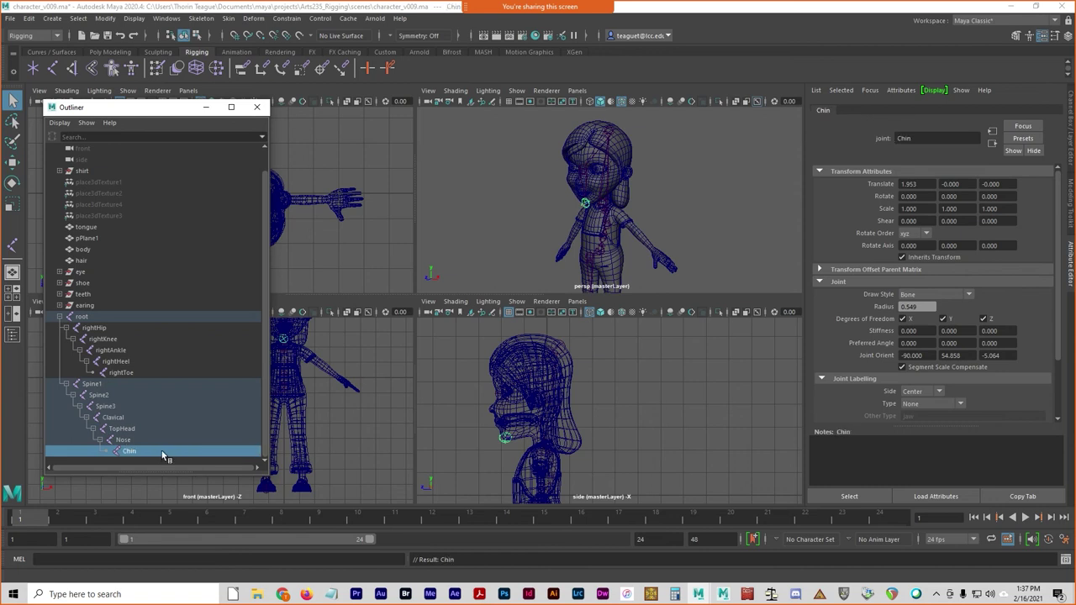
Move the Outliner clear of the model, maximize the front view around the upper body and start the Joint Tool
{"action": "left_click", "coordinate": [127, 420]}
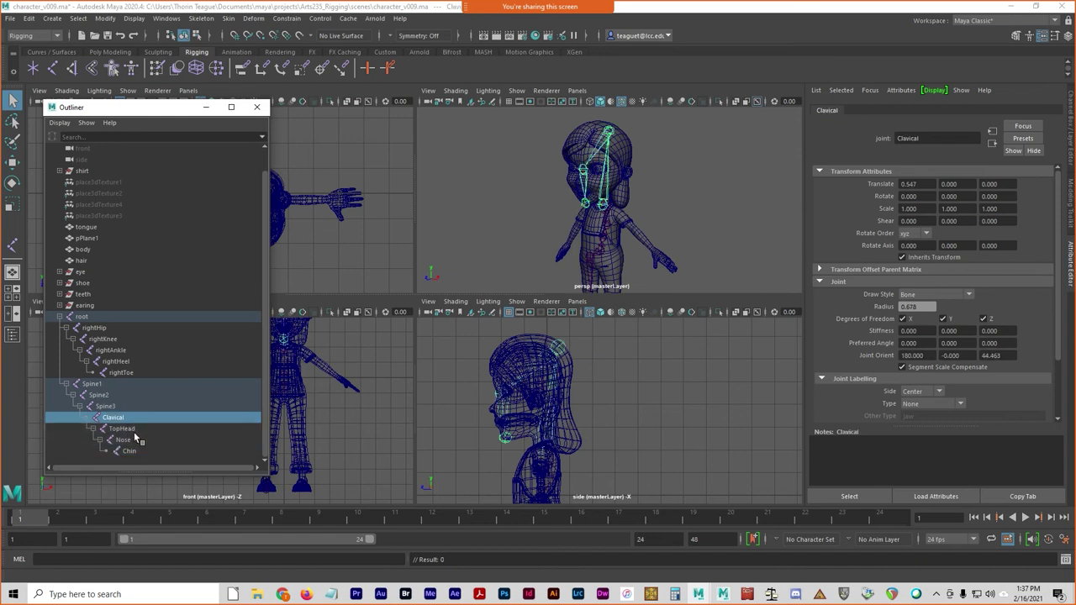
{"action": "left_click_drag", "start_coordinate": [590, 235], "coordinate": [644, 234], "text": "alt"}
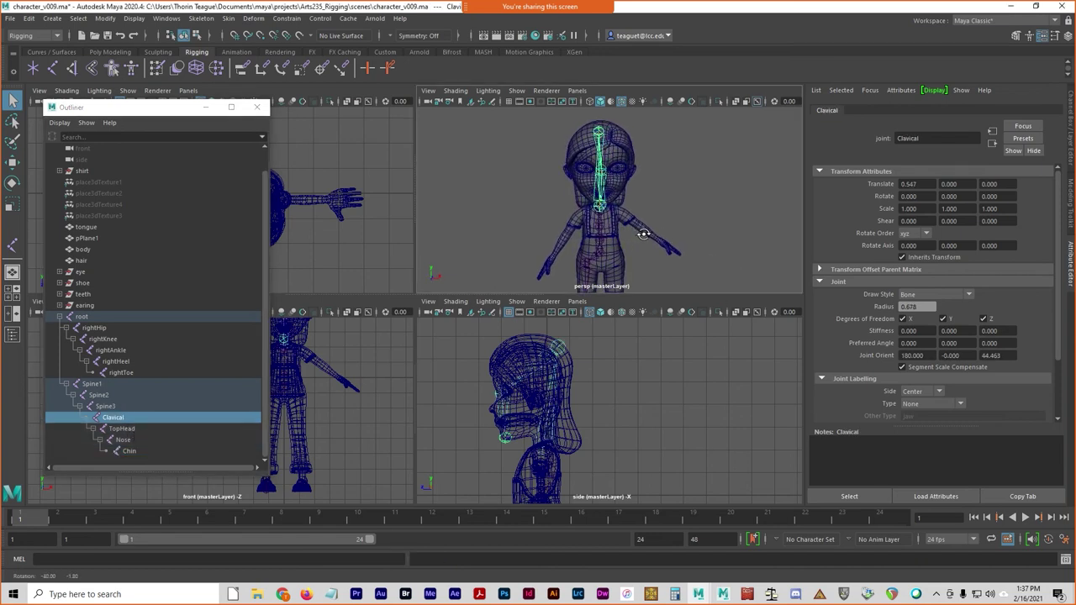
{"action": "left_click_drag", "start_coordinate": [333, 406], "coordinate": [365, 436], "text": "alt"}
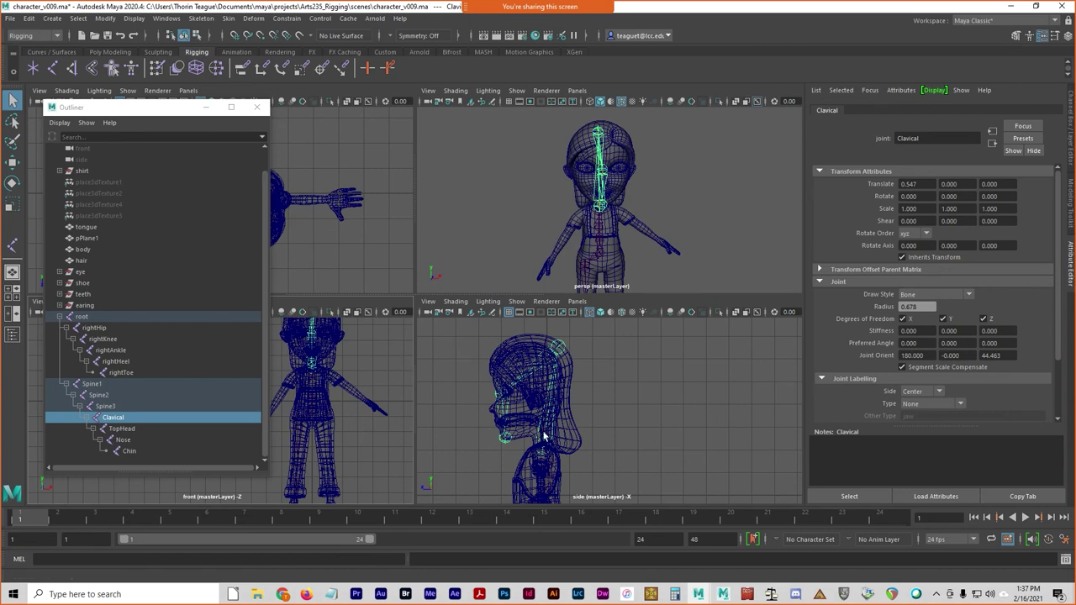
{"action": "middle_click_drag", "start_coordinate": [546, 437], "coordinate": [692, 364], "text": "alt"}
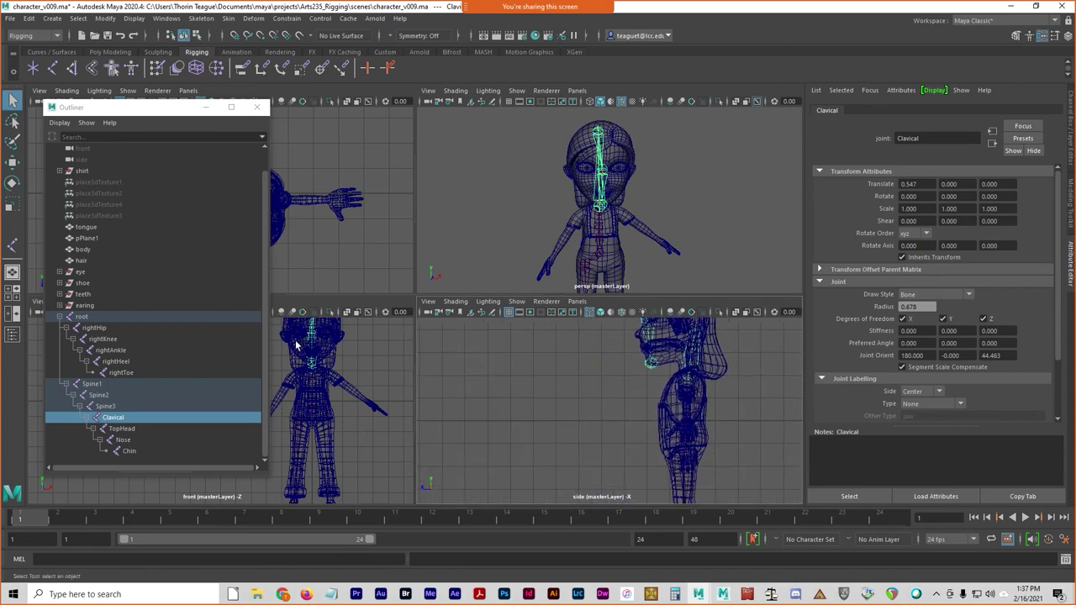
{"action": "left_click_drag", "start_coordinate": [159, 107], "coordinate": [706, 128]}
{"action": "key", "text": "space"}
{"action": "middle_click_drag", "start_coordinate": [454, 326], "coordinate": [281, 383], "text": "alt"}
{"action": "left_click", "coordinate": [13, 244]}
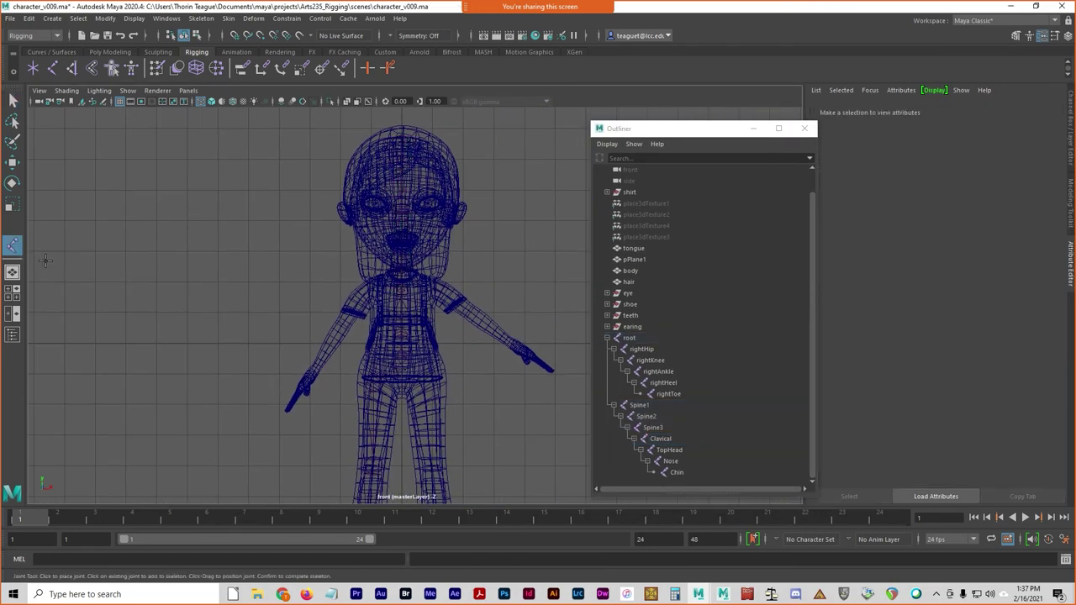
Try placing a right shoulder joint as a child of Clavical in the front view, and undo it
{"action": "left_click", "coordinate": [665, 438]}
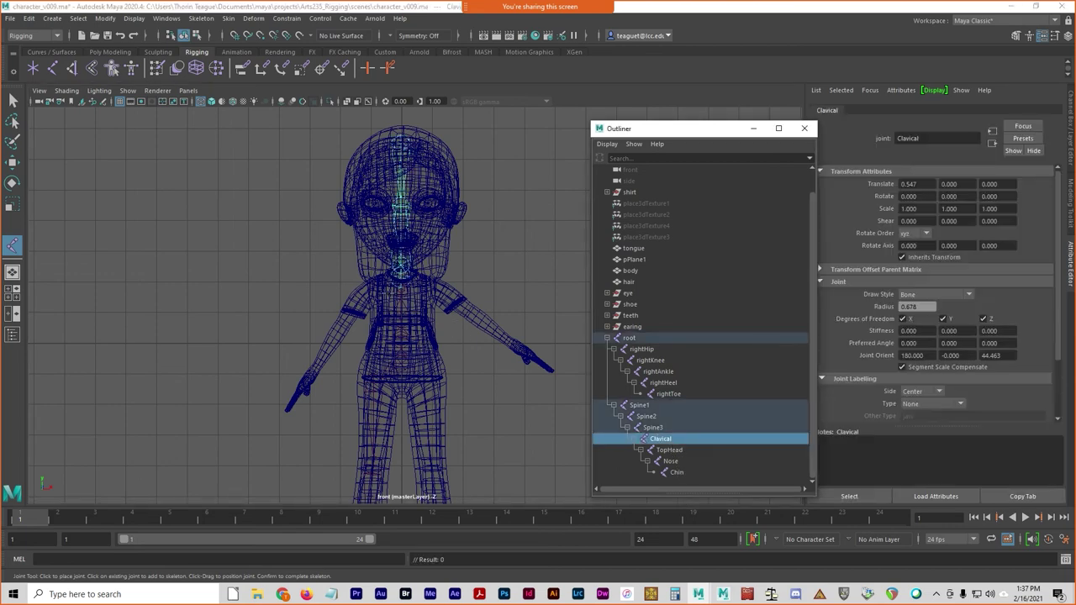
{"action": "key", "text": "ctrl"}
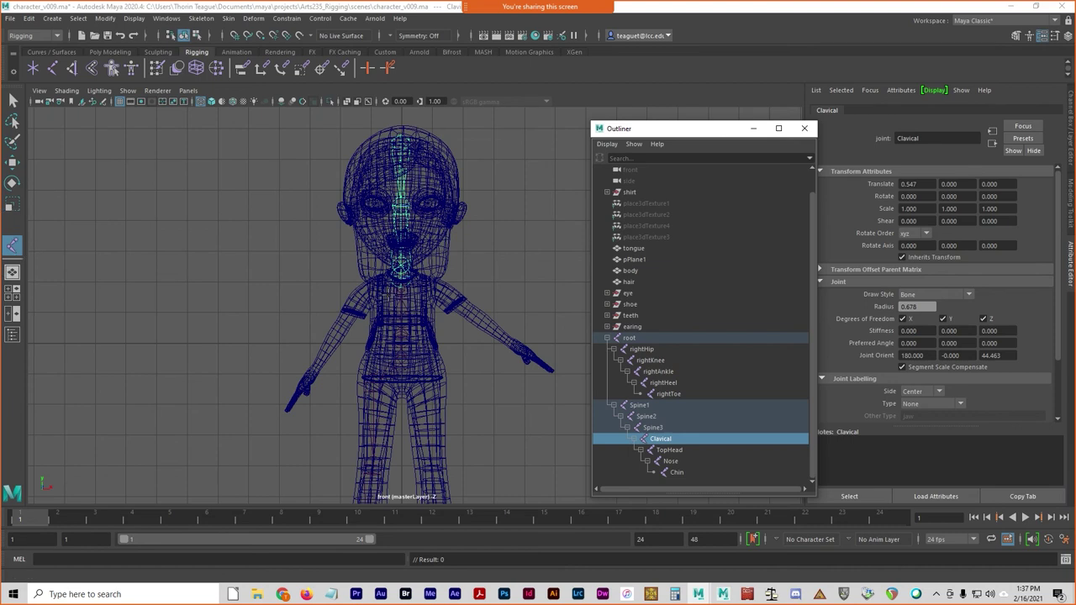
{"action": "left_click", "coordinate": [364, 291]}
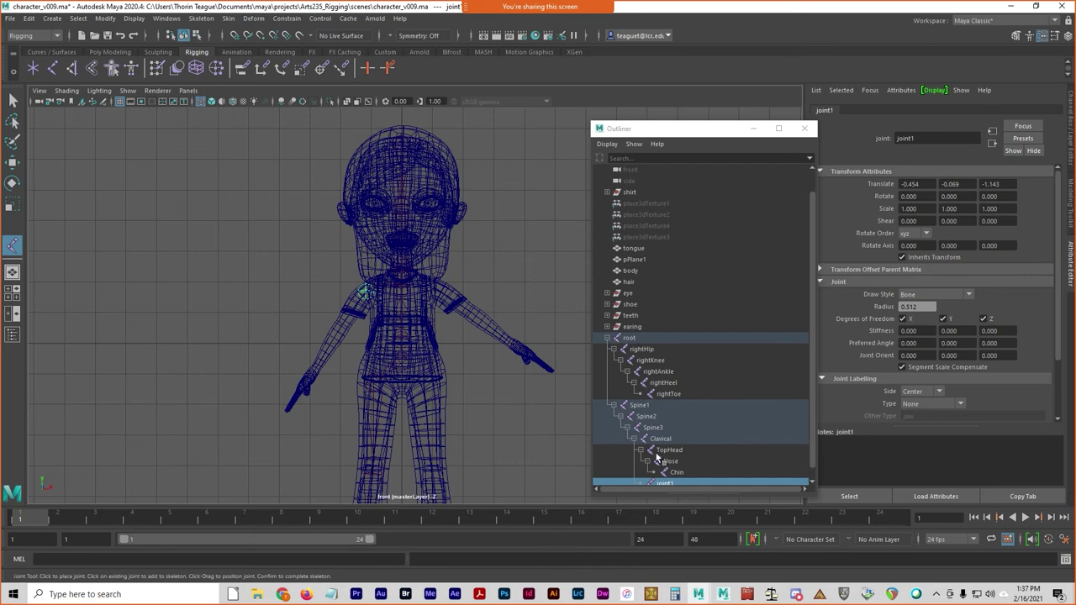
{"action": "key", "text": "ctrl+z"}
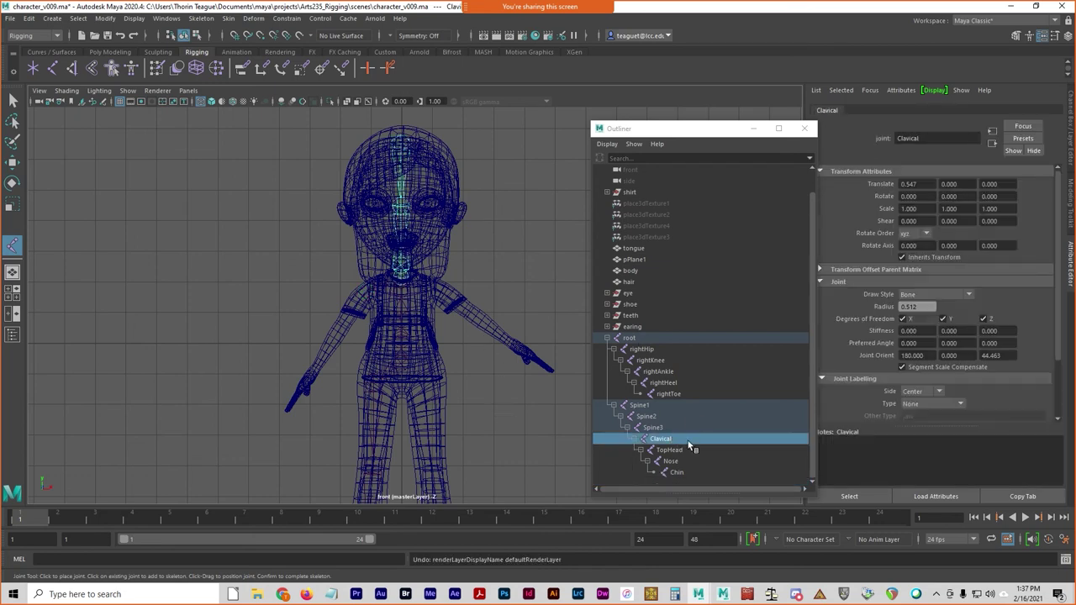
Try adding three joints down the opposite leg as children of root in the front view, and undo them
{"action": "left_click", "coordinate": [648, 340]}
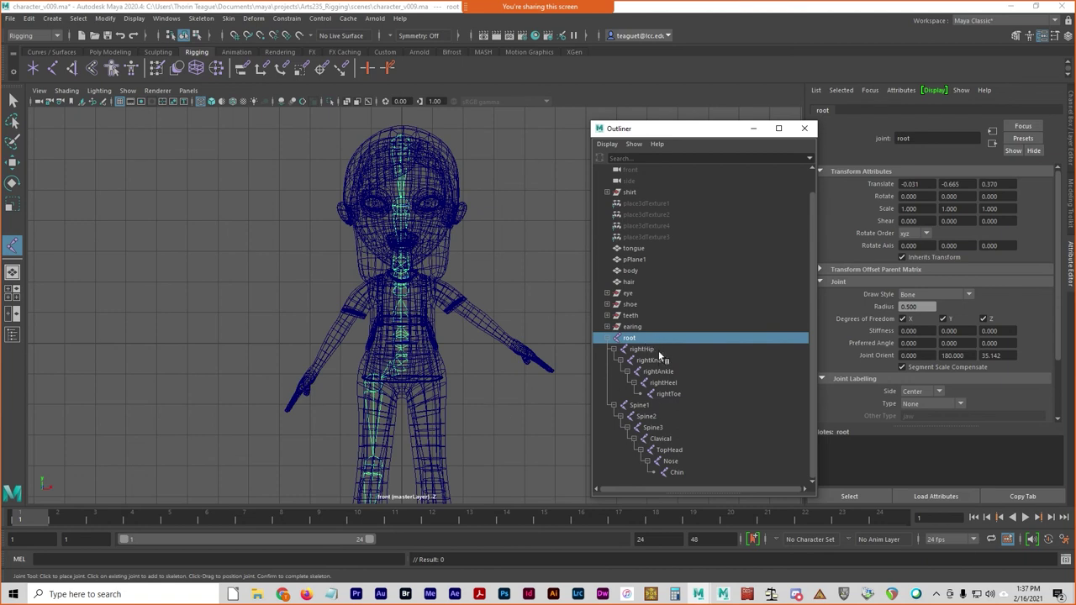
{"action": "left_click", "coordinate": [13, 246]}
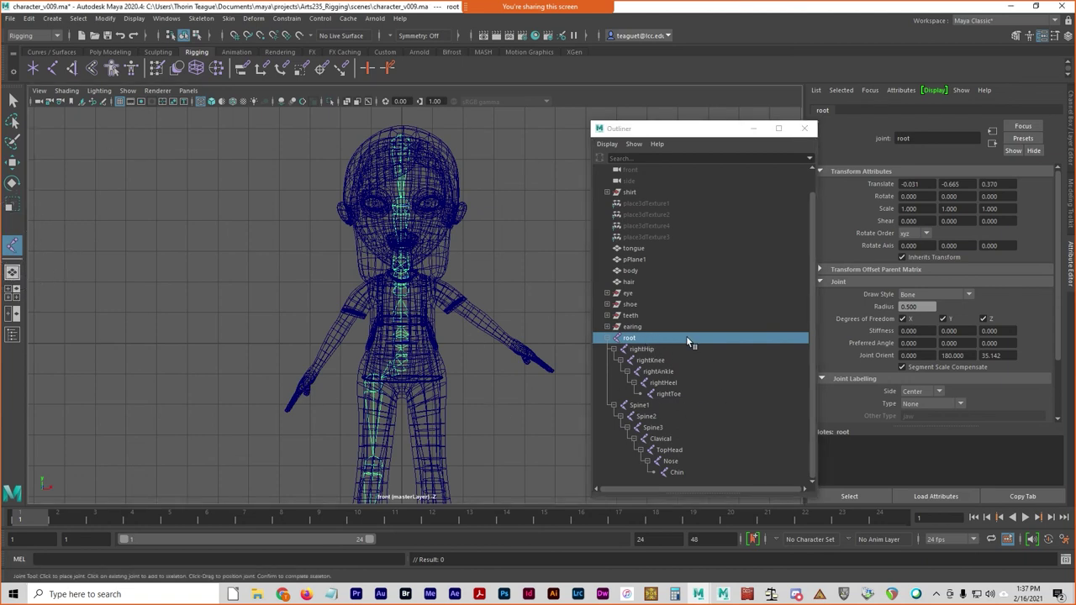
{"action": "left_click", "coordinate": [645, 344]}
{"action": "left_click", "coordinate": [656, 407]}
{"action": "left_click", "coordinate": [643, 340]}
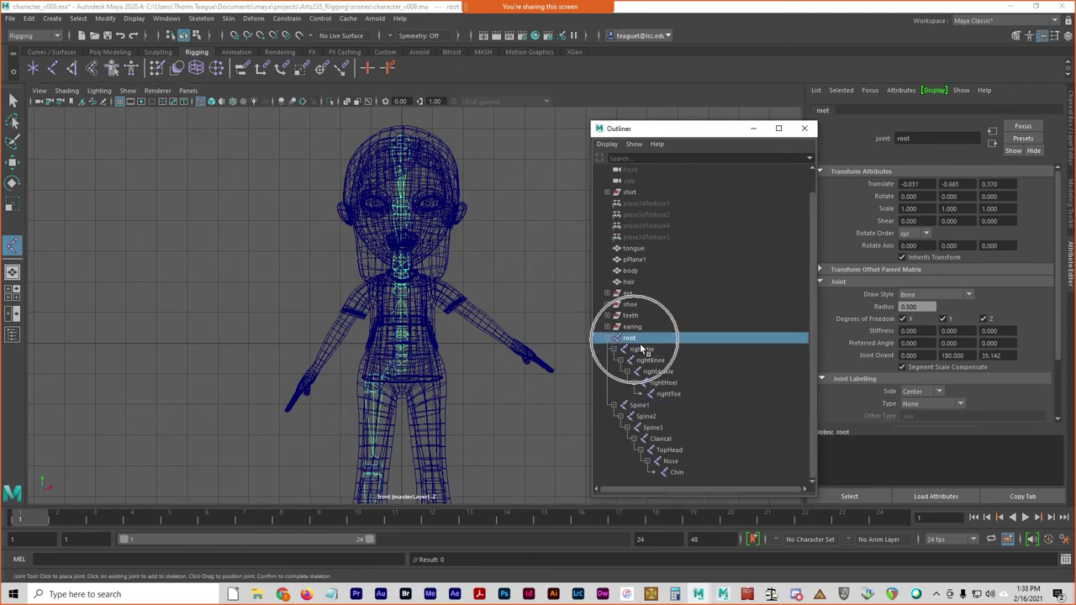
{"action": "left_click", "coordinate": [430, 392]}
{"action": "left_click", "coordinate": [430, 411]}
{"action": "left_click", "coordinate": [438, 462]}
{"action": "key", "text": "ctrl+z"}
{"action": "key", "text": "ctrl+z"}
{"action": "key", "text": "ctrl+z"}
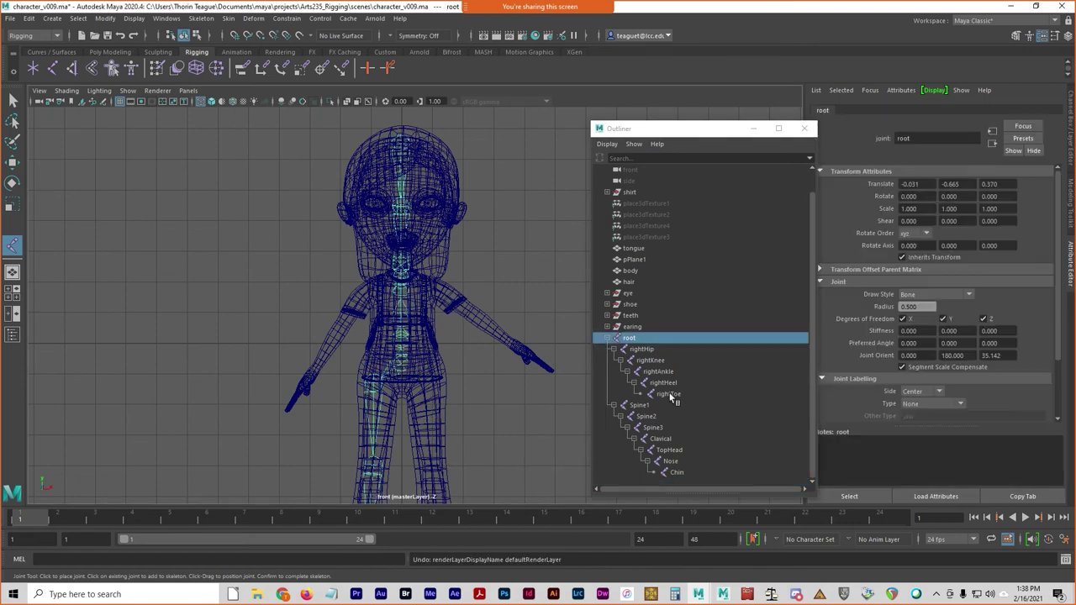
Build the right arm chain from Clavical in the front view with joints at the shoulder, elbow, wrist and fingertips, and finish it
{"action": "left_click", "coordinate": [661, 440]}
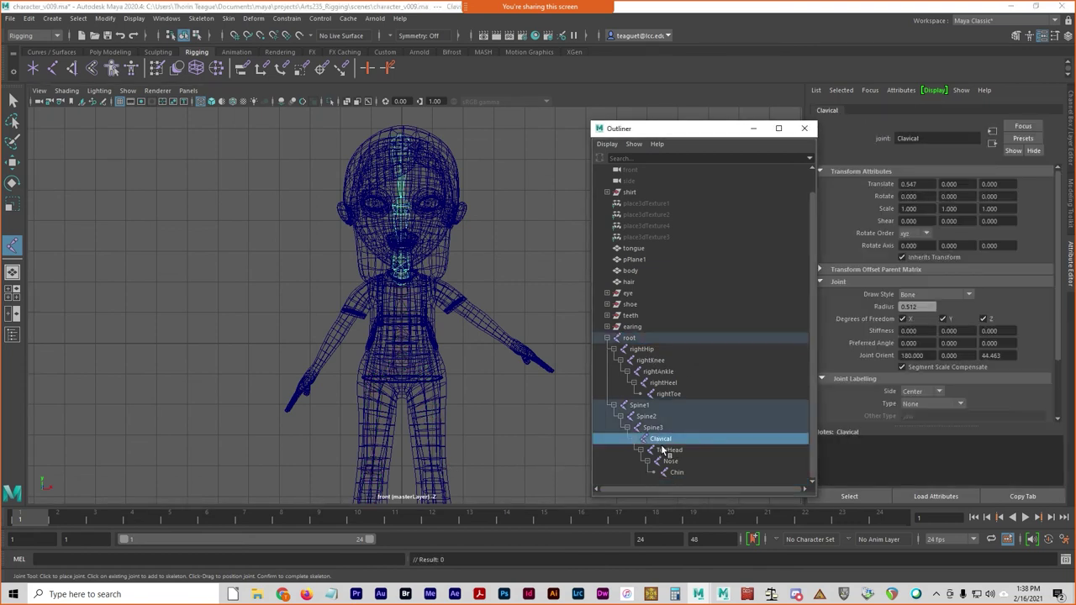
{"action": "key", "text": "ctrl"}
{"action": "left_click", "coordinate": [370, 292]}
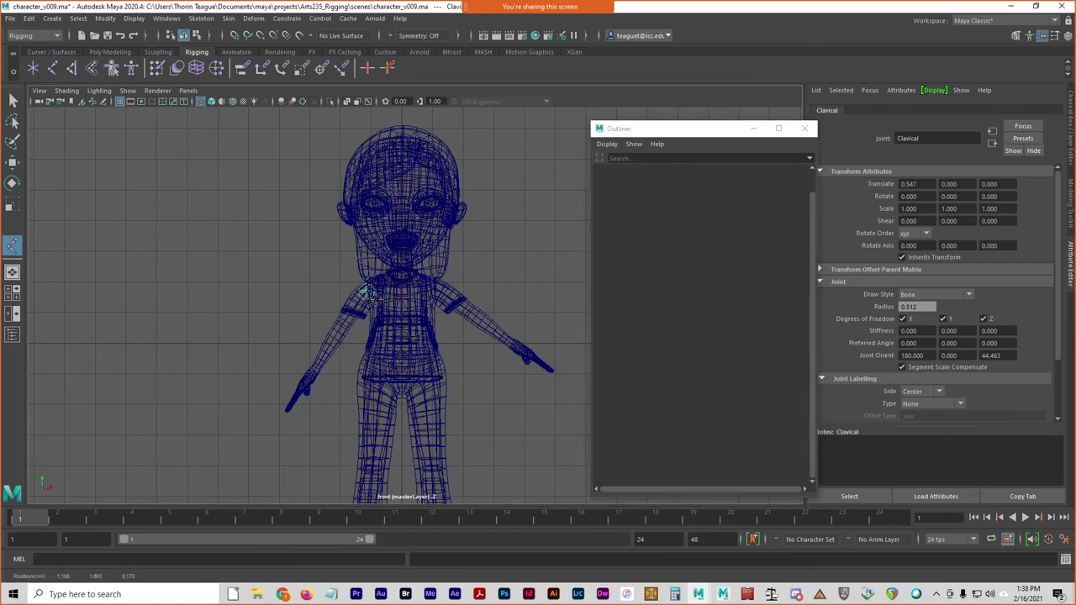
{"action": "left_click_drag", "start_coordinate": [372, 291], "coordinate": [368, 291]}
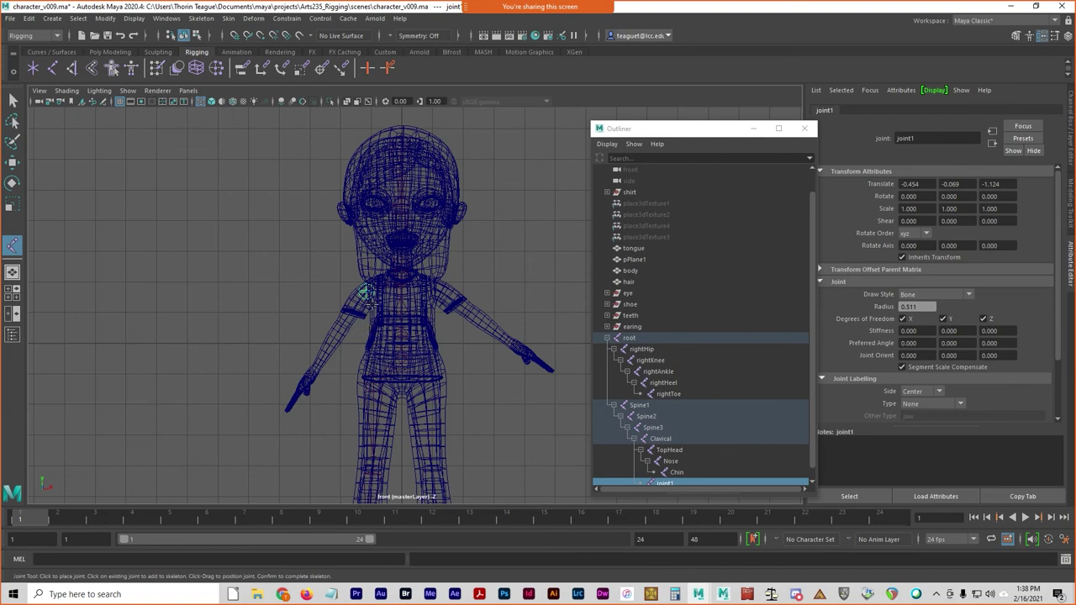
{"action": "left_click", "coordinate": [343, 329]}
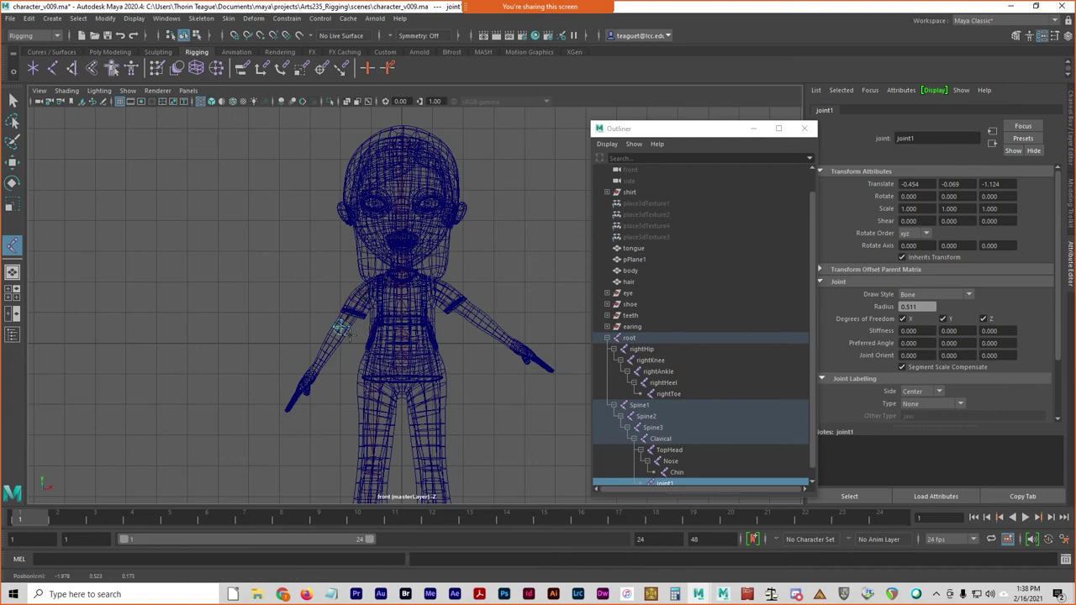
{"action": "left_click", "coordinate": [321, 385]}
{"action": "left_click", "coordinate": [321, 383]}
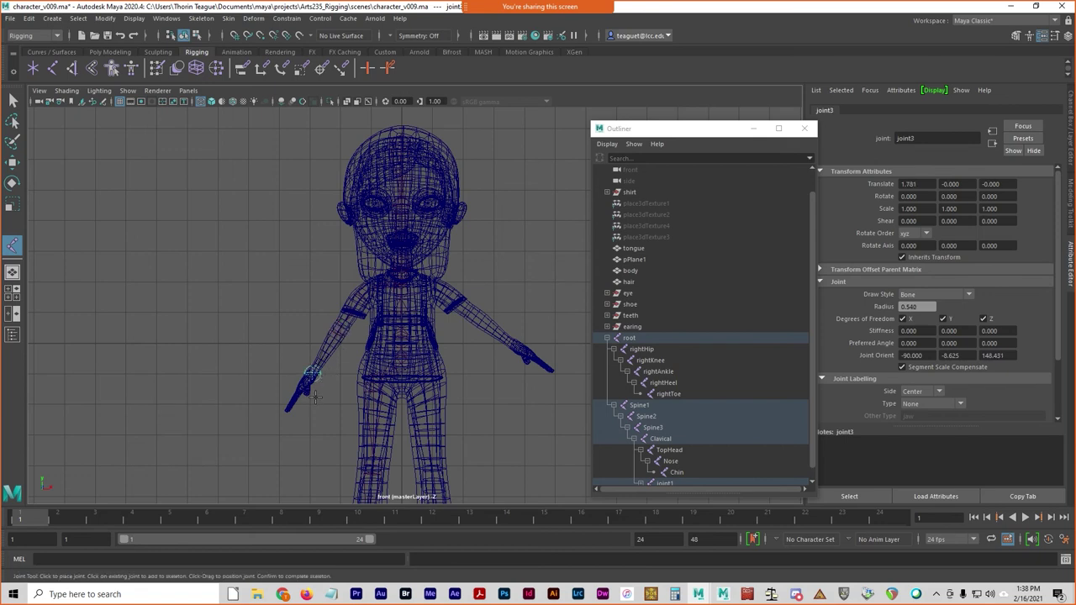
{"action": "left_click", "coordinate": [286, 412]}
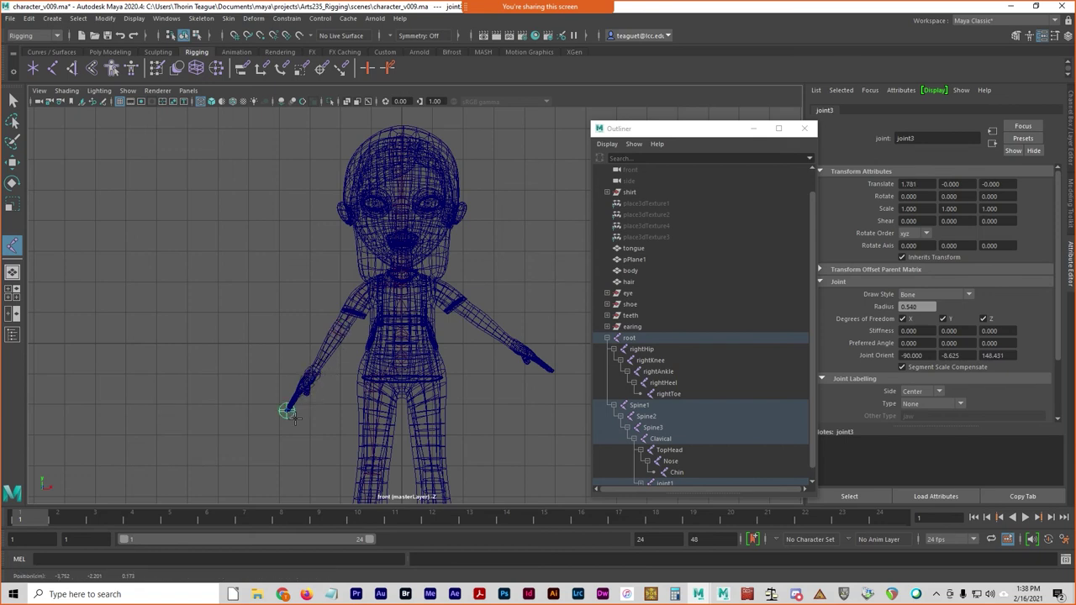
{"action": "key", "text": "q"}
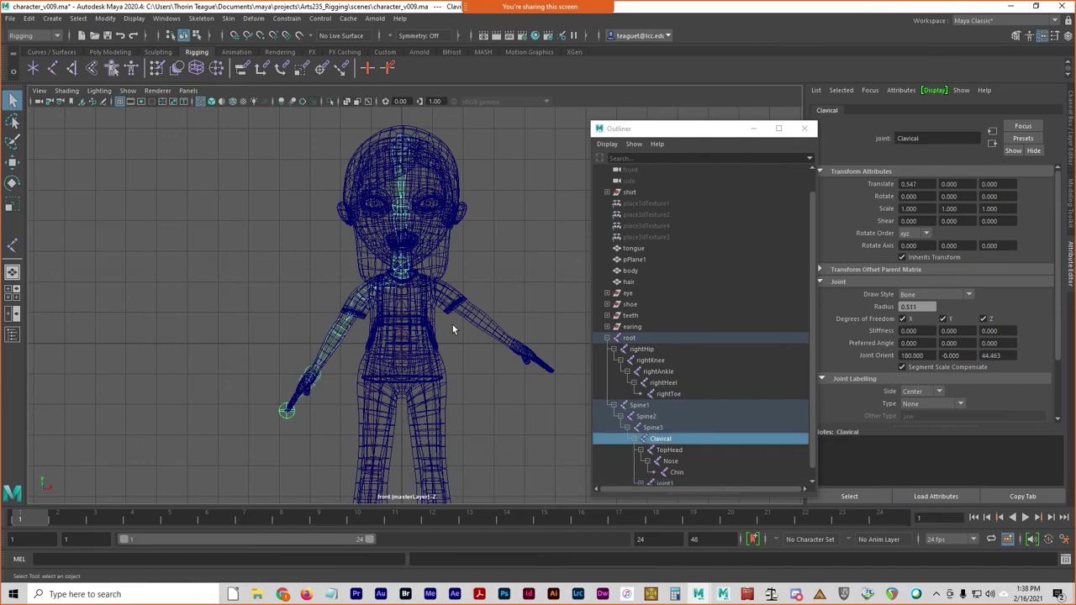
Maximize the perspective view, expand and select joint1 below Clavical, and examine the arm chain's placement from the side, front and back
{"action": "key", "text": "space"}
{"action": "key", "text": "space"}
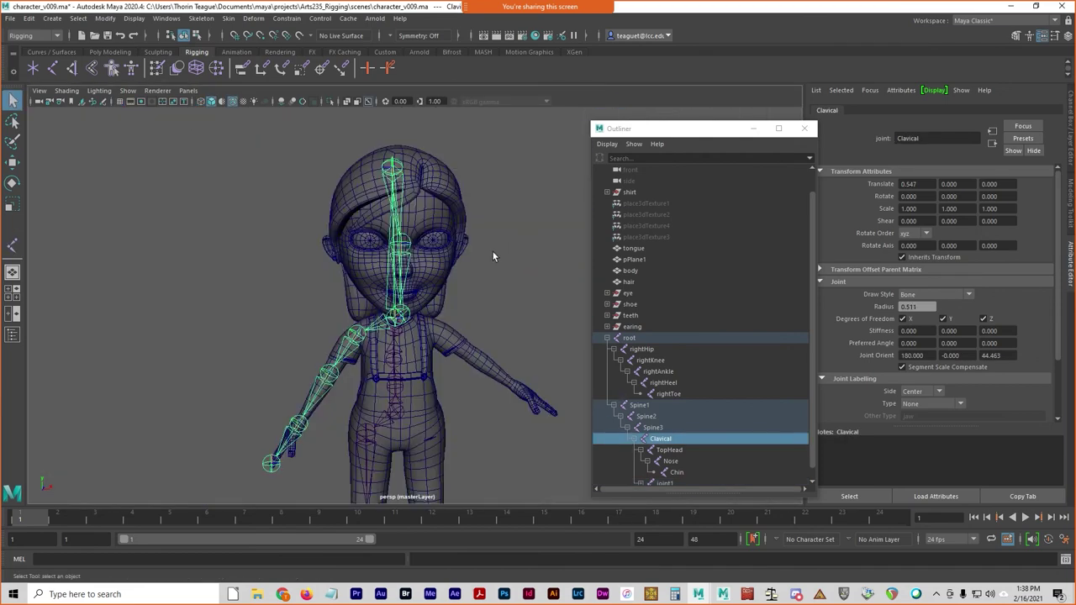
{"action": "left_click_drag", "start_coordinate": [348, 353], "coordinate": [424, 346], "text": "alt"}
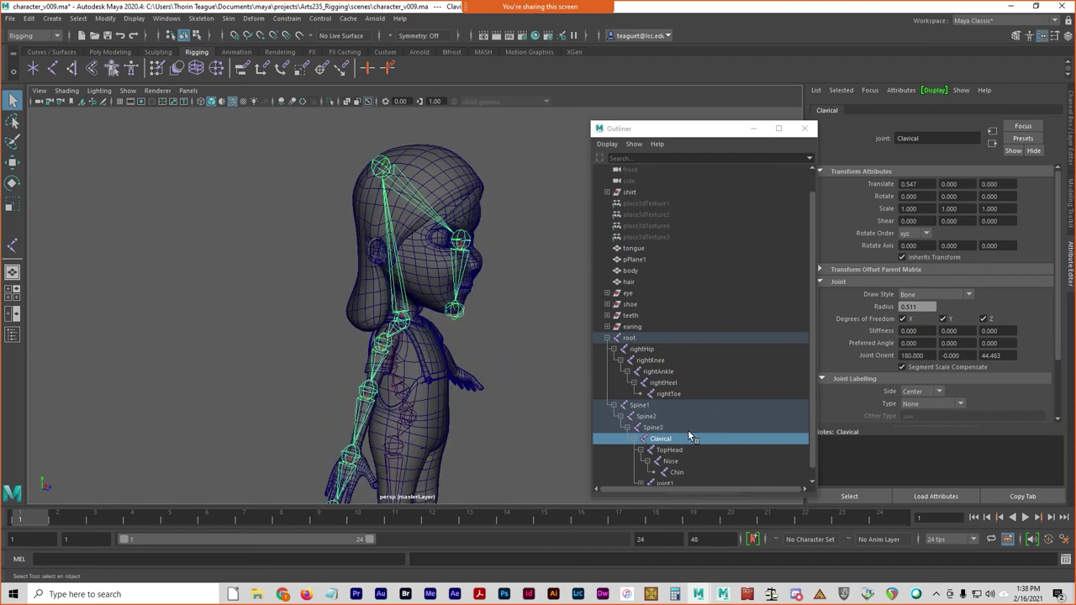
{"action": "scroll", "coordinate": [686, 467], "scroll_direction": "down", "scroll_amount": 1}
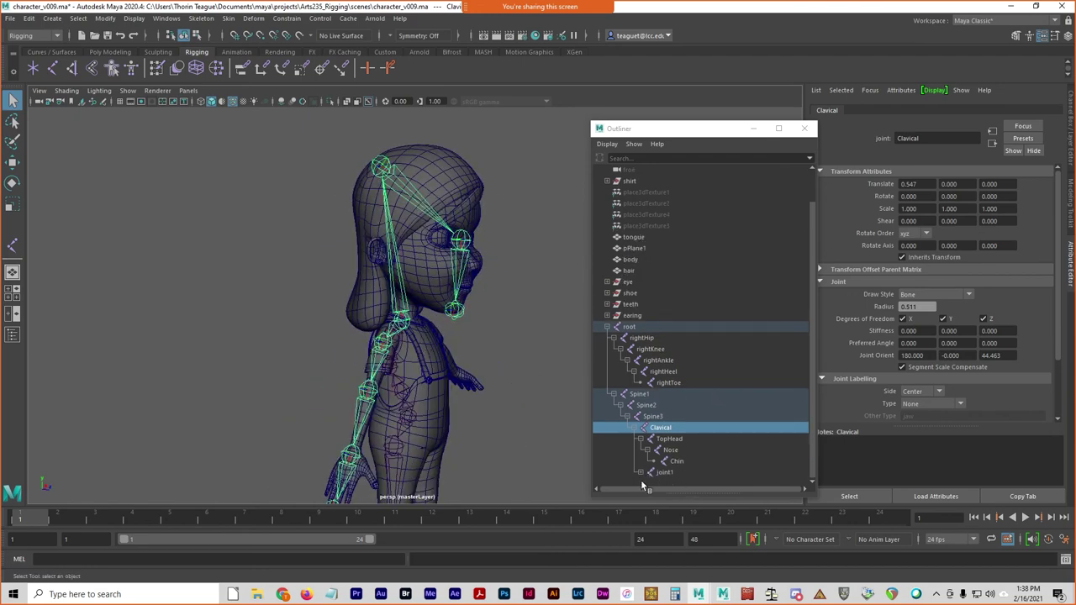
{"action": "left_click", "coordinate": [641, 473]}
{"action": "left_click", "coordinate": [664, 473]}
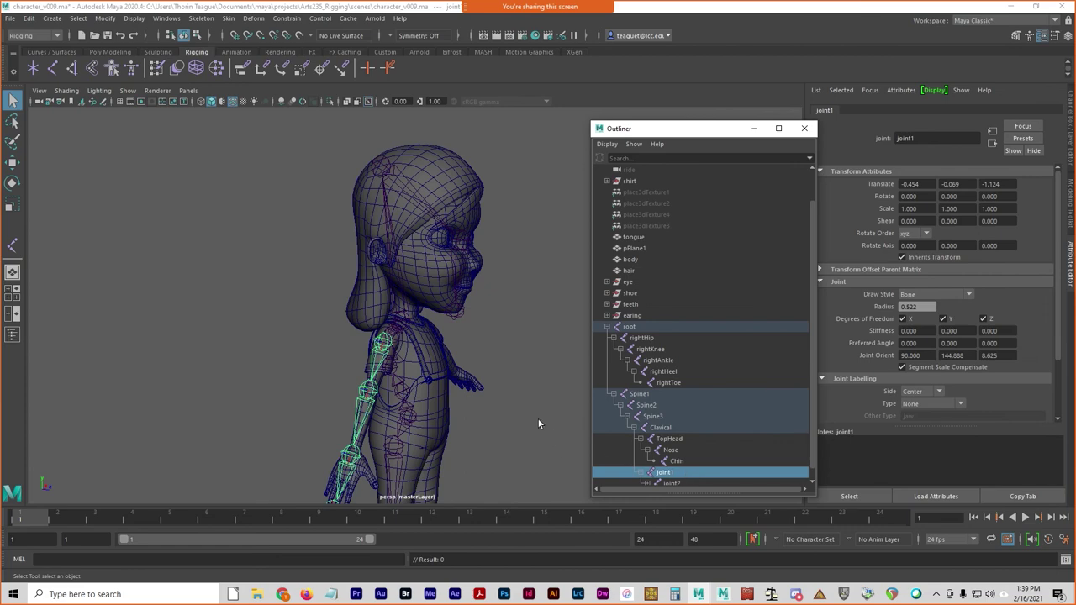
{"action": "left_click_drag", "start_coordinate": [532, 416], "coordinate": [399, 407], "text": "alt"}
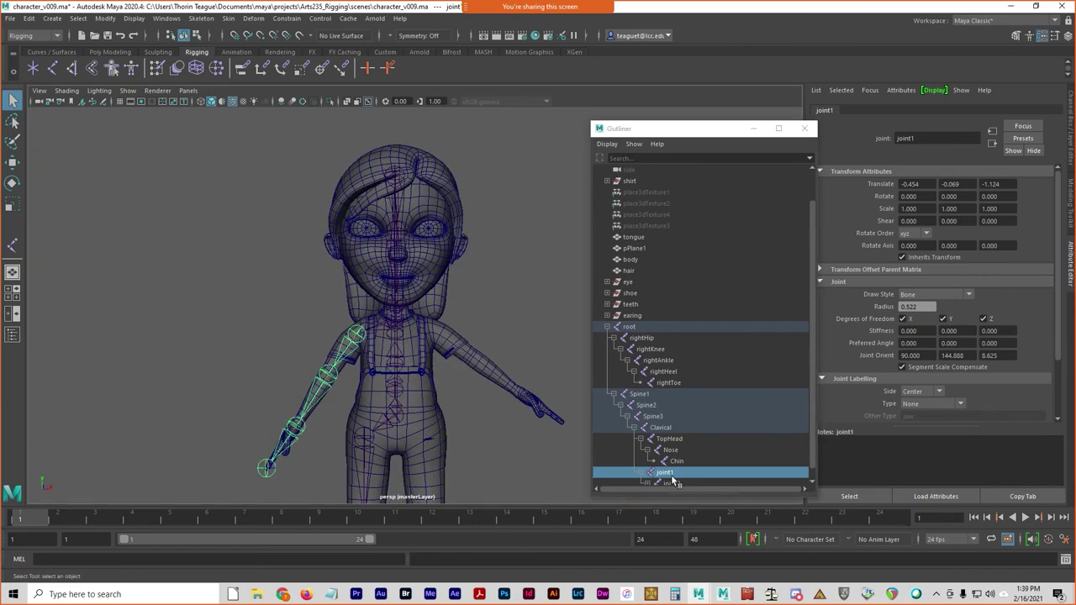
{"action": "left_click_drag", "start_coordinate": [560, 416], "coordinate": [500, 405], "text": "alt"}
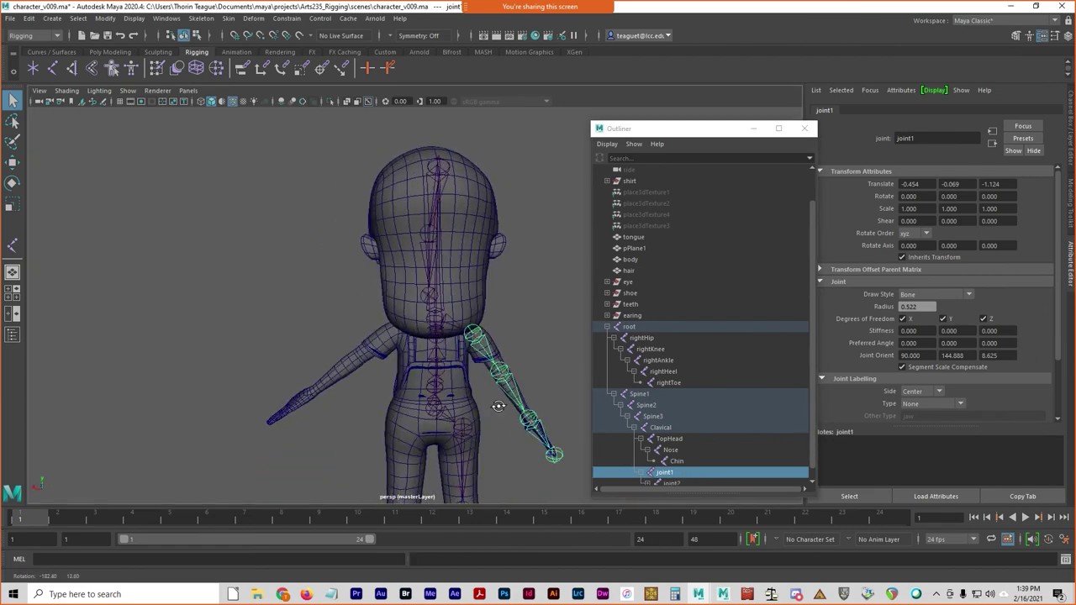
Rename joint1 below Clavical as rightShoulder
{"action": "double_click", "coordinate": [684, 473]}
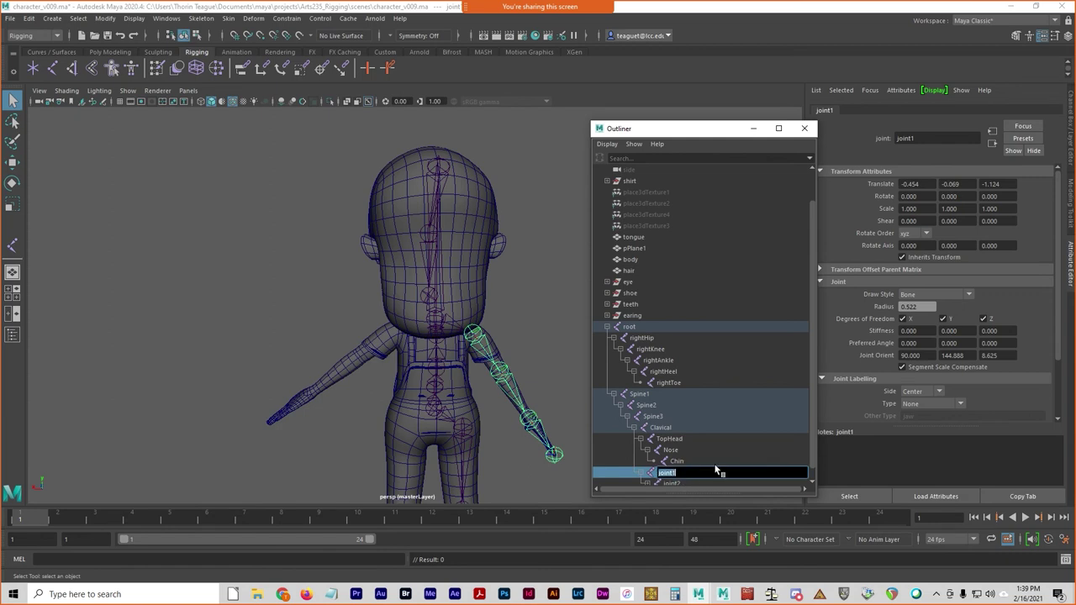
{"action": "type", "text": "rightShoulder"}
{"action": "key", "text": "Return"}
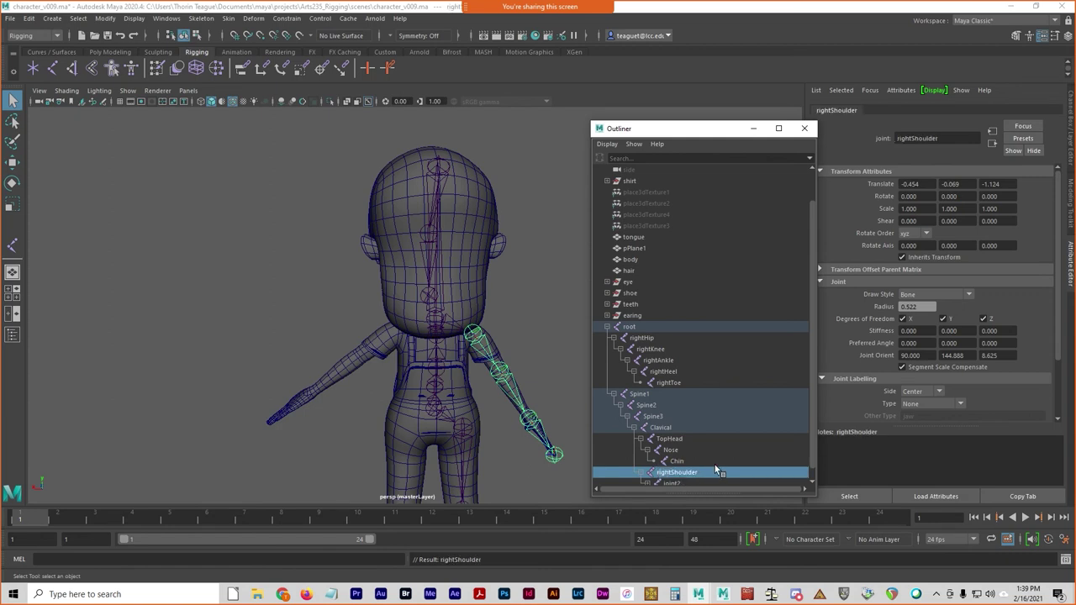
Expand the arm chain below rightShoulder down to its last joint
{"action": "middle_click_drag", "start_coordinate": [448, 448], "coordinate": [360, 318], "text": "alt"}
{"action": "scroll", "coordinate": [689, 445], "scroll_direction": "down", "scroll_amount": 1}
{"action": "left_click", "coordinate": [676, 474]}
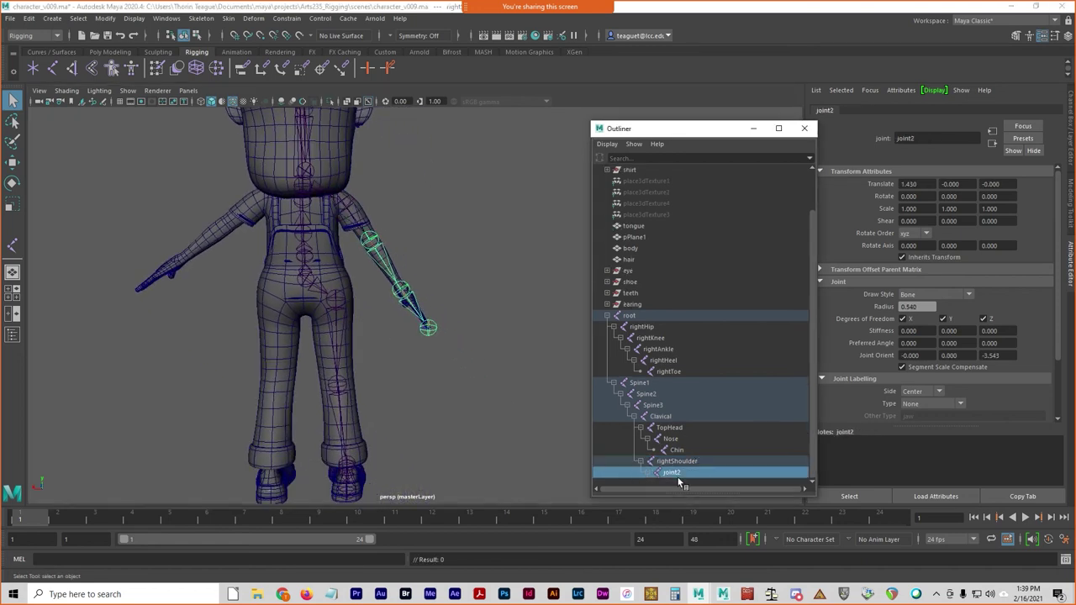
{"action": "scroll", "coordinate": [696, 468], "scroll_direction": "down", "scroll_amount": 1}
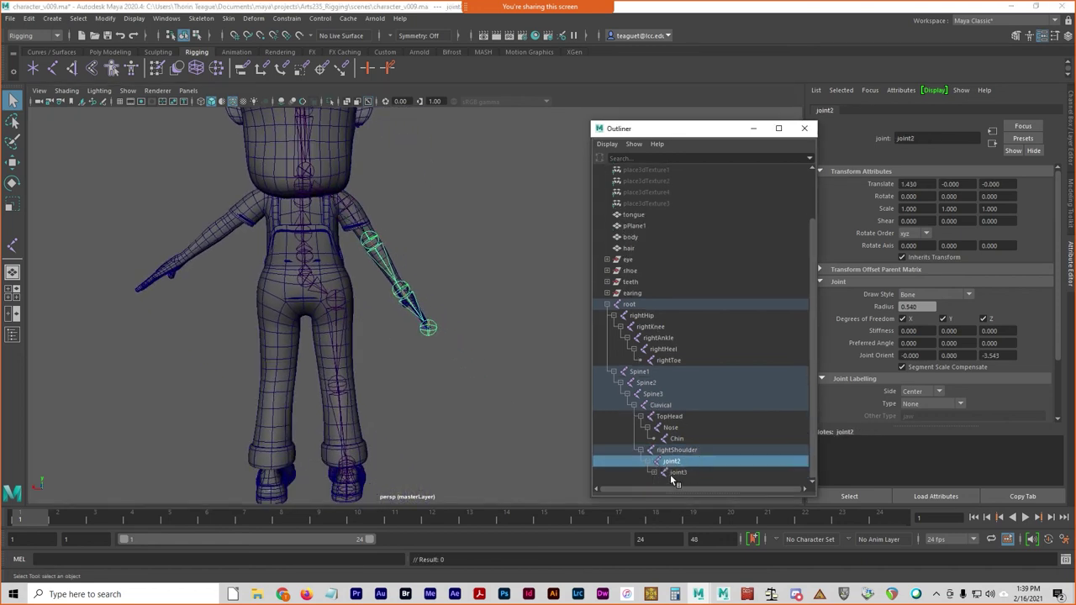
{"action": "left_click", "coordinate": [655, 473]}
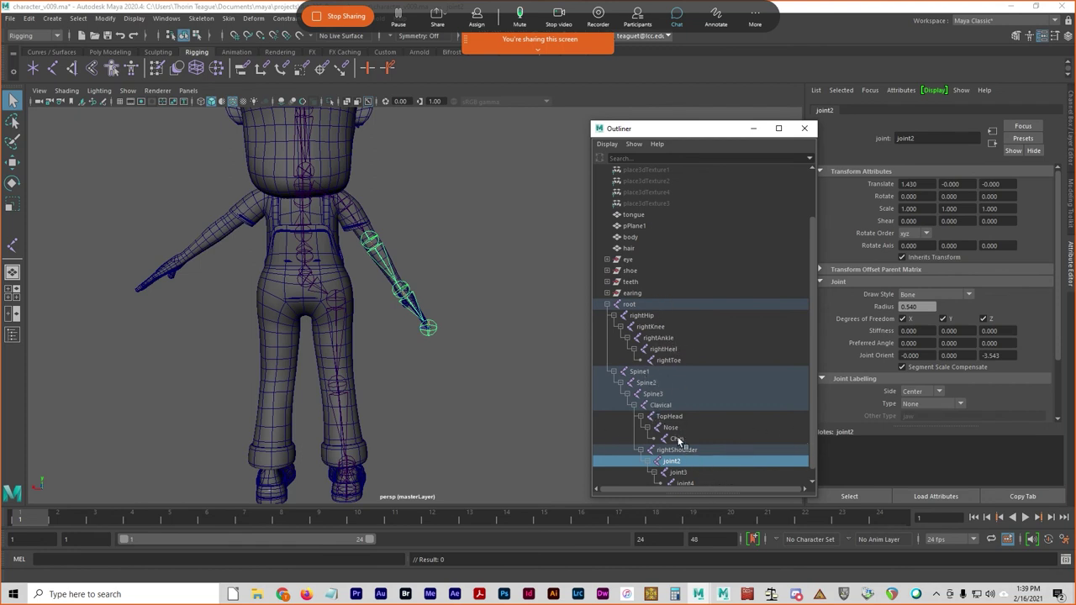
{"action": "left_click", "coordinate": [539, 367]}
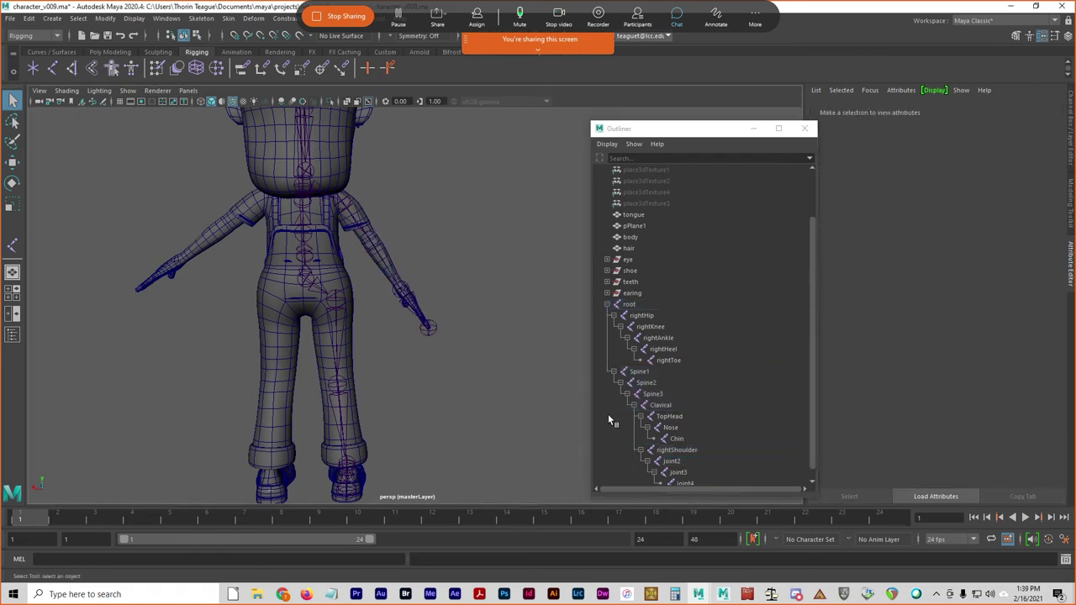
{"action": "left_click", "coordinate": [695, 462]}
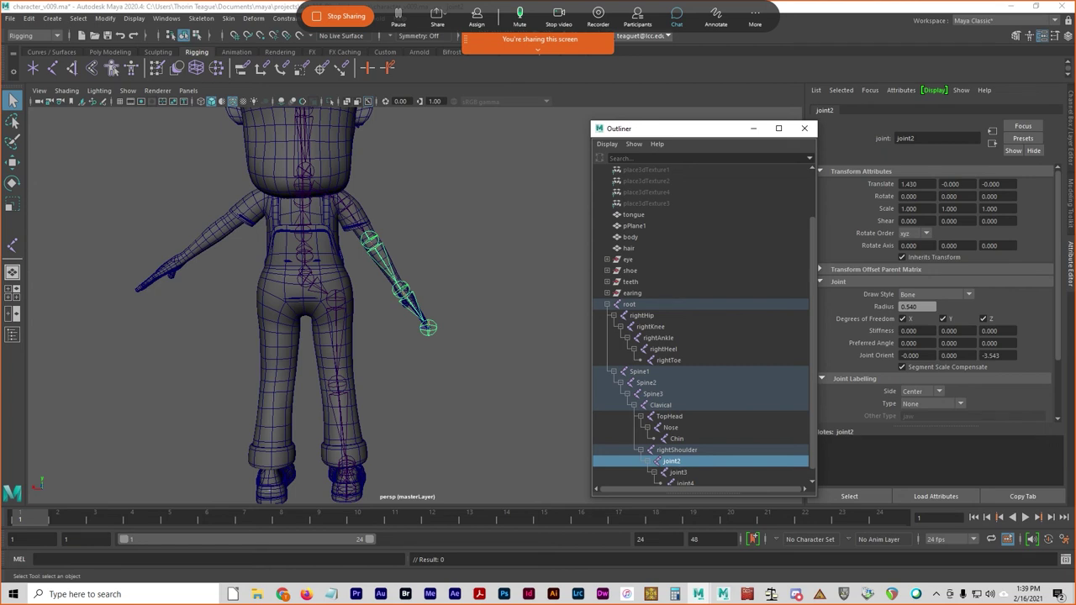
{"action": "double_click", "coordinate": [675, 462]}
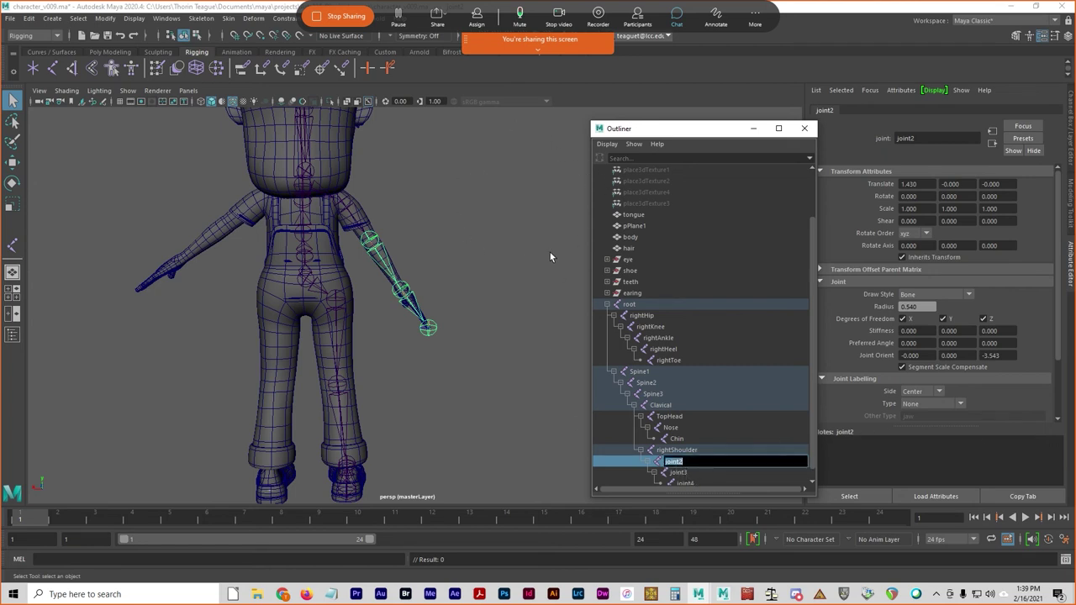
{"action": "left_click", "coordinate": [518, 263]}
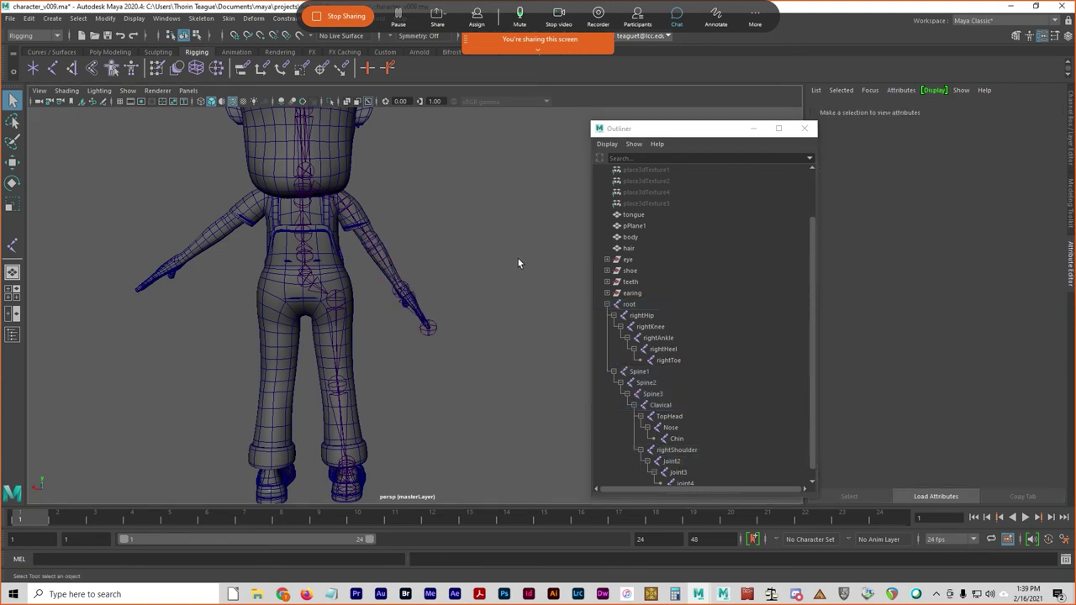
{"action": "left_click", "coordinate": [760, 19]}
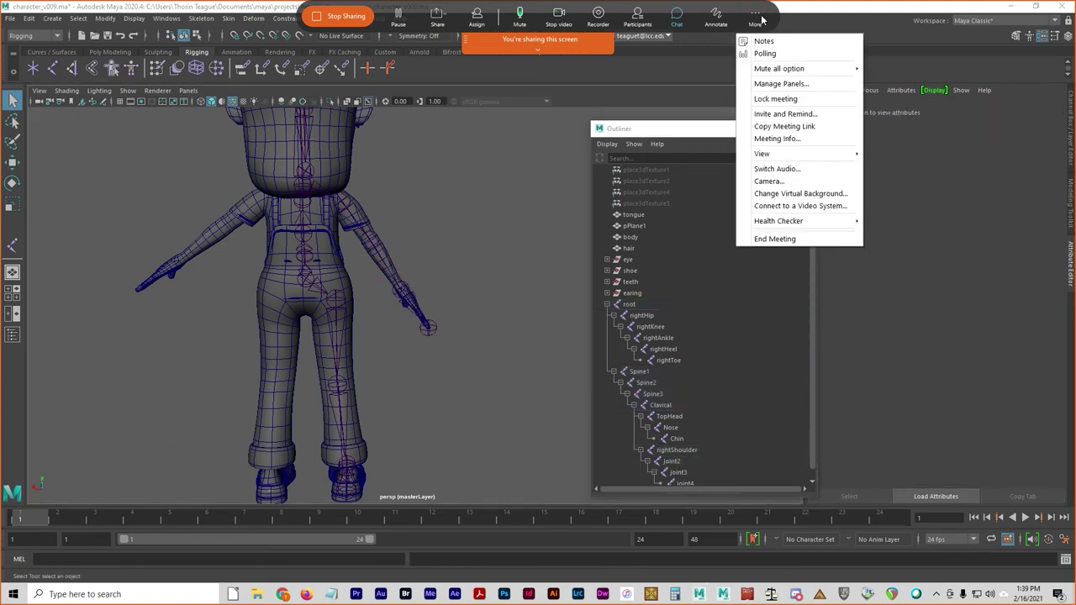
{"action": "left_click", "coordinate": [507, 241]}
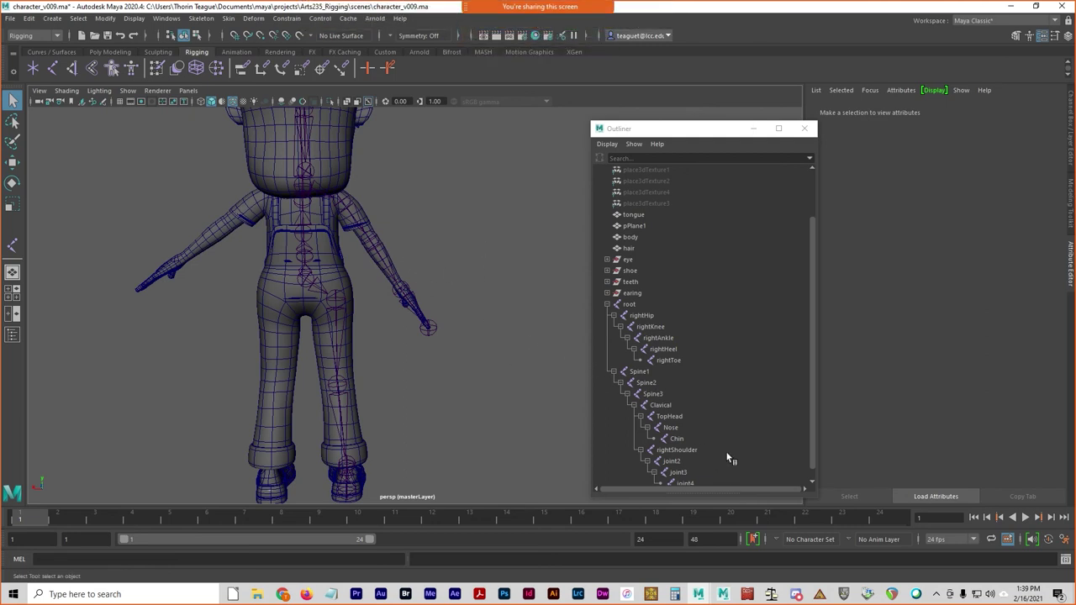
Rename joint2 below rightShoulder as RightElbow
{"action": "scroll", "coordinate": [728, 458], "scroll_direction": "down", "scroll_amount": 1}
{"action": "left_click", "coordinate": [683, 452]}
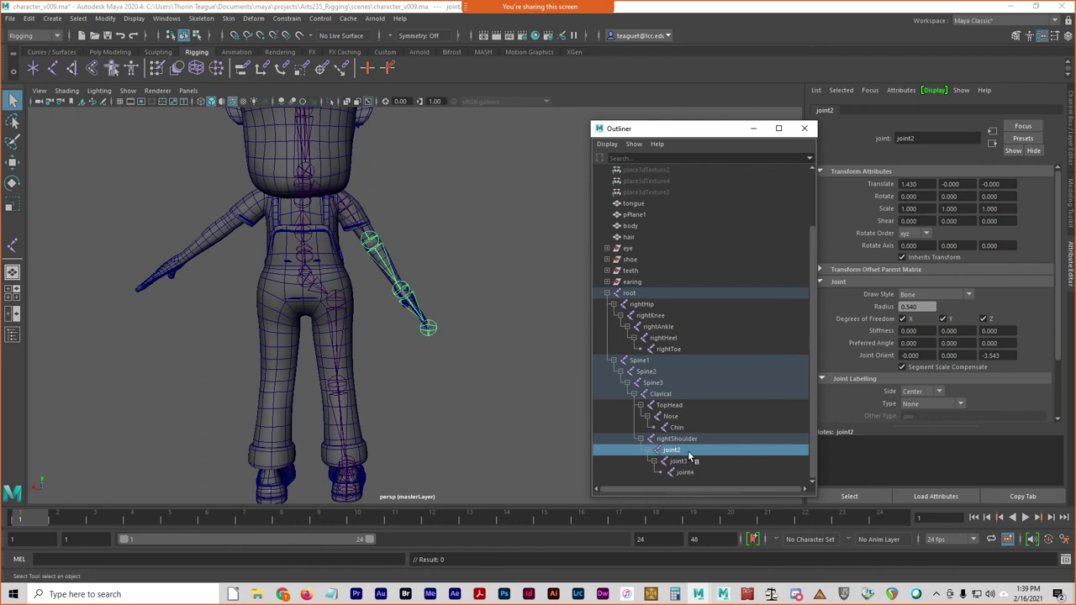
{"action": "double_click", "coordinate": [677, 452]}
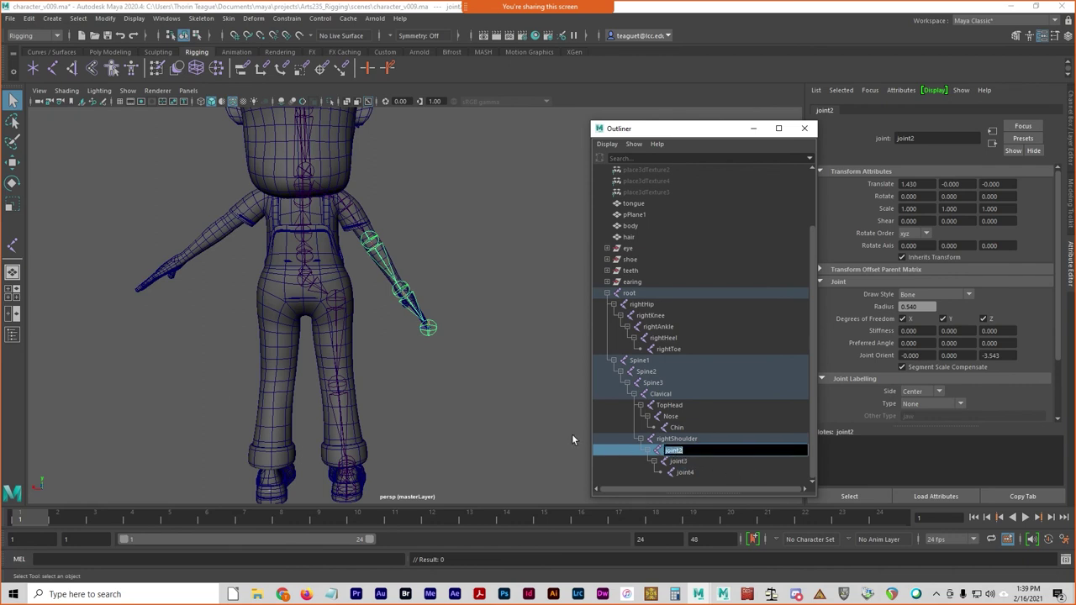
{"action": "type", "text": "RightElbow"}
{"action": "key", "text": "Return"}
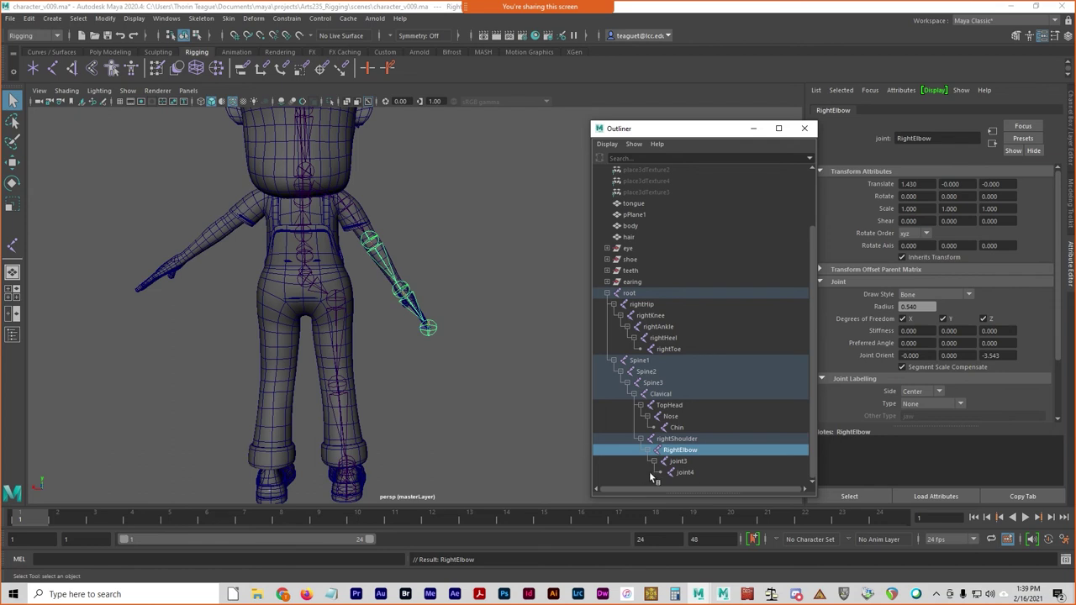
Rename joint3 below RightElbow as RightWrist
{"action": "key", "text": "Down"}
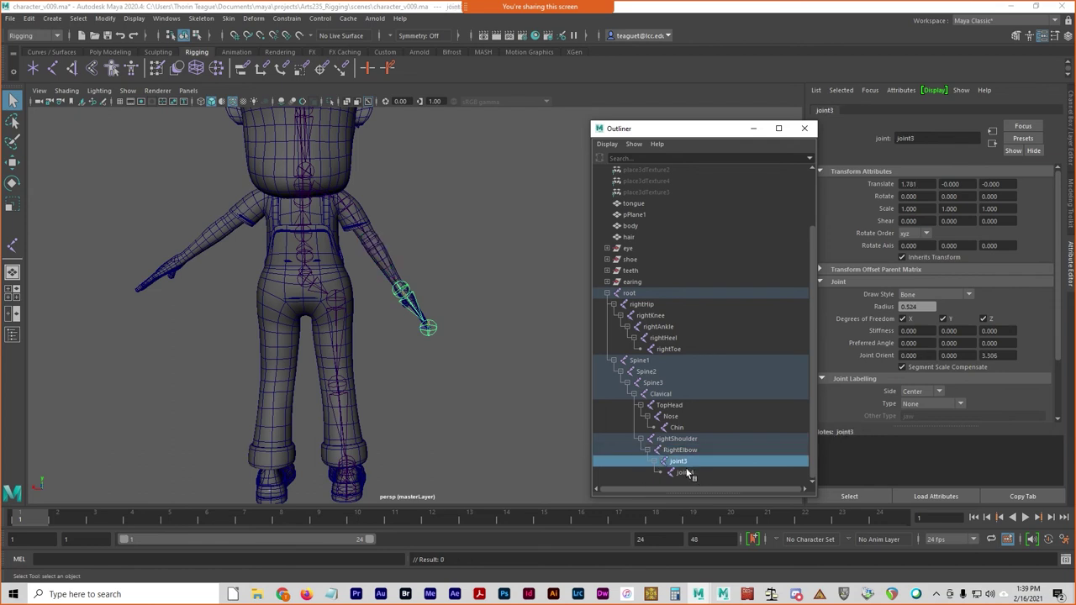
{"action": "double_click", "coordinate": [695, 461]}
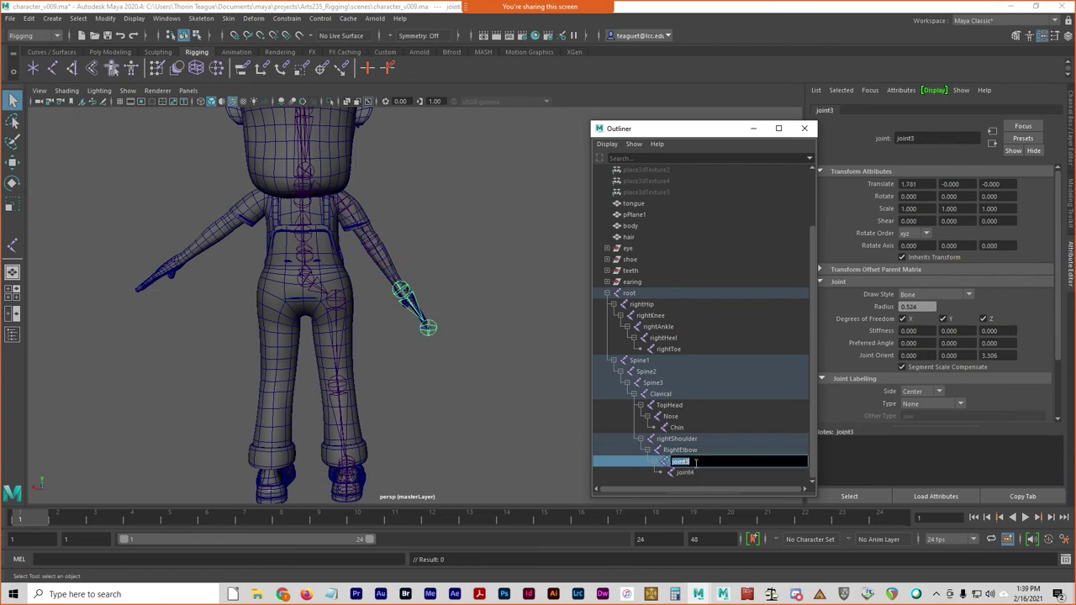
{"action": "type", "text": "RightWrist"}
{"action": "key", "text": "Return"}
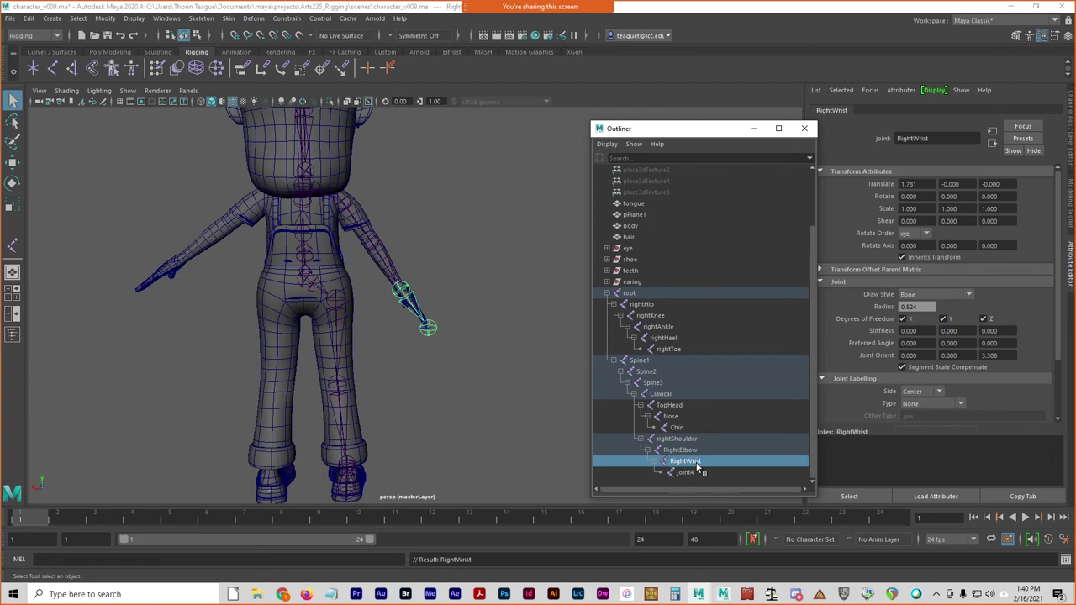
Rename joint4 below RightWrist as RightFingertip and examine its placement in the hand
{"action": "double_click", "coordinate": [691, 476]}
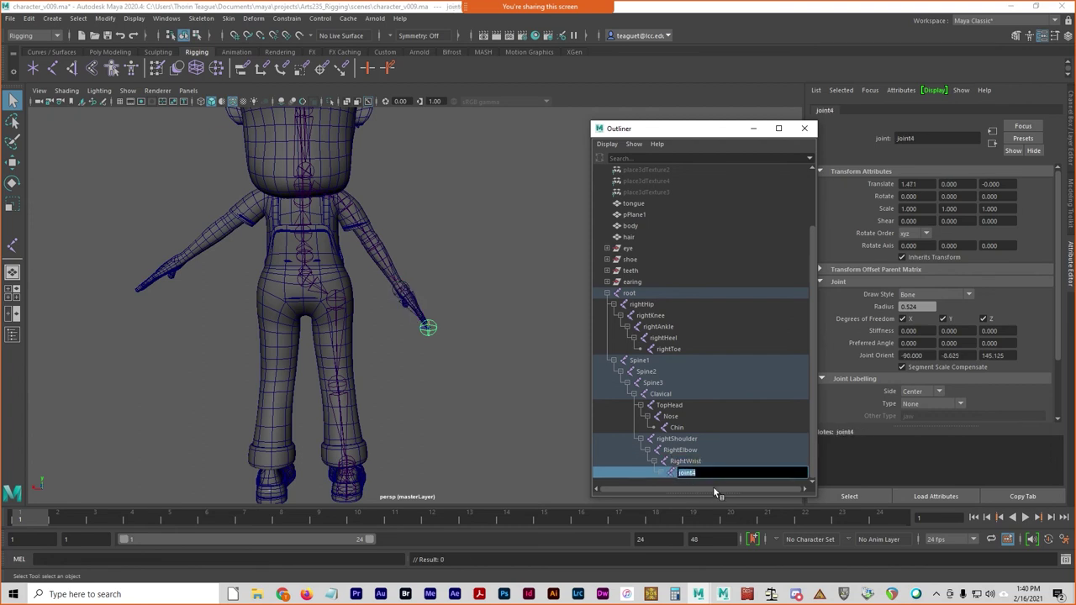
{"action": "type", "text": "RightFingertip"}
{"action": "key", "text": "Return"}
{"action": "left_click_drag", "start_coordinate": [498, 388], "coordinate": [368, 384], "text": "alt"}
{"action": "right_click_drag", "start_coordinate": [426, 369], "coordinate": [539, 373], "text": "alt"}
{"action": "left_click_drag", "start_coordinate": [539, 373], "coordinate": [398, 379], "text": "alt"}
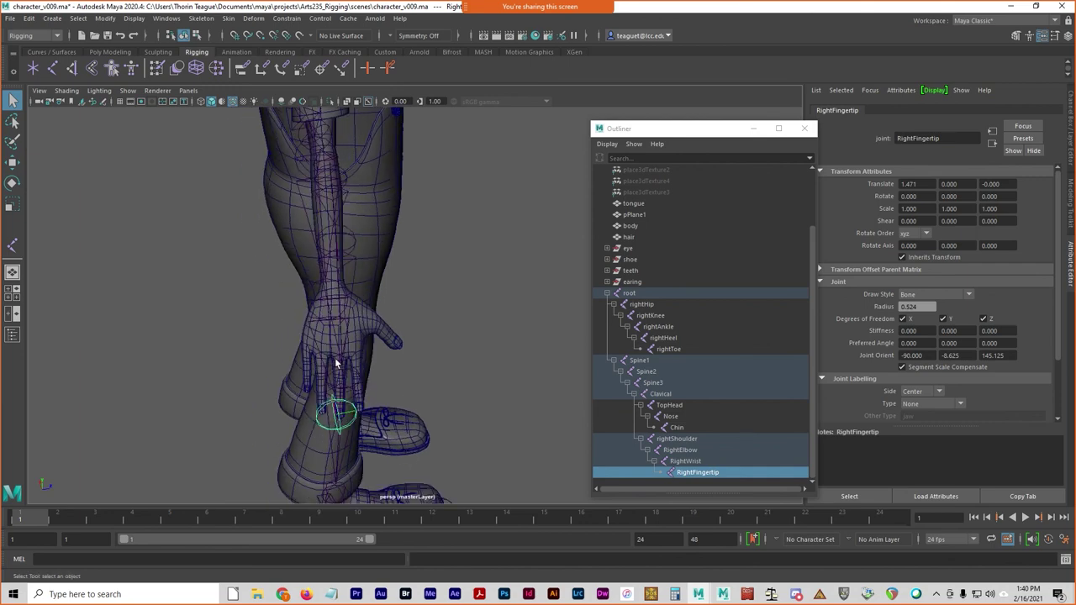
{"action": "mouse_move", "coordinate": [335, 363]}
{"action": "left_mouse_down", "text": "alt"}
{"action": "mouse_move", "coordinate": [357, 362]}
{"action": "mouse_move", "coordinate": [347, 358]}
{"action": "left_mouse_up", "text": "alt"}
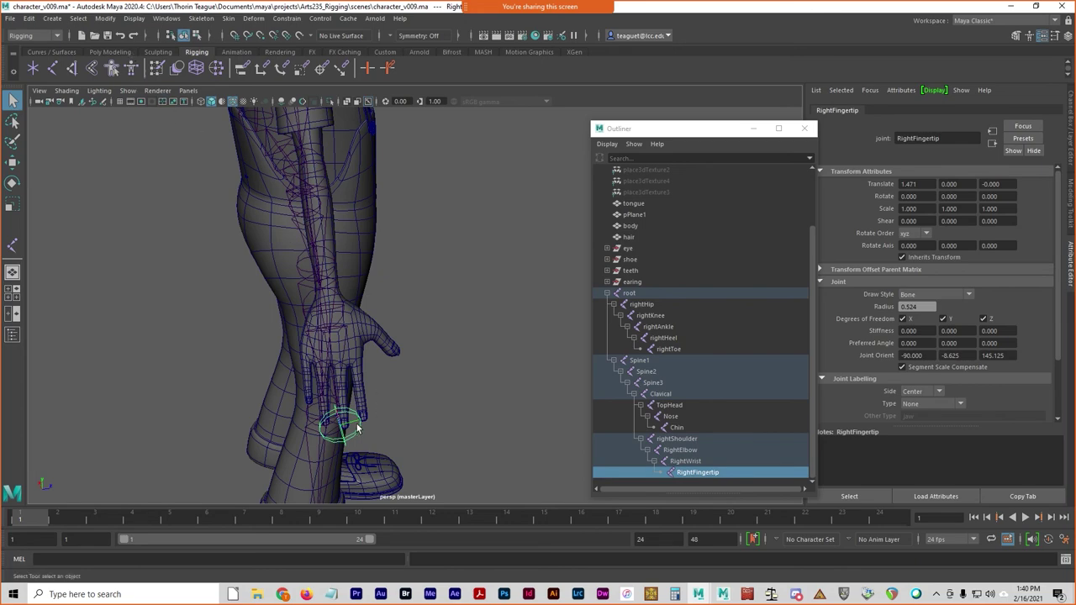
{"action": "left_click_drag", "start_coordinate": [266, 368], "coordinate": [260, 308], "text": "alt"}
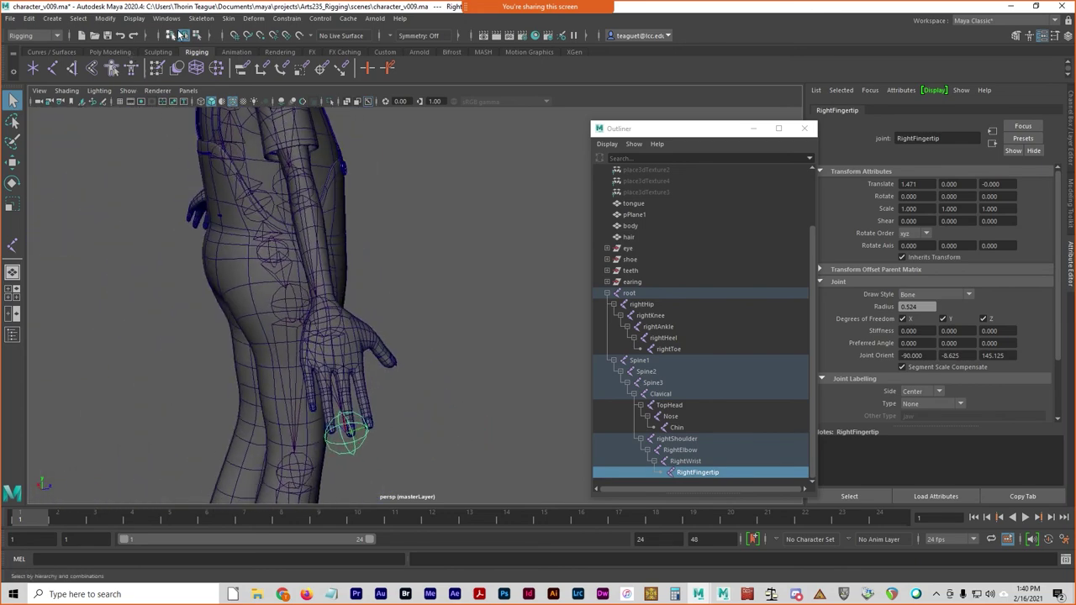
Open the Kinematics display preferences for joint sizes
{"action": "left_click", "coordinate": [169, 18]}
{"action": "mouse_move", "coordinate": [207, 83]}
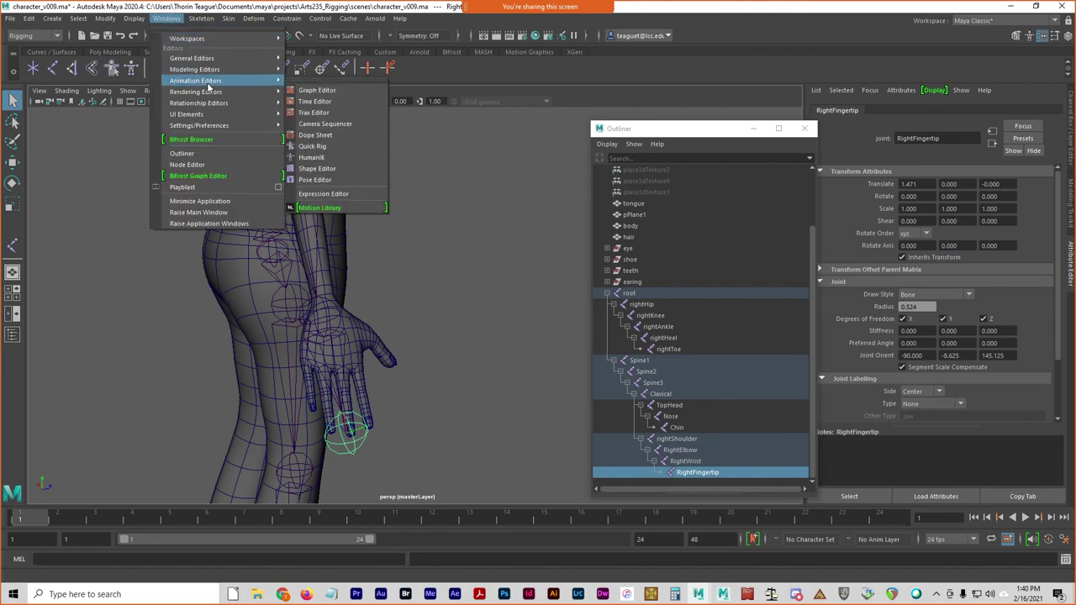
{"action": "mouse_move", "coordinate": [216, 65]}
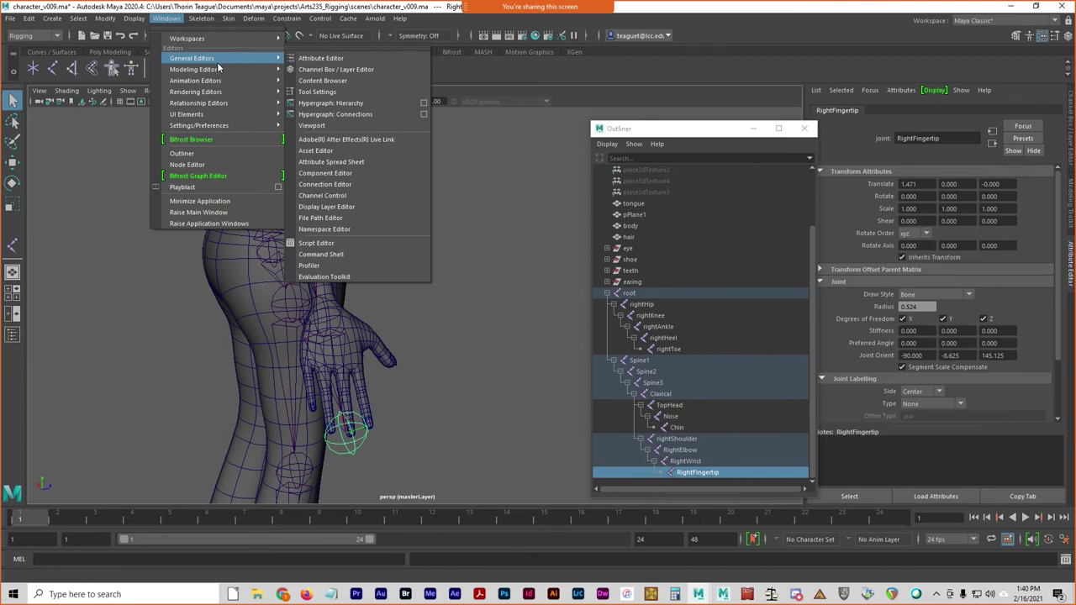
{"action": "mouse_move", "coordinate": [229, 126]}
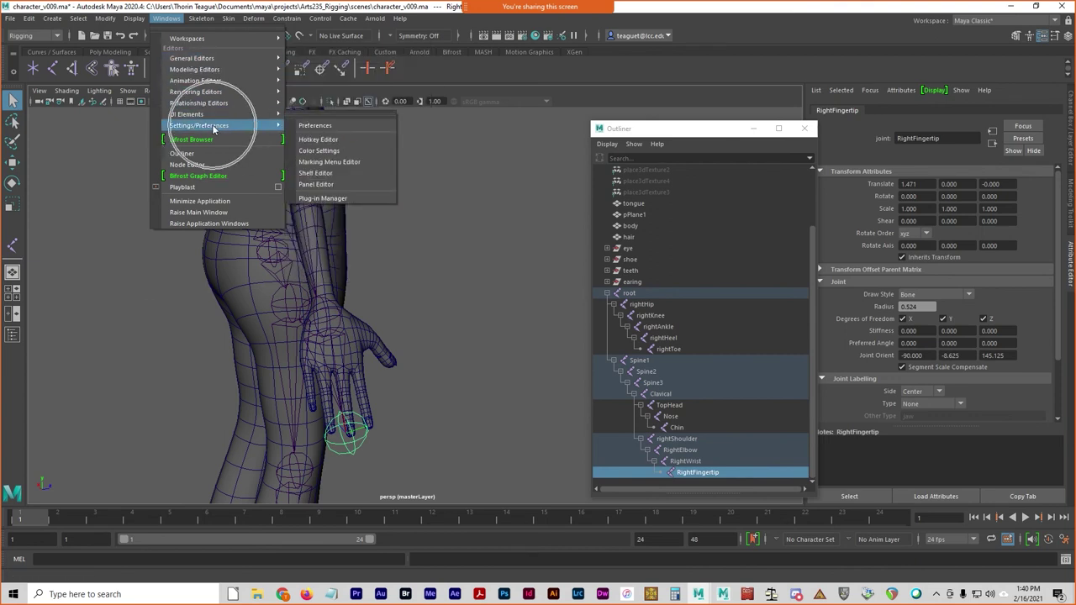
{"action": "left_click", "coordinate": [327, 126]}
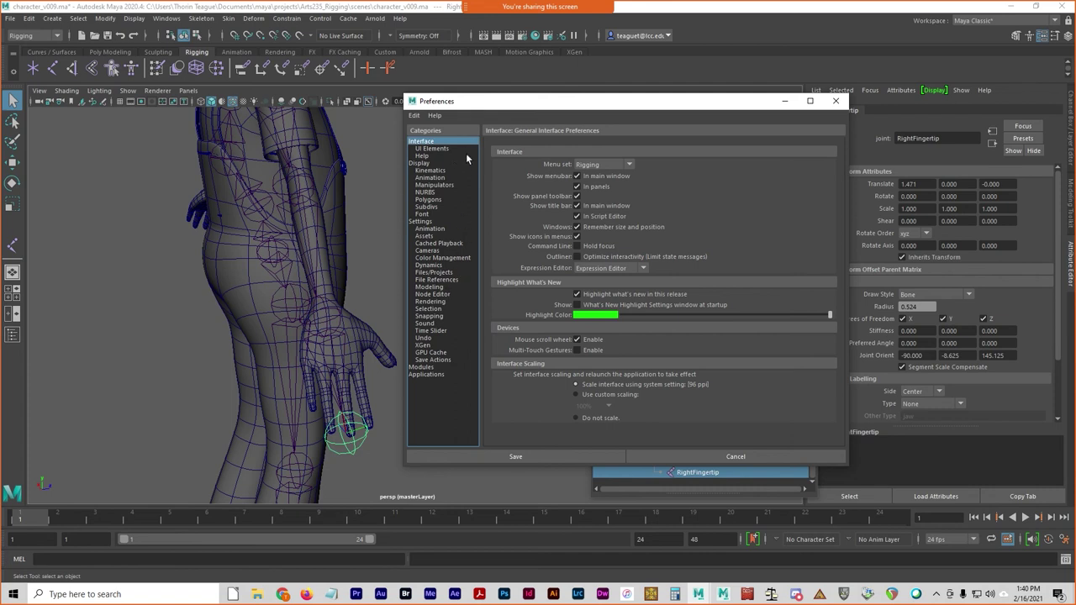
{"action": "key", "text": "Down"}
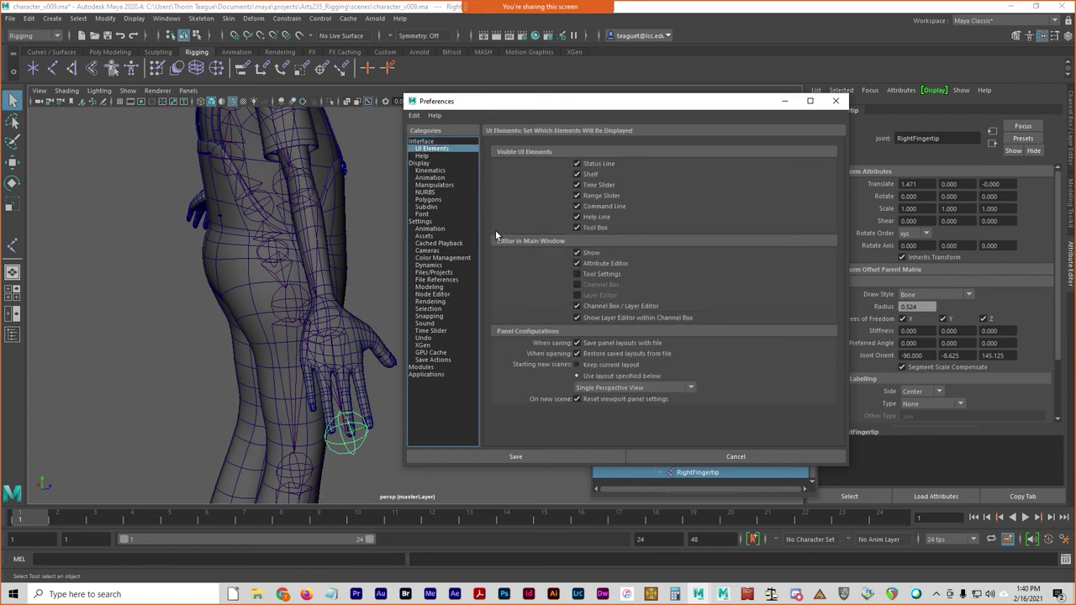
{"action": "key", "text": "Down"}
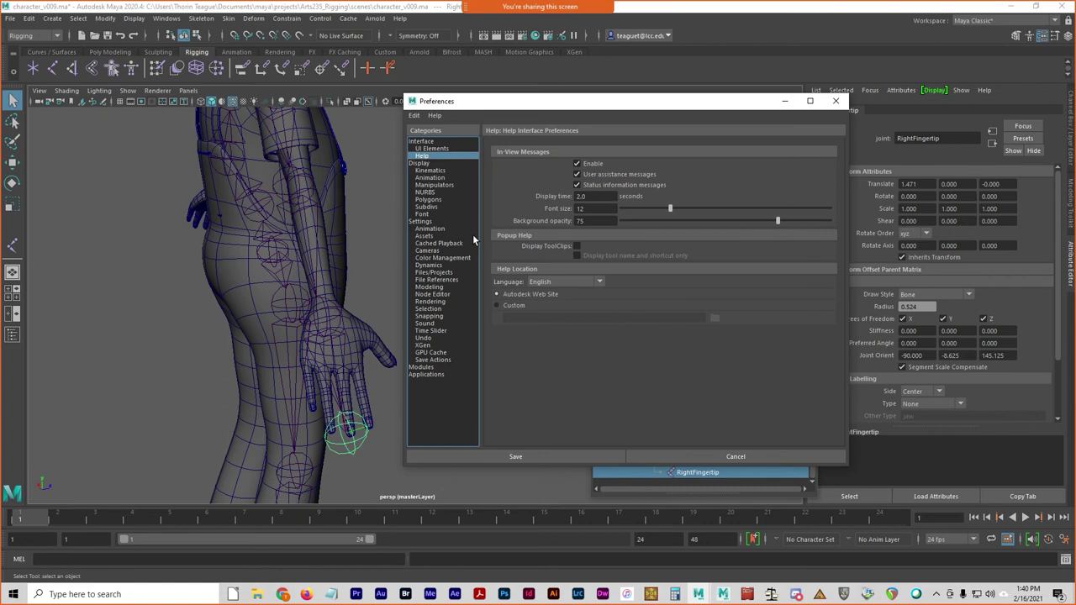
{"action": "left_click", "coordinate": [450, 170]}
{"action": "key", "text": "Up"}
{"action": "key", "text": "Down"}
Try joint display sizes of 0.48, 0.20, 0.98 and 0.17, and discard the preference changes
{"action": "left_click_drag", "start_coordinate": [671, 167], "coordinate": [644, 173]}
{"action": "key", "text": "ctrl"}
{"action": "key", "text": "ctrl"}
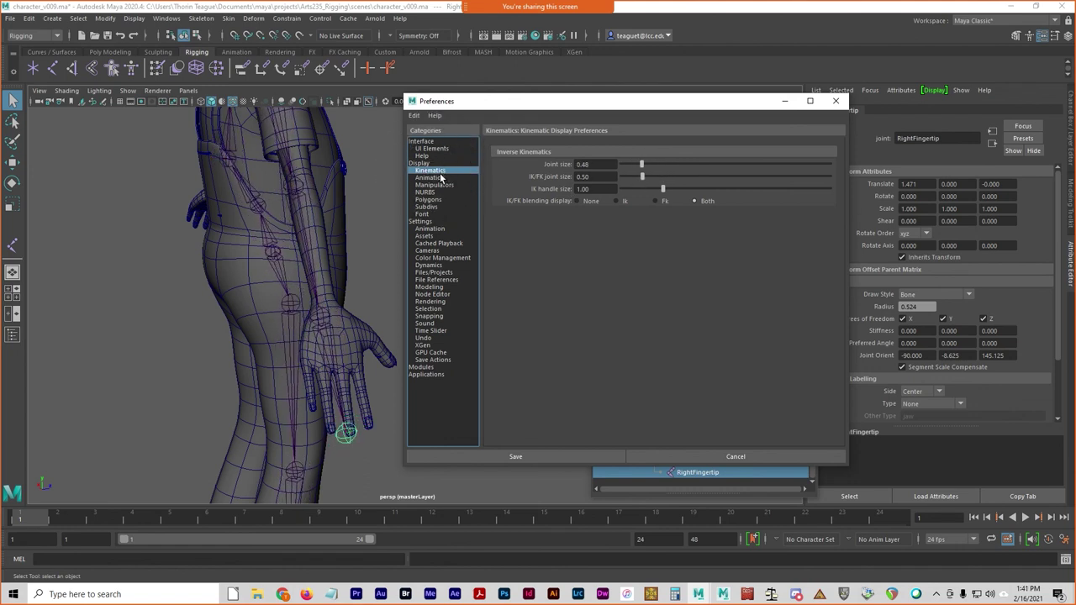
{"action": "mouse_move", "coordinate": [644, 172]}
{"action": "left_mouse_down"}
{"action": "mouse_move", "coordinate": [630, 169]}
{"action": "mouse_move", "coordinate": [656, 164]}
{"action": "mouse_move", "coordinate": [635, 161]}
{"action": "left_mouse_up"}
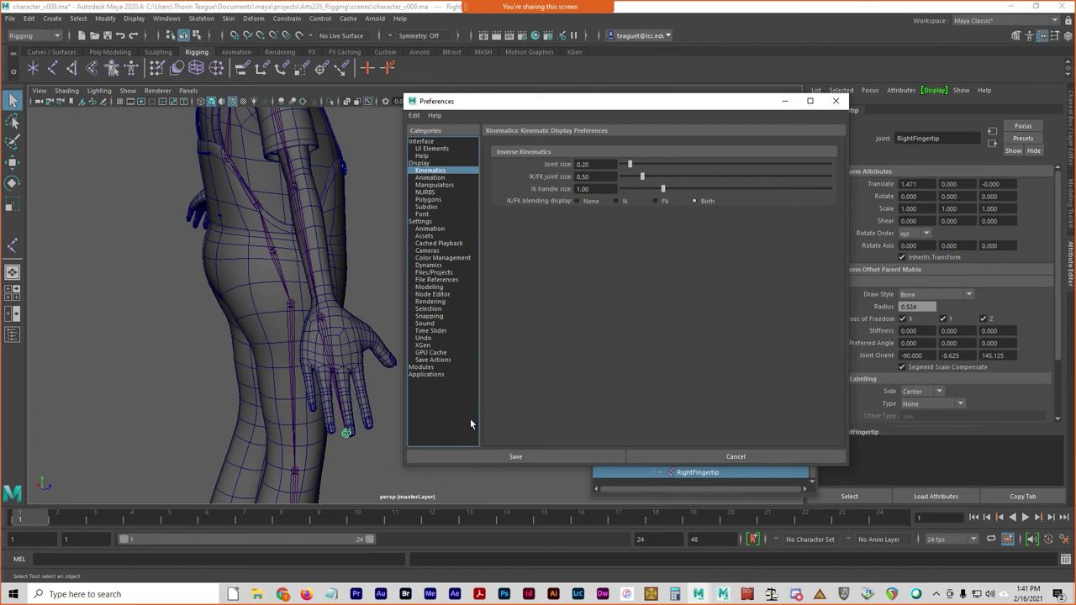
{"action": "left_click_drag", "start_coordinate": [645, 165], "coordinate": [669, 170]}
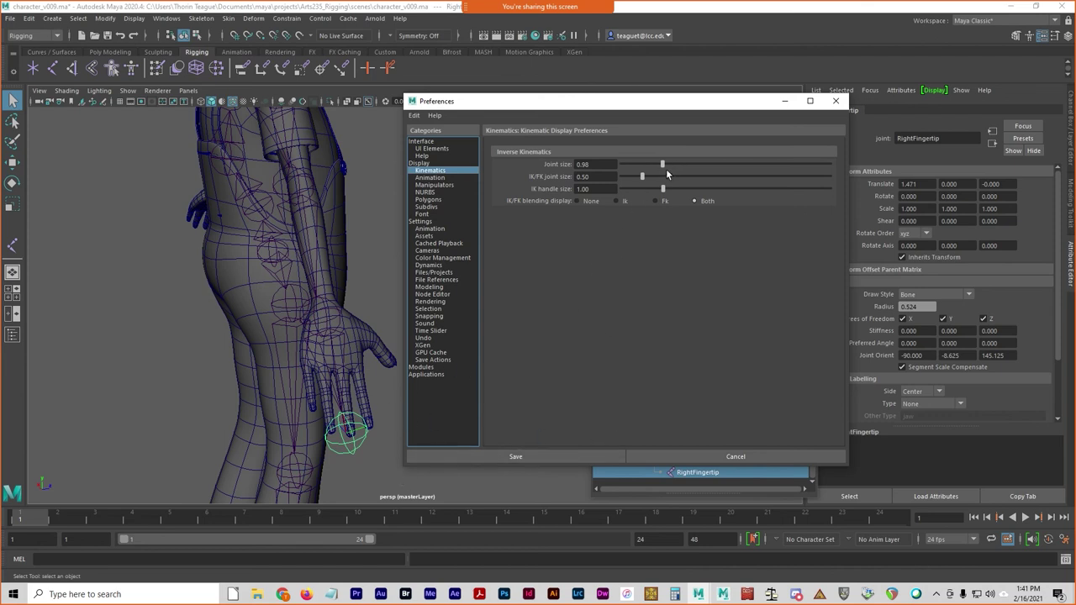
{"action": "left_click_drag", "start_coordinate": [663, 165], "coordinate": [634, 163]}
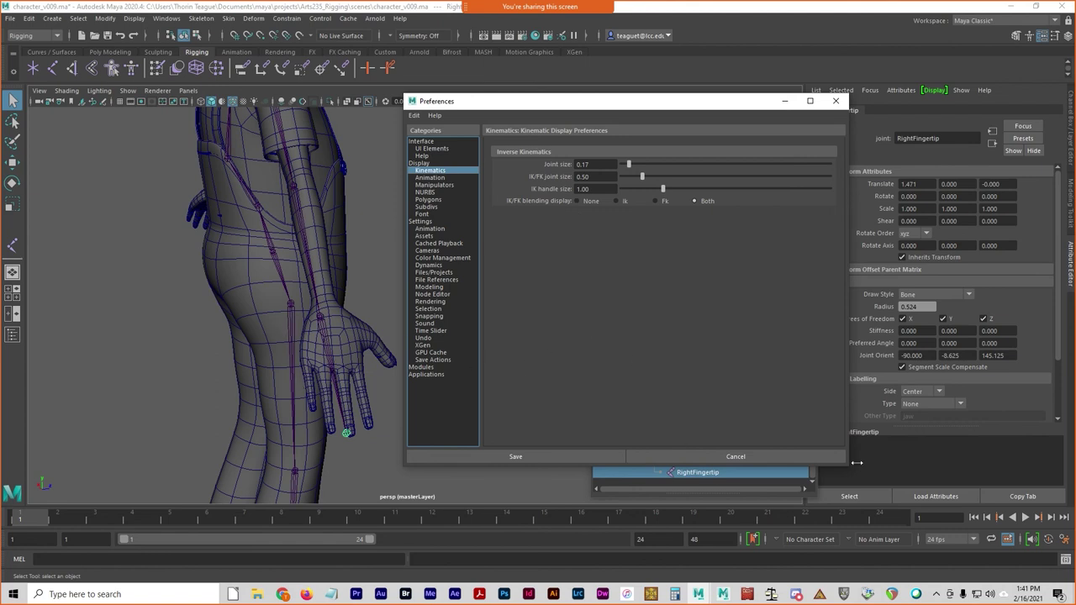
{"action": "left_click", "coordinate": [667, 456]}
Select the RightWrist joint, show all four views with the Outliner moved clear of them, and frame the joint in every view
{"action": "left_click", "coordinate": [295, 314]}
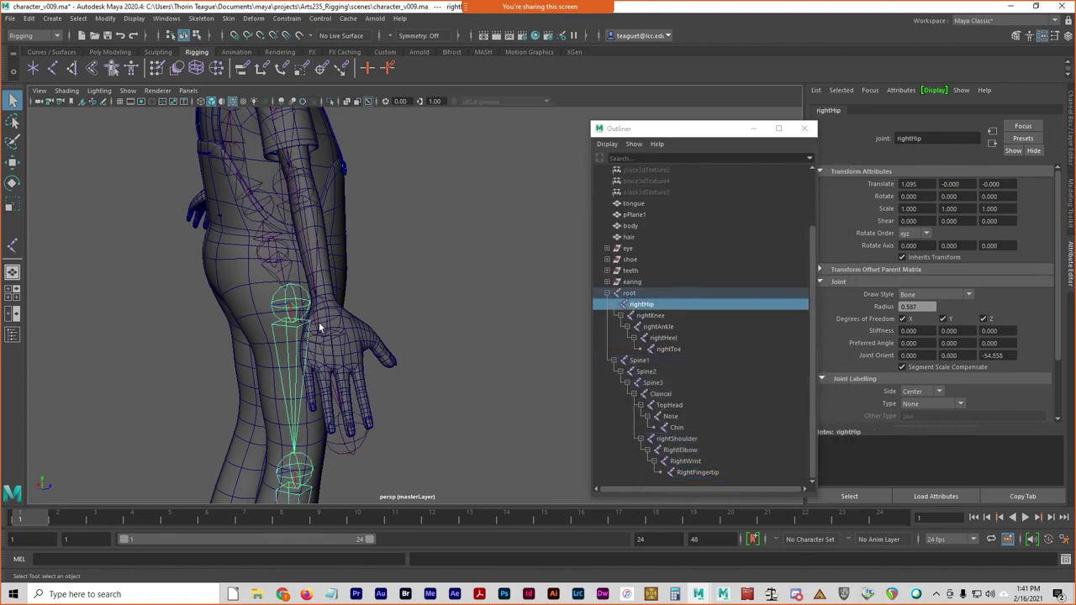
{"action": "left_click", "coordinate": [327, 334]}
{"action": "key", "text": "space"}
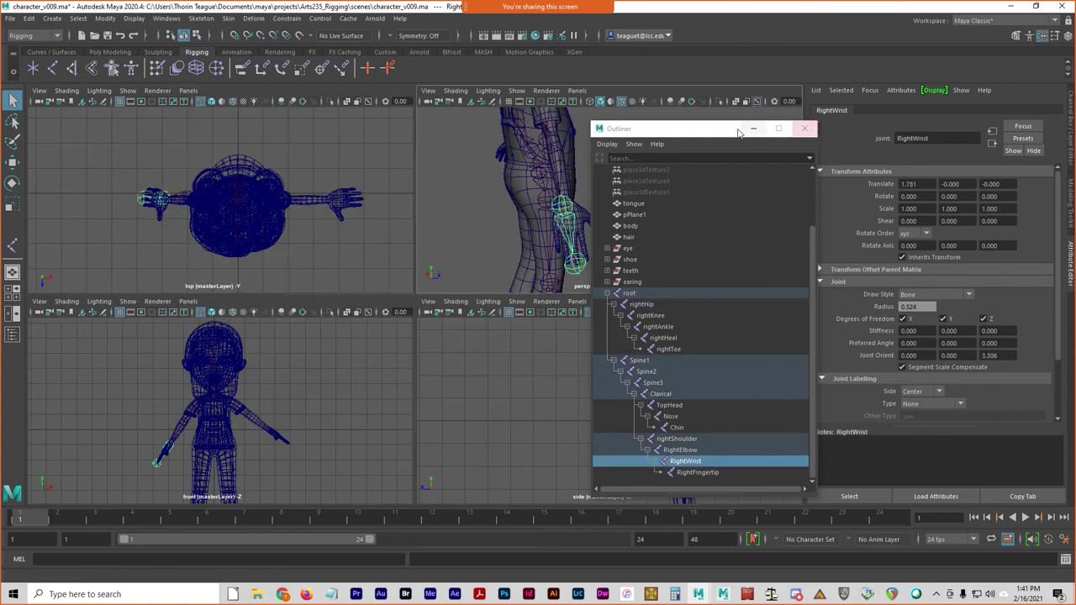
{"action": "left_click_drag", "start_coordinate": [736, 134], "coordinate": [966, 142]}
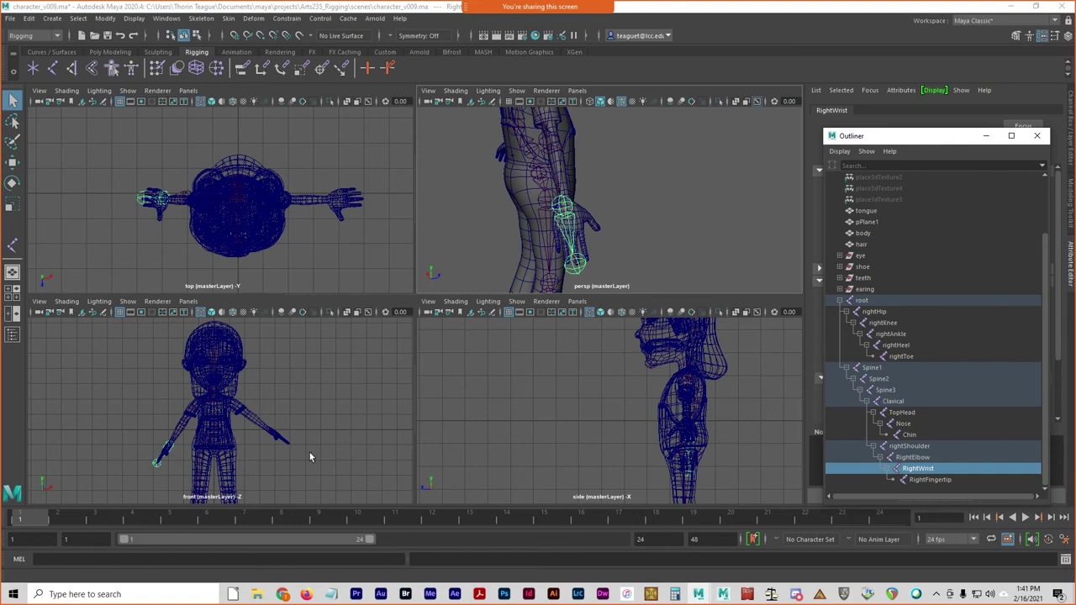
{"action": "key", "text": "shift+f"}
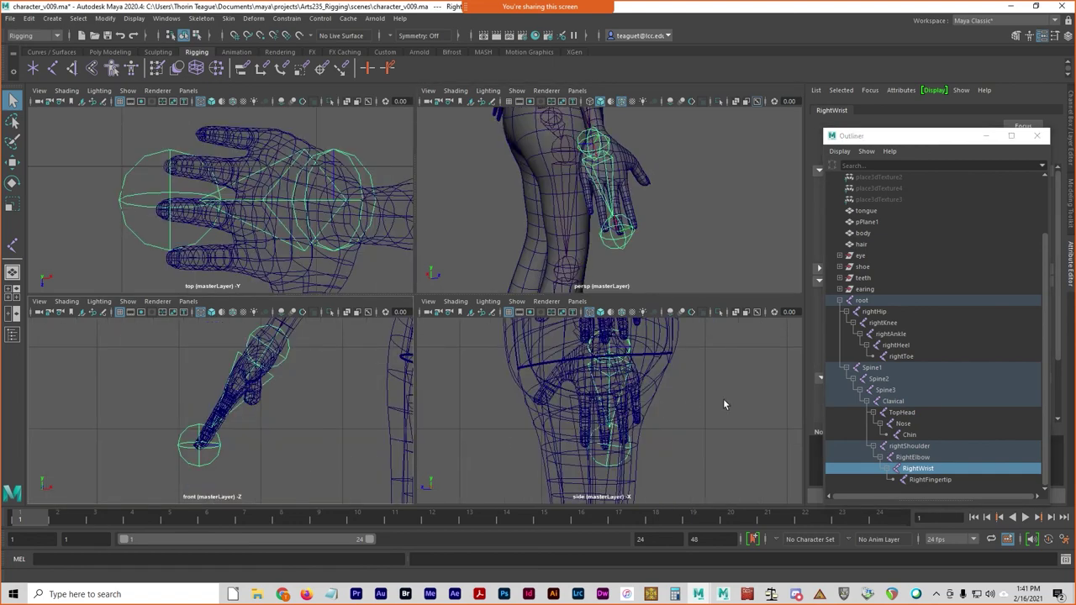
Select the RightElbow joint, frame it in all views, and move it slightly forward along Z to centre it in the arm
{"action": "left_click_drag", "start_coordinate": [661, 244], "coordinate": [612, 226], "text": "alt"}
{"action": "middle_click_drag", "start_coordinate": [306, 400], "coordinate": [253, 449], "text": "alt"}
{"action": "scroll", "coordinate": [252, 448], "scroll_direction": "up", "scroll_amount": 3}
{"action": "left_click", "coordinate": [217, 447]}
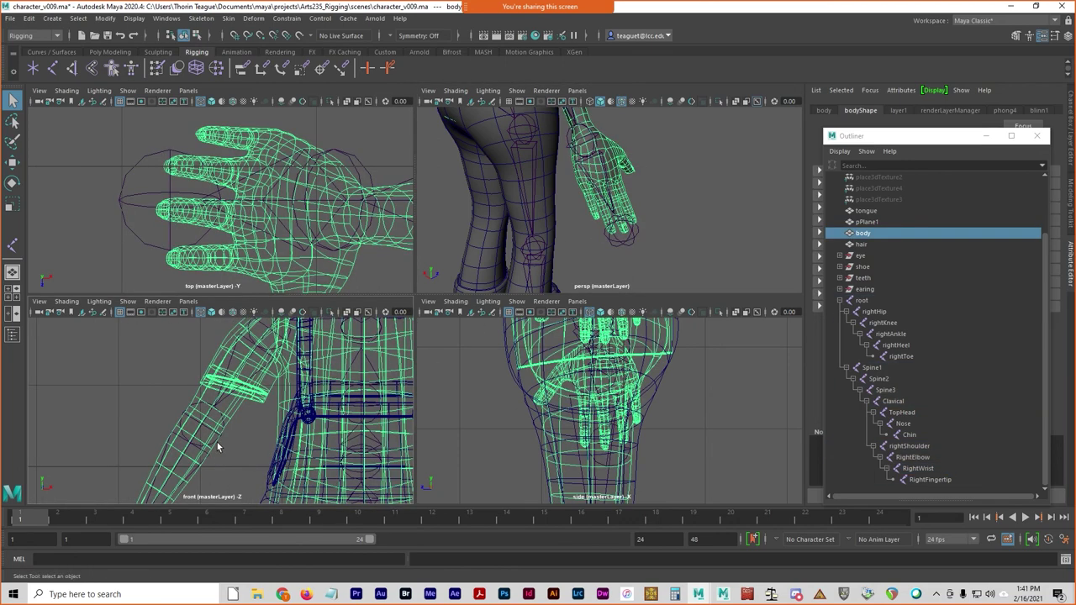
{"action": "left_click", "coordinate": [210, 434]}
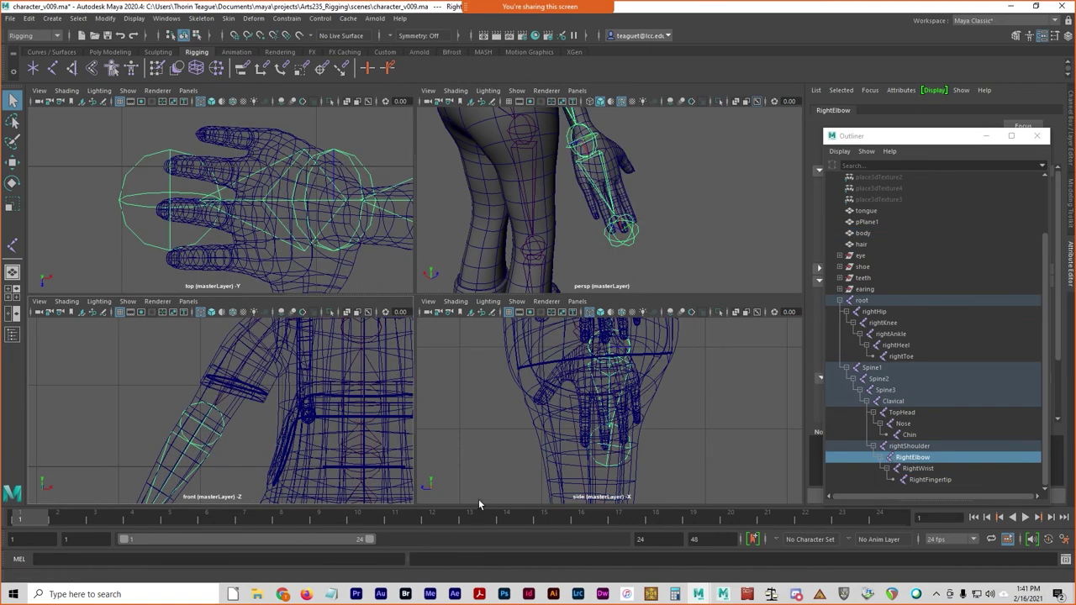
{"action": "key", "text": "shift+f"}
{"action": "left_click_drag", "start_coordinate": [557, 229], "coordinate": [522, 223], "text": "alt"}
{"action": "left_click_drag", "start_coordinate": [644, 438], "coordinate": [644, 438], "text": "alt"}
{"action": "mouse_move", "coordinate": [622, 245]}
{"action": "left_mouse_down", "text": "alt"}
{"action": "mouse_move", "coordinate": [612, 220]}
{"action": "mouse_move", "coordinate": [622, 237]}
{"action": "mouse_move", "coordinate": [632, 224]}
{"action": "mouse_move", "coordinate": [623, 226]}
{"action": "left_mouse_up", "text": "alt"}
{"action": "key", "text": "w"}
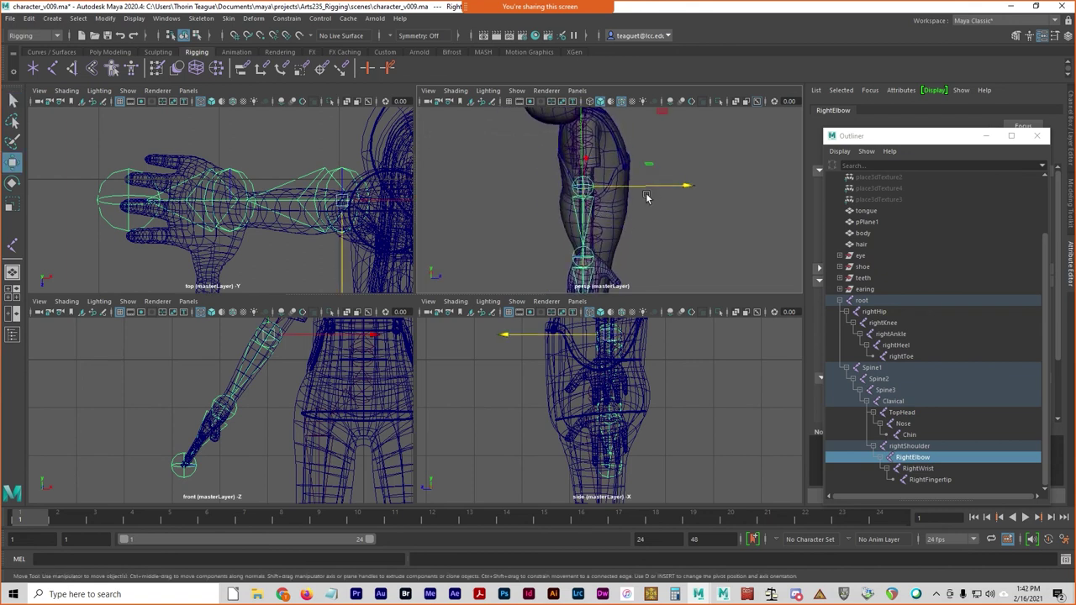
{"action": "left_click_drag", "start_coordinate": [654, 188], "coordinate": [652, 192]}
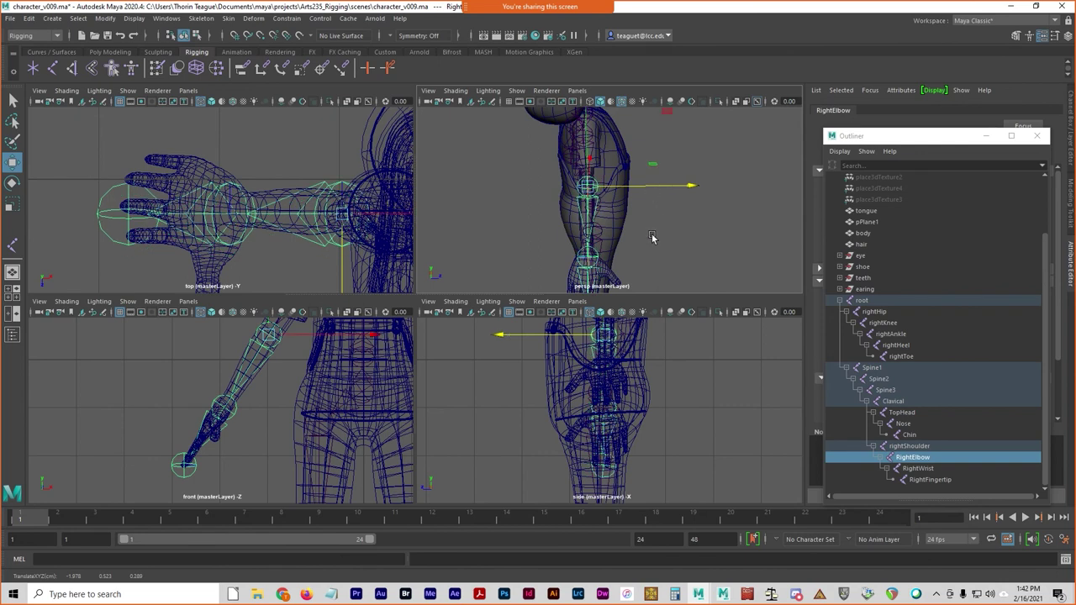
{"action": "left_click_drag", "start_coordinate": [633, 244], "coordinate": [631, 266], "text": "alt"}
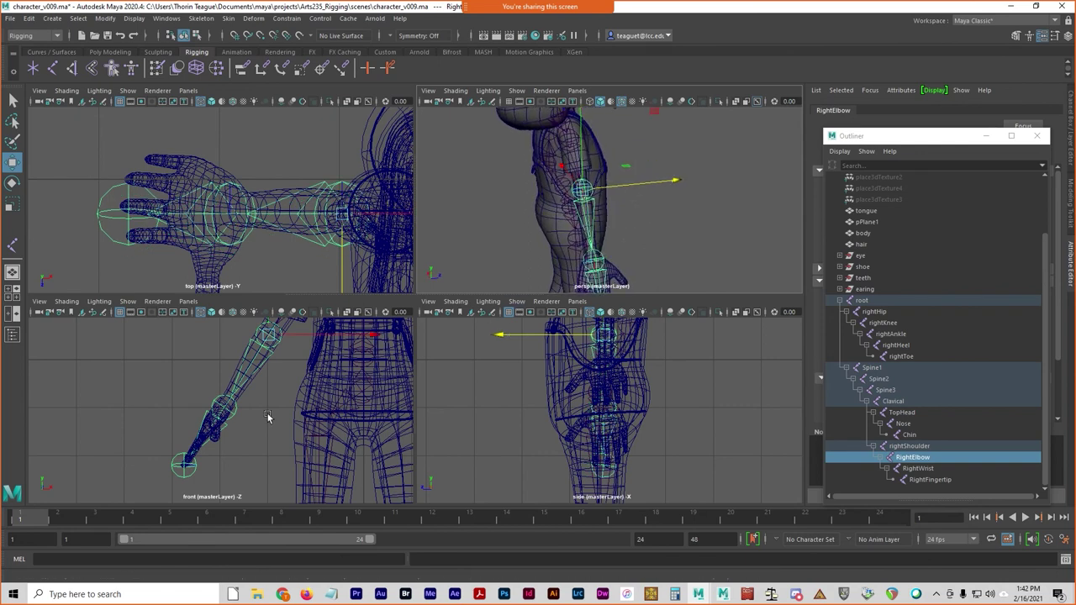
Select the RightWrist joint, frame it in all views, and examine its placement from several angles
{"action": "left_click", "coordinate": [237, 421]}
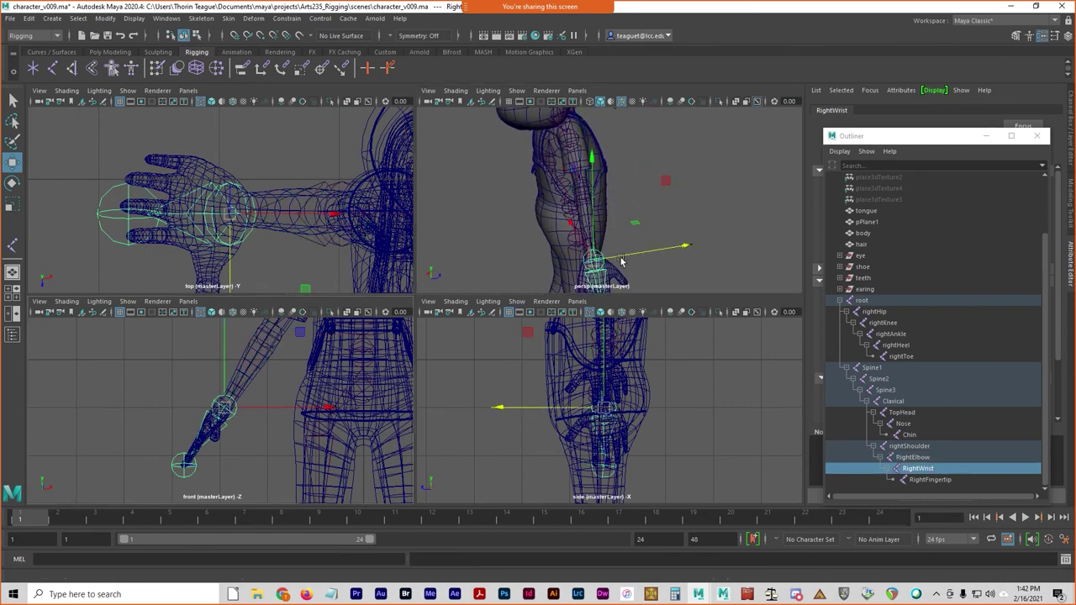
{"action": "left_click_drag", "start_coordinate": [619, 255], "coordinate": [692, 233], "text": "alt"}
{"action": "key", "text": "f"}
{"action": "key", "text": "shift+f"}
{"action": "mouse_move", "coordinate": [666, 182]}
{"action": "left_mouse_down", "text": "alt"}
{"action": "mouse_move", "coordinate": [550, 224]}
{"action": "mouse_move", "coordinate": [570, 245]}
{"action": "mouse_move", "coordinate": [682, 190]}
{"action": "left_mouse_up", "text": "alt"}
{"action": "middle_click_drag", "start_coordinate": [683, 177], "coordinate": [765, 257], "text": "alt"}
{"action": "middle_click_drag", "start_coordinate": [647, 211], "coordinate": [706, 310], "text": "alt"}
{"action": "left_click_drag", "start_coordinate": [603, 202], "coordinate": [566, 222], "text": "alt"}
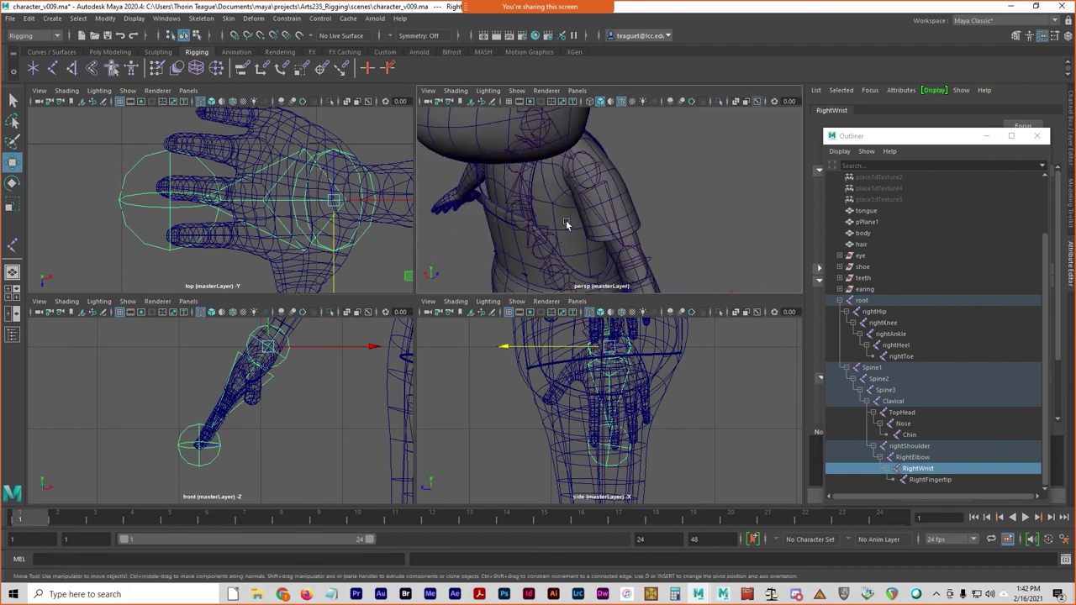
Select the rightShoulder joint and examine its placement and the whole arm chain in the perspective and side views
{"action": "left_click", "coordinate": [591, 170]}
{"action": "left_click_drag", "start_coordinate": [709, 200], "coordinate": [740, 200], "text": "alt"}
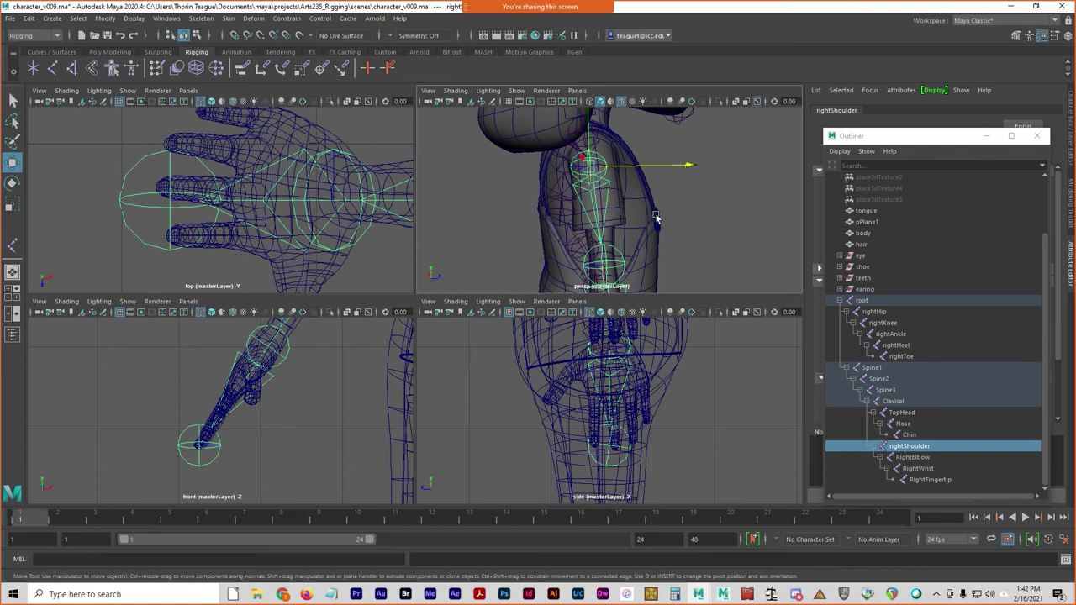
{"action": "mouse_move", "coordinate": [700, 213]}
{"action": "left_mouse_down", "text": "alt"}
{"action": "mouse_move", "coordinate": [673, 220]}
{"action": "mouse_move", "coordinate": [699, 219]}
{"action": "left_mouse_up", "text": "alt"}
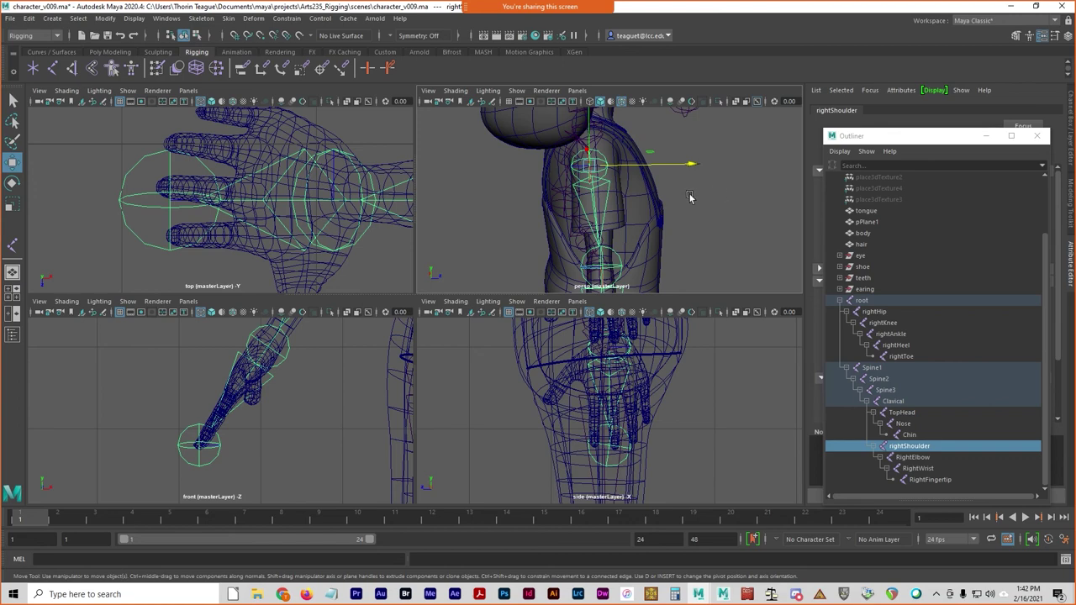
{"action": "left_click_drag", "start_coordinate": [711, 193], "coordinate": [685, 224], "text": "alt"}
{"action": "key", "text": "shift+f"}
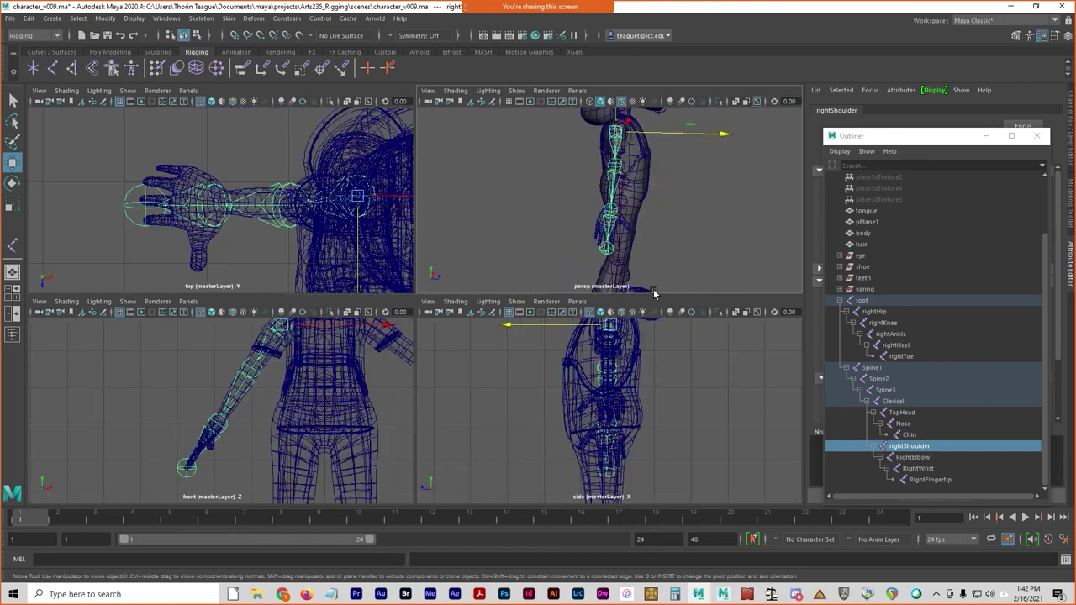
{"action": "right_click_drag", "start_coordinate": [597, 414], "coordinate": [802, 427], "text": "alt"}
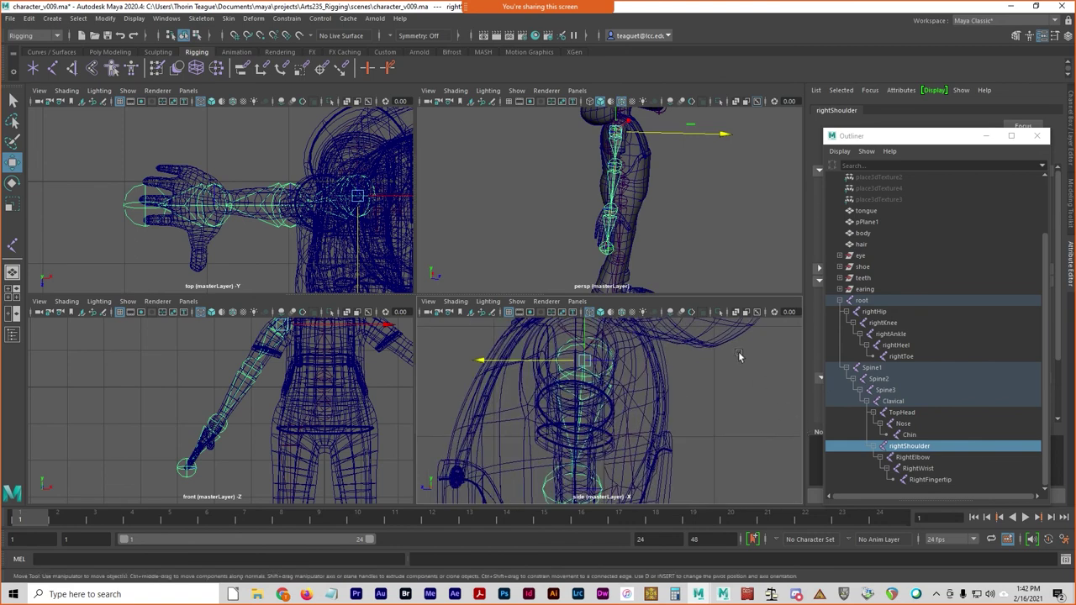
{"action": "mouse_move", "coordinate": [669, 244]}
{"action": "left_mouse_down", "text": "alt"}
{"action": "mouse_move", "coordinate": [649, 192]}
{"action": "mouse_move", "coordinate": [564, 241]}
{"action": "mouse_move", "coordinate": [807, 234]}
{"action": "mouse_move", "coordinate": [716, 240]}
{"action": "mouse_move", "coordinate": [717, 230]}
{"action": "mouse_move", "coordinate": [756, 217]}
{"action": "mouse_move", "coordinate": [688, 158]}
{"action": "mouse_move", "coordinate": [663, 263]}
{"action": "left_mouse_up", "text": "alt"}
Show only the perspective view facing the character's front, and add the rightHip joint to the rightShoulder selection
{"action": "key", "text": "space"}
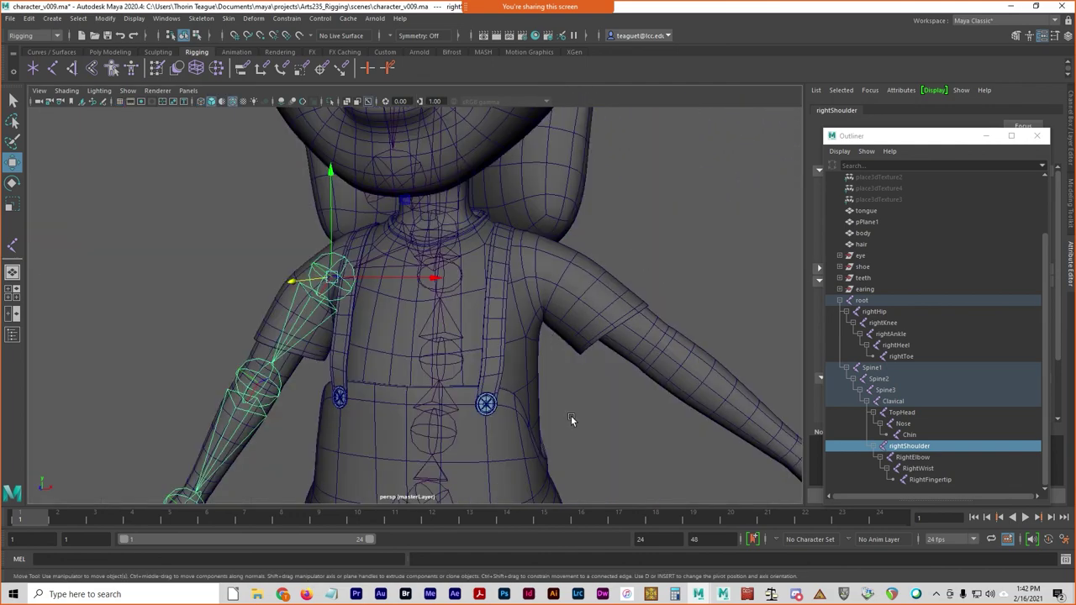
{"action": "middle_click_drag", "start_coordinate": [575, 420], "coordinate": [607, 303], "text": "alt"}
{"action": "right_click_drag", "start_coordinate": [607, 303], "coordinate": [392, 300], "text": "alt"}
{"action": "left_click_drag", "start_coordinate": [392, 300], "coordinate": [420, 394], "text": "alt"}
{"action": "middle_click_drag", "start_coordinate": [415, 399], "coordinate": [427, 337], "text": "alt"}
{"action": "left_click_drag", "start_coordinate": [427, 337], "coordinate": [471, 334], "text": "alt"}
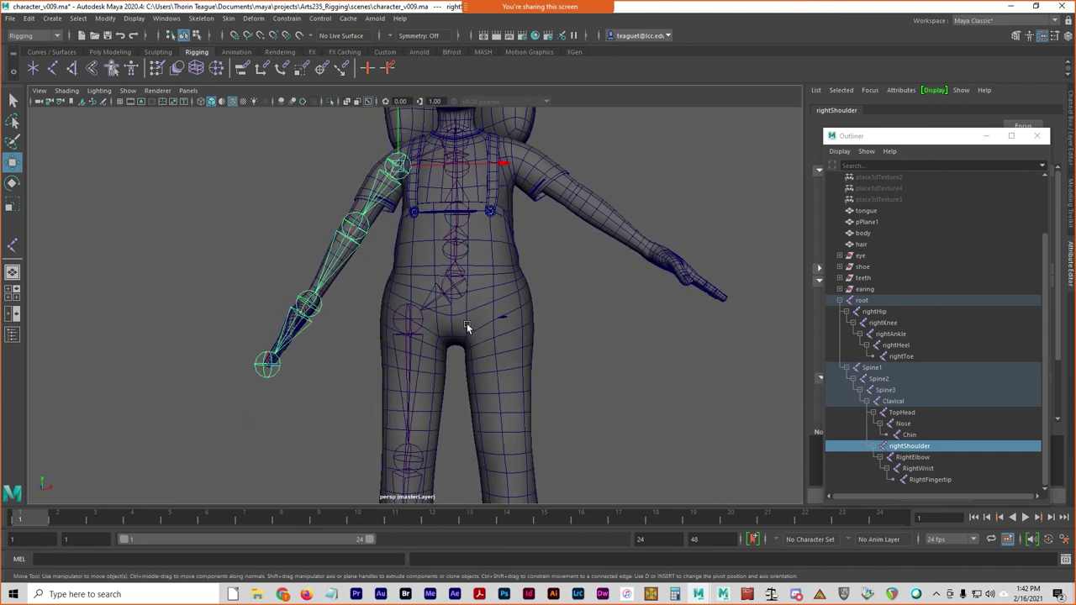
{"action": "key", "text": "q"}
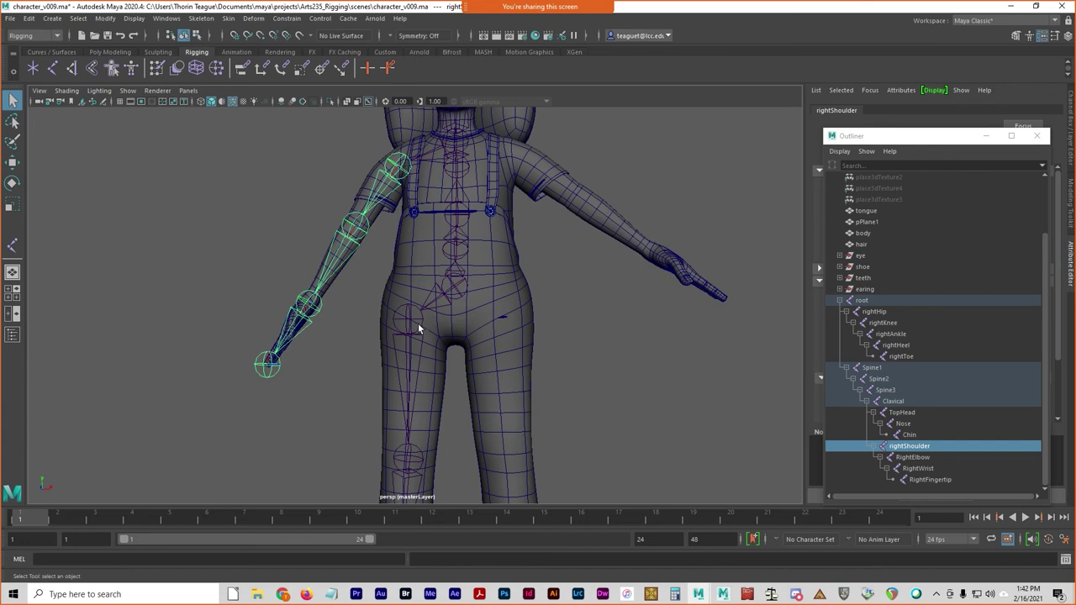
{"action": "left_click", "coordinate": [418, 324], "text": "shift"}
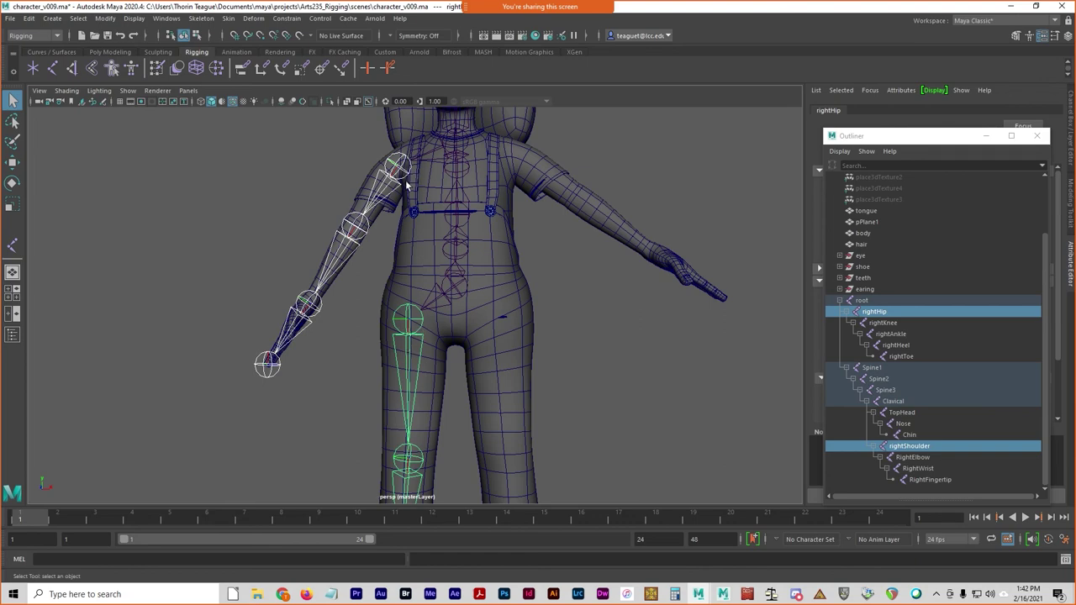
{"action": "left_click_drag", "start_coordinate": [643, 301], "coordinate": [505, 298], "text": "alt"}
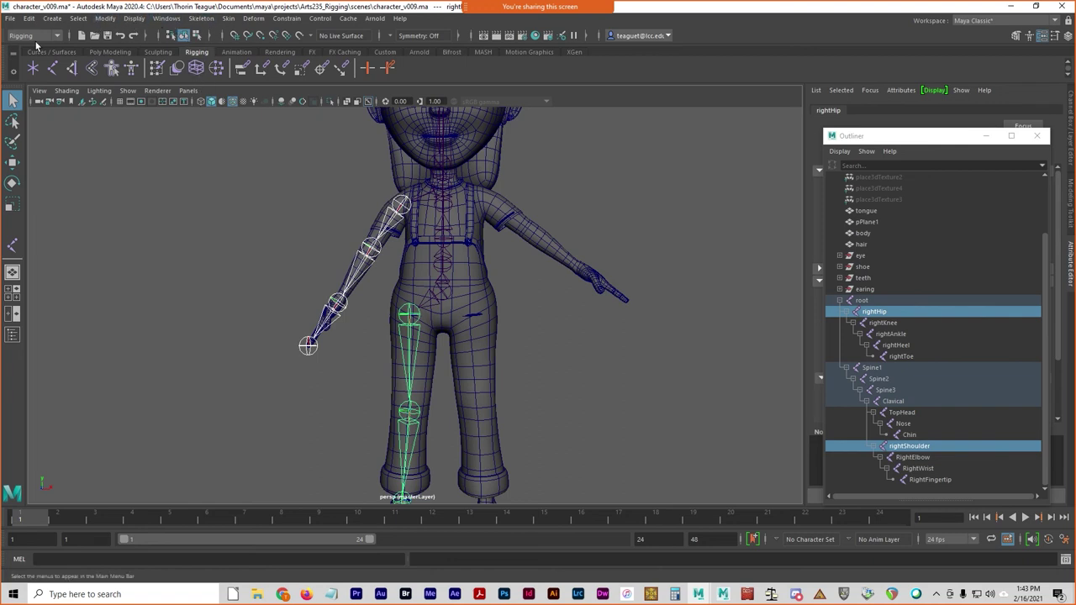
Reset the Mirror Joints options, choose mirroring across YZ with the Behavior function, and try to mirror both selected joints
{"action": "left_click", "coordinate": [203, 19]}
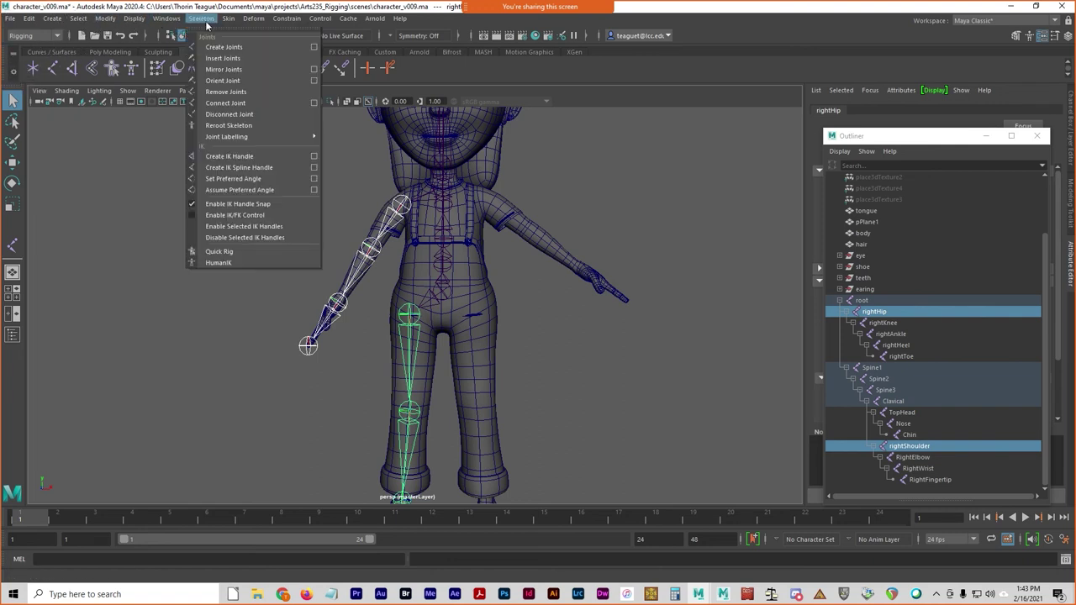
{"action": "left_click", "coordinate": [315, 69]}
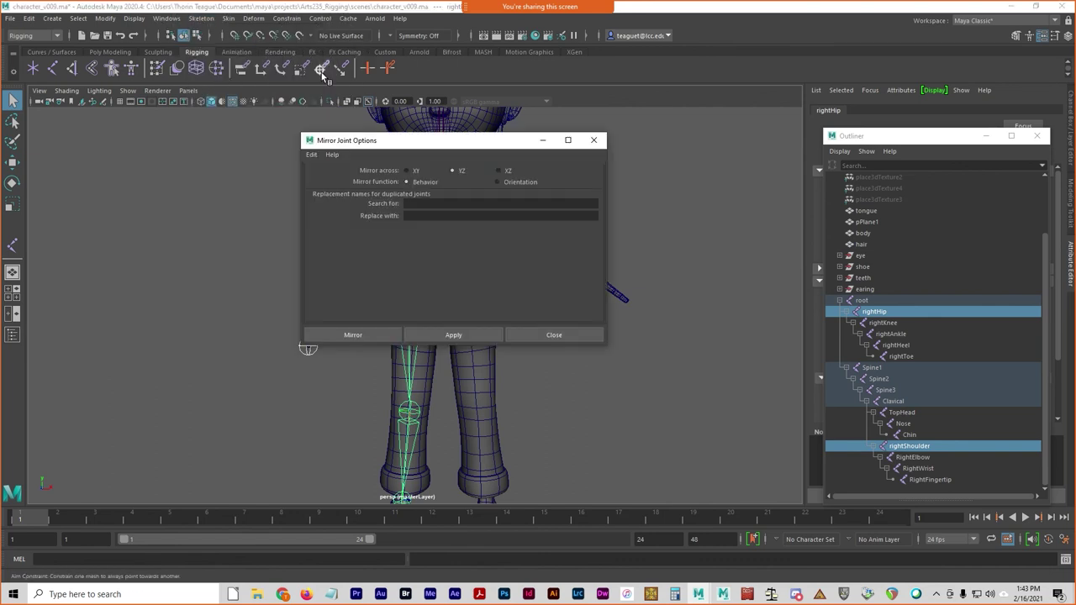
{"action": "left_click", "coordinate": [311, 155]}
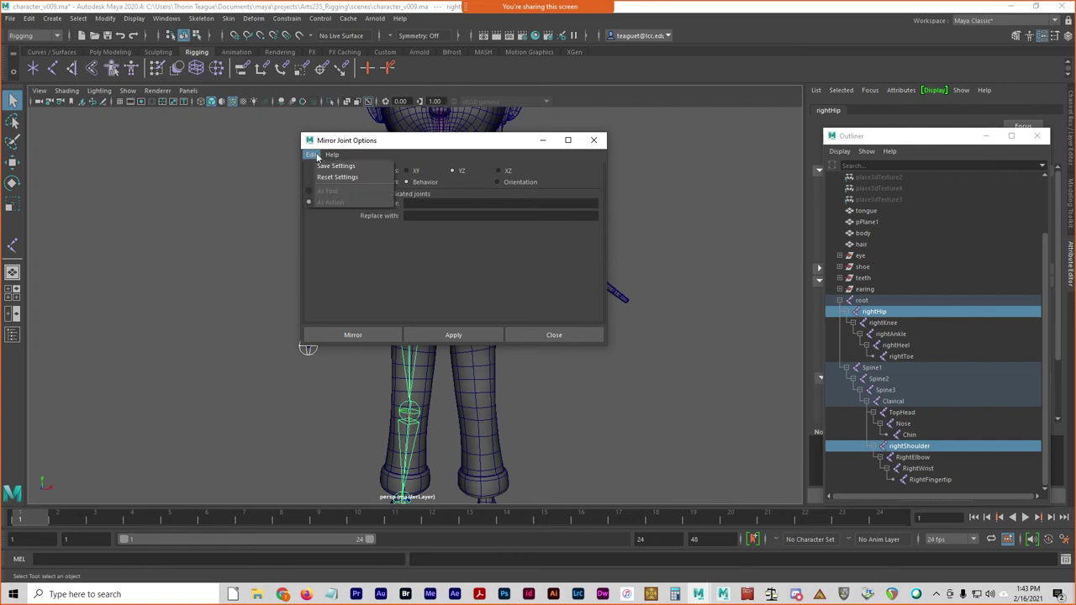
{"action": "left_click", "coordinate": [335, 180]}
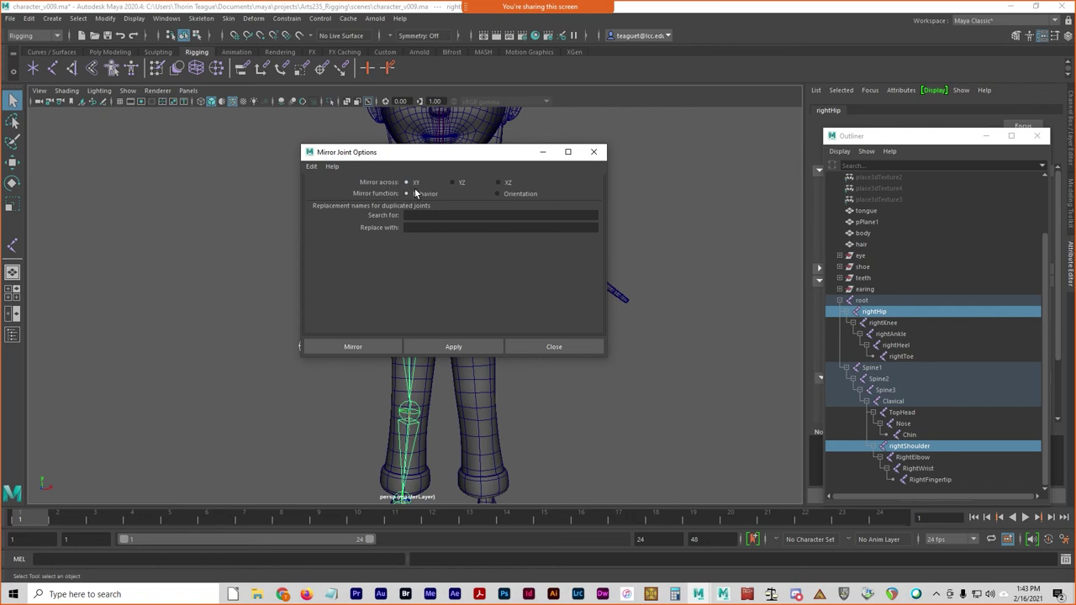
{"action": "left_click_drag", "start_coordinate": [422, 159], "coordinate": [272, 139]}
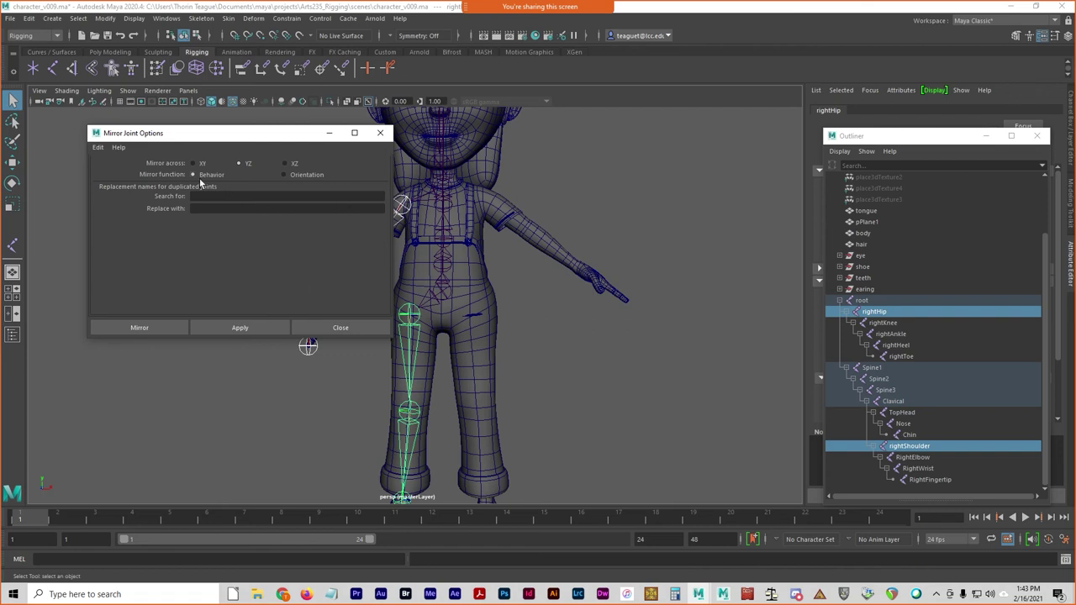
{"action": "left_click", "coordinate": [161, 329]}
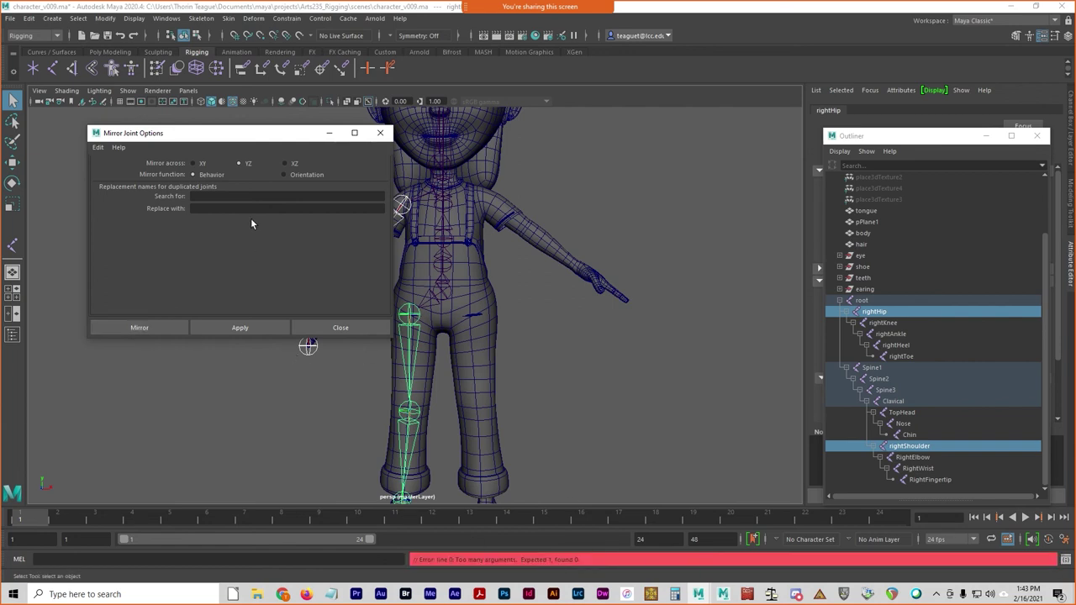
Mirror the rightShoulder chain alone across YZ and rotate the mirrored chain about 22.9° in Z to fit the left arm
{"action": "left_click_drag", "start_coordinate": [297, 133], "coordinate": [202, 135]}
{"action": "left_click", "coordinate": [395, 220]}
{"action": "left_click", "coordinate": [68, 326]}
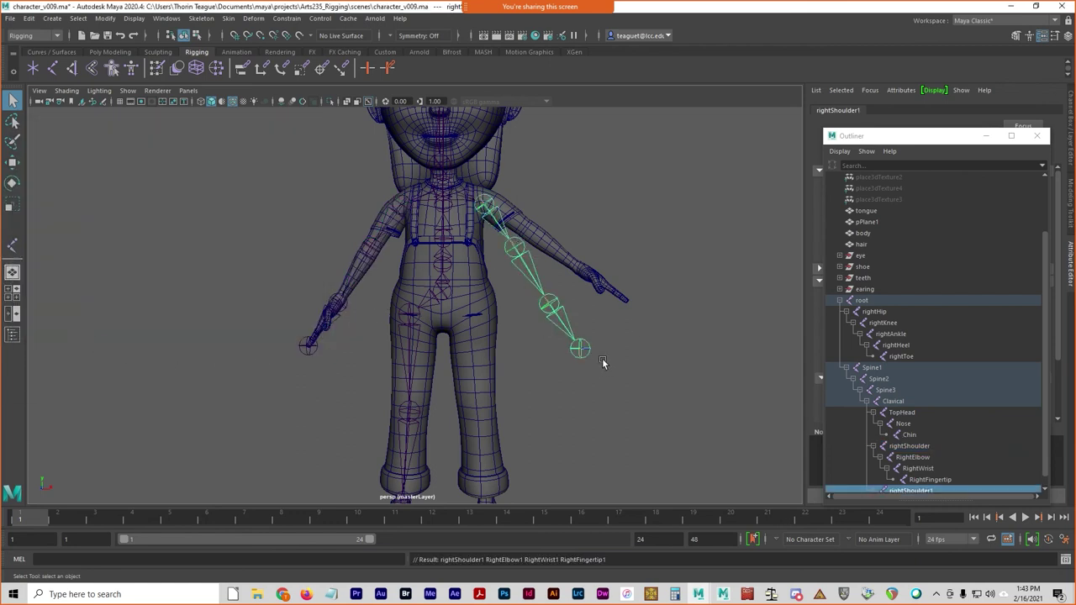
{"action": "key", "text": "e"}
{"action": "left_click_drag", "start_coordinate": [568, 276], "coordinate": [620, 253]}
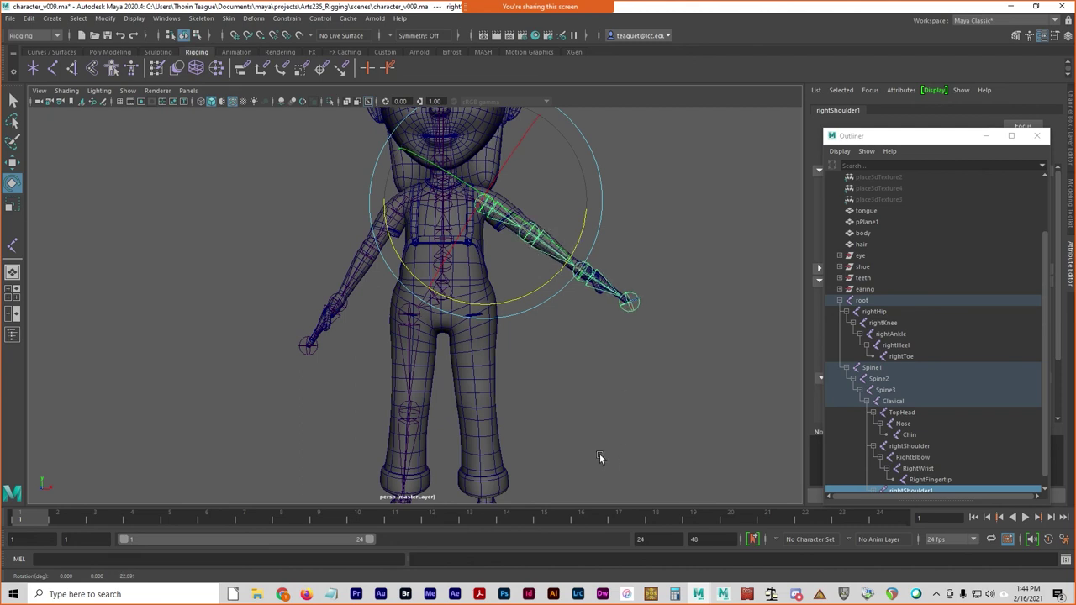
Mirror the rightHip joint chain into the left leg with the same mirror settings and check the legs down to the feet
{"action": "left_click", "coordinate": [417, 318]}
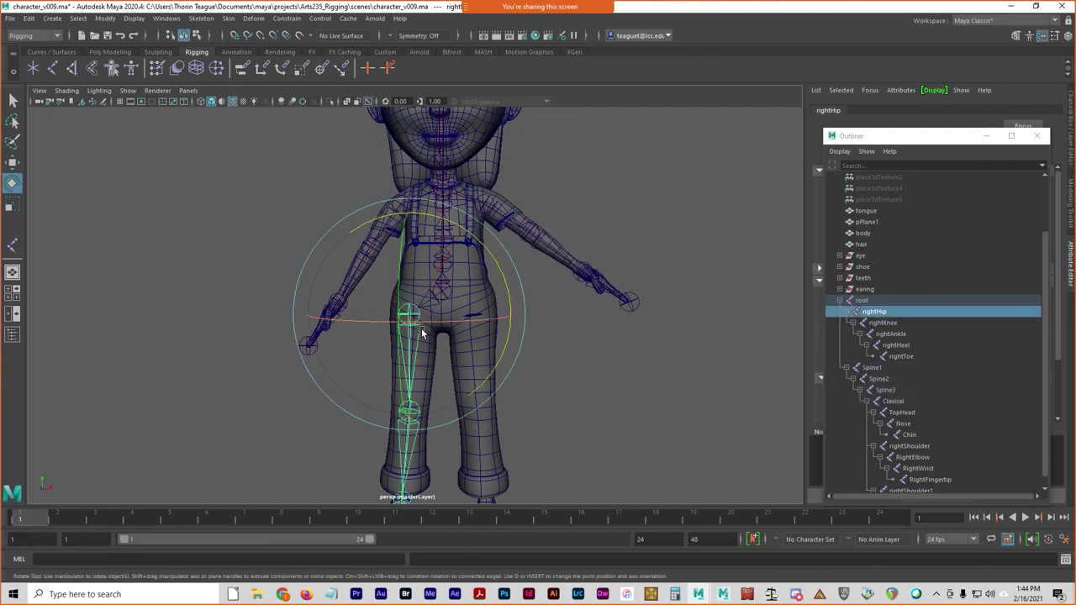
{"action": "key", "text": "q"}
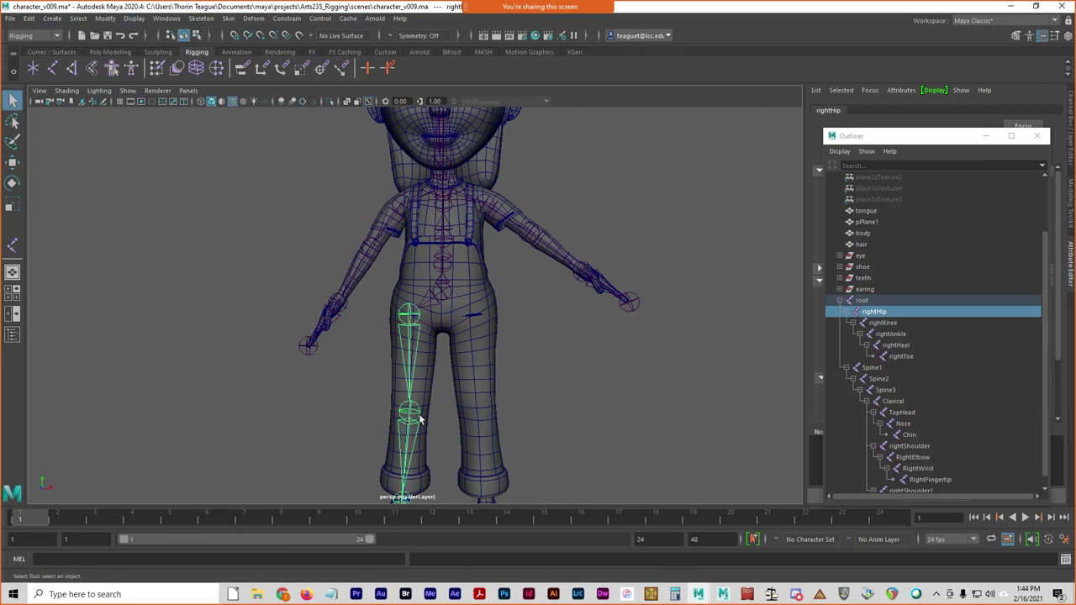
{"action": "left_click", "coordinate": [199, 18]}
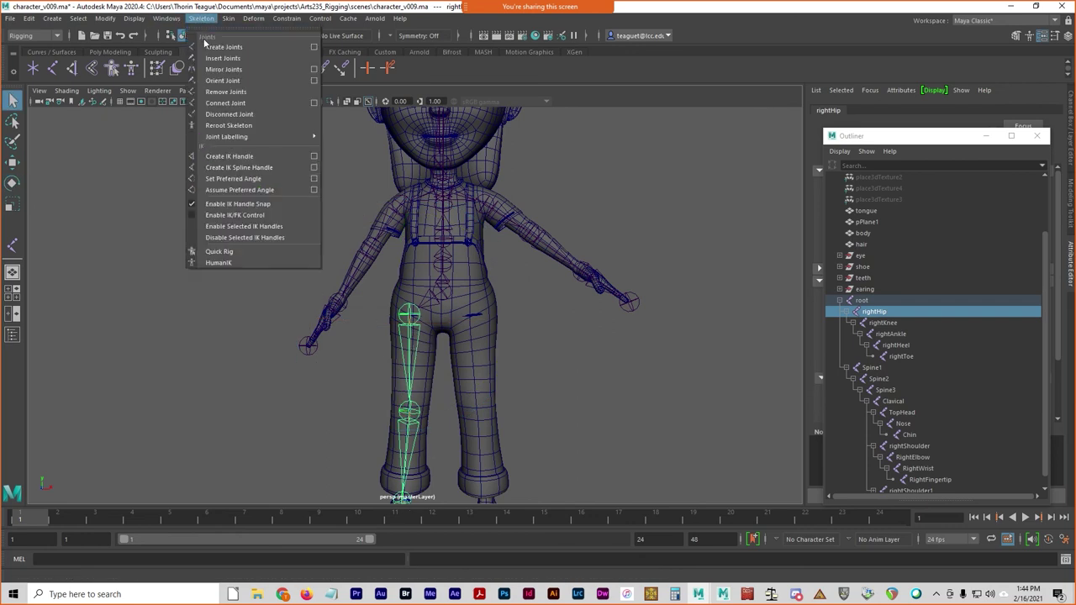
{"action": "left_click", "coordinate": [224, 68]}
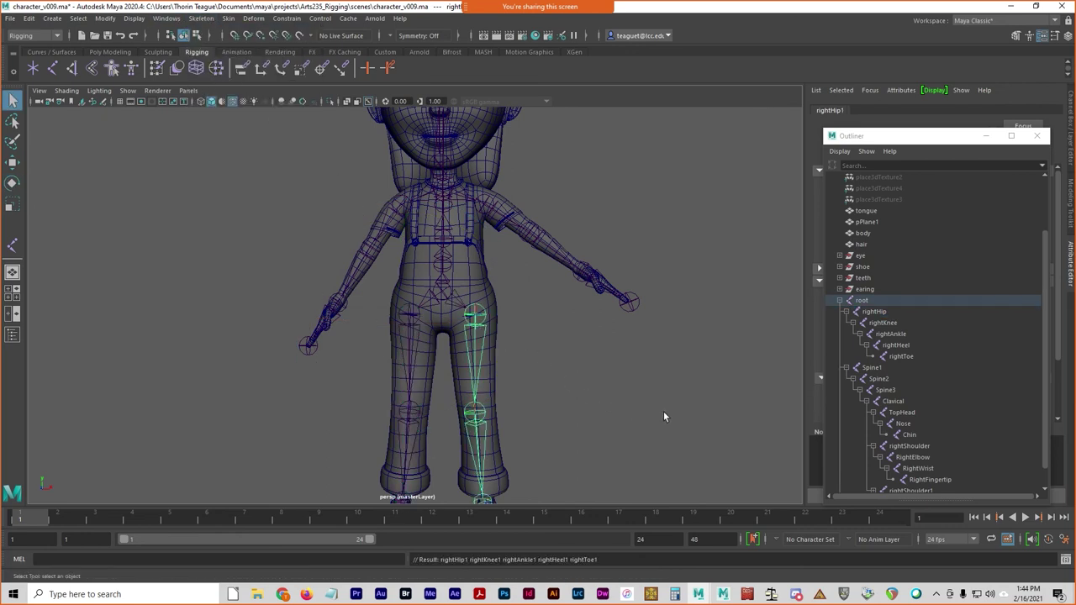
{"action": "middle_click_drag", "start_coordinate": [519, 437], "coordinate": [557, 310], "text": "alt"}
{"action": "left_click_drag", "start_coordinate": [602, 323], "coordinate": [542, 387], "text": "alt"}
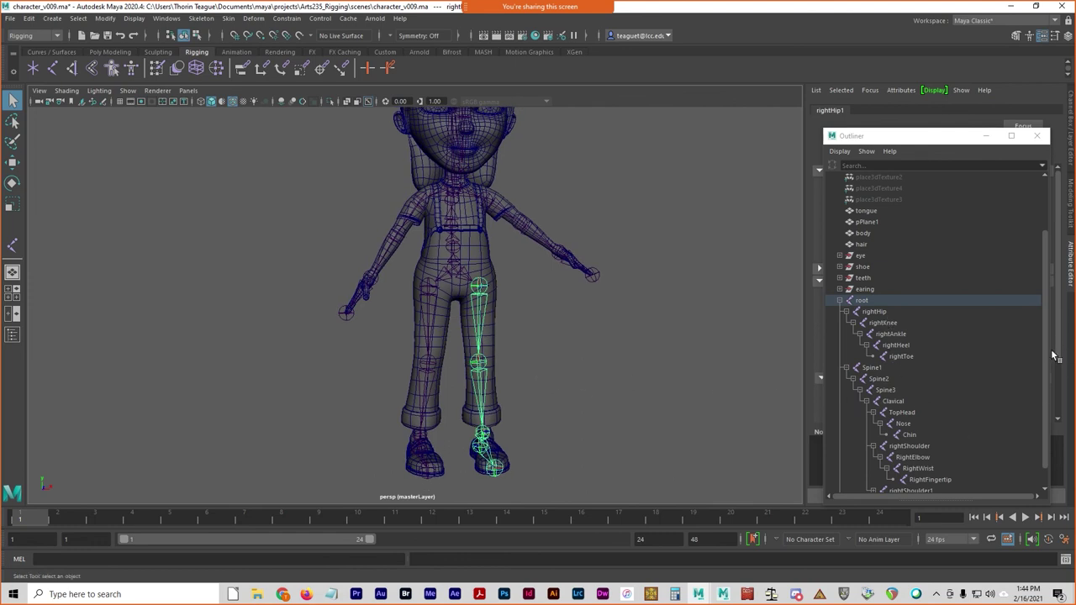
Expand the mirrored rightHip1 joint chain in the Outliner down to rightToe1
{"action": "left_click_drag", "start_coordinate": [1046, 357], "coordinate": [1060, 398]}
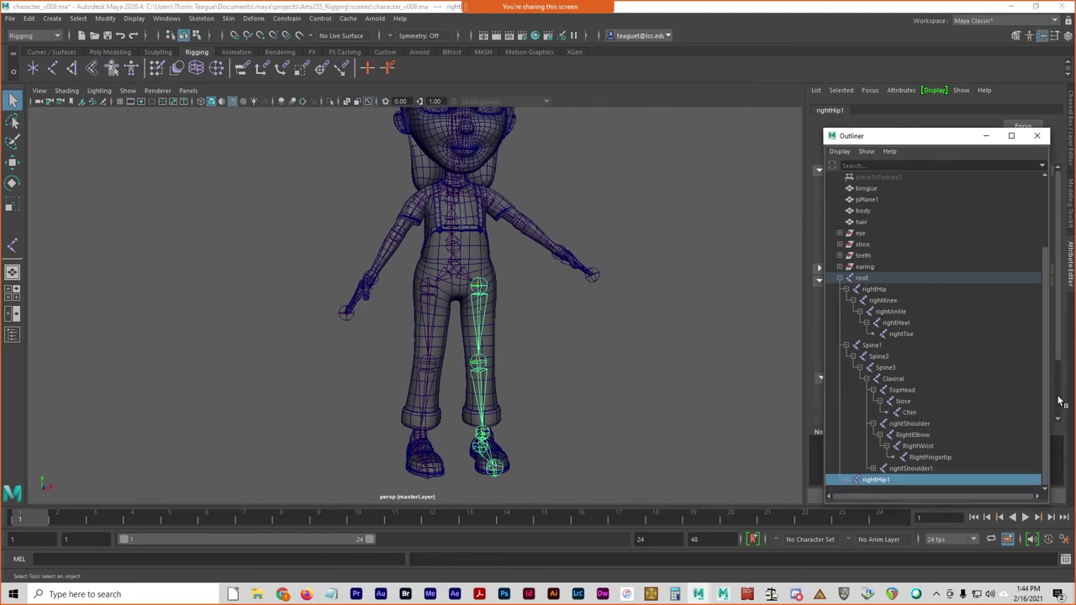
{"action": "left_click", "coordinate": [851, 483]}
{"action": "left_click_drag", "start_coordinate": [918, 137], "coordinate": [183, 134]}
{"action": "scroll", "coordinate": [171, 447], "scroll_direction": "down", "scroll_amount": 1}
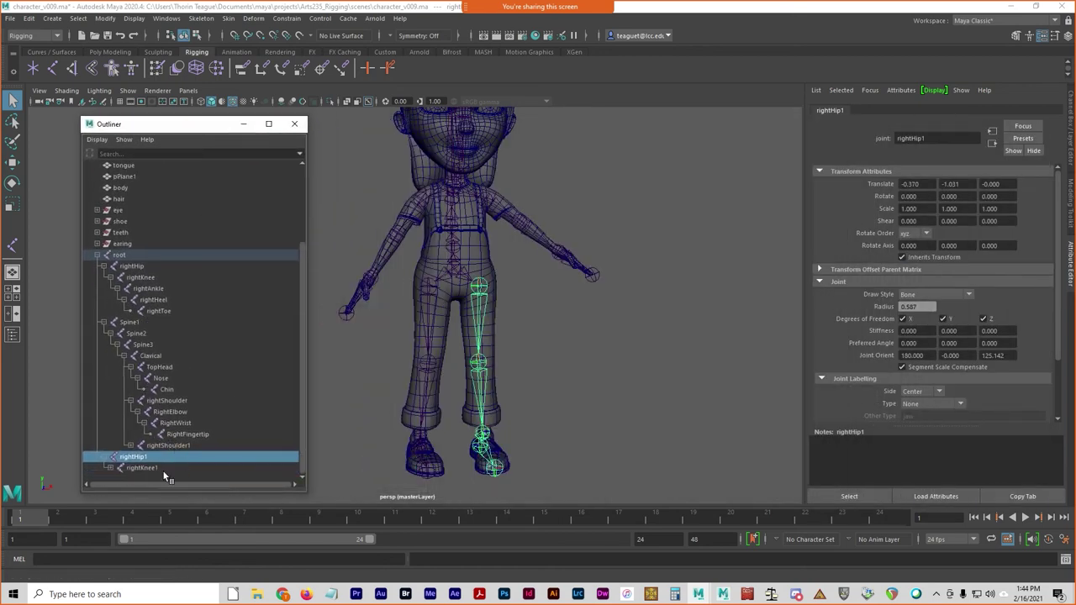
{"action": "left_click", "coordinate": [109, 467]}
{"action": "scroll", "coordinate": [117, 479], "scroll_direction": "down", "scroll_amount": 1}
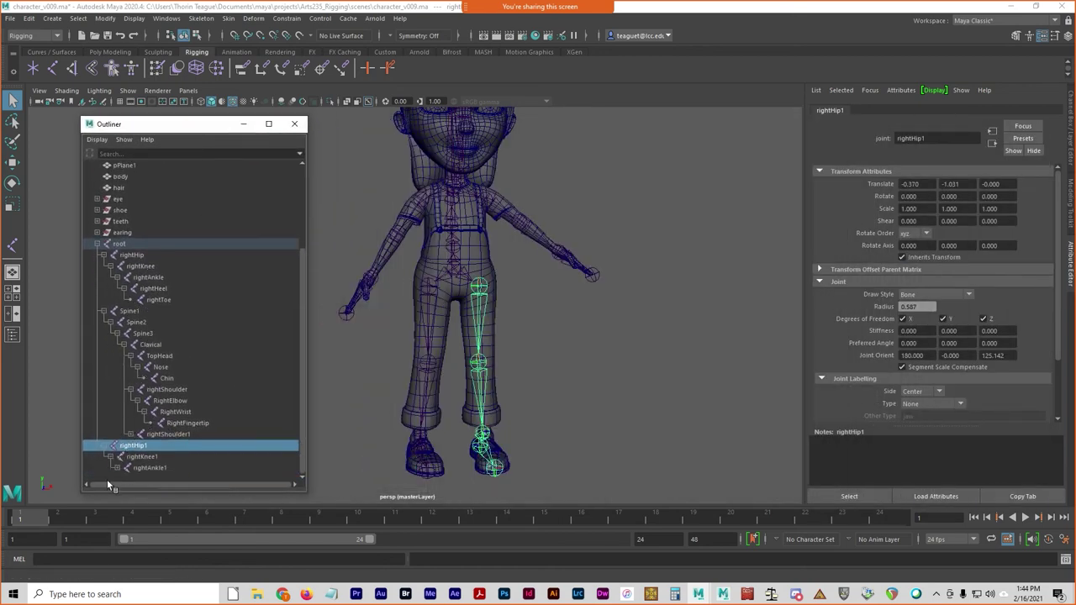
{"action": "left_click", "coordinate": [117, 468]}
{"action": "scroll", "coordinate": [127, 476], "scroll_direction": "down", "scroll_amount": 1}
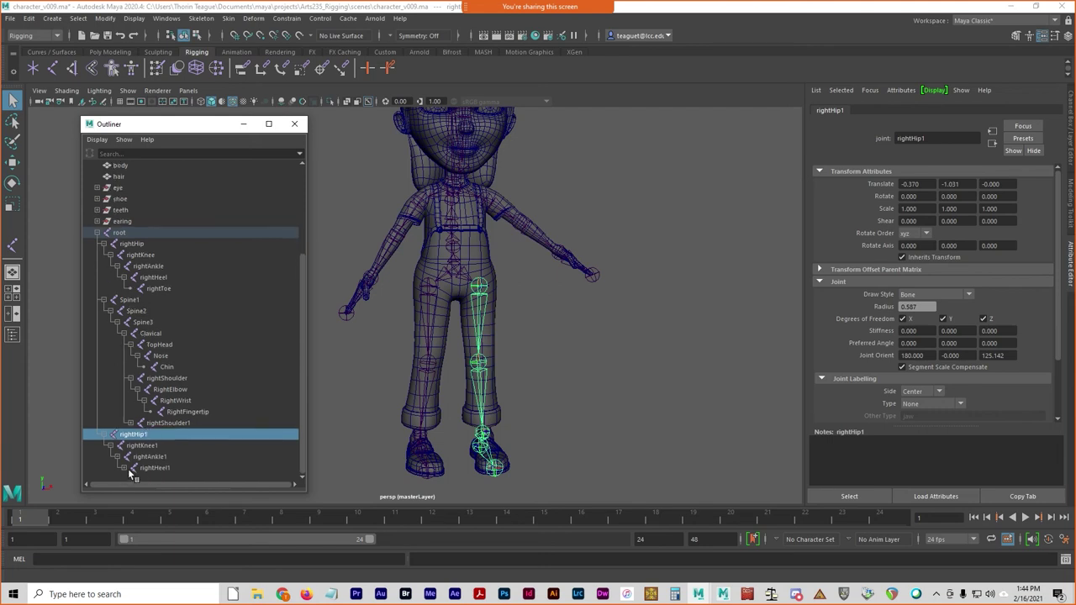
{"action": "left_click", "coordinate": [123, 467]}
{"action": "scroll", "coordinate": [130, 475], "scroll_direction": "down", "scroll_amount": 1}
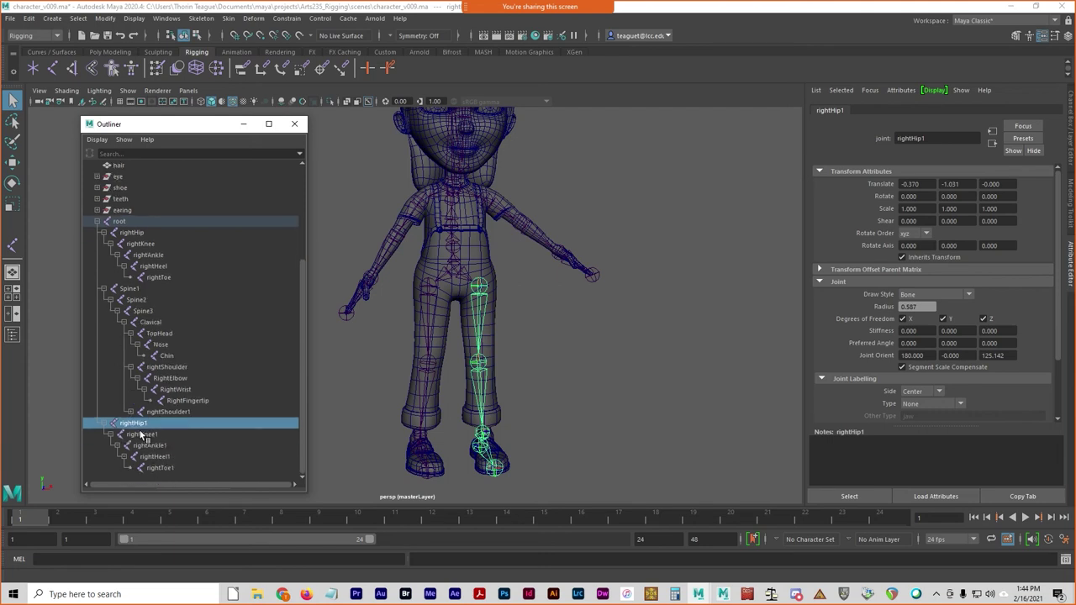
Rename the mirrored hip joint rightHip1 as leftHip
{"action": "double_click", "coordinate": [136, 423]}
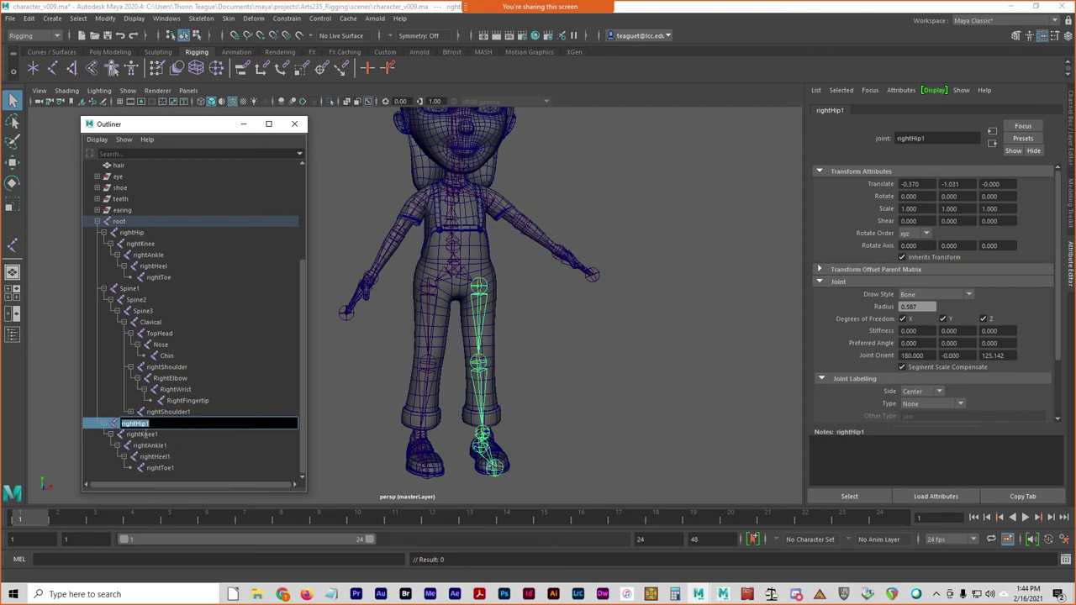
{"action": "left_click", "coordinate": [138, 424]}
{"action": "left_click_drag", "start_coordinate": [137, 424], "coordinate": [122, 424]}
{"action": "type", "text": "leftHip"}
{"action": "key", "text": "End"}
{"action": "key", "text": "BackSpace"}
{"action": "key", "text": "Return"}
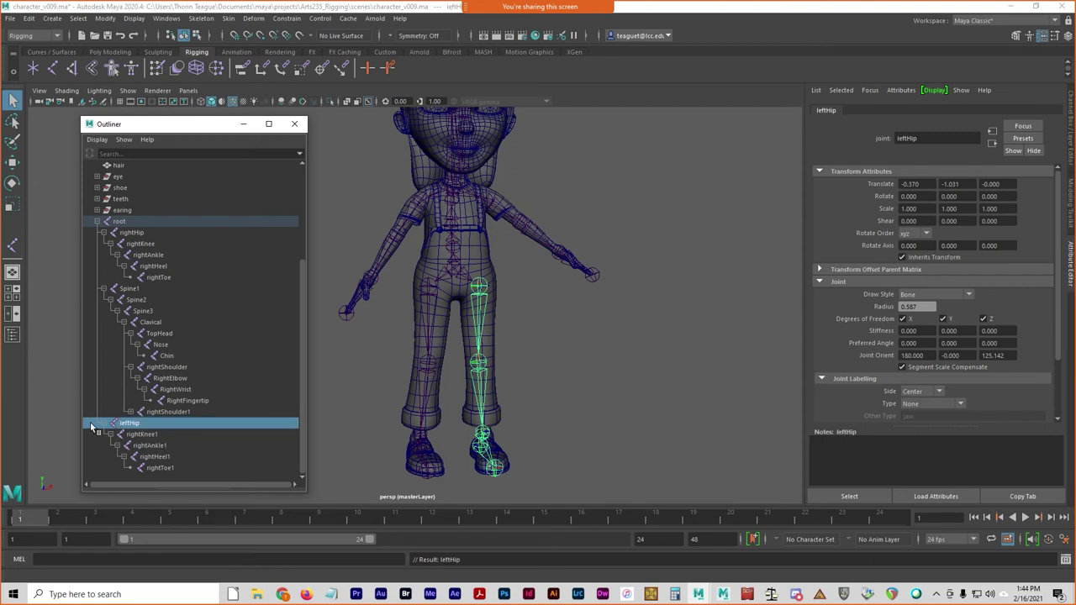
Rename the mirrored joints rightKnee1 as leftKnee and rightAnkle1 as leftAnkle
{"action": "left_click", "coordinate": [152, 435]}
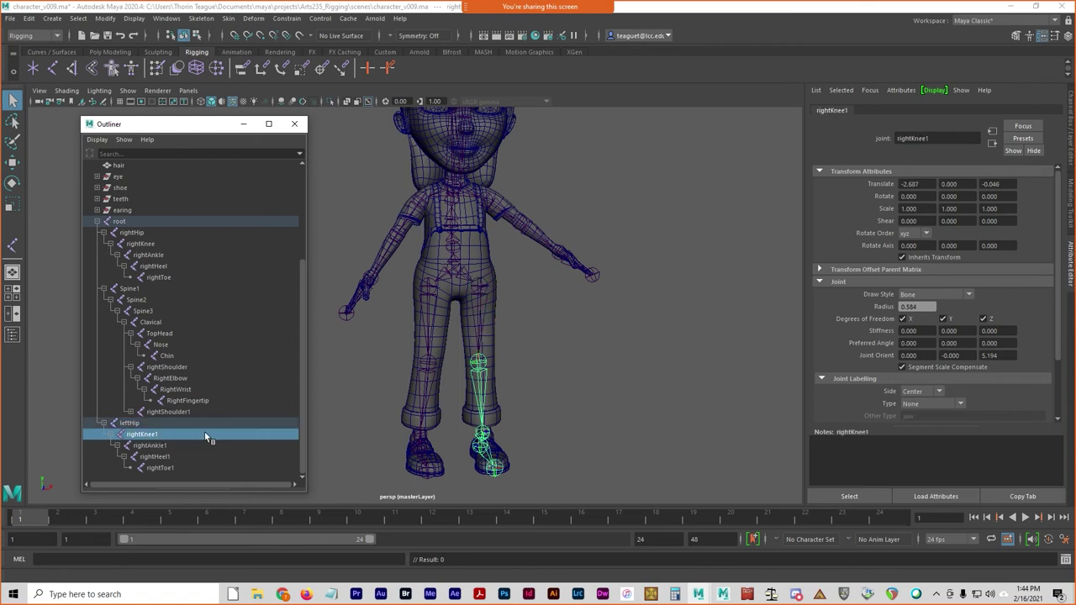
{"action": "double_click", "coordinate": [159, 436]}
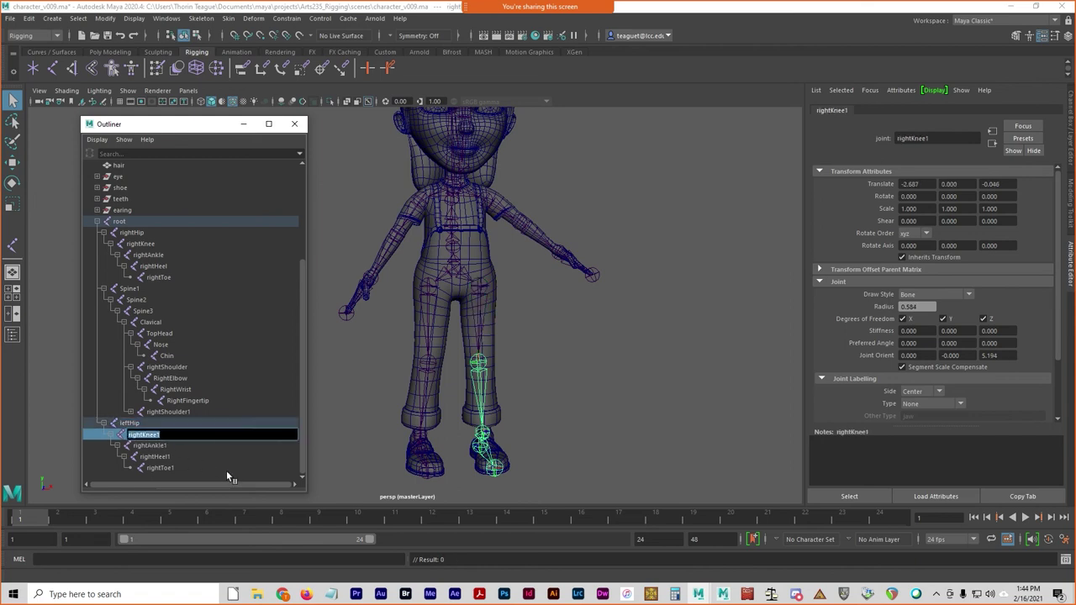
{"action": "type", "text": "leftKnee"}
{"action": "key", "text": "Return"}
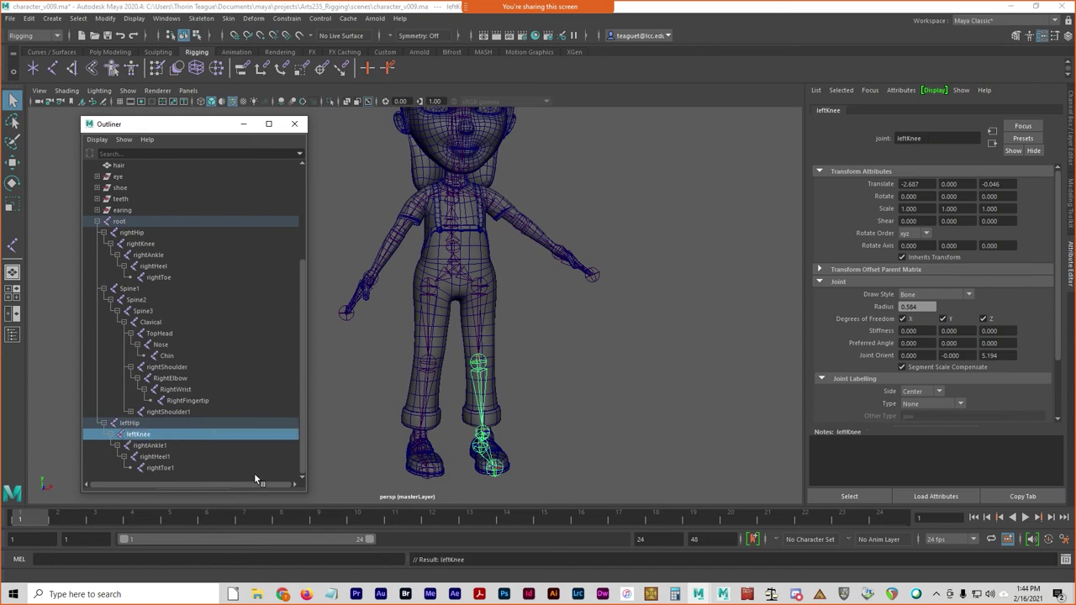
{"action": "key", "text": "Down"}
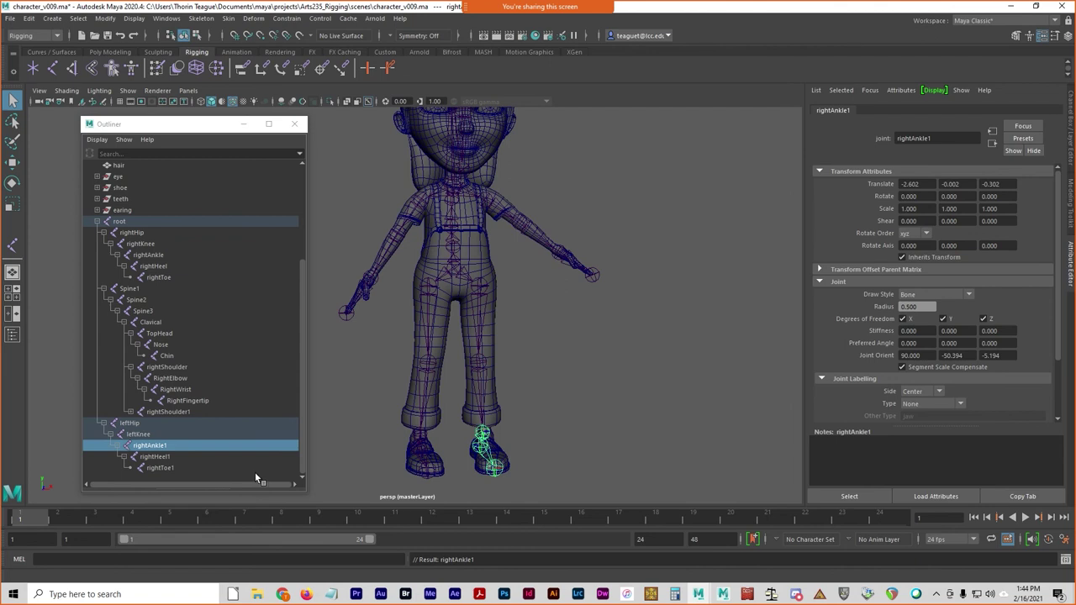
{"action": "double_click", "coordinate": [168, 448]}
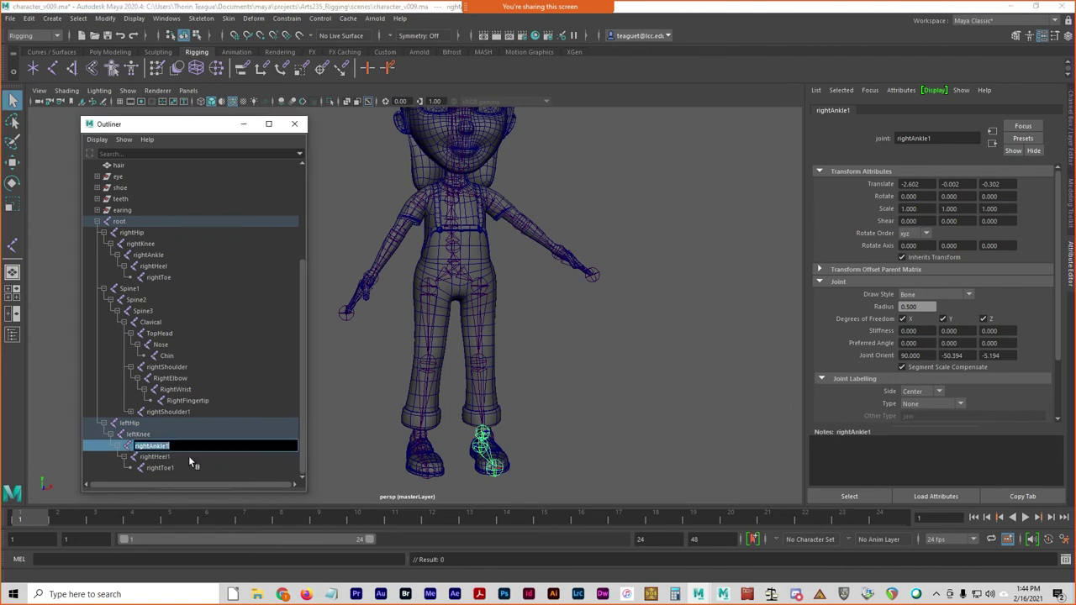
{"action": "type", "text": "leftAnkle"}
{"action": "key", "text": "Return"}
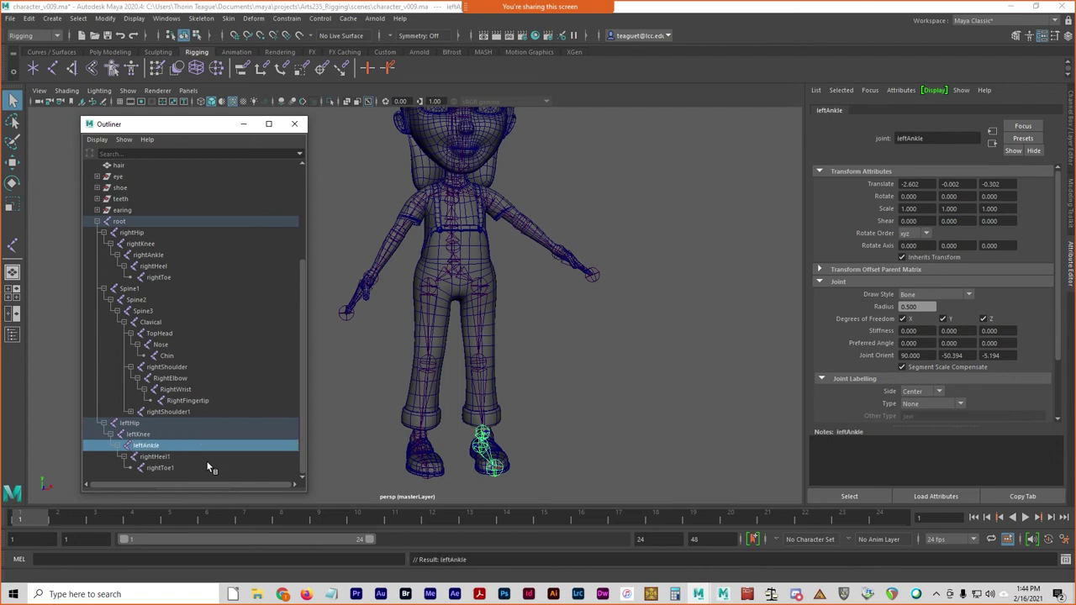
Rename the mirrored foot joints rightHeel1 as leftHeel and rightToe1 as leftToe
{"action": "left_click", "coordinate": [164, 460]}
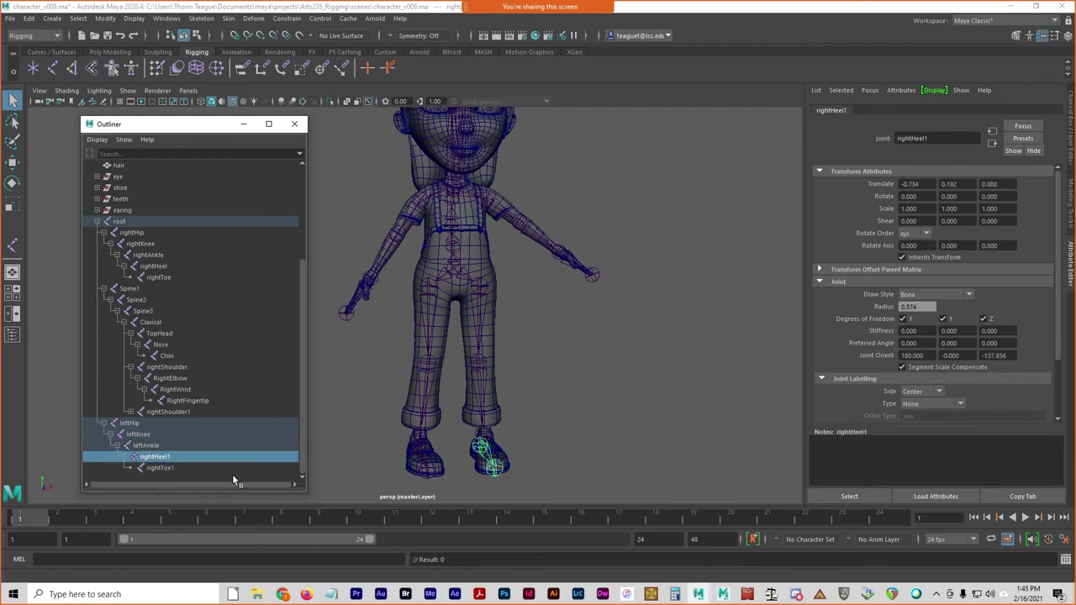
{"action": "double_click", "coordinate": [173, 462]}
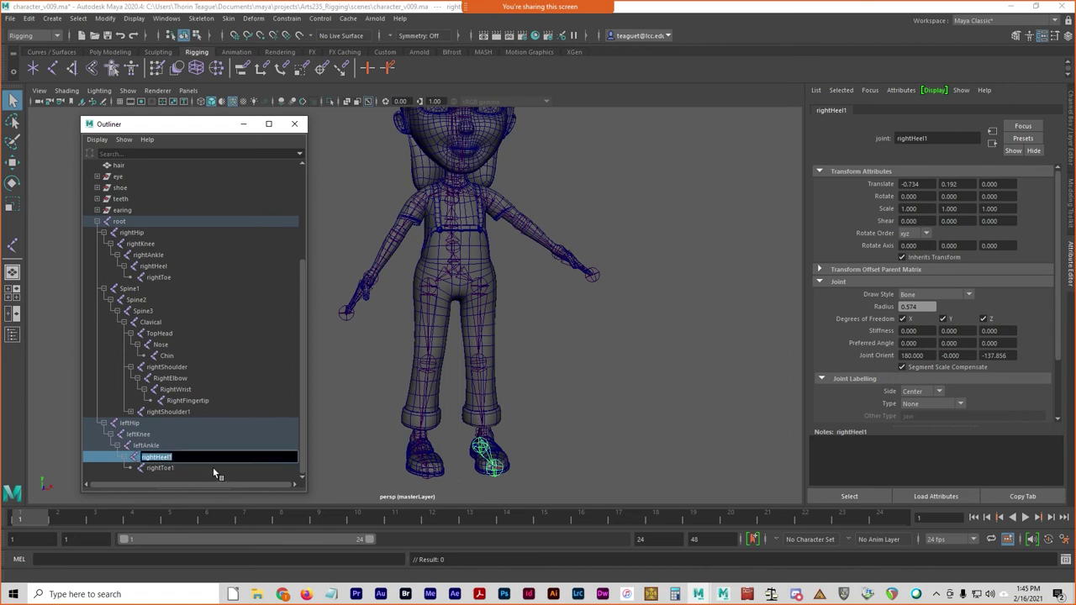
{"action": "type", "text": "leftHeel"}
{"action": "key", "text": "Return"}
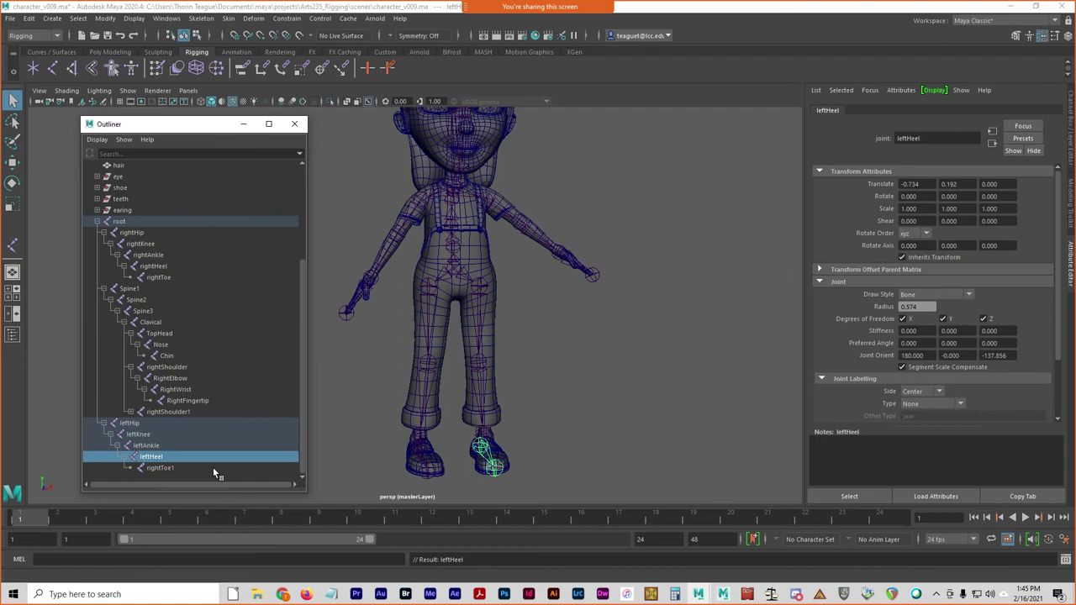
{"action": "left_click", "coordinate": [168, 468]}
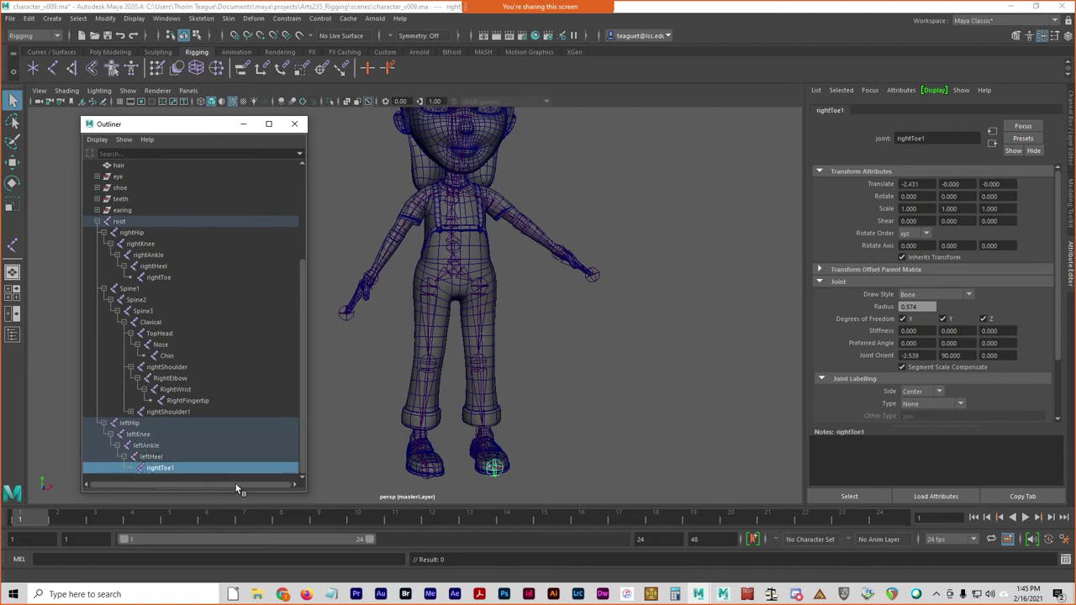
{"action": "double_click", "coordinate": [173, 471]}
{"action": "type", "text": "leftToe"}
{"action": "key", "text": "Return"}
Expand the mirrored arm's shoulder joint and rename rightShoulder1 as leftShoulder
{"action": "left_click", "coordinate": [496, 206]}
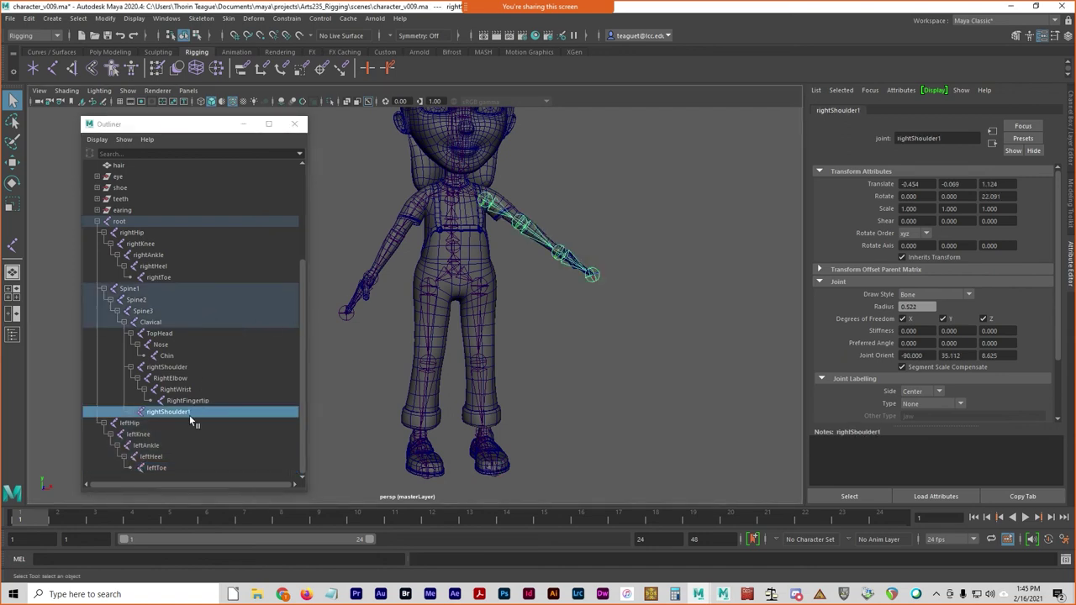
{"action": "left_click", "coordinate": [140, 416]}
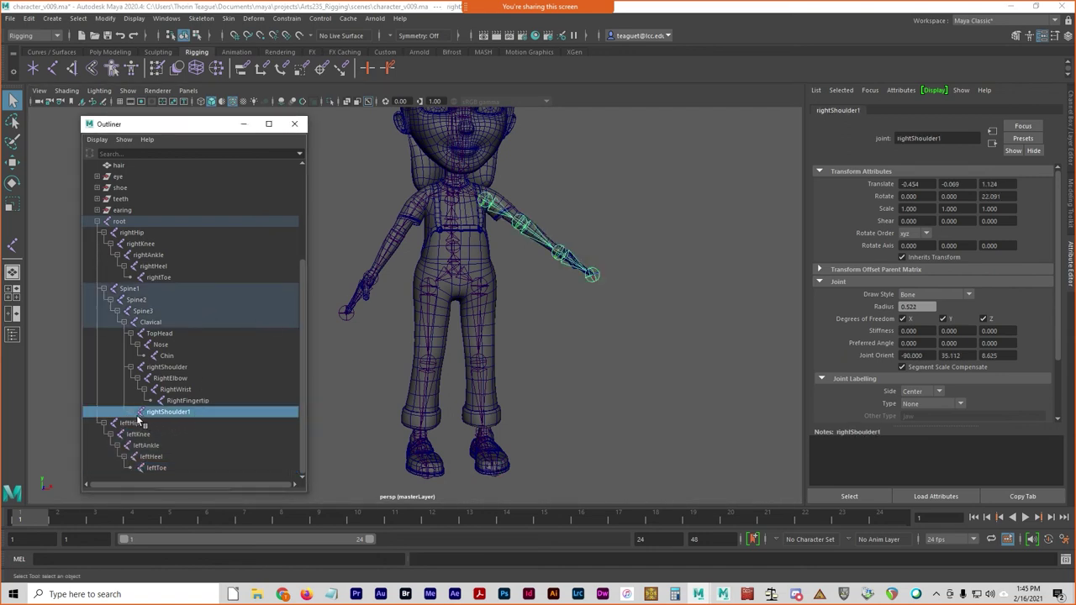
{"action": "double_click", "coordinate": [168, 414]}
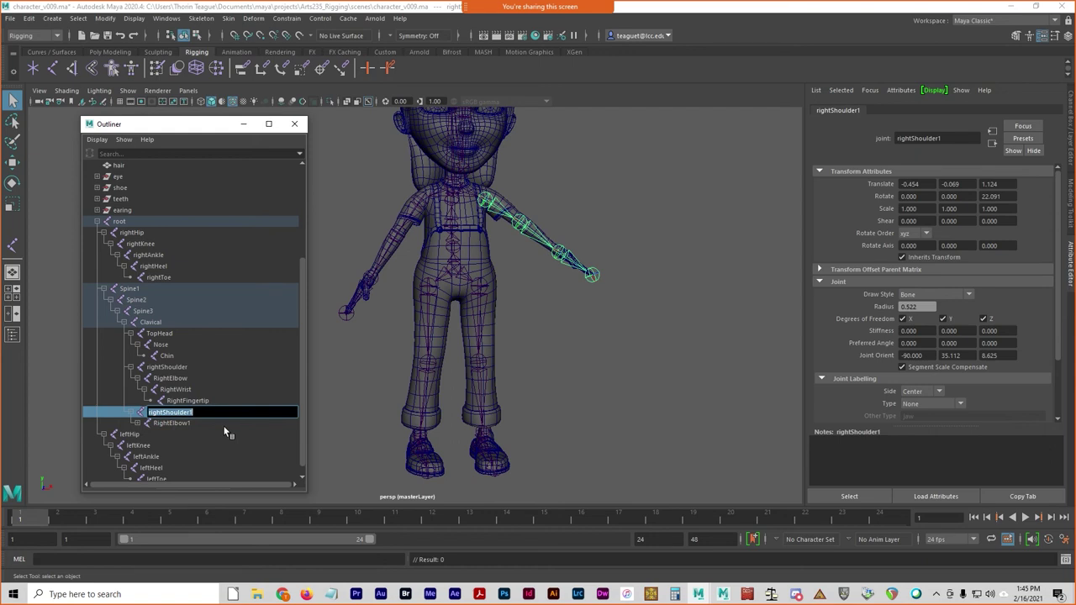
{"action": "type", "text": "lef"}
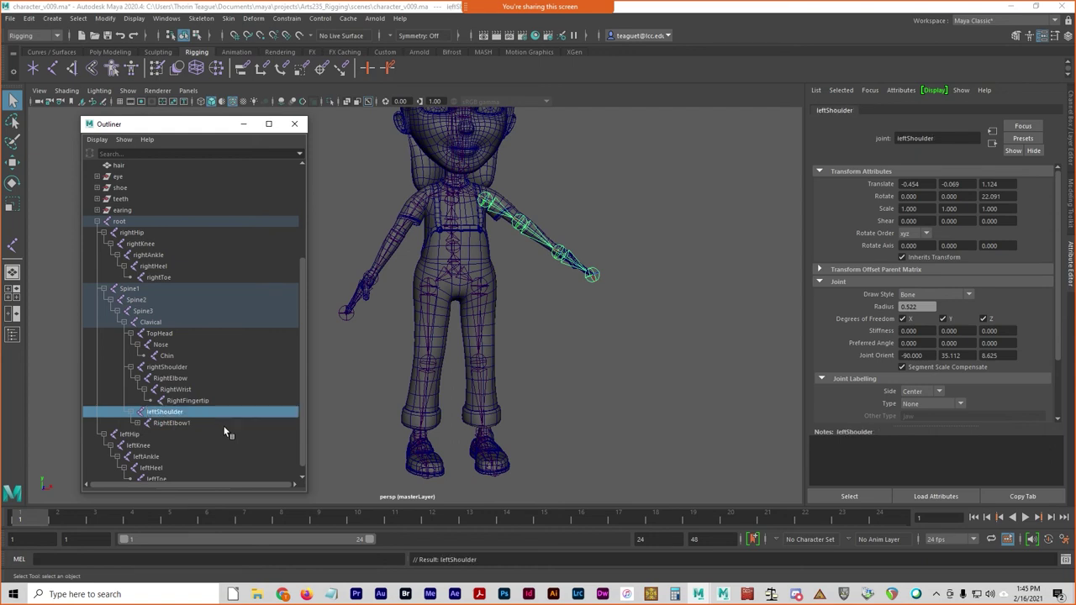
Expand the joints below leftShoulder down to the fingertip and rename RightElbow1 as lefttElbow
{"action": "left_click", "coordinate": [139, 423]}
{"action": "left_click", "coordinate": [144, 434]}
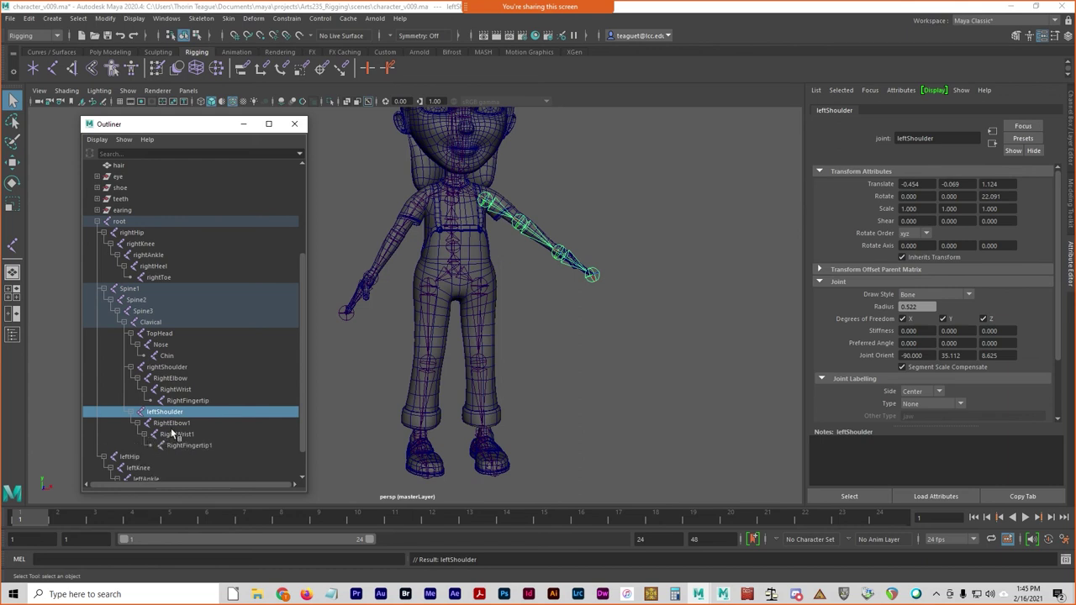
{"action": "double_click", "coordinate": [171, 426]}
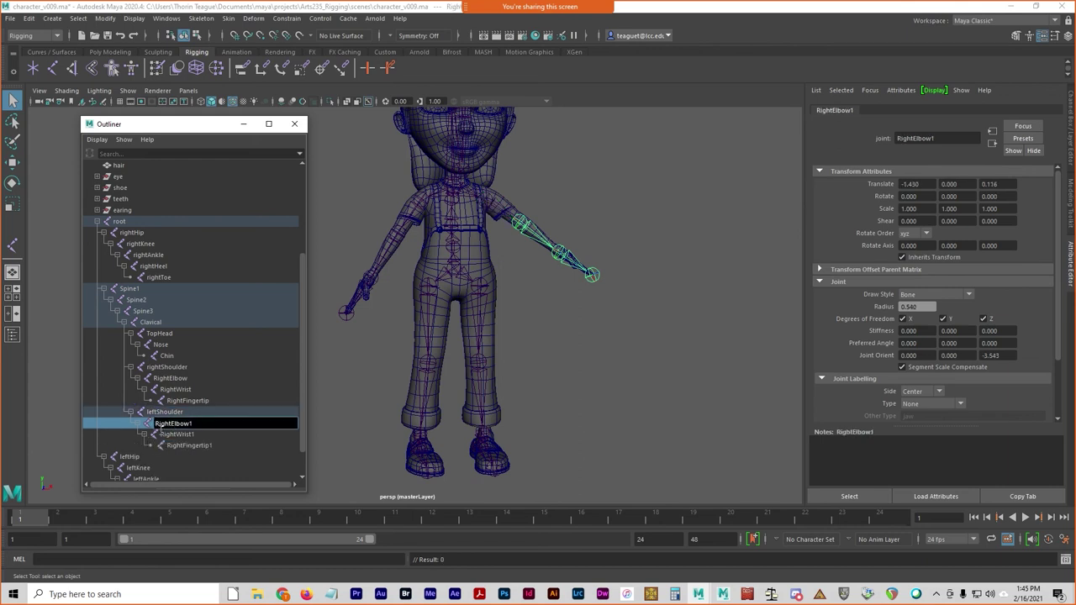
{"action": "left_click_drag", "start_coordinate": [155, 425], "coordinate": [170, 425]}
{"action": "type", "text": "left"}
{"action": "key", "text": "BackSpace"}
{"action": "key", "text": "Return"}
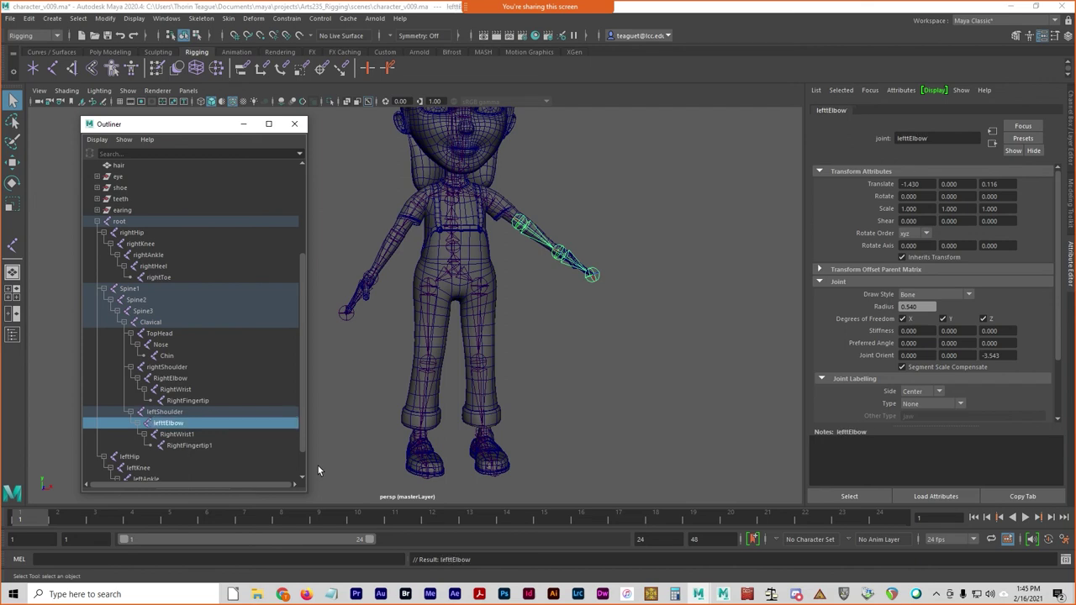
Rename the mirrored wrist joint RightWrist1 as lefttWrist, removing the trailing number
{"action": "double_click", "coordinate": [189, 439]}
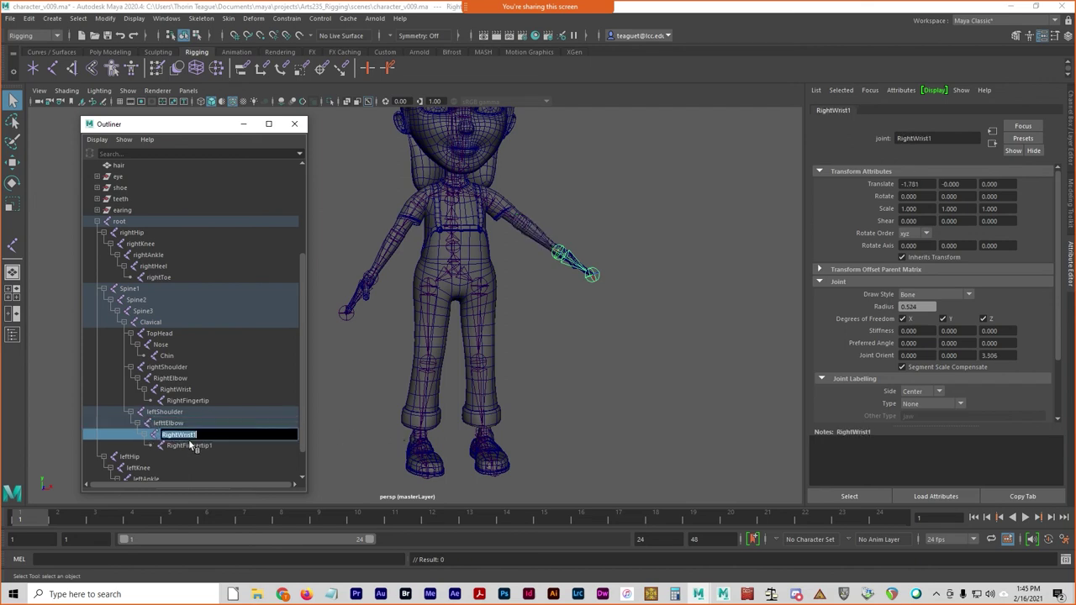
{"action": "left_click", "coordinate": [185, 438]}
{"action": "left_click_drag", "start_coordinate": [176, 438], "coordinate": [161, 439]}
{"action": "type", "text": "leftt"}
{"action": "key", "text": "Return"}
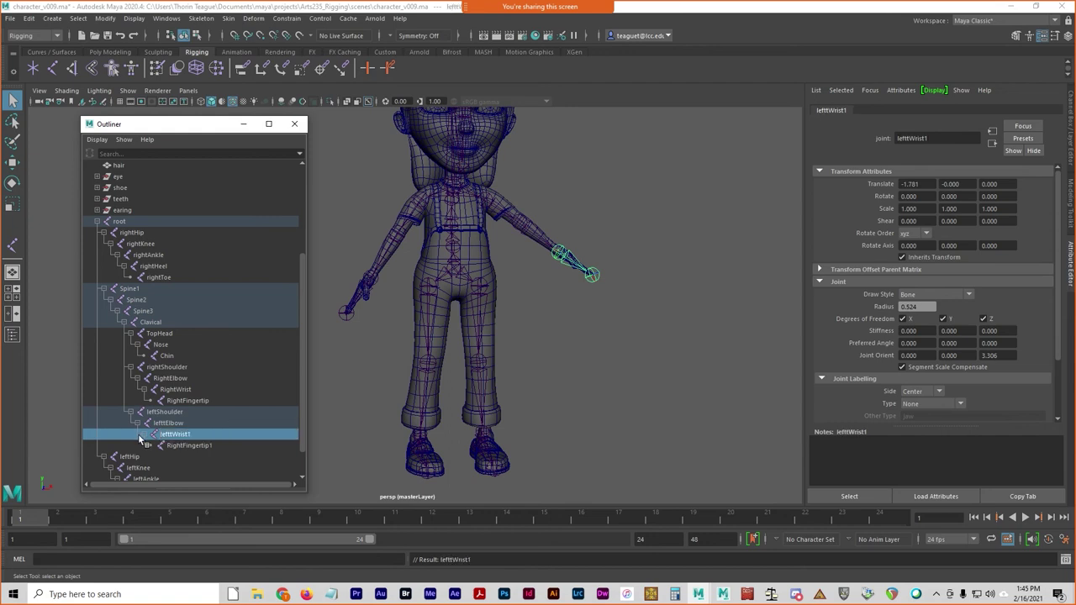
{"action": "double_click", "coordinate": [204, 439]}
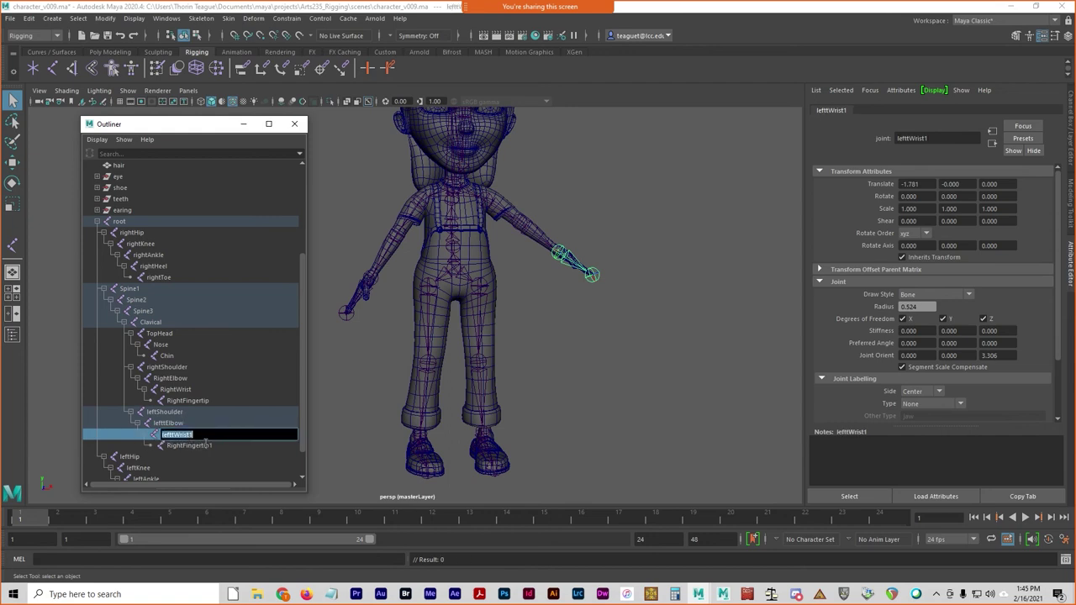
{"action": "left_click", "coordinate": [206, 439]}
Rename the mirrored fingertip joint RightFingertip1 as leftFingertip
{"action": "left_click", "coordinate": [191, 450]}
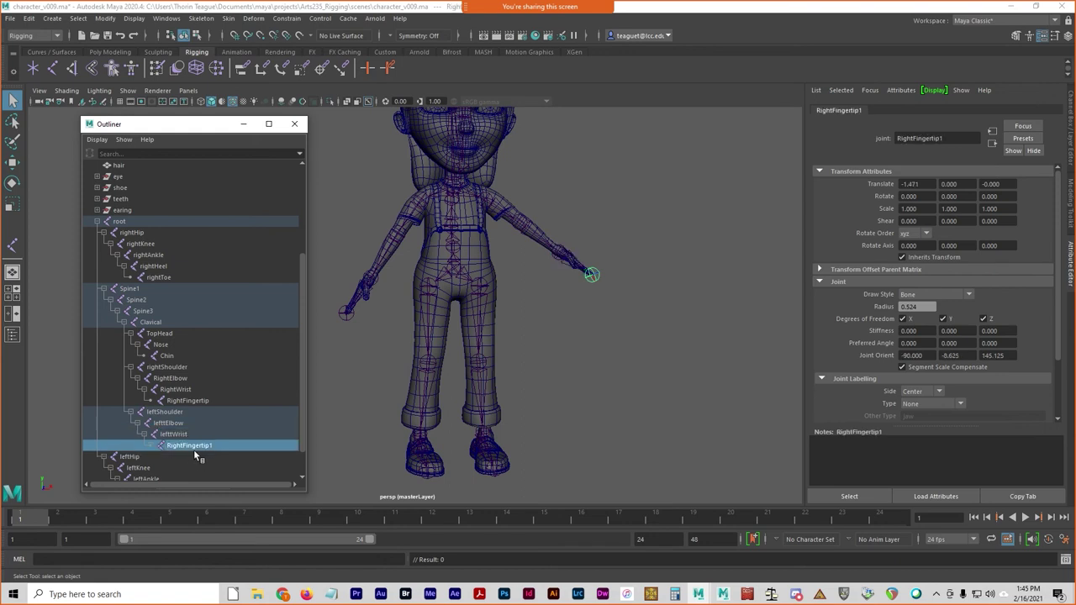
{"action": "double_click", "coordinate": [185, 449]}
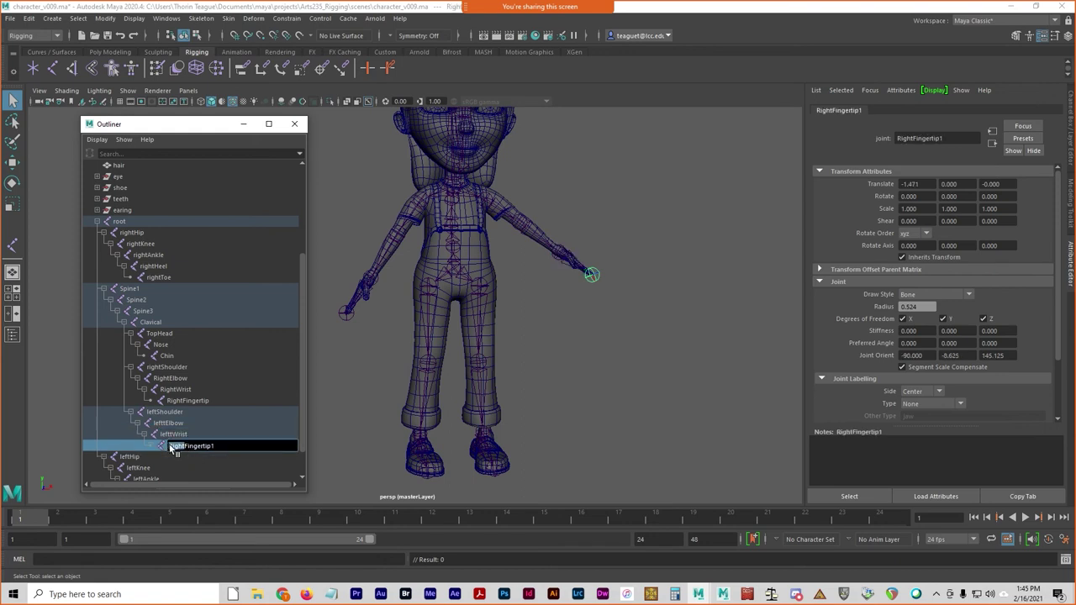
{"action": "type", "text": "left"}
{"action": "key", "text": "End"}
{"action": "key", "text": "BackSpace"}
{"action": "key", "text": "Return"}
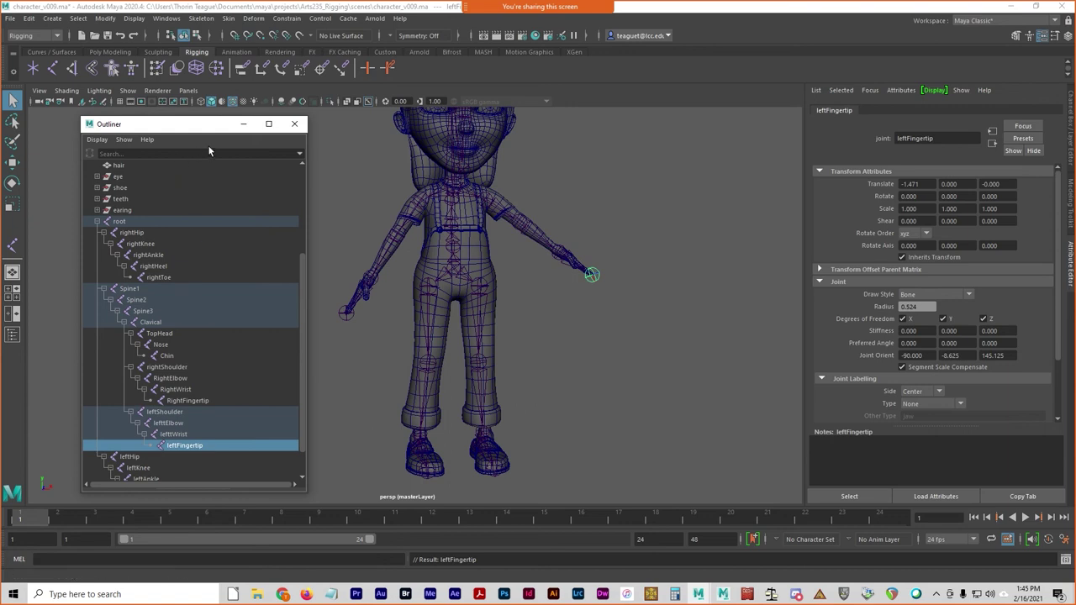
{"action": "left_click_drag", "start_coordinate": [199, 130], "coordinate": [168, 113]}
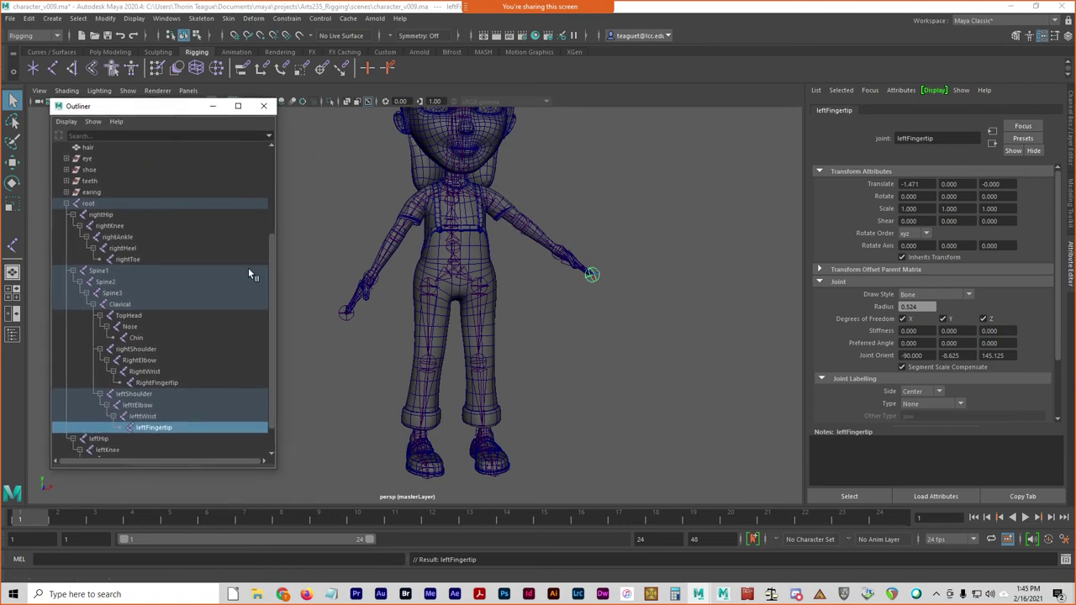
{"action": "left_click_drag", "start_coordinate": [272, 262], "coordinate": [275, 306]}
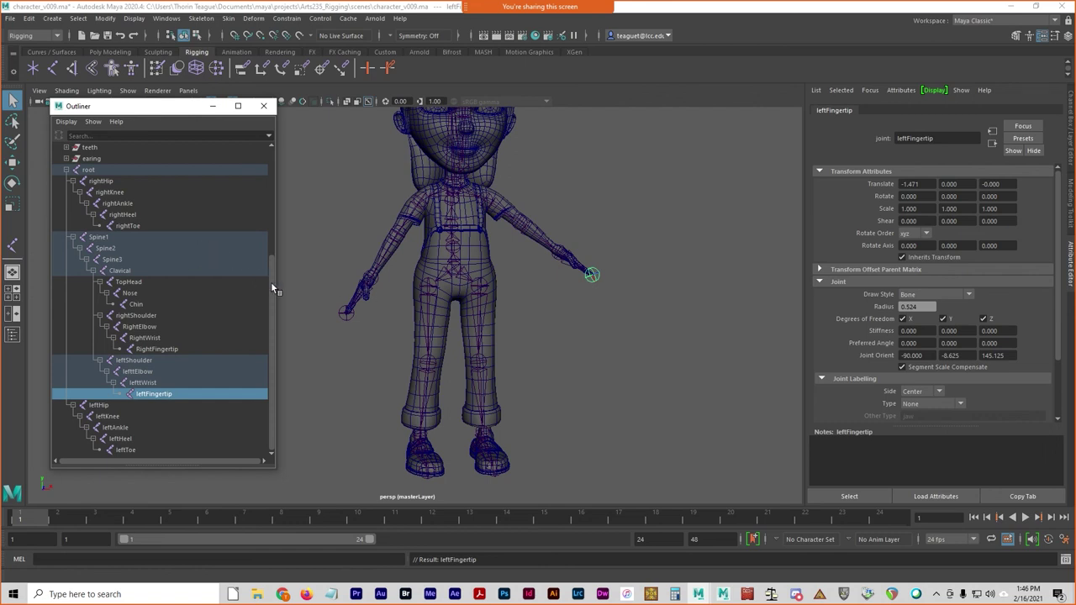
Try selecting all the character geometry in the Outliner, from the shirt group and tongue through earing
{"action": "left_click_drag", "start_coordinate": [272, 286], "coordinate": [282, 226]}
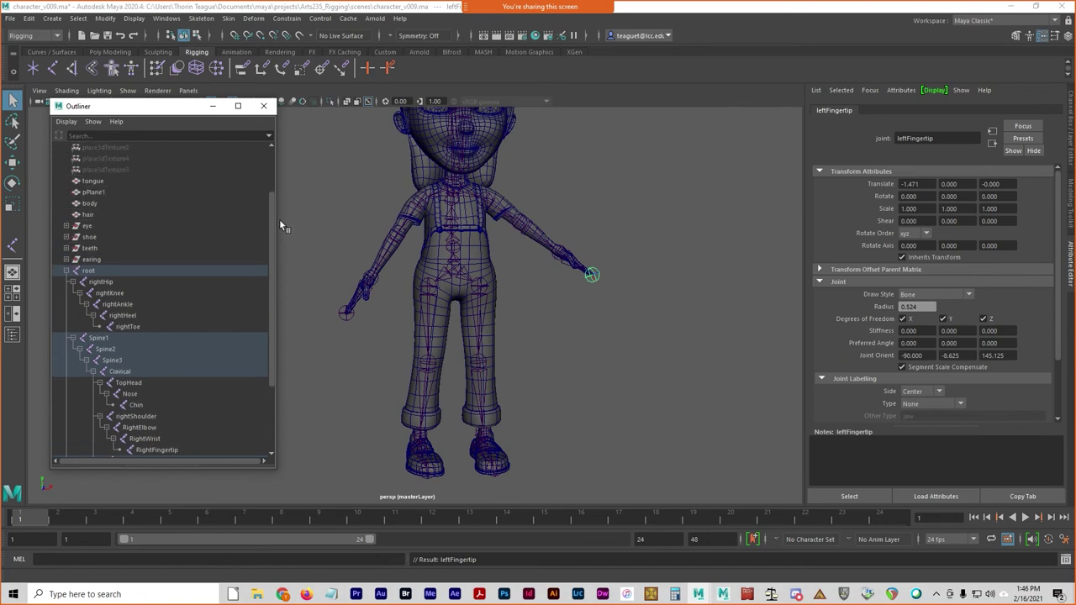
{"action": "left_click", "coordinate": [469, 254]}
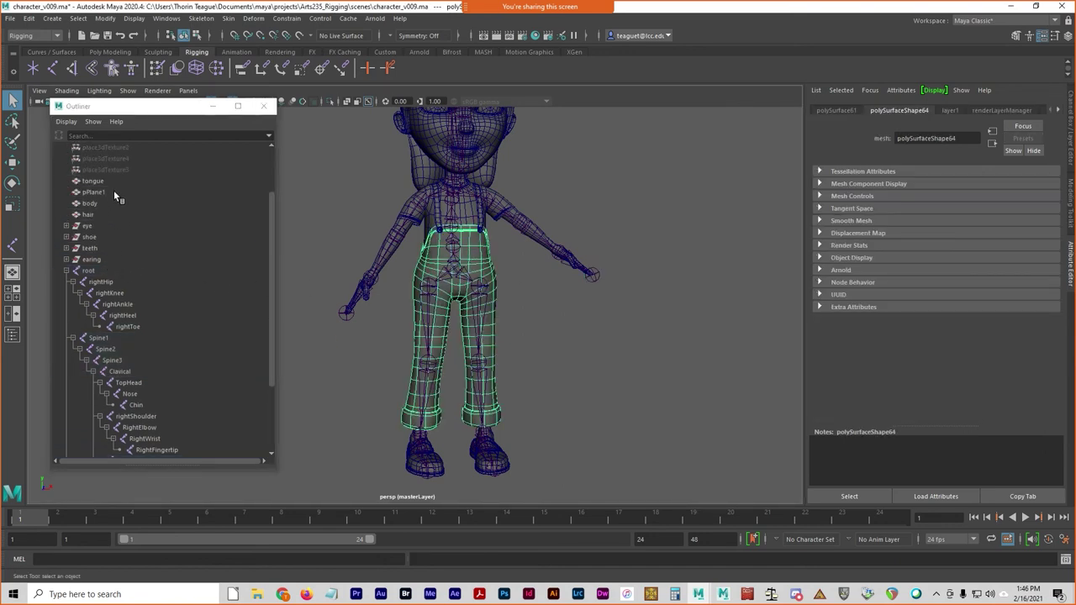
{"action": "left_click_drag", "start_coordinate": [115, 226], "coordinate": [113, 263]}
{"action": "scroll", "coordinate": [134, 295], "scroll_direction": "up", "scroll_amount": 2}
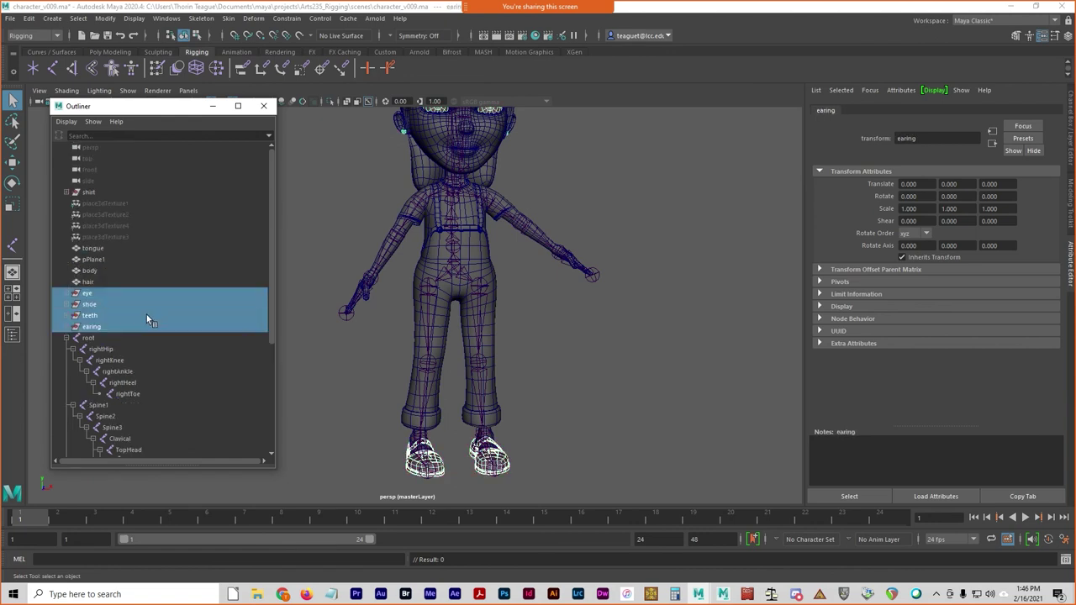
{"action": "left_click", "coordinate": [120, 197]}
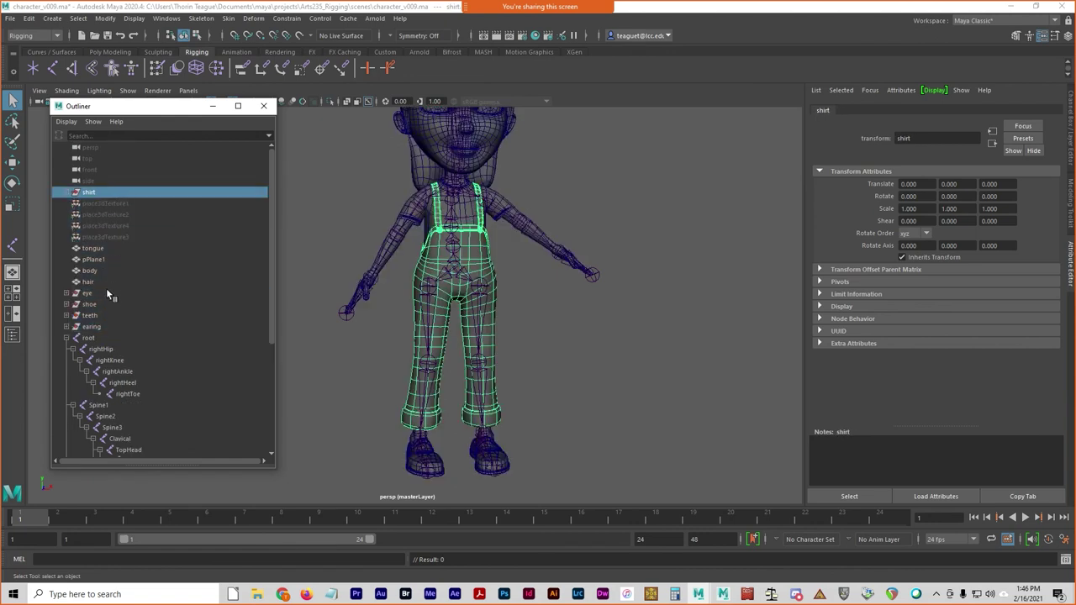
{"action": "left_click", "coordinate": [121, 248]}
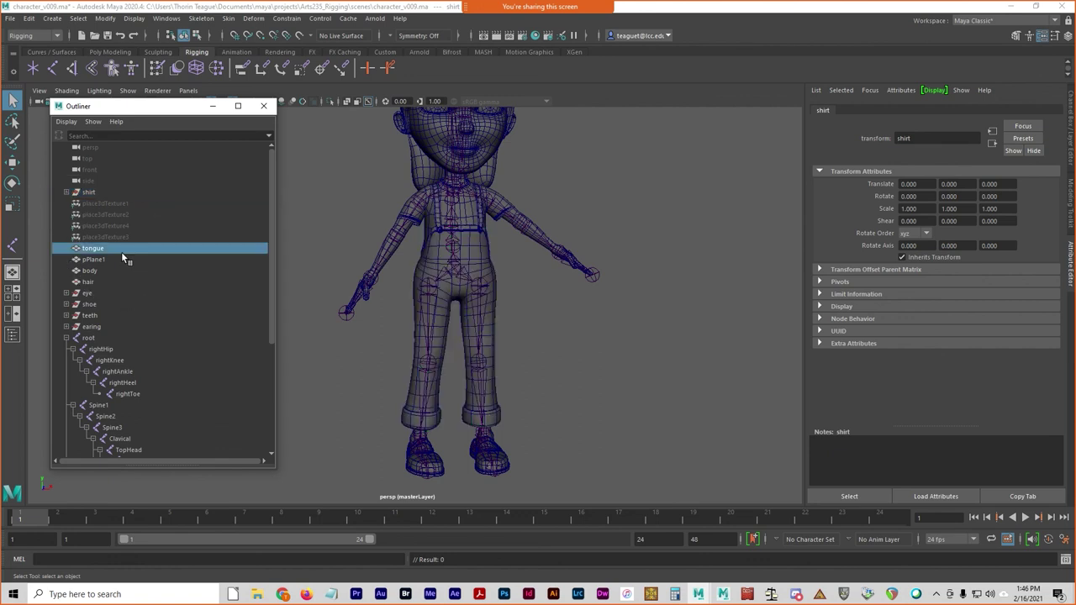
{"action": "left_click", "coordinate": [109, 327], "text": "shift"}
{"action": "left_click", "coordinate": [116, 193], "text": "ctrl"}
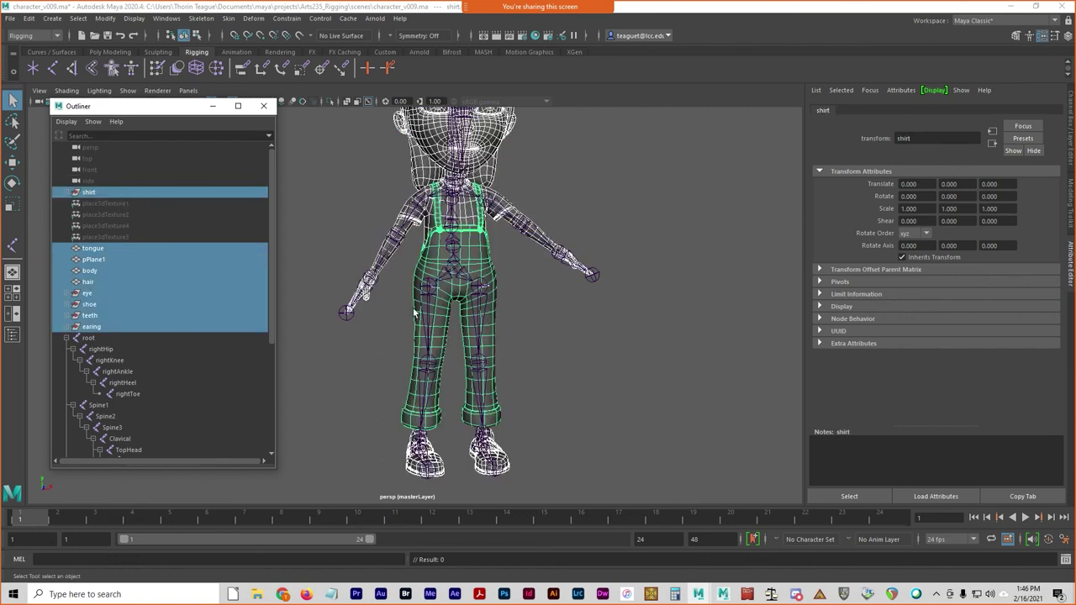
{"action": "left_click", "coordinate": [297, 291]}
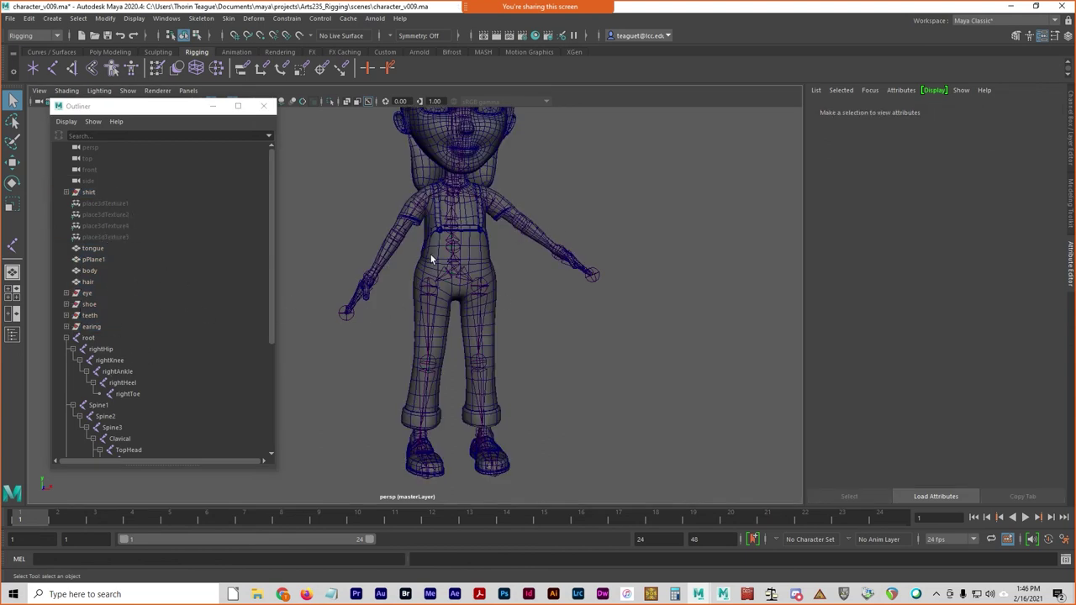
Limit the perspective viewport's display to polygons only, hiding every other object type
{"action": "scroll", "coordinate": [526, 261], "scroll_direction": "up", "scroll_amount": 3}
{"action": "scroll", "coordinate": [574, 322], "scroll_direction": "up", "scroll_amount": 1}
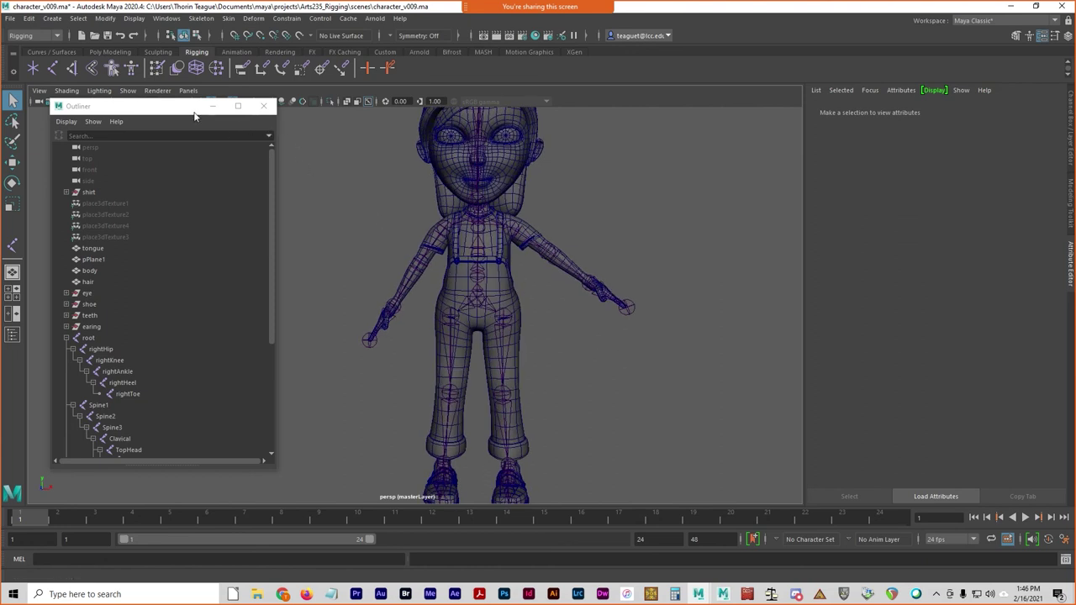
{"action": "left_click_drag", "start_coordinate": [181, 106], "coordinate": [162, 142]}
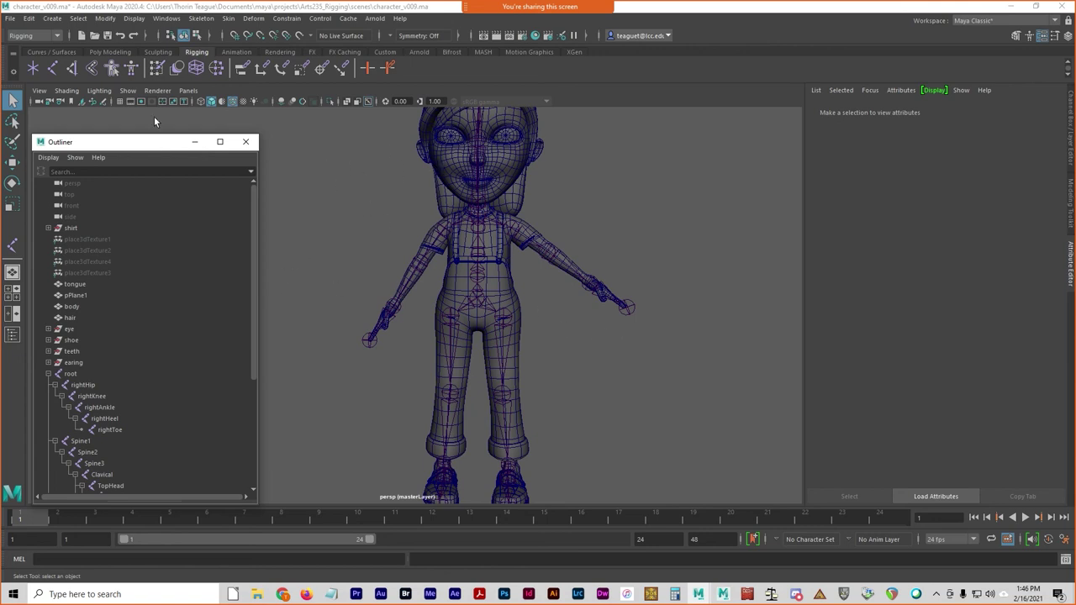
{"action": "left_click", "coordinate": [128, 91]}
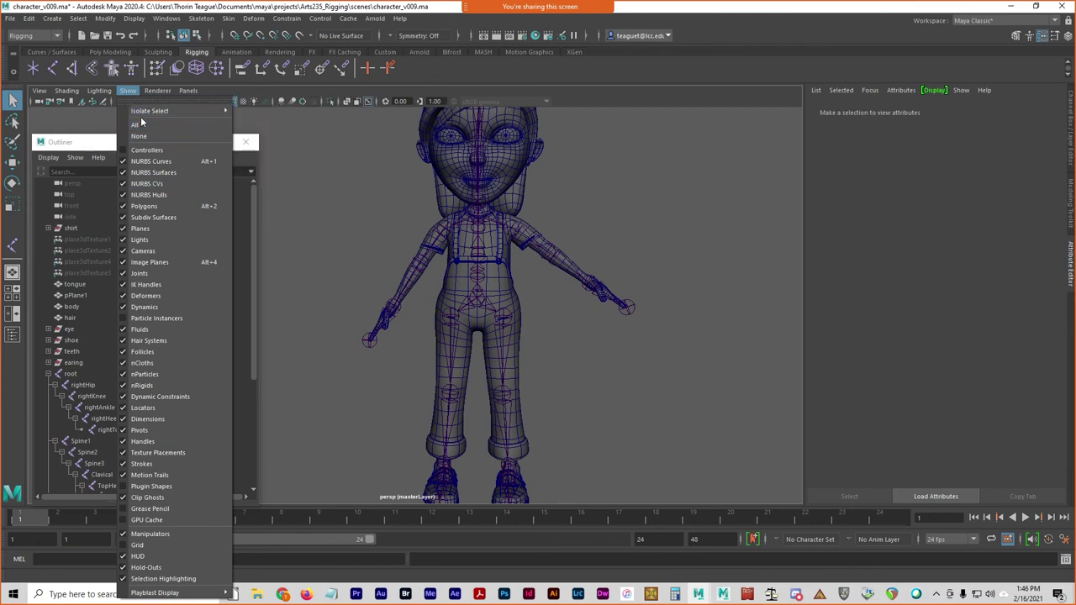
{"action": "mouse_move", "coordinate": [145, 116]}
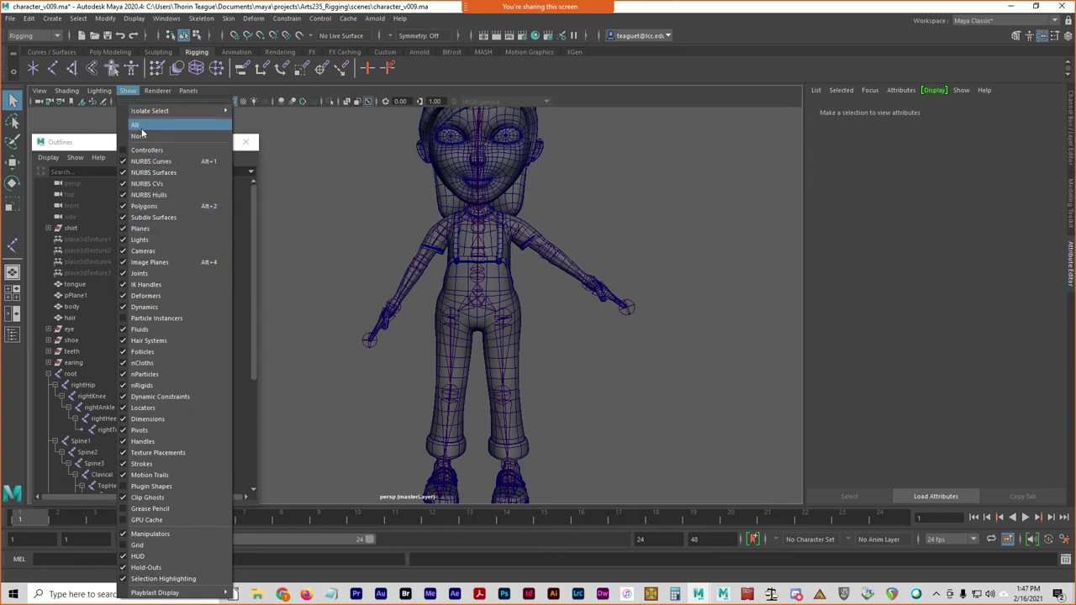
{"action": "left_click", "coordinate": [139, 136]}
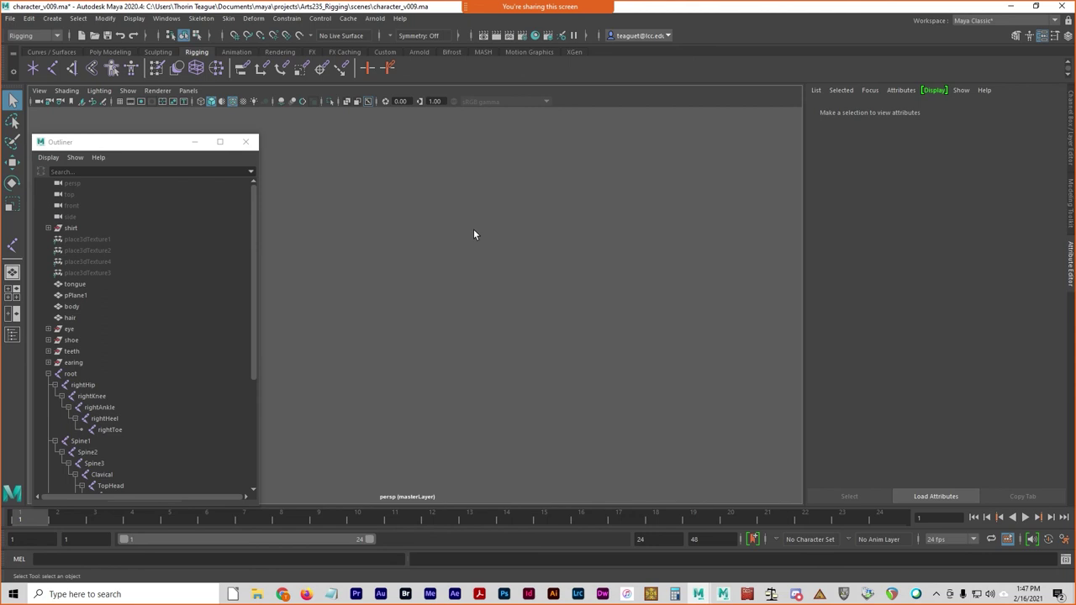
{"action": "left_click", "coordinate": [125, 91]}
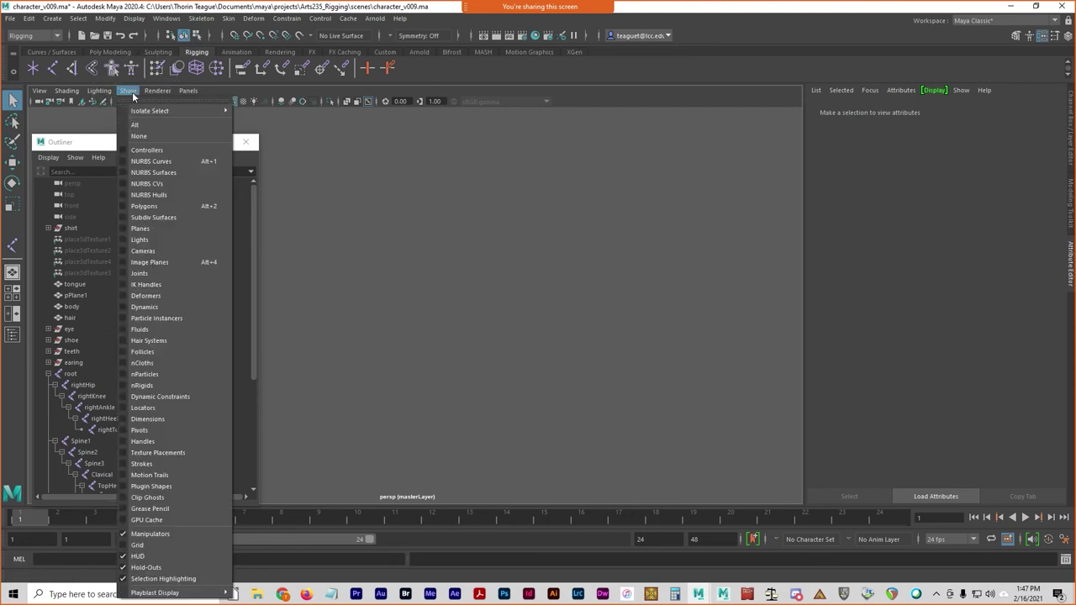
{"action": "left_click", "coordinate": [152, 206]}
Select all the visible polygon geometry of the character and frame it in the viewport
{"action": "right_click_drag", "start_coordinate": [699, 274], "coordinate": [586, 286], "text": "alt"}
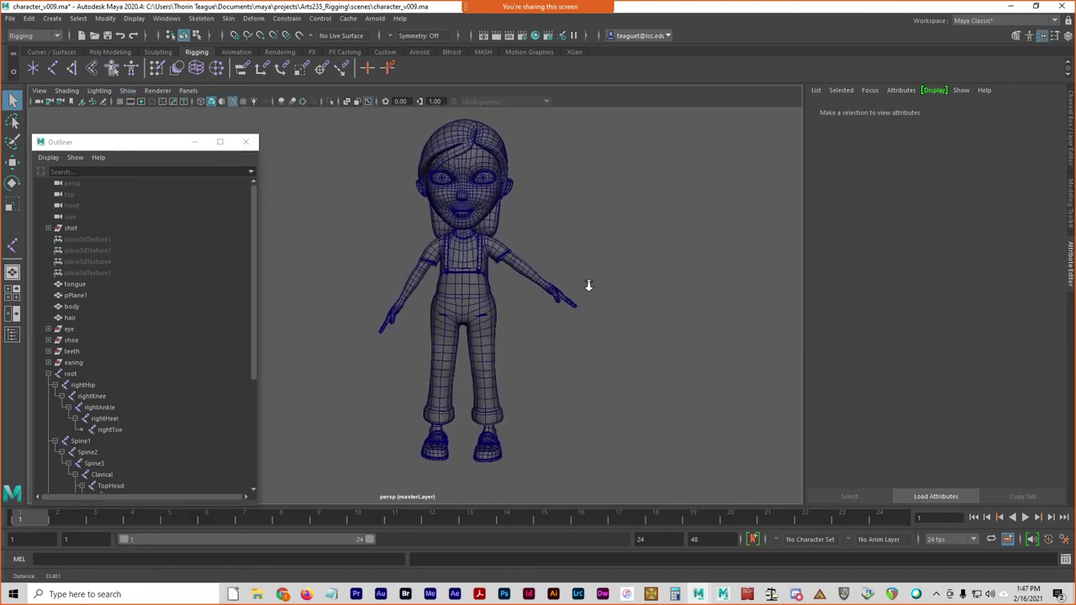
{"action": "left_click_drag", "start_coordinate": [620, 289], "coordinate": [606, 306], "text": "alt"}
{"action": "left_click_drag", "start_coordinate": [340, 136], "coordinate": [630, 460]}
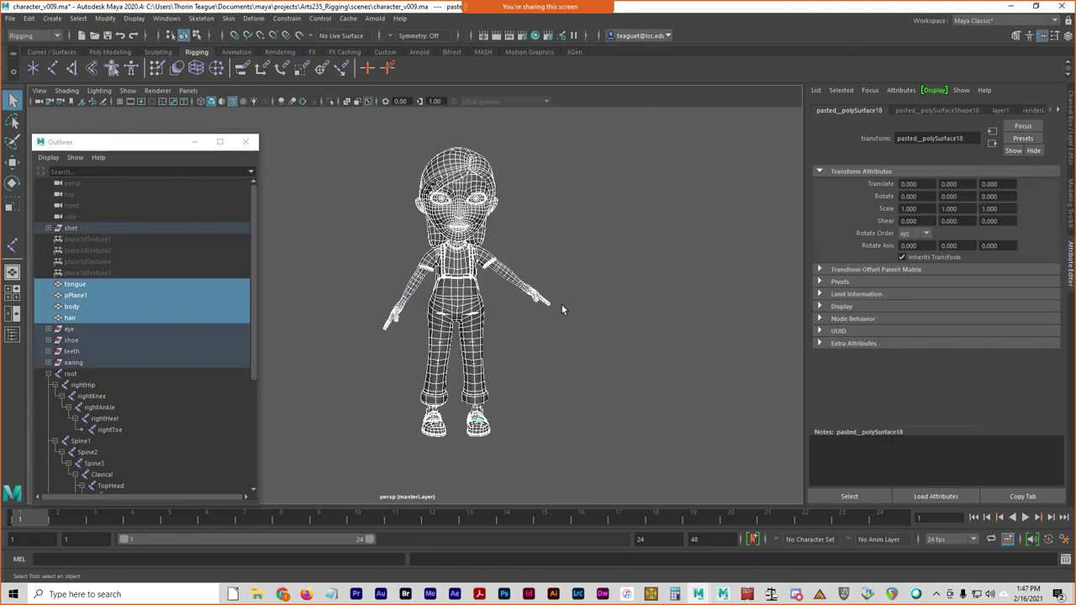
{"action": "key", "text": "f"}
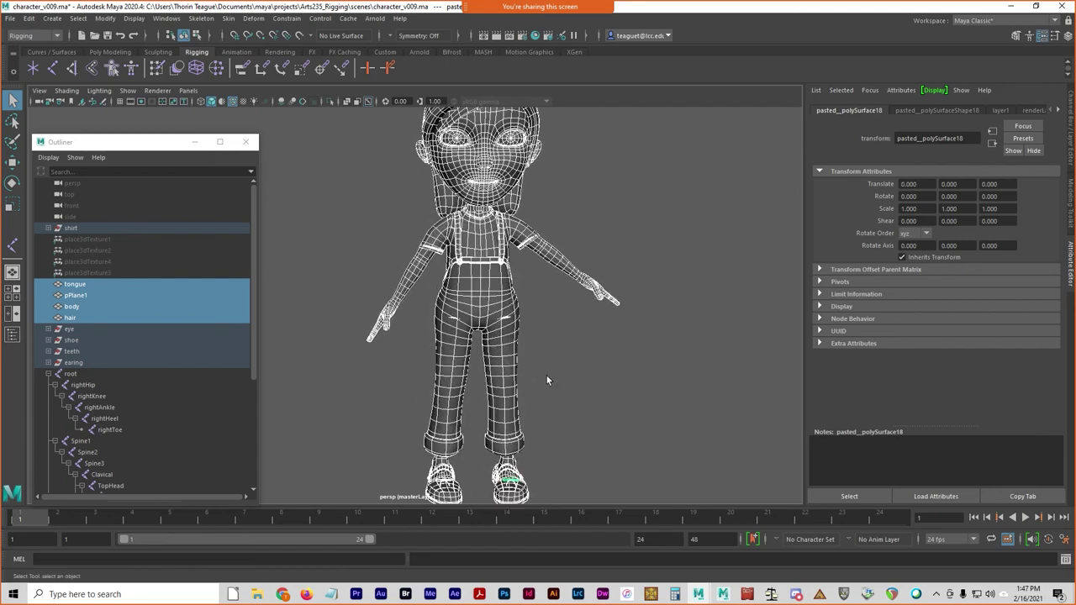
Turn on the display of joints and add the root joint to the selected character geometry
{"action": "left_click", "coordinate": [134, 95]}
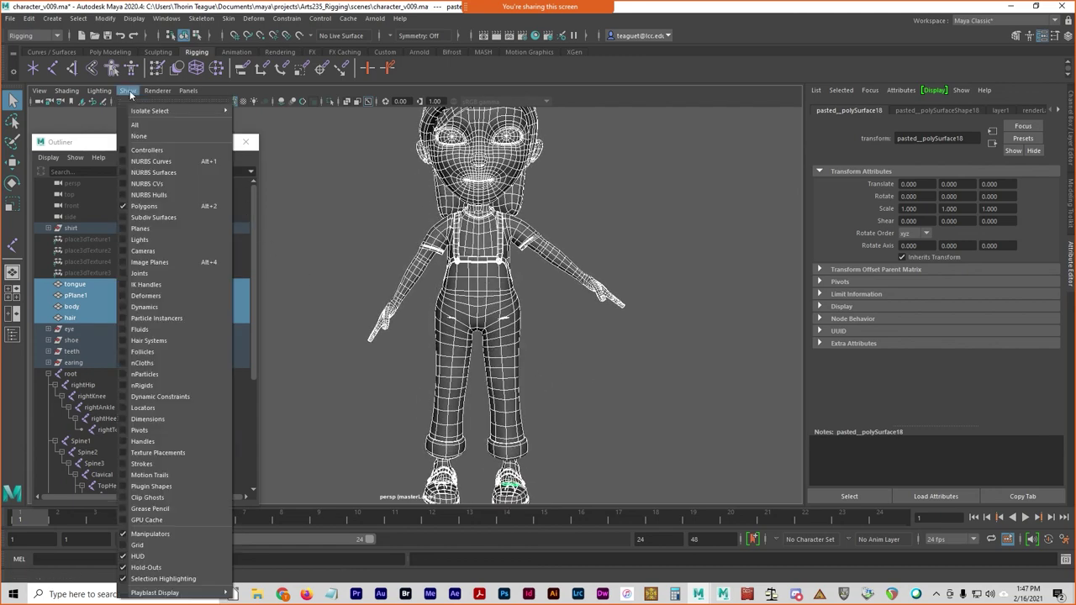
{"action": "left_click", "coordinate": [146, 273]}
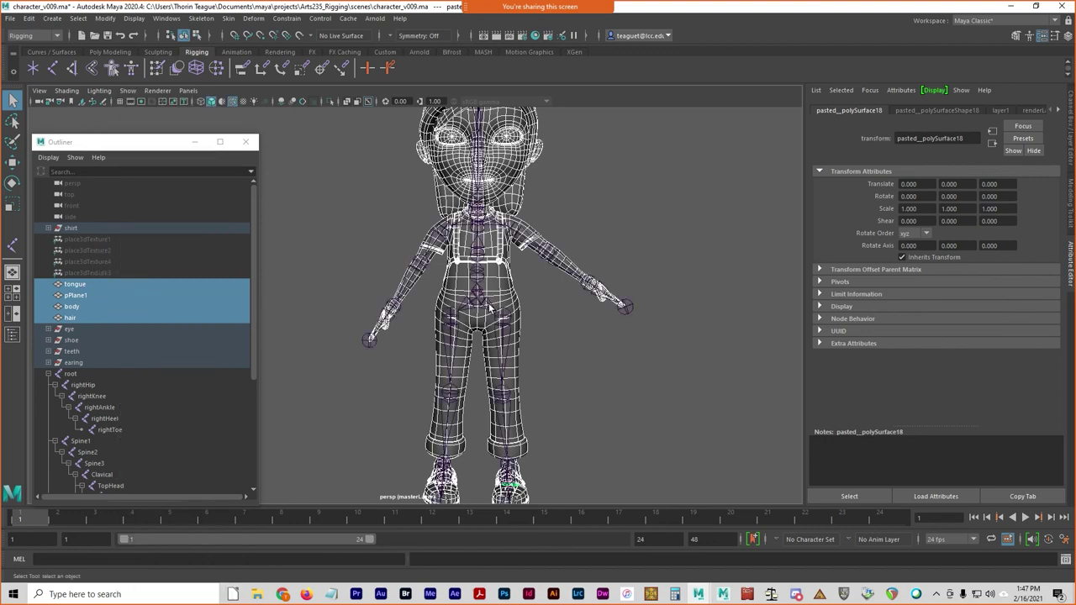
{"action": "scroll", "coordinate": [484, 317], "scroll_direction": "up", "scroll_amount": 1}
{"action": "scroll", "coordinate": [483, 318], "scroll_direction": "up", "scroll_amount": 2}
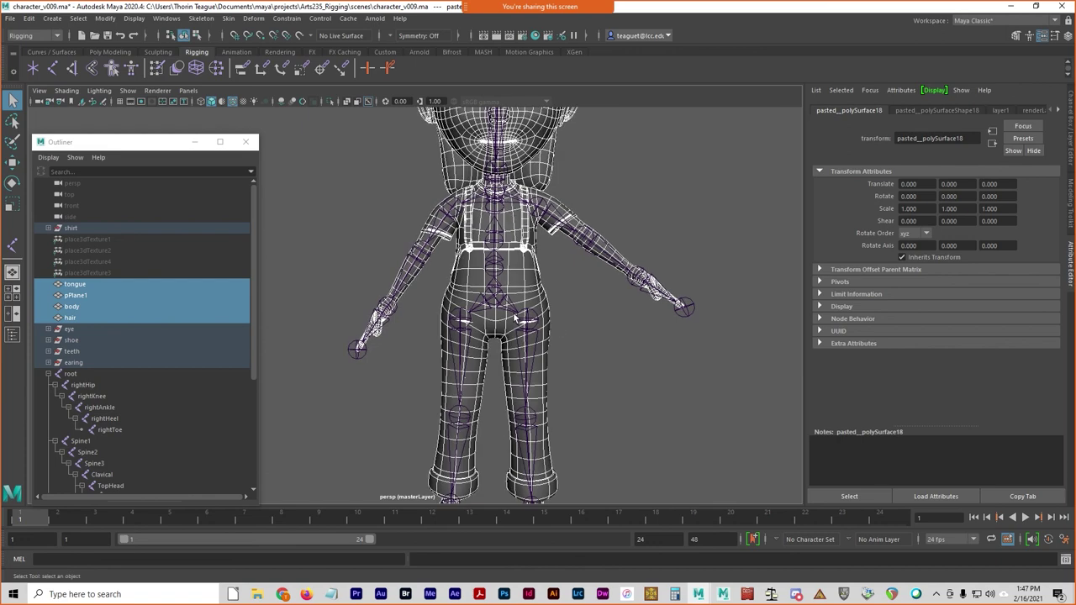
{"action": "left_click", "coordinate": [498, 308]}
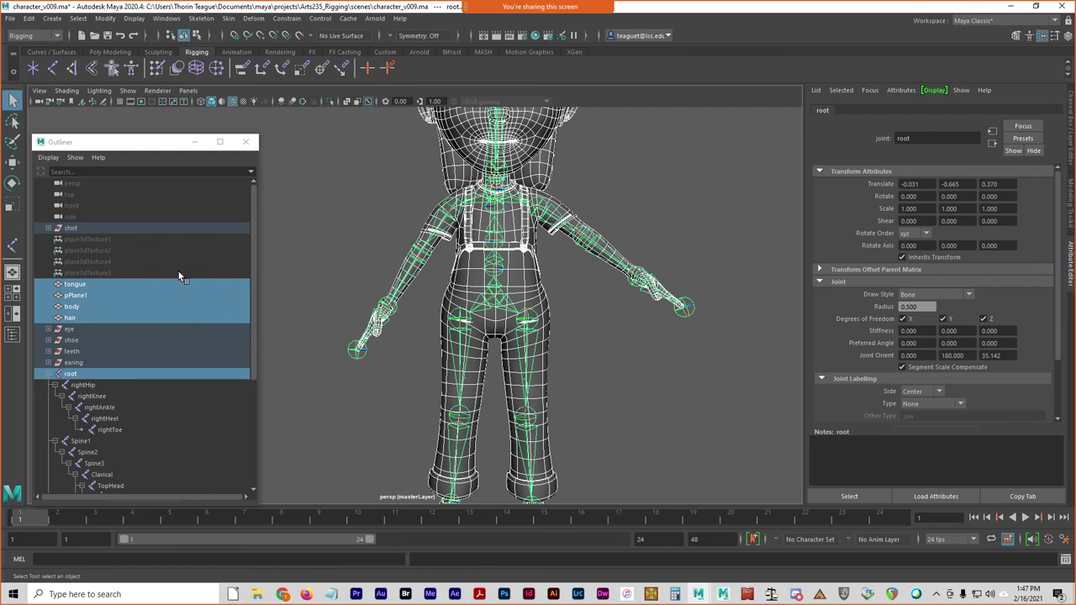
Show all object types in the viewport and apply Bind Skin to the selected meshes and root joint
{"action": "left_click", "coordinate": [127, 94]}
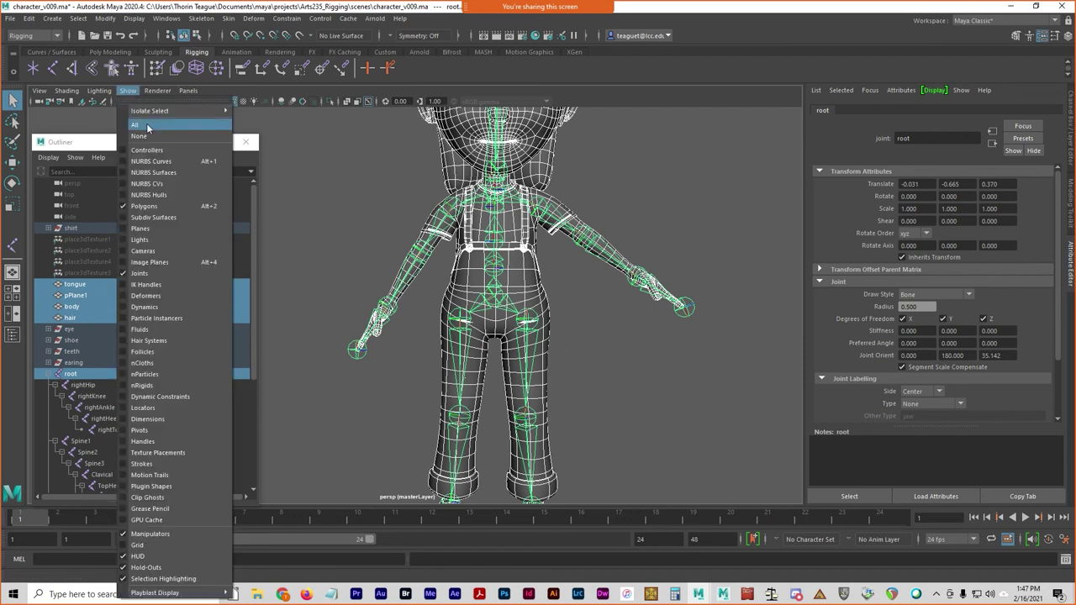
{"action": "left_click", "coordinate": [151, 127]}
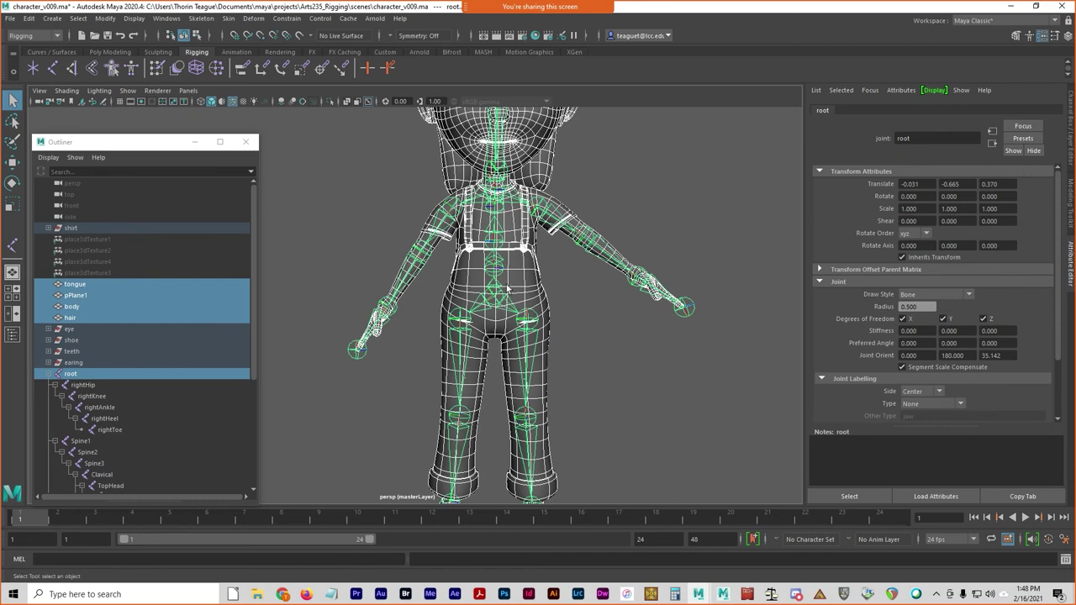
{"action": "left_click", "coordinate": [229, 19]}
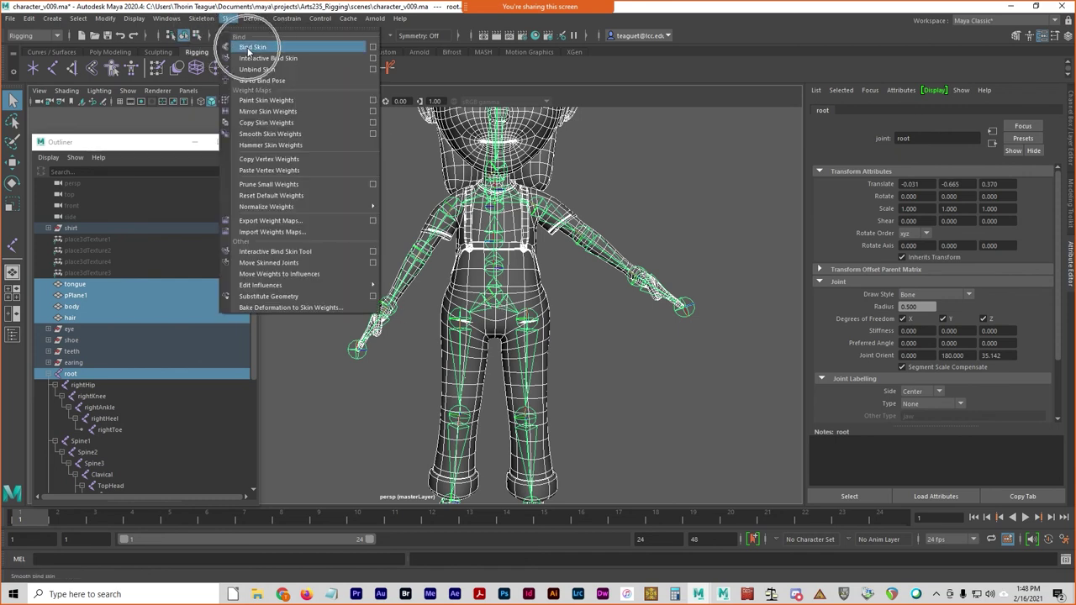
{"action": "left_click", "coordinate": [249, 47]}
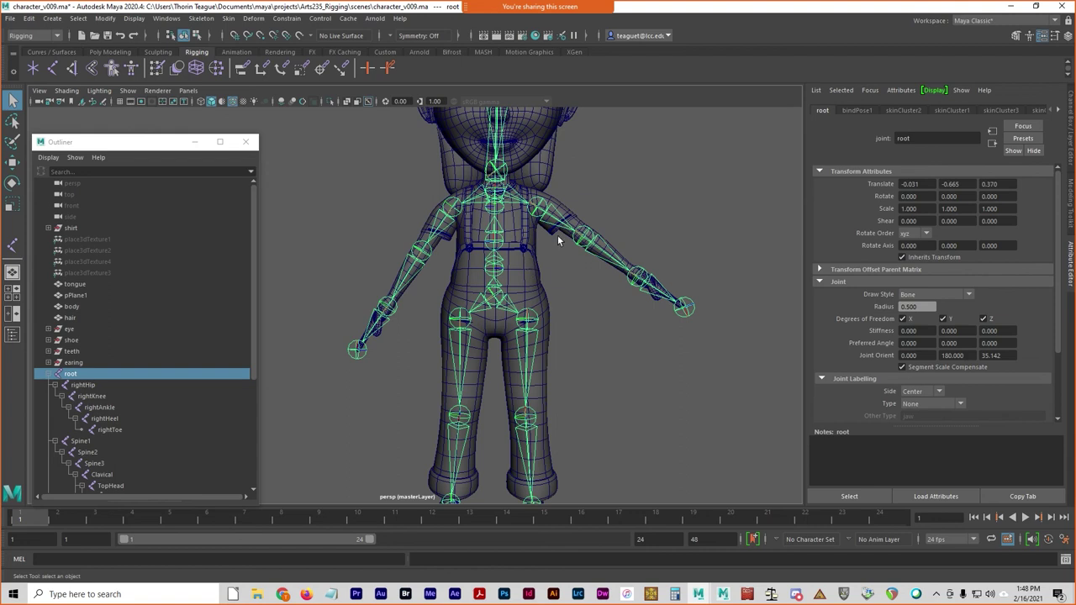
Test the binding by rotating the lefttElbow joint about -28 and about 87 degrees around Z, undoing each rotation
{"action": "left_click", "coordinate": [589, 244]}
{"action": "key", "text": "e"}
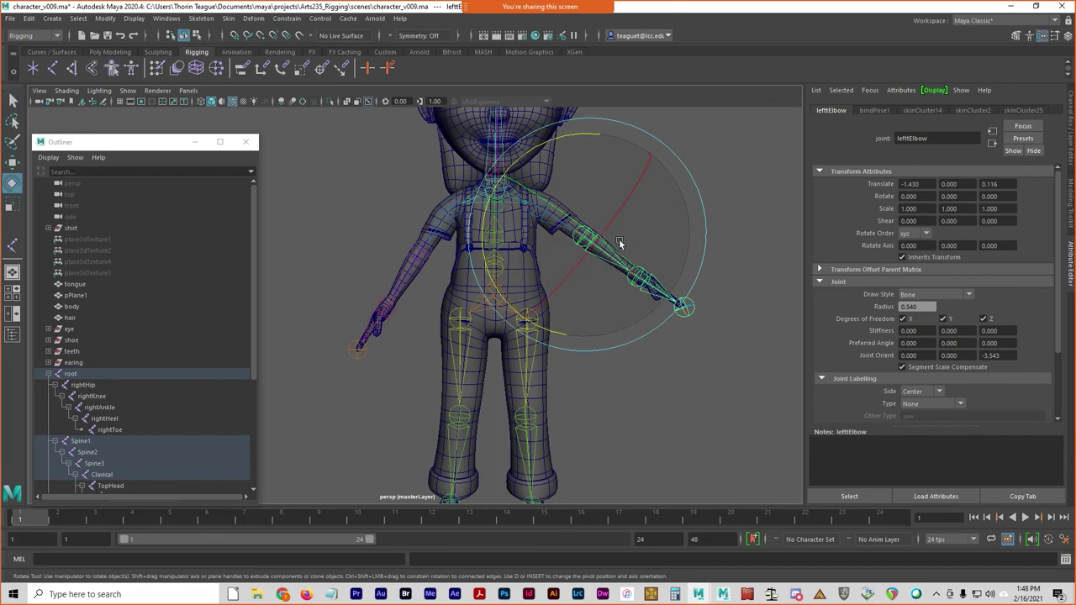
{"action": "left_click_drag", "start_coordinate": [558, 143], "coordinate": [586, 142]}
{"action": "key", "text": "ctrl+z"}
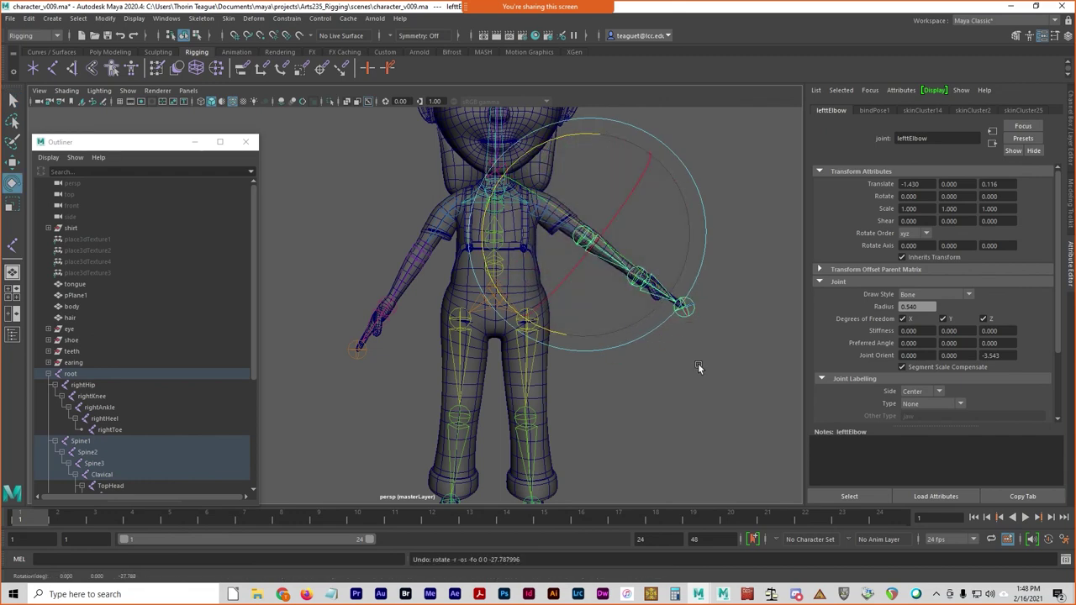
{"action": "left_click_drag", "start_coordinate": [698, 365], "coordinate": [575, 393], "text": "alt"}
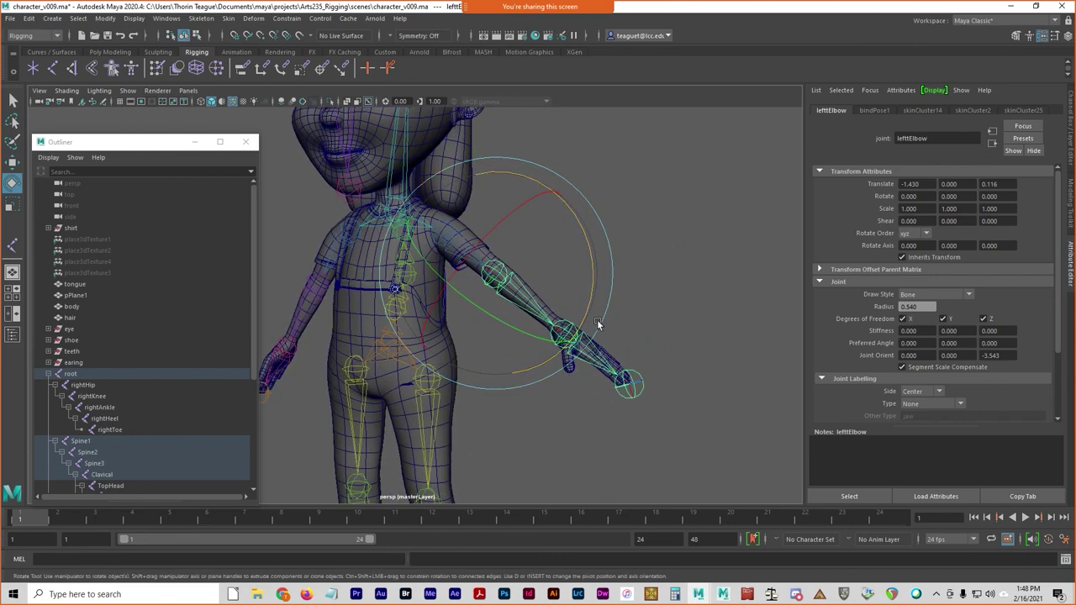
{"action": "left_click_drag", "start_coordinate": [596, 321], "coordinate": [577, 128]}
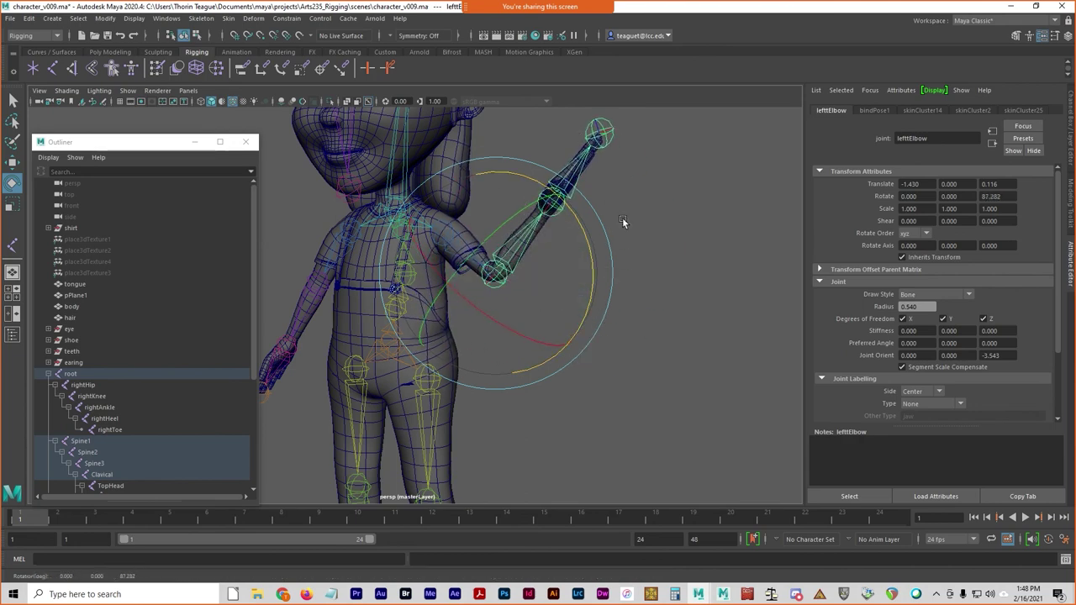
{"action": "key", "text": "ctrl+z"}
Test the rightKnee joint by bending it about -65 degrees around Y, and undo the rotation
{"action": "left_click_drag", "start_coordinate": [508, 430], "coordinate": [617, 370], "text": "alt"}
{"action": "left_click", "coordinate": [496, 387]}
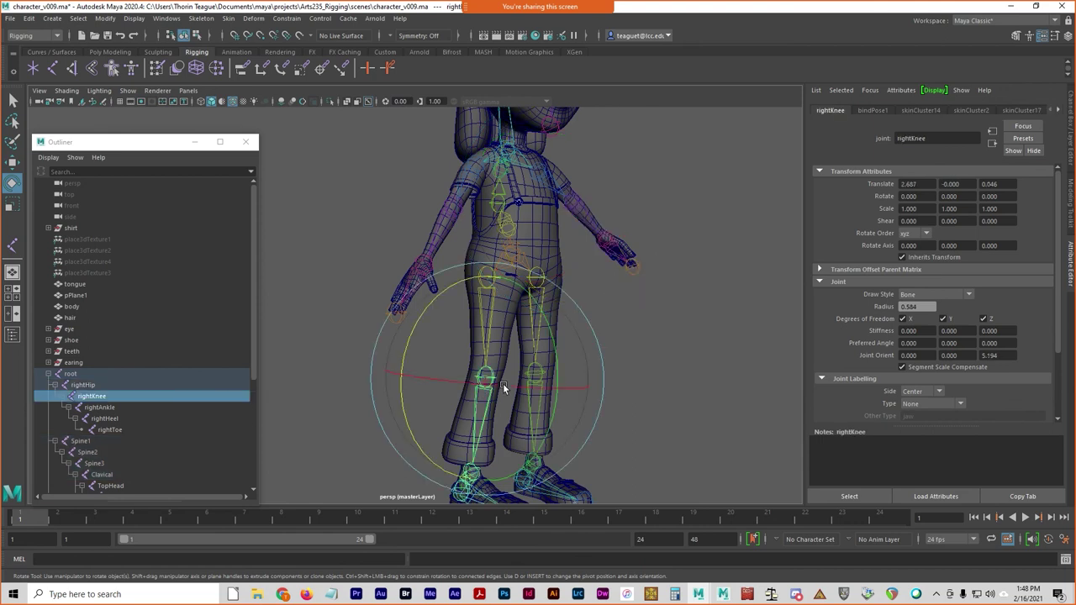
{"action": "left_click_drag", "start_coordinate": [471, 423], "coordinate": [633, 427], "text": "alt"}
{"action": "left_click_drag", "start_coordinate": [572, 413], "coordinate": [625, 434]}
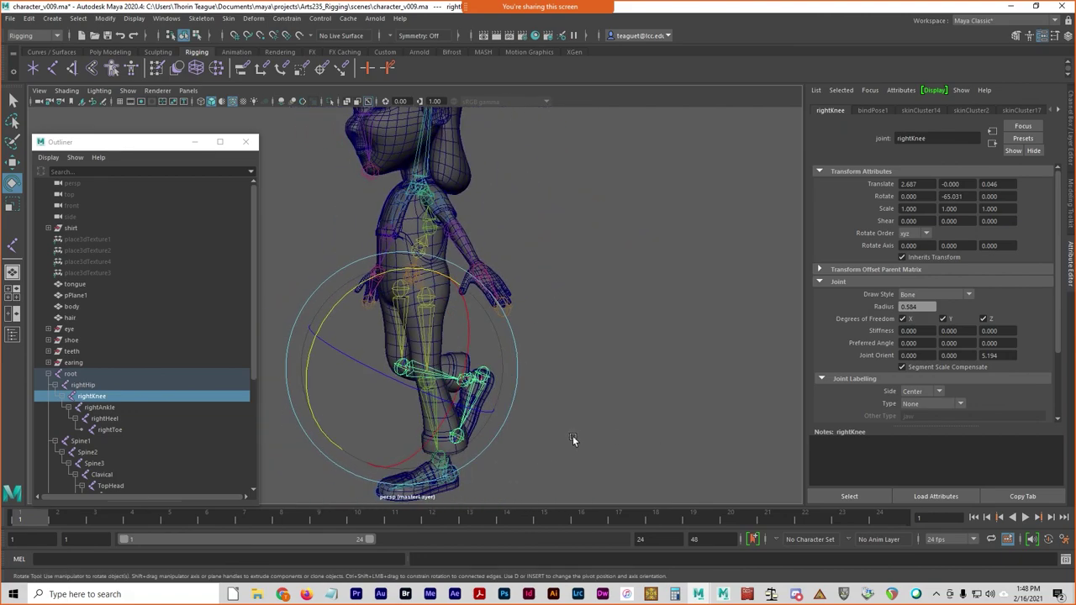
{"action": "key", "text": "ctrl+z"}
Test the leftKnee joint by rotating the lower leg, undo the rotations and clear the selection
{"action": "left_click_drag", "start_coordinate": [576, 435], "coordinate": [610, 399], "text": "alt"}
{"action": "key", "text": "q"}
{"action": "left_click", "coordinate": [512, 360]}
{"action": "key", "text": "e"}
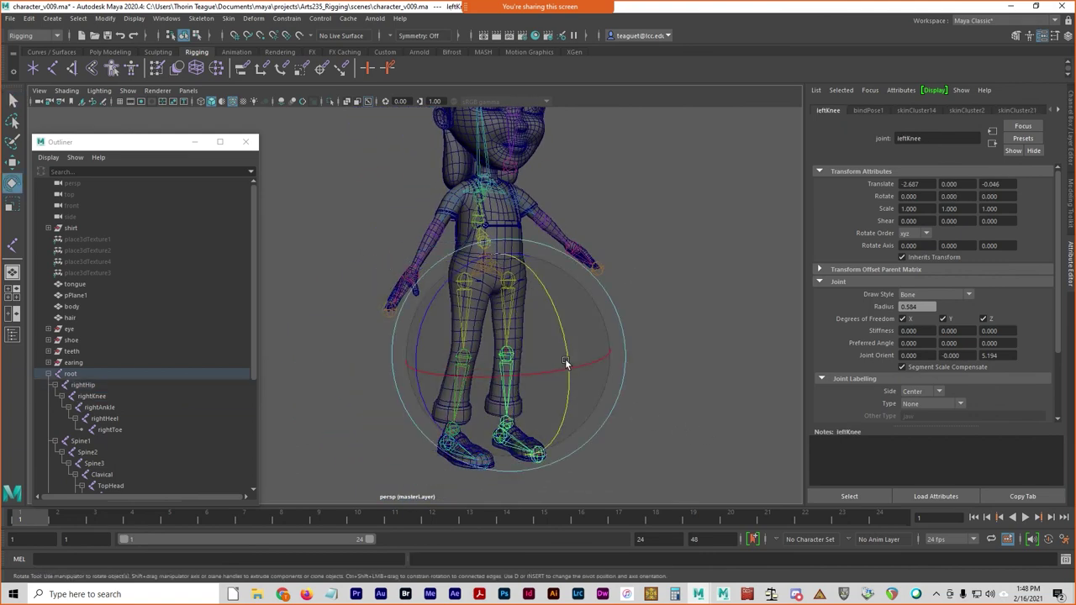
{"action": "left_click_drag", "start_coordinate": [575, 348], "coordinate": [542, 225]}
{"action": "left_click_drag", "start_coordinate": [569, 331], "coordinate": [567, 309]}
{"action": "left_click_drag", "start_coordinate": [497, 370], "coordinate": [564, 377], "text": "alt"}
{"action": "key", "text": "ctrl+z"}
{"action": "key", "text": "ctrl+z"}
{"action": "key", "text": "ctrl+z"}
{"action": "left_click", "coordinate": [649, 396]}
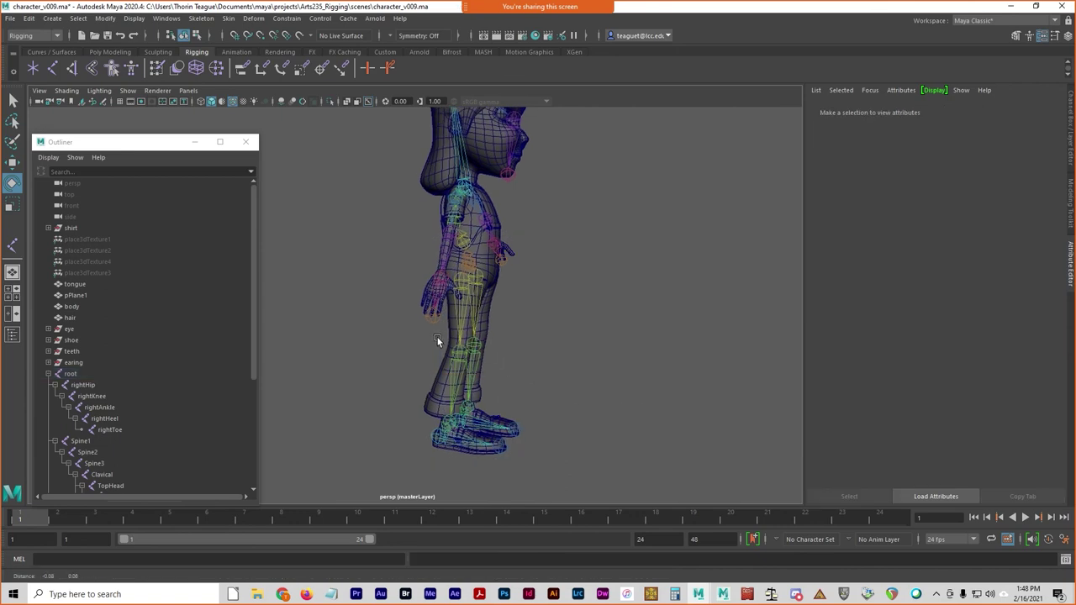
Test the Clavical joint by rotating it about -12 degrees around Z, and undo the rotation
{"action": "middle_click_drag", "start_coordinate": [439, 340], "coordinate": [464, 373], "text": "alt"}
{"action": "right_click_drag", "start_coordinate": [423, 359], "coordinate": [475, 349], "text": "alt"}
{"action": "middle_click_drag", "start_coordinate": [482, 325], "coordinate": [515, 367], "text": "alt"}
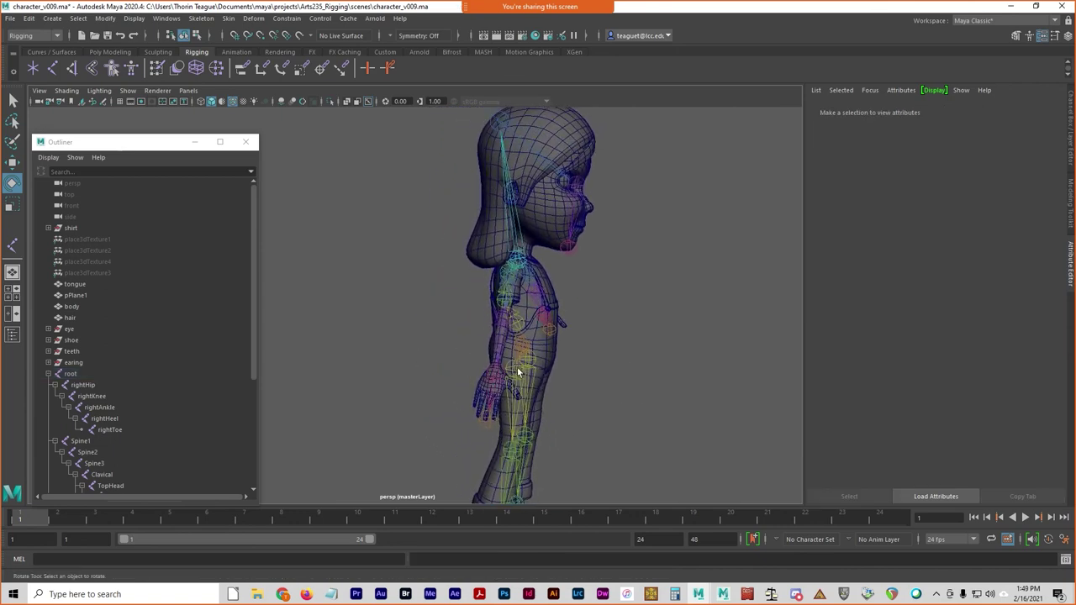
{"action": "left_click_drag", "start_coordinate": [519, 372], "coordinate": [597, 384], "text": "alt"}
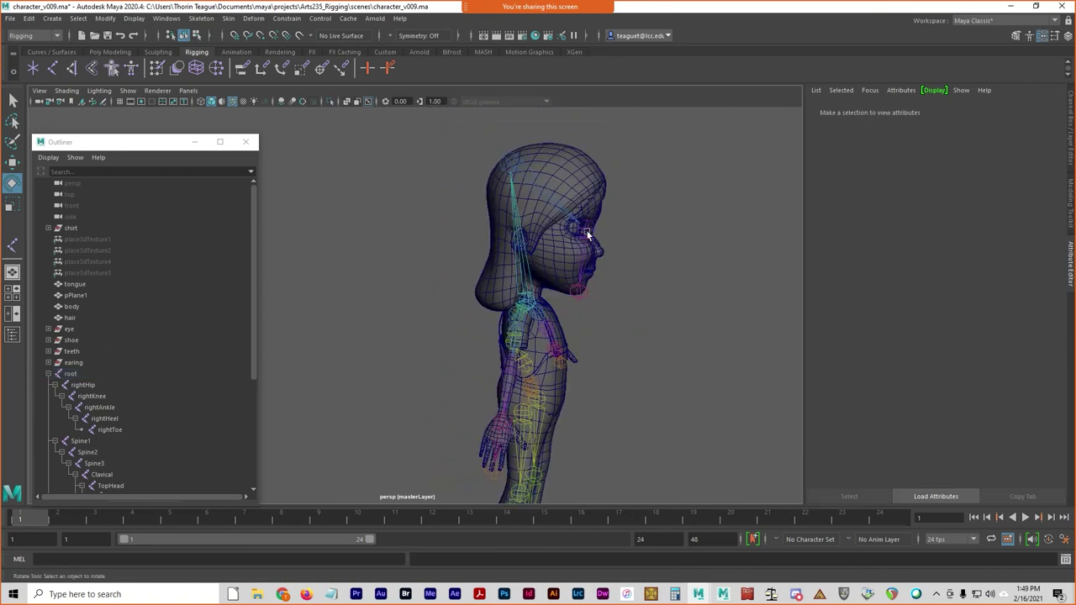
{"action": "left_click", "coordinate": [540, 307]}
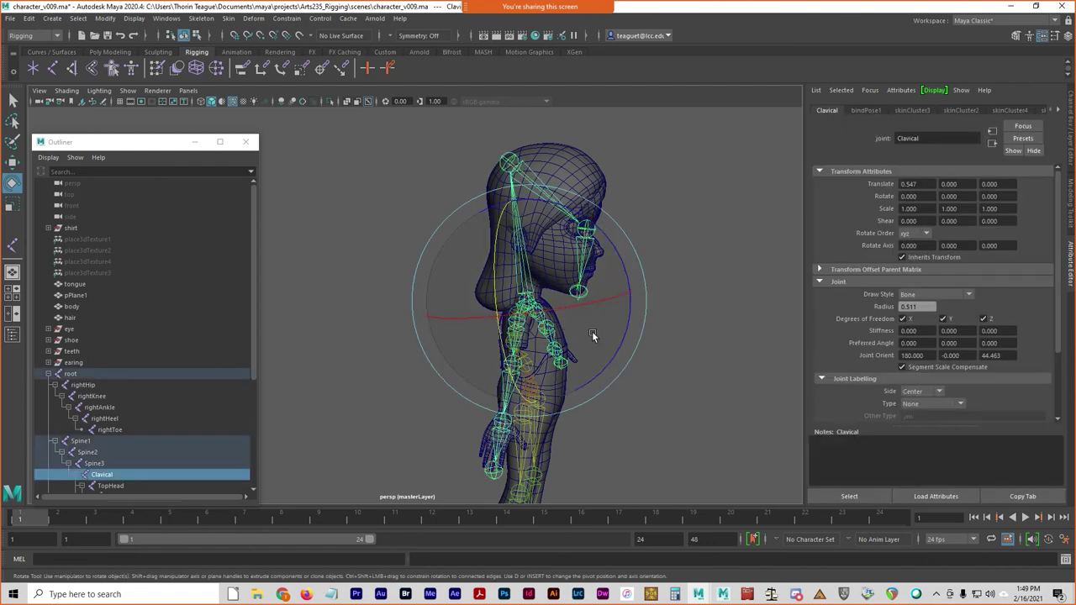
{"action": "left_click_drag", "start_coordinate": [535, 361], "coordinate": [517, 357], "text": "alt"}
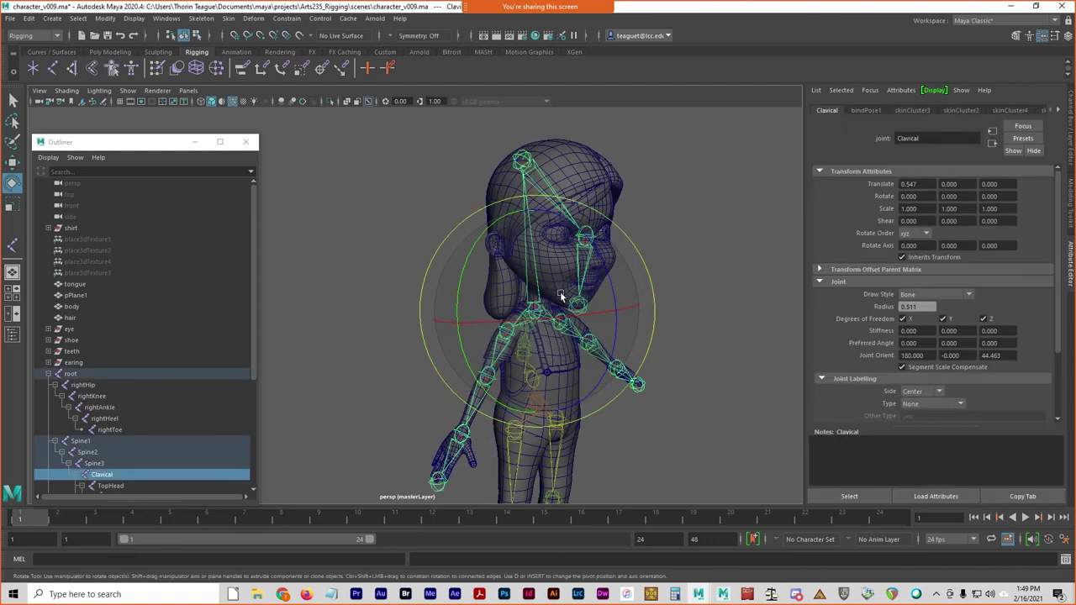
{"action": "right_click_drag", "start_coordinate": [538, 347], "coordinate": [628, 367], "text": "alt"}
{"action": "left_click_drag", "start_coordinate": [629, 372], "coordinate": [548, 362], "text": "alt"}
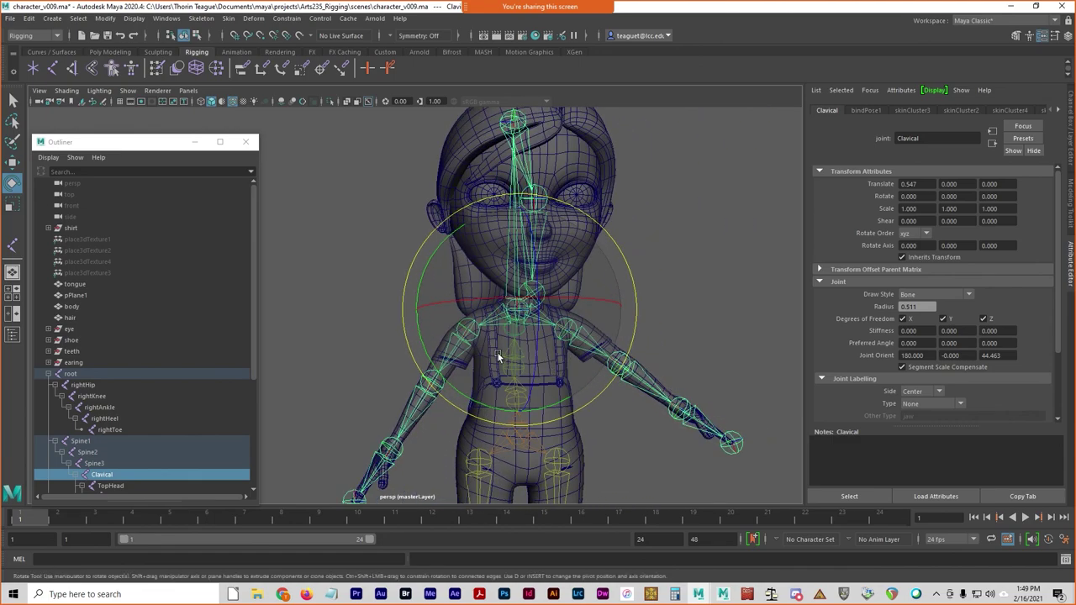
{"action": "right_click_drag", "start_coordinate": [498, 352], "coordinate": [626, 361], "text": "alt"}
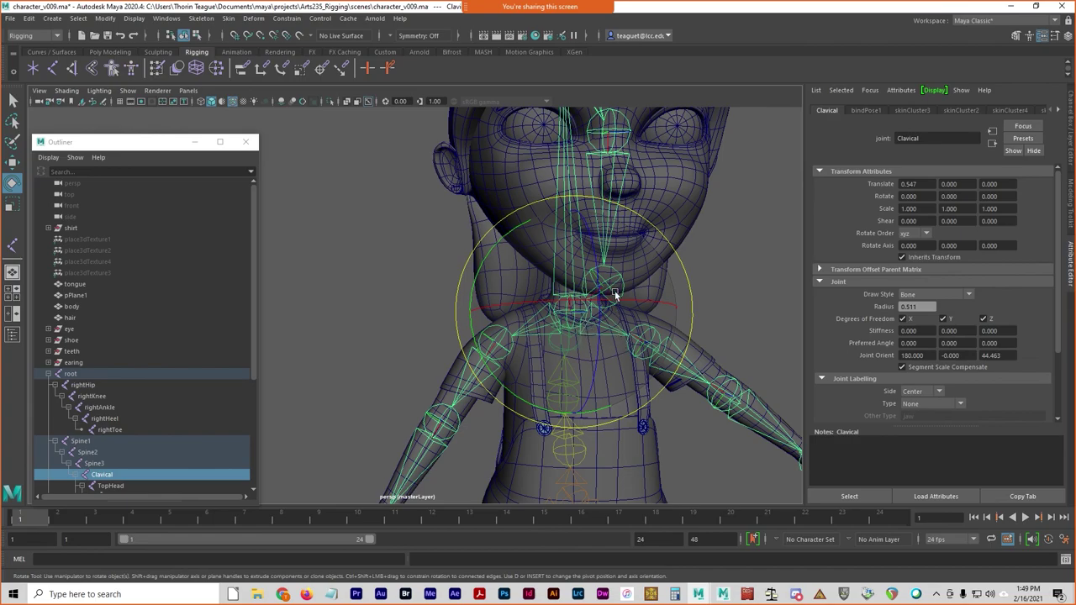
{"action": "left_click_drag", "start_coordinate": [586, 324], "coordinate": [570, 306]}
{"action": "key", "text": "ctrl+z"}
{"action": "key", "text": "ctrl+z"}
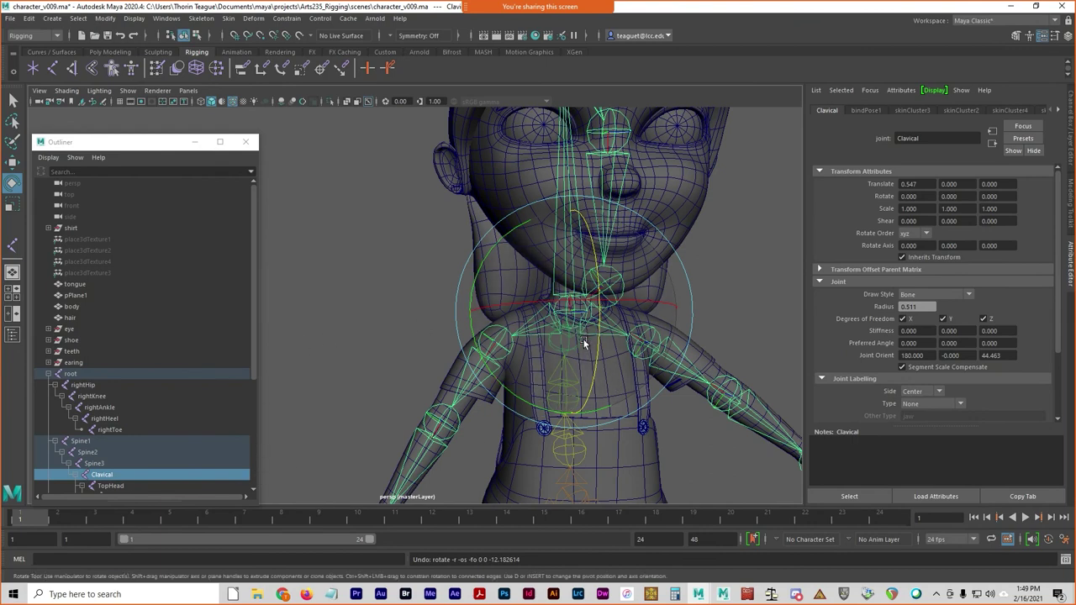
Select the Spine3, Clavical, TopHead, Nose and Chin joints in turn to examine which part of the skeleton each one controls
{"action": "key", "text": "q"}
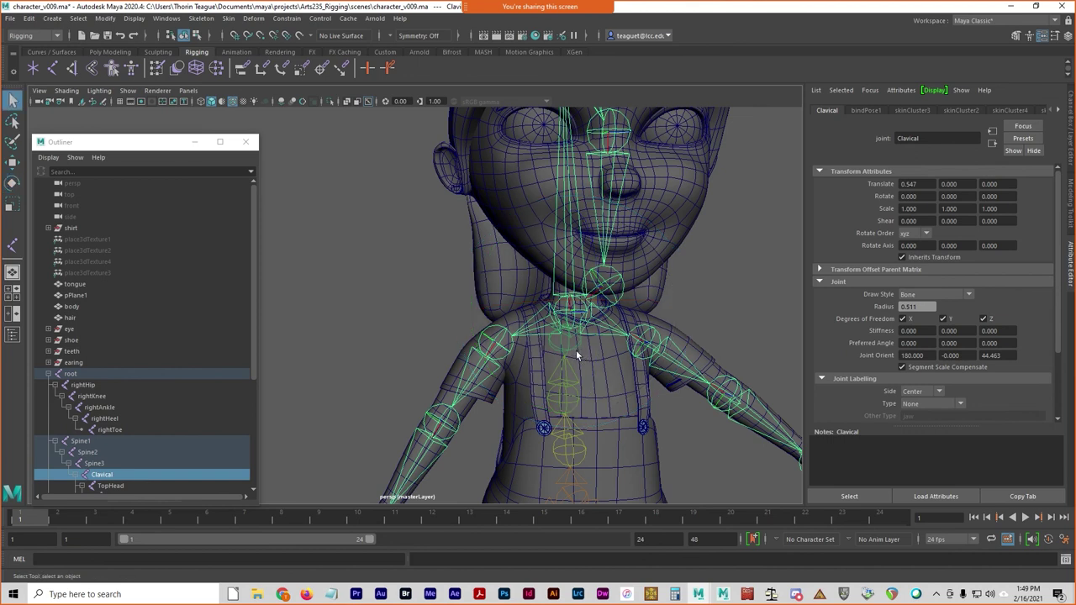
{"action": "left_click", "coordinate": [576, 351]}
{"action": "left_click", "coordinate": [581, 322]}
{"action": "scroll", "coordinate": [126, 429], "scroll_direction": "down", "scroll_amount": 4}
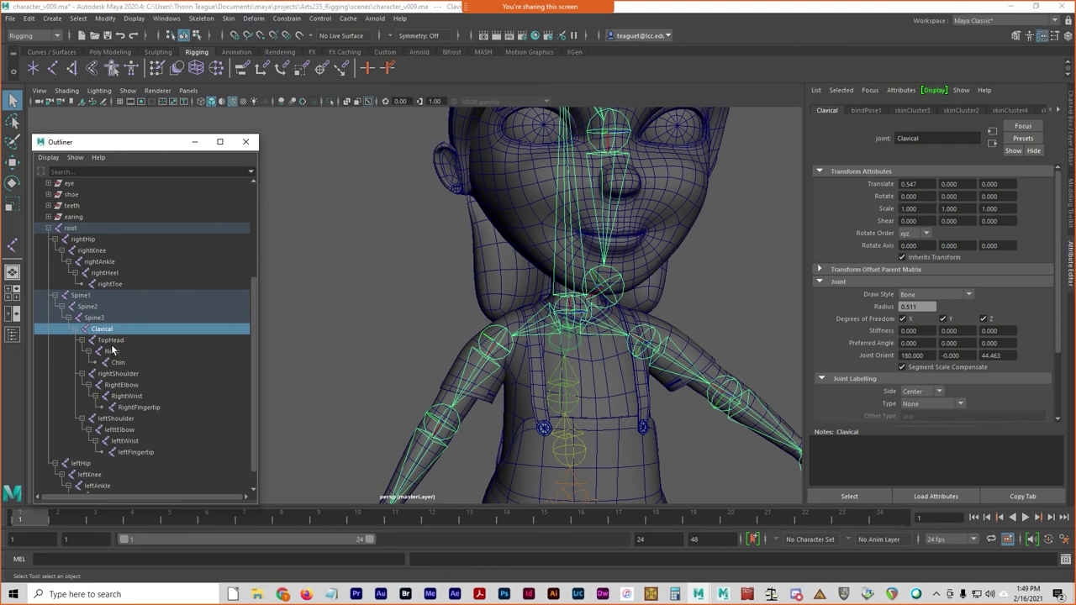
{"action": "left_click", "coordinate": [109, 322]}
{"action": "left_click", "coordinate": [108, 333]}
{"action": "left_click", "coordinate": [120, 344]}
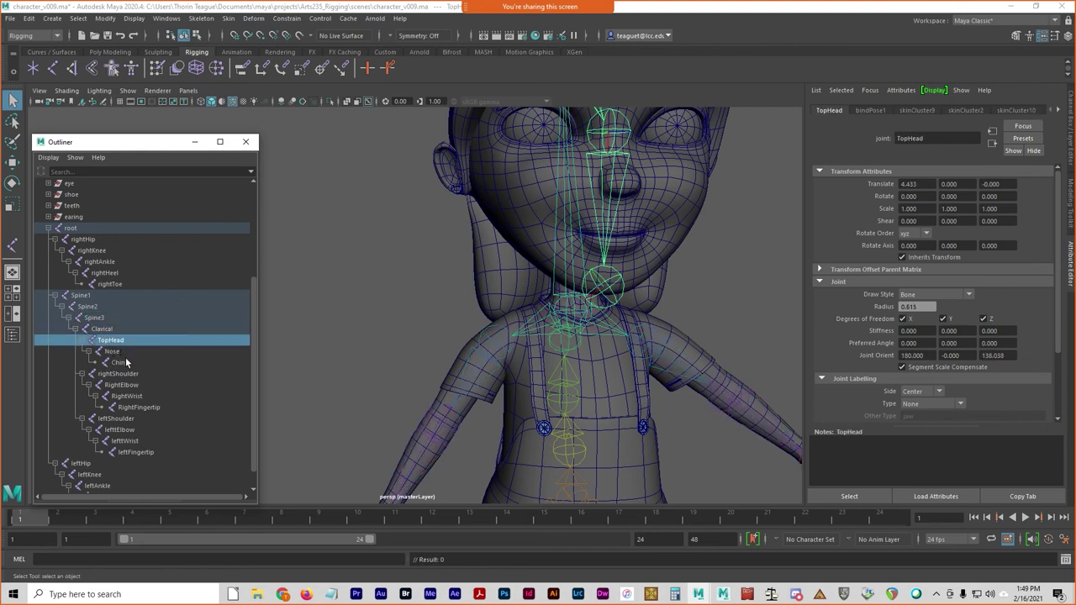
{"action": "left_click", "coordinate": [126, 354]}
{"action": "left_click", "coordinate": [131, 365]}
{"action": "left_click", "coordinate": [120, 332]}
Rename the Spine3 joint as Clavical1 and its child joint Clavical as Throat
{"action": "double_click", "coordinate": [95, 318]}
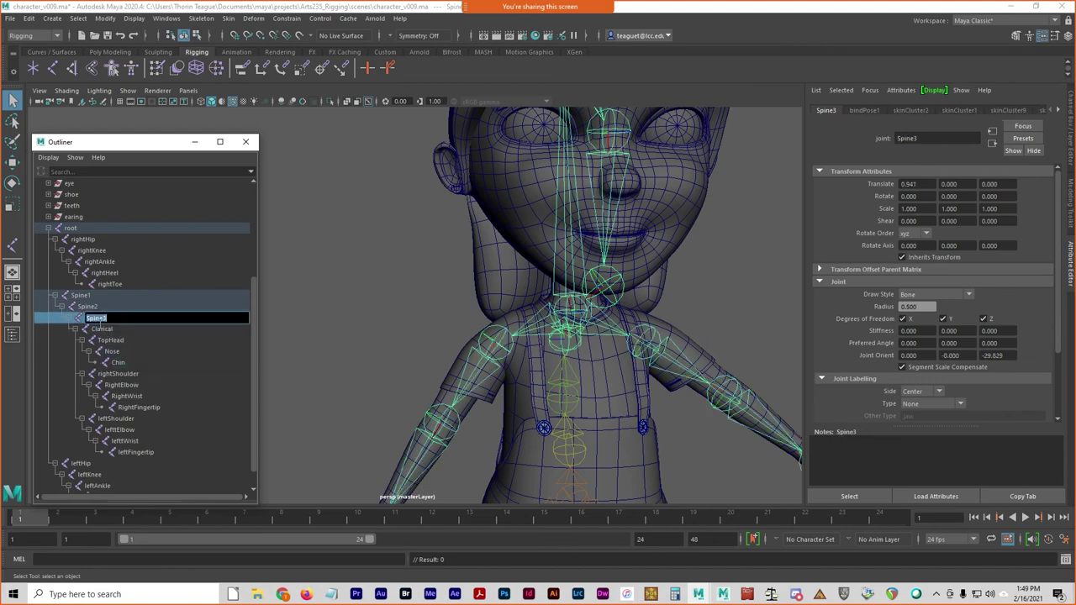
{"action": "type", "text": "Clavical1"}
{"action": "key", "text": "Return"}
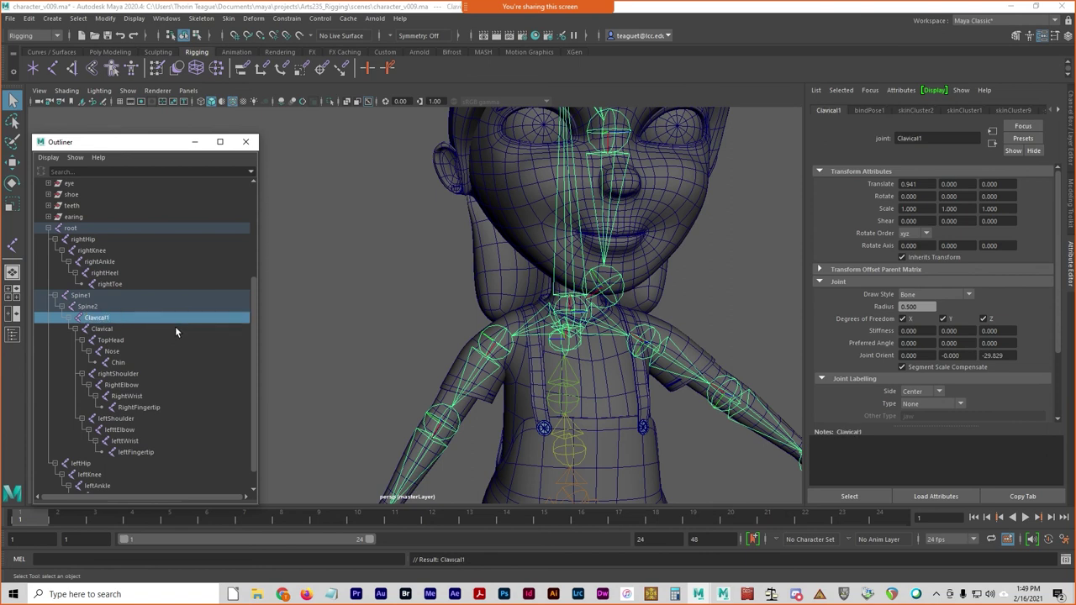
{"action": "double_click", "coordinate": [108, 330]}
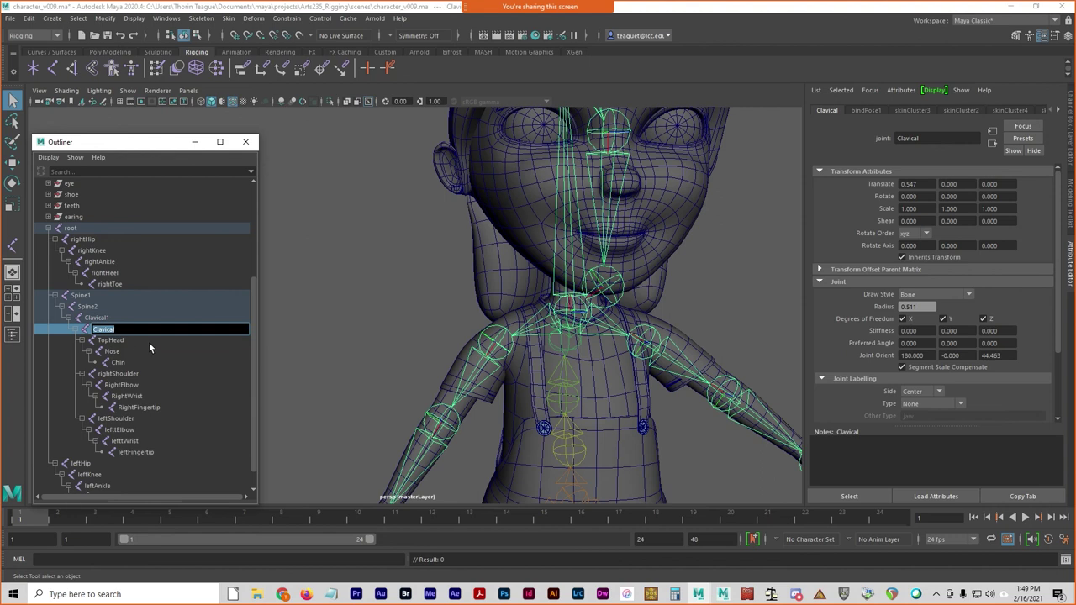
{"action": "type", "text": "Throat"}
{"action": "key", "text": "Return"}
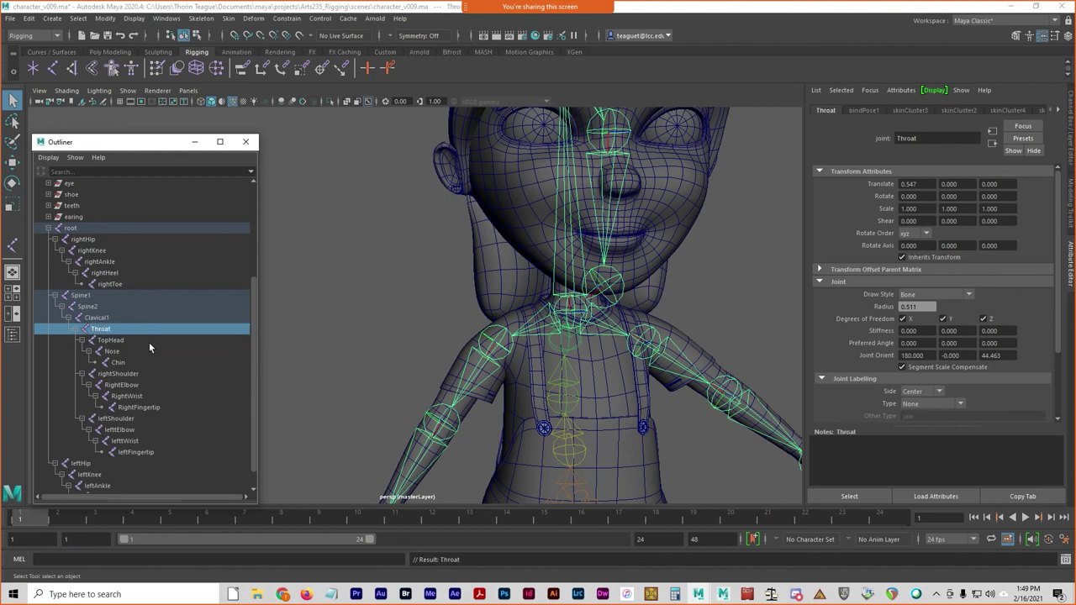
Reparent the rightShoulder and leftShoulder joints from Throat to Clavical1
{"action": "left_click", "coordinate": [122, 375]}
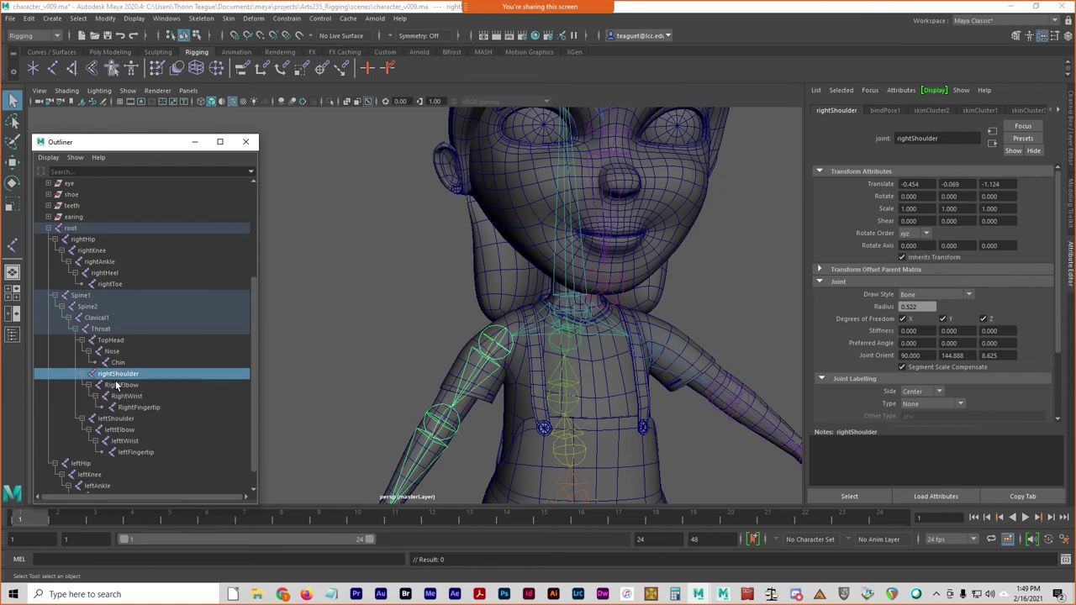
{"action": "middle_click_drag", "start_coordinate": [112, 375], "coordinate": [100, 325]}
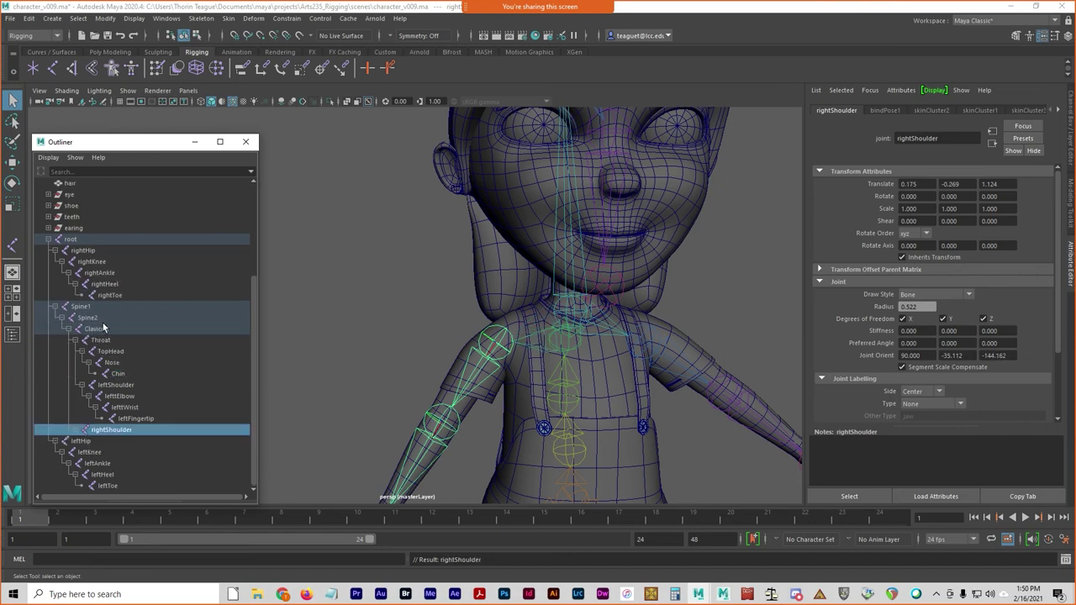
{"action": "left_click", "coordinate": [116, 385]}
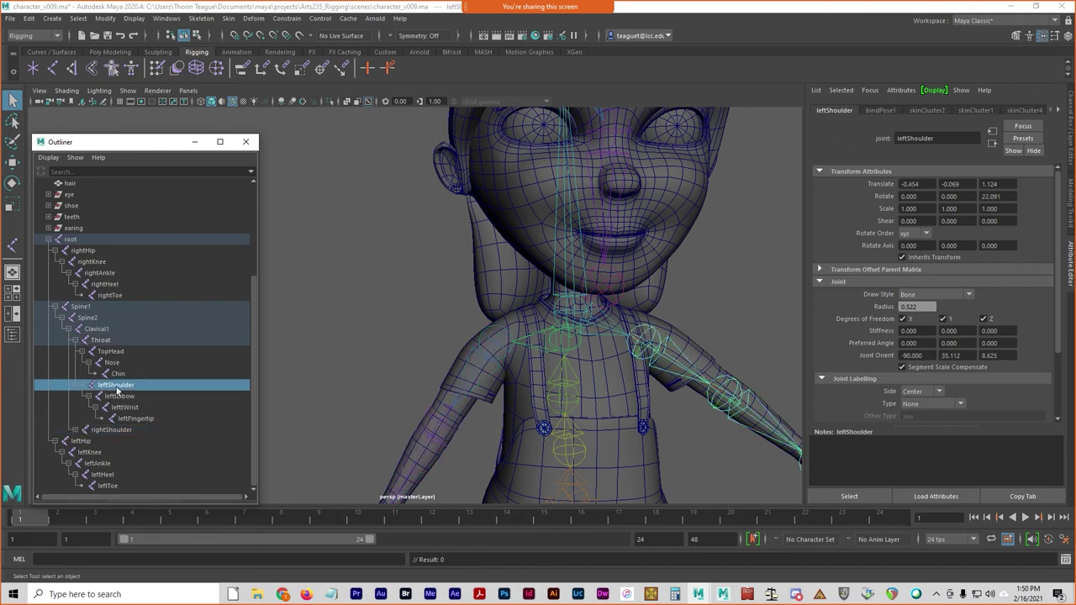
{"action": "middle_click_drag", "start_coordinate": [123, 388], "coordinate": [98, 334]}
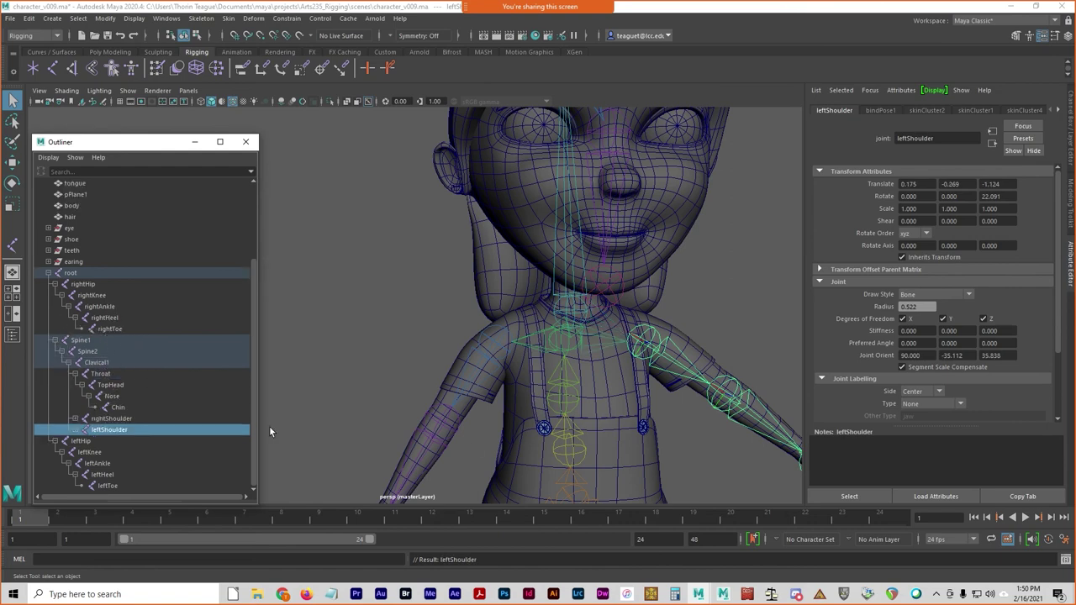
Test the Throat joint by rotating the head slightly, and undo the rotation
{"action": "left_click", "coordinate": [107, 379]}
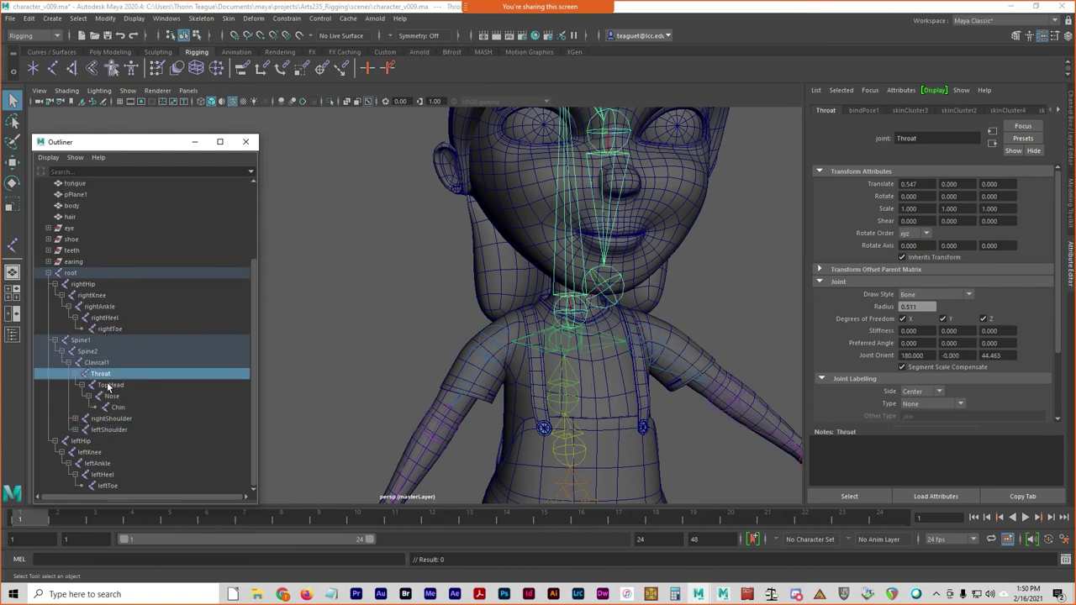
{"action": "key", "text": "e"}
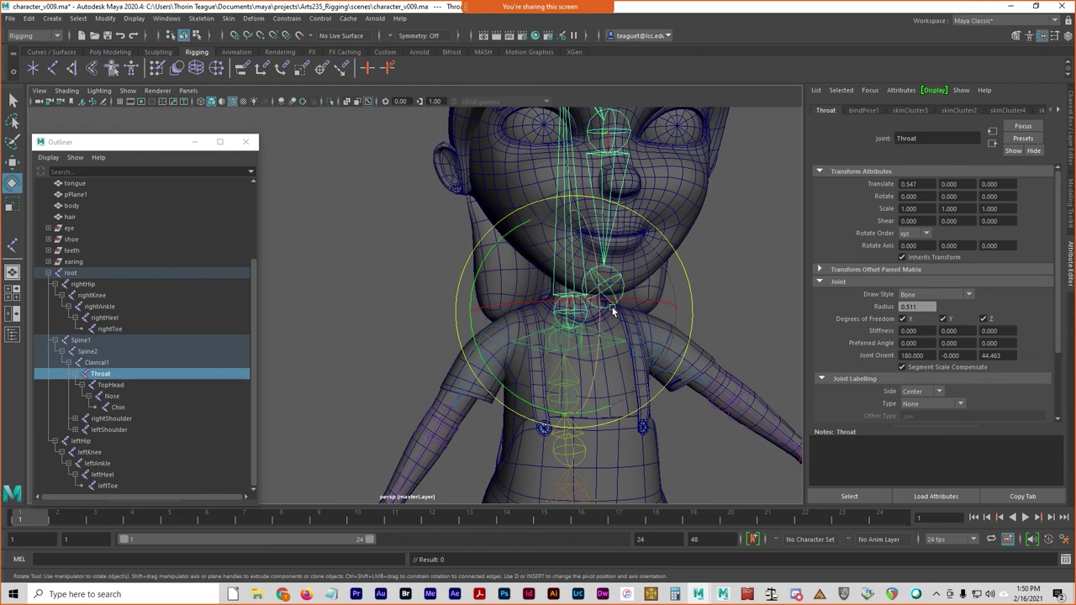
{"action": "mouse_move", "coordinate": [612, 313]}
{"action": "left_mouse_down"}
{"action": "mouse_move", "coordinate": [614, 361]}
{"action": "mouse_move", "coordinate": [603, 250]}
{"action": "mouse_move", "coordinate": [605, 326]}
{"action": "left_mouse_up"}
{"action": "key", "text": "ctrl+z"}
{"action": "key", "text": "q"}
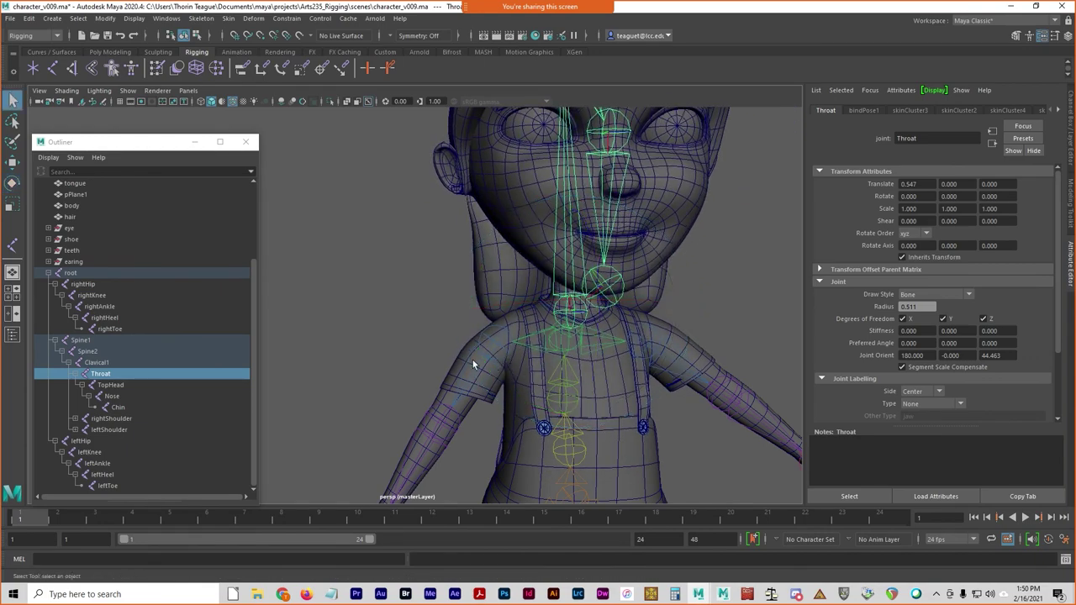
Test the rightShoulder joint by rotating it about 16 degrees around Z, undo the rotation and clear the selection
{"action": "left_click", "coordinate": [442, 351]}
{"action": "left_click", "coordinate": [483, 364]}
{"action": "key", "text": "e"}
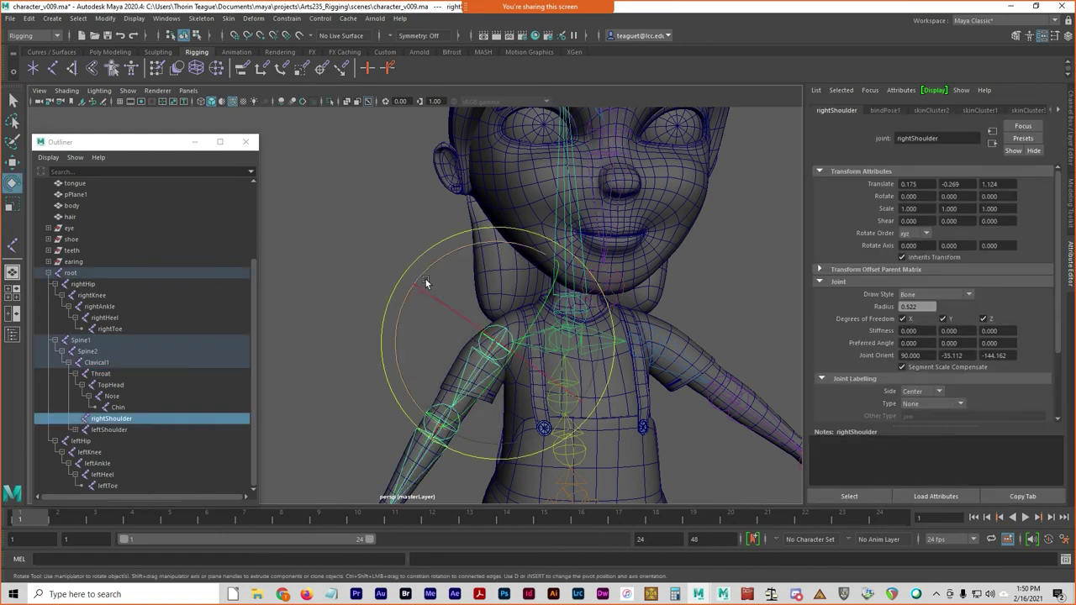
{"action": "mouse_move", "coordinate": [427, 277]}
{"action": "left_mouse_down"}
{"action": "mouse_move", "coordinate": [469, 259]}
{"action": "mouse_move", "coordinate": [436, 294]}
{"action": "left_mouse_up"}
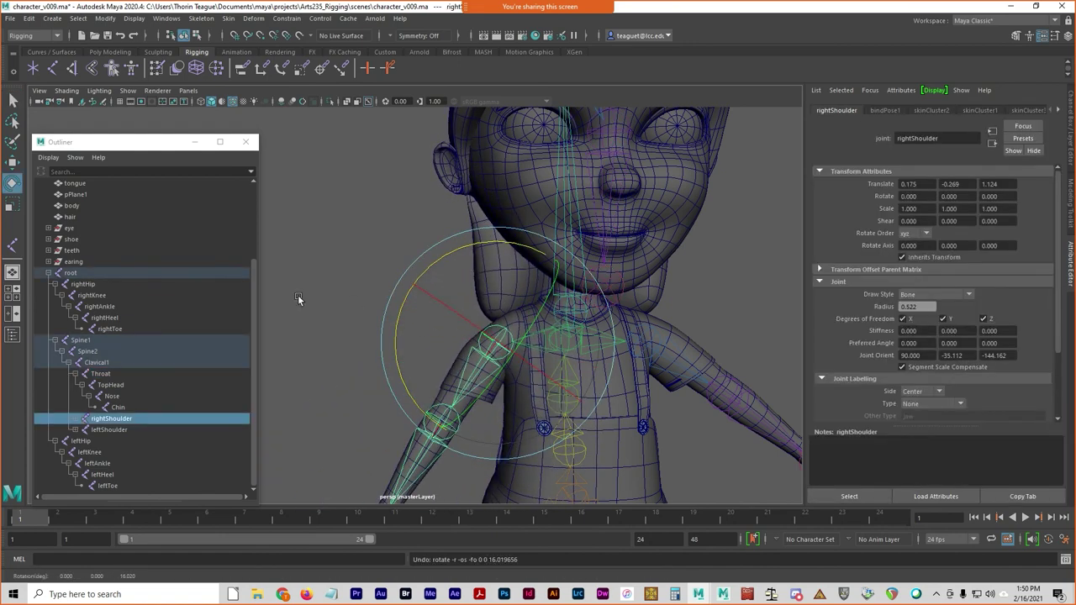
{"action": "left_click", "coordinate": [289, 397]}
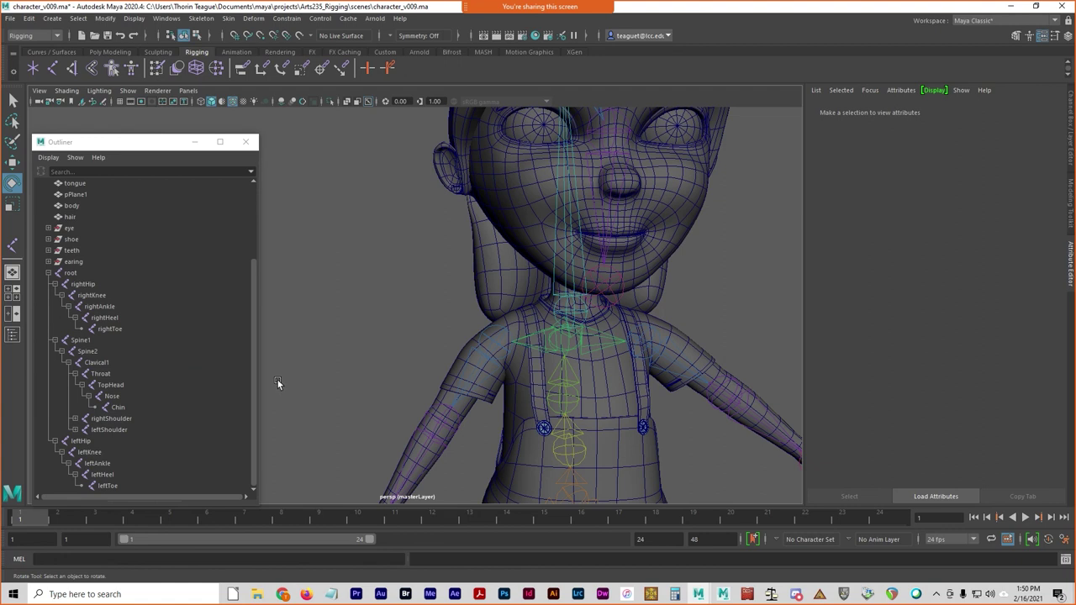
Examine the joints around the clavicle and throat from several angles
{"action": "left_click", "coordinate": [581, 317]}
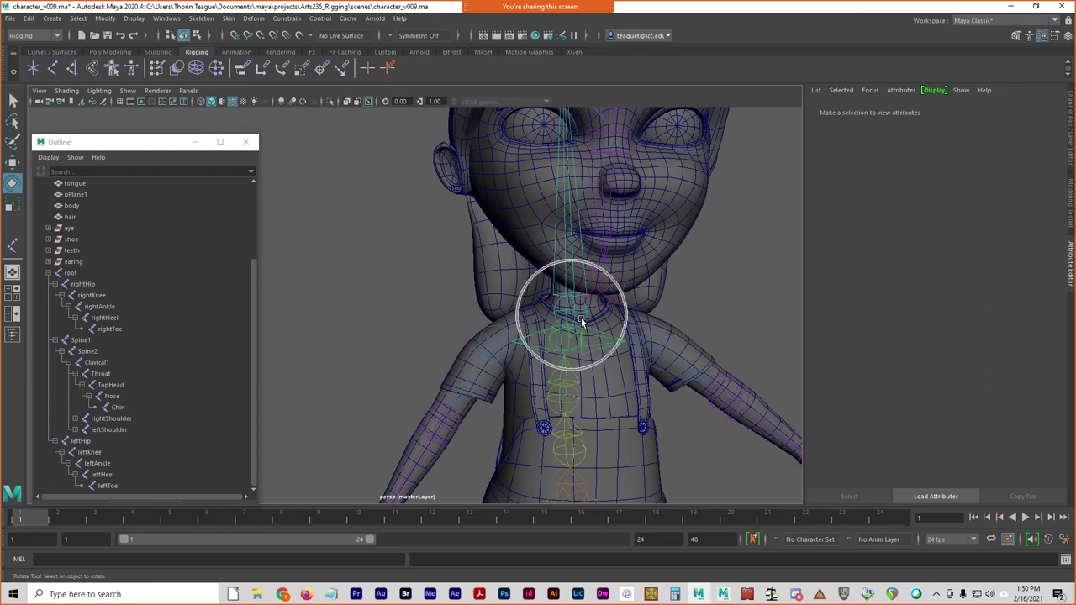
{"action": "left_click", "coordinate": [554, 350]}
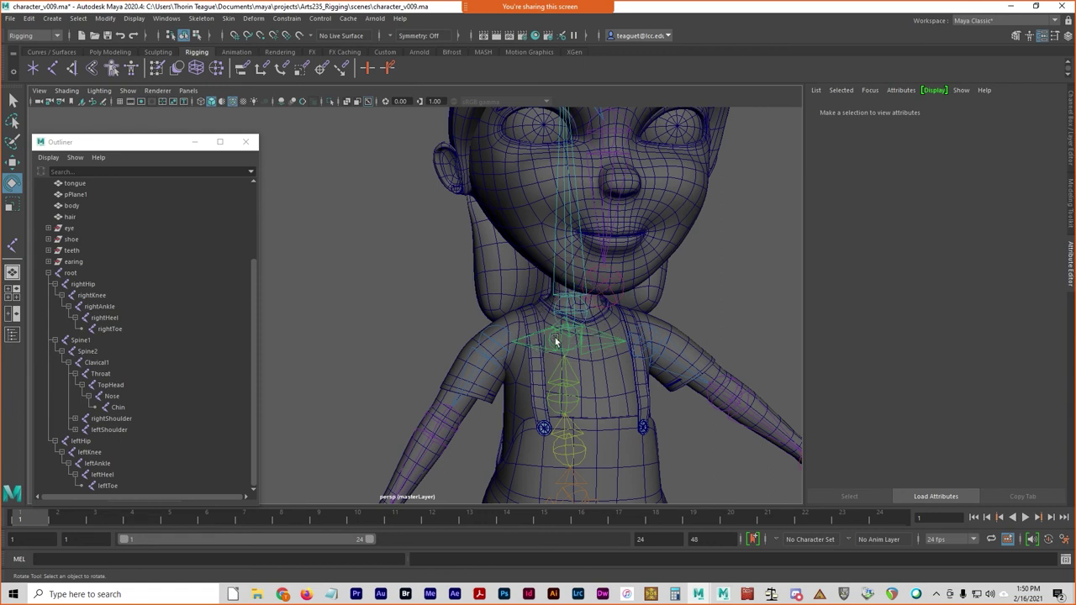
{"action": "left_click", "coordinate": [574, 341]}
{"action": "left_click", "coordinate": [588, 342]}
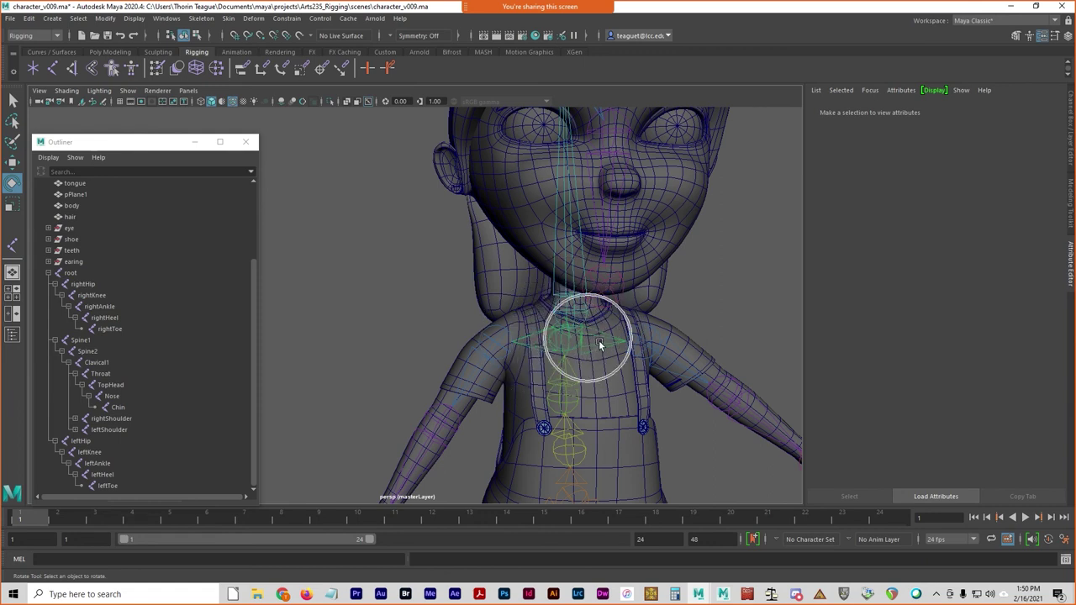
{"action": "left_click", "coordinate": [548, 347]}
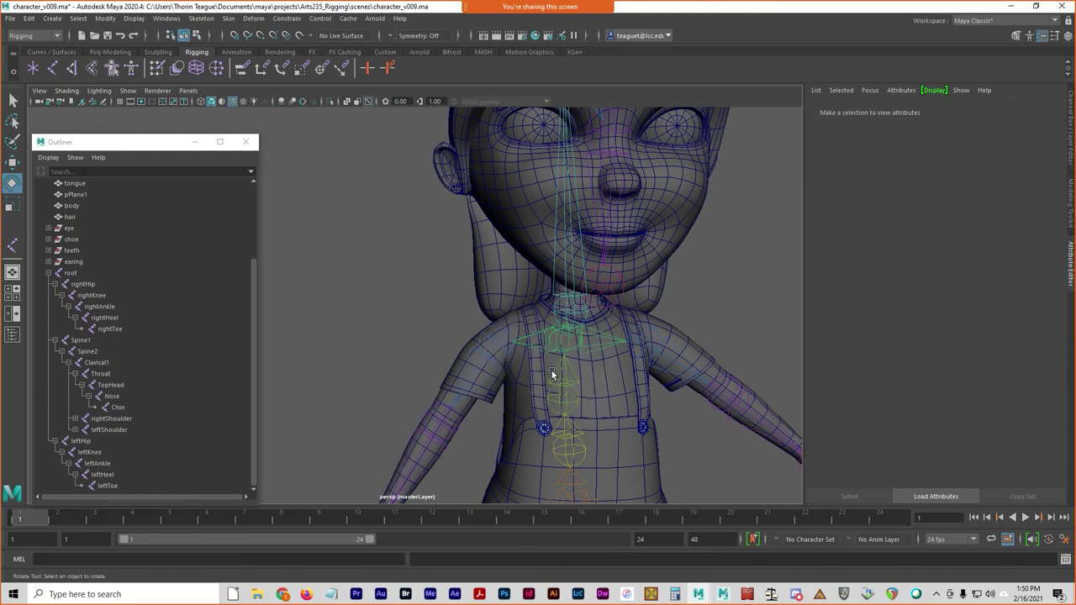
{"action": "mouse_move", "coordinate": [535, 367]}
{"action": "left_mouse_down", "text": "alt"}
{"action": "mouse_move", "coordinate": [569, 373]}
{"action": "mouse_move", "coordinate": [518, 365]}
{"action": "mouse_move", "coordinate": [546, 376]}
{"action": "left_mouse_up", "text": "alt"}
{"action": "middle_click_drag", "start_coordinate": [546, 376], "coordinate": [522, 343], "text": "alt"}
{"action": "right_click_drag", "start_coordinate": [523, 343], "coordinate": [507, 327], "text": "alt"}
{"action": "left_click_drag", "start_coordinate": [507, 327], "coordinate": [613, 377], "text": "alt"}
Test the TopHead joint by rotating it from the side view, undo the rotation and clear the selection
{"action": "left_click", "coordinate": [485, 118]}
{"action": "left_click_drag", "start_coordinate": [543, 178], "coordinate": [621, 361], "text": "alt"}
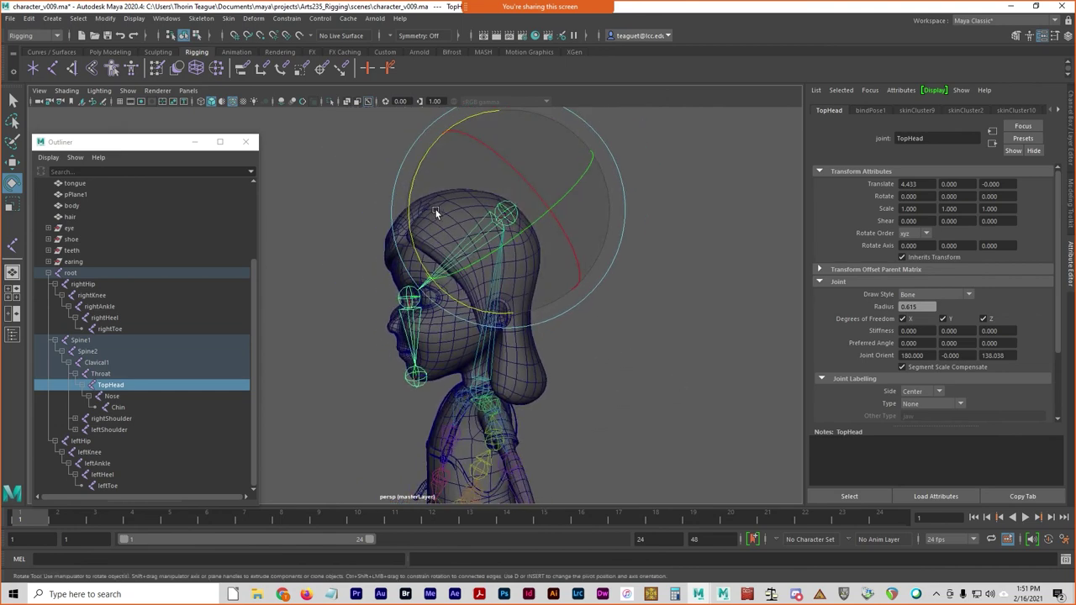
{"action": "left_click_drag", "start_coordinate": [421, 191], "coordinate": [429, 147]}
{"action": "key", "text": "ctrl+z"}
{"action": "left_click", "coordinate": [629, 380]}
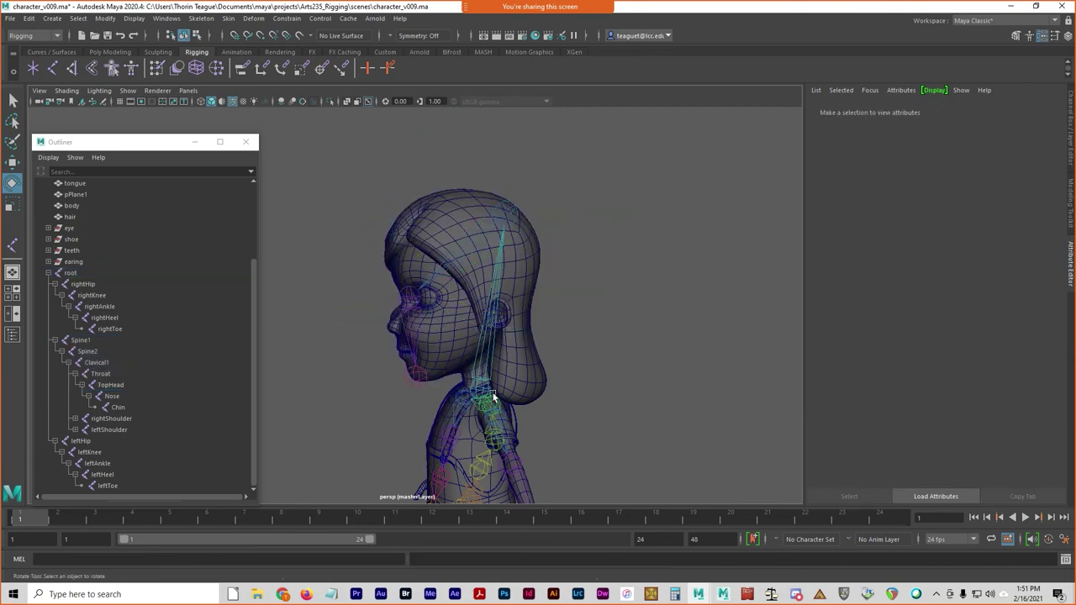
Test the Throat joint by rotating it about 33 degrees around X and -14 degrees around Z, then undo the rotations and deselect it
{"action": "left_click", "coordinate": [481, 388]}
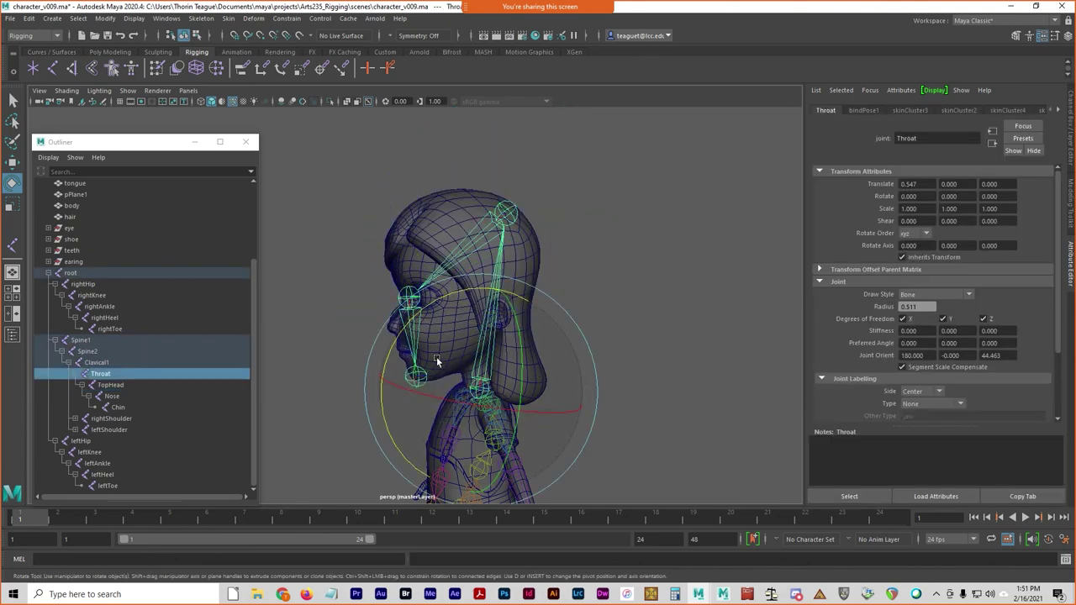
{"action": "left_click_drag", "start_coordinate": [437, 309], "coordinate": [404, 367]}
{"action": "key", "text": "ctrl+z"}
{"action": "key", "text": "ctrl+z"}
{"action": "key", "text": "ctrl+z"}
{"action": "key", "text": "ctrl+z"}
{"action": "key", "text": "ctrl+z"}
{"action": "key", "text": "ctrl+z"}
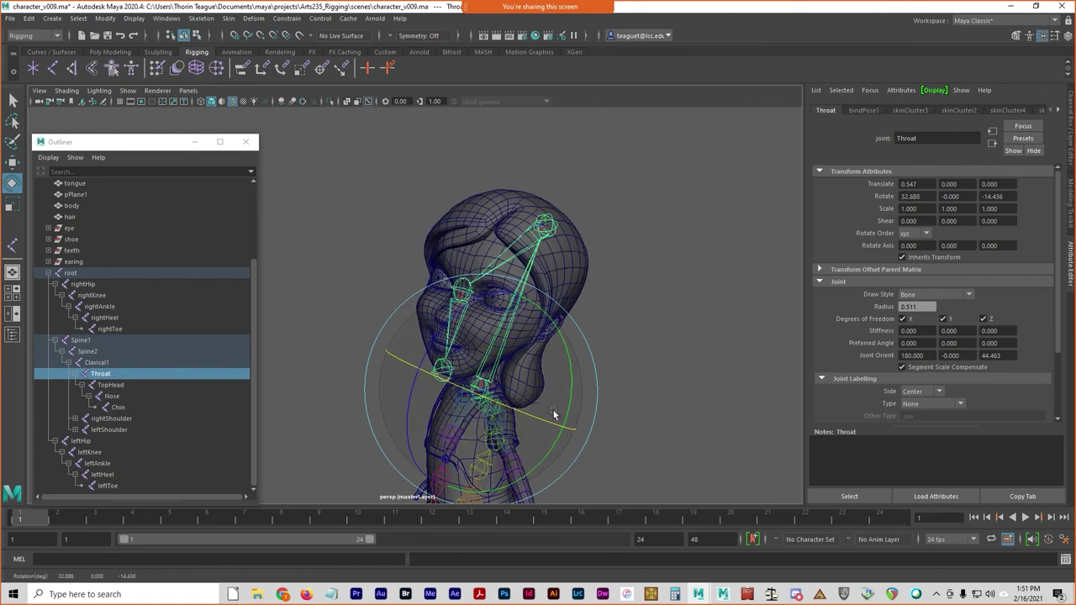
{"action": "left_click", "coordinate": [624, 386]}
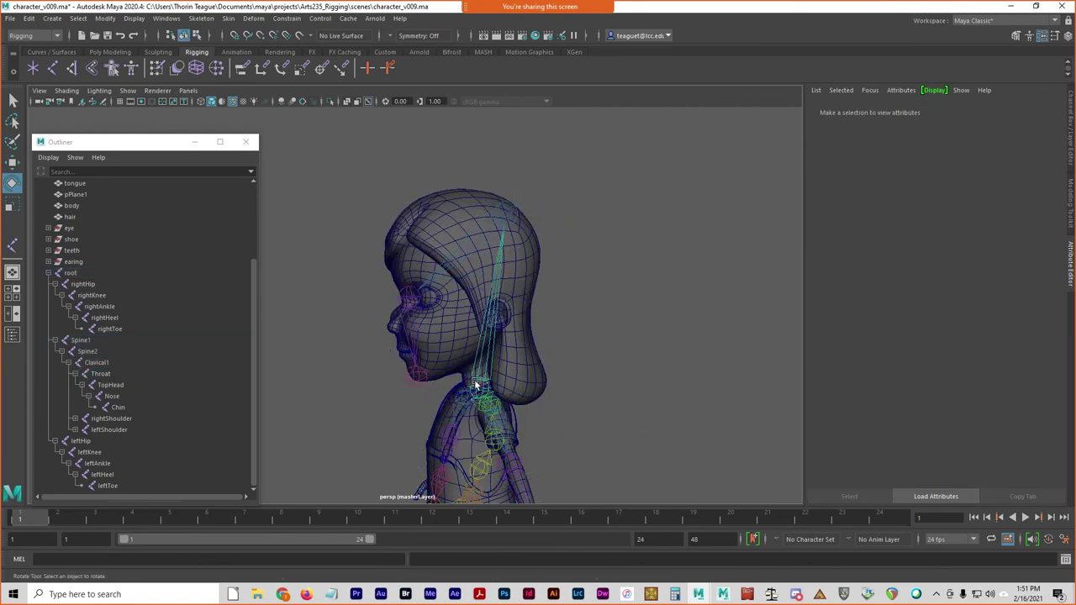
Test the lefttElbow joint by rotating the forearm around several axes, undo the rotations and clear the selection
{"action": "left_click_drag", "start_coordinate": [378, 421], "coordinate": [596, 430], "text": "alt"}
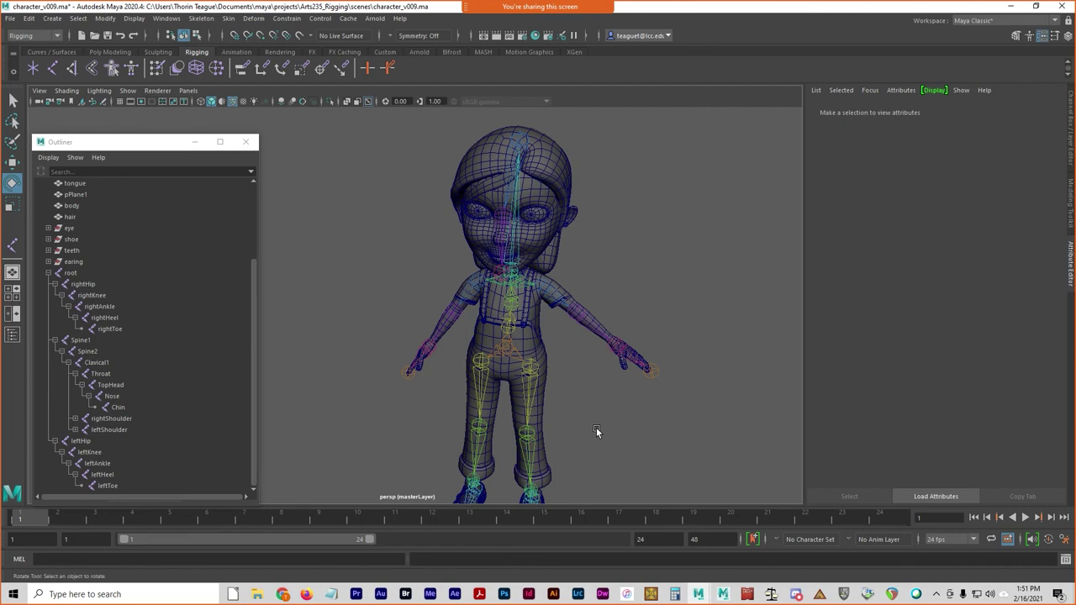
{"action": "left_click", "coordinate": [584, 322]}
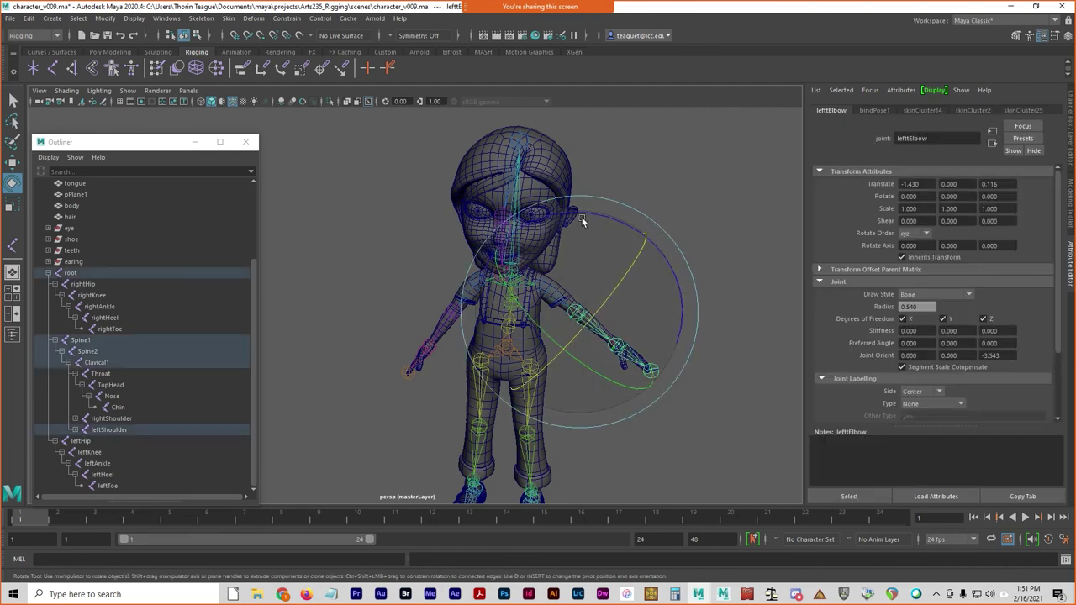
{"action": "left_click_drag", "start_coordinate": [584, 216], "coordinate": [631, 221]}
{"action": "left_click_drag", "start_coordinate": [629, 388], "coordinate": [688, 371]}
{"action": "key", "text": "ctrl+z"}
{"action": "key", "text": "ctrl+z"}
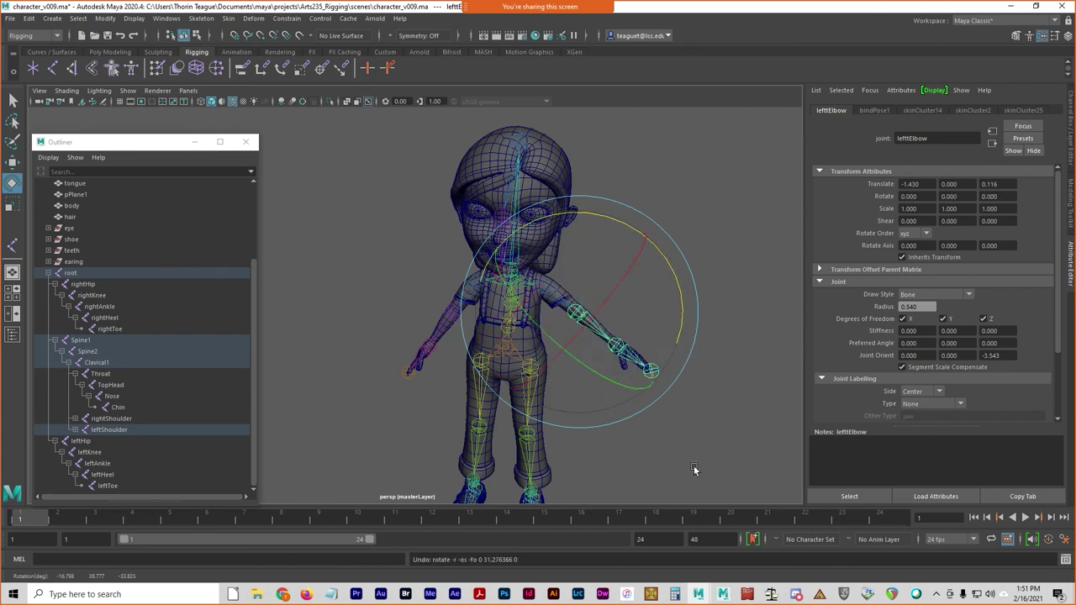
{"action": "left_click", "coordinate": [666, 470]}
Bend the leftKnee joint about -33 degrees around Y and examine the deformation of the trouser leg
{"action": "left_click_drag", "start_coordinate": [664, 471], "coordinate": [556, 389], "text": "alt"}
{"action": "left_click_drag", "start_coordinate": [583, 336], "coordinate": [704, 404], "text": "alt"}
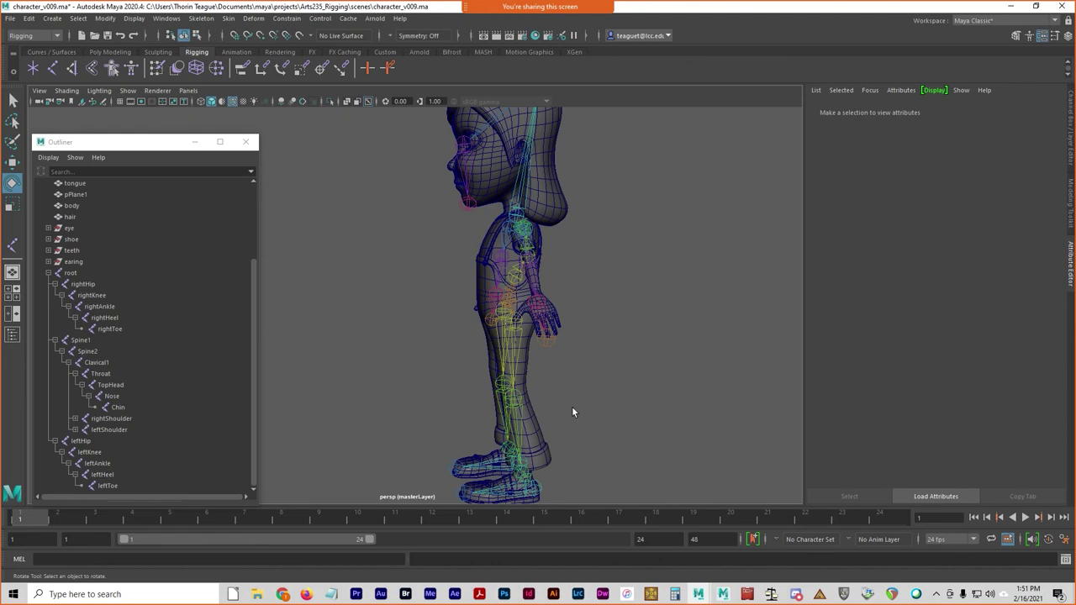
{"action": "left_click", "coordinate": [520, 406]}
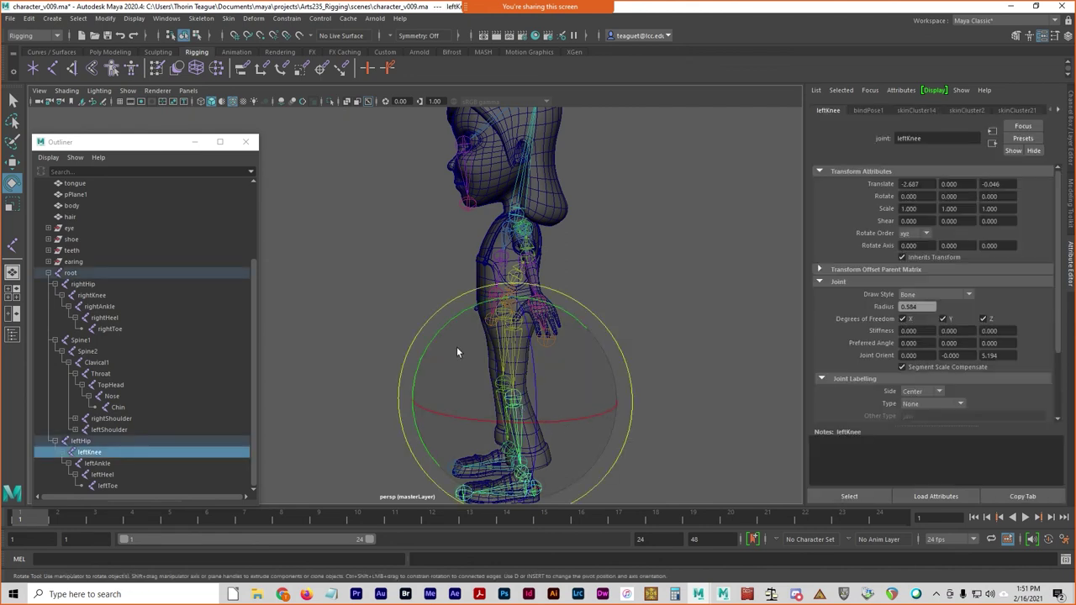
{"action": "left_click_drag", "start_coordinate": [471, 322], "coordinate": [474, 393]}
{"action": "left_click_drag", "start_coordinate": [353, 386], "coordinate": [496, 412], "text": "alt"}
{"action": "middle_click_drag", "start_coordinate": [416, 441], "coordinate": [427, 338], "text": "alt"}
{"action": "right_click_drag", "start_coordinate": [427, 338], "coordinate": [664, 373], "text": "alt"}
{"action": "left_click_drag", "start_coordinate": [663, 373], "coordinate": [463, 378], "text": "alt"}
{"action": "left_click_drag", "start_coordinate": [400, 296], "coordinate": [474, 387]}
{"action": "left_click_drag", "start_coordinate": [363, 401], "coordinate": [392, 402], "text": "alt"}
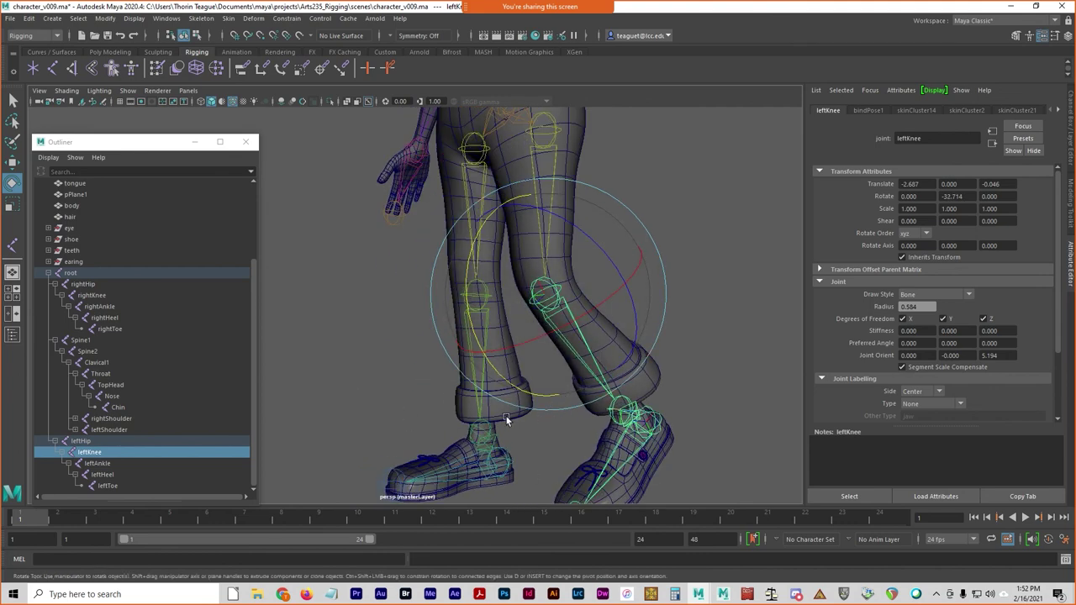
Bend the leftKnee joint further to about -89 degrees around Y, undo the rotations and deselect the joint
{"action": "key", "text": "ctrl"}
{"action": "key", "text": "ctrl"}
{"action": "key", "text": "ctrl"}
{"action": "left_click_drag", "start_coordinate": [501, 358], "coordinate": [462, 489]}
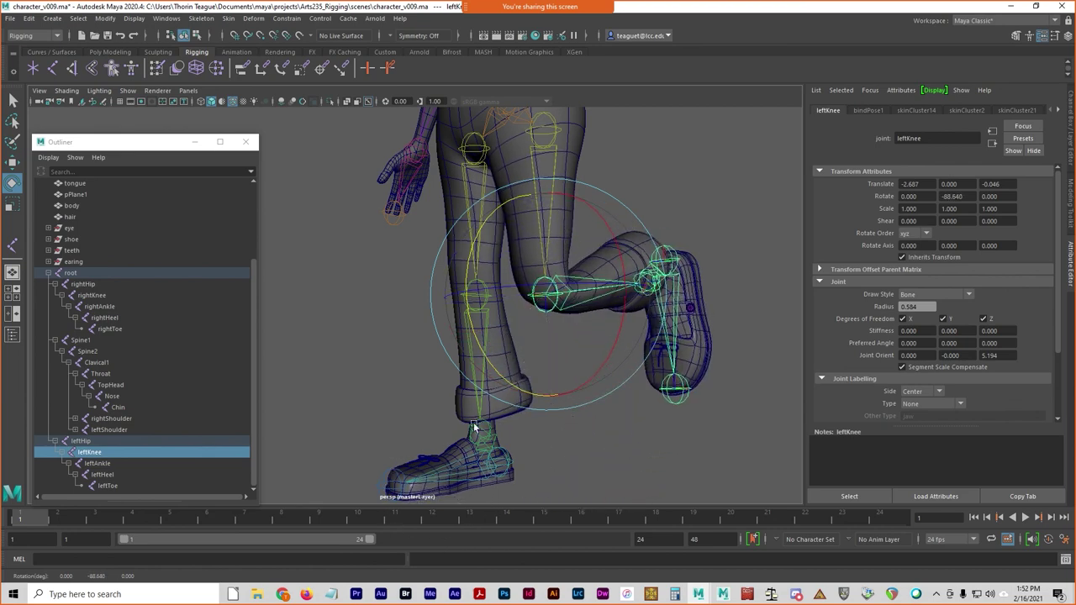
{"action": "key", "text": "ctrl+z"}
{"action": "key", "text": "ctrl+z"}
{"action": "key", "text": "ctrl+z"}
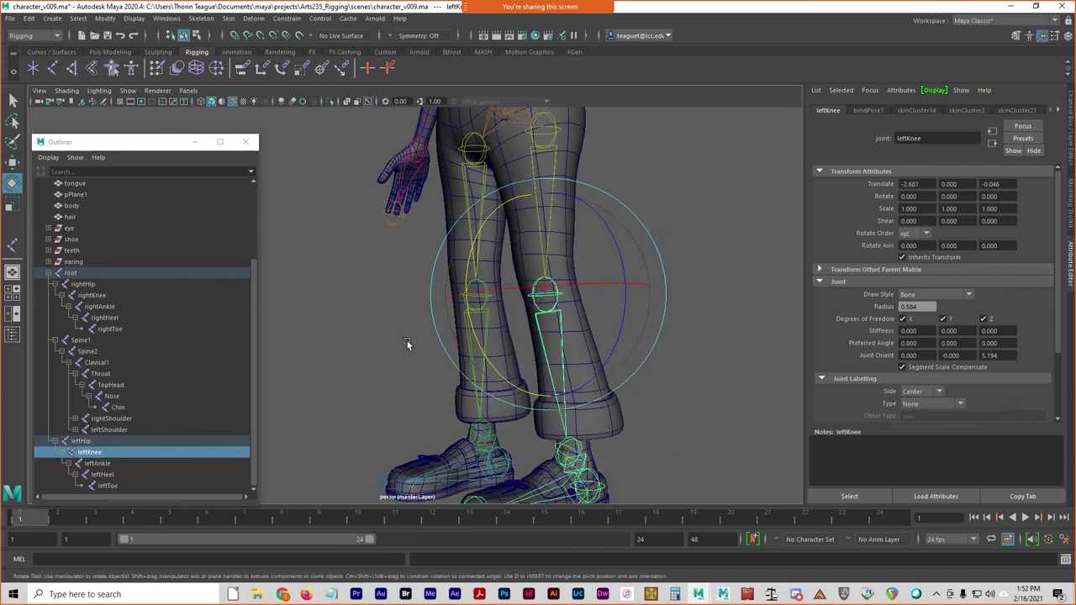
{"action": "left_click", "coordinate": [407, 342]}
Examine the unposed character from the legs up to the head and arms with no joint selected
{"action": "middle_click_drag", "start_coordinate": [381, 297], "coordinate": [397, 311], "text": "alt"}
{"action": "left_click_drag", "start_coordinate": [397, 311], "coordinate": [432, 322], "text": "alt"}
{"action": "left_click", "coordinate": [641, 277]}
{"action": "mouse_move", "coordinate": [538, 307]}
{"action": "left_mouse_down"}
{"action": "mouse_move", "coordinate": [525, 231]}
{"action": "mouse_move", "coordinate": [537, 307]}
{"action": "mouse_move", "coordinate": [553, 332]}
{"action": "mouse_move", "coordinate": [593, 352]}
{"action": "mouse_move", "coordinate": [543, 315]}
{"action": "mouse_move", "coordinate": [581, 347]}
{"action": "mouse_move", "coordinate": [532, 290]}
{"action": "mouse_move", "coordinate": [547, 277]}
{"action": "mouse_move", "coordinate": [535, 300]}
{"action": "left_mouse_up"}
{"action": "left_click", "coordinate": [435, 362]}
{"action": "left_click_drag", "start_coordinate": [476, 317], "coordinate": [648, 333], "text": "alt"}
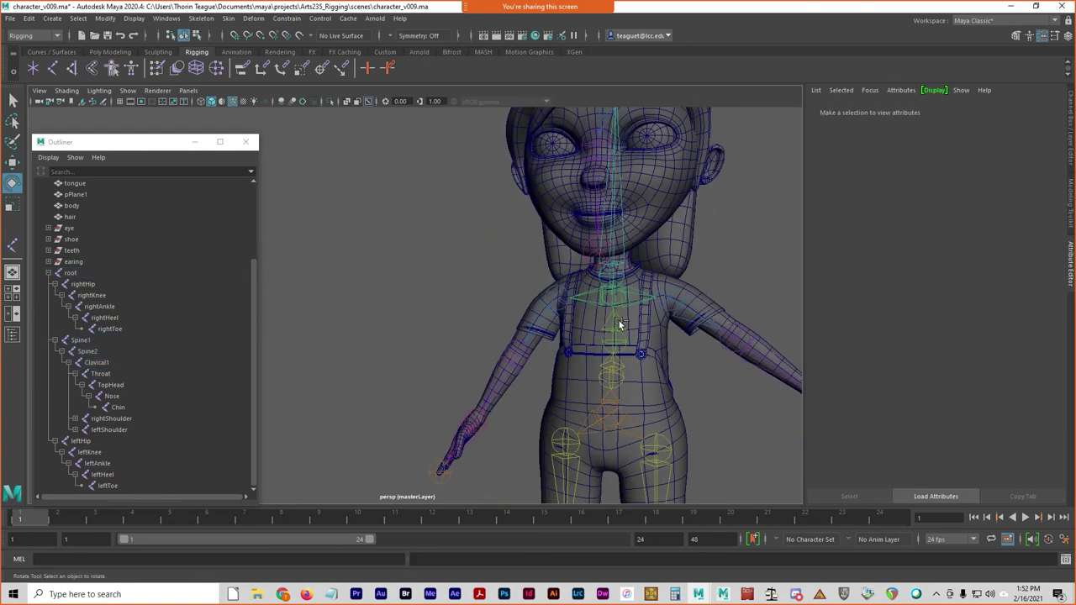
{"action": "key", "text": "ctrl"}
{"action": "key", "text": "ctrl"}
Test the RightWrist joint by rotating the hand, including around Z, and undo the rotations
{"action": "left_click", "coordinate": [487, 425]}
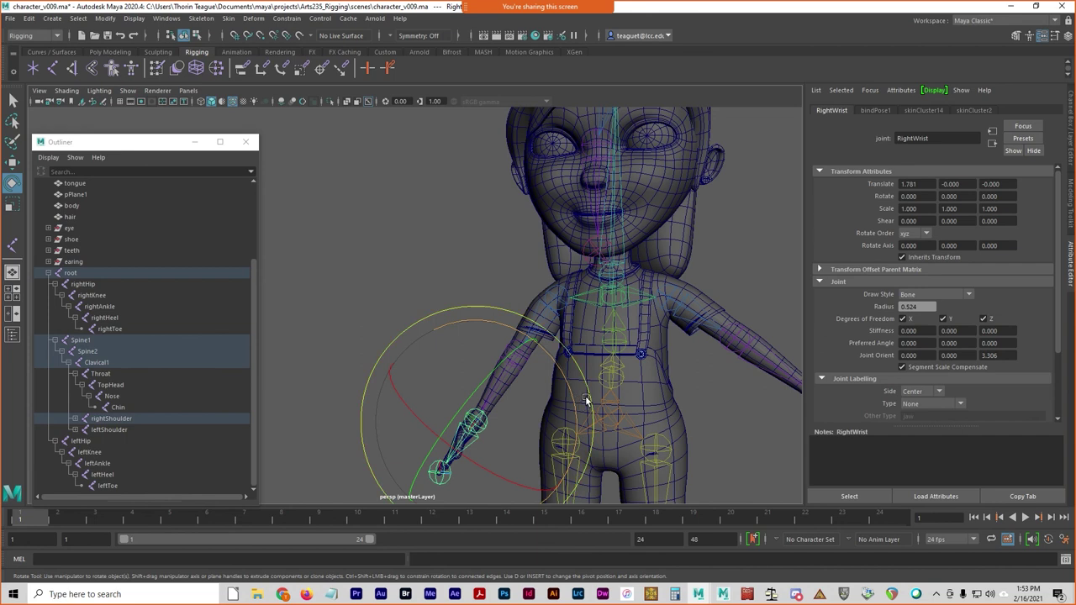
{"action": "mouse_move", "coordinate": [582, 402]}
{"action": "left_mouse_down"}
{"action": "mouse_move", "coordinate": [588, 443]}
{"action": "mouse_move", "coordinate": [559, 340]}
{"action": "mouse_move", "coordinate": [597, 453]}
{"action": "mouse_move", "coordinate": [543, 268]}
{"action": "mouse_move", "coordinate": [624, 465]}
{"action": "mouse_move", "coordinate": [572, 312]}
{"action": "mouse_move", "coordinate": [611, 463]}
{"action": "mouse_move", "coordinate": [581, 421]}
{"action": "mouse_move", "coordinate": [586, 450]}
{"action": "mouse_move", "coordinate": [565, 398]}
{"action": "left_mouse_up"}
{"action": "key", "text": "ctrl+z"}
{"action": "middle_click_drag", "start_coordinate": [528, 457], "coordinate": [515, 365], "text": "alt"}
{"action": "left_click_drag", "start_coordinate": [506, 371], "coordinate": [539, 341], "text": "alt"}
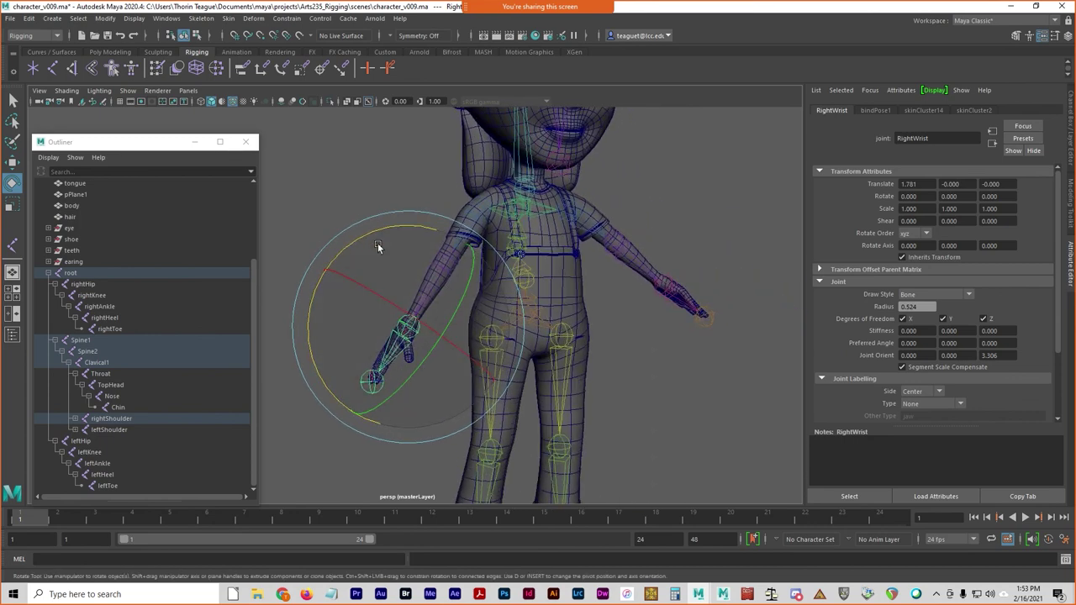
{"action": "left_click_drag", "start_coordinate": [377, 243], "coordinate": [473, 236]}
{"action": "key", "text": "ctrl+z"}
{"action": "key", "text": "ctrl+z"}
{"action": "key", "text": "ctrl+z"}
{"action": "key", "text": "ctrl+z"}
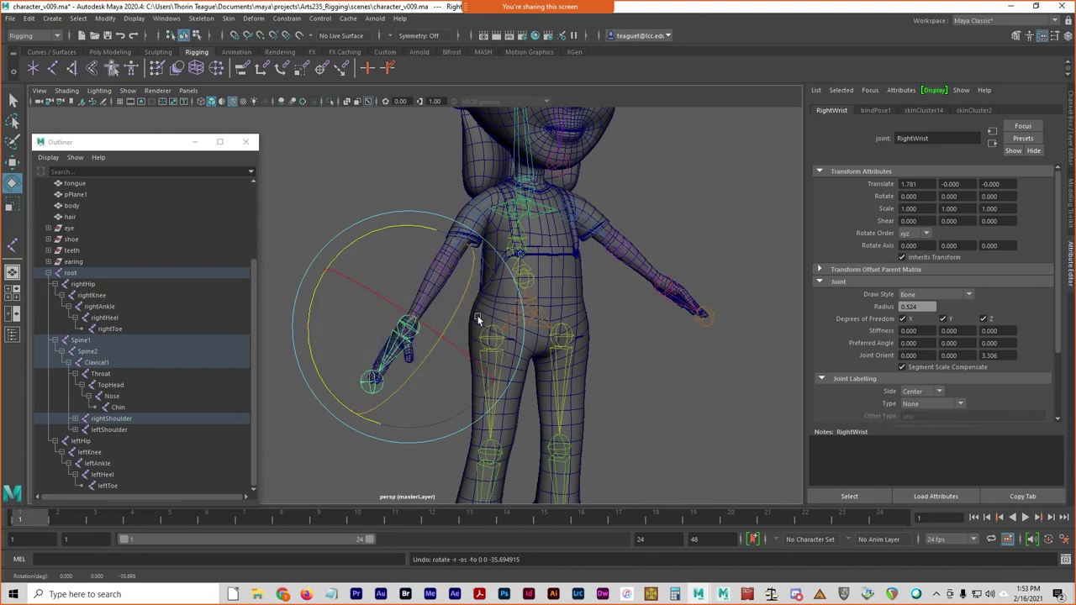
Try rotating the Spine1 joint, slightly rotate the Clavical1 joint and clear the selection
{"action": "left_click", "coordinate": [547, 291]}
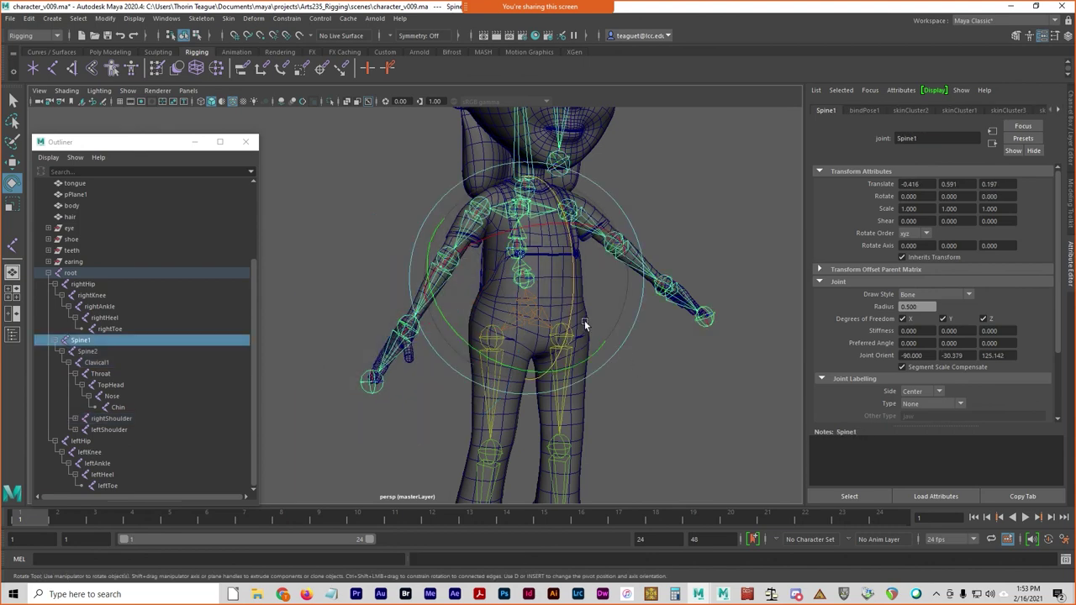
{"action": "left_click_drag", "start_coordinate": [590, 262], "coordinate": [648, 364]}
{"action": "left_click", "coordinate": [613, 348]}
{"action": "left_click", "coordinate": [533, 205]}
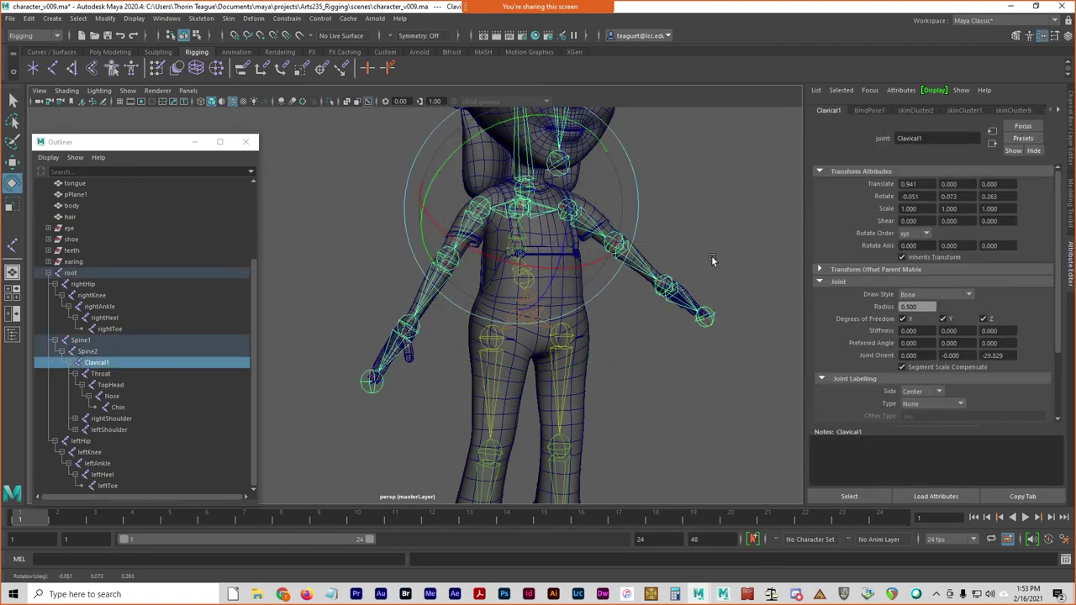
{"action": "key", "text": "q"}
{"action": "left_click", "coordinate": [636, 237]}
Test the Throat joint with a small rotation, undo it and deselect the joint
{"action": "left_click", "coordinate": [534, 186]}
{"action": "key", "text": "e"}
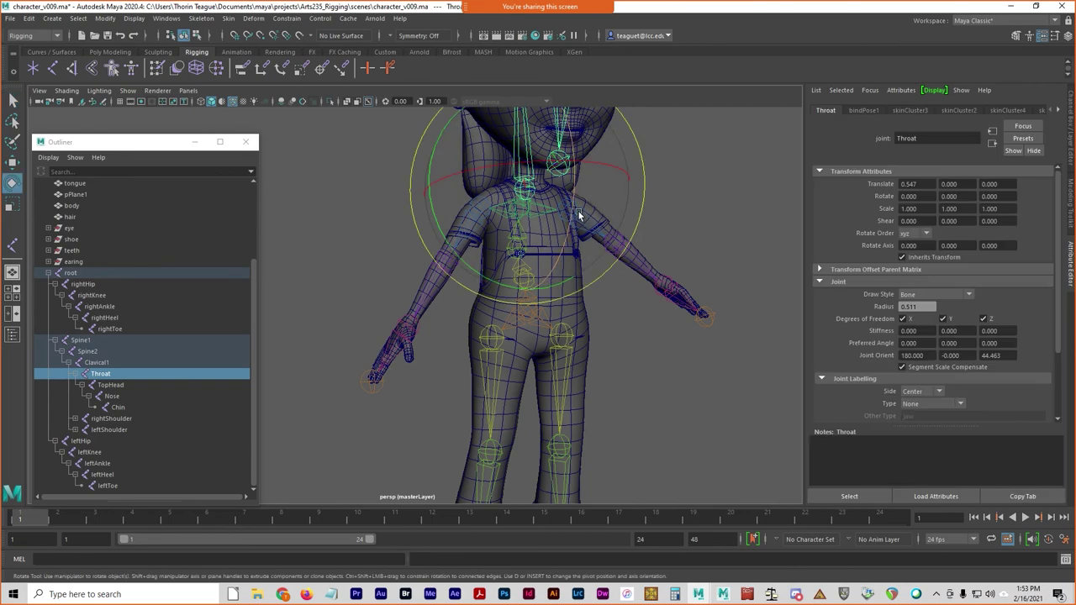
{"action": "mouse_move", "coordinate": [582, 212]}
{"action": "left_mouse_down"}
{"action": "mouse_move", "coordinate": [581, 293]}
{"action": "mouse_move", "coordinate": [576, 171]}
{"action": "mouse_move", "coordinate": [572, 200]}
{"action": "left_mouse_up"}
{"action": "key", "text": "ctrl+z"}
{"action": "left_click", "coordinate": [642, 404]}
Test the leftKnee joint again with a small rotation from the front, undo it and clear the selection
{"action": "left_click", "coordinate": [589, 453]}
{"action": "middle_click_drag", "start_coordinate": [593, 451], "coordinate": [678, 333], "text": "alt"}
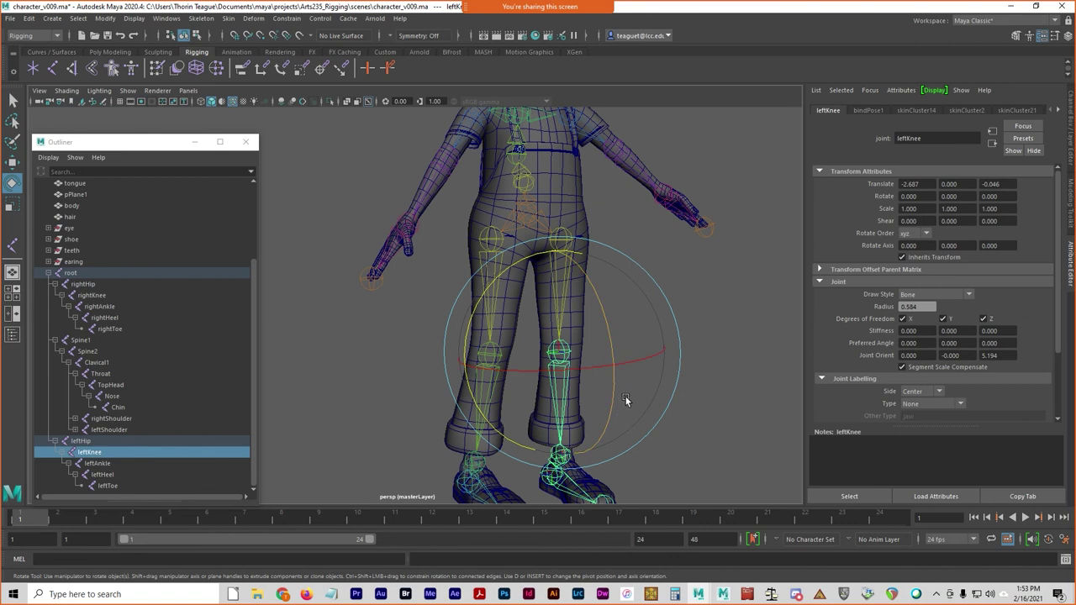
{"action": "left_click_drag", "start_coordinate": [625, 398], "coordinate": [594, 405]}
{"action": "key", "text": "ctrl+z"}
{"action": "key", "text": "ctrl+z"}
{"action": "left_click", "coordinate": [622, 344]}
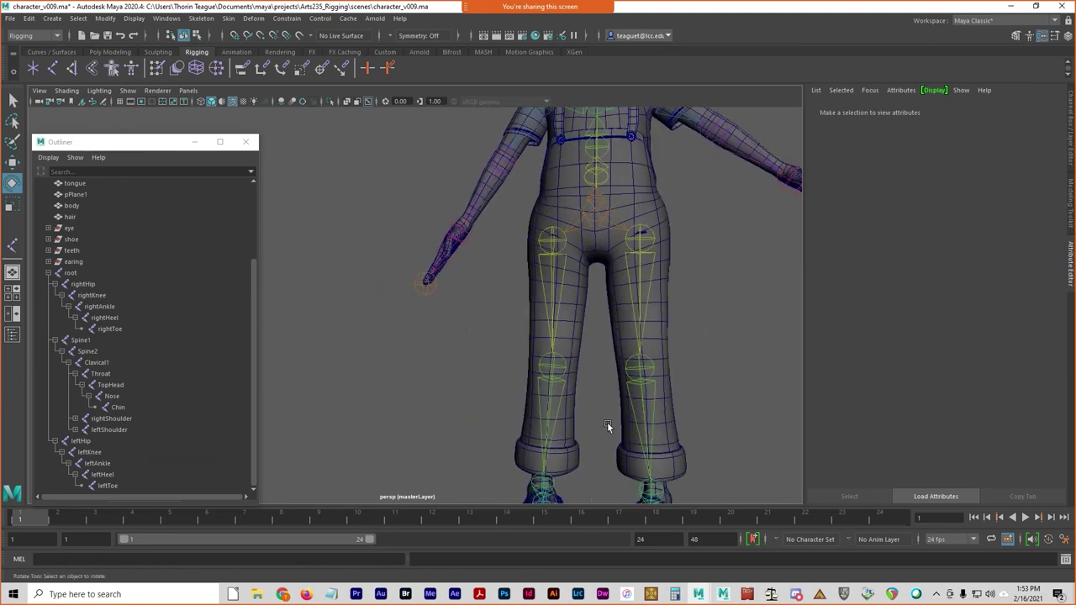
Select the Throat joint in the skeleton hierarchy
{"action": "scroll", "coordinate": [644, 420], "scroll_direction": "down", "scroll_amount": 1}
{"action": "middle_click_drag", "start_coordinate": [658, 293], "coordinate": [534, 378], "text": "alt"}
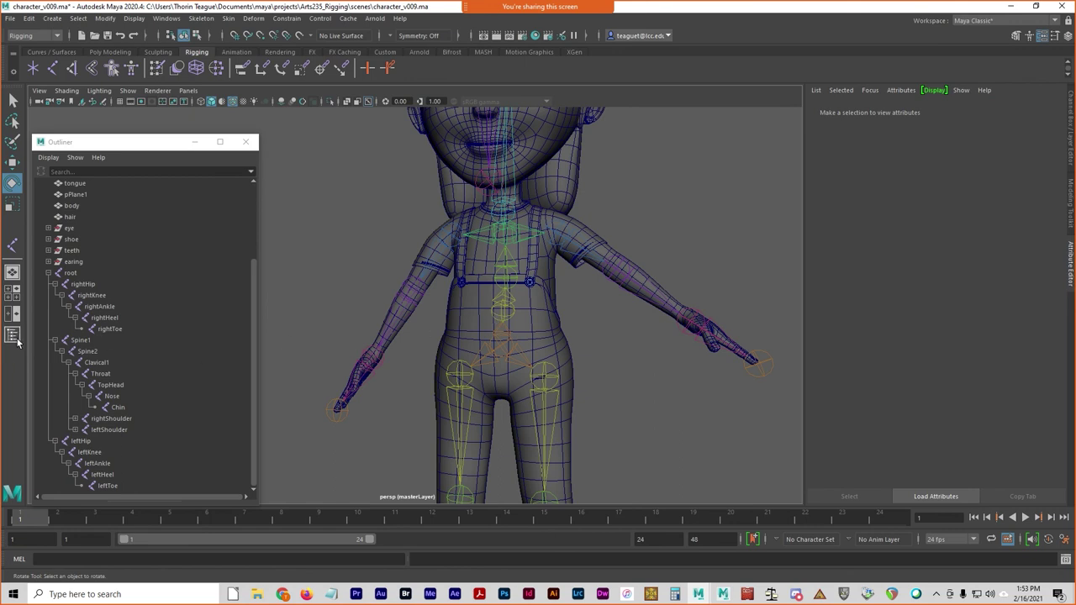
{"action": "middle_click_drag", "start_coordinate": [475, 296], "coordinate": [503, 385], "text": "alt"}
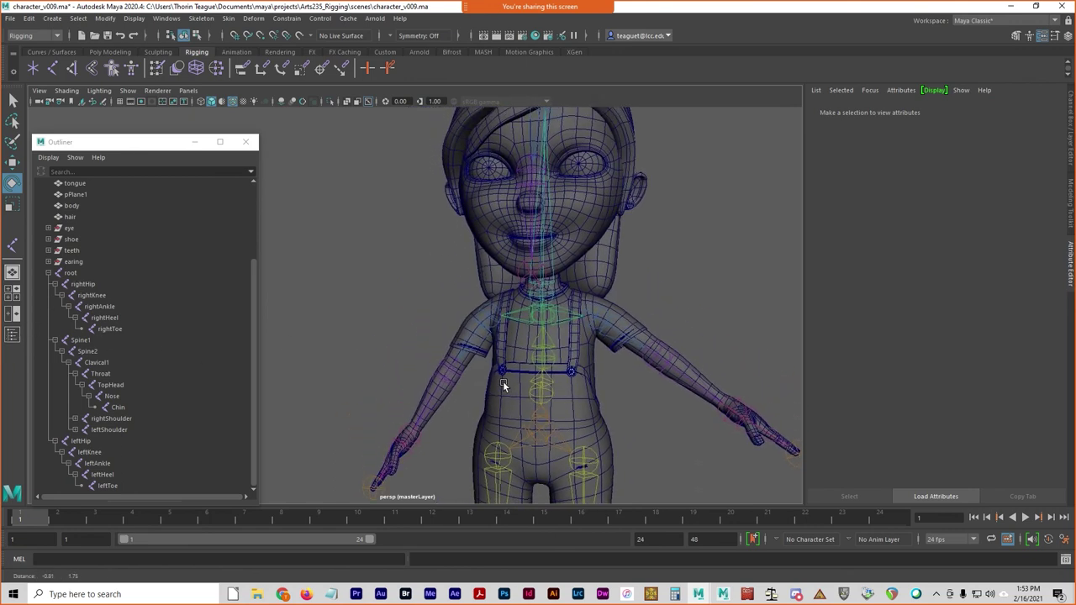
{"action": "left_click", "coordinate": [103, 374]}
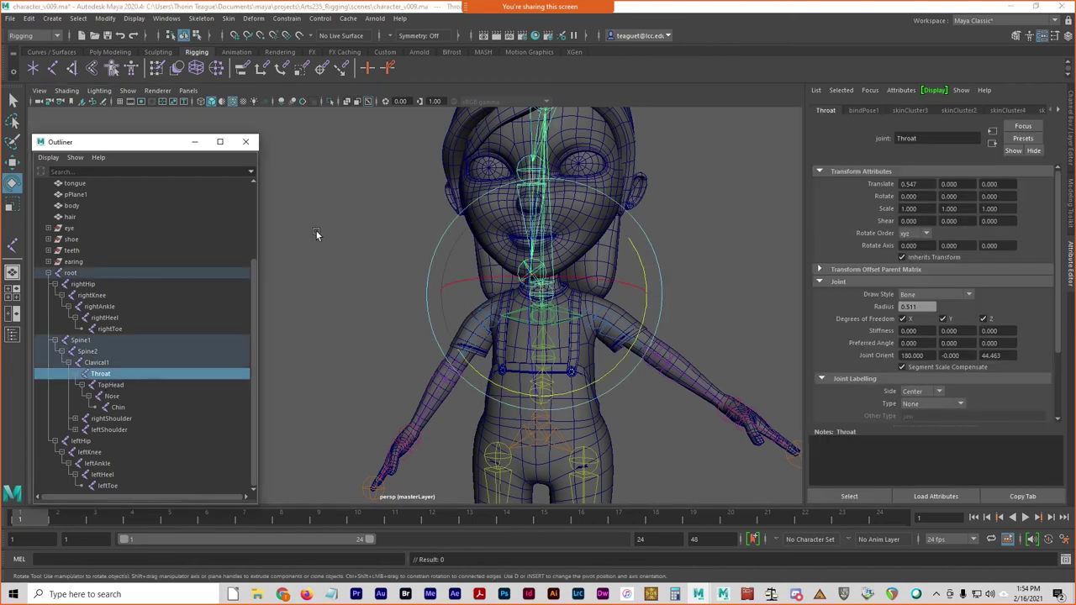
{"action": "left_click", "coordinate": [114, 71]}
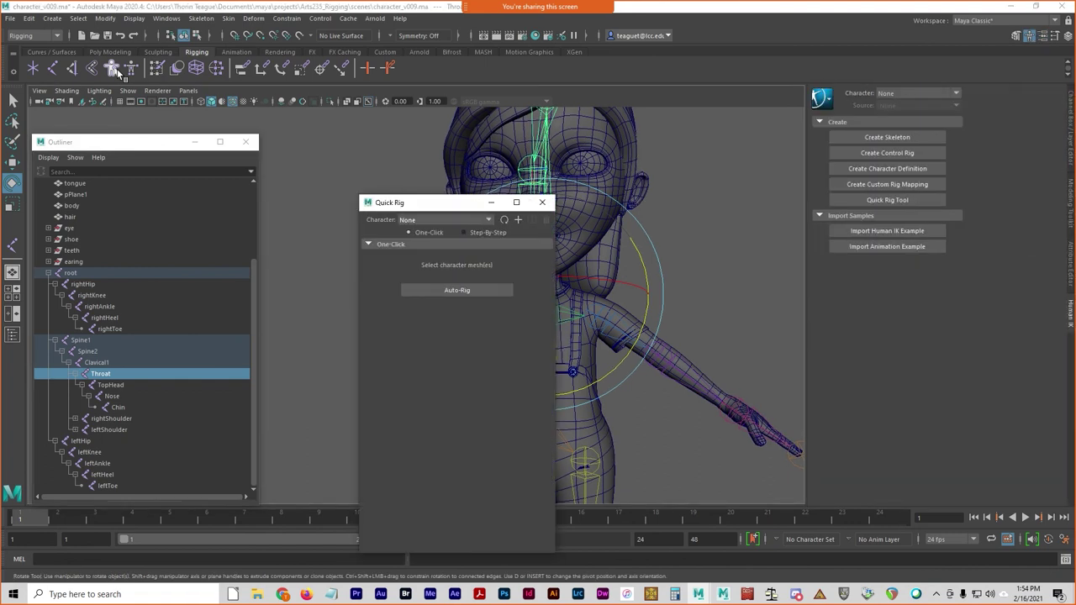
{"action": "left_click_drag", "start_coordinate": [443, 205], "coordinate": [360, 190]}
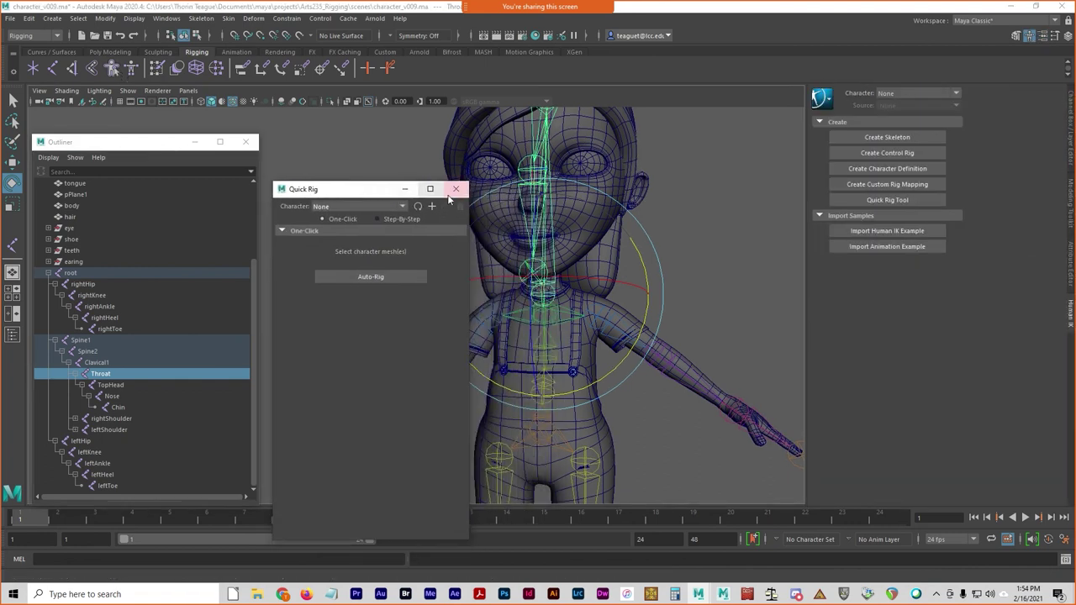
{"action": "left_click", "coordinate": [448, 187]}
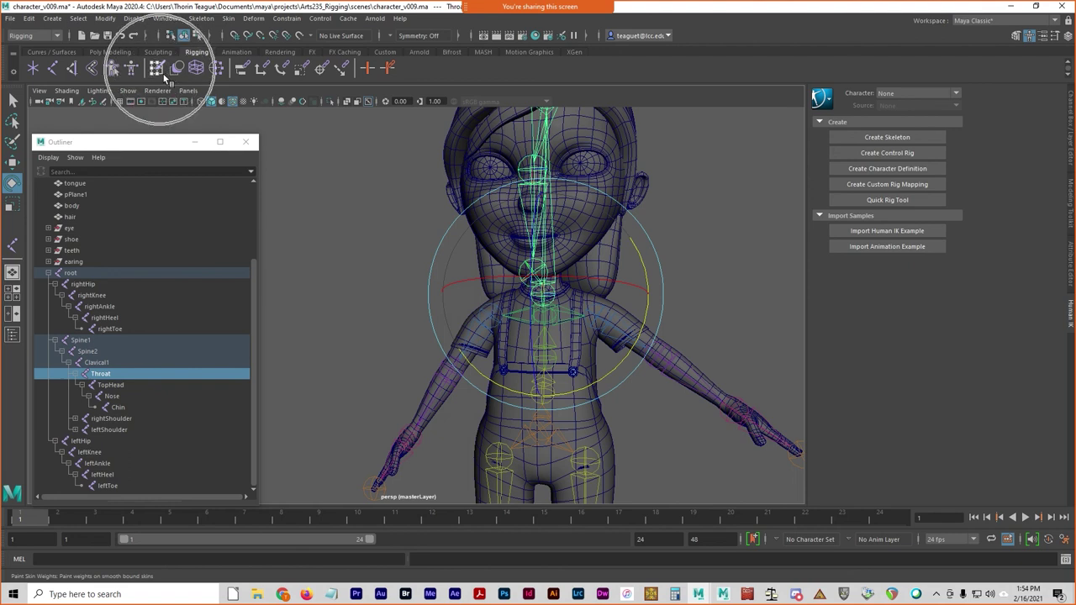
{"action": "left_click", "coordinate": [116, 71]}
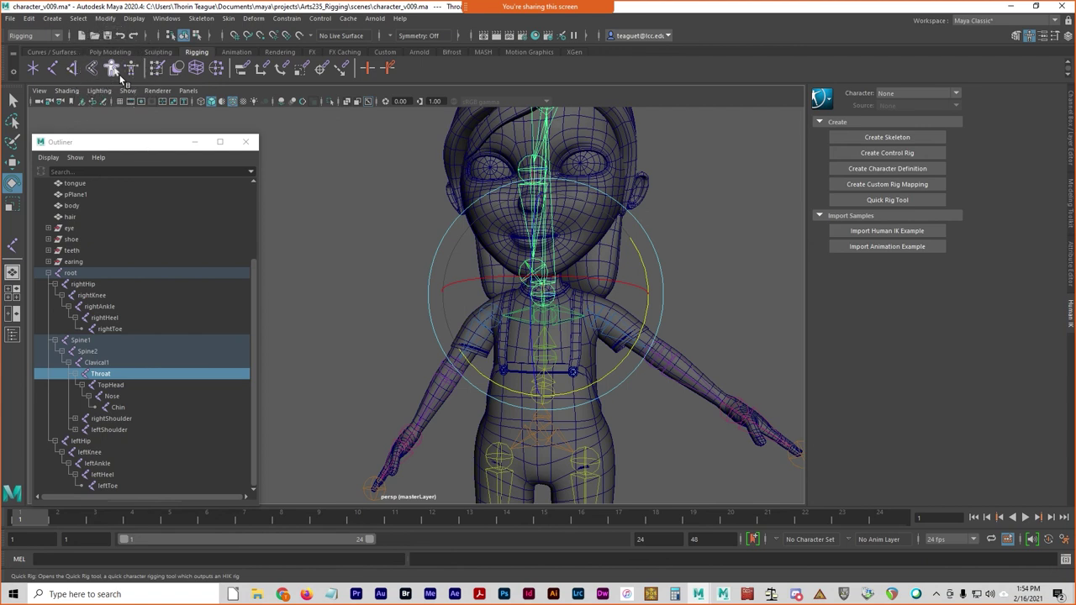
{"action": "key", "text": "ctrl"}
{"action": "key", "text": "ctrl"}
{"action": "key", "text": "ctrl"}
{"action": "key", "text": "ctrl"}
{"action": "left_click", "coordinate": [121, 78]}
{"action": "left_click", "coordinate": [119, 72]}
Activate the Paint Skin Weights tool with the Throat joint selected and view the neck and shoulders from several angles
{"action": "left_click", "coordinate": [163, 73]}
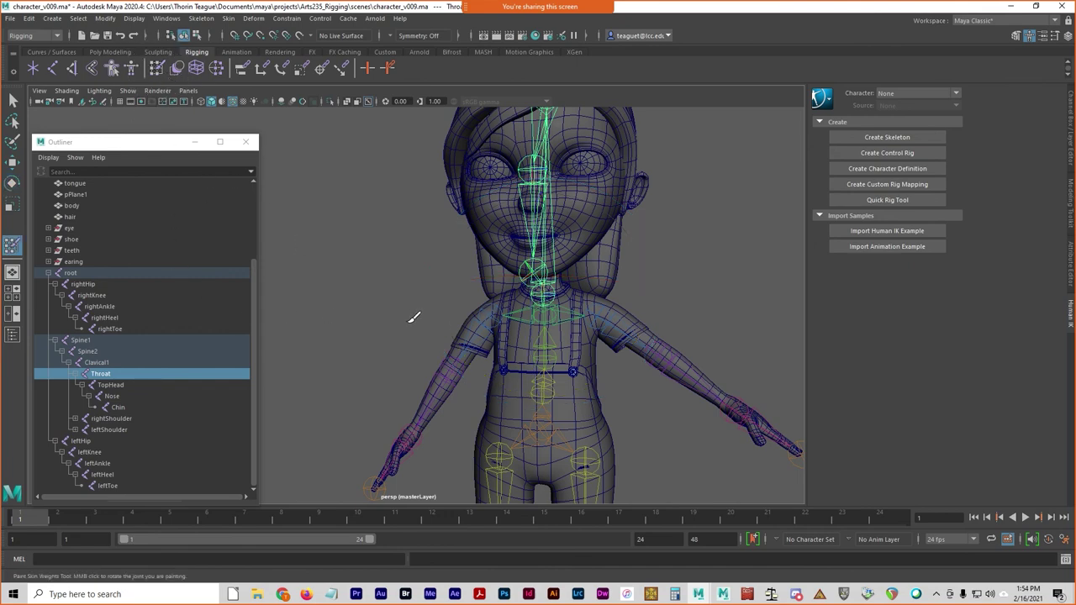
{"action": "left_click_drag", "start_coordinate": [627, 313], "coordinate": [576, 314], "text": "alt"}
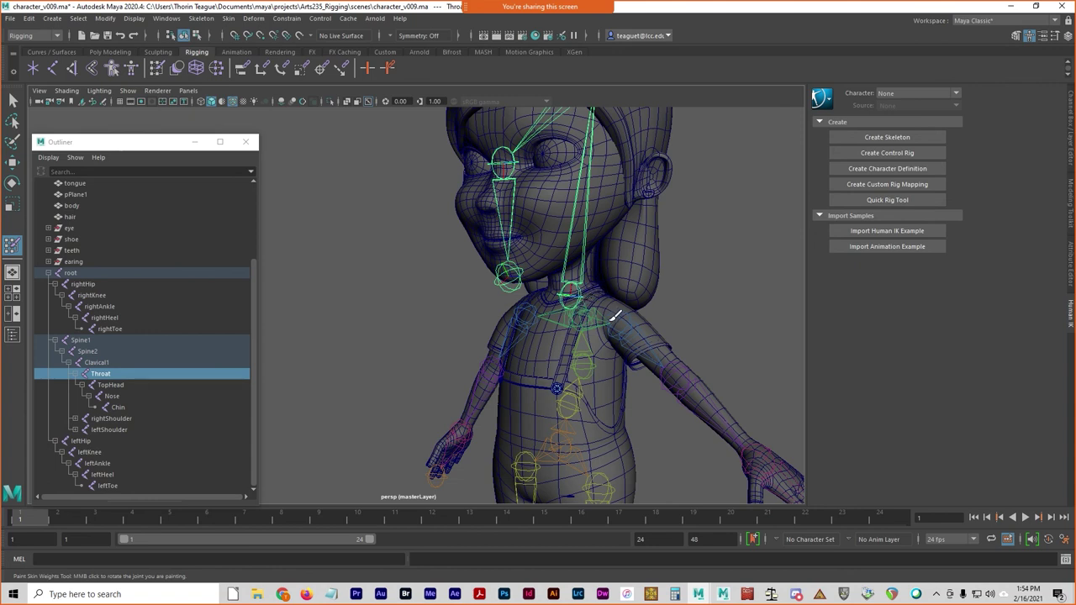
{"action": "key", "text": "ctrl+z"}
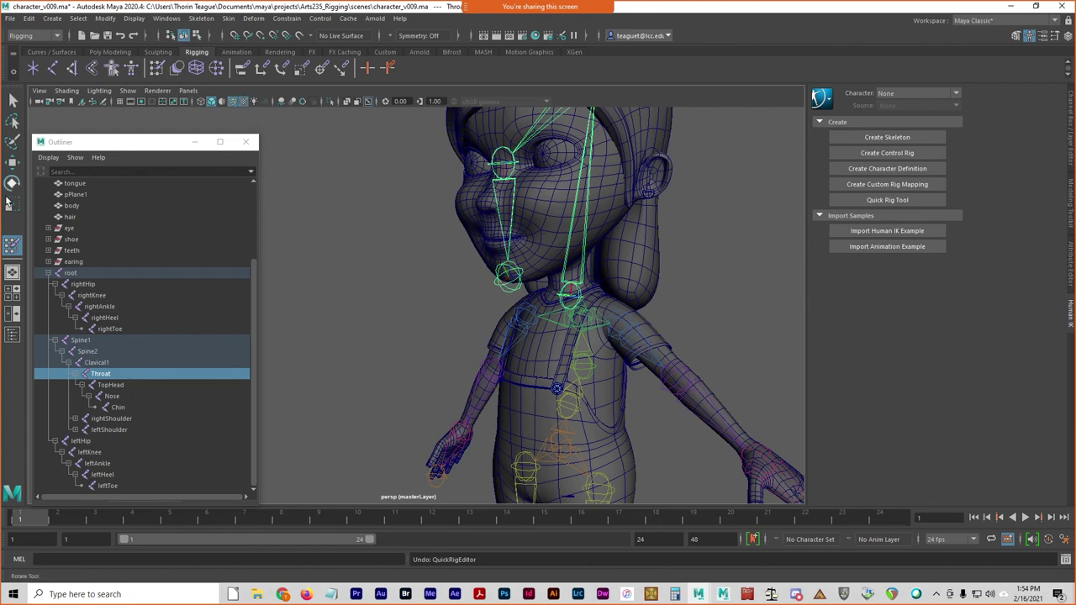
{"action": "left_click_drag", "start_coordinate": [546, 292], "coordinate": [603, 303], "text": "alt"}
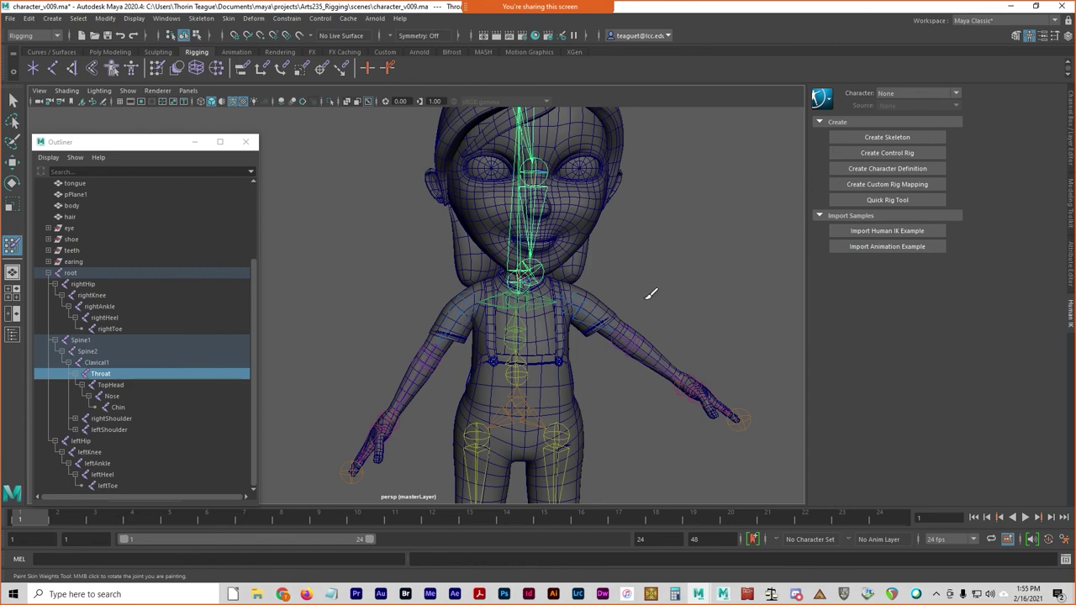
{"action": "left_click_drag", "start_coordinate": [639, 303], "coordinate": [610, 357], "text": "alt"}
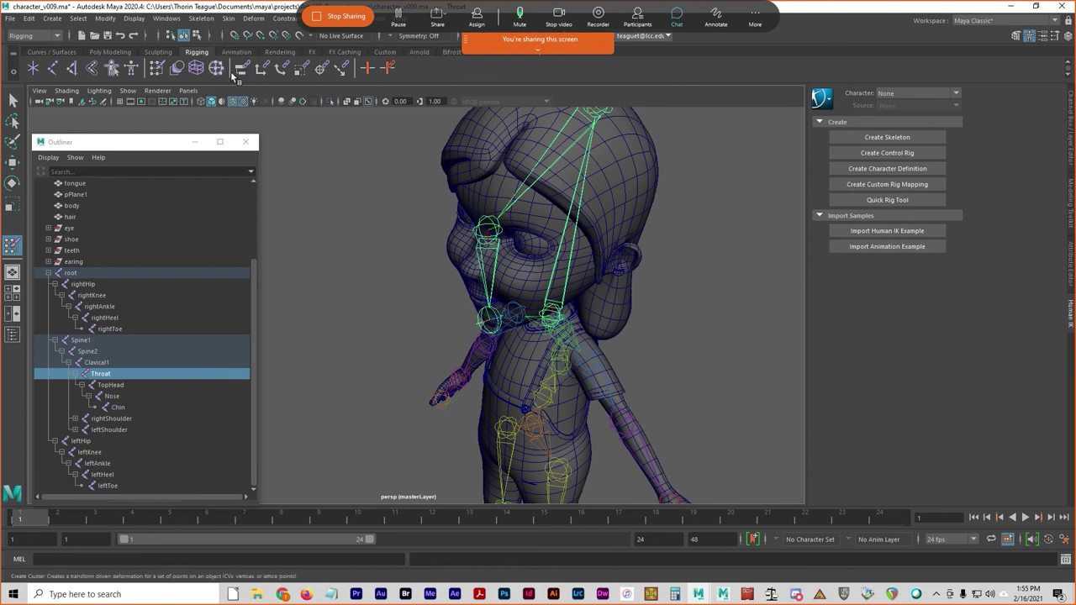
{"action": "left_click", "coordinate": [12, 242]}
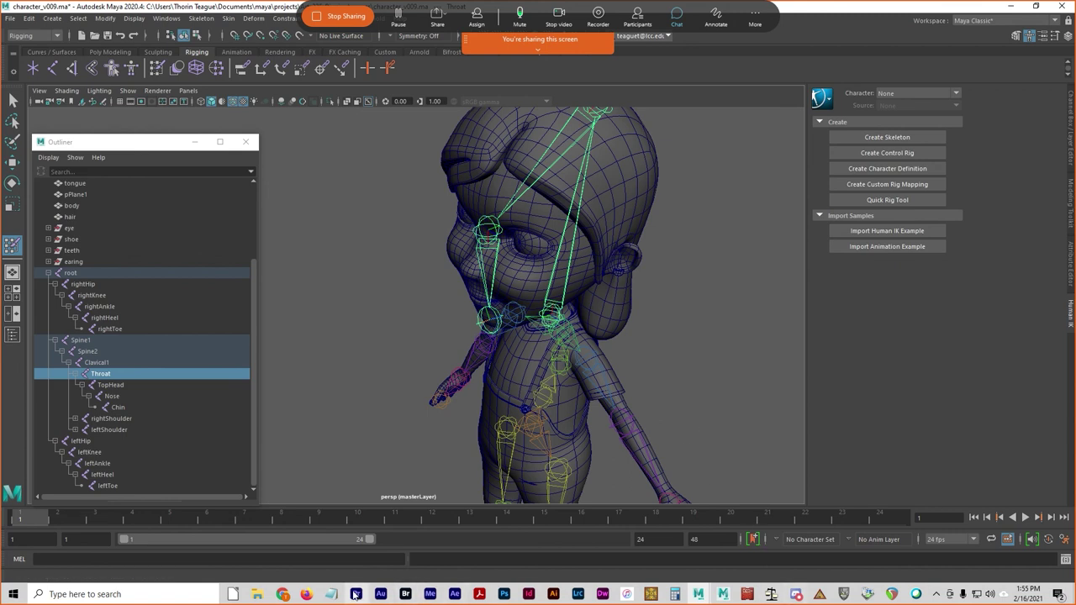
Switch to Chrome and search the web for "maya paint weights" in a new tab
{"action": "left_click", "coordinate": [282, 594]}
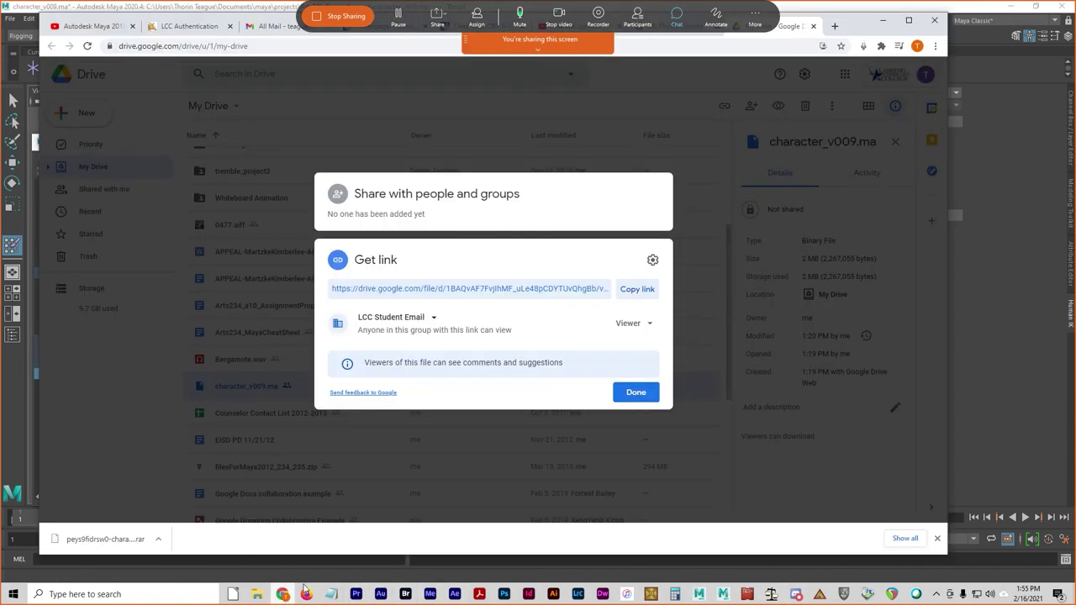
{"action": "key", "text": "ctrl+t"}
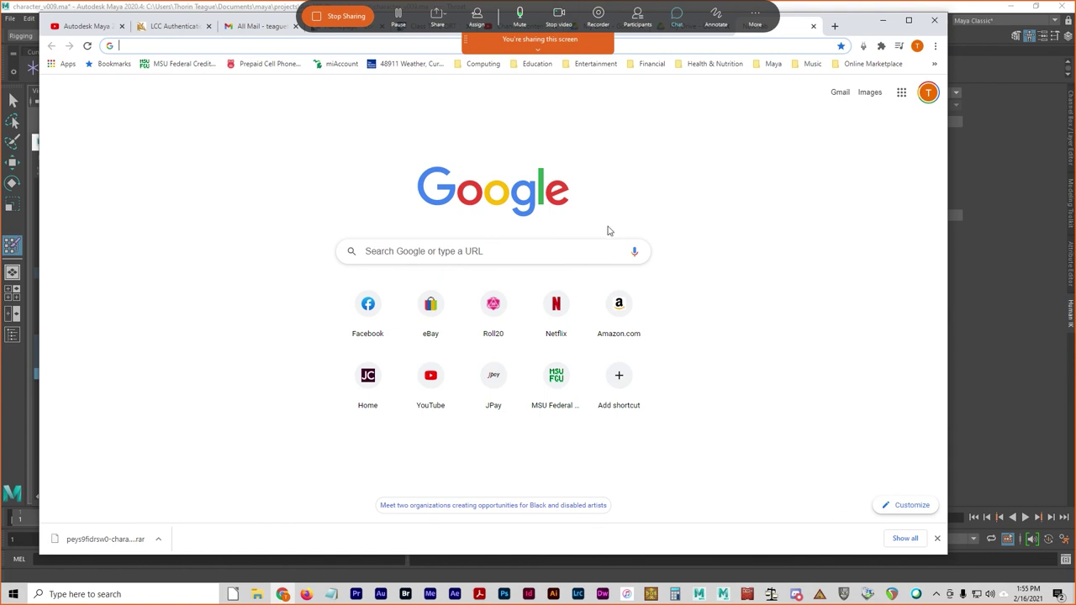
{"action": "left_click", "coordinate": [563, 23]}
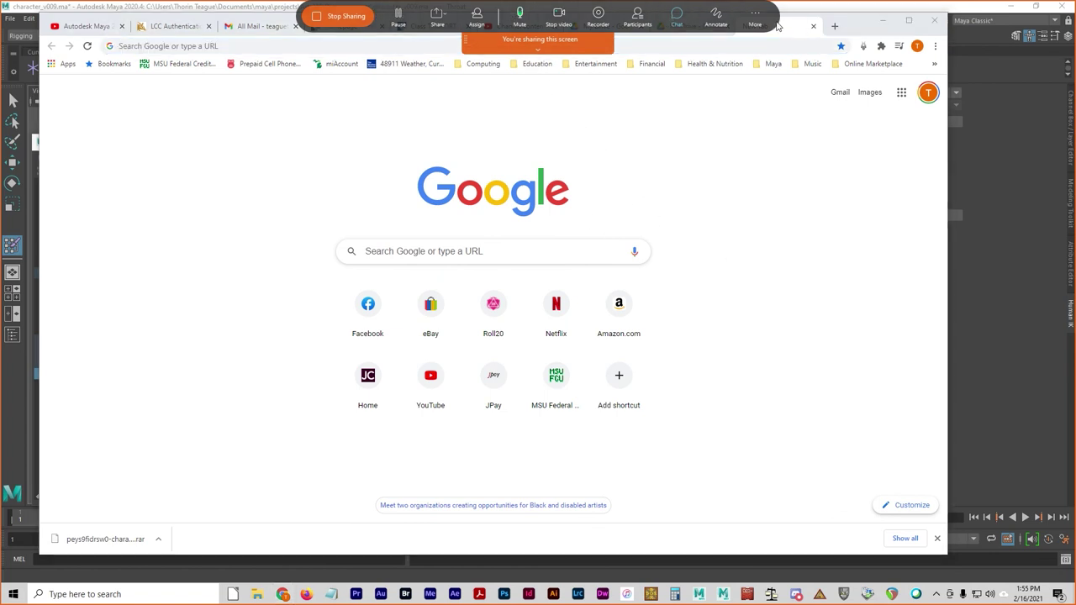
{"action": "left_click", "coordinate": [807, 25]}
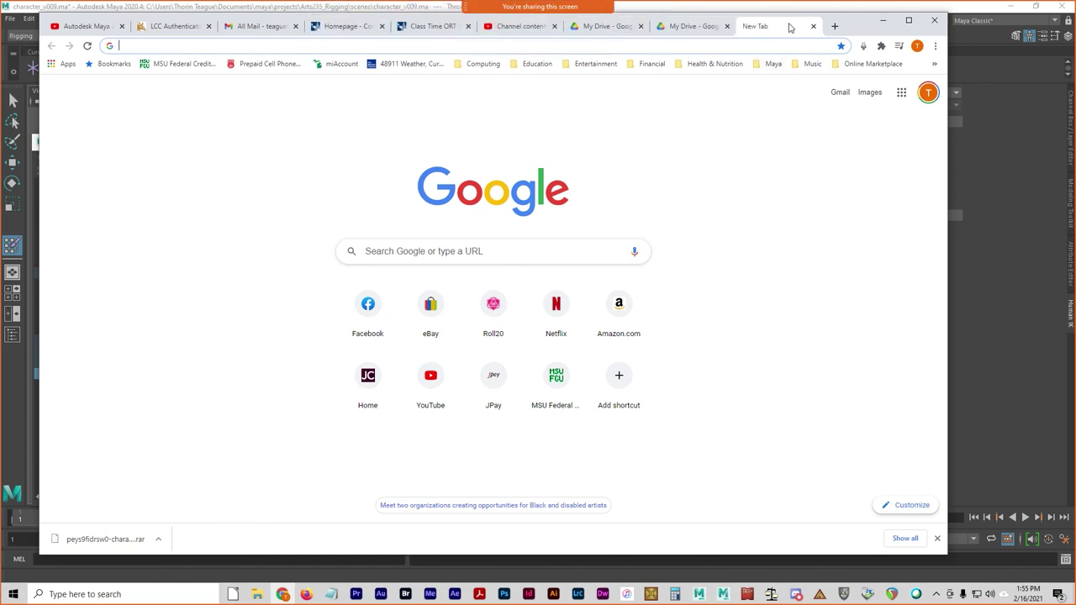
{"action": "left_click", "coordinate": [759, 50]}
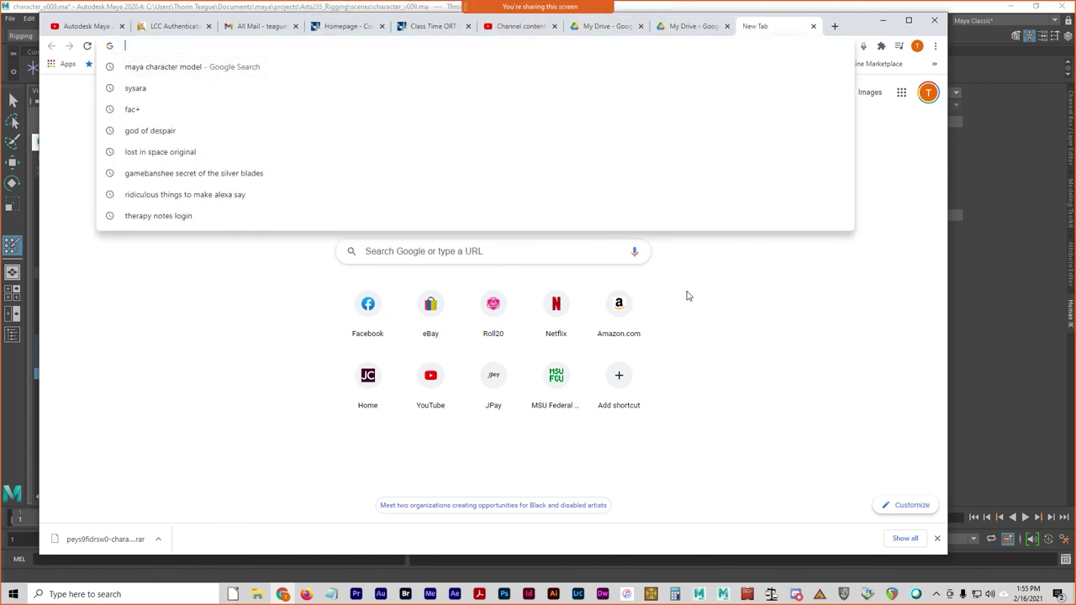
{"action": "type", "text": "may"}
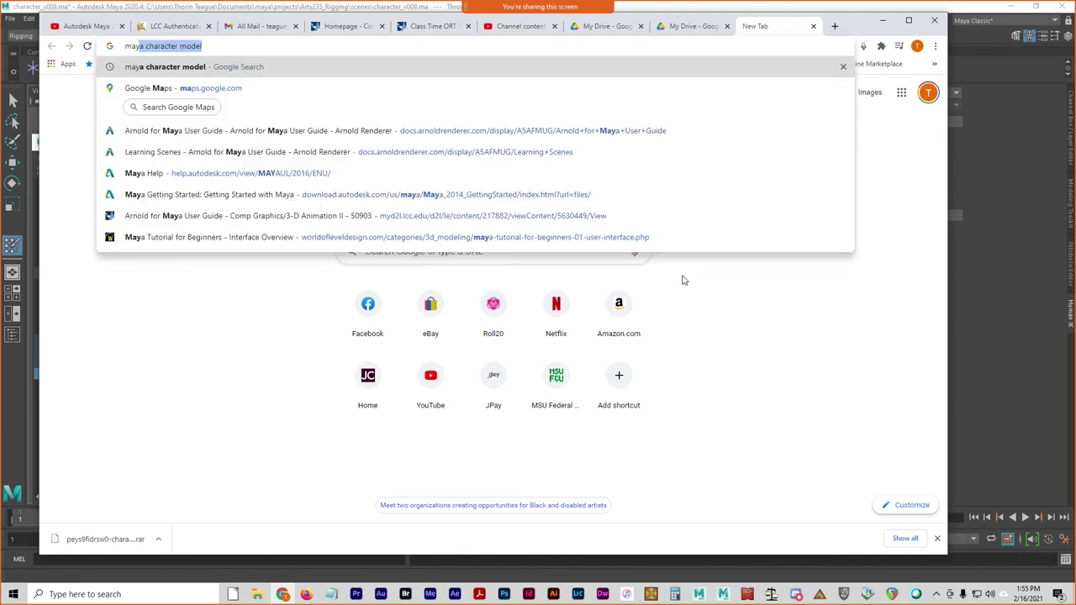
{"action": "type", "text": "a pa"}
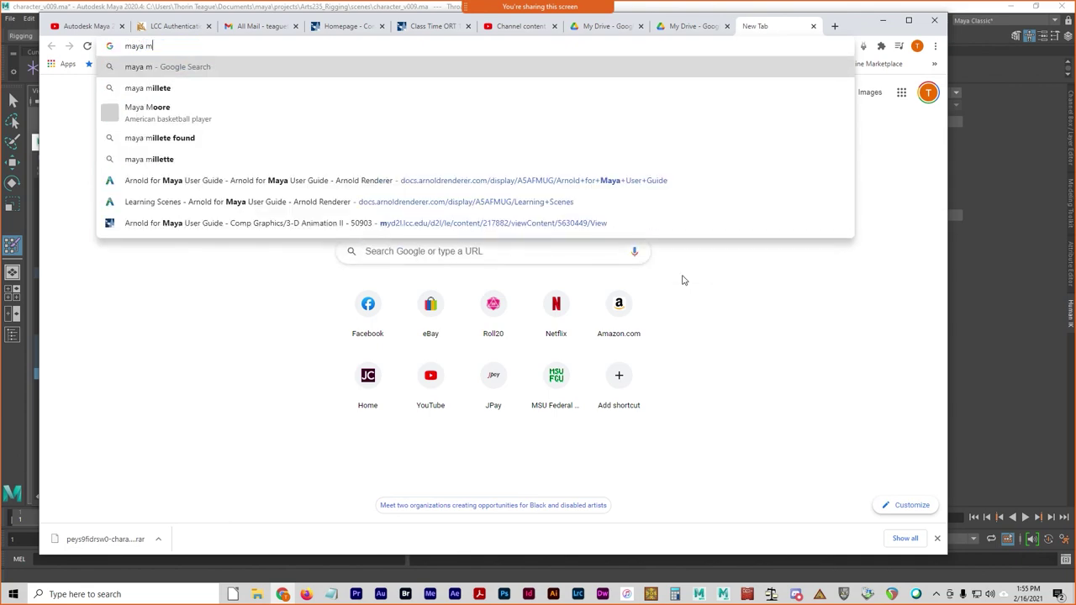
{"action": "type", "text": "int weights"}
{"action": "key", "text": "Return"}
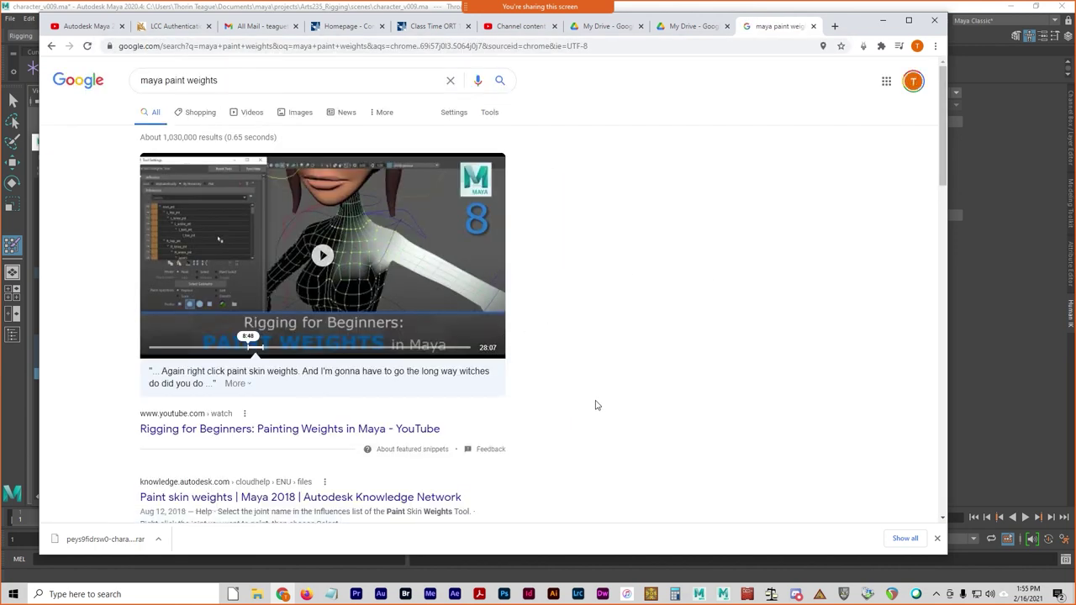
Open the Autodesk Knowledge Network article "Paint skin weights" for Maya 2018, read its procedure and switch back to Maya
{"action": "scroll", "coordinate": [613, 402], "scroll_direction": "down", "scroll_amount": 3}
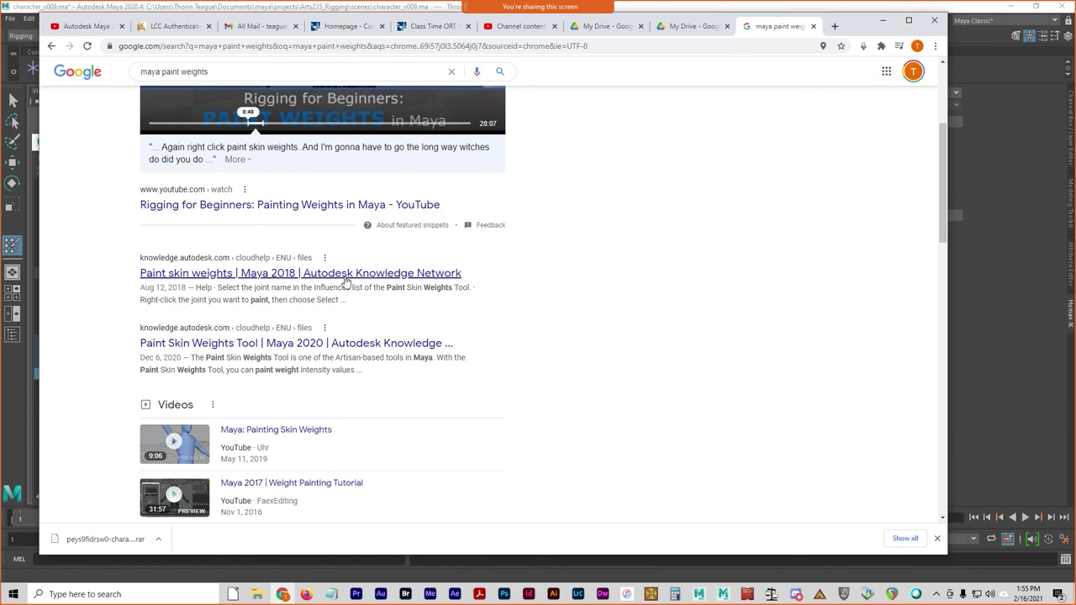
{"action": "left_click", "coordinate": [343, 276]}
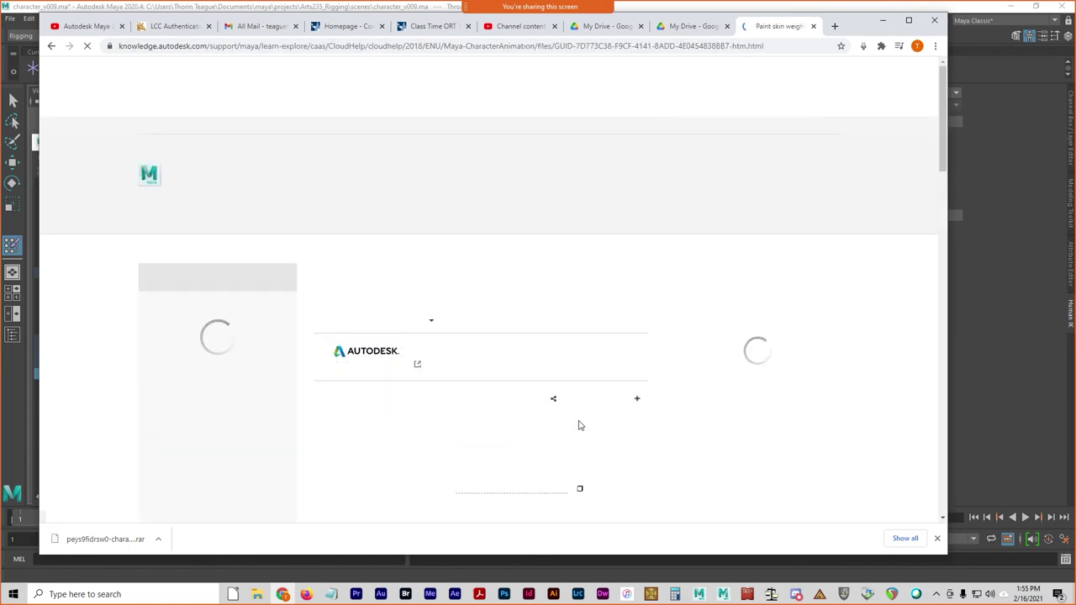
{"action": "scroll", "coordinate": [368, 236], "scroll_direction": "down", "scroll_amount": 3}
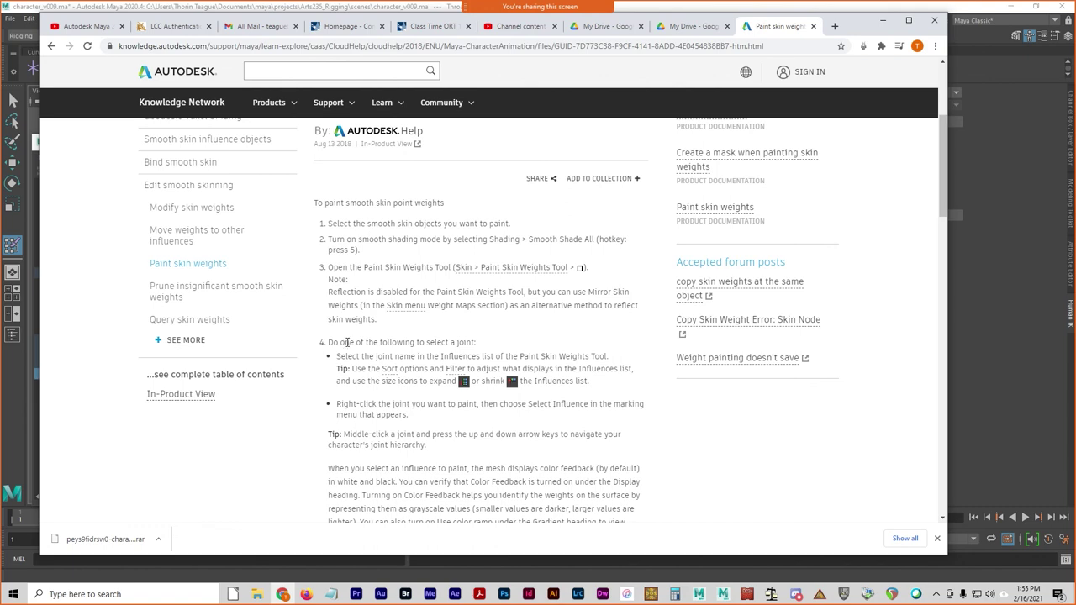
{"action": "key", "text": "alt+Tab"}
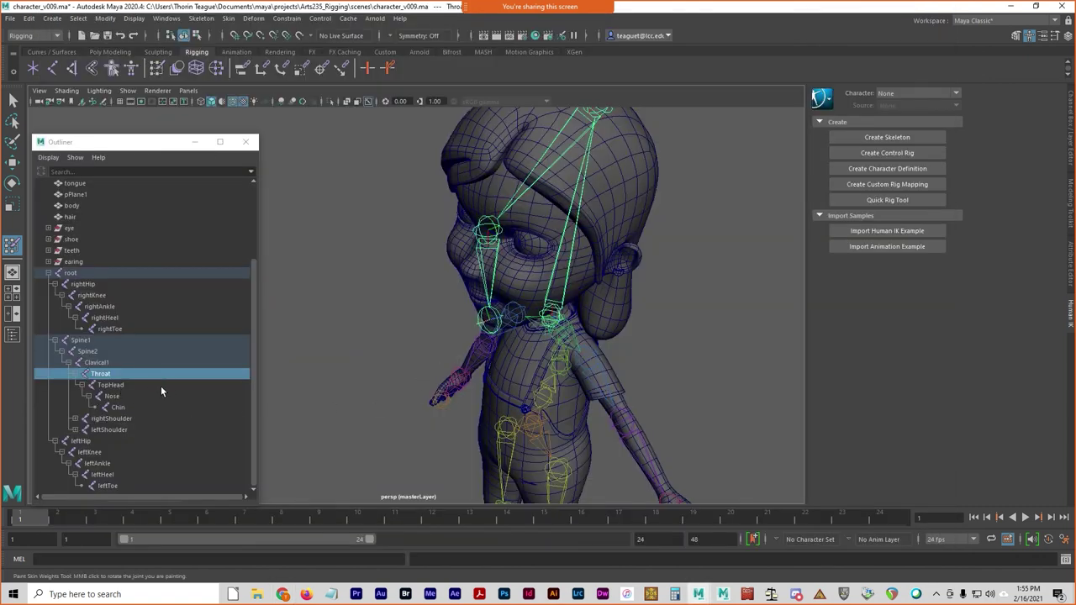
Clear the selection and recheck the Autodesk "Paint skin weights" article in Chrome before returning to Maya
{"action": "key", "text": "q"}
{"action": "left_click", "coordinate": [329, 380]}
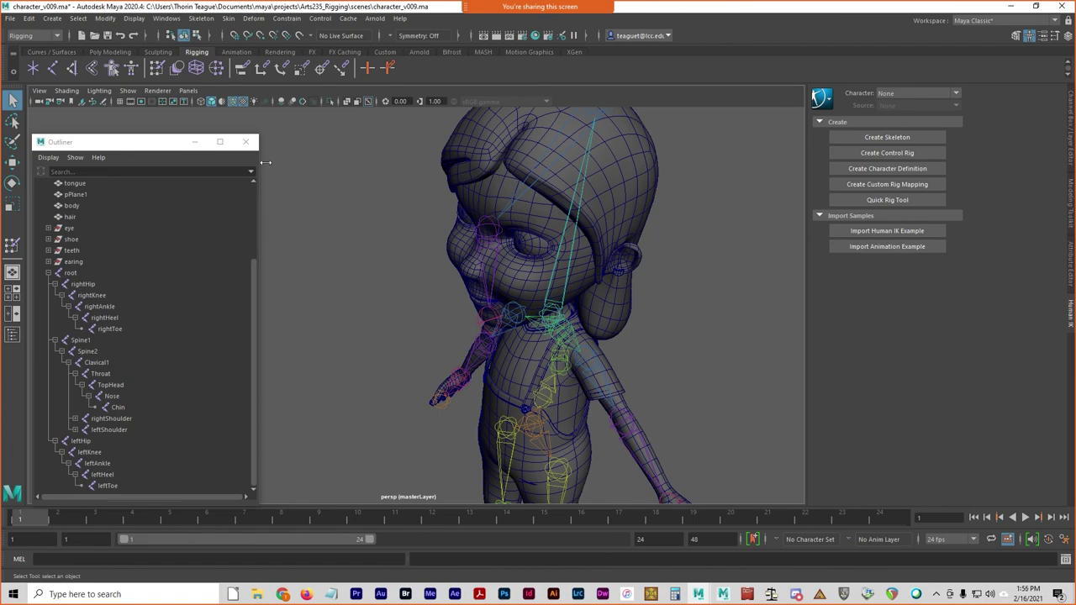
{"action": "key", "text": "alt+Tab"}
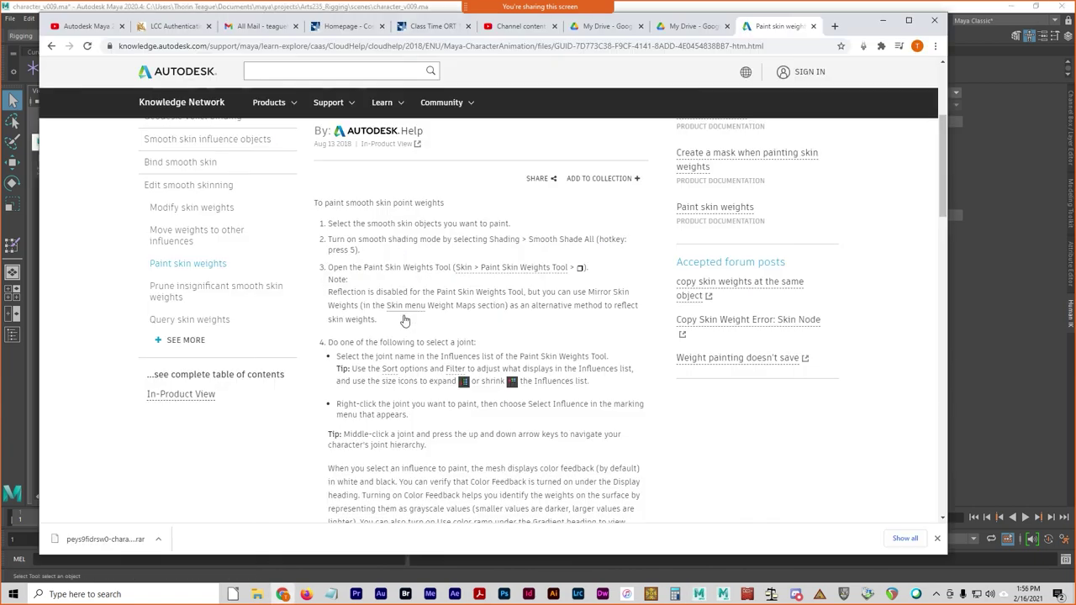
{"action": "key", "text": "alt+Tab"}
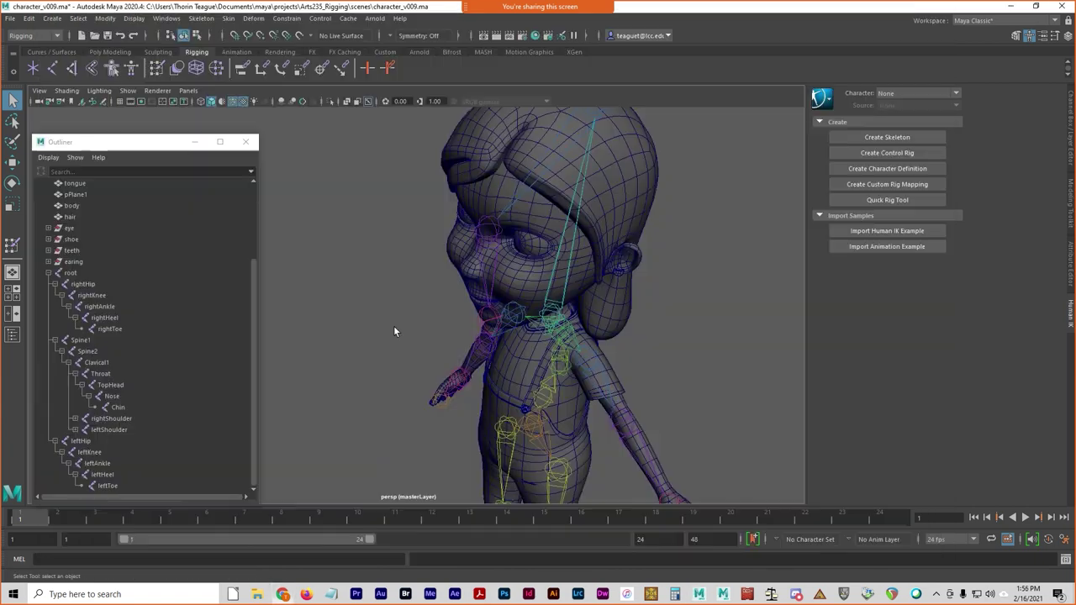
Open the Paint Skin Weights tool options, select the root joint and choose Throat as the influence to paint
{"action": "left_click", "coordinate": [228, 18]}
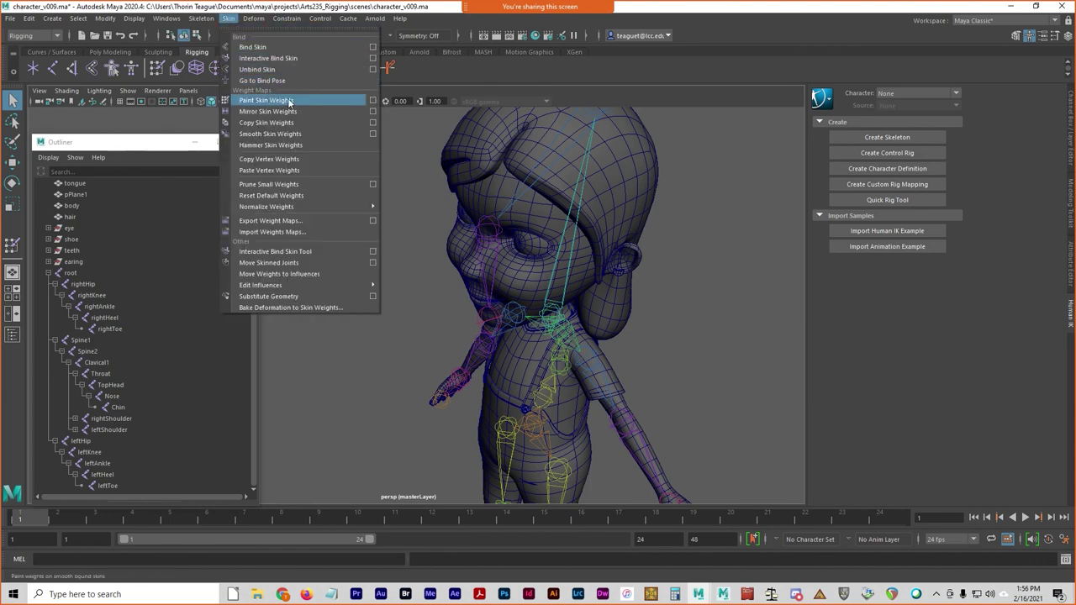
{"action": "left_click", "coordinate": [375, 101]}
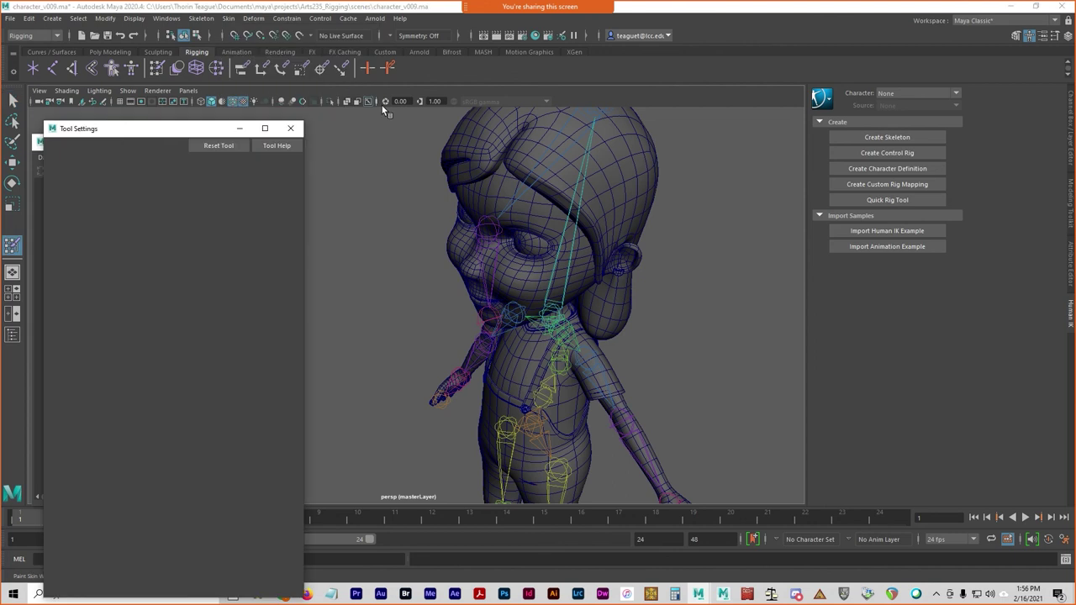
{"action": "left_click_drag", "start_coordinate": [141, 140], "coordinate": [201, 95]}
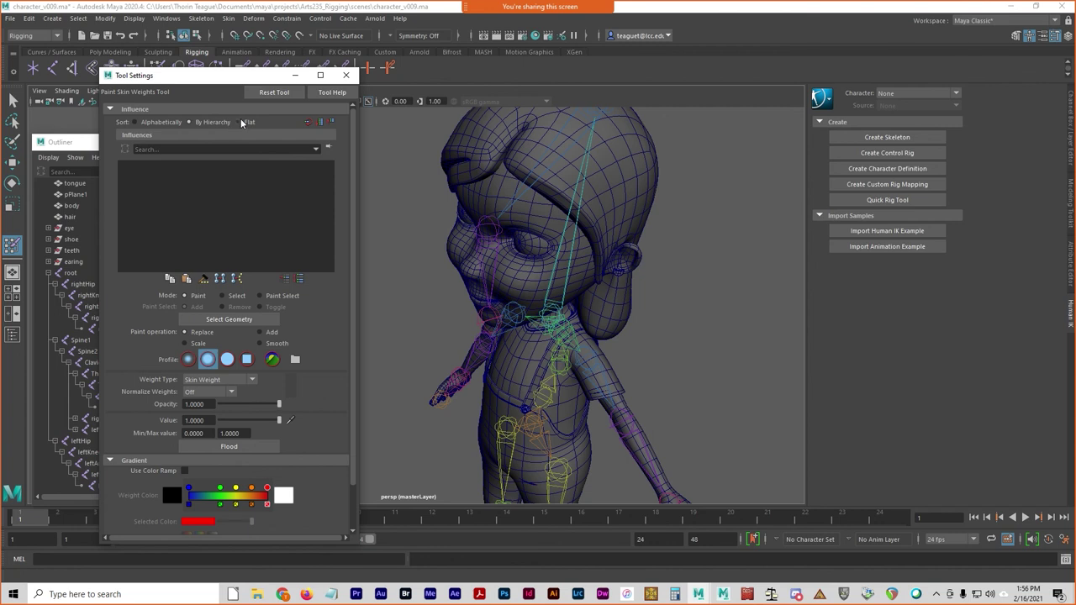
{"action": "left_click", "coordinate": [70, 274]}
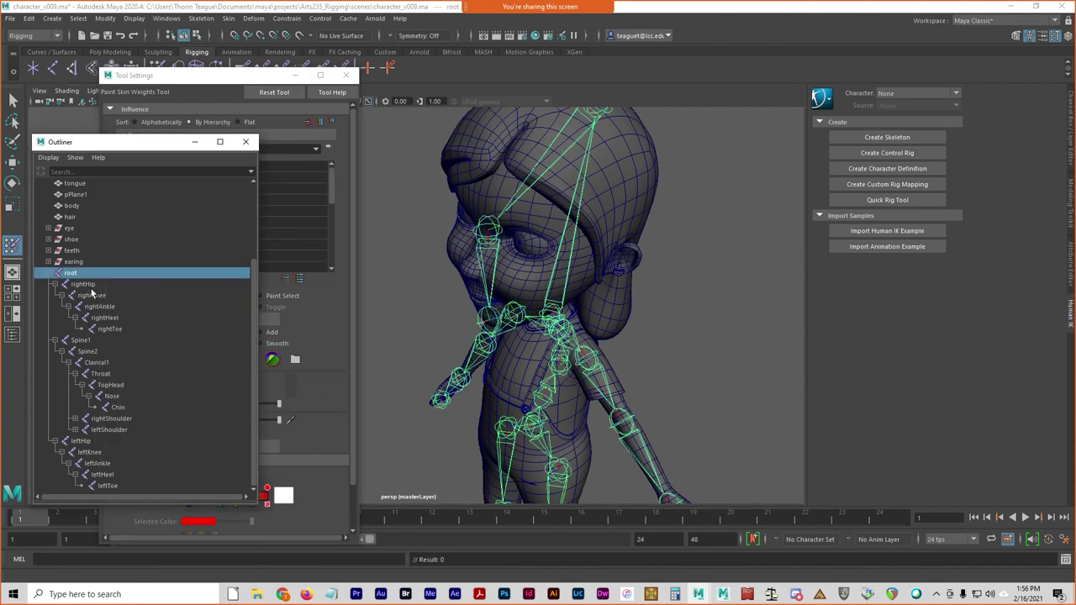
{"action": "left_click", "coordinate": [200, 77]}
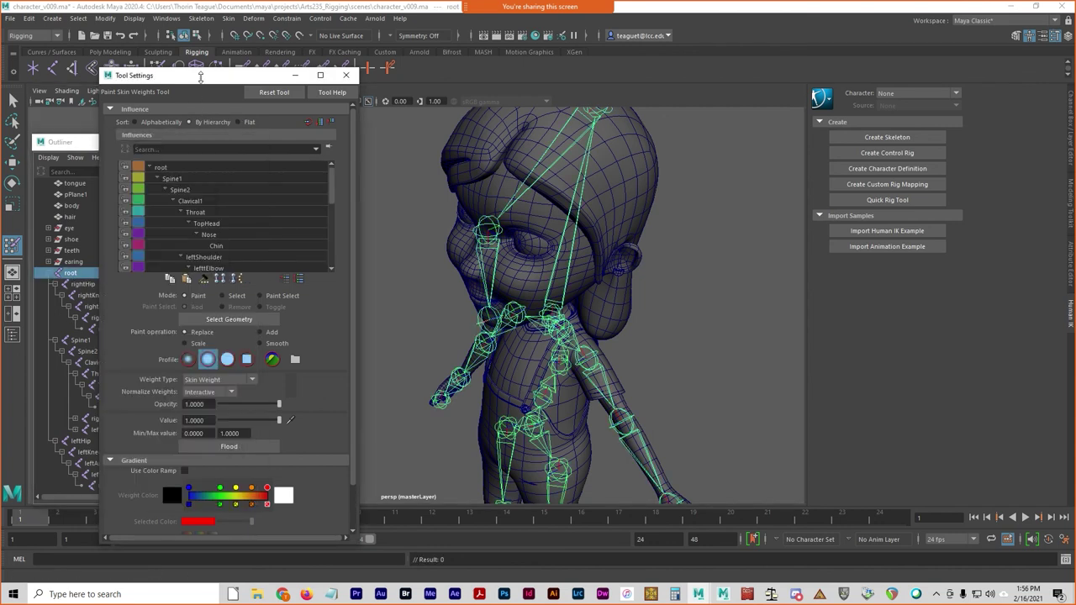
{"action": "left_click", "coordinate": [211, 212]}
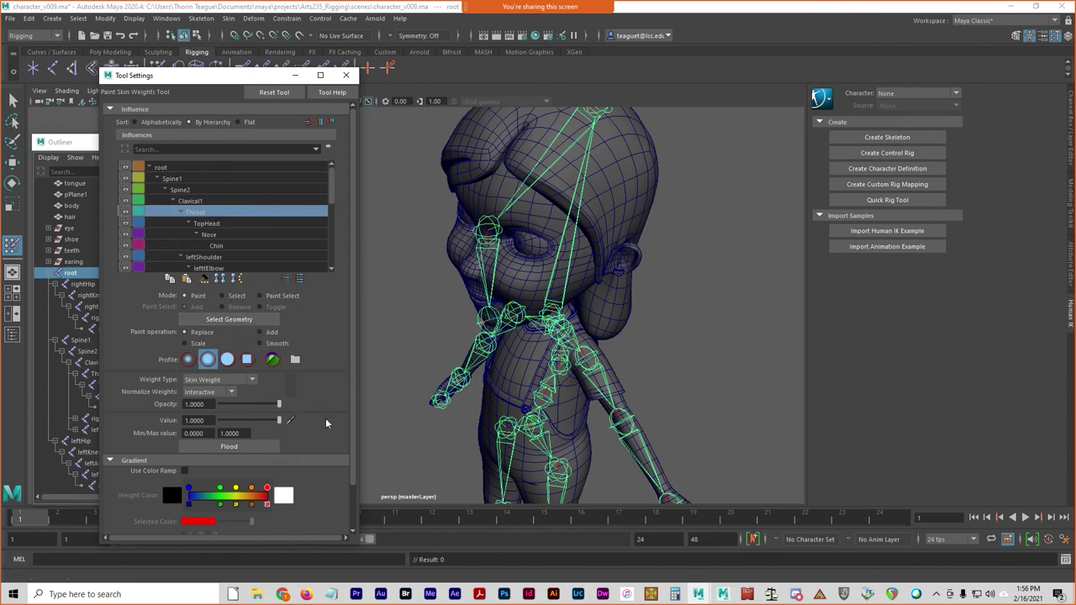
Try painting the Throat influence on the head with weight type Skin Weight at value 1, and recheck the procedure in Chrome
{"action": "scroll", "coordinate": [327, 423], "scroll_direction": "down", "scroll_amount": 2}
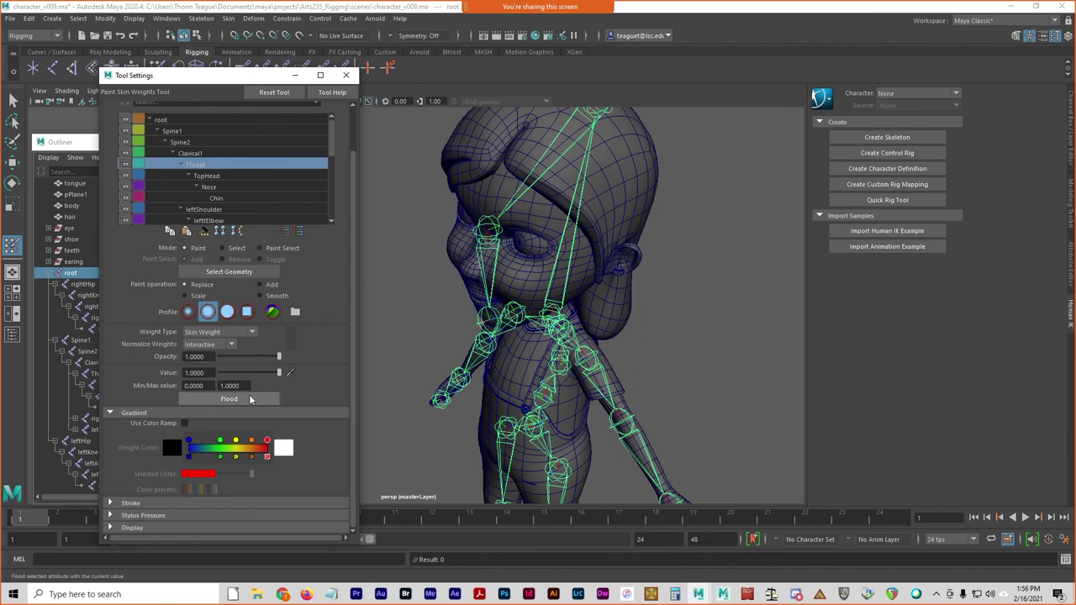
{"action": "left_click", "coordinate": [221, 344]}
{"action": "left_click", "coordinate": [225, 333]}
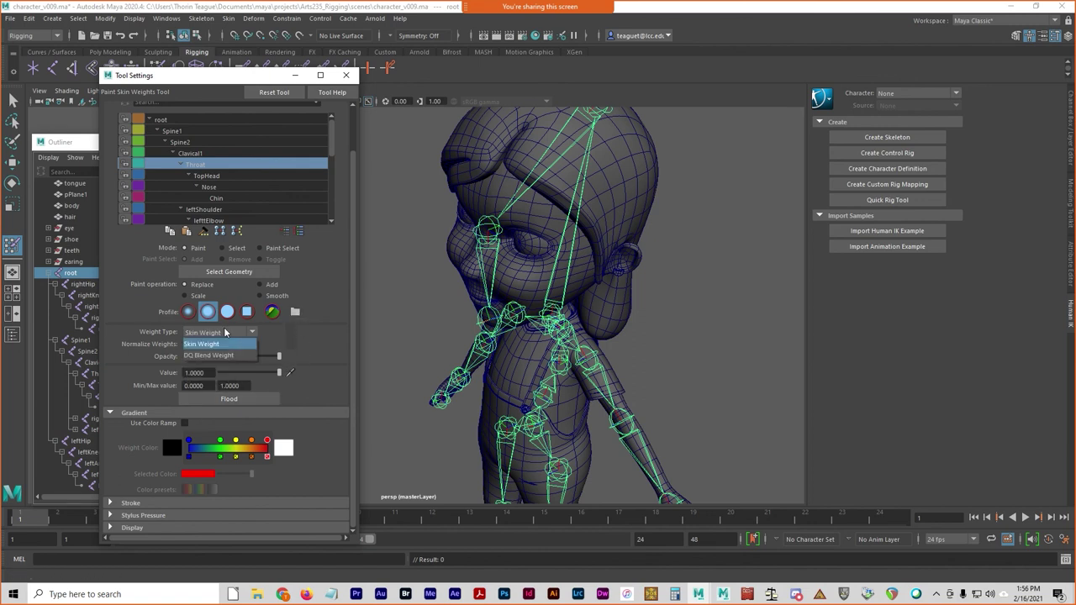
{"action": "left_click", "coordinate": [225, 333]}
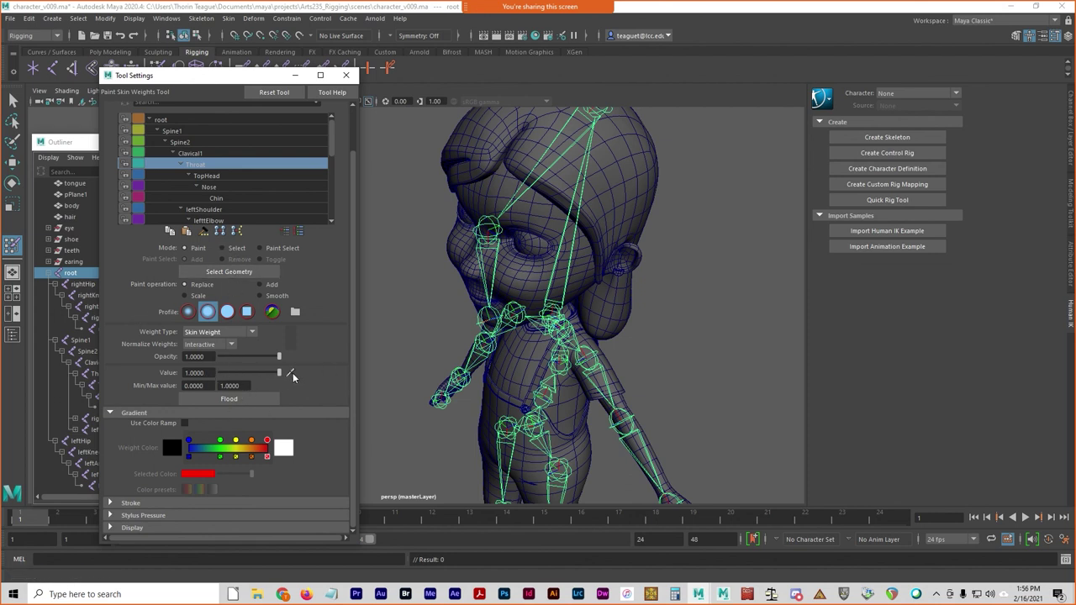
{"action": "mouse_move", "coordinate": [279, 373]}
{"action": "left_mouse_down"}
{"action": "mouse_move", "coordinate": [266, 375]}
{"action": "mouse_move", "coordinate": [282, 375]}
{"action": "left_mouse_up"}
{"action": "left_click", "coordinate": [555, 246]}
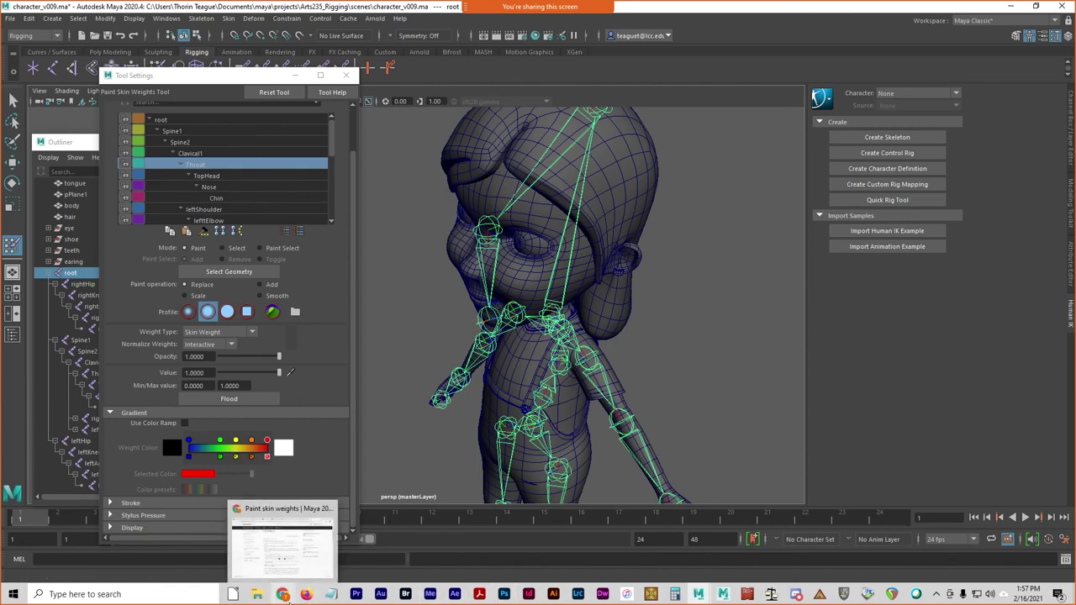
{"action": "left_click", "coordinate": [283, 595]}
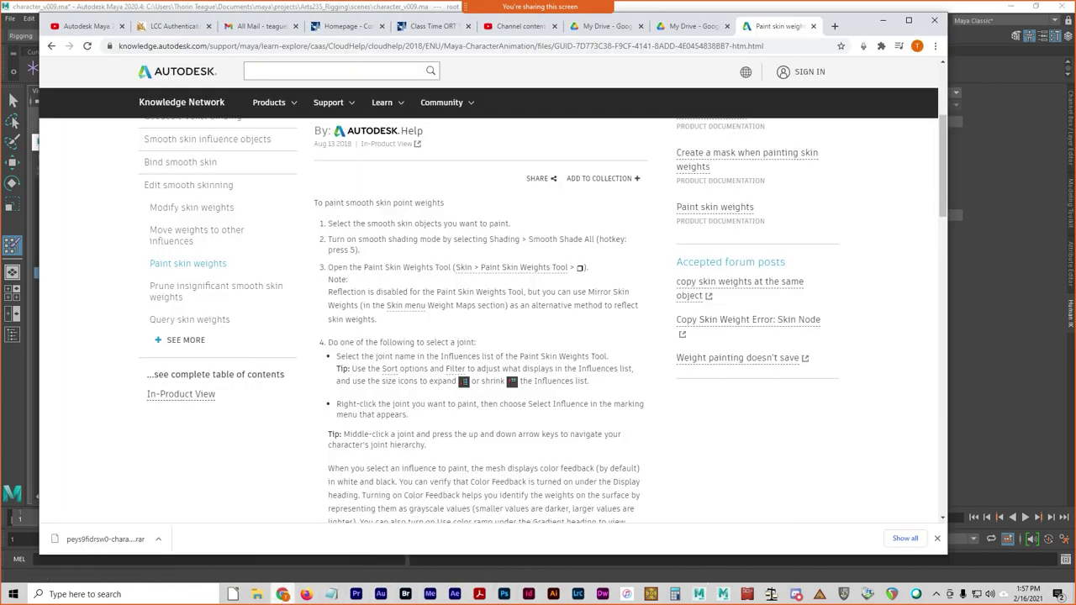
{"action": "key", "text": "alt+Tab"}
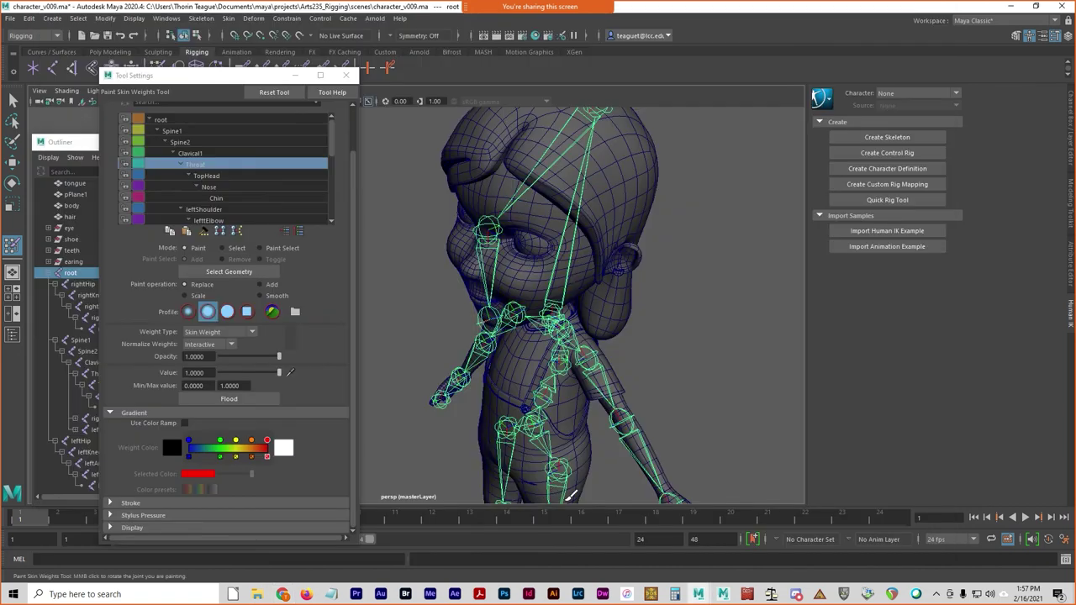
Switch to the Select tool and select the body, hair, pPlane1, tongue and shirt objects together
{"action": "key", "text": "q"}
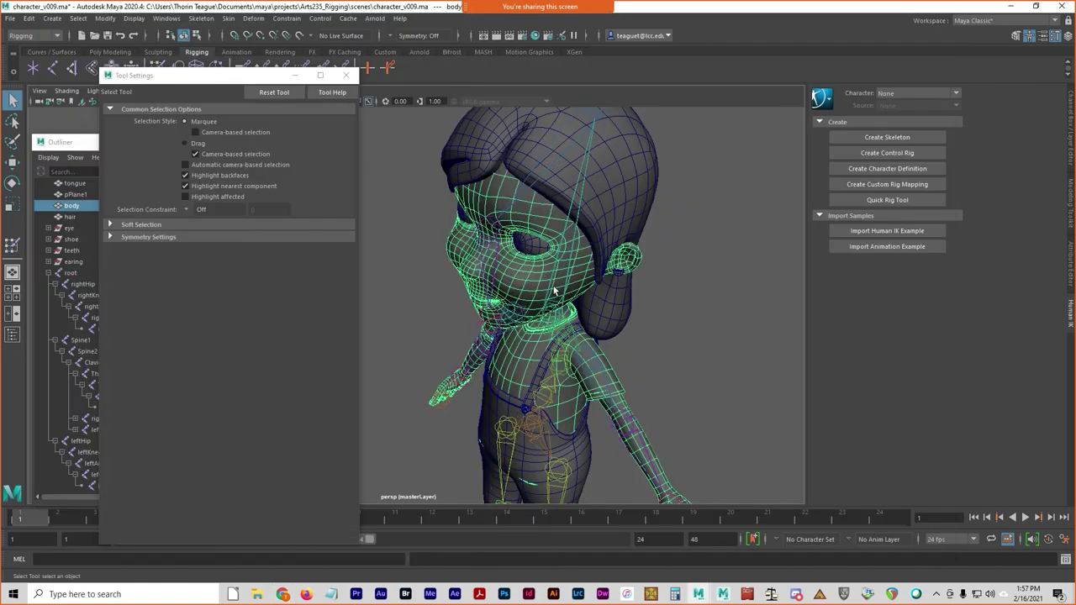
{"action": "left_click_drag", "start_coordinate": [162, 77], "coordinate": [281, 87]}
{"action": "left_click", "coordinate": [90, 217], "text": "ctrl"}
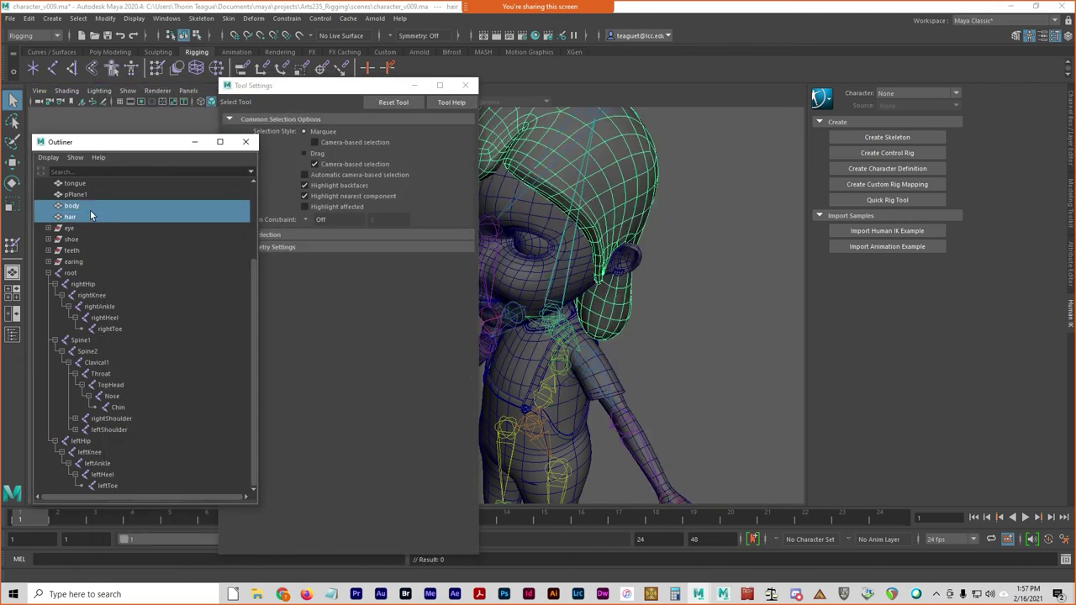
{"action": "left_click", "coordinate": [94, 195], "text": "ctrl"}
{"action": "left_click", "coordinate": [94, 183], "text": "ctrl"}
{"action": "scroll", "coordinate": [143, 294], "scroll_direction": "up", "scroll_amount": 3}
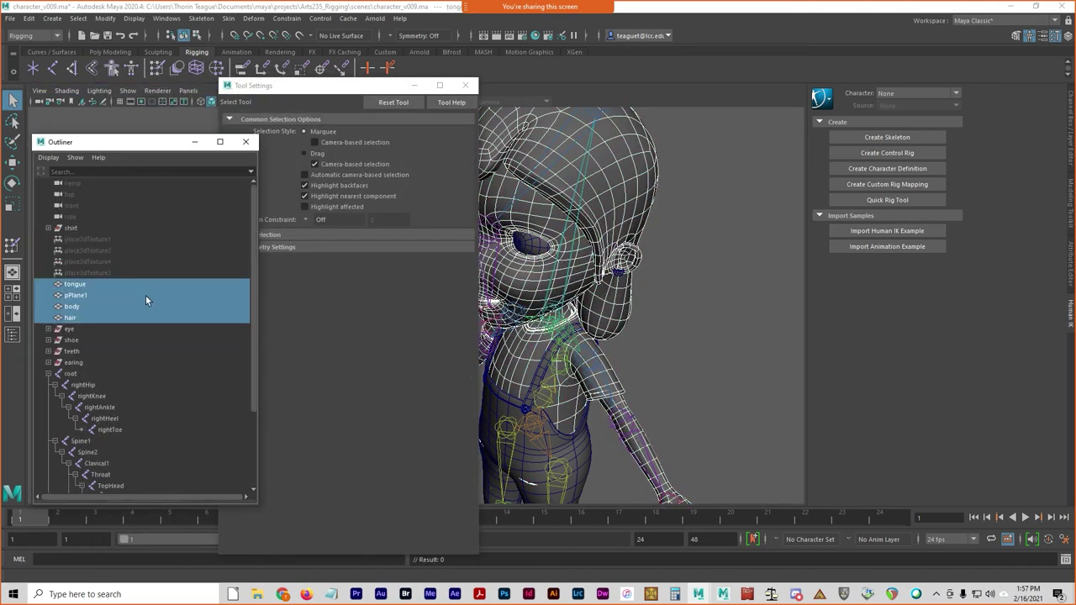
{"action": "left_click", "coordinate": [84, 229], "text": "ctrl"}
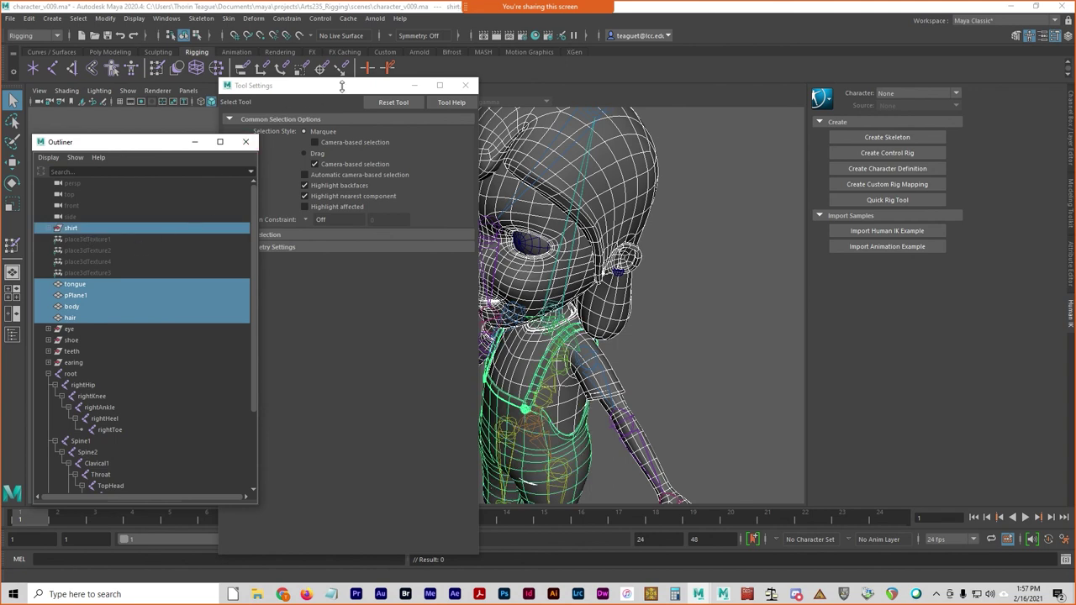
Reopen the Paint Skin Weights options for the selected meshes and flood the Throat influence with value 0
{"action": "left_click_drag", "start_coordinate": [342, 85], "coordinate": [258, 108]}
{"action": "left_click", "coordinate": [228, 18]}
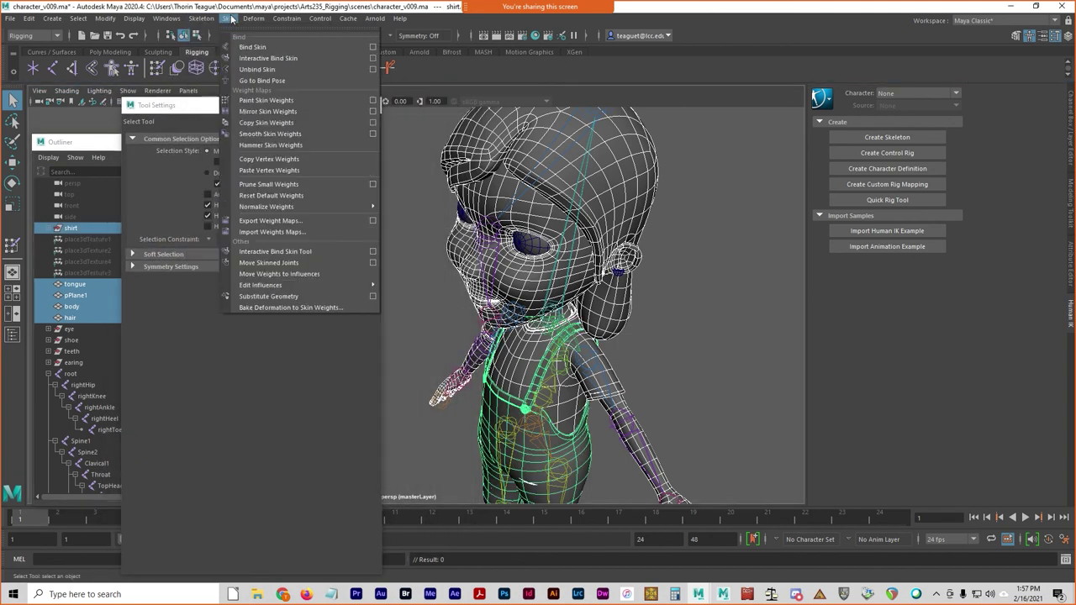
{"action": "left_click", "coordinate": [372, 100]}
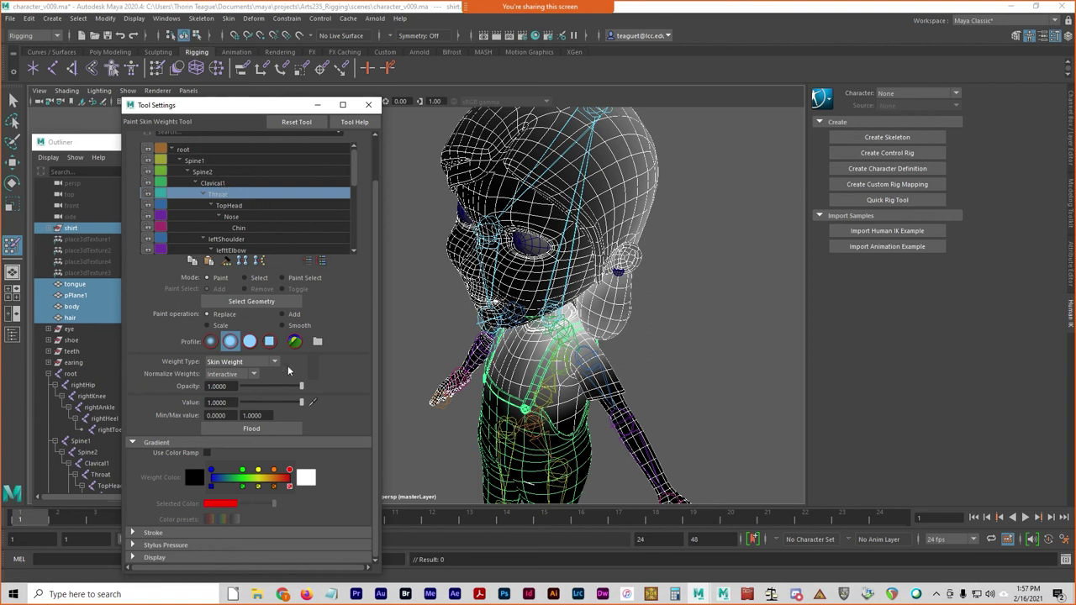
{"action": "left_click_drag", "start_coordinate": [306, 402], "coordinate": [242, 403]}
{"action": "left_click", "coordinate": [252, 430]}
Set the paint value to 1 and paint the Throat influence over the upper head
{"action": "left_click_drag", "start_coordinate": [531, 324], "coordinate": [531, 244], "text": "alt"}
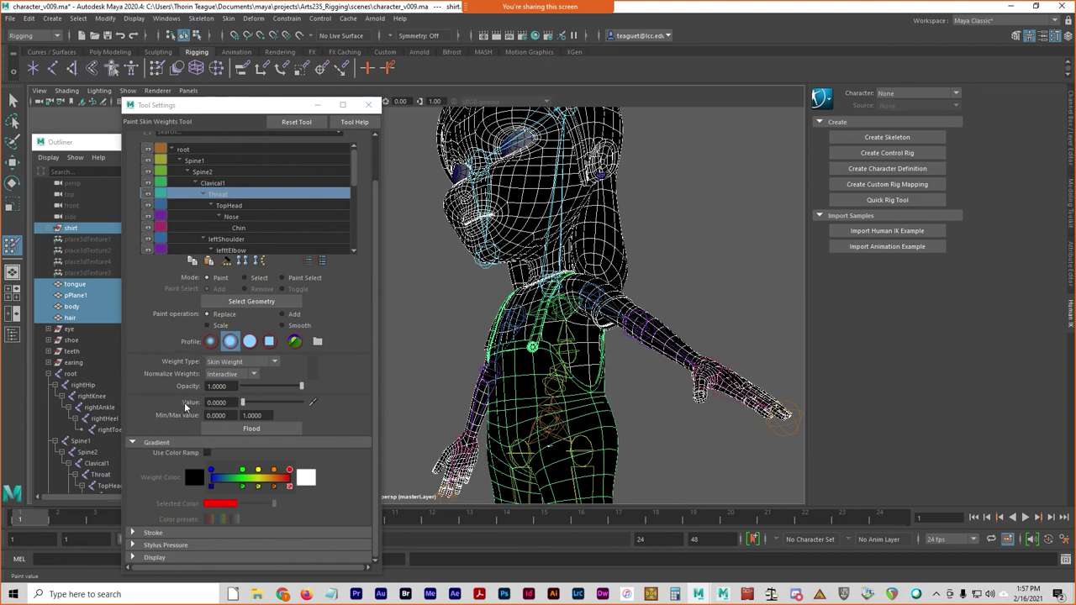
{"action": "left_click_drag", "start_coordinate": [243, 405], "coordinate": [329, 404]}
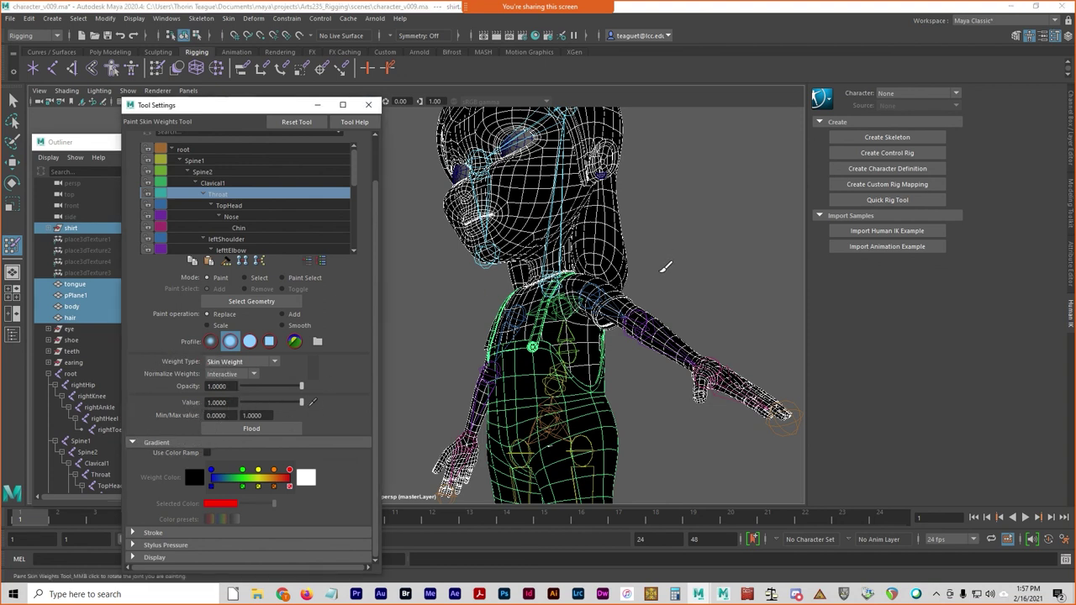
{"action": "left_click_drag", "start_coordinate": [605, 255], "coordinate": [555, 255], "text": "alt"}
{"action": "right_click_drag", "start_coordinate": [555, 255], "coordinate": [699, 276], "text": "alt"}
{"action": "left_click_drag", "start_coordinate": [699, 277], "coordinate": [692, 232], "text": "alt"}
{"action": "middle_click_drag", "start_coordinate": [692, 230], "coordinate": [575, 296], "text": "alt"}
{"action": "mouse_move", "coordinate": [580, 286]}
{"action": "left_mouse_down", "text": "alt"}
{"action": "mouse_move", "coordinate": [514, 304]}
{"action": "mouse_move", "coordinate": [468, 228]}
{"action": "mouse_move", "coordinate": [443, 312]}
{"action": "mouse_move", "coordinate": [404, 185]}
{"action": "mouse_move", "coordinate": [488, 117]}
{"action": "mouse_move", "coordinate": [420, 160]}
{"action": "mouse_move", "coordinate": [522, 223]}
{"action": "mouse_move", "coordinate": [461, 198]}
{"action": "mouse_move", "coordinate": [513, 192]}
{"action": "mouse_move", "coordinate": [460, 244]}
{"action": "mouse_move", "coordinate": [580, 202]}
{"action": "mouse_move", "coordinate": [572, 151]}
{"action": "mouse_move", "coordinate": [601, 201]}
{"action": "mouse_move", "coordinate": [524, 180]}
{"action": "mouse_move", "coordinate": [515, 242]}
{"action": "mouse_move", "coordinate": [444, 156]}
{"action": "mouse_move", "coordinate": [486, 220]}
{"action": "mouse_move", "coordinate": [492, 160]}
{"action": "mouse_move", "coordinate": [513, 160]}
{"action": "mouse_move", "coordinate": [482, 183]}
{"action": "left_mouse_up", "text": "alt"}
{"action": "mouse_move", "coordinate": [508, 243]}
{"action": "left_mouse_down", "text": "alt"}
{"action": "mouse_move", "coordinate": [454, 239]}
{"action": "mouse_move", "coordinate": [694, 203]}
{"action": "mouse_move", "coordinate": [639, 211]}
{"action": "left_mouse_up", "text": "alt"}
{"action": "mouse_move", "coordinate": [570, 221]}
{"action": "left_mouse_down"}
{"action": "mouse_move", "coordinate": [606, 252]}
{"action": "mouse_move", "coordinate": [521, 278]}
{"action": "mouse_move", "coordinate": [622, 294]}
{"action": "mouse_move", "coordinate": [541, 187]}
{"action": "mouse_move", "coordinate": [538, 166]}
{"action": "left_mouse_up"}
{"action": "middle_click_drag", "start_coordinate": [552, 169], "coordinate": [493, 259], "text": "alt"}
{"action": "mouse_move", "coordinate": [492, 263]}
{"action": "left_mouse_down"}
{"action": "mouse_move", "coordinate": [459, 255]}
{"action": "mouse_move", "coordinate": [479, 189]}
{"action": "mouse_move", "coordinate": [588, 202]}
{"action": "mouse_move", "coordinate": [521, 227]}
{"action": "mouse_move", "coordinate": [588, 218]}
{"action": "mouse_move", "coordinate": [473, 236]}
{"action": "mouse_move", "coordinate": [654, 269]}
{"action": "mouse_move", "coordinate": [547, 278]}
{"action": "mouse_move", "coordinate": [575, 273]}
{"action": "mouse_move", "coordinate": [507, 238]}
{"action": "mouse_move", "coordinate": [543, 324]}
{"action": "mouse_move", "coordinate": [509, 350]}
{"action": "mouse_move", "coordinate": [538, 210]}
{"action": "mouse_move", "coordinate": [508, 217]}
{"action": "mouse_move", "coordinate": [502, 280]}
{"action": "left_mouse_up"}
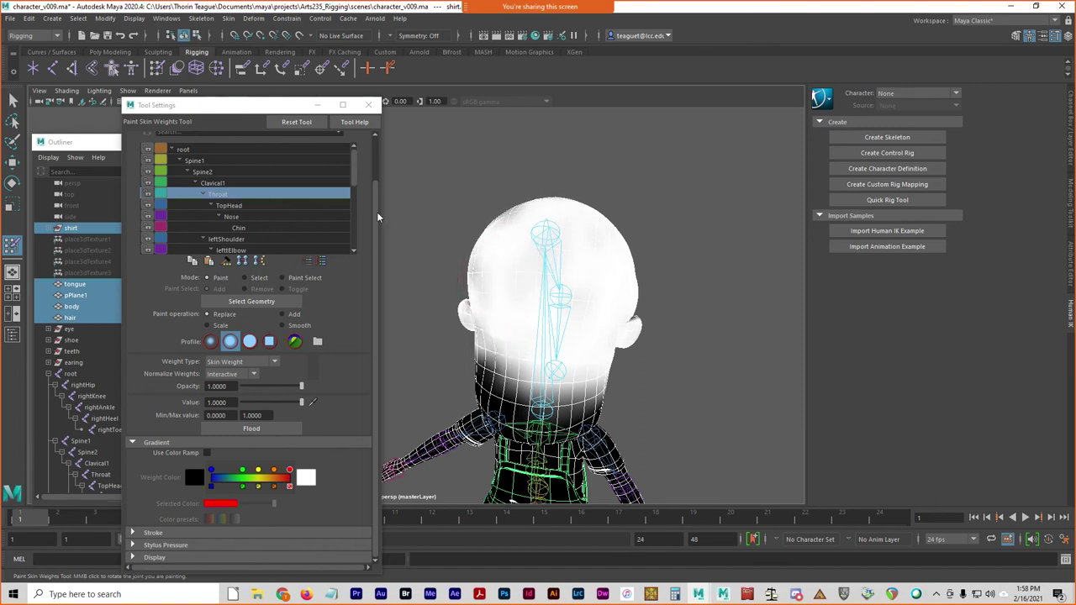
Extend the Throat influence at value 1 down over the face, jaw and sides of the hair
{"action": "mouse_move", "coordinate": [496, 307]}
{"action": "left_mouse_down", "text": "alt"}
{"action": "mouse_move", "coordinate": [548, 303]}
{"action": "mouse_move", "coordinate": [502, 322]}
{"action": "mouse_move", "coordinate": [600, 168]}
{"action": "mouse_move", "coordinate": [553, 228]}
{"action": "left_mouse_up", "text": "alt"}
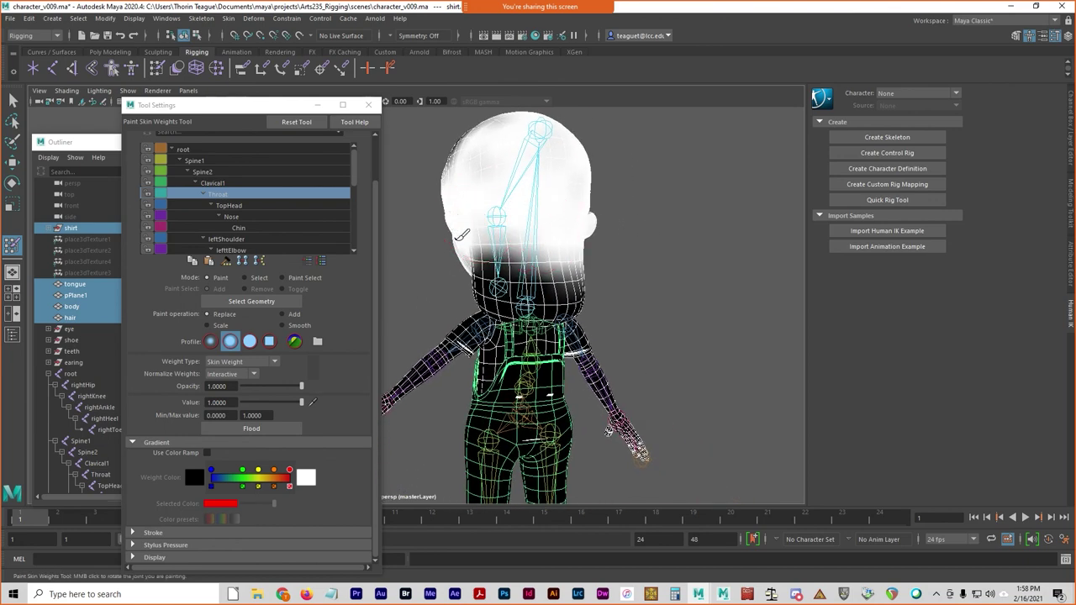
{"action": "mouse_move", "coordinate": [458, 239]}
{"action": "left_mouse_down"}
{"action": "mouse_move", "coordinate": [519, 268]}
{"action": "mouse_move", "coordinate": [485, 271]}
{"action": "mouse_move", "coordinate": [507, 271]}
{"action": "left_mouse_up"}
{"action": "left_click_drag", "start_coordinate": [580, 284], "coordinate": [521, 291], "text": "alt"}
{"action": "left_click_drag", "start_coordinate": [646, 262], "coordinate": [673, 264], "text": "alt"}
{"action": "left_click_drag", "start_coordinate": [577, 273], "coordinate": [511, 268], "text": "alt"}
{"action": "left_click_drag", "start_coordinate": [714, 253], "coordinate": [612, 270], "text": "alt"}
{"action": "middle_click_drag", "start_coordinate": [550, 316], "coordinate": [605, 229], "text": "alt"}
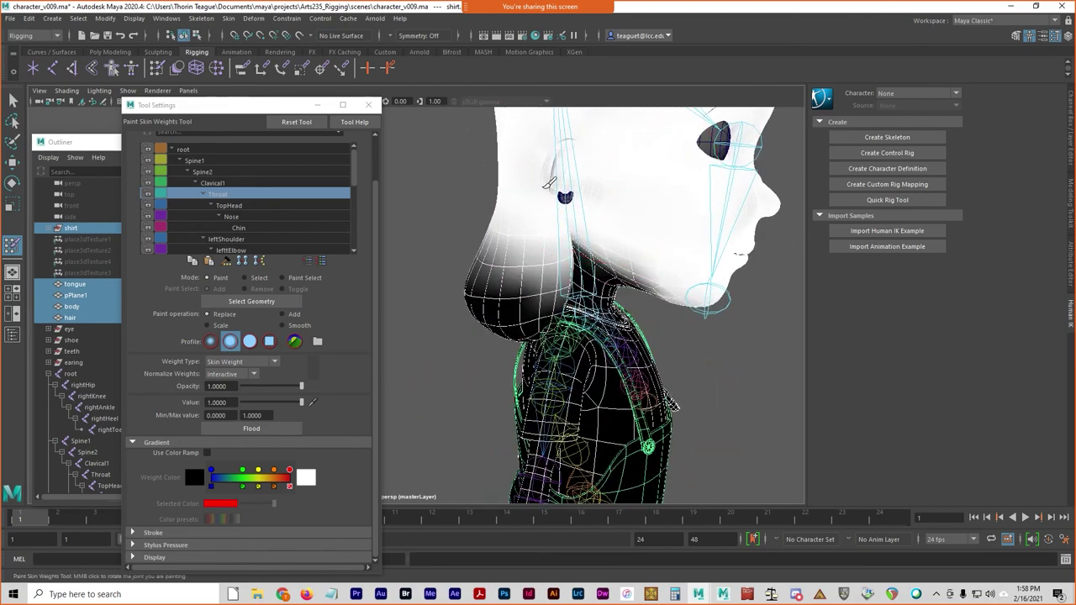
{"action": "mouse_move", "coordinate": [560, 175]}
{"action": "left_mouse_down"}
{"action": "mouse_move", "coordinate": [575, 165]}
{"action": "mouse_move", "coordinate": [563, 208]}
{"action": "mouse_move", "coordinate": [548, 214]}
{"action": "mouse_move", "coordinate": [542, 202]}
{"action": "left_mouse_up"}
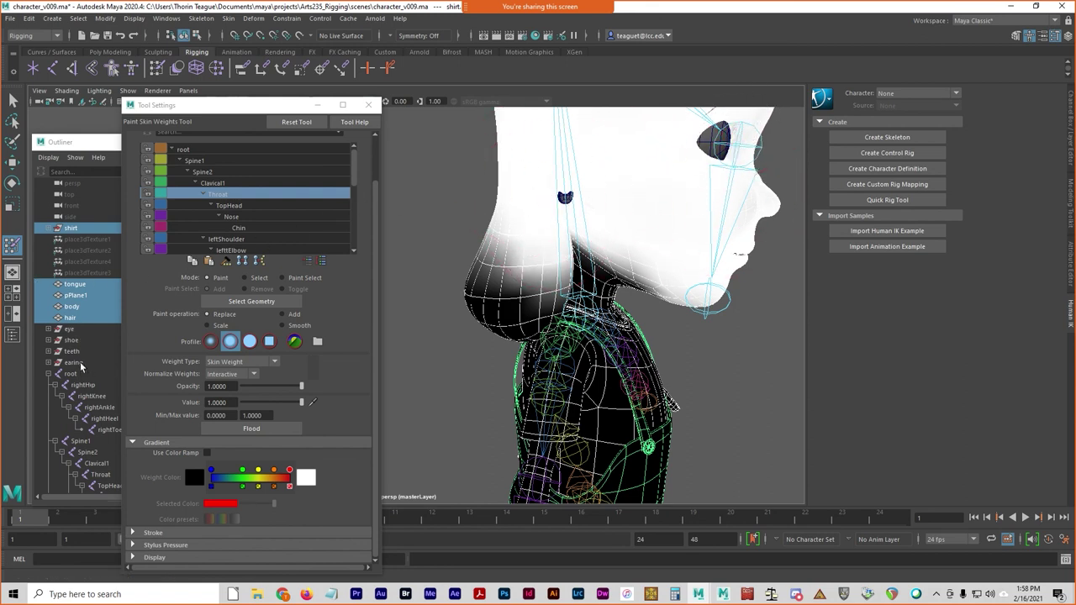
Add the eye, shoe, teeth and earing groups to the selection and paint the Throat influence over the earring and eyes
{"action": "left_click", "coordinate": [85, 341], "text": "shift"}
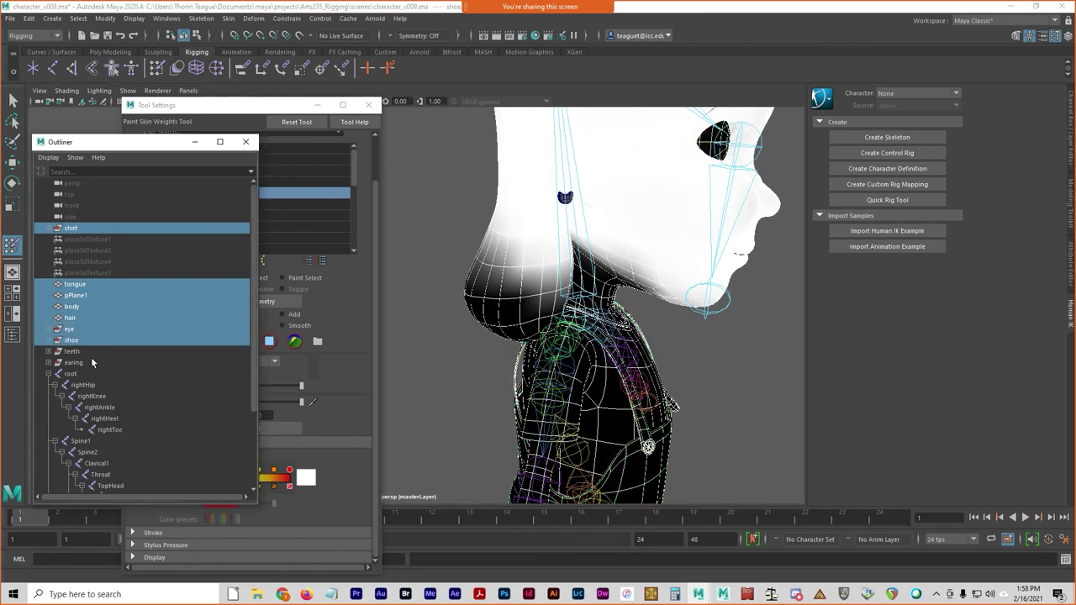
{"action": "left_click", "coordinate": [91, 356], "text": "shift"}
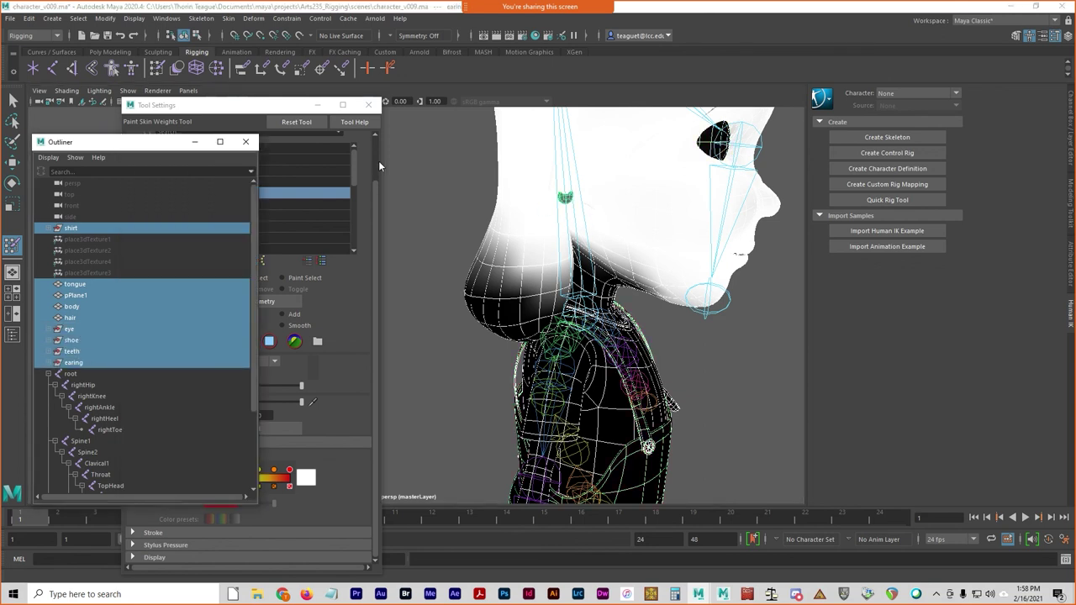
{"action": "left_click", "coordinate": [565, 208]}
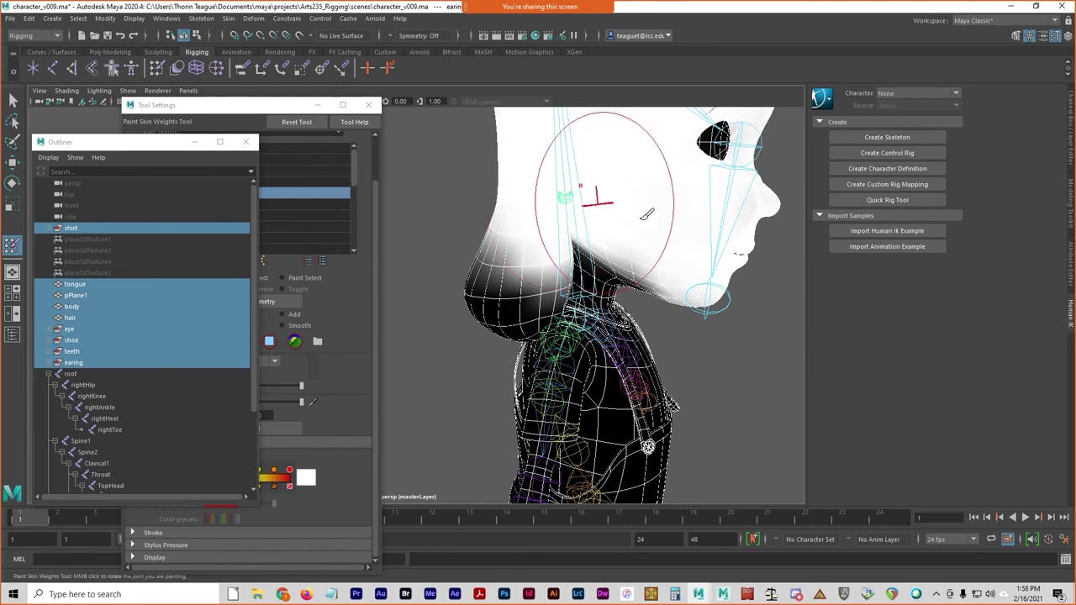
{"action": "mouse_move", "coordinate": [644, 199]}
{"action": "left_mouse_down", "text": "alt"}
{"action": "mouse_move", "coordinate": [493, 379]}
{"action": "mouse_move", "coordinate": [558, 250]}
{"action": "left_mouse_up", "text": "alt"}
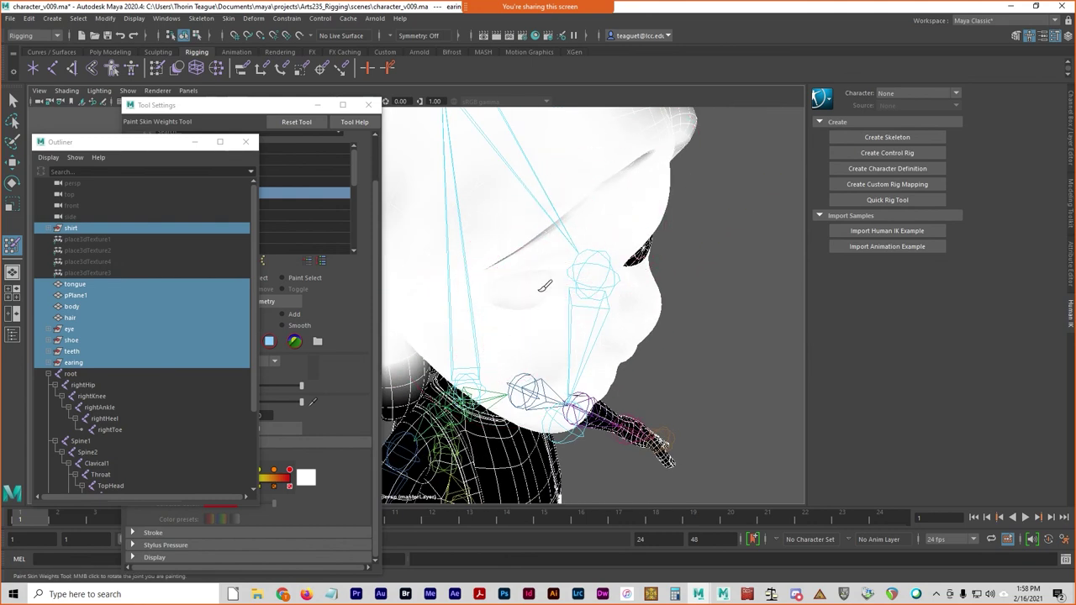
{"action": "mouse_move", "coordinate": [516, 311]}
{"action": "left_mouse_down"}
{"action": "mouse_move", "coordinate": [527, 288]}
{"action": "mouse_move", "coordinate": [646, 265]}
{"action": "left_mouse_up"}
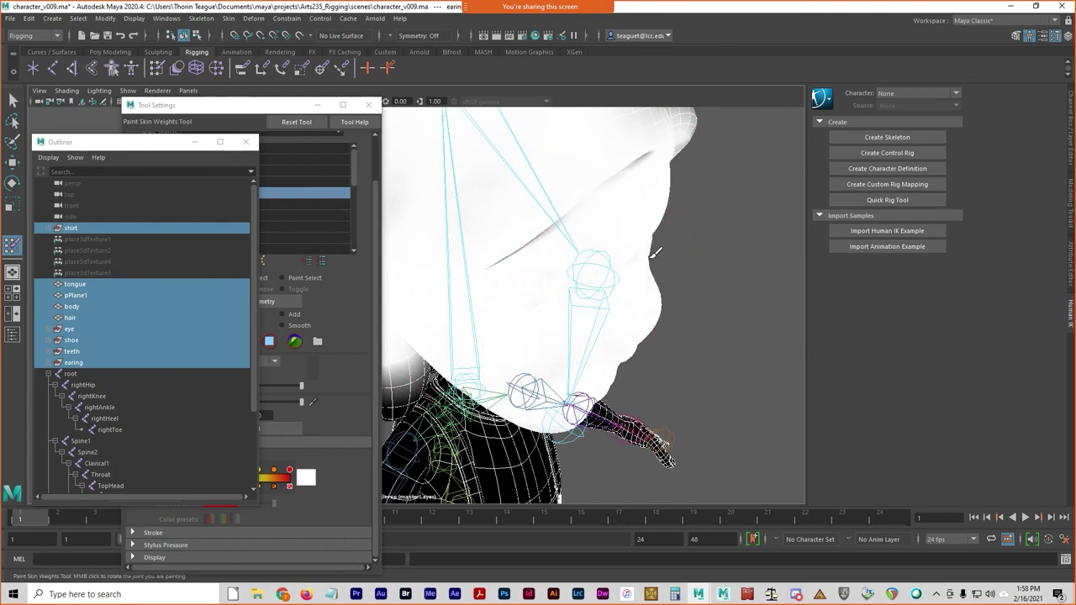
{"action": "mouse_move", "coordinate": [648, 229]}
{"action": "left_mouse_down", "text": "alt"}
{"action": "mouse_move", "coordinate": [689, 173]}
{"action": "mouse_move", "coordinate": [630, 216]}
{"action": "mouse_move", "coordinate": [620, 312]}
{"action": "mouse_move", "coordinate": [631, 151]}
{"action": "mouse_move", "coordinate": [578, 262]}
{"action": "left_mouse_up", "text": "alt"}
Paint the Throat influence at value 1 over the back and lower end of the hair
{"action": "left_click_drag", "start_coordinate": [541, 302], "coordinate": [545, 328]}
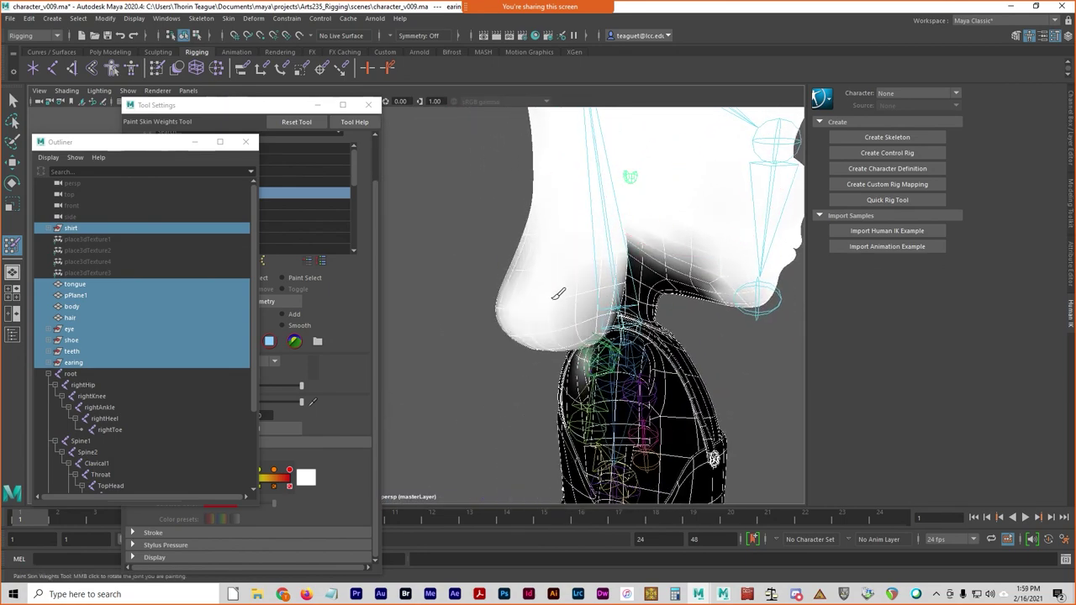
{"action": "key", "text": "ctrl"}
{"action": "key", "text": "ctrl"}
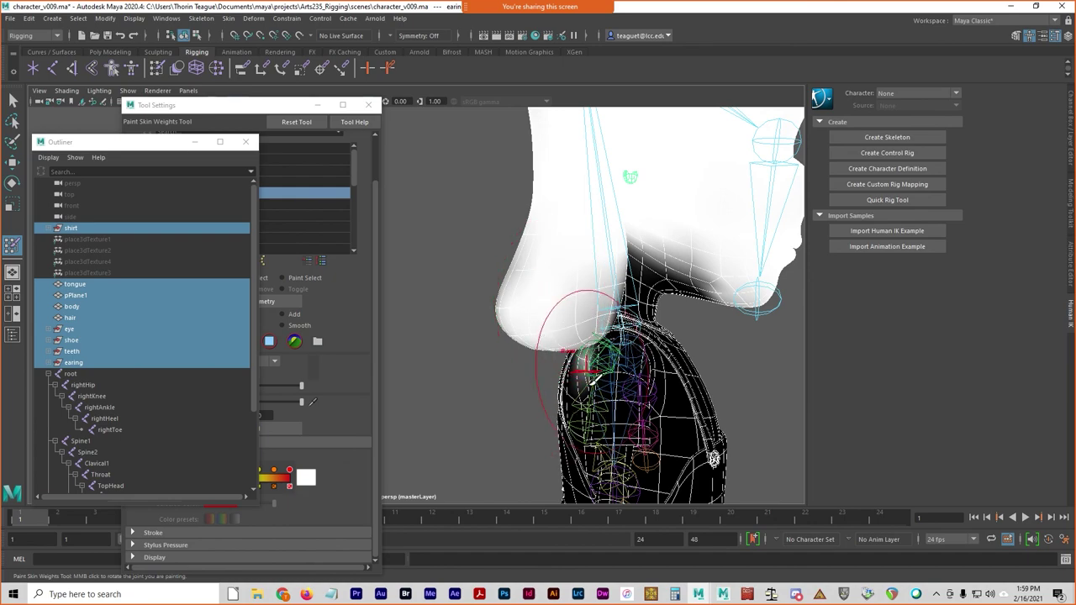
{"action": "left_click_drag", "start_coordinate": [580, 341], "coordinate": [463, 367], "text": "alt"}
{"action": "right_click_drag", "start_coordinate": [461, 365], "coordinate": [511, 359], "text": "alt"}
{"action": "middle_click_drag", "start_coordinate": [511, 359], "coordinate": [580, 283], "text": "alt"}
{"action": "mouse_move", "coordinate": [580, 283]}
{"action": "left_mouse_down", "text": "alt"}
{"action": "mouse_move", "coordinate": [598, 281]}
{"action": "mouse_move", "coordinate": [580, 281]}
{"action": "mouse_move", "coordinate": [599, 260]}
{"action": "mouse_move", "coordinate": [583, 259]}
{"action": "mouse_move", "coordinate": [604, 258]}
{"action": "mouse_move", "coordinate": [580, 250]}
{"action": "mouse_move", "coordinate": [608, 249]}
{"action": "mouse_move", "coordinate": [579, 249]}
{"action": "mouse_move", "coordinate": [551, 273]}
{"action": "left_mouse_up", "text": "alt"}
{"action": "key", "text": "b"}
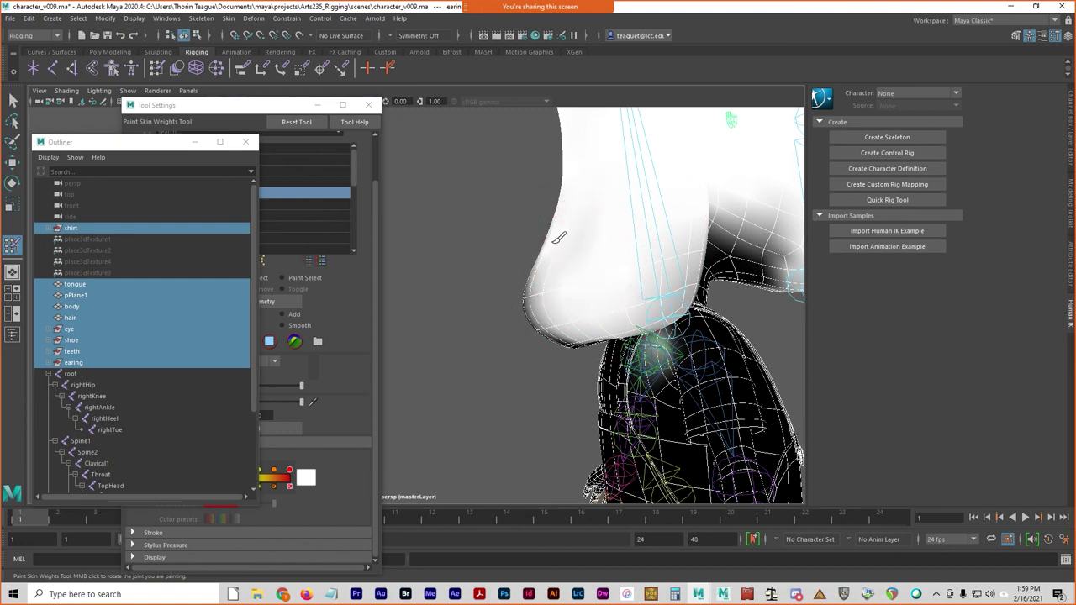
Adjust the brush size and fill the hair's outer edge and the underside of the jaw with Throat influence
{"action": "mouse_move", "coordinate": [560, 237]}
{"action": "left_mouse_down"}
{"action": "mouse_move", "coordinate": [538, 307]}
{"action": "mouse_move", "coordinate": [554, 351]}
{"action": "mouse_move", "coordinate": [572, 353]}
{"action": "mouse_move", "coordinate": [566, 333]}
{"action": "mouse_move", "coordinate": [532, 316]}
{"action": "left_mouse_up"}
{"action": "left_click_drag", "start_coordinate": [672, 268], "coordinate": [541, 248], "text": "alt"}
{"action": "mouse_move", "coordinate": [644, 200]}
{"action": "left_mouse_down"}
{"action": "mouse_move", "coordinate": [615, 200]}
{"action": "mouse_move", "coordinate": [697, 196]}
{"action": "mouse_move", "coordinate": [723, 247]}
{"action": "mouse_move", "coordinate": [613, 210]}
{"action": "mouse_move", "coordinate": [660, 262]}
{"action": "mouse_move", "coordinate": [589, 241]}
{"action": "mouse_move", "coordinate": [620, 269]}
{"action": "mouse_move", "coordinate": [669, 267]}
{"action": "left_mouse_up"}
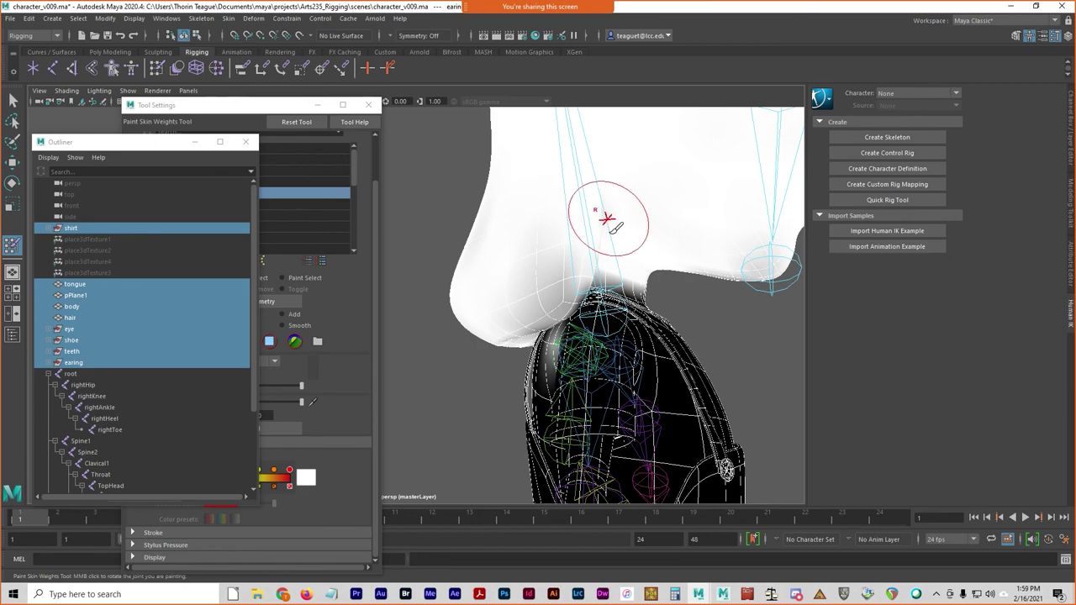
{"action": "mouse_move", "coordinate": [577, 243]}
{"action": "left_mouse_down", "text": "alt"}
{"action": "mouse_move", "coordinate": [595, 252]}
{"action": "mouse_move", "coordinate": [560, 180]}
{"action": "mouse_move", "coordinate": [521, 300]}
{"action": "mouse_move", "coordinate": [500, 228]}
{"action": "mouse_move", "coordinate": [548, 240]}
{"action": "left_mouse_up", "text": "alt"}
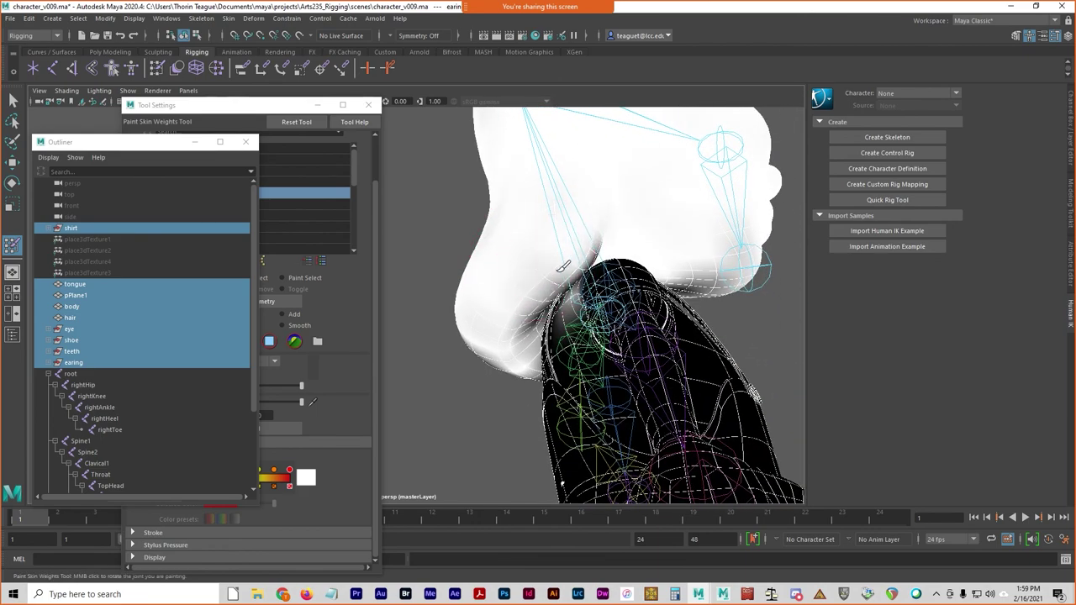
Paint the Throat influence over the underside and inner surface of the hair behind the neck
{"action": "mouse_move", "coordinate": [539, 303]}
{"action": "left_mouse_down", "text": "alt"}
{"action": "mouse_move", "coordinate": [503, 322]}
{"action": "mouse_move", "coordinate": [525, 214]}
{"action": "left_mouse_up", "text": "alt"}
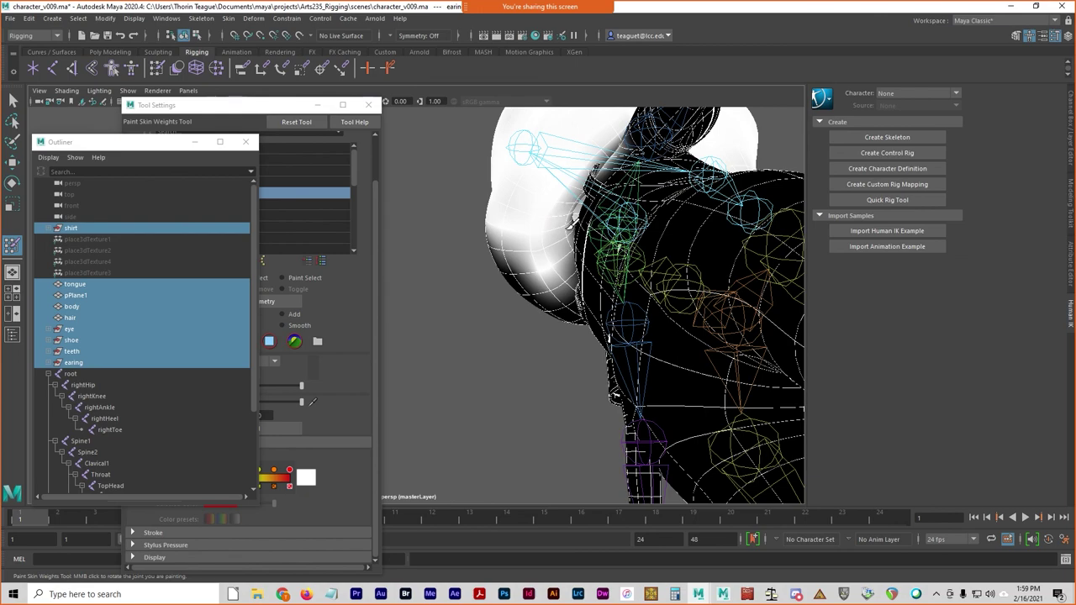
{"action": "mouse_move", "coordinate": [549, 189]}
{"action": "left_mouse_down", "text": "alt"}
{"action": "mouse_move", "coordinate": [600, 233]}
{"action": "mouse_move", "coordinate": [640, 221]}
{"action": "left_mouse_up", "text": "alt"}
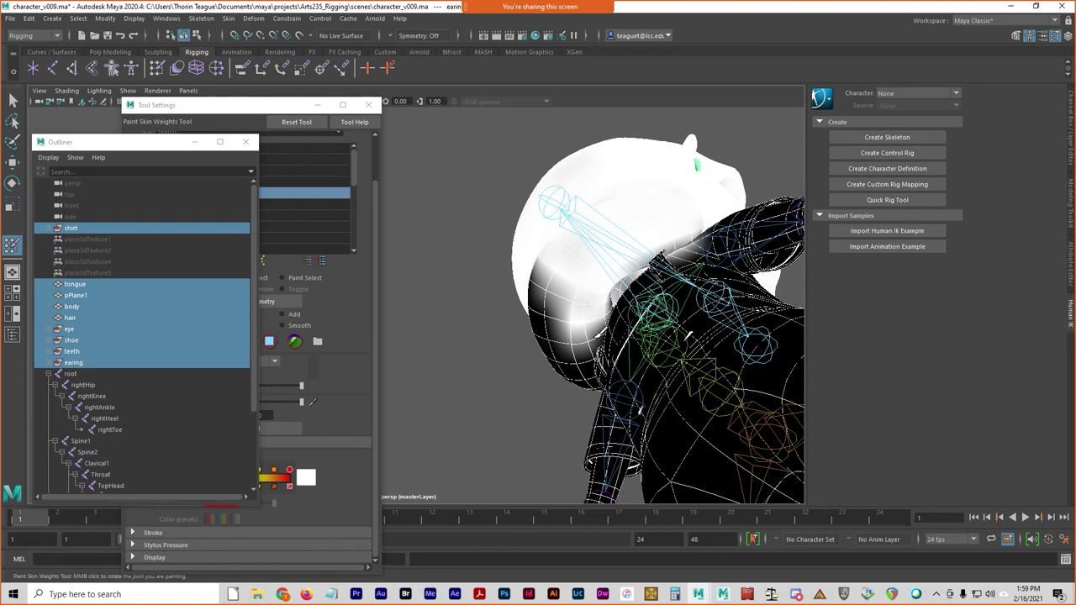
{"action": "mouse_move", "coordinate": [562, 320]}
{"action": "left_mouse_down"}
{"action": "mouse_move", "coordinate": [557, 302]}
{"action": "mouse_move", "coordinate": [565, 312]}
{"action": "mouse_move", "coordinate": [542, 322]}
{"action": "mouse_move", "coordinate": [562, 336]}
{"action": "mouse_move", "coordinate": [623, 338]}
{"action": "left_mouse_up"}
{"action": "mouse_move", "coordinate": [563, 389]}
{"action": "left_mouse_down", "text": "alt"}
{"action": "mouse_move", "coordinate": [637, 311]}
{"action": "mouse_move", "coordinate": [580, 390]}
{"action": "mouse_move", "coordinate": [608, 377]}
{"action": "left_mouse_up", "text": "alt"}
{"action": "mouse_move", "coordinate": [540, 388]}
{"action": "left_mouse_down"}
{"action": "mouse_move", "coordinate": [526, 421]}
{"action": "mouse_move", "coordinate": [560, 428]}
{"action": "mouse_move", "coordinate": [533, 446]}
{"action": "mouse_move", "coordinate": [562, 454]}
{"action": "mouse_move", "coordinate": [527, 455]}
{"action": "mouse_move", "coordinate": [681, 400]}
{"action": "mouse_move", "coordinate": [579, 401]}
{"action": "mouse_move", "coordinate": [560, 380]}
{"action": "mouse_move", "coordinate": [639, 331]}
{"action": "mouse_move", "coordinate": [585, 386]}
{"action": "mouse_move", "coordinate": [494, 385]}
{"action": "left_mouse_up"}
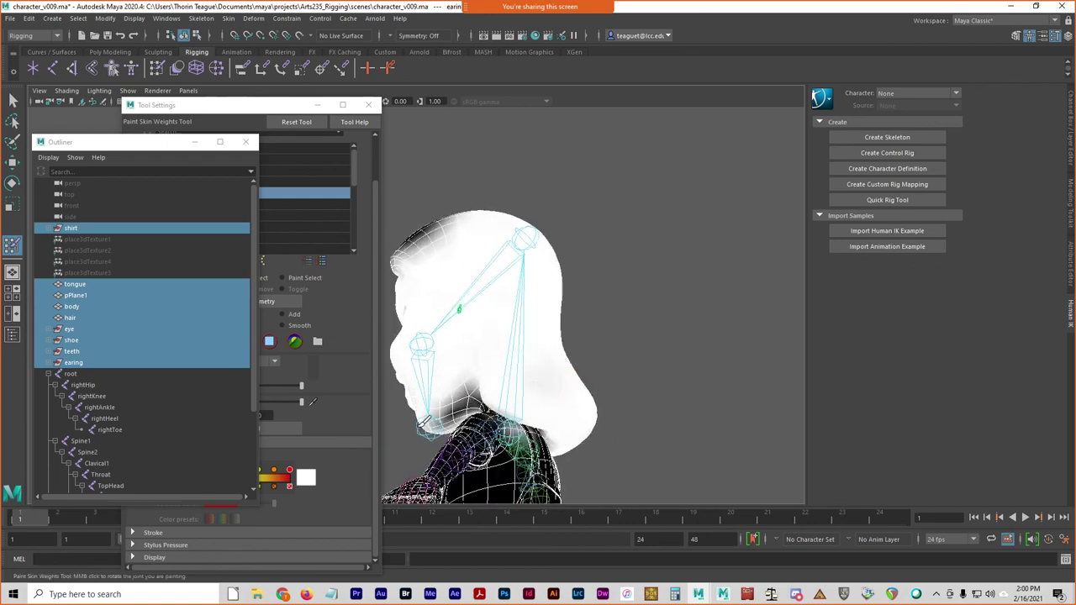
Fill the remaining dark areas on the other side of the head, jaw and neck with Throat influence
{"action": "mouse_move", "coordinate": [452, 337]}
{"action": "middle_mouse_down", "text": "alt"}
{"action": "mouse_move", "coordinate": [617, 328]}
{"action": "mouse_move", "coordinate": [558, 325]}
{"action": "middle_mouse_up", "text": "alt"}
{"action": "mouse_move", "coordinate": [493, 336]}
{"action": "left_mouse_down", "text": "alt"}
{"action": "mouse_move", "coordinate": [533, 233]}
{"action": "mouse_move", "coordinate": [529, 201]}
{"action": "mouse_move", "coordinate": [510, 233]}
{"action": "mouse_move", "coordinate": [492, 185]}
{"action": "mouse_move", "coordinate": [474, 194]}
{"action": "left_mouse_up", "text": "alt"}
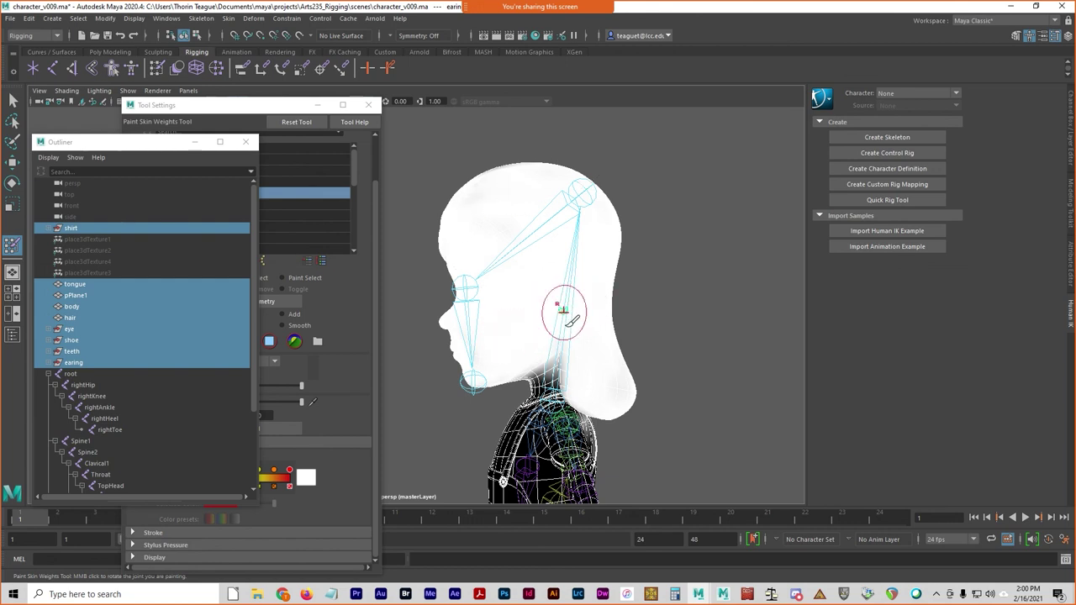
{"action": "right_click_drag", "start_coordinate": [505, 324], "coordinate": [622, 295], "text": "alt"}
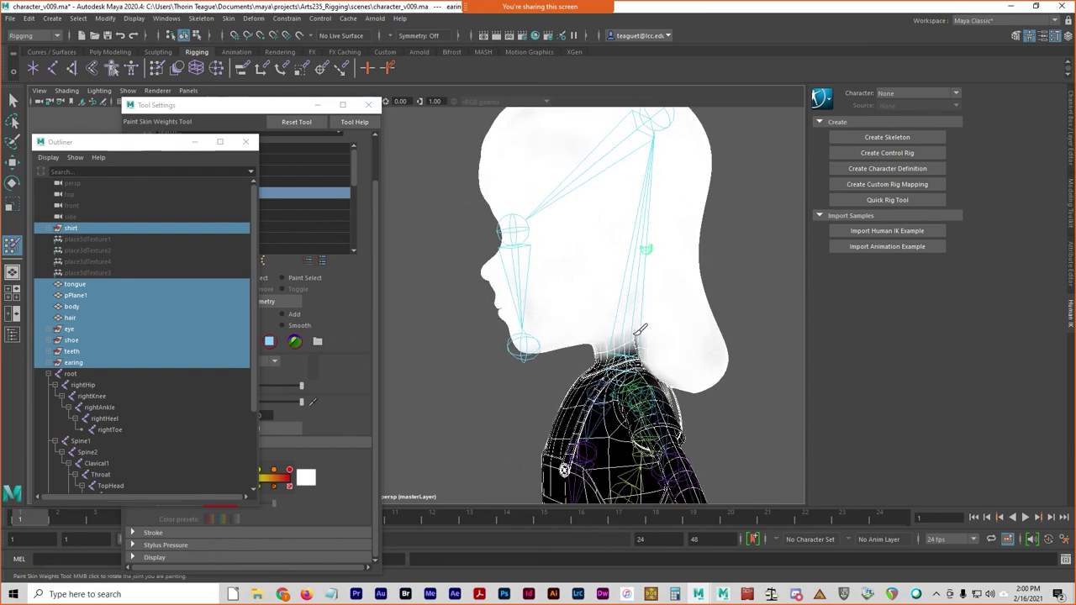
{"action": "mouse_move", "coordinate": [593, 353]}
{"action": "left_mouse_down"}
{"action": "mouse_move", "coordinate": [635, 348]}
{"action": "mouse_move", "coordinate": [642, 326]}
{"action": "left_mouse_up"}
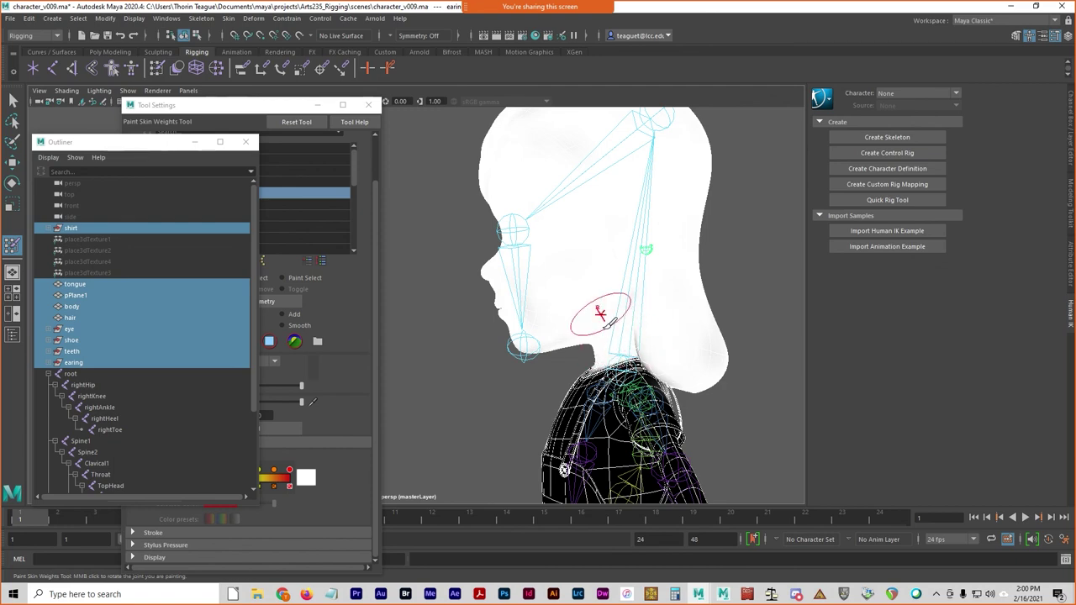
{"action": "middle_click_drag", "start_coordinate": [648, 324], "coordinate": [697, 328], "text": "alt"}
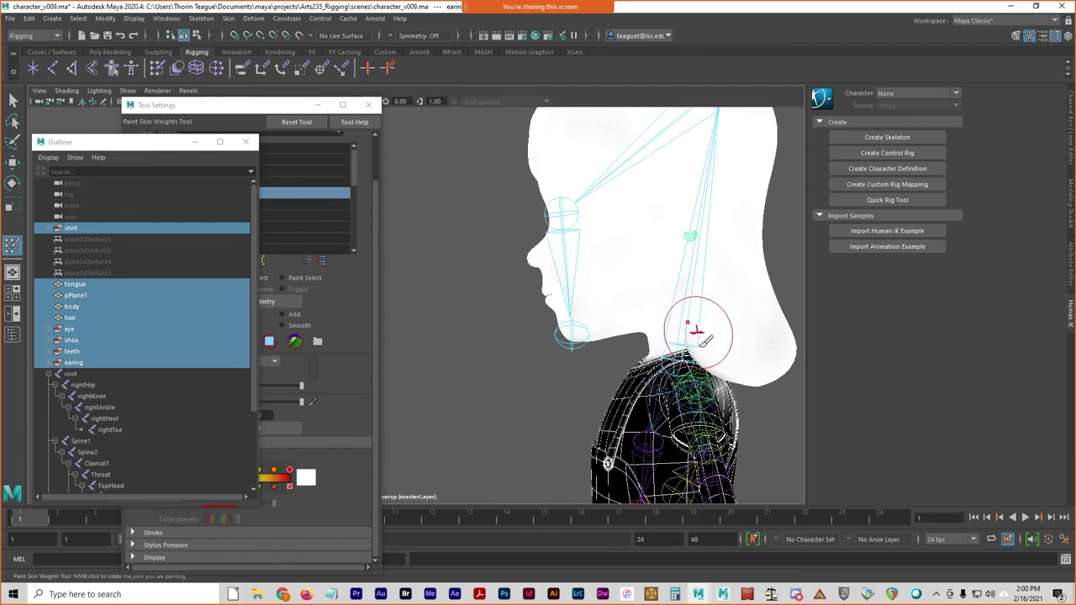
Resize the brush and touch up the Throat influence where the neck and hair meet the shirt collar
{"action": "key", "text": "b"}
{"action": "mouse_move", "coordinate": [697, 317]}
{"action": "left_mouse_down"}
{"action": "mouse_move", "coordinate": [660, 345]}
{"action": "mouse_move", "coordinate": [666, 386]}
{"action": "left_mouse_up"}
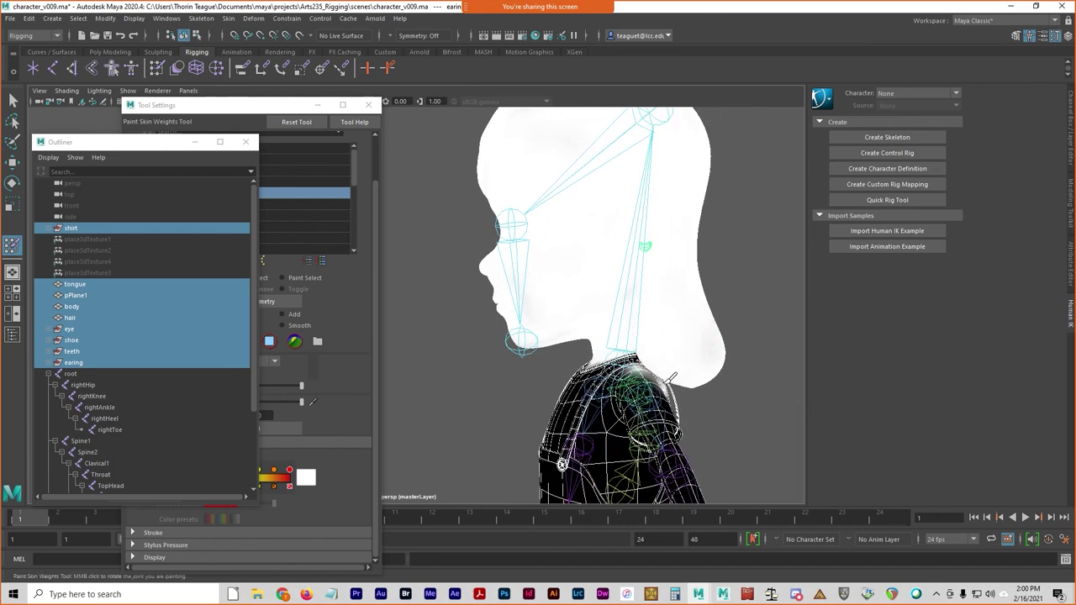
{"action": "right_click_drag", "start_coordinate": [597, 393], "coordinate": [675, 412], "text": "alt"}
{"action": "middle_click_drag", "start_coordinate": [675, 412], "coordinate": [623, 376], "text": "alt"}
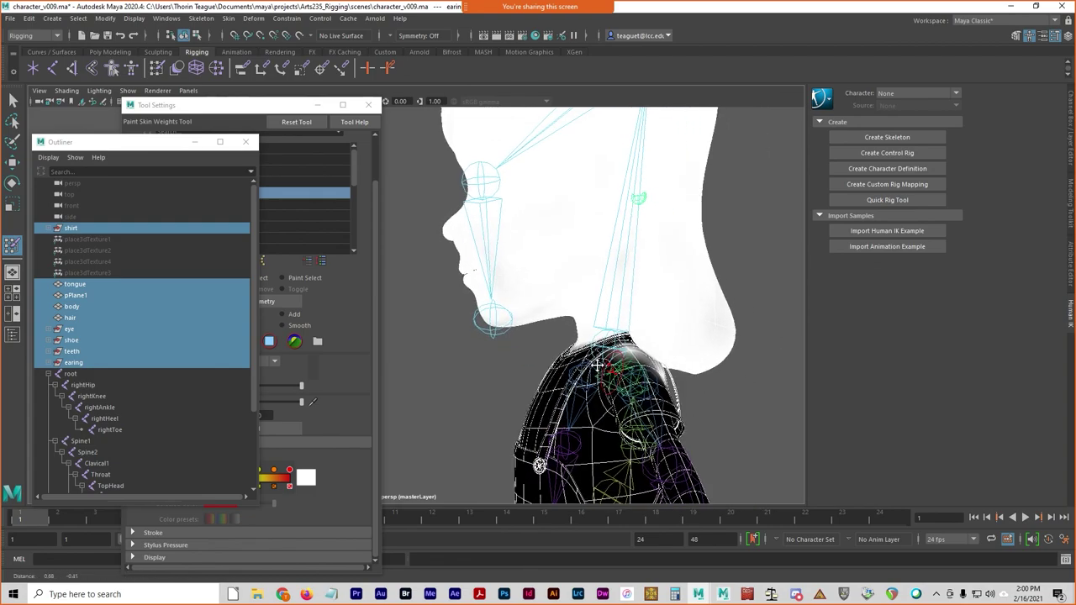
{"action": "mouse_move", "coordinate": [624, 376]}
{"action": "left_mouse_down", "text": "alt"}
{"action": "mouse_move", "coordinate": [757, 395]}
{"action": "mouse_move", "coordinate": [593, 361]}
{"action": "mouse_move", "coordinate": [643, 362]}
{"action": "mouse_move", "coordinate": [601, 294]}
{"action": "mouse_move", "coordinate": [606, 317]}
{"action": "mouse_move", "coordinate": [746, 337]}
{"action": "mouse_move", "coordinate": [654, 396]}
{"action": "mouse_move", "coordinate": [704, 356]}
{"action": "mouse_move", "coordinate": [602, 362]}
{"action": "mouse_move", "coordinate": [589, 318]}
{"action": "mouse_move", "coordinate": [608, 284]}
{"action": "left_mouse_up", "text": "alt"}
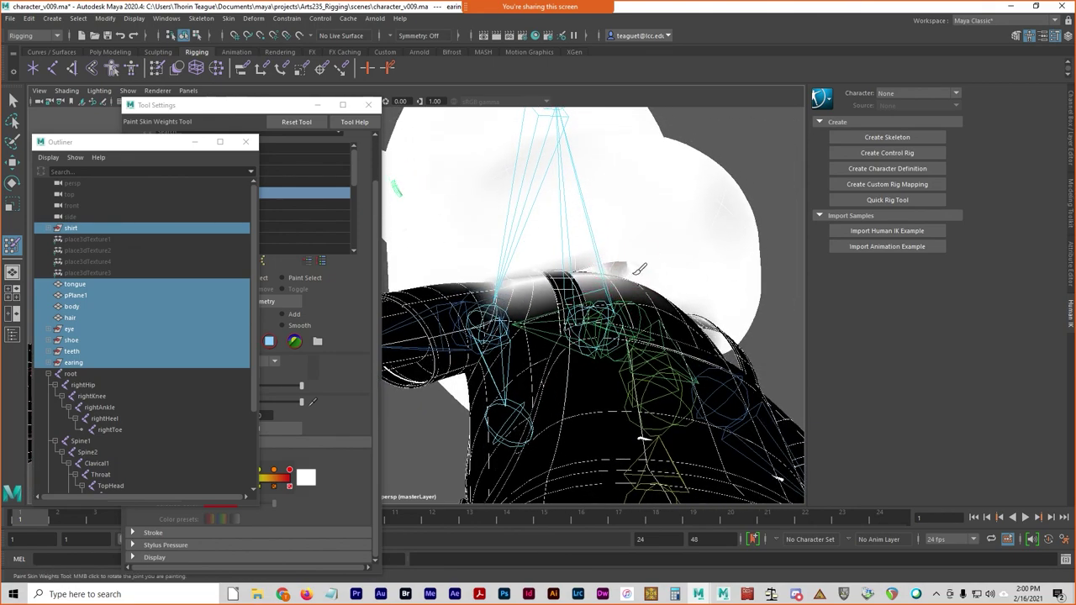
{"action": "mouse_move", "coordinate": [536, 265]}
{"action": "left_mouse_down", "text": "alt"}
{"action": "mouse_move", "coordinate": [714, 252]}
{"action": "mouse_move", "coordinate": [699, 284]}
{"action": "mouse_move", "coordinate": [625, 331]}
{"action": "mouse_move", "coordinate": [542, 344]}
{"action": "mouse_move", "coordinate": [476, 320]}
{"action": "mouse_move", "coordinate": [606, 301]}
{"action": "mouse_move", "coordinate": [594, 249]}
{"action": "mouse_move", "coordinate": [510, 245]}
{"action": "mouse_move", "coordinate": [429, 273]}
{"action": "mouse_move", "coordinate": [450, 294]}
{"action": "mouse_move", "coordinate": [430, 304]}
{"action": "mouse_move", "coordinate": [400, 295]}
{"action": "mouse_move", "coordinate": [403, 281]}
{"action": "mouse_move", "coordinate": [462, 307]}
{"action": "mouse_move", "coordinate": [444, 301]}
{"action": "mouse_move", "coordinate": [516, 289]}
{"action": "mouse_move", "coordinate": [480, 277]}
{"action": "left_mouse_up", "text": "alt"}
{"action": "key", "text": "b"}
{"action": "key", "text": "b"}
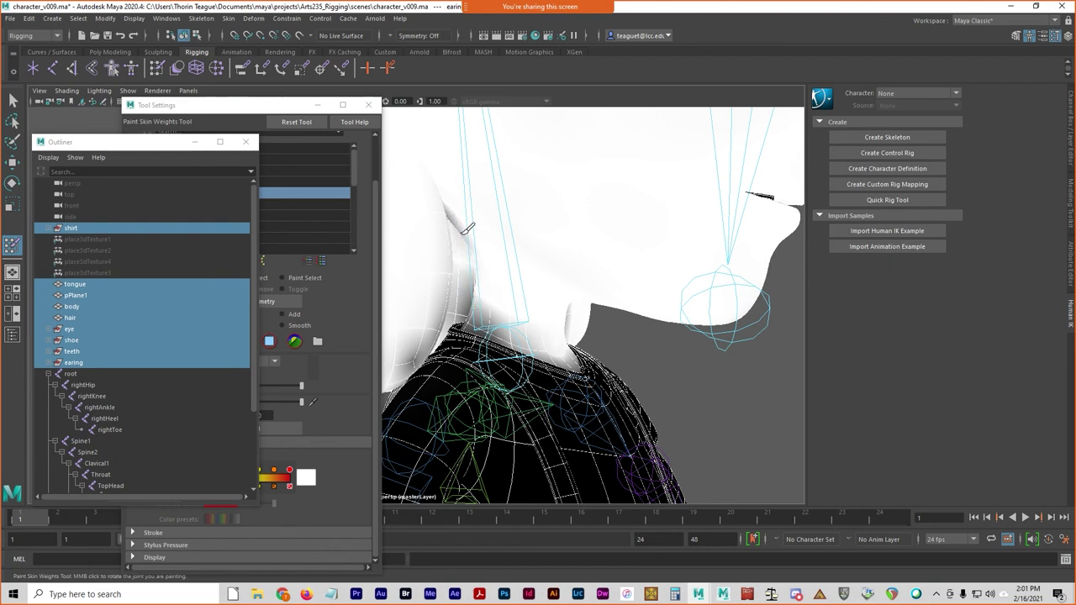
Paint full Throat influence over the inner hair beside the neck and around the neck above the collar
{"action": "left_click_drag", "start_coordinate": [451, 260], "coordinate": [458, 296]}
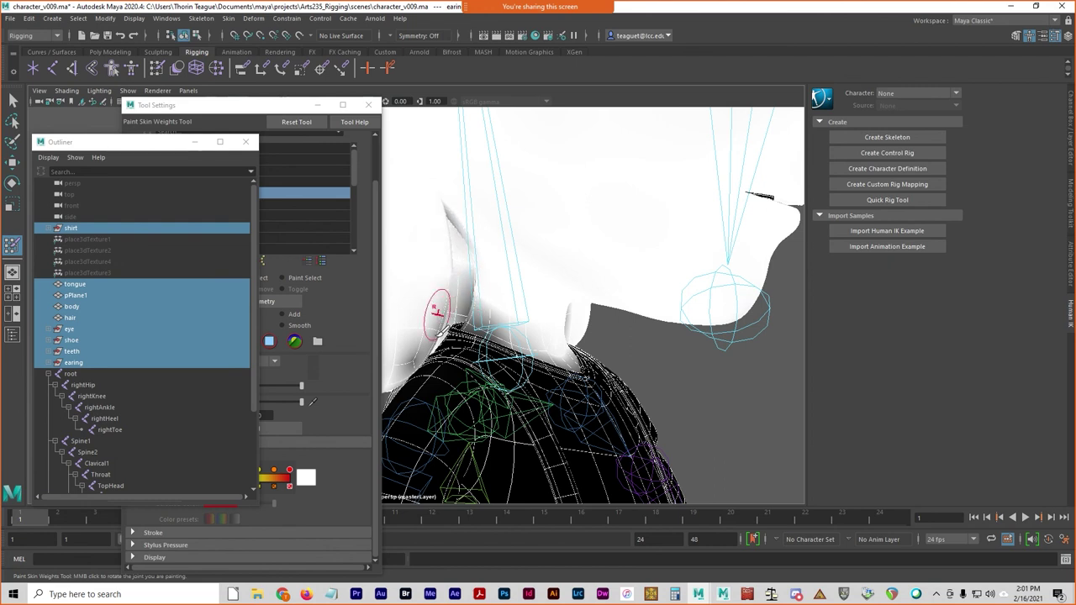
{"action": "mouse_move", "coordinate": [439, 335]}
{"action": "left_mouse_down"}
{"action": "mouse_move", "coordinate": [409, 360]}
{"action": "mouse_move", "coordinate": [461, 307]}
{"action": "mouse_move", "coordinate": [492, 338]}
{"action": "mouse_move", "coordinate": [570, 362]}
{"action": "left_mouse_up"}
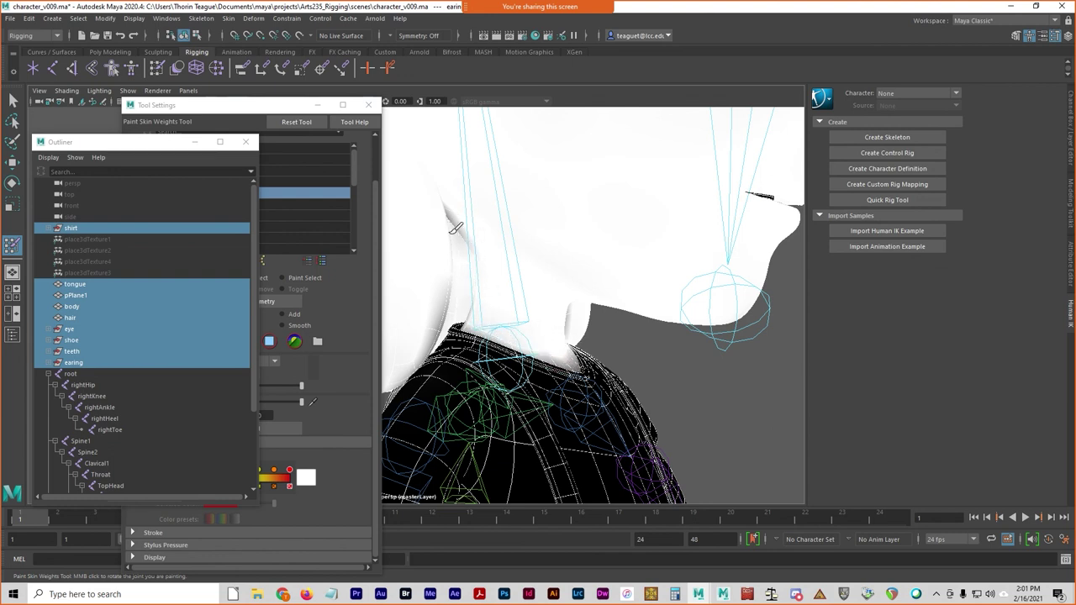
{"action": "left_click_drag", "start_coordinate": [448, 225], "coordinate": [475, 246]}
{"action": "mouse_move", "coordinate": [611, 331]}
{"action": "left_mouse_down", "text": "alt"}
{"action": "mouse_move", "coordinate": [572, 318]}
{"action": "mouse_move", "coordinate": [568, 328]}
{"action": "mouse_move", "coordinate": [480, 272]}
{"action": "mouse_move", "coordinate": [620, 327]}
{"action": "mouse_move", "coordinate": [593, 264]}
{"action": "left_mouse_up", "text": "alt"}
{"action": "mouse_move", "coordinate": [524, 332]}
{"action": "left_mouse_down"}
{"action": "mouse_move", "coordinate": [550, 308]}
{"action": "mouse_move", "coordinate": [545, 211]}
{"action": "mouse_move", "coordinate": [569, 242]}
{"action": "left_mouse_up"}
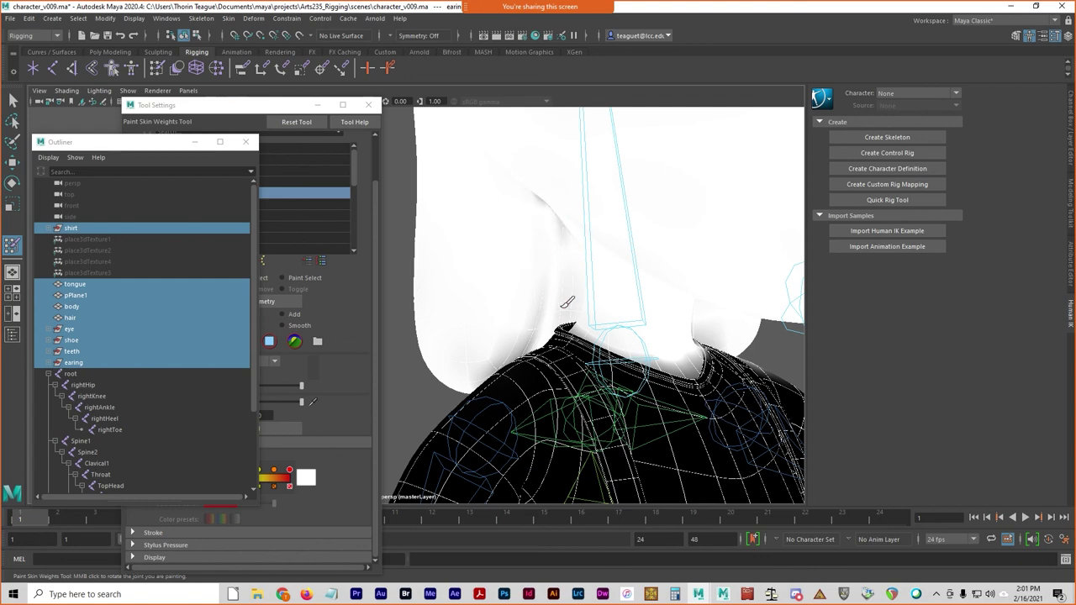
{"action": "key", "text": "q"}
{"action": "key", "text": "y"}
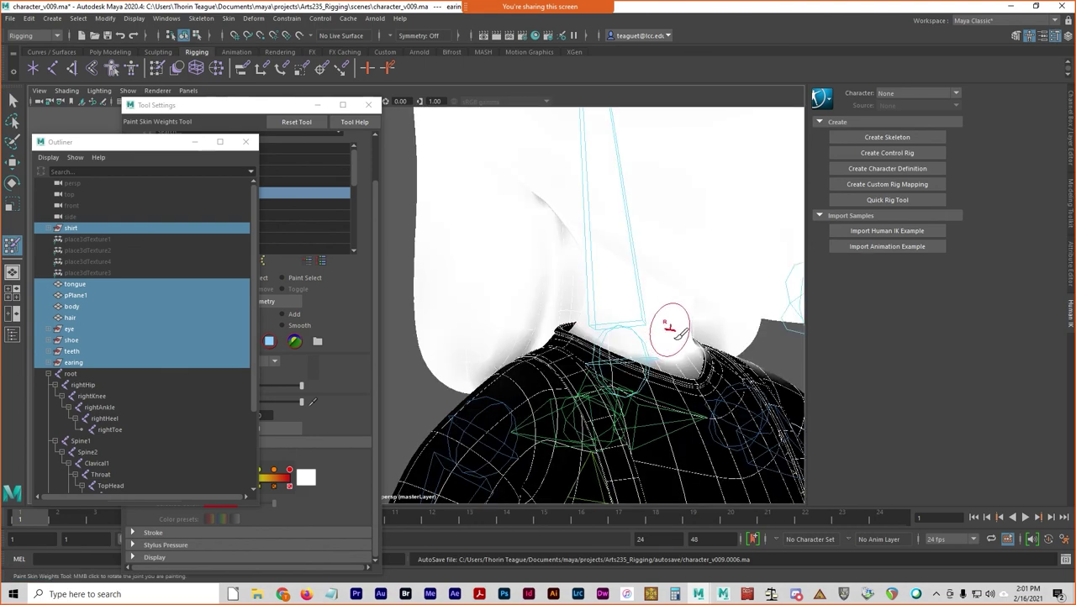
{"action": "scroll", "coordinate": [637, 300], "scroll_direction": "down", "scroll_amount": 3}
{"action": "mouse_move", "coordinate": [561, 302]}
{"action": "left_mouse_down", "text": "alt"}
{"action": "mouse_move", "coordinate": [517, 311]}
{"action": "mouse_move", "coordinate": [543, 294]}
{"action": "mouse_move", "coordinate": [493, 303]}
{"action": "left_mouse_up", "text": "alt"}
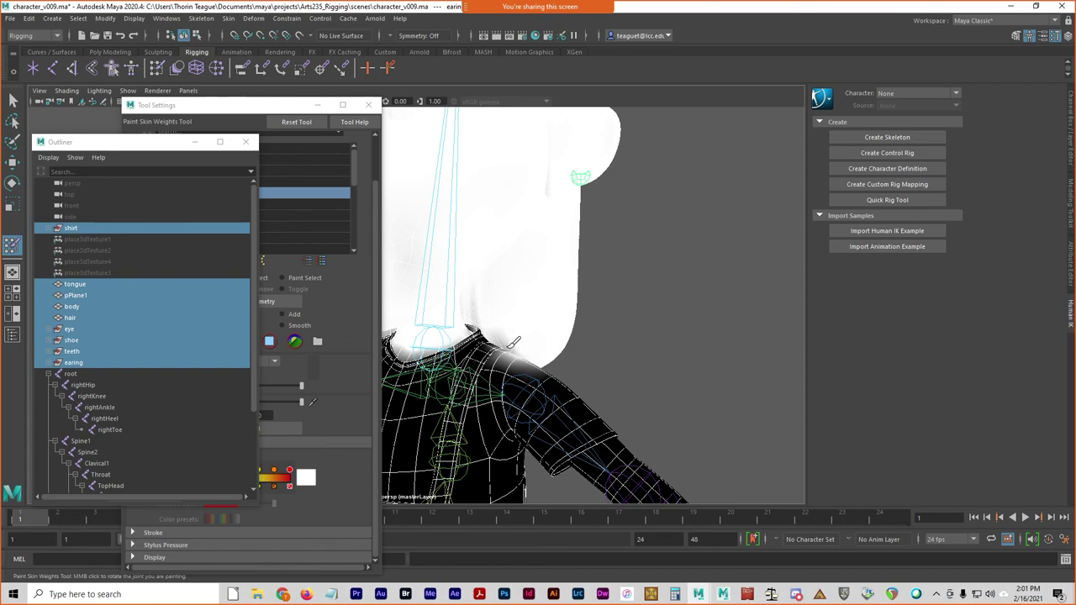
Set the paint value to 0 and remove the Throat influence from the shirt's shoulder and collar area
{"action": "left_click_drag", "start_coordinate": [187, 430], "coordinate": [202, 474]}
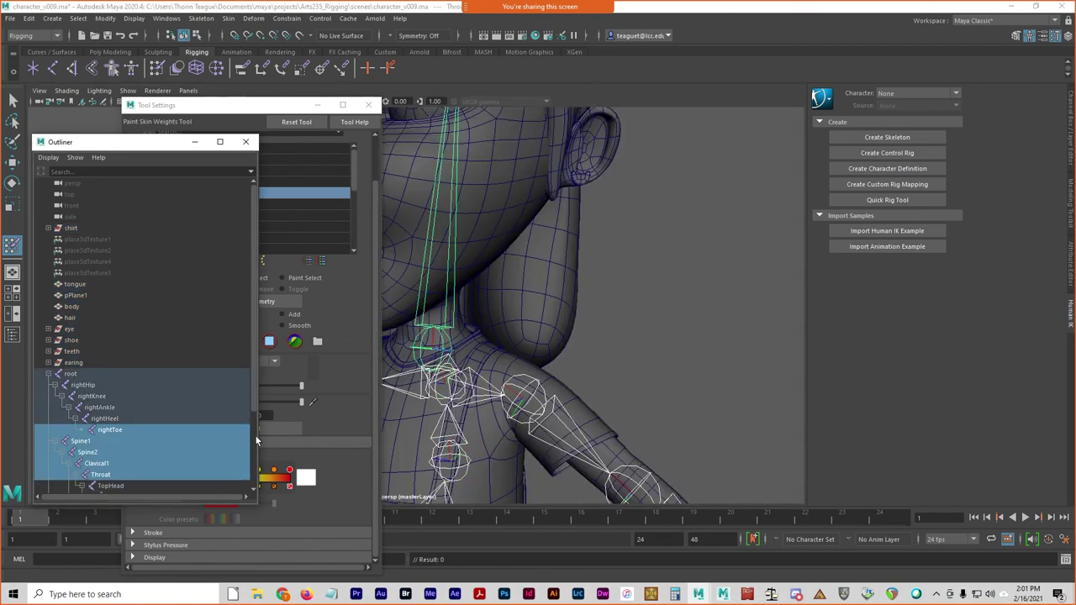
{"action": "key", "text": "ctrl+z"}
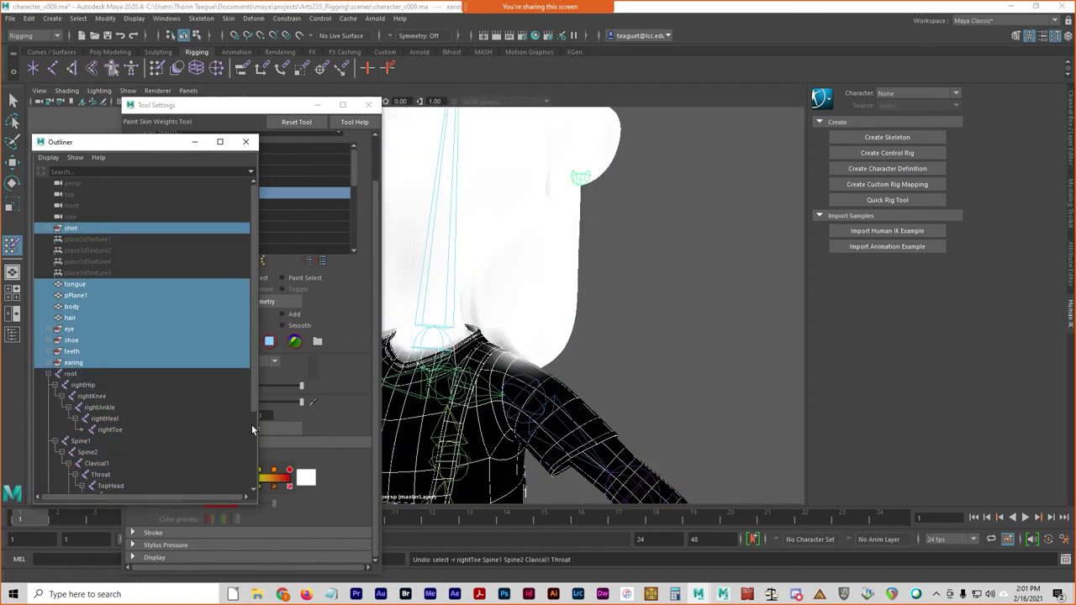
{"action": "left_click", "coordinate": [336, 381]}
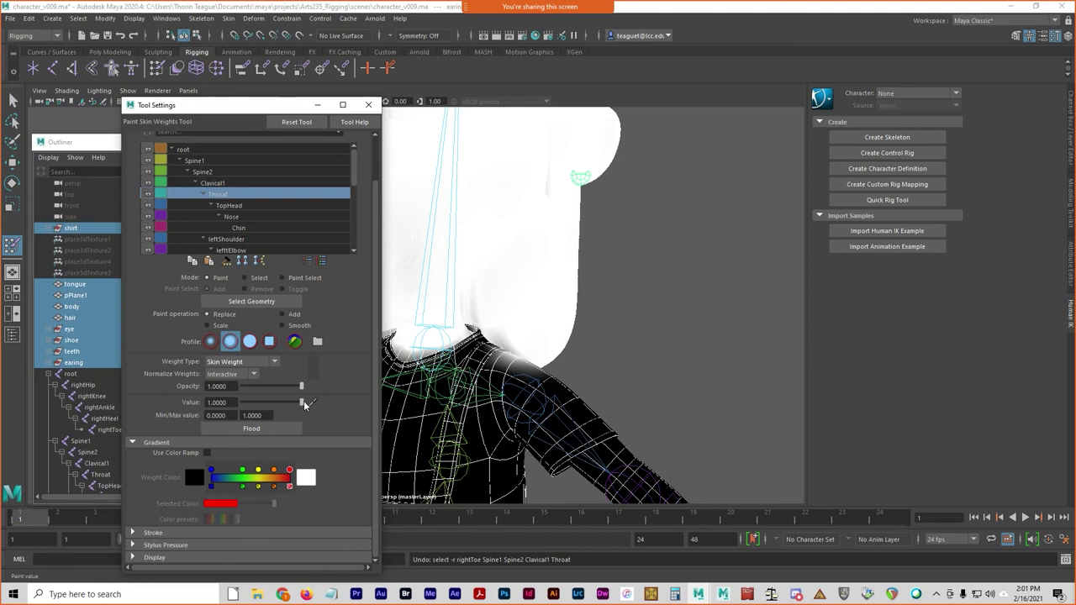
{"action": "left_click_drag", "start_coordinate": [303, 403], "coordinate": [241, 404]}
{"action": "left_click_drag", "start_coordinate": [557, 404], "coordinate": [481, 353], "text": "alt"}
{"action": "left_click_drag", "start_coordinate": [561, 423], "coordinate": [469, 331], "text": "alt"}
{"action": "middle_click_drag", "start_coordinate": [466, 328], "coordinate": [604, 435], "text": "alt"}
{"action": "mouse_move", "coordinate": [603, 435]}
{"action": "left_mouse_down", "text": "alt"}
{"action": "mouse_move", "coordinate": [516, 289]}
{"action": "mouse_move", "coordinate": [551, 278]}
{"action": "left_mouse_up", "text": "alt"}
{"action": "mouse_move", "coordinate": [581, 266]}
{"action": "left_mouse_down"}
{"action": "mouse_move", "coordinate": [550, 251]}
{"action": "mouse_move", "coordinate": [562, 267]}
{"action": "left_mouse_up"}
{"action": "mouse_move", "coordinate": [629, 265]}
{"action": "left_mouse_down"}
{"action": "mouse_move", "coordinate": [606, 256]}
{"action": "mouse_move", "coordinate": [584, 266]}
{"action": "left_mouse_up"}
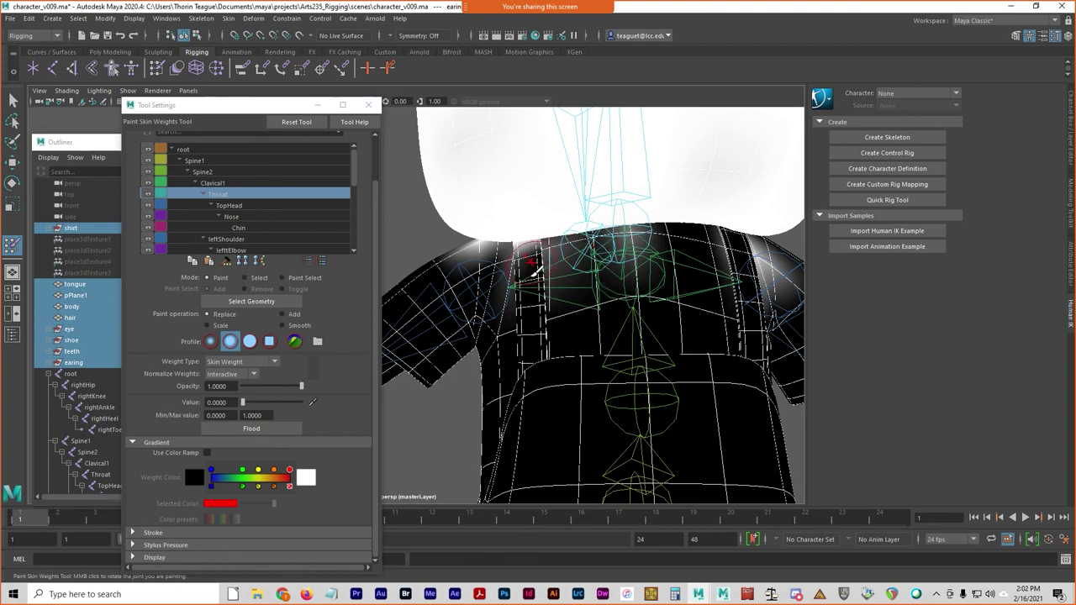
Erase the remaining Throat influence from the upper back, straps and both shoulders of the shirt at value 0
{"action": "mouse_move", "coordinate": [649, 353]}
{"action": "left_mouse_down", "text": "alt"}
{"action": "mouse_move", "coordinate": [630, 324]}
{"action": "mouse_move", "coordinate": [507, 392]}
{"action": "mouse_move", "coordinate": [530, 394]}
{"action": "mouse_move", "coordinate": [518, 388]}
{"action": "left_mouse_up", "text": "alt"}
{"action": "mouse_move", "coordinate": [510, 323]}
{"action": "left_mouse_down"}
{"action": "mouse_move", "coordinate": [490, 315]}
{"action": "mouse_move", "coordinate": [535, 368]}
{"action": "mouse_move", "coordinate": [488, 373]}
{"action": "mouse_move", "coordinate": [631, 336]}
{"action": "mouse_move", "coordinate": [421, 375]}
{"action": "mouse_move", "coordinate": [646, 252]}
{"action": "left_mouse_up"}
{"action": "mouse_move", "coordinate": [639, 303]}
{"action": "left_mouse_down", "text": "alt"}
{"action": "mouse_move", "coordinate": [656, 301]}
{"action": "mouse_move", "coordinate": [540, 331]}
{"action": "mouse_move", "coordinate": [553, 228]}
{"action": "mouse_move", "coordinate": [493, 312]}
{"action": "mouse_move", "coordinate": [609, 330]}
{"action": "mouse_move", "coordinate": [561, 322]}
{"action": "mouse_move", "coordinate": [620, 385]}
{"action": "mouse_move", "coordinate": [529, 348]}
{"action": "mouse_move", "coordinate": [532, 294]}
{"action": "left_mouse_up", "text": "alt"}
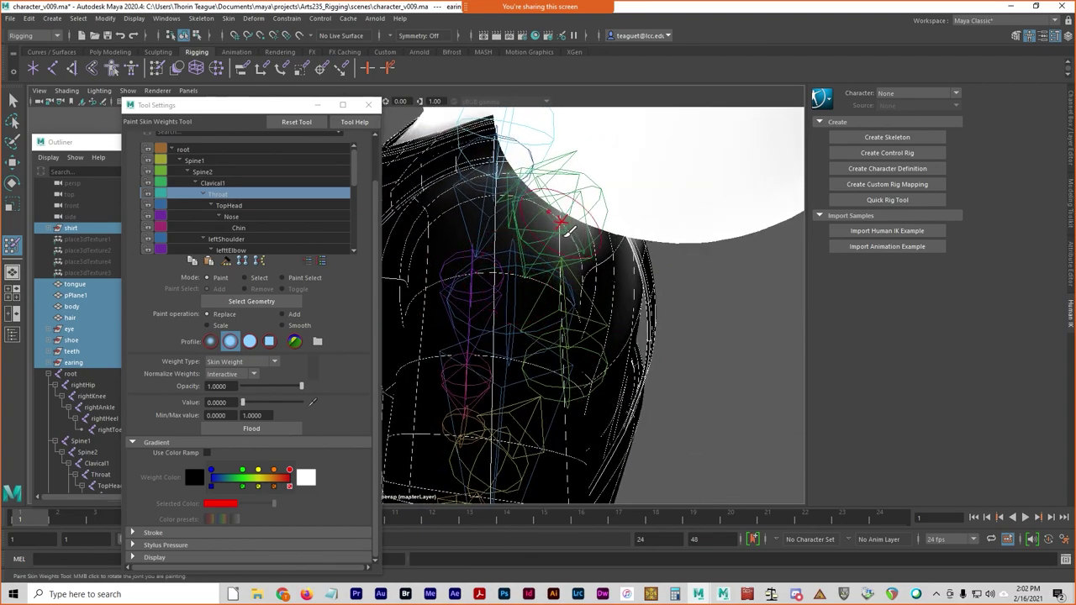
{"action": "left_click_drag", "start_coordinate": [569, 231], "coordinate": [634, 308], "text": "alt"}
{"action": "middle_click_drag", "start_coordinate": [634, 307], "coordinate": [630, 379], "text": "alt"}
{"action": "left_click_drag", "start_coordinate": [630, 379], "coordinate": [591, 297], "text": "alt"}
{"action": "middle_click_drag", "start_coordinate": [591, 298], "coordinate": [631, 396], "text": "alt"}
{"action": "left_click_drag", "start_coordinate": [631, 395], "coordinate": [621, 381], "text": "alt"}
{"action": "left_click_drag", "start_coordinate": [621, 278], "coordinate": [614, 279]}
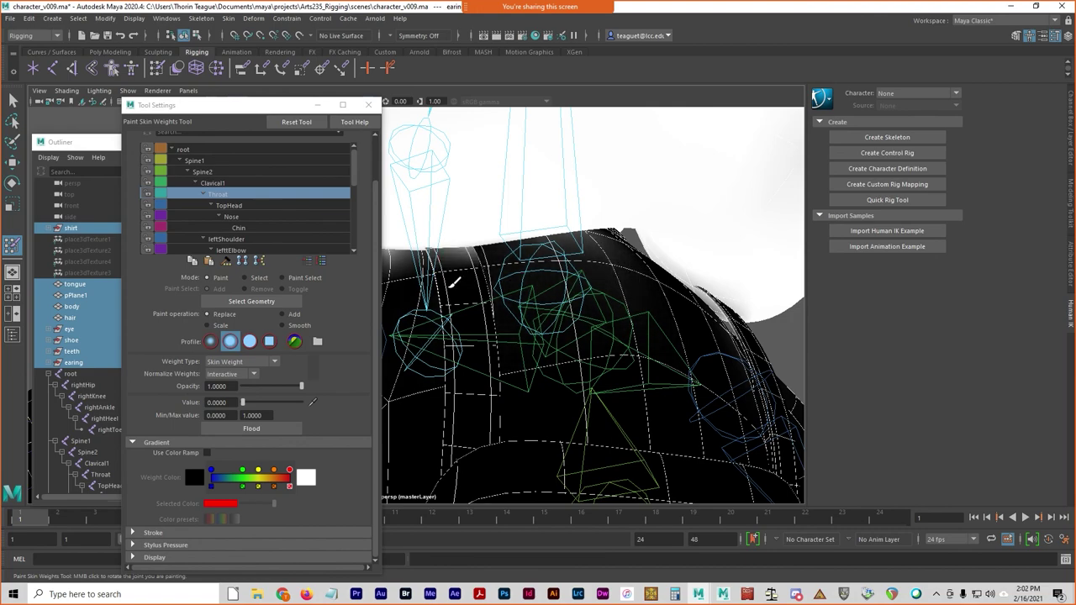
{"action": "left_click_drag", "start_coordinate": [644, 360], "coordinate": [471, 269], "text": "alt"}
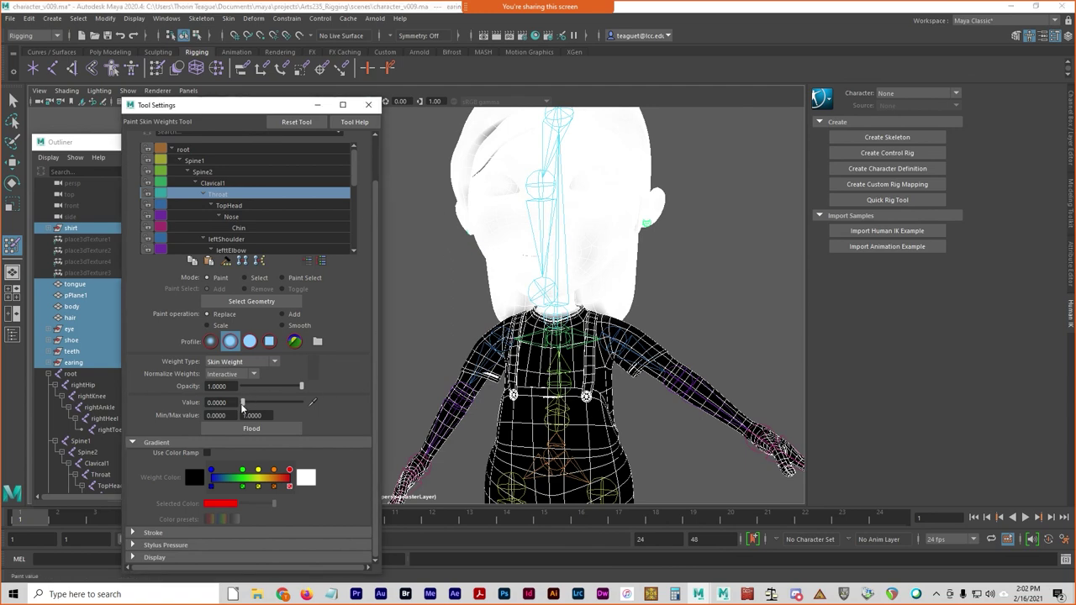
Set the paint value back to 1 and fill the dark gaps along the hairline and face with Throat influence
{"action": "left_click_drag", "start_coordinate": [244, 403], "coordinate": [330, 412]}
{"action": "middle_click_drag", "start_coordinate": [516, 208], "coordinate": [589, 252], "text": "alt"}
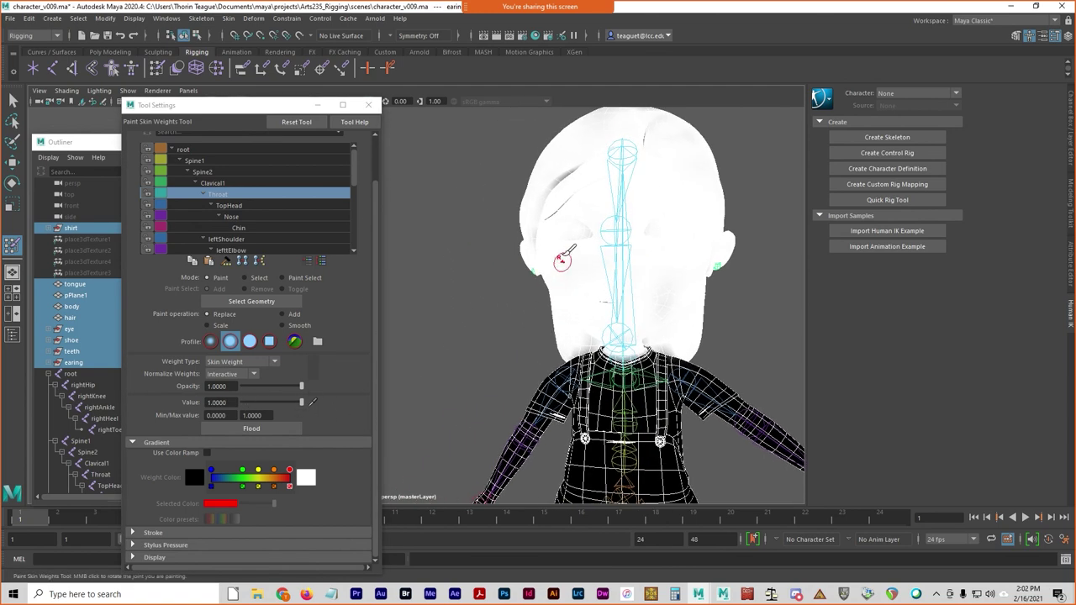
{"action": "mouse_move", "coordinate": [562, 237]}
{"action": "left_mouse_down"}
{"action": "mouse_move", "coordinate": [564, 217]}
{"action": "mouse_move", "coordinate": [545, 232]}
{"action": "left_mouse_up"}
{"action": "left_click_drag", "start_coordinate": [579, 190], "coordinate": [618, 198]}
{"action": "left_click_drag", "start_coordinate": [557, 174], "coordinate": [571, 206], "text": "alt"}
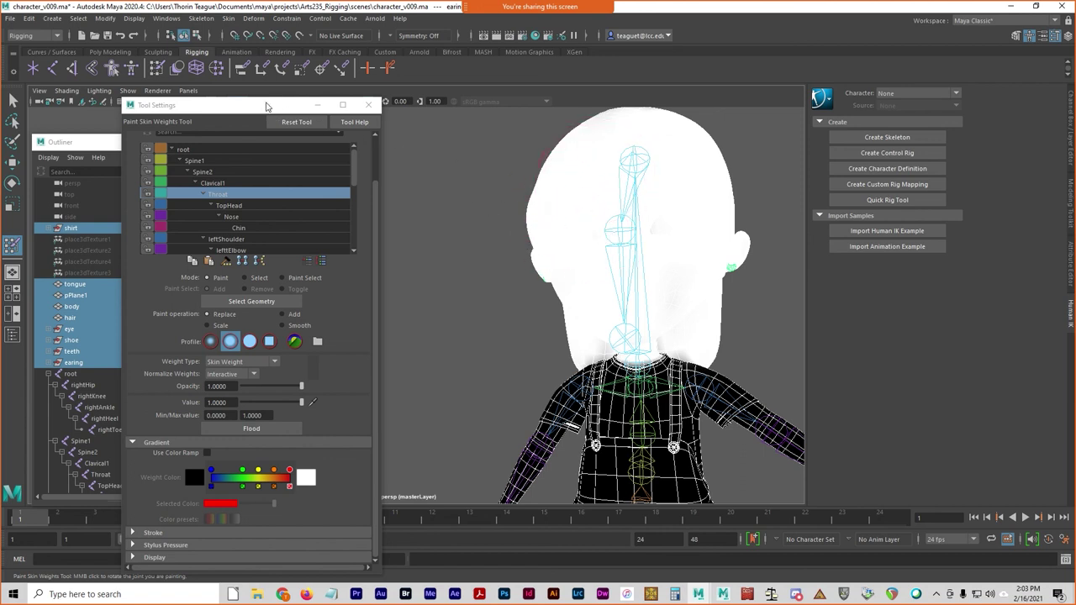
{"action": "left_click_drag", "start_coordinate": [266, 106], "coordinate": [216, 96]}
{"action": "right_click_drag", "start_coordinate": [639, 318], "coordinate": [534, 313], "text": "alt"}
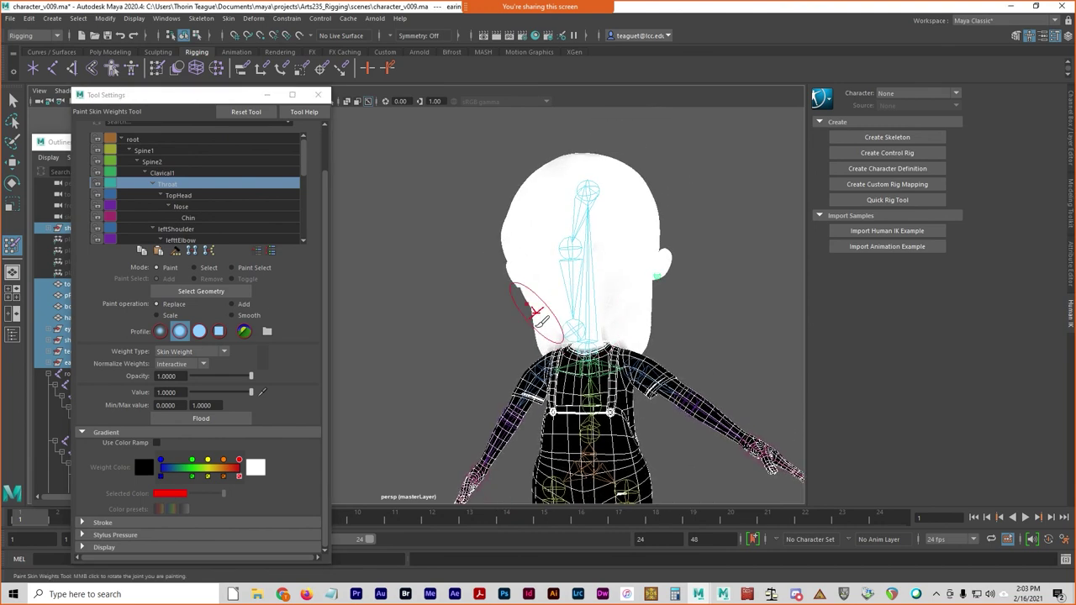
{"action": "left_click_drag", "start_coordinate": [538, 314], "coordinate": [490, 340], "text": "alt"}
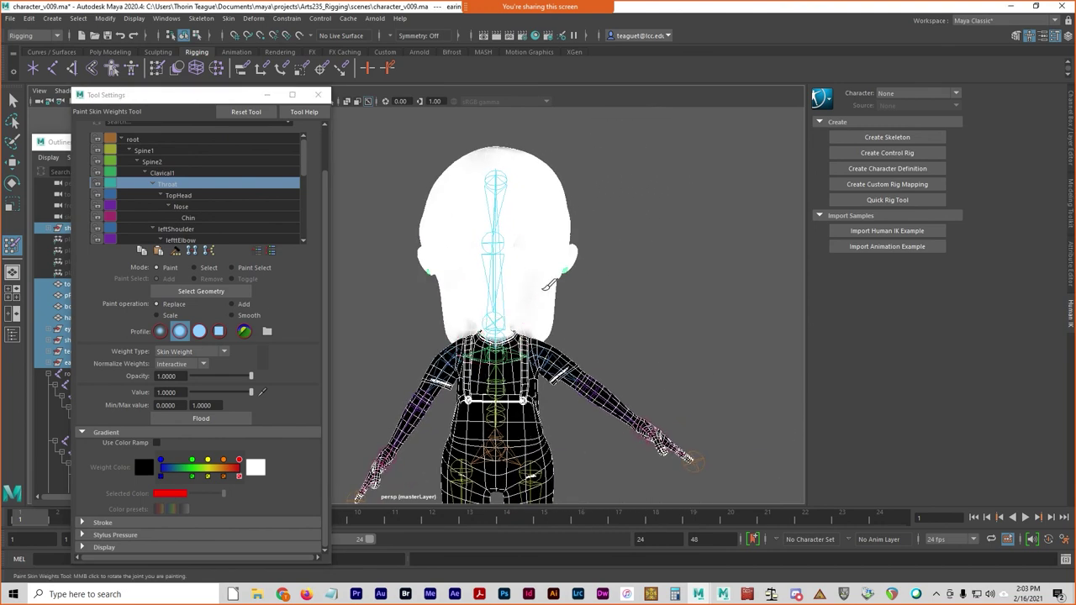
Leave weight painting and test the head's deformation by rotating the Throat joint, and check the Chin joint
{"action": "left_click", "coordinate": [13, 100]}
{"action": "left_click", "coordinate": [409, 256]}
{"action": "left_click_drag", "start_coordinate": [661, 349], "coordinate": [589, 343], "text": "alt"}
{"action": "middle_click_drag", "start_coordinate": [589, 343], "coordinate": [605, 341], "text": "alt"}
{"action": "left_click", "coordinate": [568, 345]}
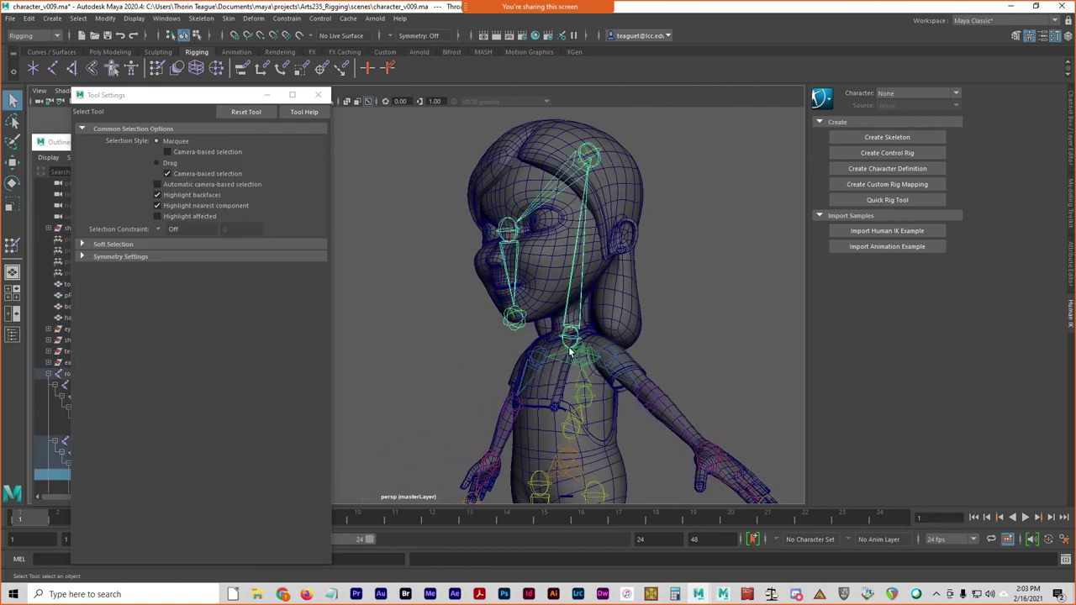
{"action": "key", "text": "e"}
{"action": "mouse_move", "coordinate": [598, 316]}
{"action": "left_mouse_down"}
{"action": "mouse_move", "coordinate": [507, 326]}
{"action": "mouse_move", "coordinate": [550, 257]}
{"action": "mouse_move", "coordinate": [539, 298]}
{"action": "mouse_move", "coordinate": [606, 233]}
{"action": "mouse_move", "coordinate": [579, 271]}
{"action": "mouse_move", "coordinate": [613, 301]}
{"action": "left_mouse_up"}
{"action": "left_click", "coordinate": [728, 312]}
{"action": "left_click", "coordinate": [526, 326]}
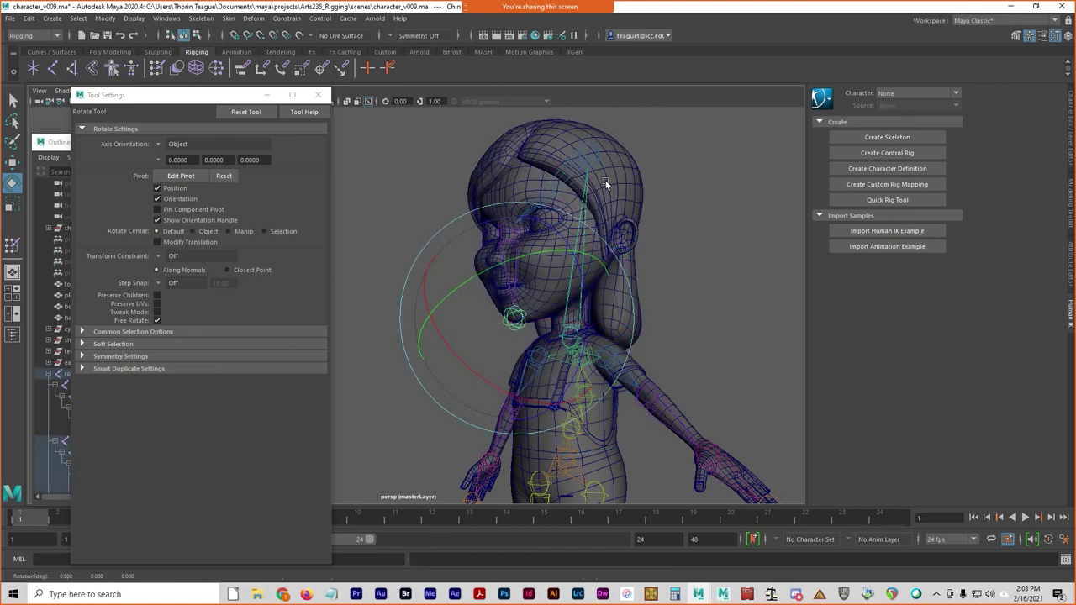
{"action": "left_click", "coordinate": [486, 341]}
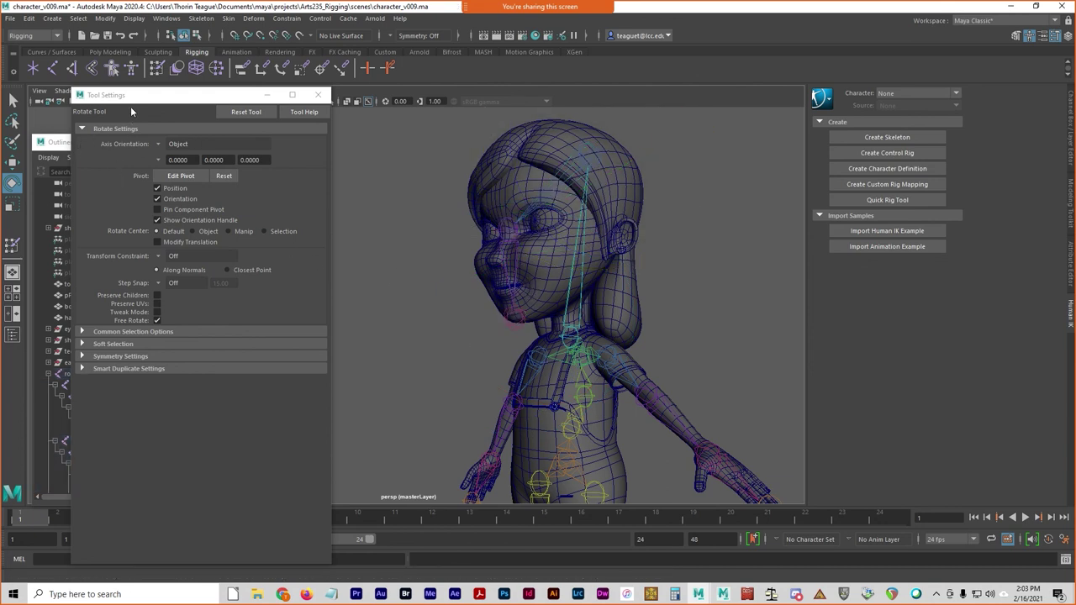
Select all character meshes in the Outliner, from the earing group up through tongue, plus the shirt group
{"action": "left_click_drag", "start_coordinate": [130, 107], "coordinate": [195, 111]}
{"action": "left_click", "coordinate": [119, 145]}
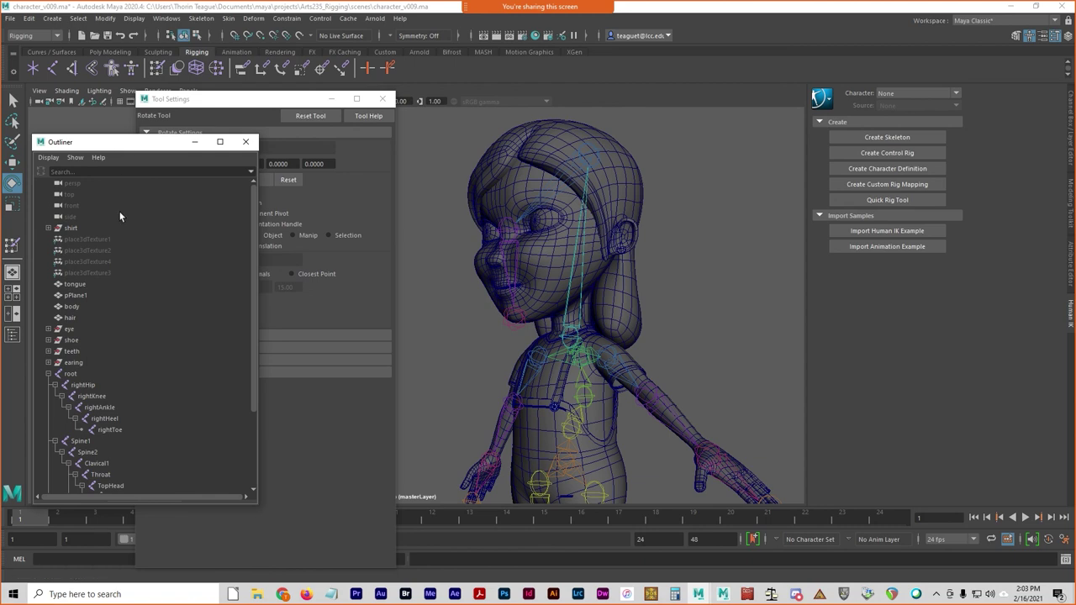
{"action": "left_click", "coordinate": [98, 364]}
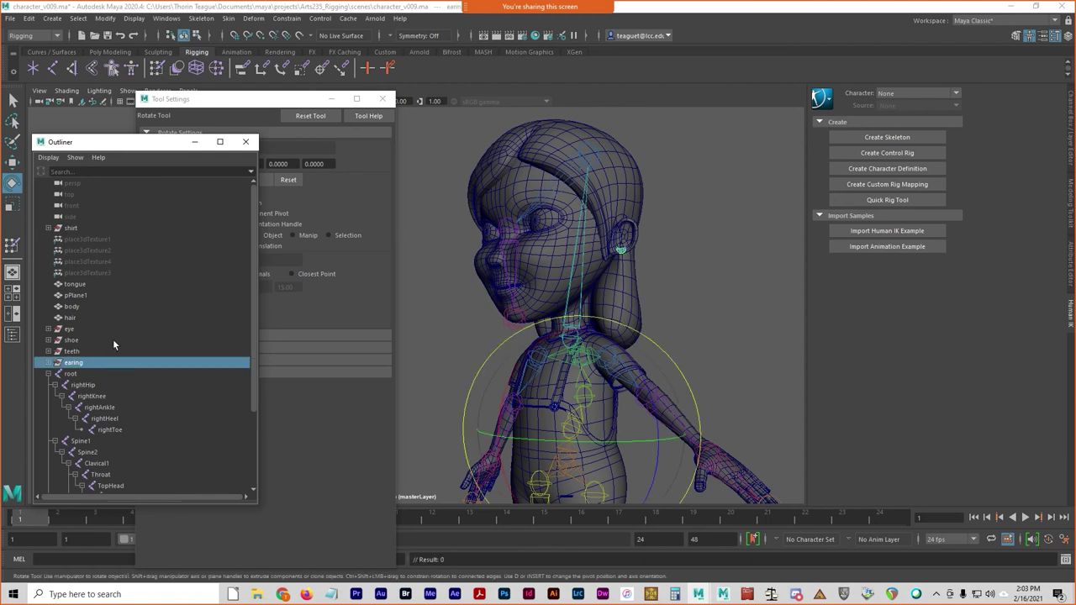
{"action": "left_click", "coordinate": [109, 284], "text": "shift"}
{"action": "left_click", "coordinate": [98, 228], "text": "ctrl"}
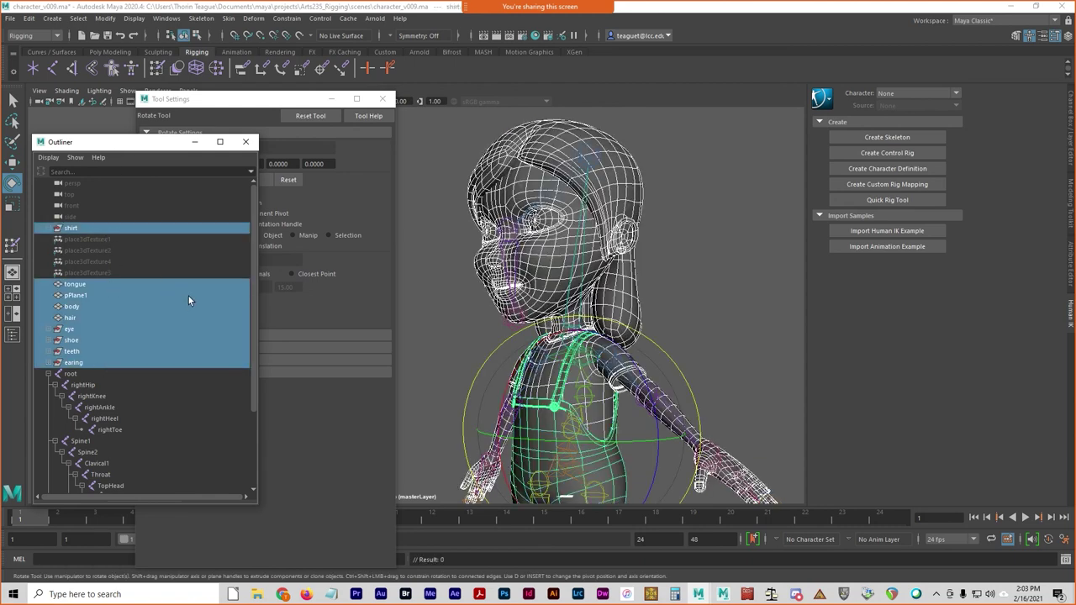
{"action": "scroll", "coordinate": [149, 402], "scroll_direction": "down", "scroll_amount": 3}
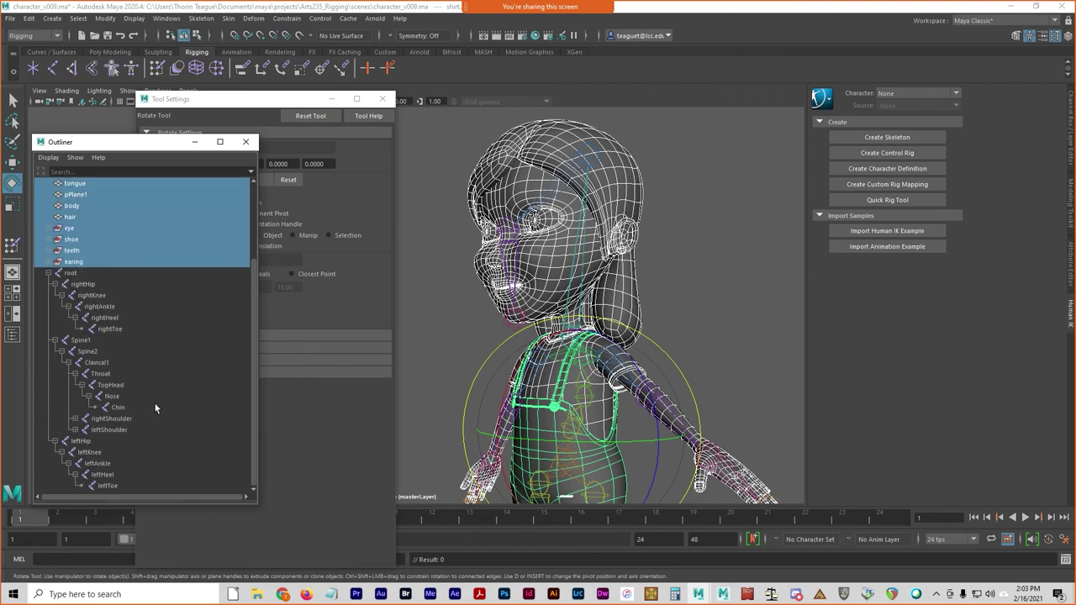
Close the Rotate Tool settings and open the Paint Skin Weights Tool settings for the selected meshes
{"action": "left_click", "coordinate": [247, 99]}
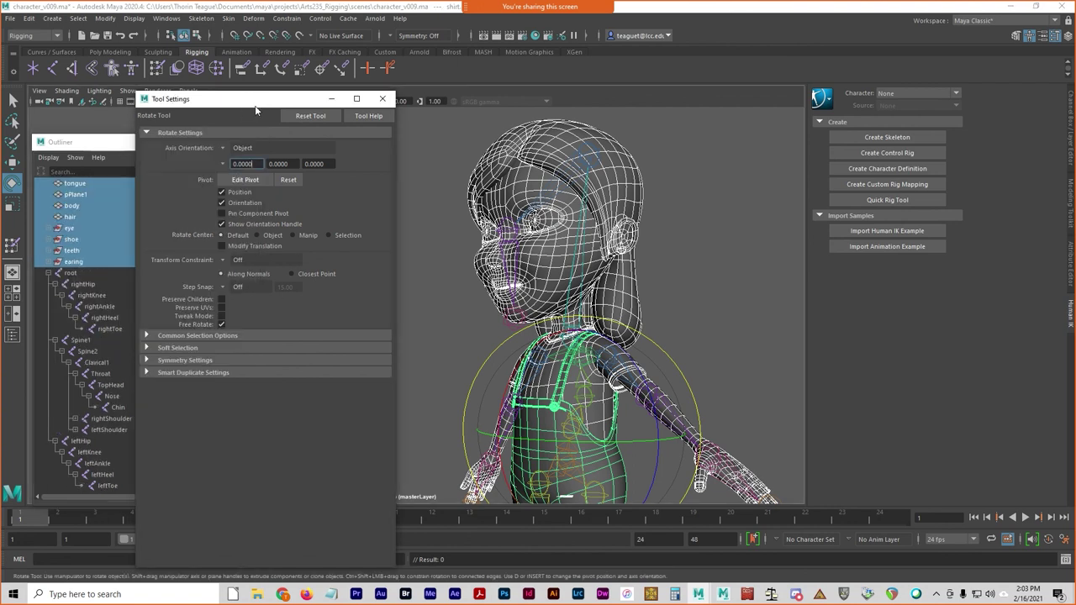
{"action": "left_click", "coordinate": [383, 98]}
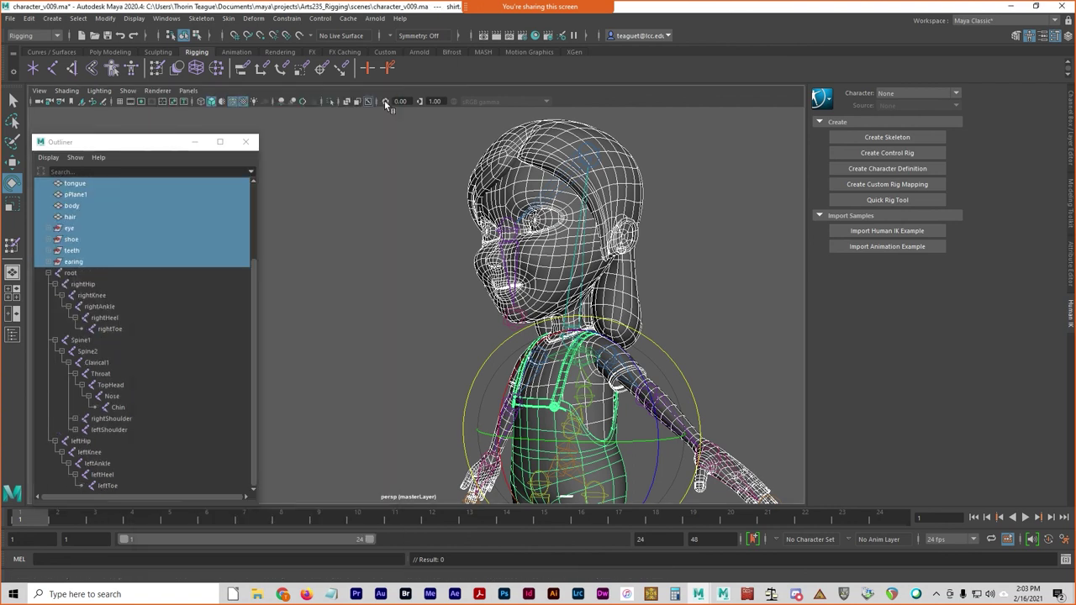
{"action": "left_click", "coordinate": [228, 18]}
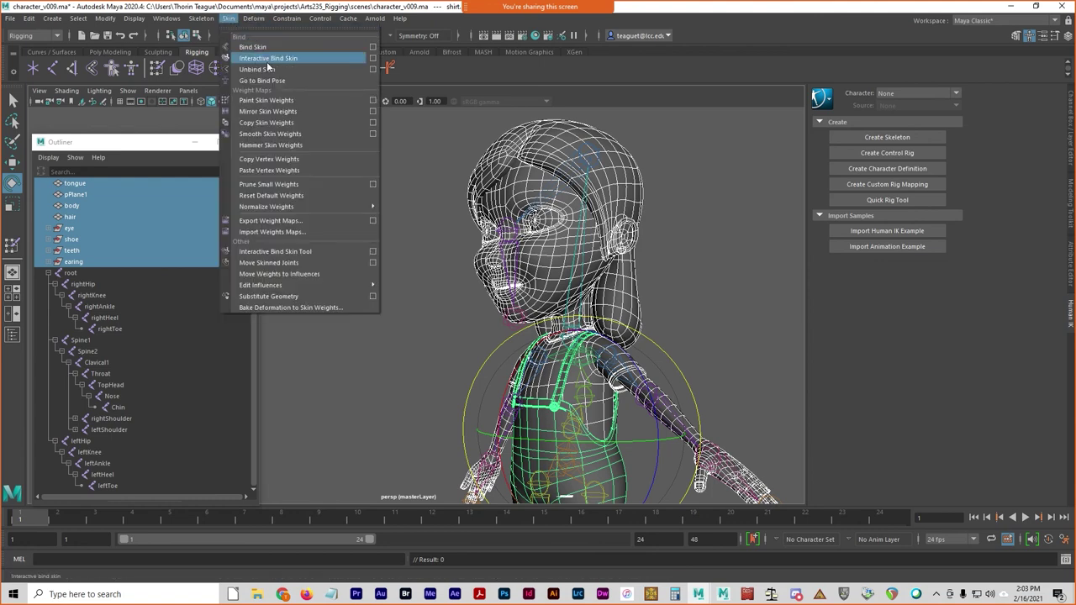
{"action": "left_click", "coordinate": [373, 103]}
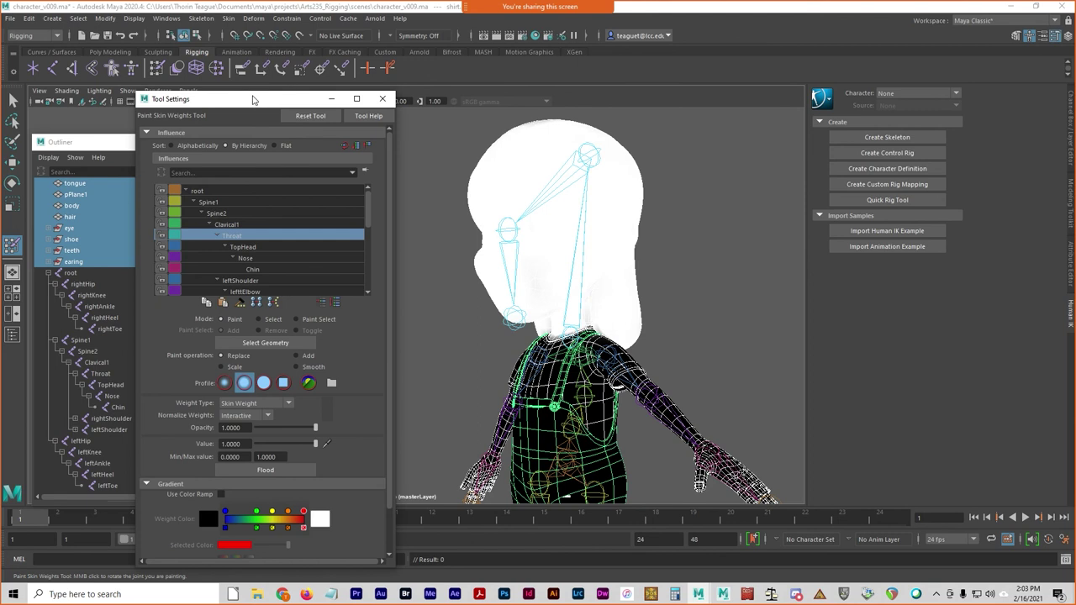
{"action": "left_click_drag", "start_coordinate": [253, 100], "coordinate": [223, 99]}
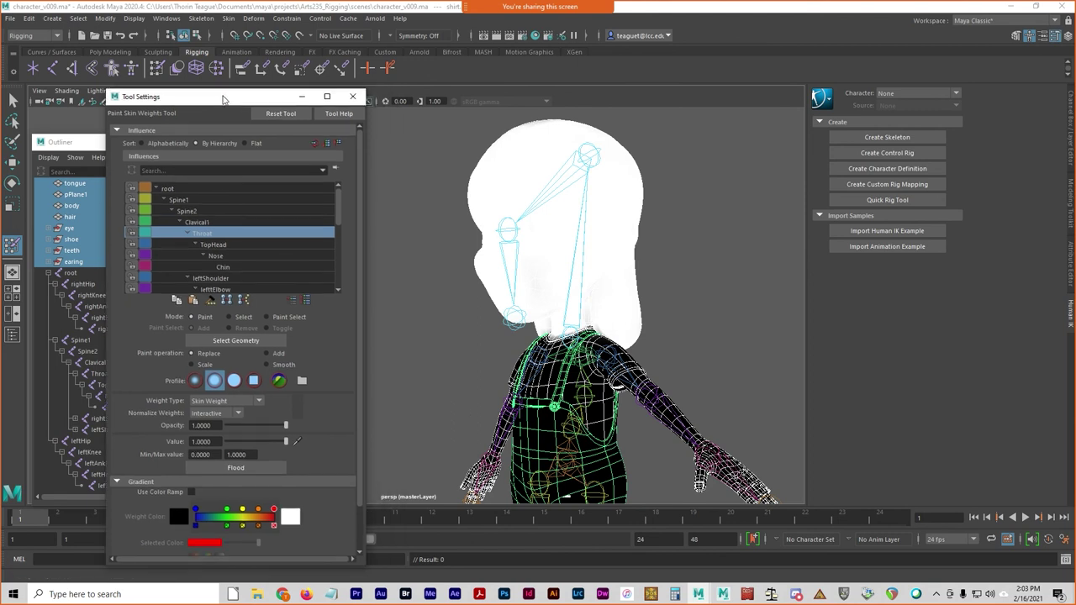
Set the paint value to 0 and flood the TopHead, Chin and Nose influences on all selected meshes
{"action": "left_click", "coordinate": [226, 250]}
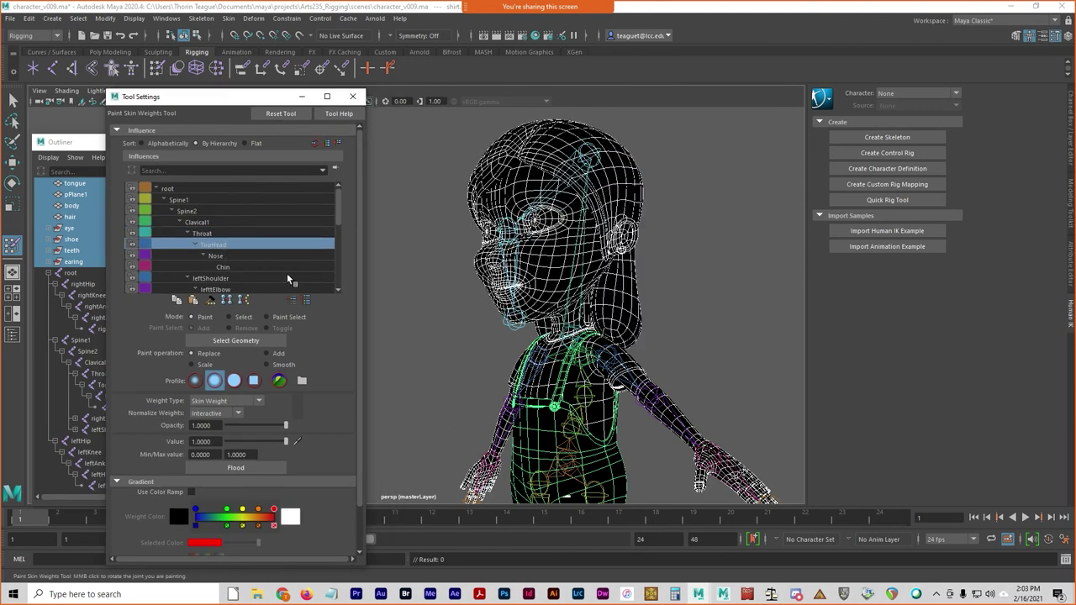
{"action": "left_click_drag", "start_coordinate": [285, 442], "coordinate": [225, 441]}
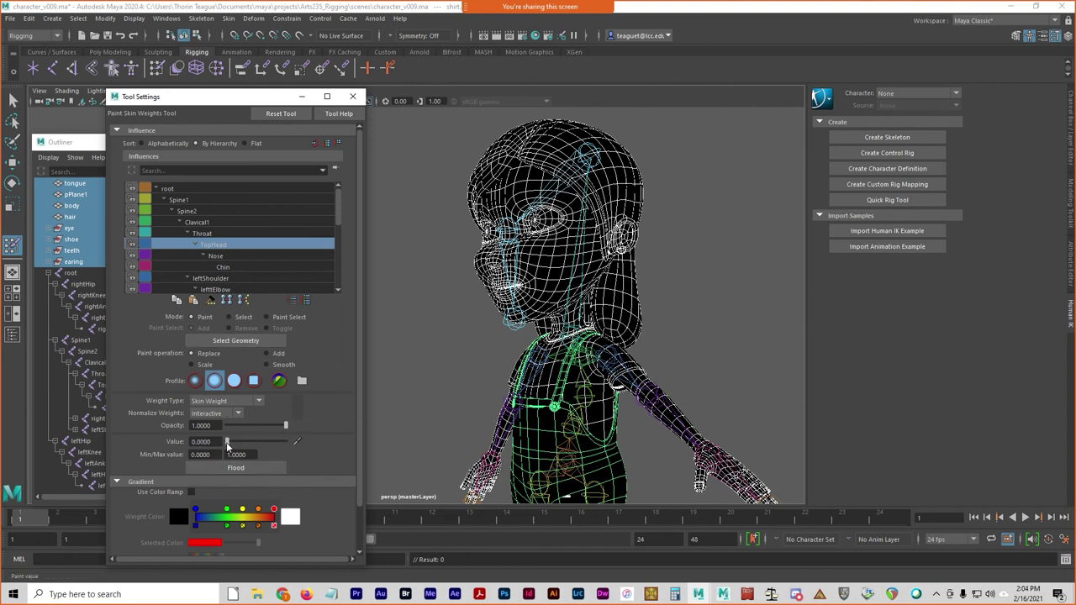
{"action": "left_click", "coordinate": [237, 256]}
{"action": "left_click", "coordinate": [255, 266]}
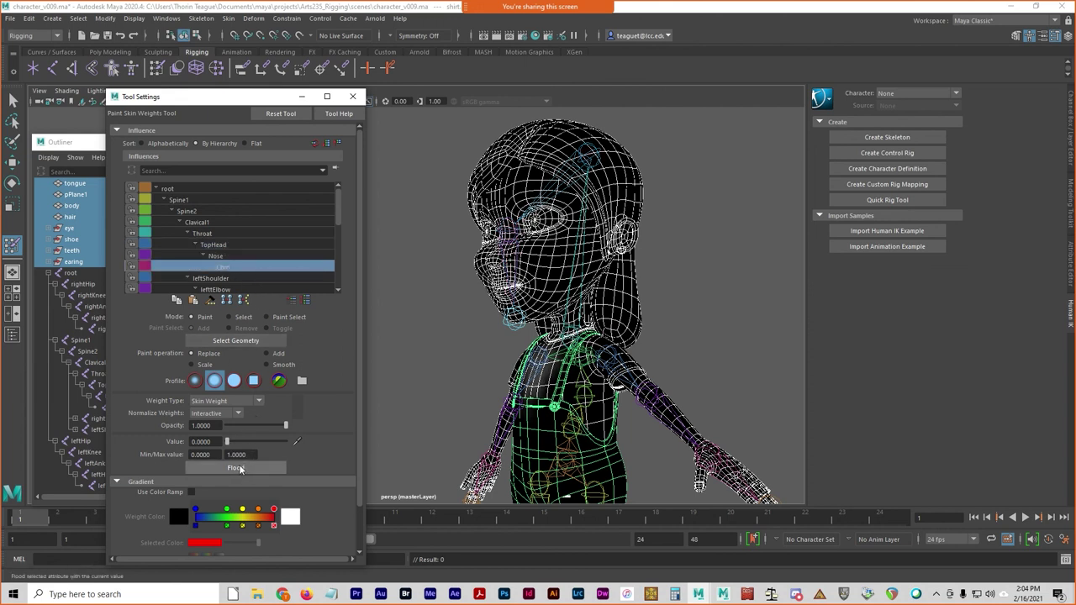
{"action": "left_click", "coordinate": [253, 256]}
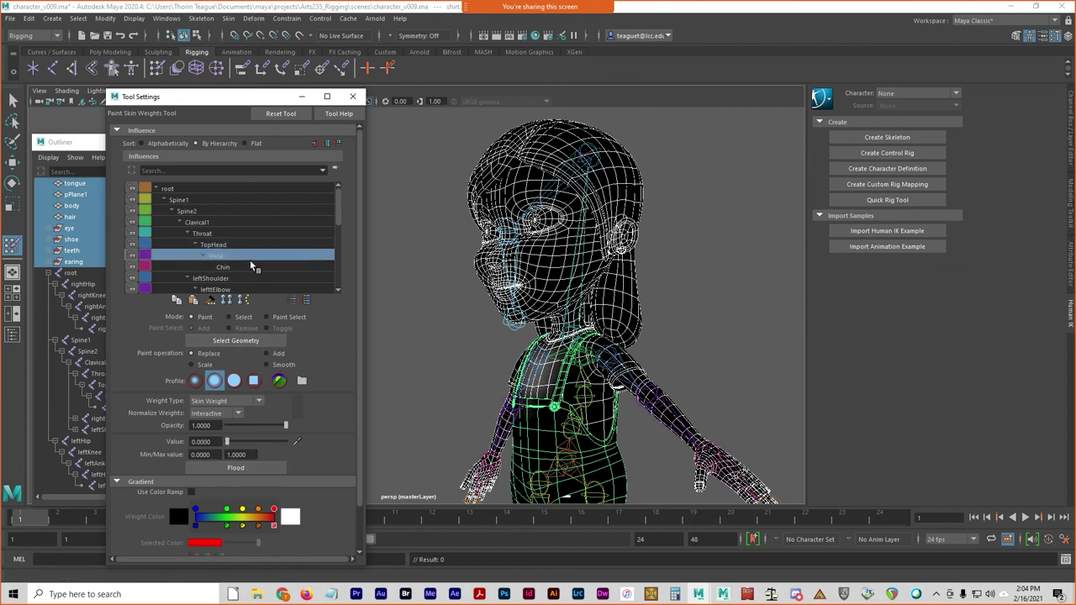
{"action": "left_click", "coordinate": [261, 473]}
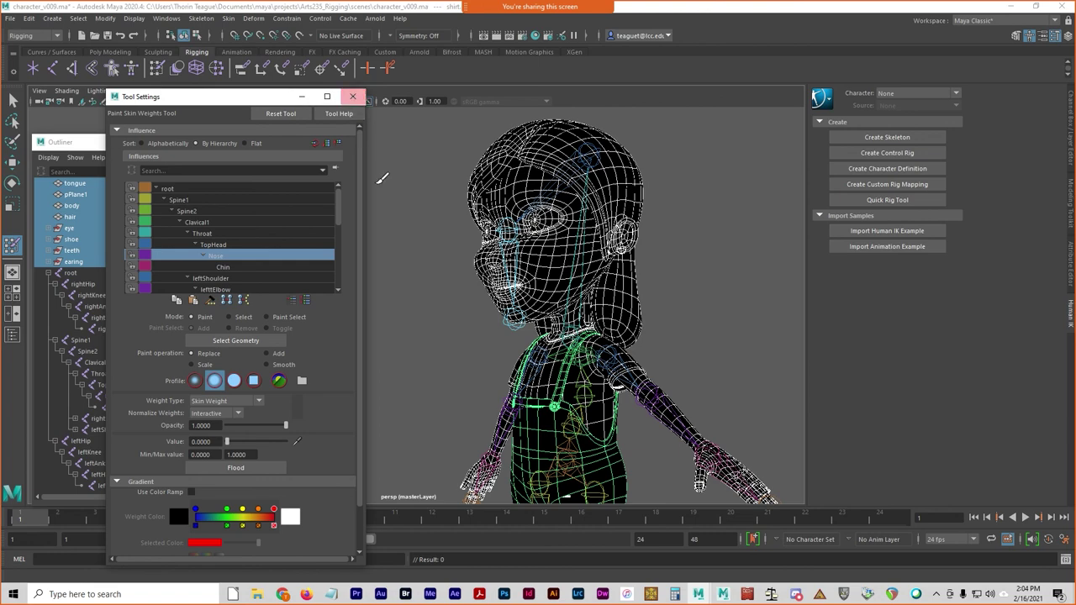
Leave weight painting, test the head's deformation by rotating the Throat joint backward, and undo the test rotations
{"action": "key", "text": "q"}
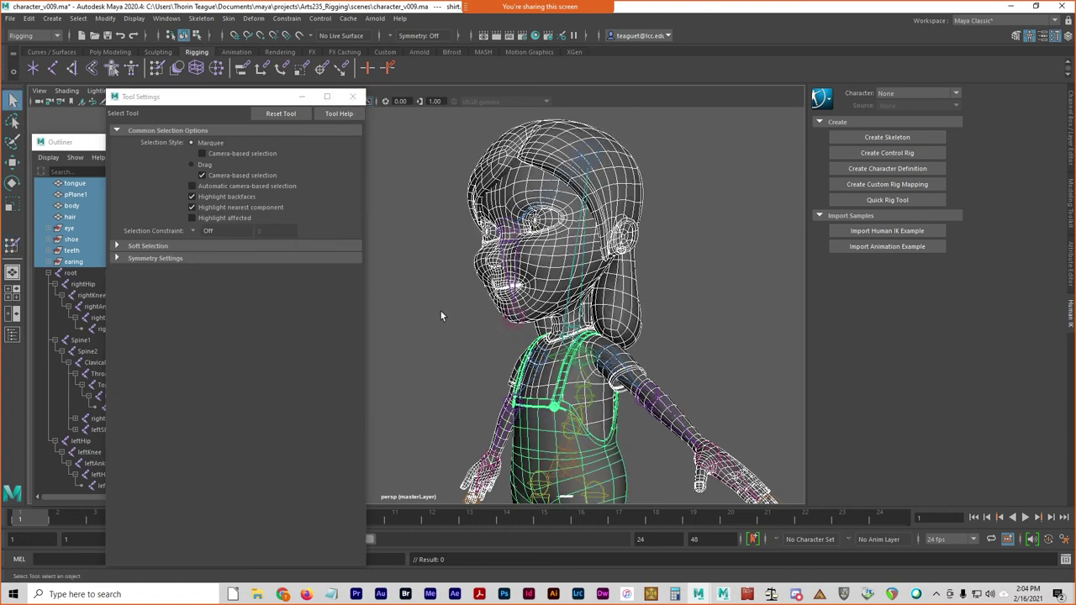
{"action": "left_click", "coordinate": [442, 313]}
{"action": "left_click", "coordinate": [573, 345]}
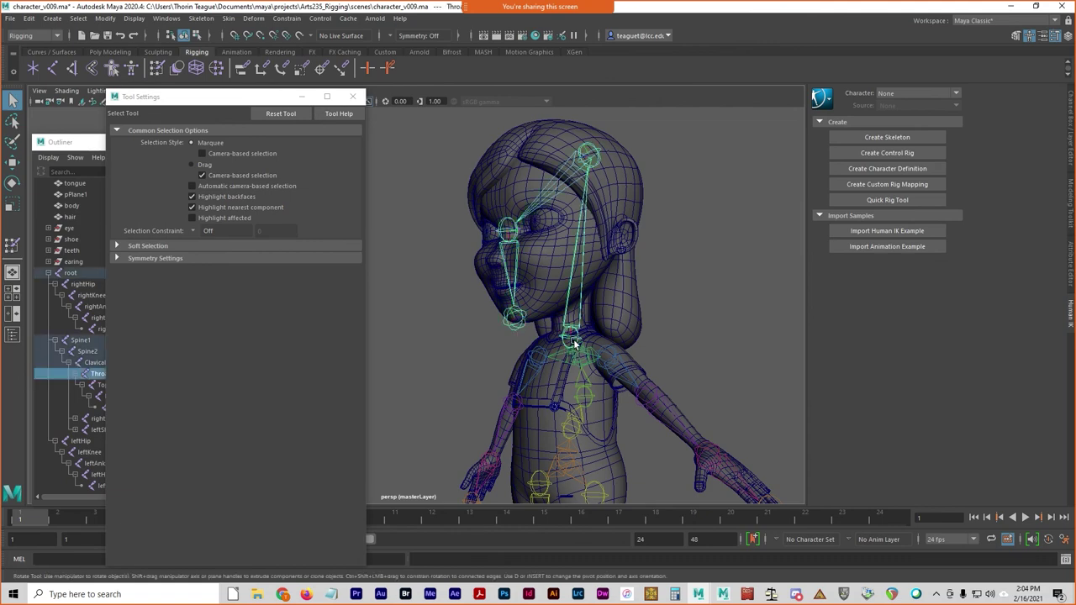
{"action": "key", "text": "e"}
{"action": "left_click_drag", "start_coordinate": [509, 311], "coordinate": [651, 166]}
{"action": "left_click", "coordinate": [731, 249]}
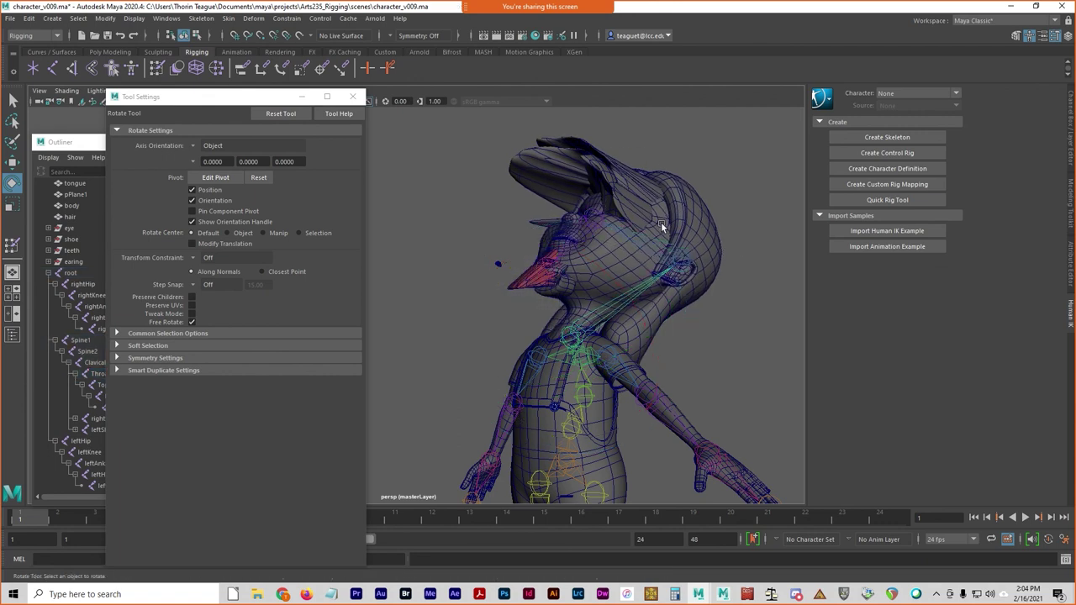
{"action": "key", "text": "ctrl+z"}
{"action": "key", "text": "ctrl+z"}
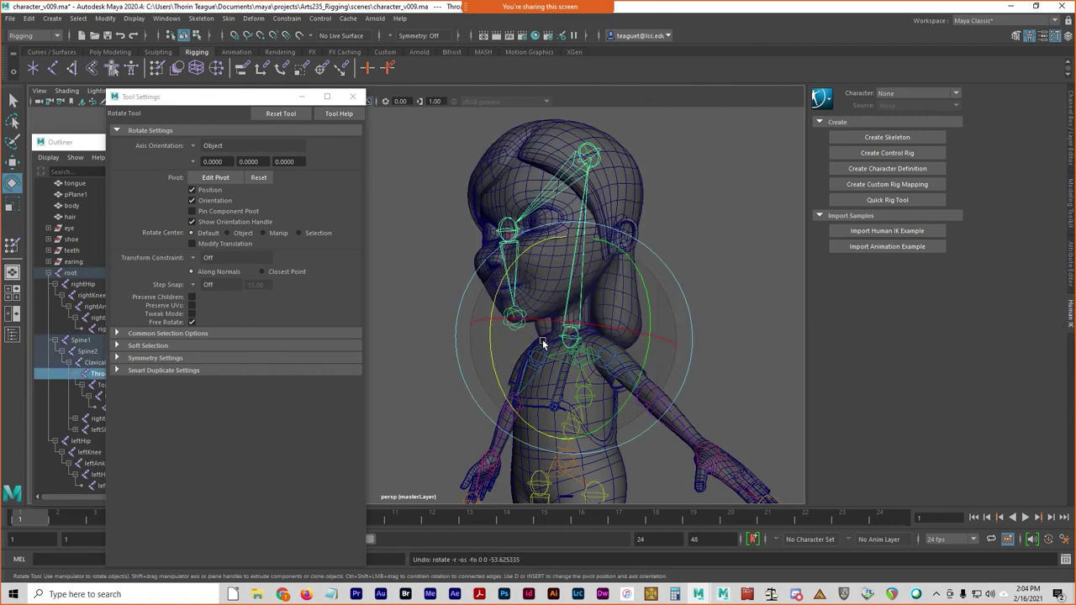
{"action": "left_click_drag", "start_coordinate": [509, 384], "coordinate": [547, 258]}
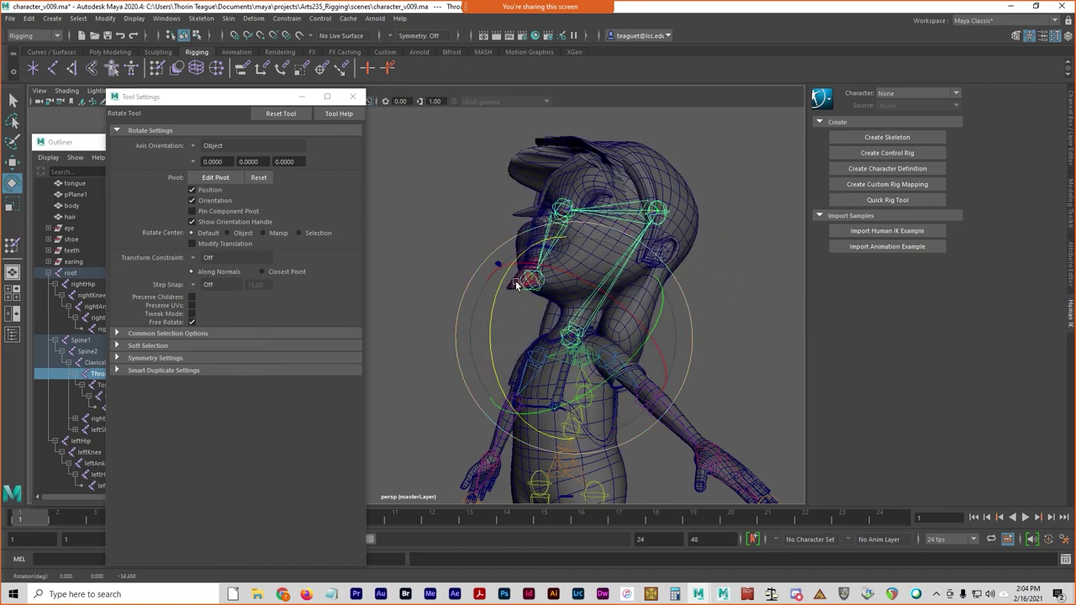
{"action": "key", "text": "ctrl+z"}
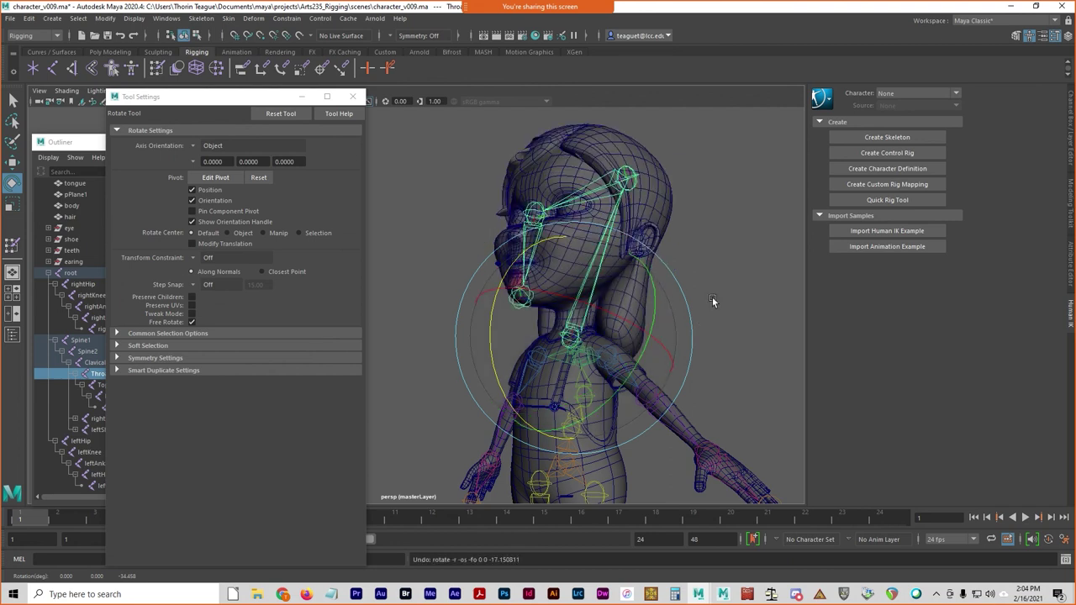
{"action": "key", "text": "ctrl+z"}
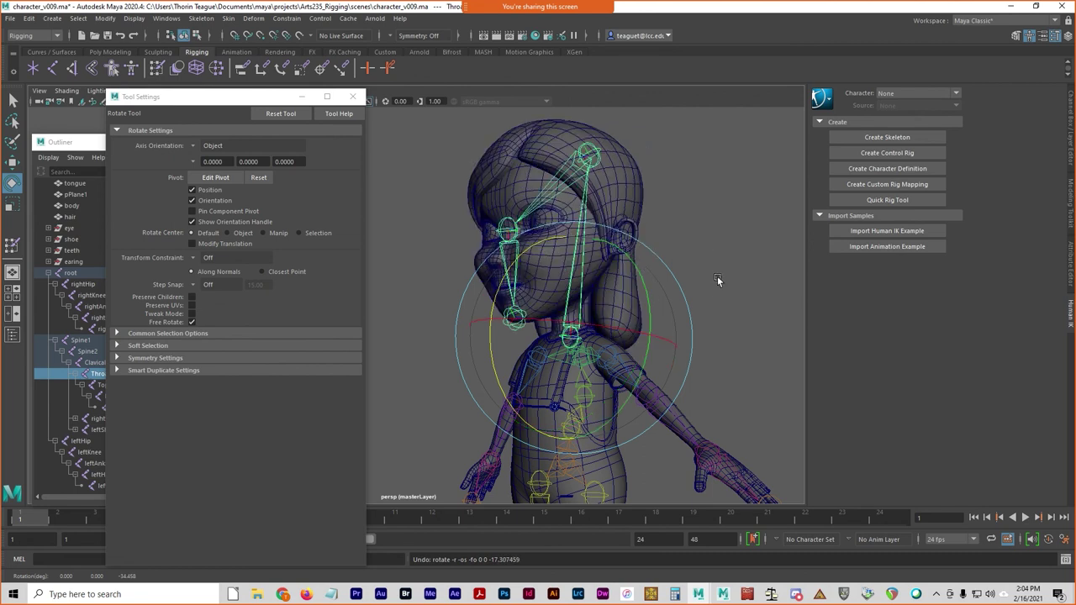
Select only the body mesh and open the Paint Skin Weights Tool settings for it
{"action": "left_click", "coordinate": [712, 247]}
{"action": "key", "text": "q"}
{"action": "left_click", "coordinate": [604, 166]}
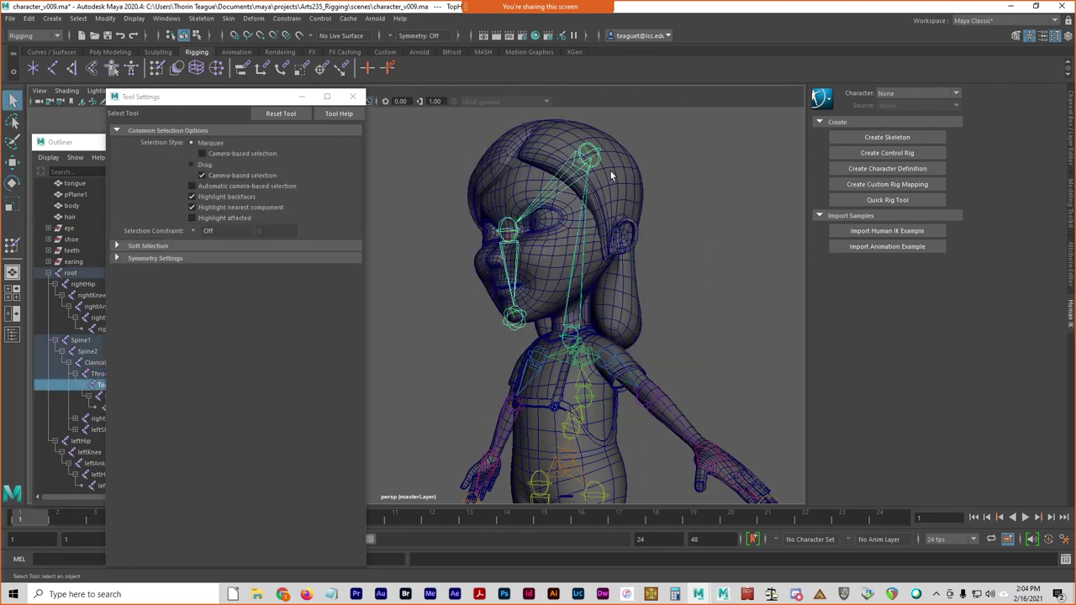
{"action": "left_click", "coordinate": [581, 340]}
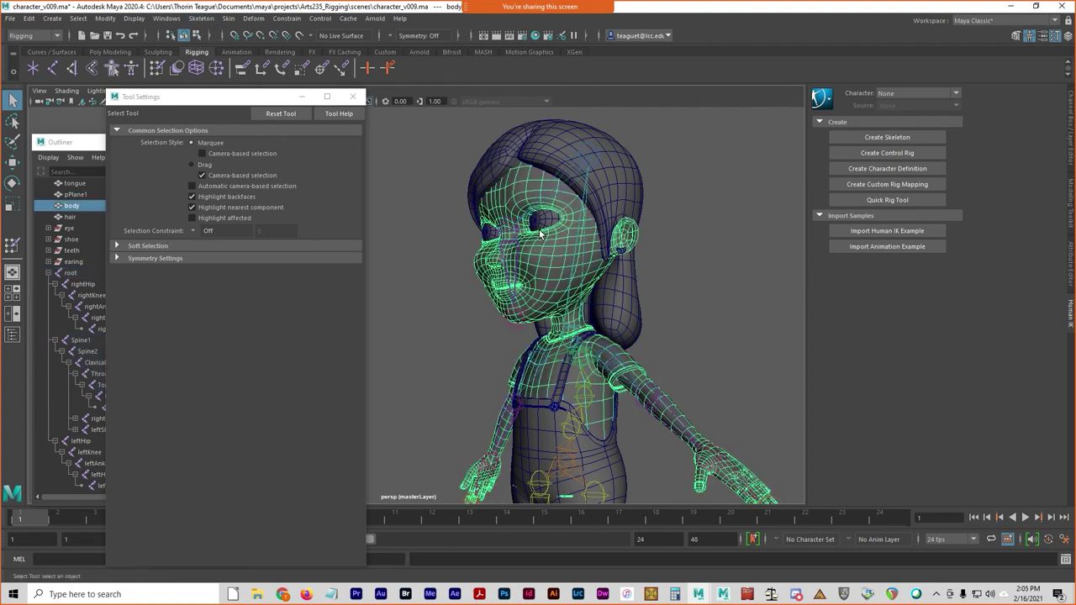
{"action": "left_click_drag", "start_coordinate": [475, 276], "coordinate": [504, 285], "text": "alt"}
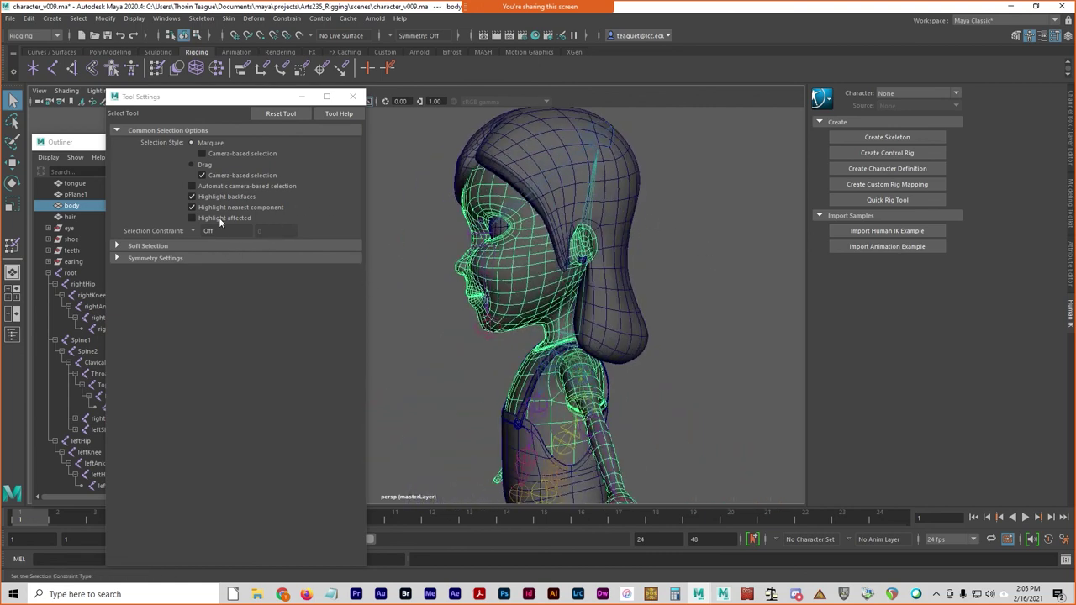
{"action": "left_click", "coordinate": [201, 17]}
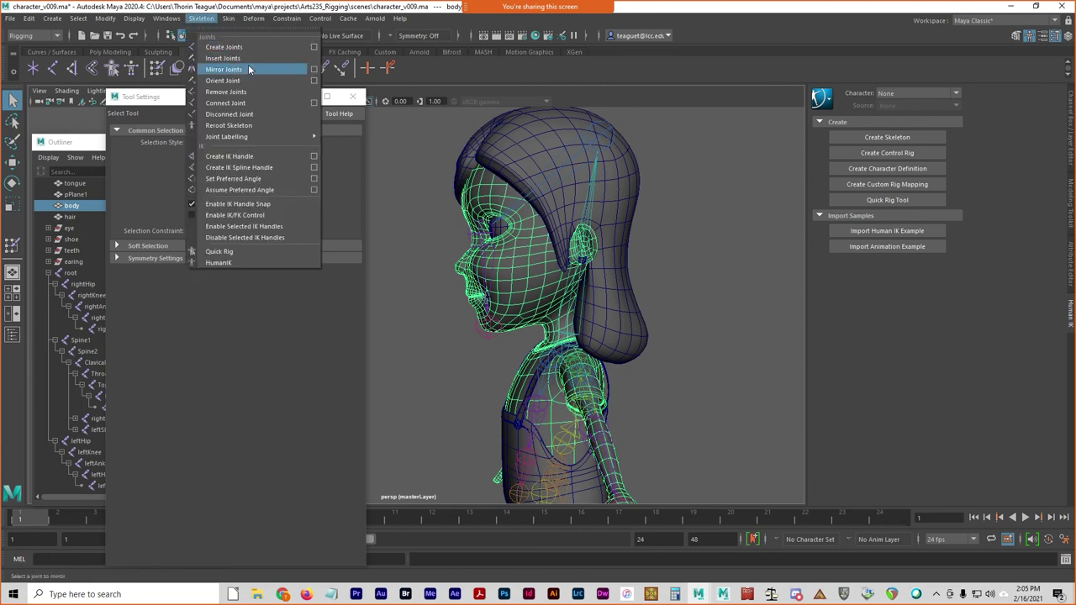
{"action": "mouse_move", "coordinate": [229, 20]}
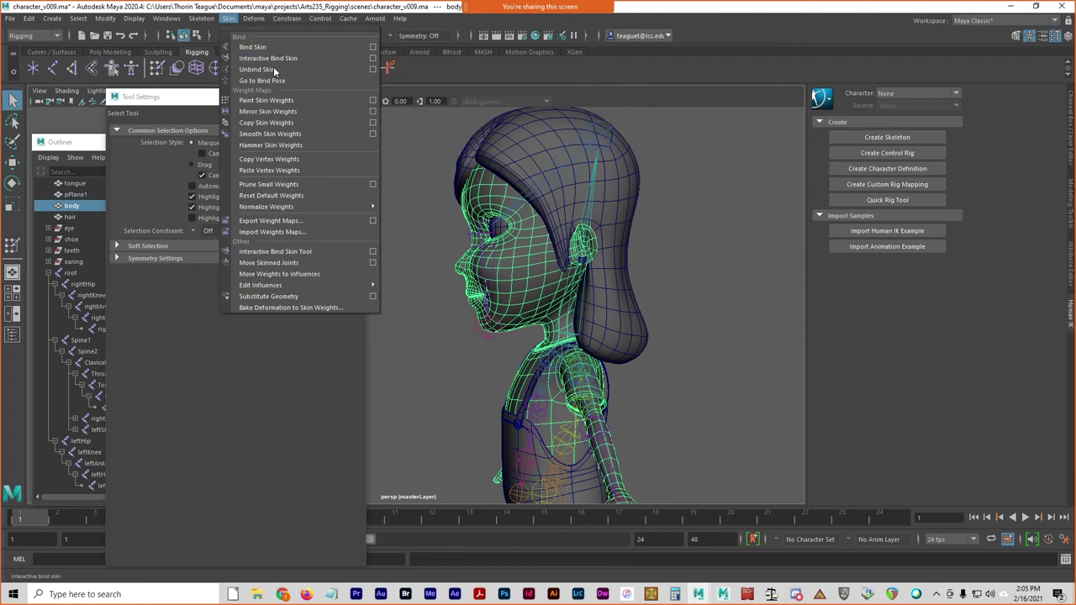
{"action": "left_click", "coordinate": [372, 101]}
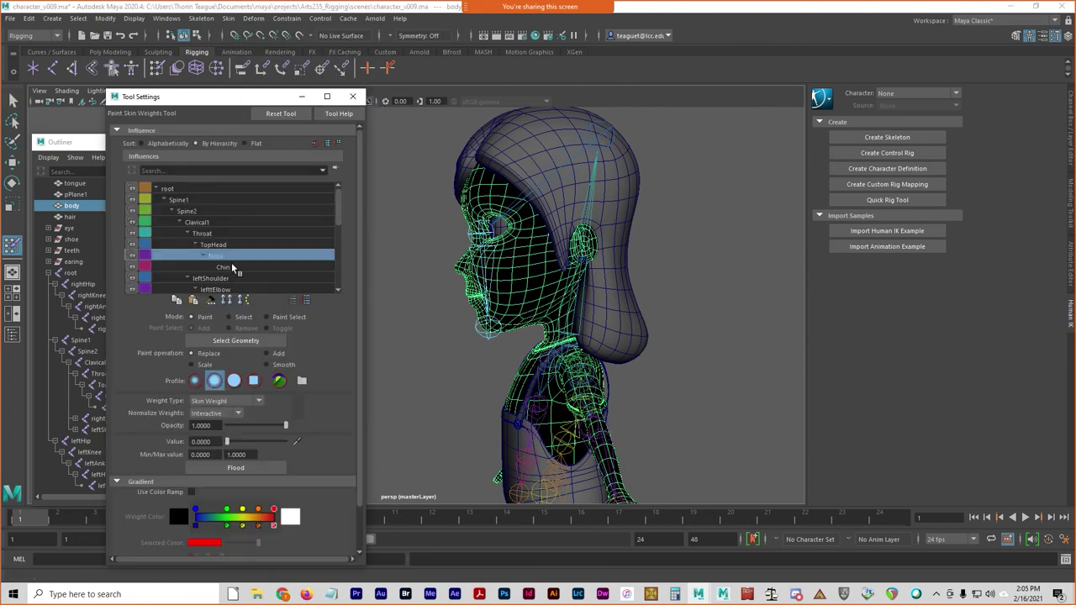
Flood the body mesh's Throat influence at value 0, and flood it again at value 1
{"action": "left_click", "coordinate": [228, 234]}
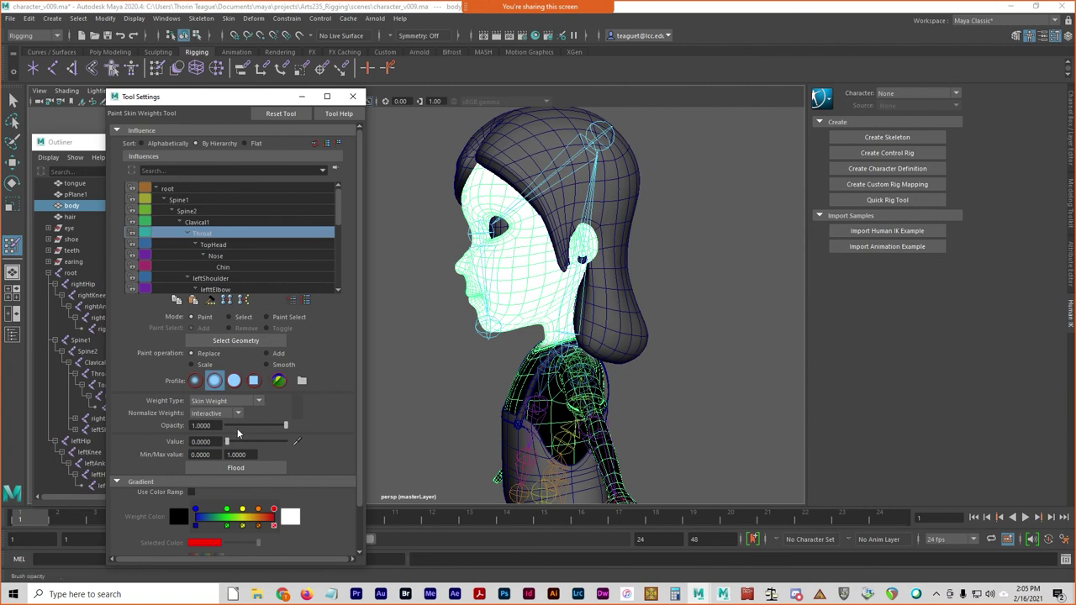
{"action": "left_click", "coordinate": [236, 470]}
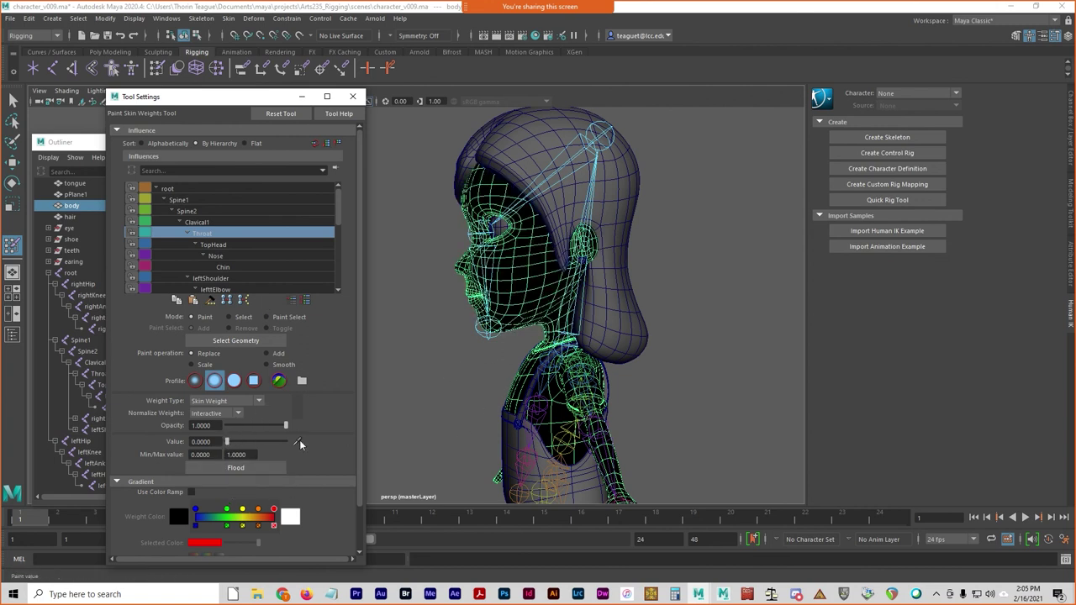
{"action": "left_click_drag", "start_coordinate": [280, 446], "coordinate": [291, 442]}
{"action": "left_click", "coordinate": [244, 467]}
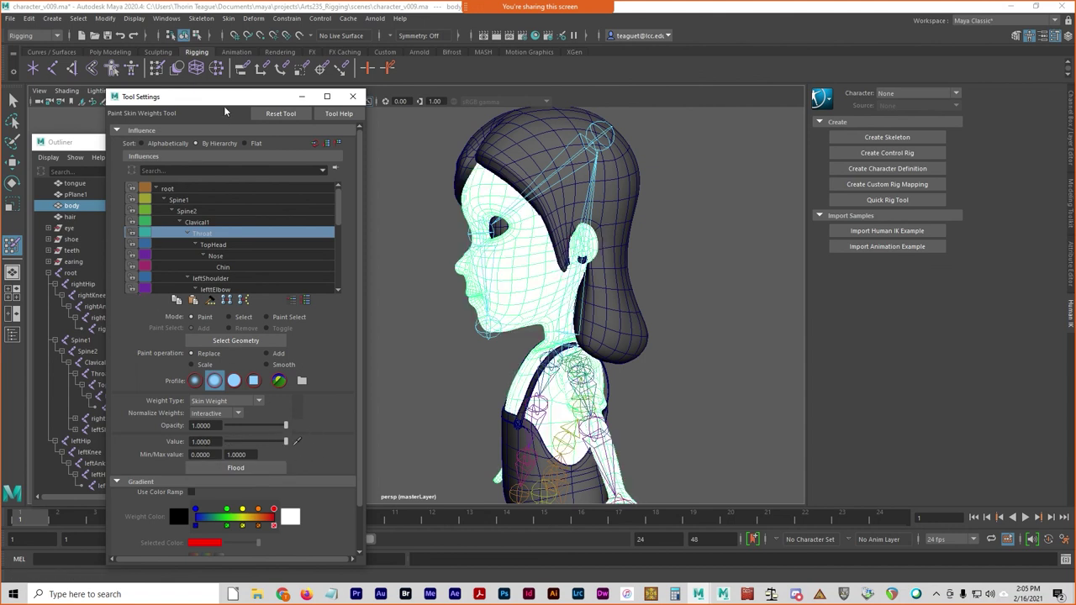
Reselect all character meshes including the shirt group and flood them with Throat influence at value 1
{"action": "left_click_drag", "start_coordinate": [222, 97], "coordinate": [327, 105]}
{"action": "left_click", "coordinate": [107, 262]}
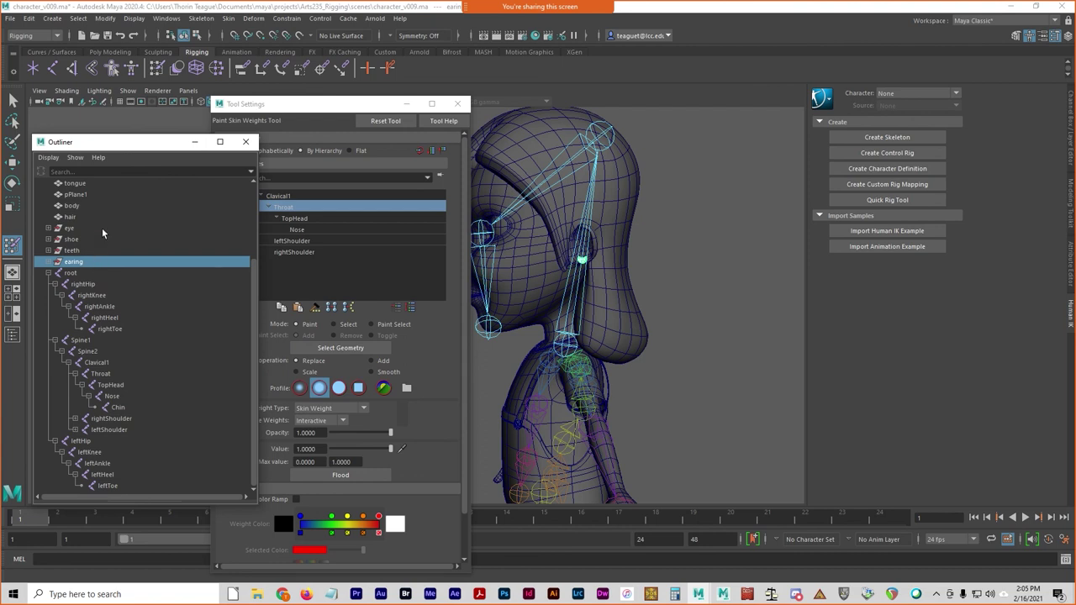
{"action": "left_click", "coordinate": [103, 185], "text": "shift"}
{"action": "scroll", "coordinate": [105, 268], "scroll_direction": "up", "scroll_amount": 3}
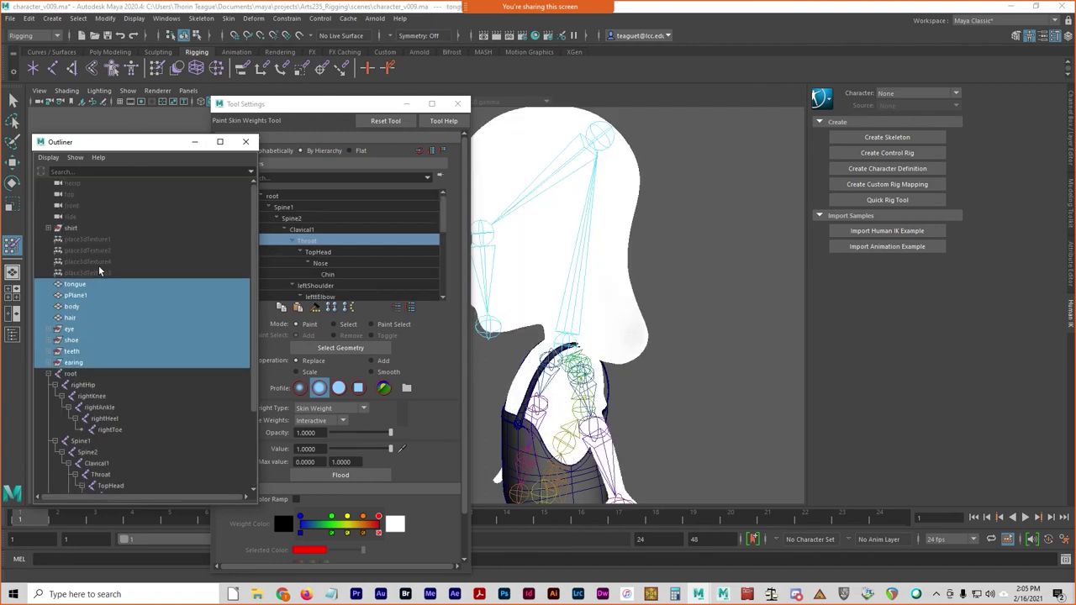
{"action": "left_click", "coordinate": [166, 232], "text": "ctrl"}
{"action": "left_click_drag", "start_coordinate": [330, 105], "coordinate": [195, 103]}
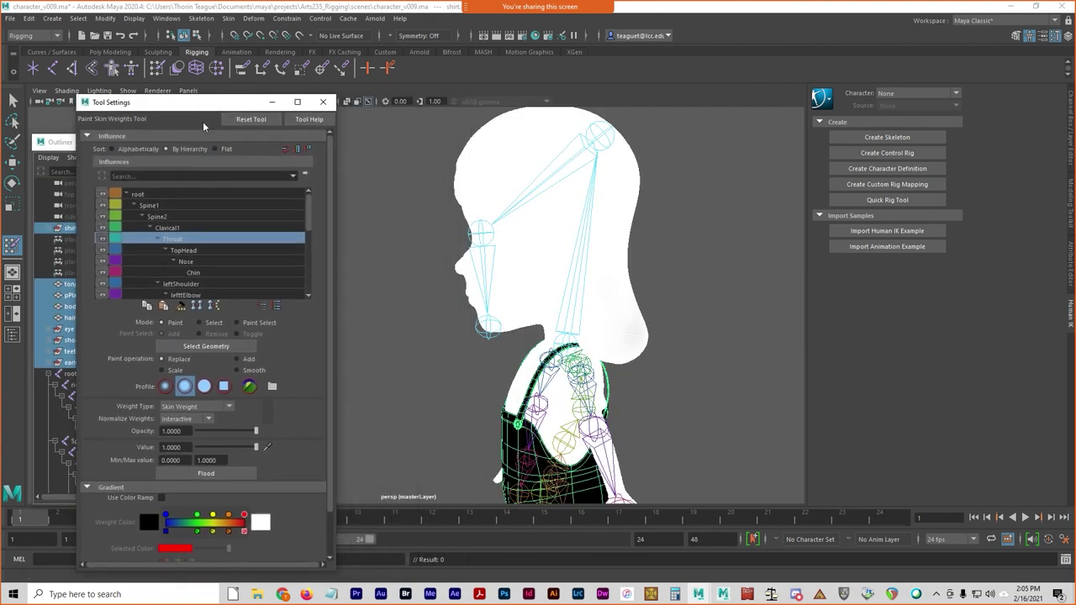
{"action": "left_click", "coordinate": [204, 478]}
Set the skin weight value to 0 with the soft brush profile for the Throat influence, facing the character's lower body
{"action": "middle_click_drag", "start_coordinate": [561, 466], "coordinate": [597, 295], "text": "alt"}
{"action": "left_click_drag", "start_coordinate": [553, 341], "coordinate": [634, 363], "text": "alt"}
{"action": "right_click_drag", "start_coordinate": [634, 363], "coordinate": [572, 379], "text": "alt"}
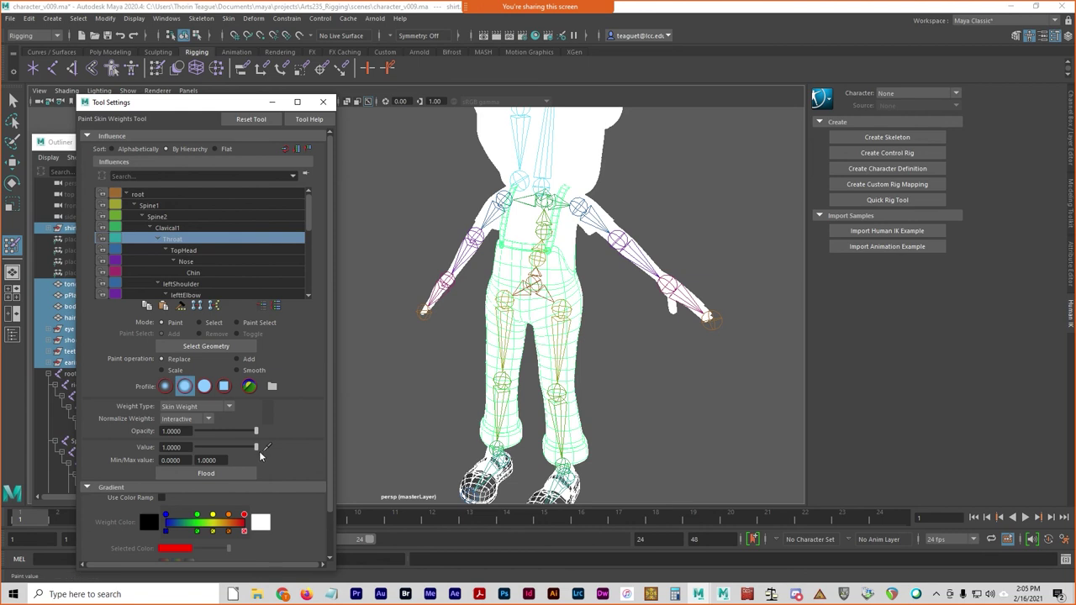
{"action": "left_click_drag", "start_coordinate": [256, 446], "coordinate": [176, 449]}
{"action": "middle_click_drag", "start_coordinate": [543, 464], "coordinate": [548, 406], "text": "alt"}
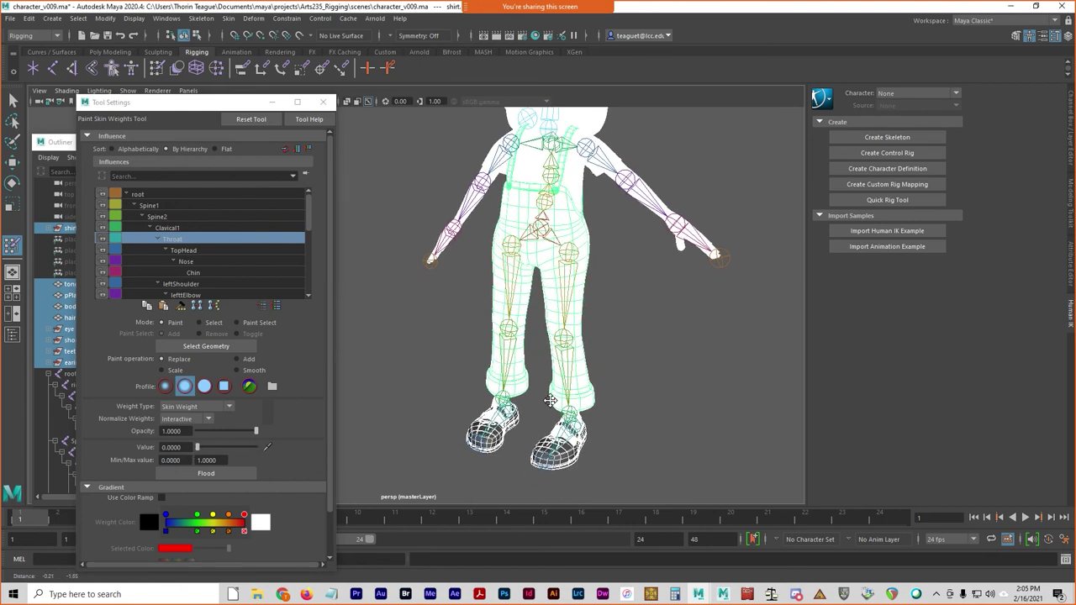
{"action": "left_click", "coordinate": [184, 388]}
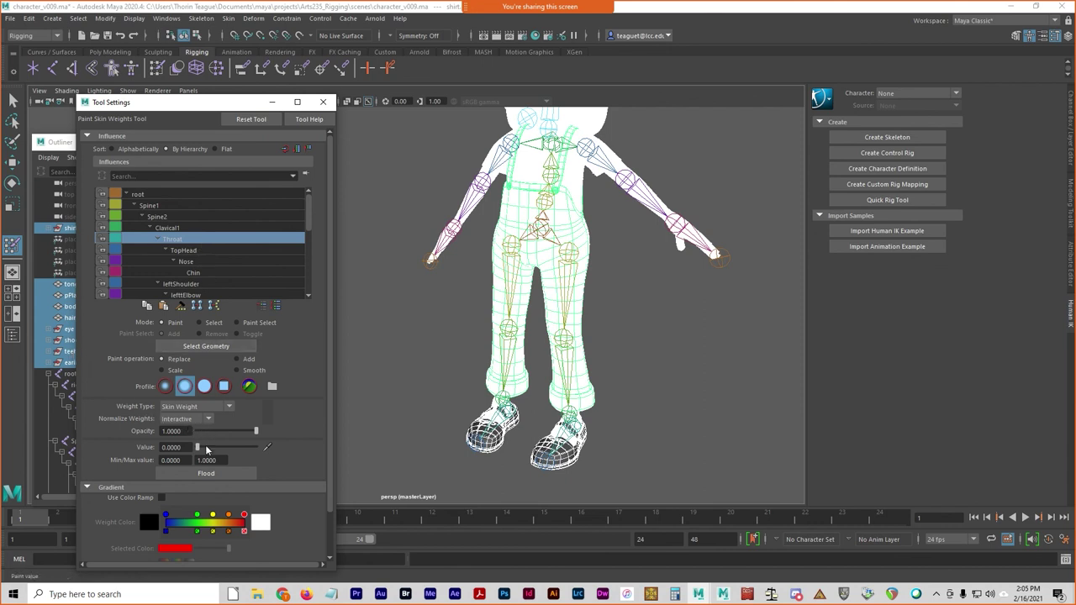
Set the brush value back to 0 and paint the Throat influence off the character's shoes
{"action": "left_click", "coordinate": [14, 251]}
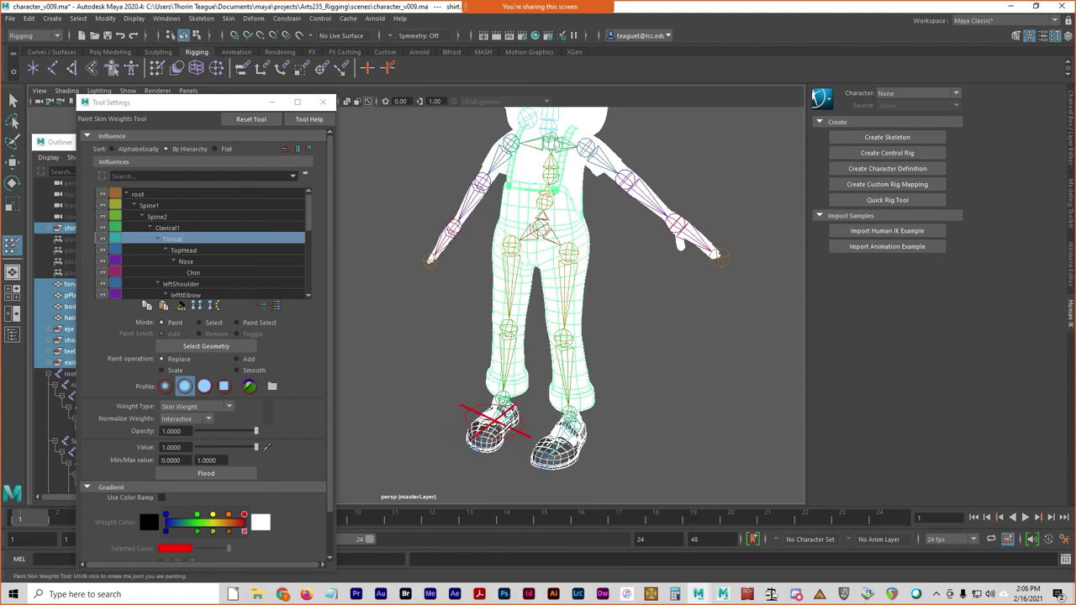
{"action": "left_click", "coordinate": [256, 448]}
{"action": "left_click_drag", "start_coordinate": [249, 448], "coordinate": [193, 447]}
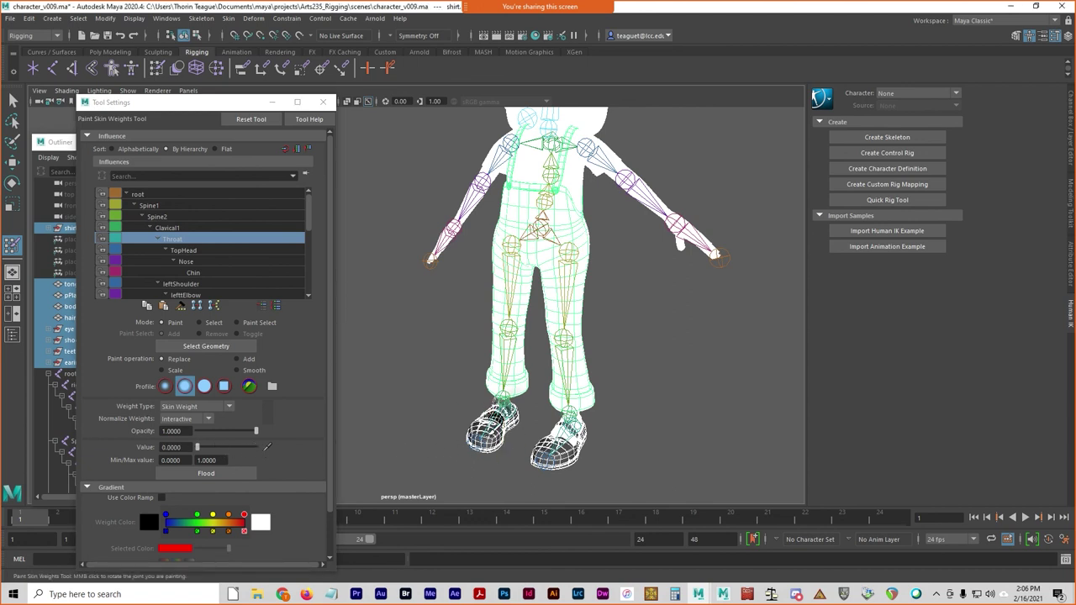
{"action": "left_click_drag", "start_coordinate": [500, 436], "coordinate": [522, 448], "text": "alt"}
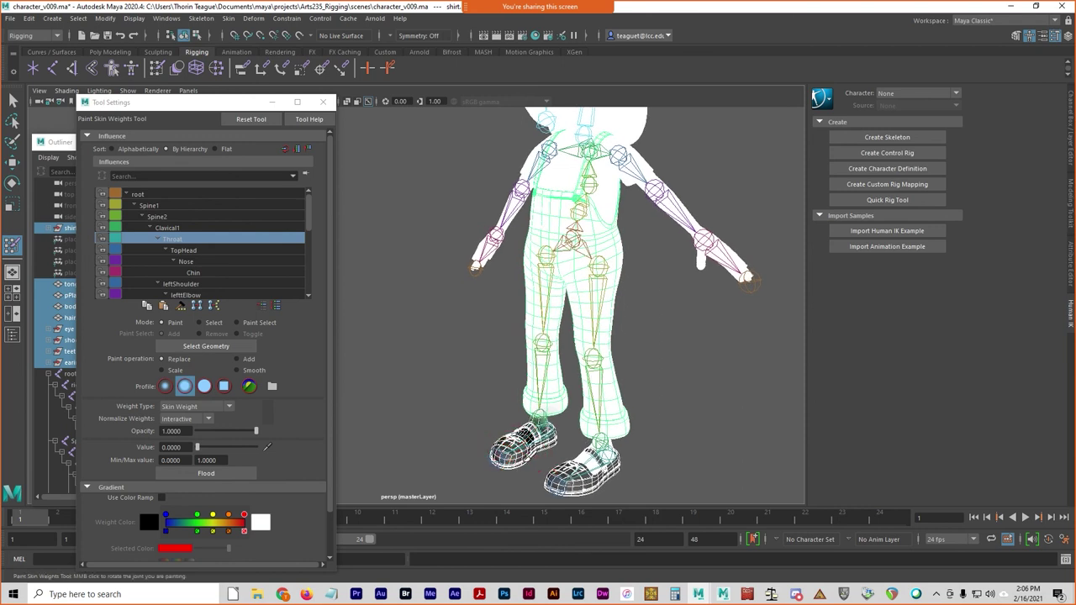
{"action": "mouse_move", "coordinate": [624, 461]}
{"action": "left_mouse_down"}
{"action": "mouse_move", "coordinate": [621, 359]}
{"action": "mouse_move", "coordinate": [581, 244]}
{"action": "mouse_move", "coordinate": [546, 403]}
{"action": "mouse_move", "coordinate": [559, 294]}
{"action": "mouse_move", "coordinate": [589, 235]}
{"action": "mouse_move", "coordinate": [495, 249]}
{"action": "mouse_move", "coordinate": [479, 256]}
{"action": "mouse_move", "coordinate": [486, 267]}
{"action": "left_mouse_up"}
{"action": "mouse_move", "coordinate": [578, 243]}
{"action": "left_mouse_down"}
{"action": "mouse_move", "coordinate": [615, 236]}
{"action": "mouse_move", "coordinate": [570, 457]}
{"action": "mouse_move", "coordinate": [618, 404]}
{"action": "mouse_move", "coordinate": [611, 424]}
{"action": "mouse_move", "coordinate": [627, 448]}
{"action": "mouse_move", "coordinate": [565, 461]}
{"action": "left_mouse_up"}
{"action": "middle_click_drag", "start_coordinate": [593, 451], "coordinate": [547, 322], "text": "alt"}
{"action": "left_click_drag", "start_coordinate": [546, 322], "coordinate": [517, 315], "text": "alt"}
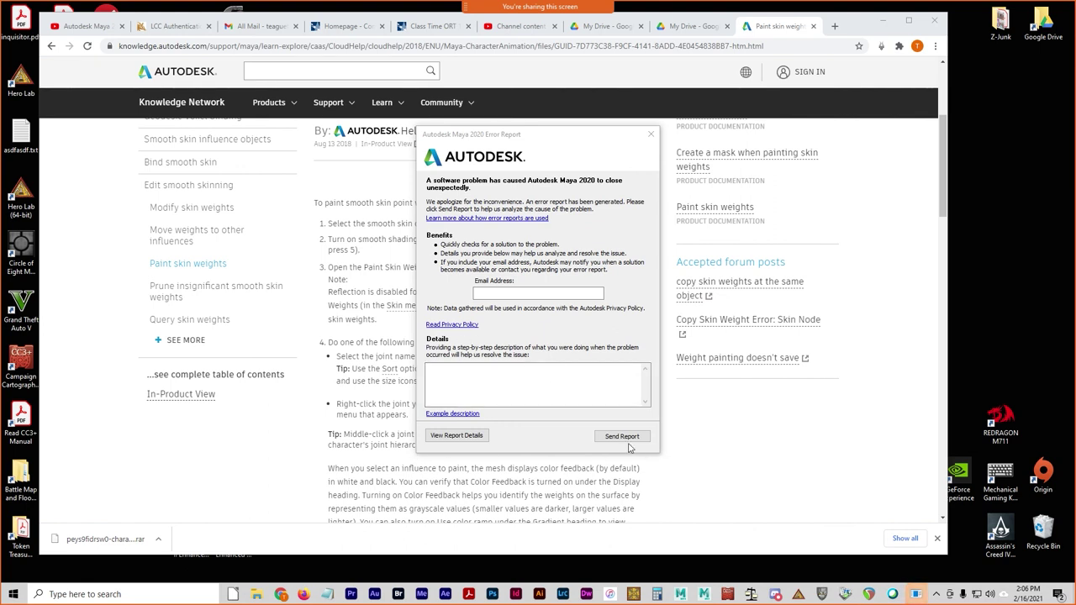
View the details of the Maya crash report and close the error report without sending it
{"action": "left_click", "coordinate": [468, 437]}
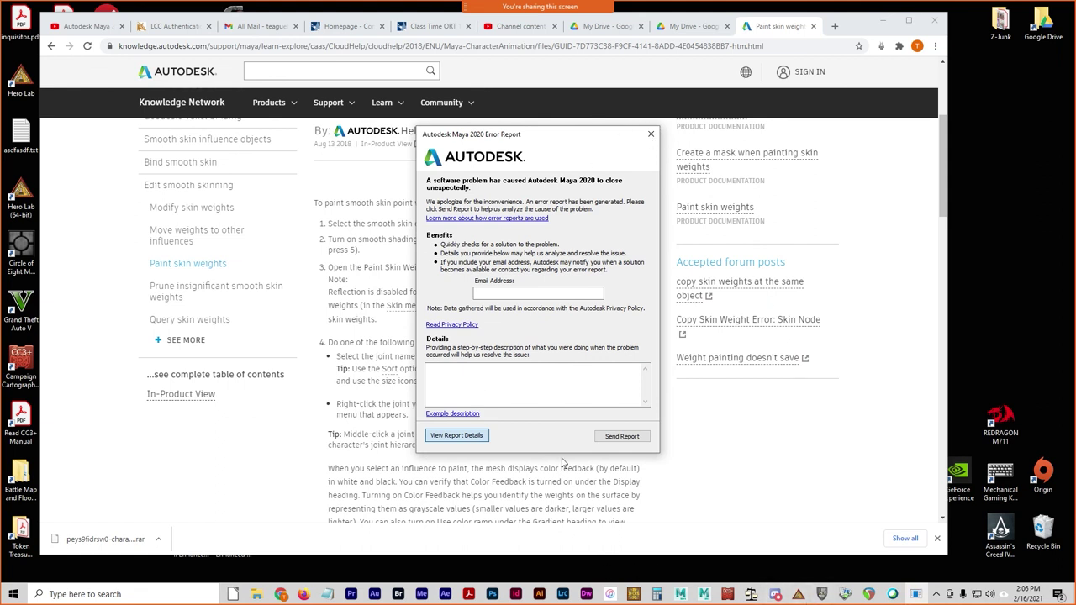
{"action": "left_click", "coordinate": [460, 439]}
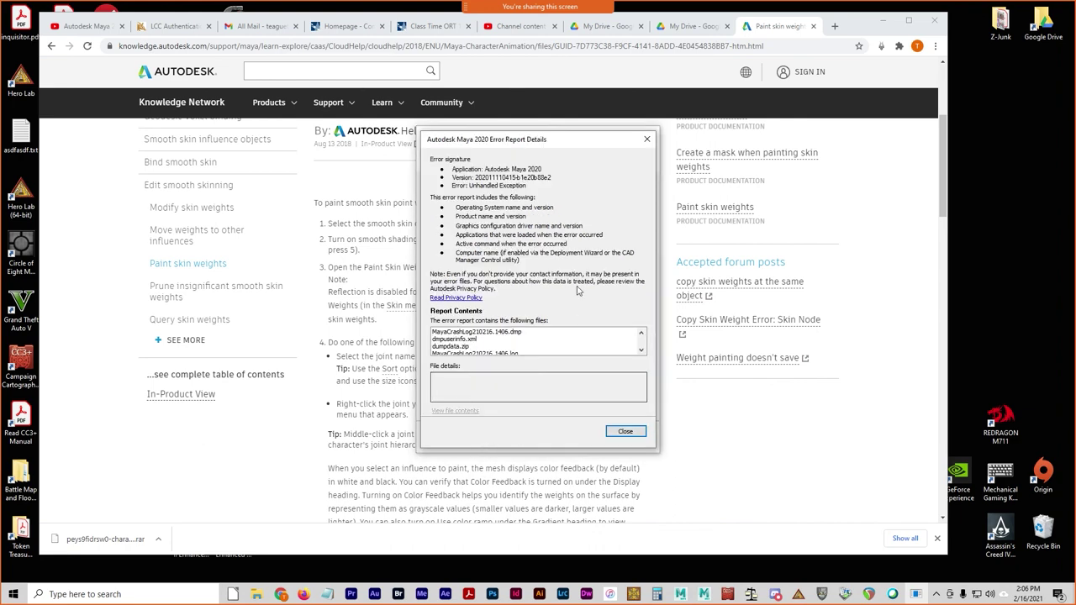
{"action": "left_click", "coordinate": [647, 139]}
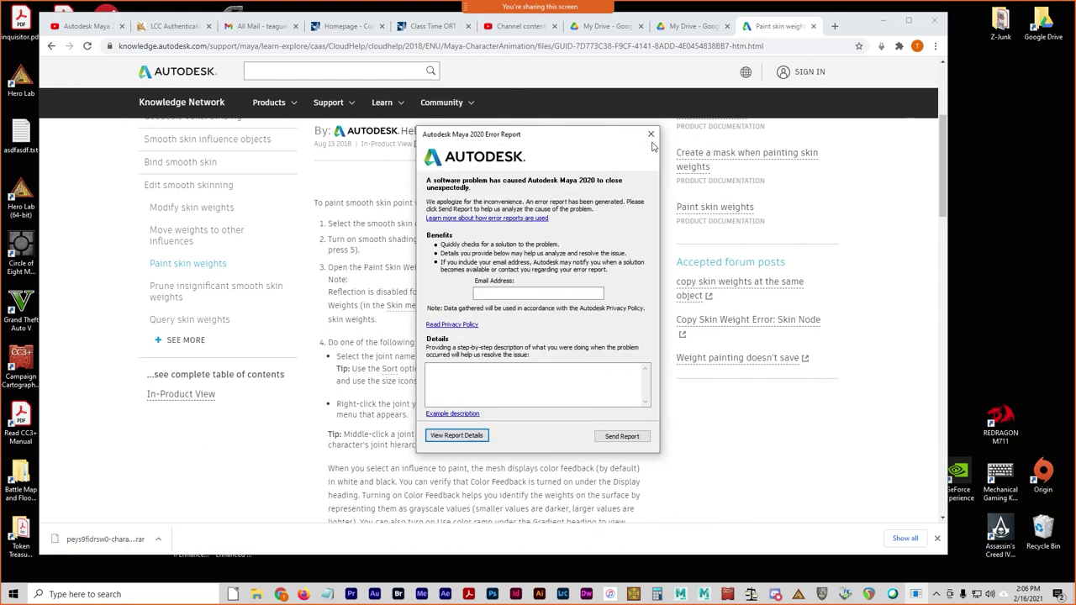
{"action": "left_click", "coordinate": [650, 134]}
{"action": "left_click", "coordinate": [619, 320]}
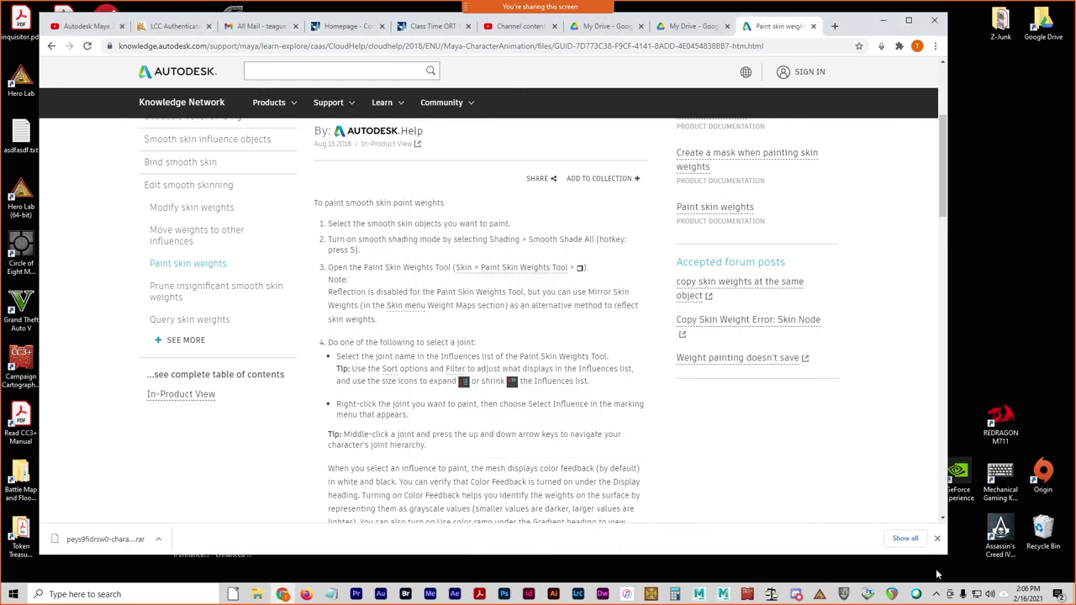
Relaunch Maya 2020 after the crash
{"action": "left_click", "coordinate": [698, 596]}
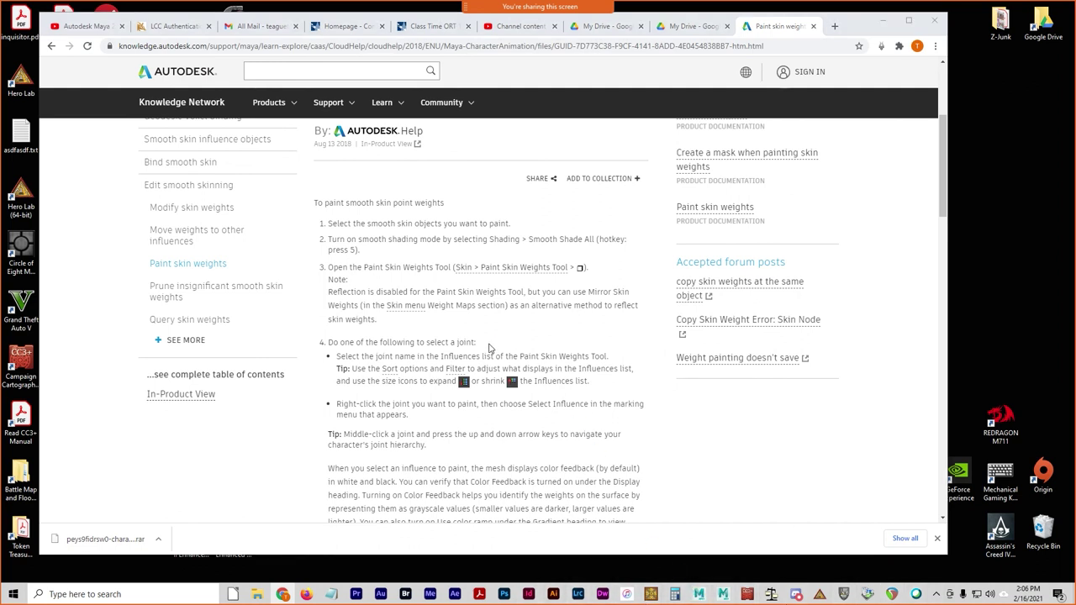
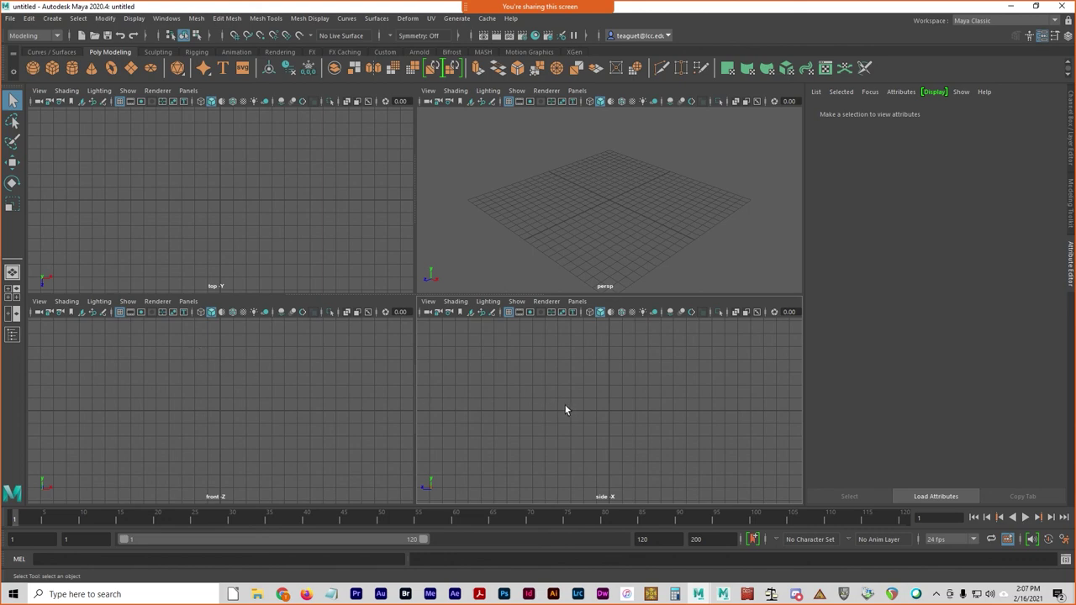
{"action": "left_click", "coordinate": [687, 580]}
{"action": "left_click", "coordinate": [697, 594]}
{"action": "left_click", "coordinate": [734, 558]}
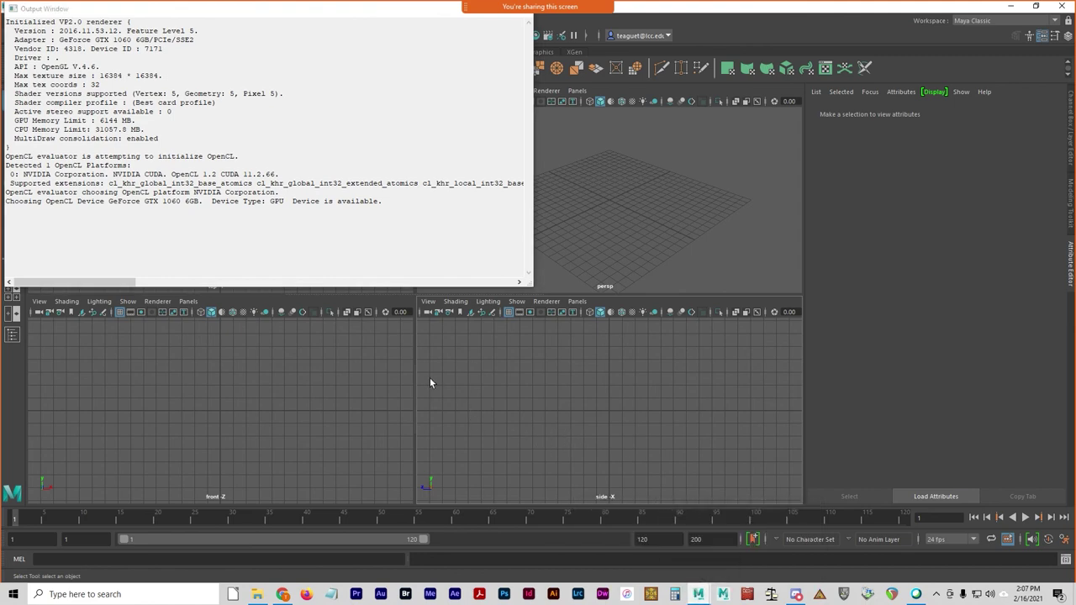
{"action": "left_click", "coordinate": [348, 383]}
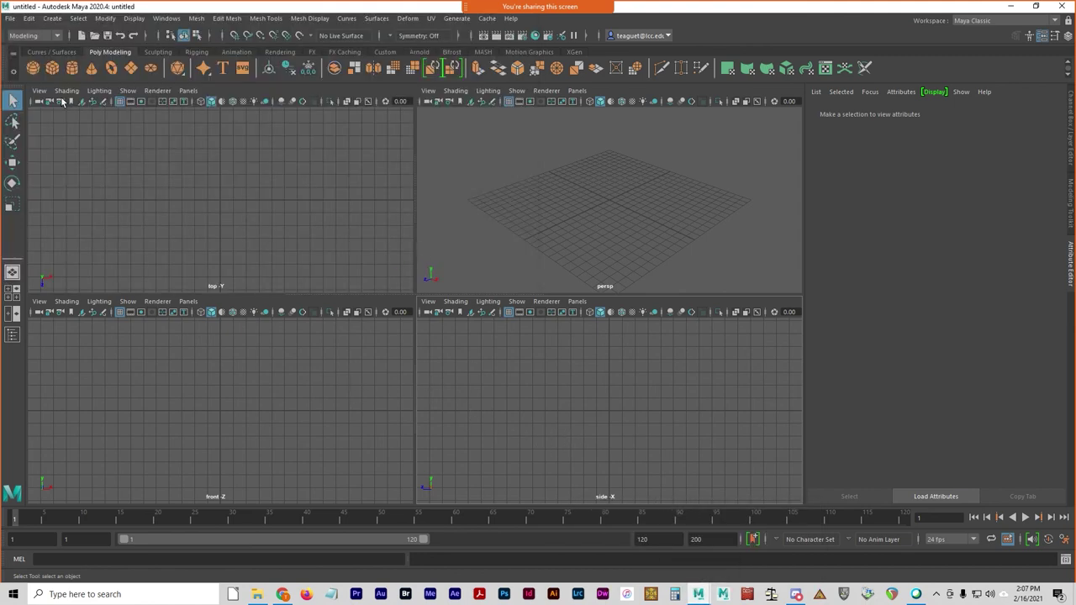
{"action": "left_click", "coordinate": [10, 18]}
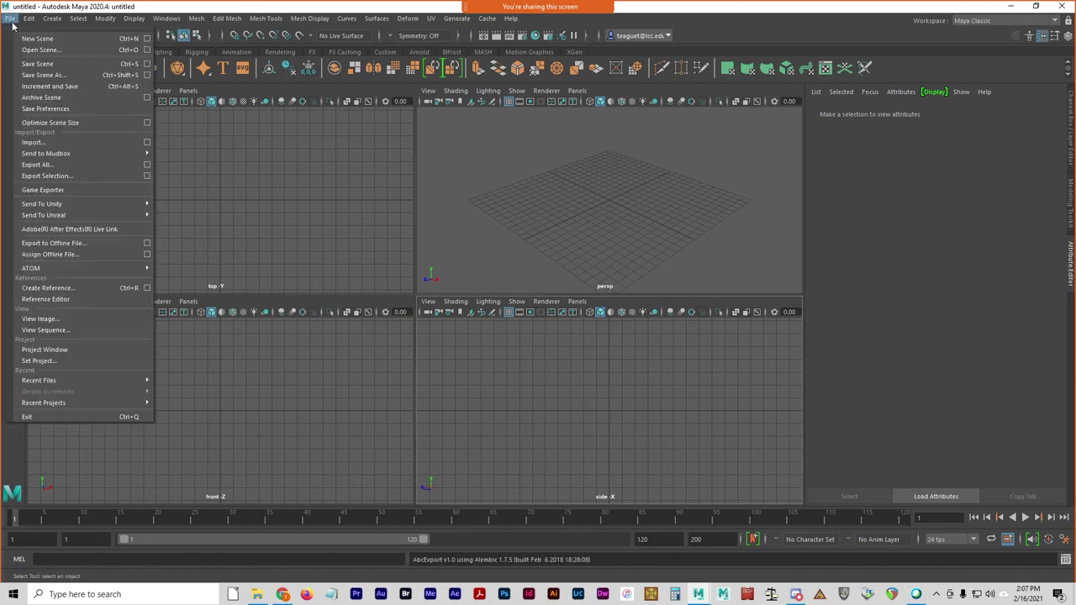
{"action": "left_click", "coordinate": [34, 50]}
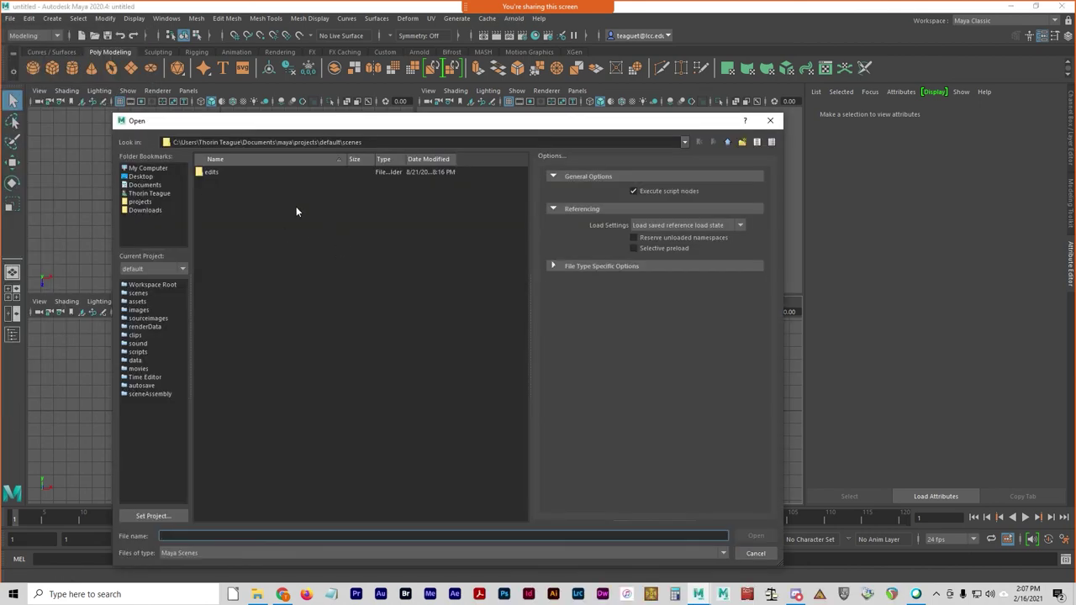
{"action": "left_click", "coordinate": [756, 553]}
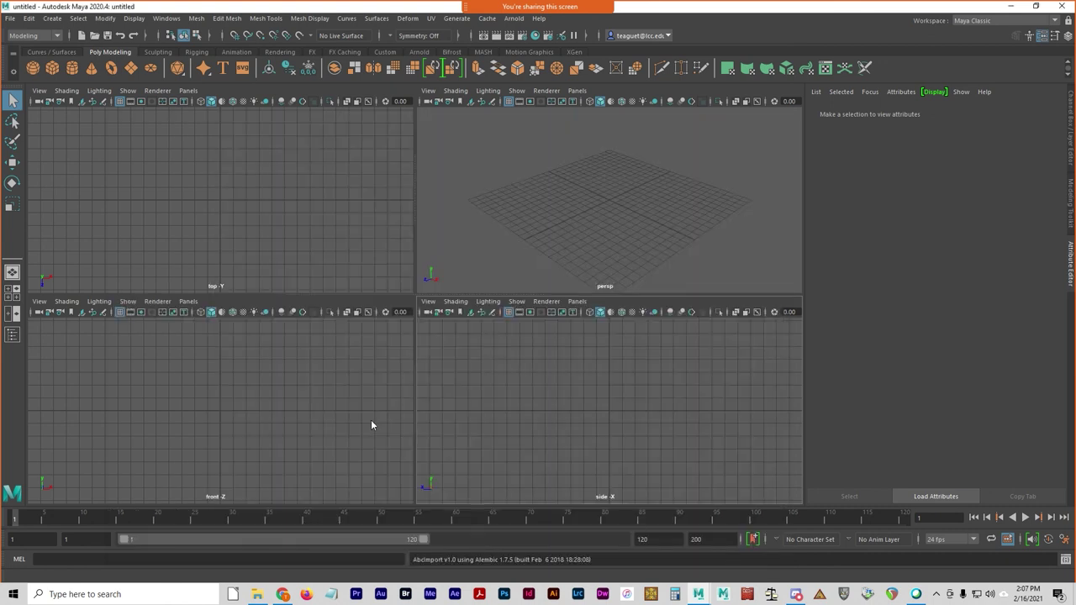
Set the current project to the Arts235_Rigging folder
{"action": "left_click", "coordinate": [10, 17]}
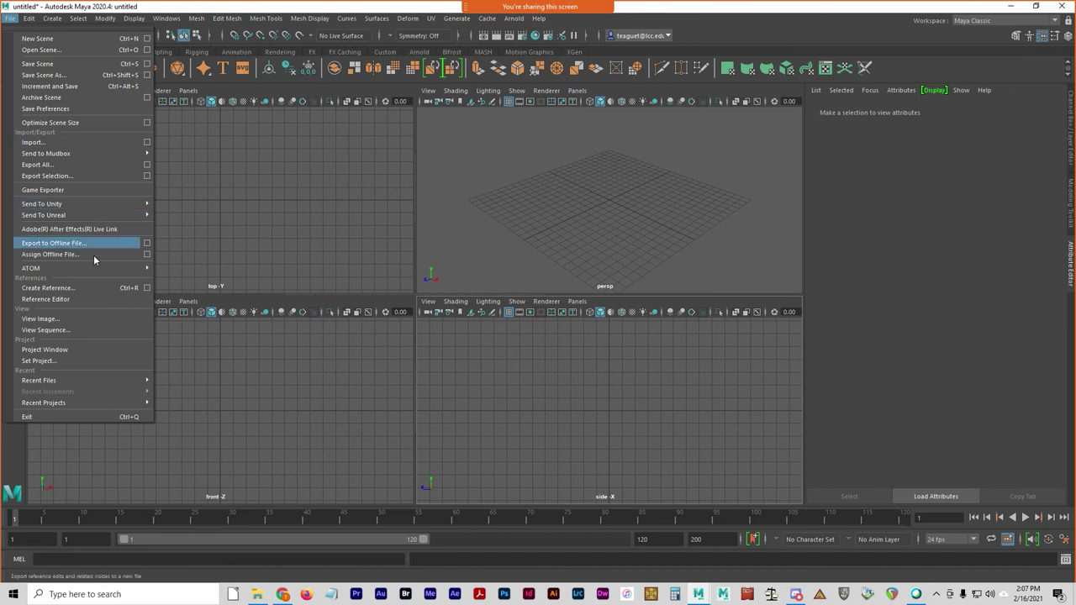
{"action": "left_click", "coordinate": [91, 359]}
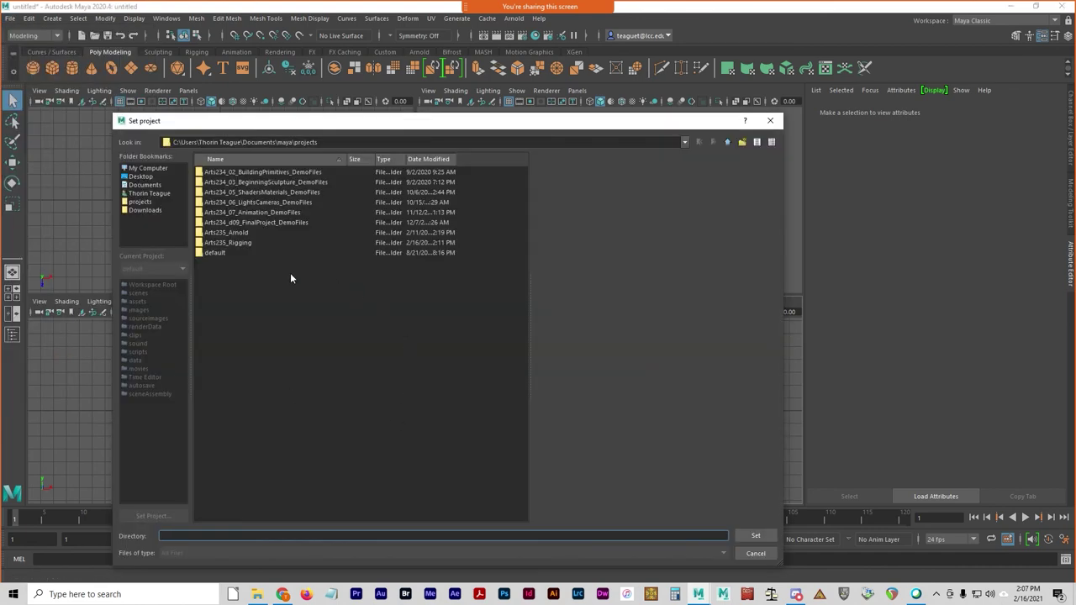
{"action": "double_click", "coordinate": [236, 242]}
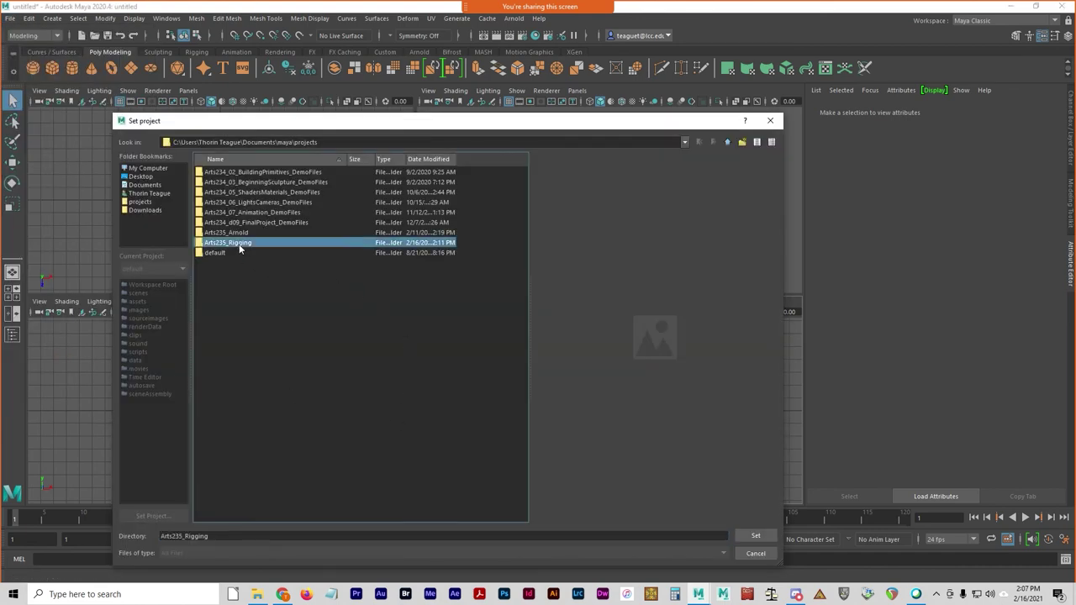
{"action": "left_click", "coordinate": [754, 536]}
Open the scene character_rigpt1.ma from the project's scenes folder and dismiss the loading notices
{"action": "key", "text": "ctrl+o"}
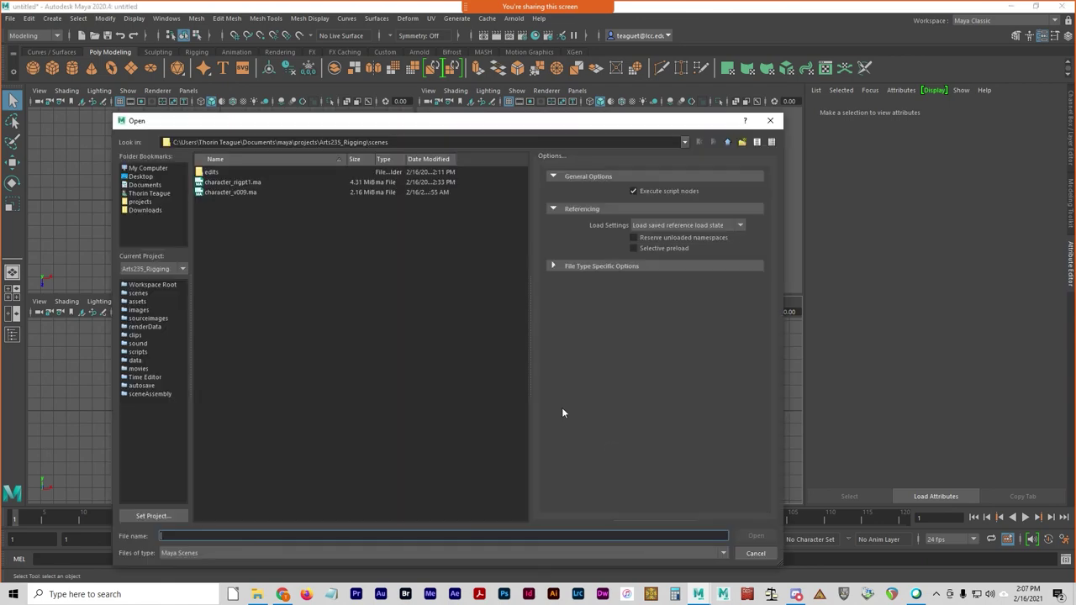
{"action": "left_click", "coordinate": [257, 182]}
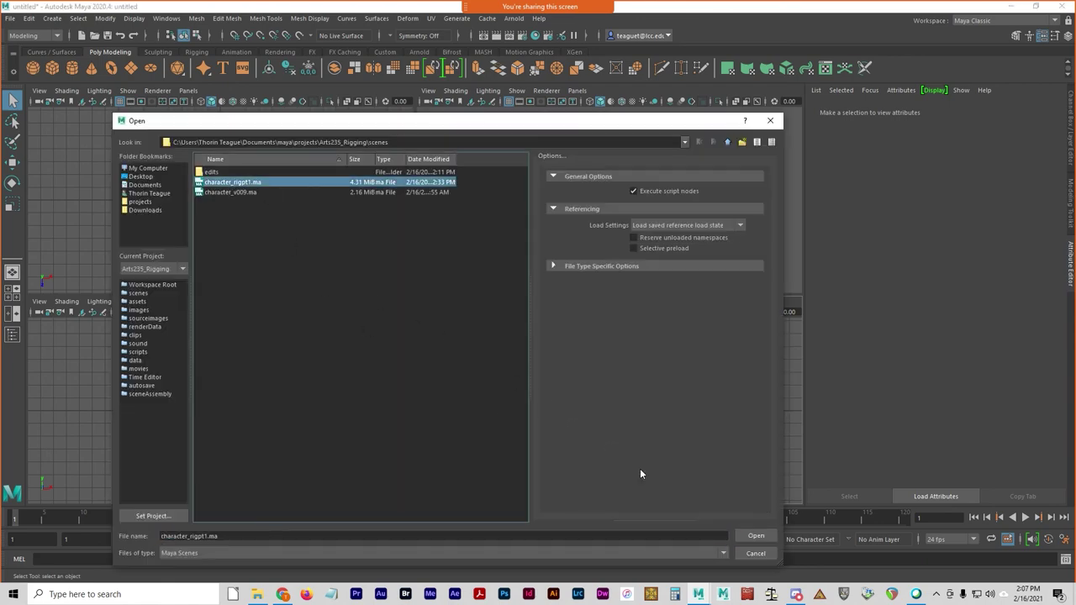
{"action": "left_click", "coordinate": [757, 537]}
{"action": "left_click", "coordinate": [536, 301]}
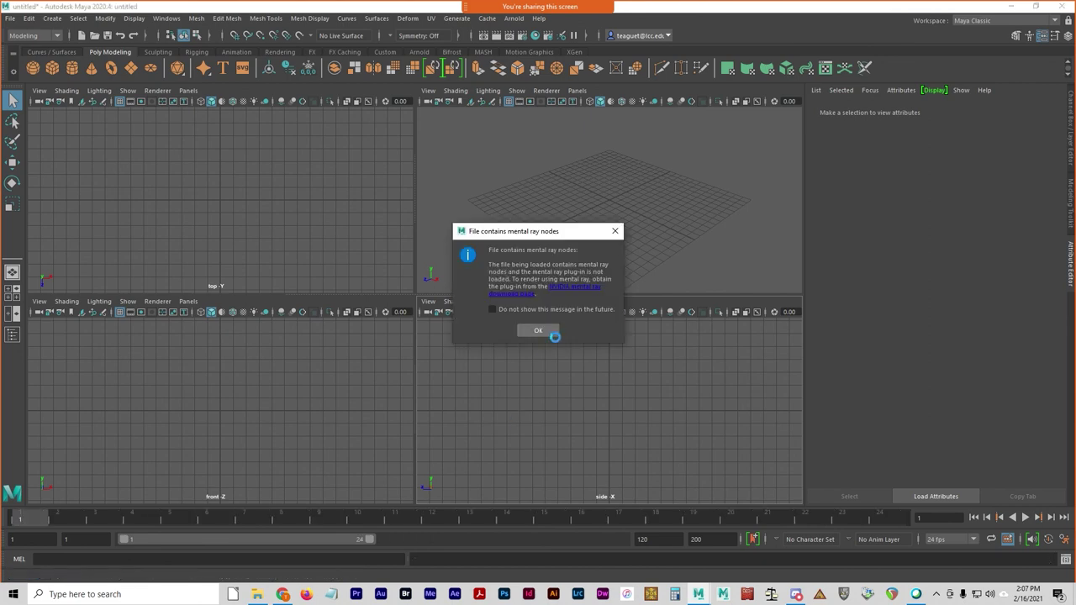
{"action": "left_click", "coordinate": [545, 331]}
{"action": "left_click", "coordinate": [486, 480]}
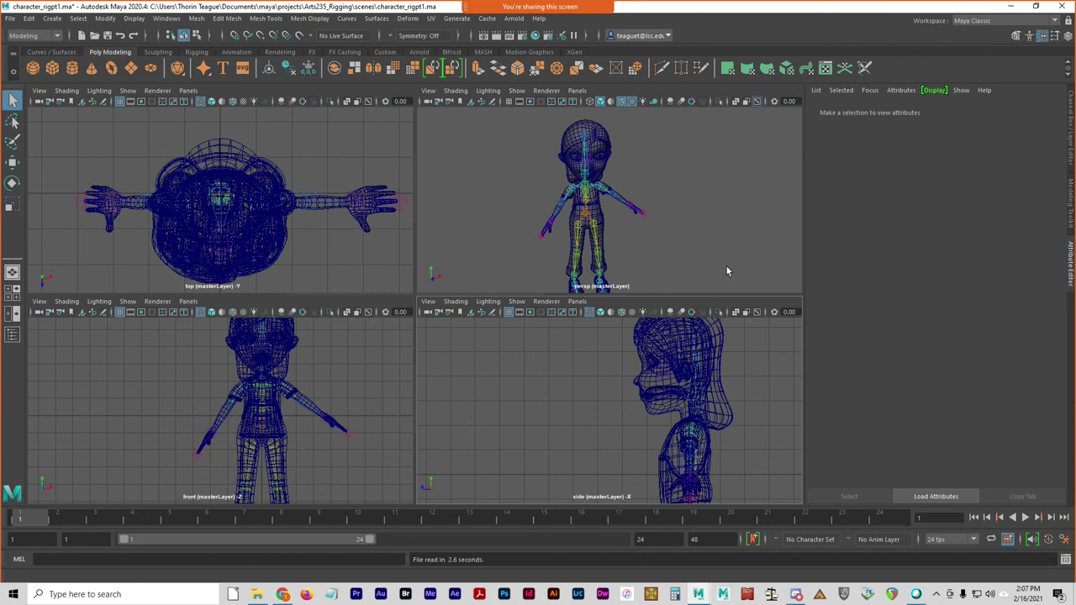
Test-rotate the head joint above the neck in the enlarged perspective view, and undo the rotation
{"action": "left_click", "coordinate": [623, 203]}
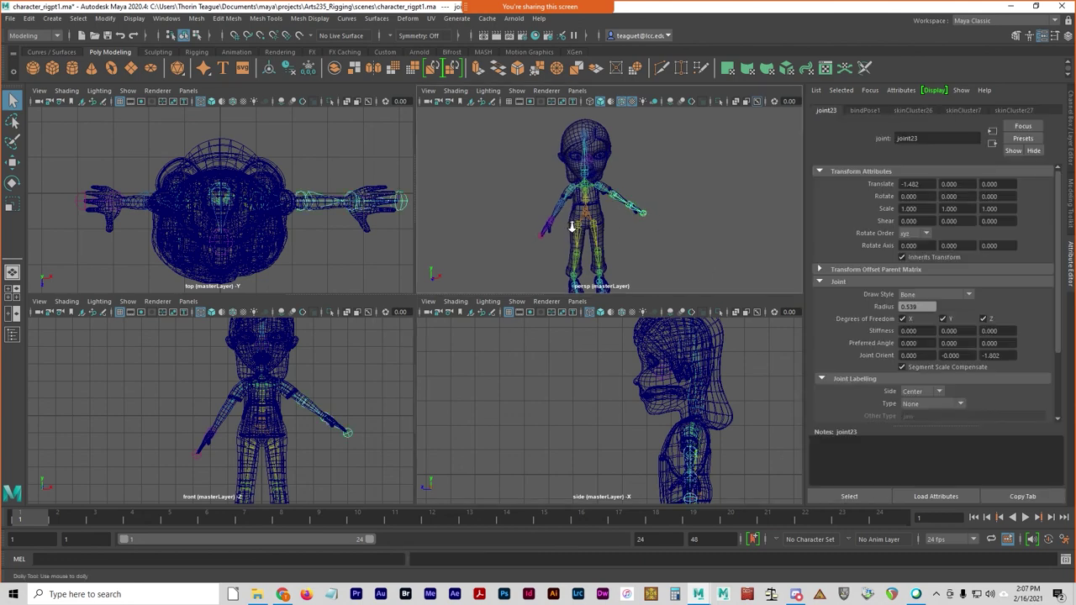
{"action": "key", "text": "space"}
{"action": "middle_click_drag", "start_coordinate": [413, 354], "coordinate": [436, 336], "text": "alt"}
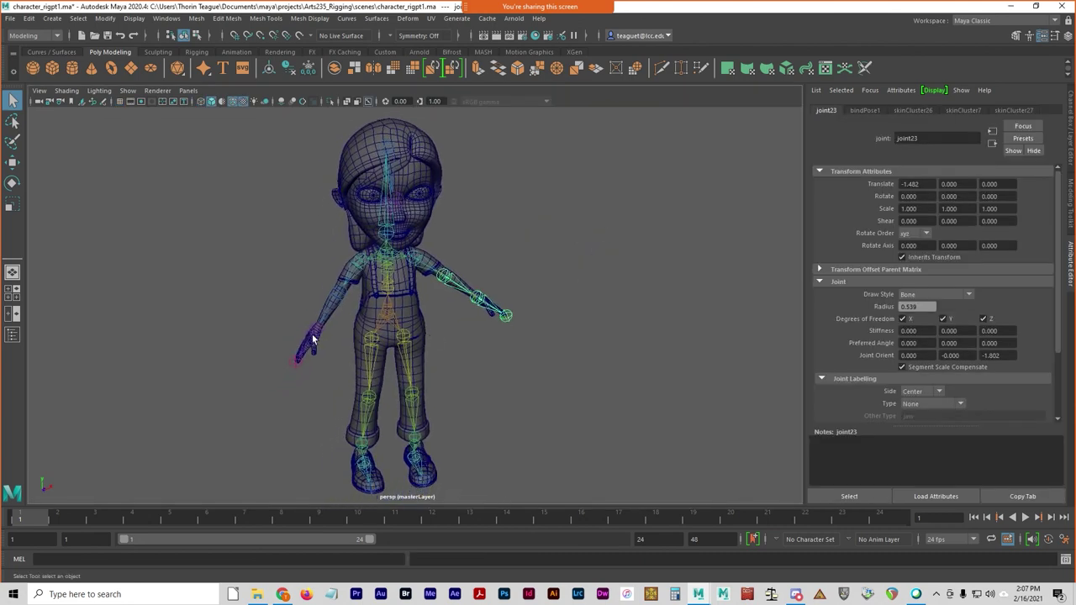
{"action": "right_click_drag", "start_coordinate": [311, 338], "coordinate": [496, 351], "text": "alt"}
{"action": "left_click_drag", "start_coordinate": [357, 354], "coordinate": [284, 404], "text": "alt"}
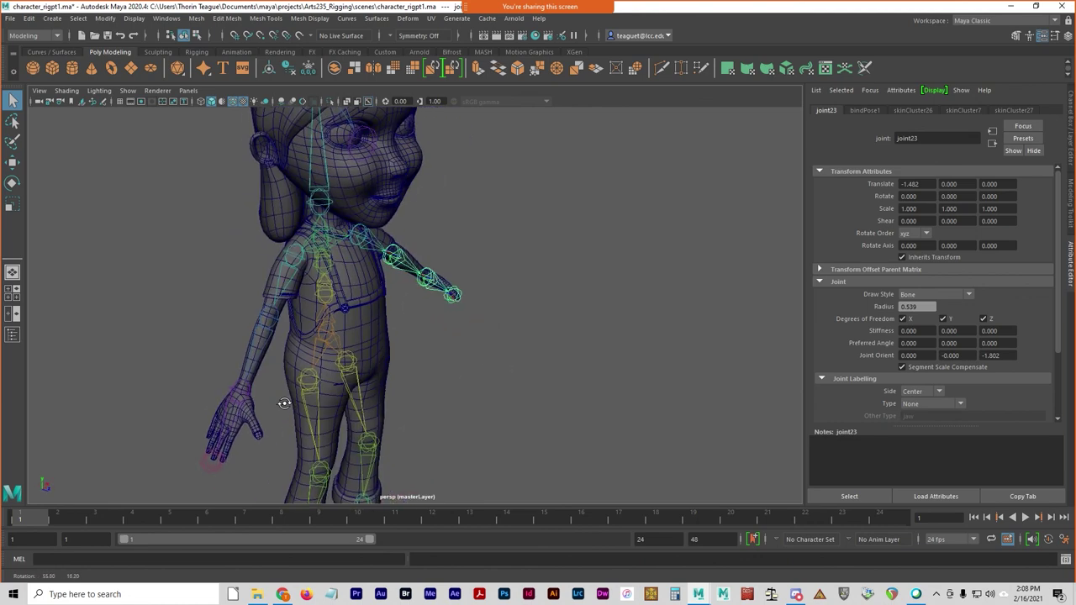
{"action": "left_click", "coordinate": [330, 221]}
{"action": "key", "text": "e"}
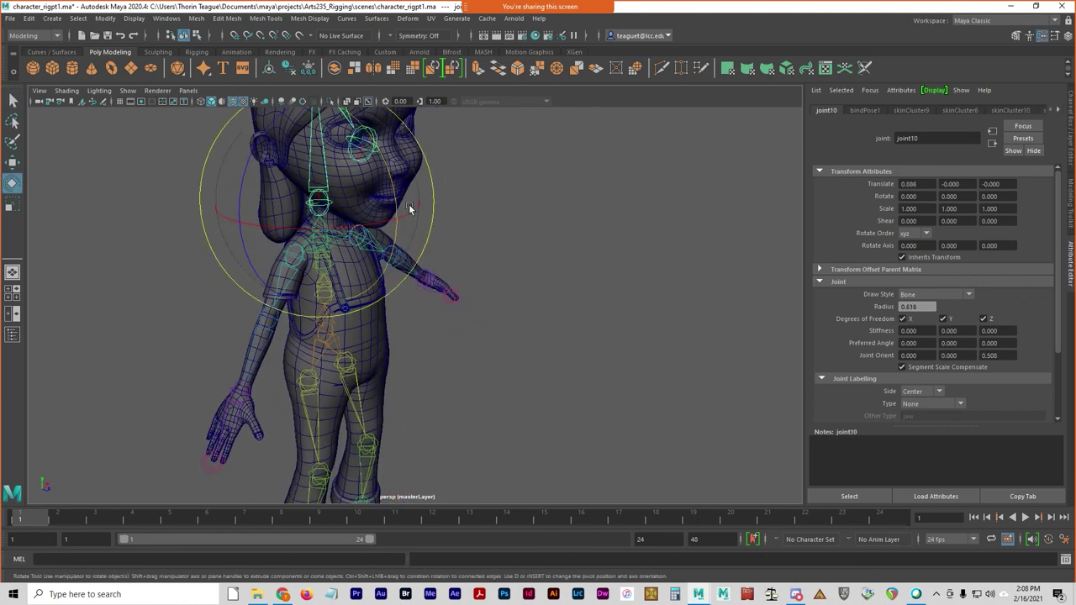
{"action": "left_click_drag", "start_coordinate": [413, 221], "coordinate": [357, 181]}
{"action": "key", "text": "ctrl+z"}
Inspect the rig from the front by selecting the shoulder joint and the body mesh in turn, ending with nothing selected
{"action": "left_click", "coordinate": [470, 352]}
{"action": "left_click_drag", "start_coordinate": [469, 353], "coordinate": [440, 347], "text": "alt"}
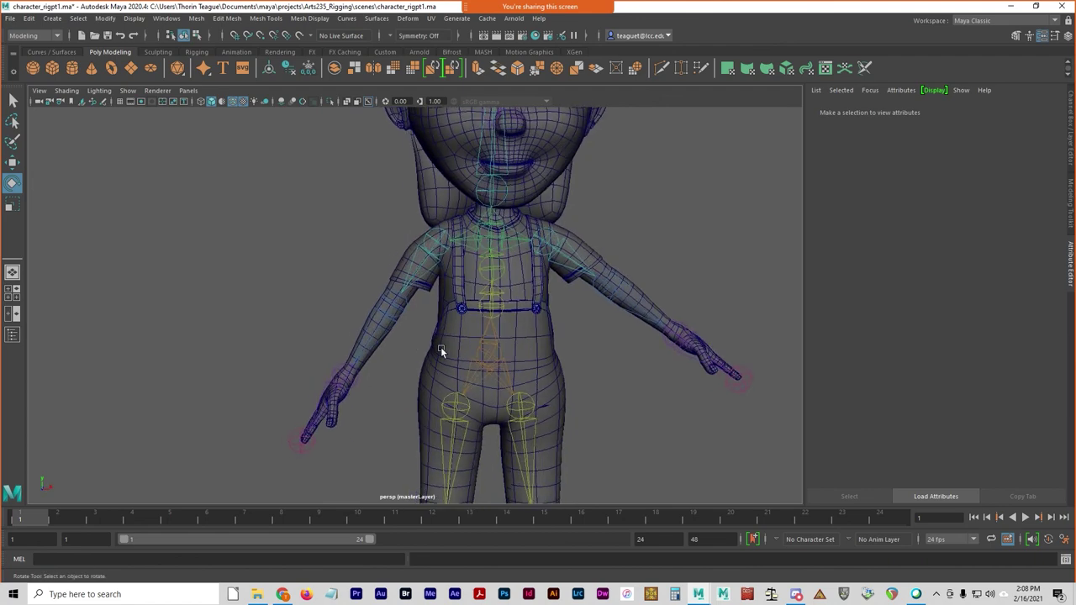
{"action": "left_click", "coordinate": [454, 252]}
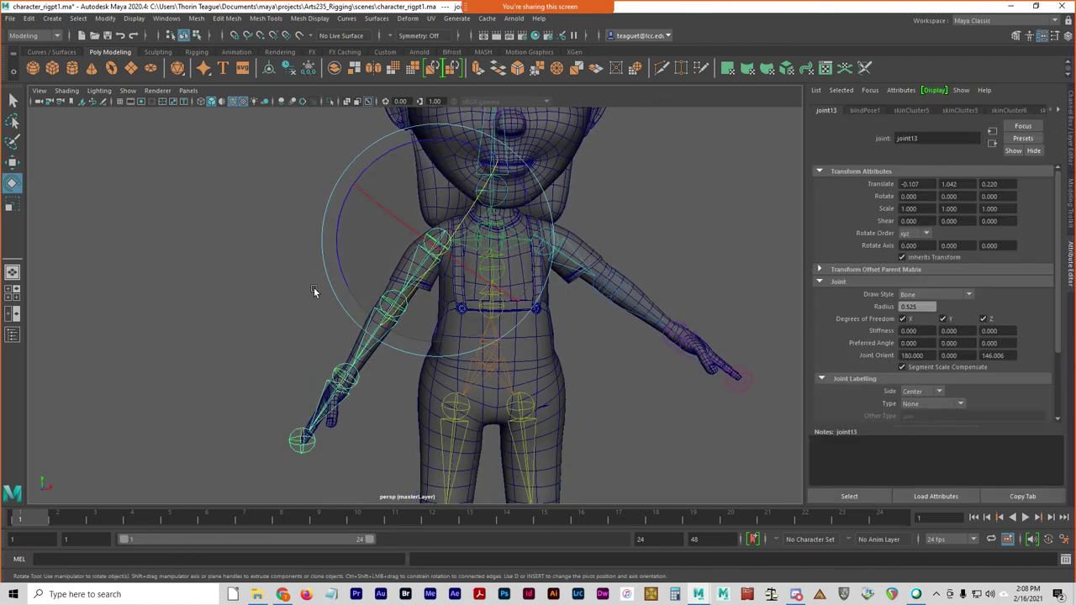
{"action": "left_click", "coordinate": [252, 286]}
{"action": "left_click", "coordinate": [446, 280]}
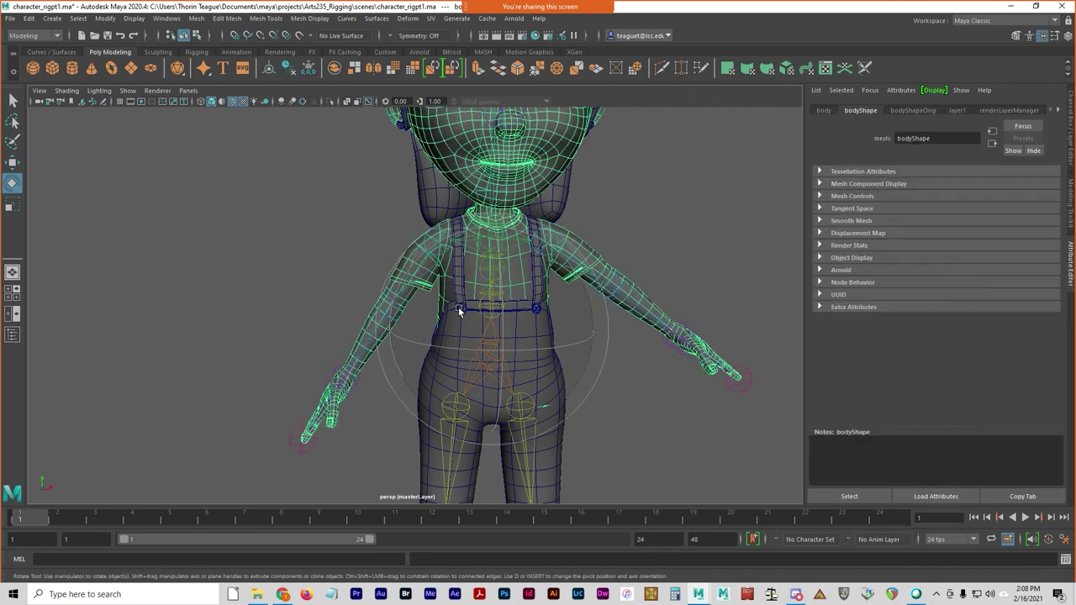
{"action": "left_click", "coordinate": [300, 308]}
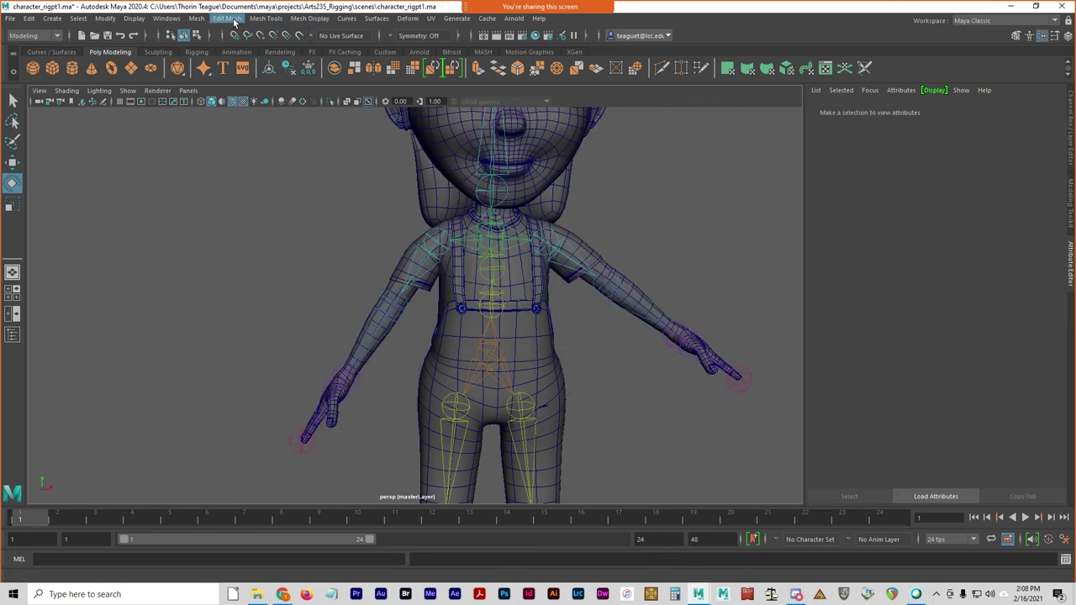
Open the Outliner and place it beside the character, clear of the torso
{"action": "left_click", "coordinate": [163, 18]}
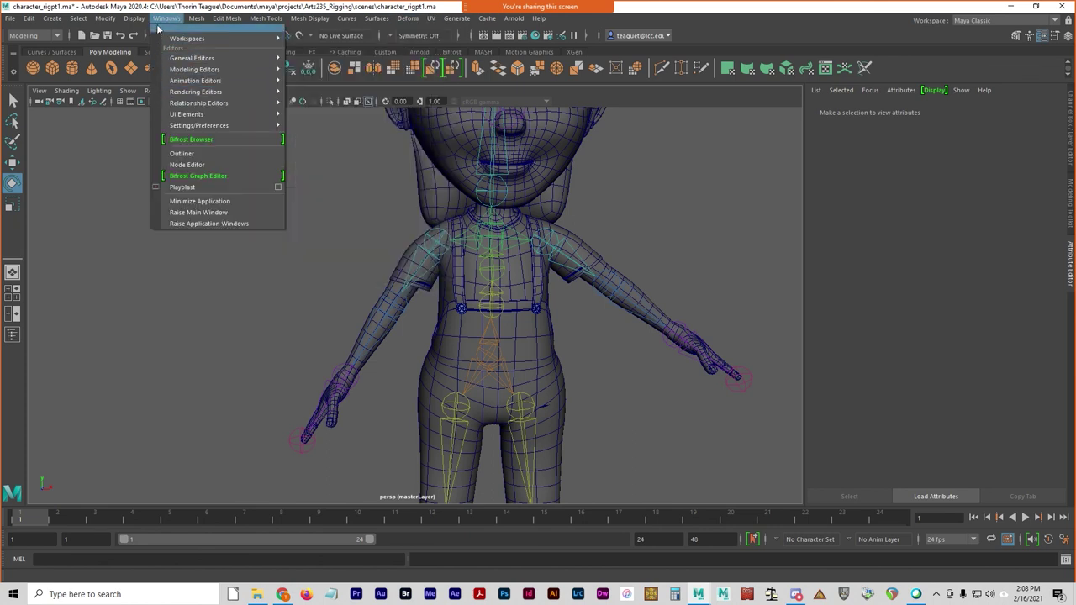
{"action": "left_click", "coordinate": [202, 154]}
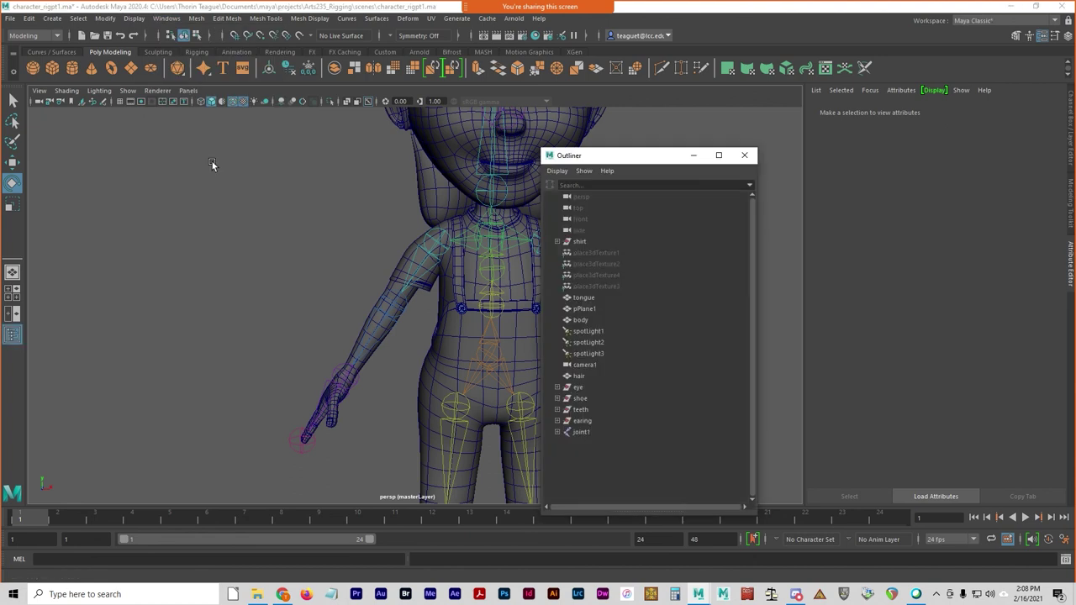
{"action": "left_click_drag", "start_coordinate": [608, 159], "coordinate": [268, 162]}
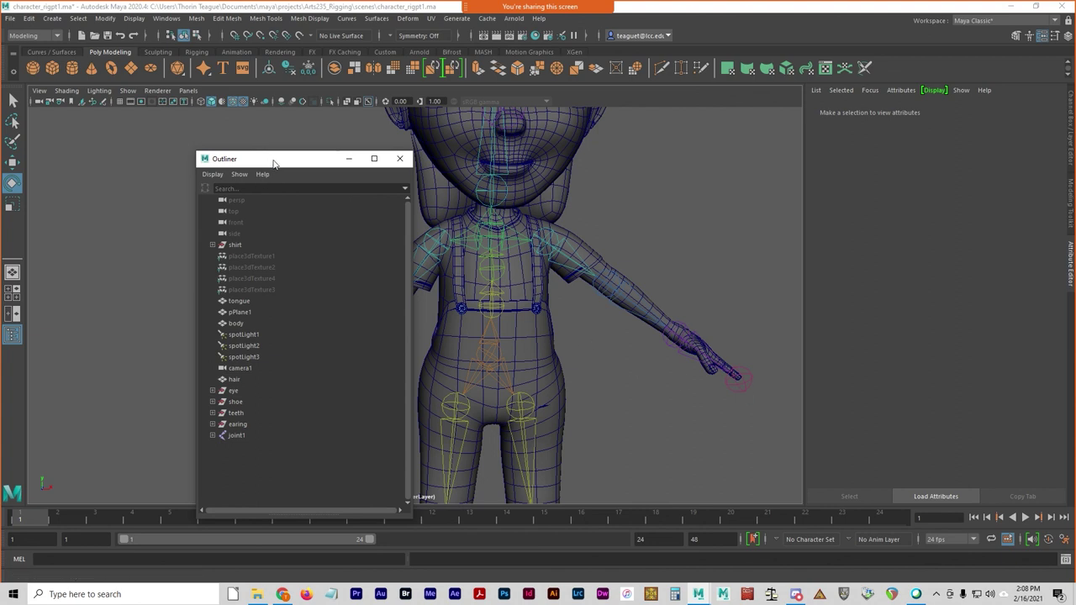
{"action": "left_click_drag", "start_coordinate": [264, 162], "coordinate": [154, 157]}
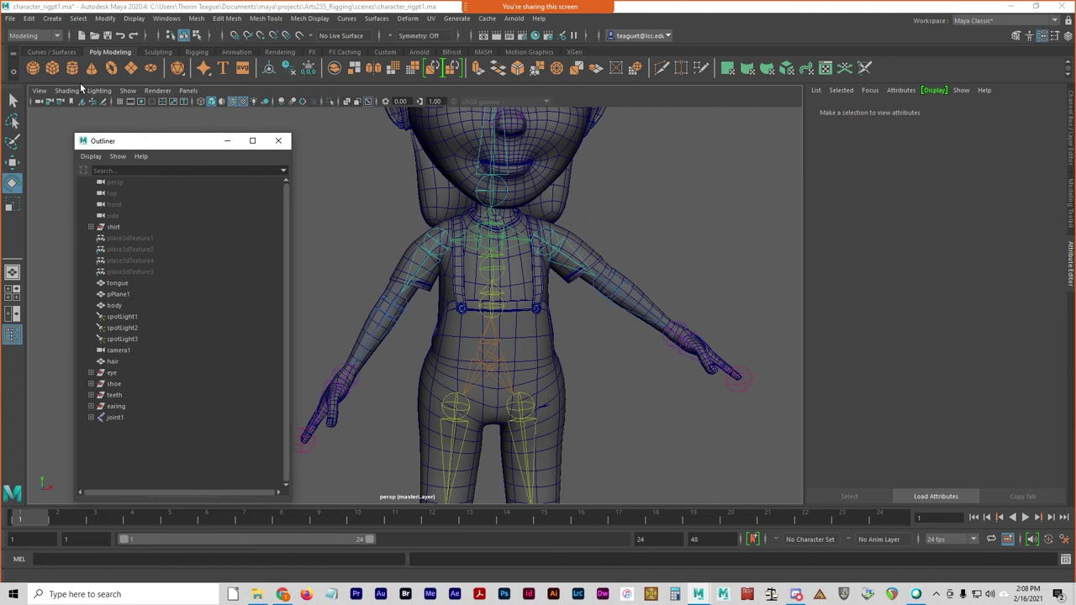
Open character_v009.0006.ma from the project's autosave folder without saving the current scene, and dismiss the loading notices
{"action": "key", "text": "ctrl+o"}
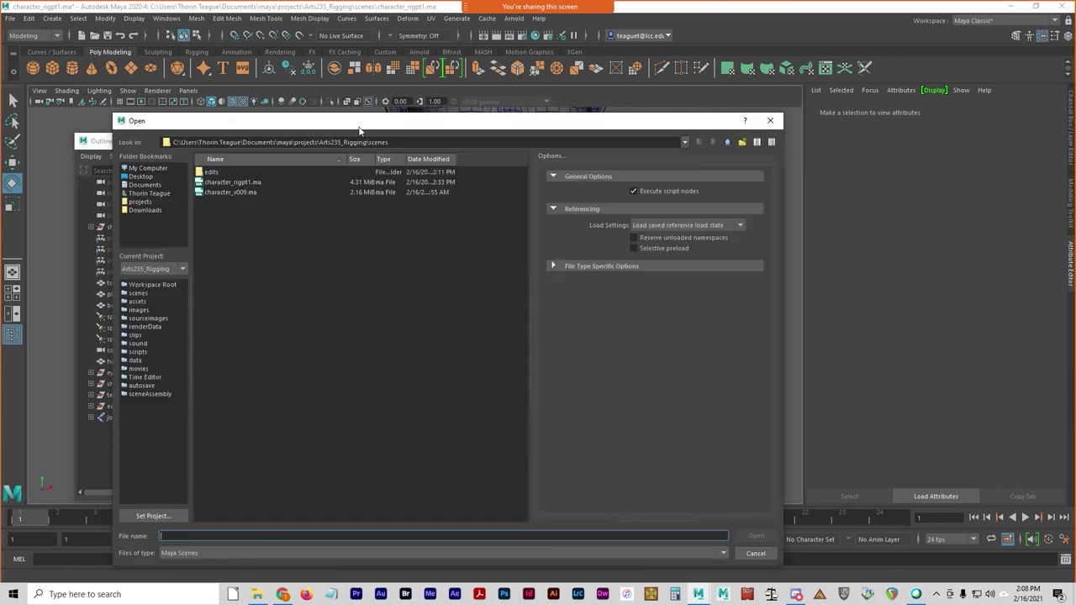
{"action": "left_click", "coordinate": [727, 146]}
{"action": "double_click", "coordinate": [270, 183]}
{"action": "left_click", "coordinate": [240, 184]}
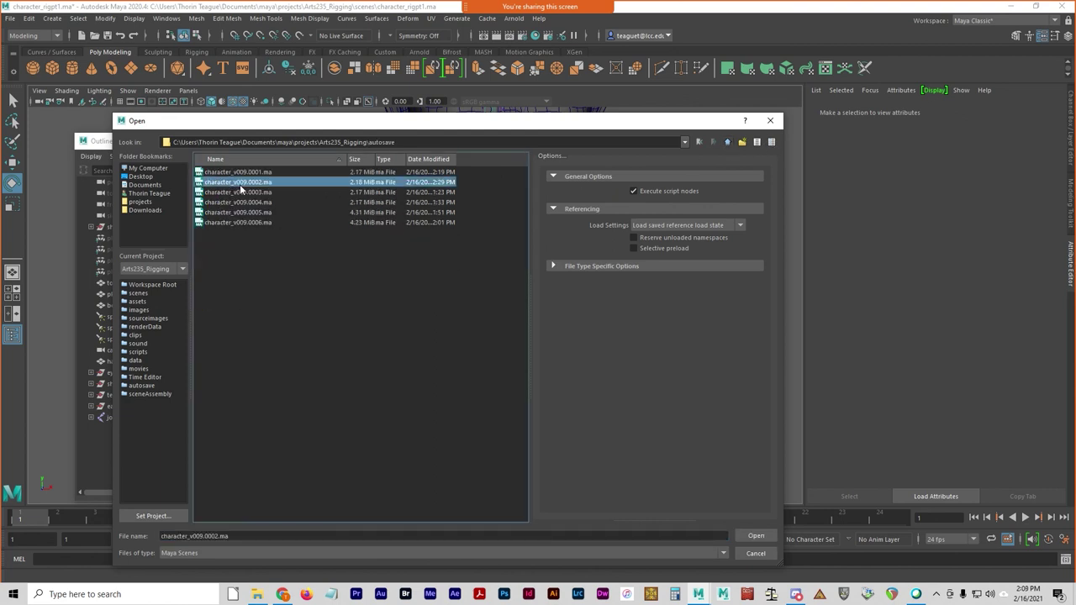
{"action": "left_click", "coordinate": [257, 222]}
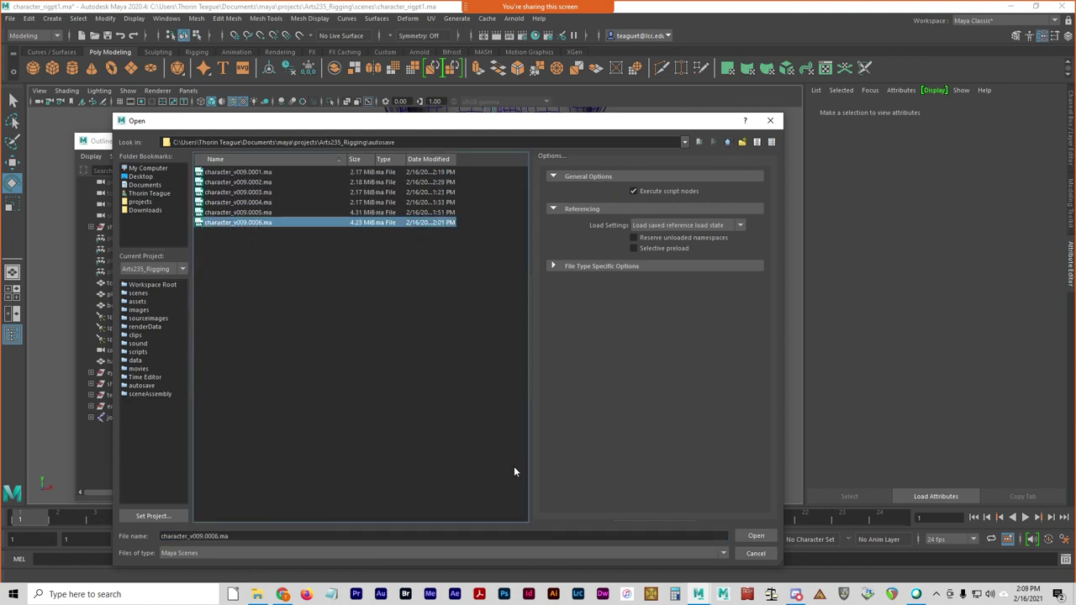
{"action": "left_click", "coordinate": [757, 536]}
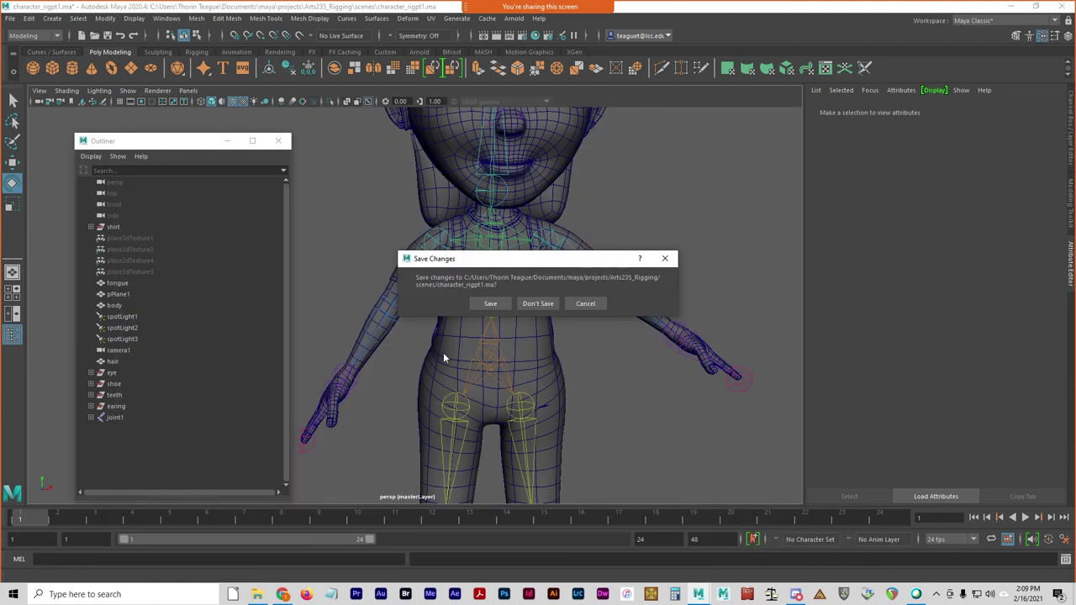
{"action": "left_click", "coordinate": [539, 305]}
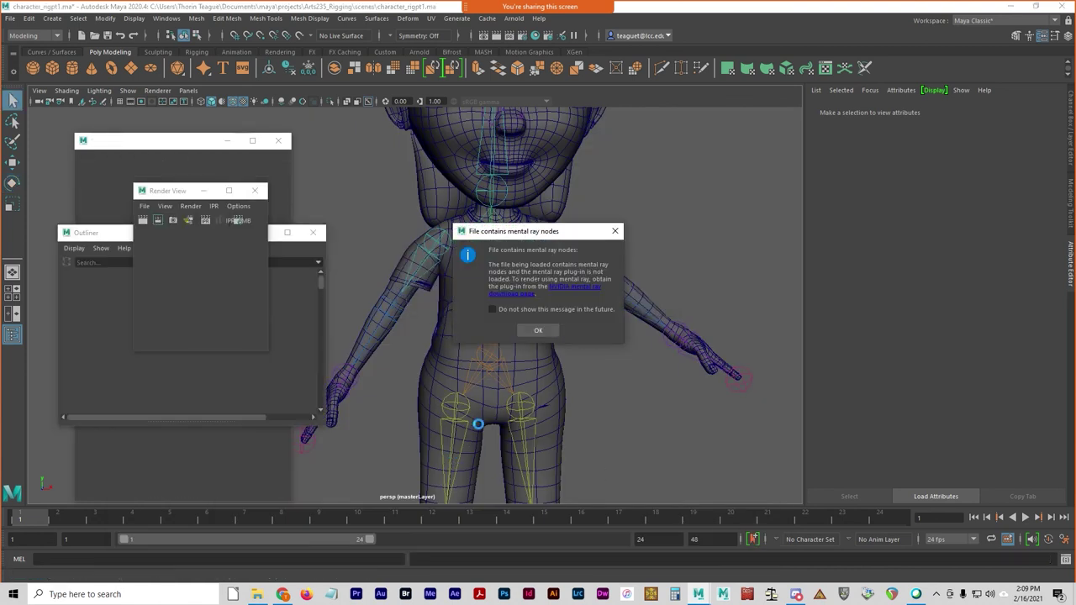
{"action": "left_click", "coordinate": [540, 330]}
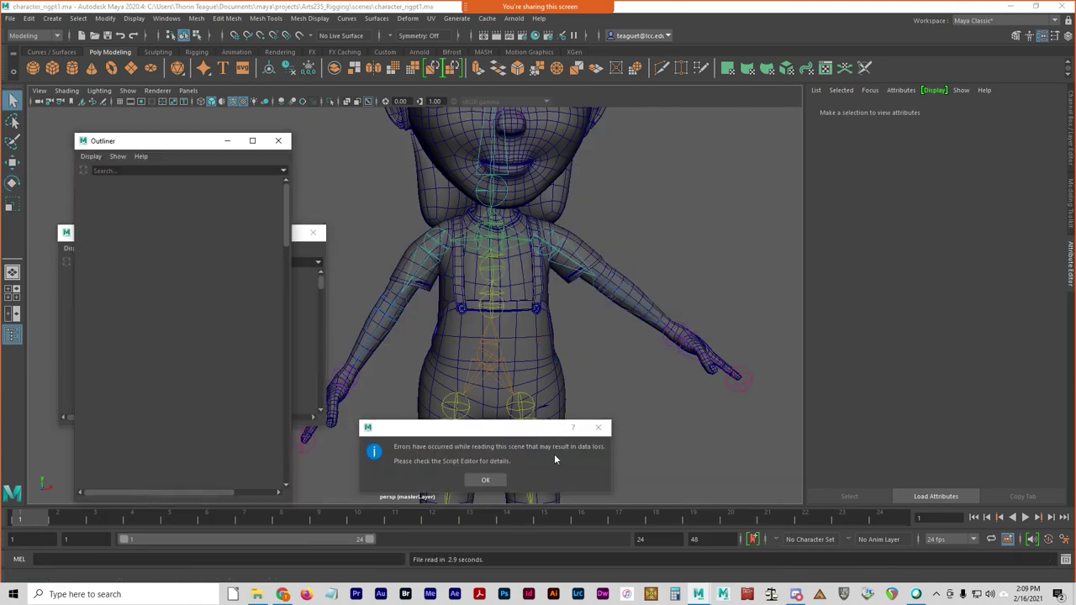
{"action": "left_click", "coordinate": [485, 480]}
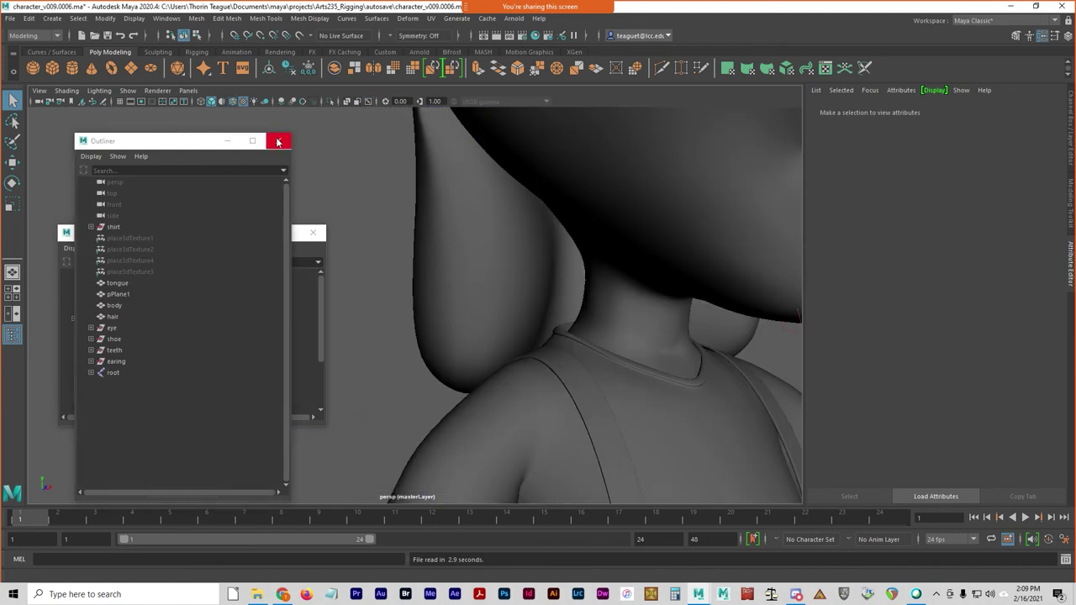
Examine the recovered character from the front and select its root joint to check the skeleton, ending with nothing selected
{"action": "right_click_drag", "start_coordinate": [779, 390], "coordinate": [520, 354], "text": "alt"}
{"action": "scroll", "coordinate": [539, 356], "scroll_direction": "down", "scroll_amount": 6}
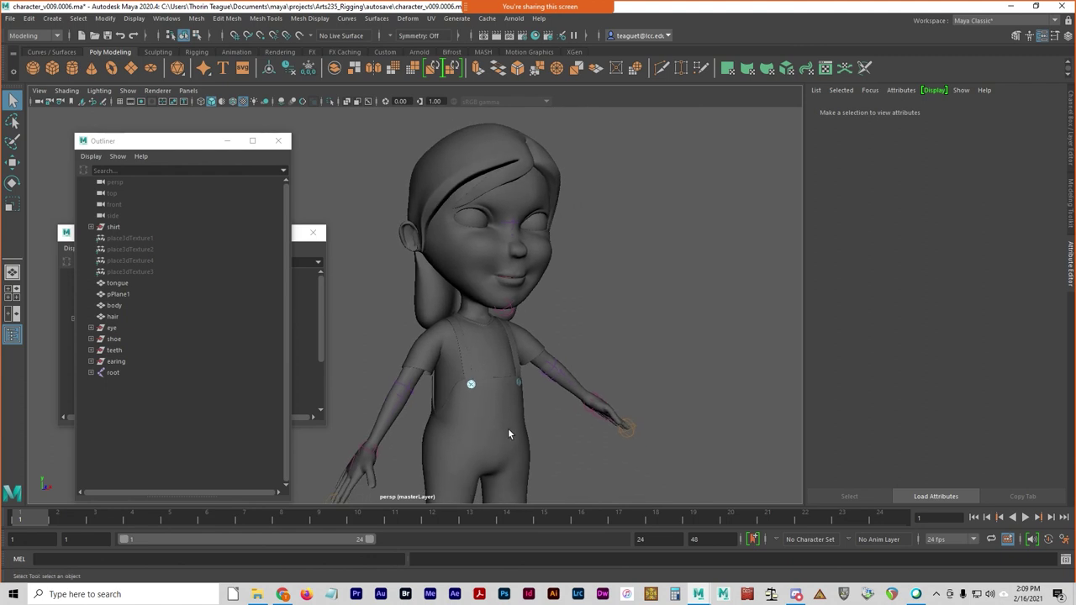
{"action": "middle_click_drag", "start_coordinate": [508, 428], "coordinate": [592, 278], "text": "alt"}
{"action": "left_click_drag", "start_coordinate": [643, 367], "coordinate": [625, 363], "text": "alt"}
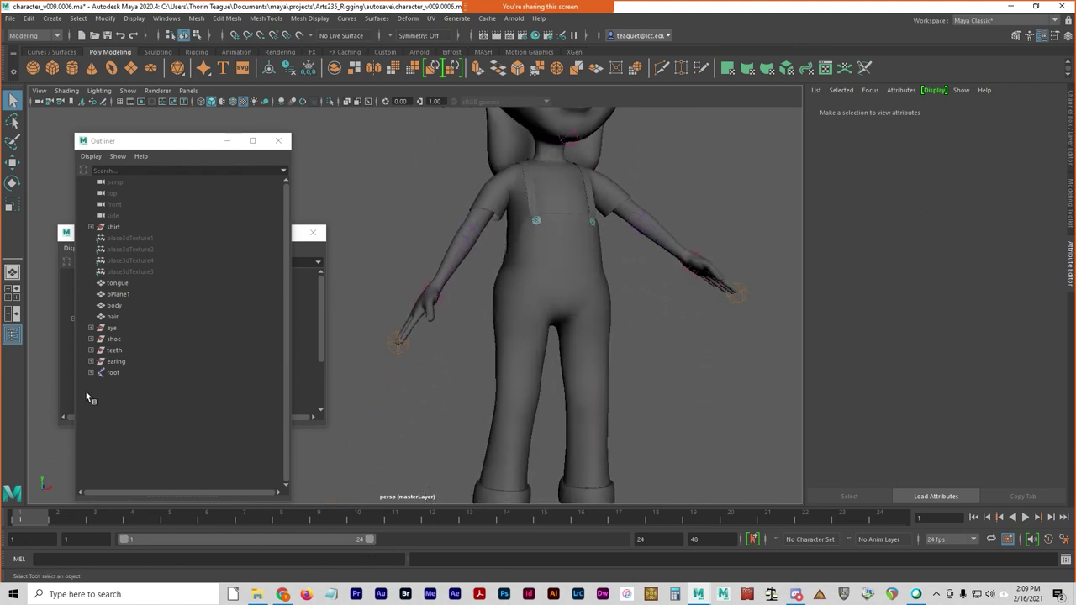
{"action": "left_click", "coordinate": [116, 375]}
{"action": "left_click", "coordinate": [457, 392]}
Display the wireframe on the shaded character and turn on X-ray joints in the perspective view
{"action": "left_click", "coordinate": [94, 91]}
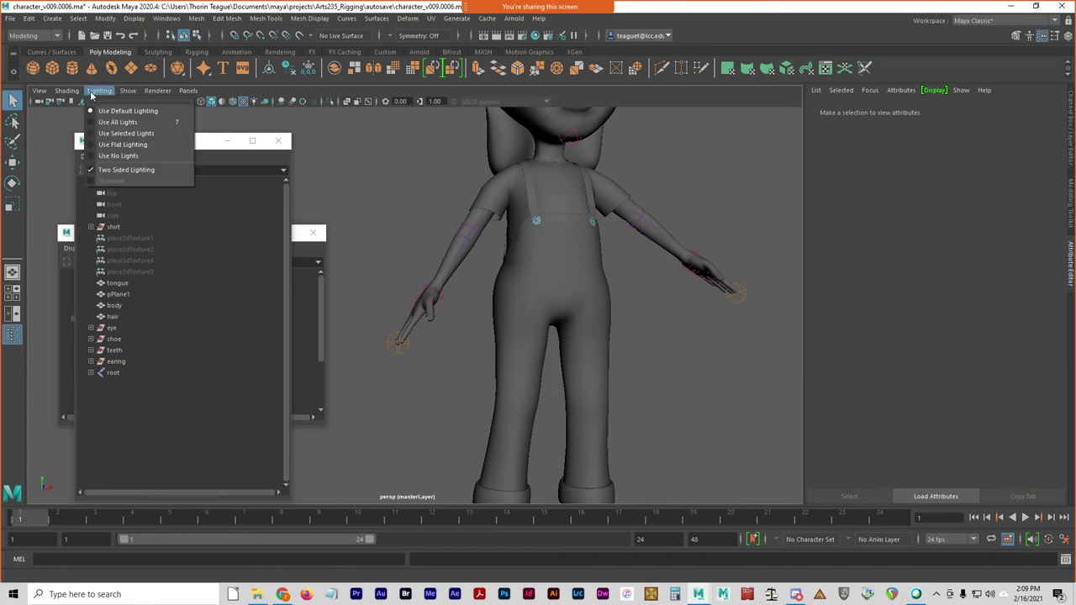
{"action": "mouse_move", "coordinate": [67, 91]}
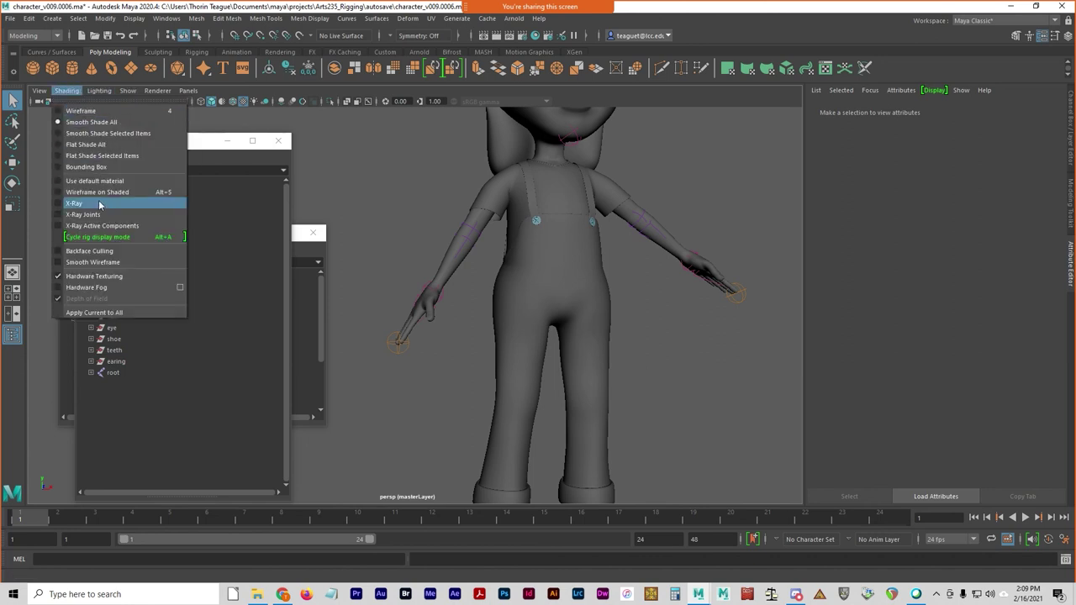
{"action": "left_click", "coordinate": [104, 196]}
{"action": "left_click", "coordinate": [67, 91]}
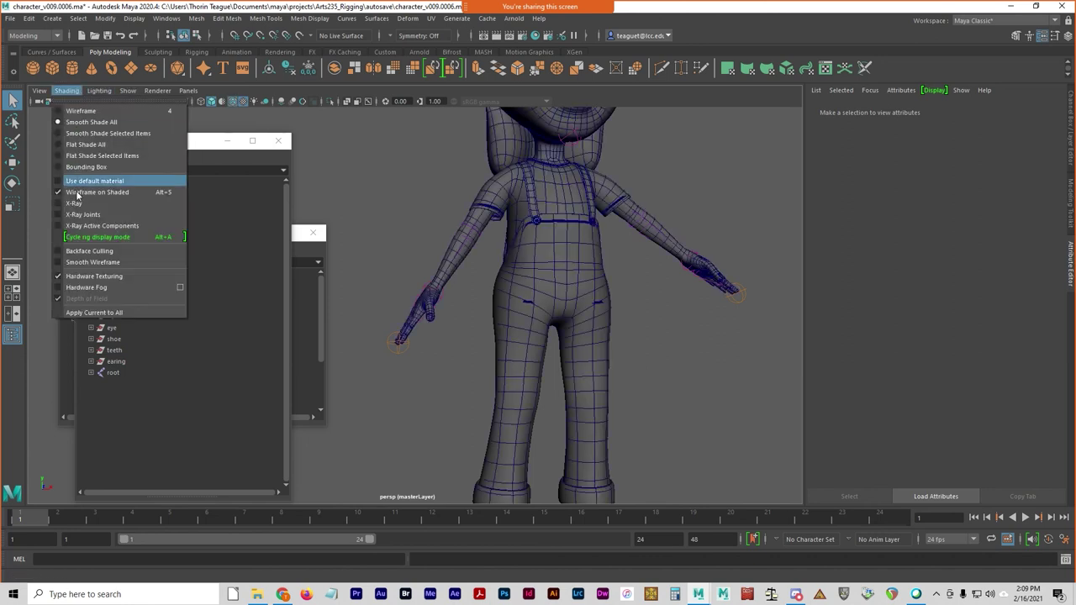
{"action": "left_click", "coordinate": [86, 215]}
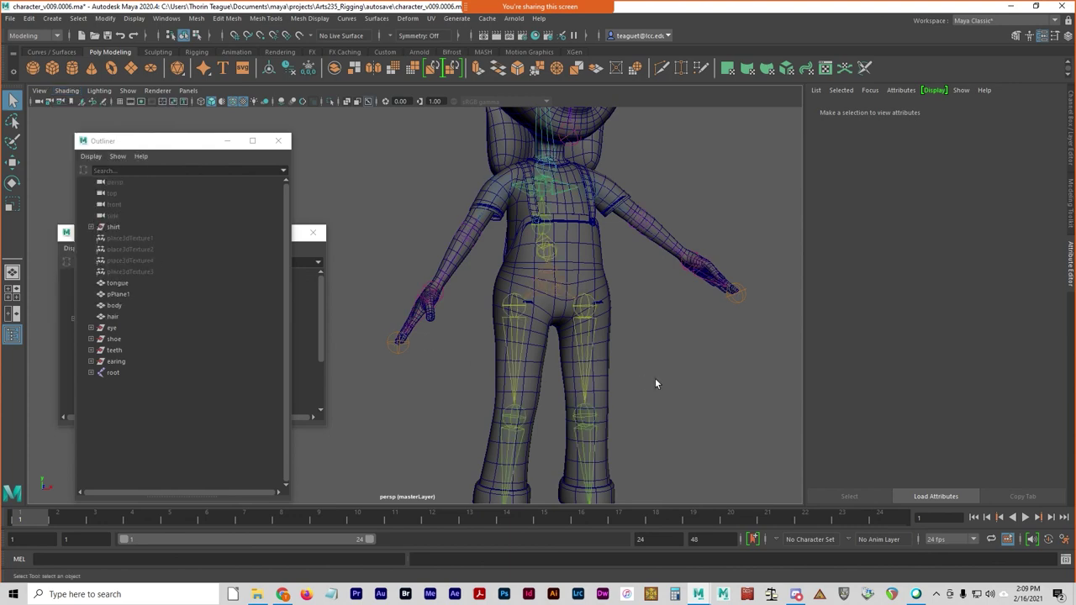
Select the Throat joint for a rotation test and check the head and neck, ending with nothing selected
{"action": "right_click_drag", "start_coordinate": [659, 384], "coordinate": [586, 378], "text": "alt"}
{"action": "left_click_drag", "start_coordinate": [586, 378], "coordinate": [672, 391], "text": "alt"}
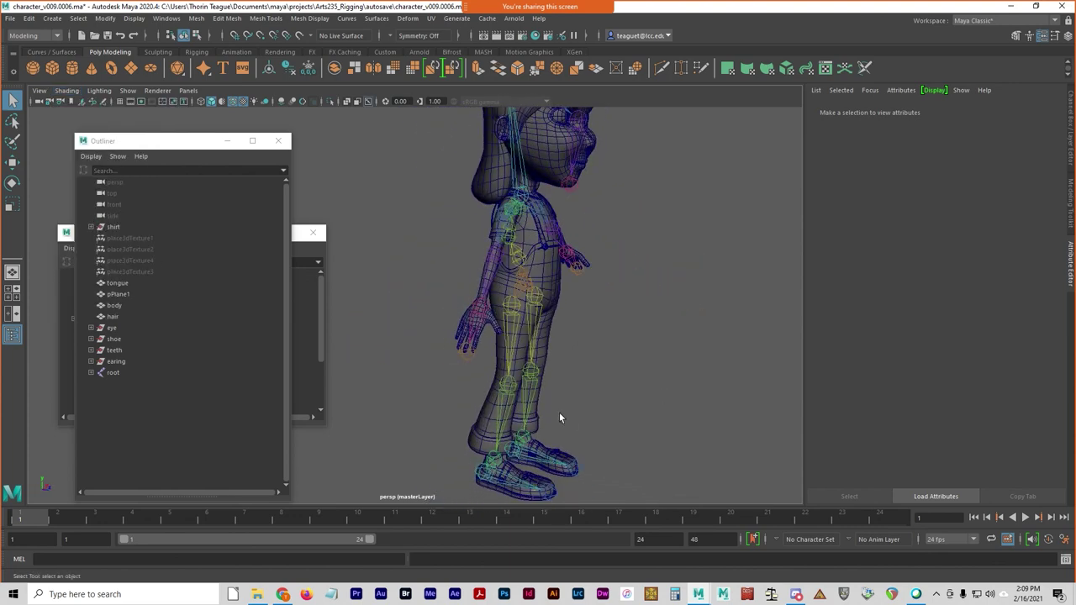
{"action": "middle_click_drag", "start_coordinate": [559, 416], "coordinate": [529, 492], "text": "alt"}
{"action": "left_click_drag", "start_coordinate": [584, 385], "coordinate": [491, 267], "text": "alt"}
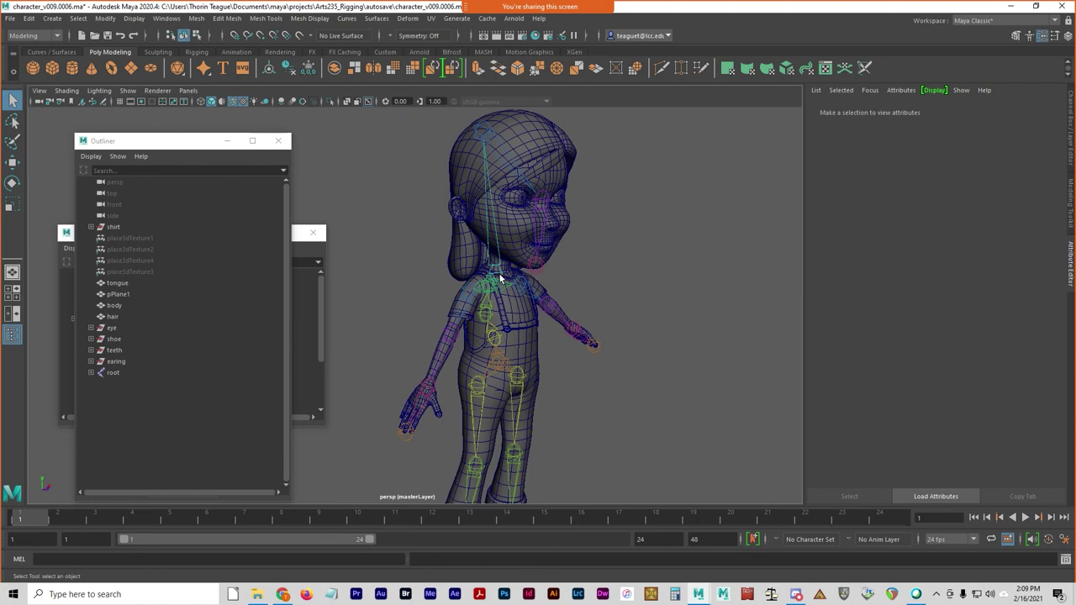
{"action": "left_click", "coordinate": [501, 277]}
{"action": "key", "text": "e"}
{"action": "left_click", "coordinate": [347, 210]}
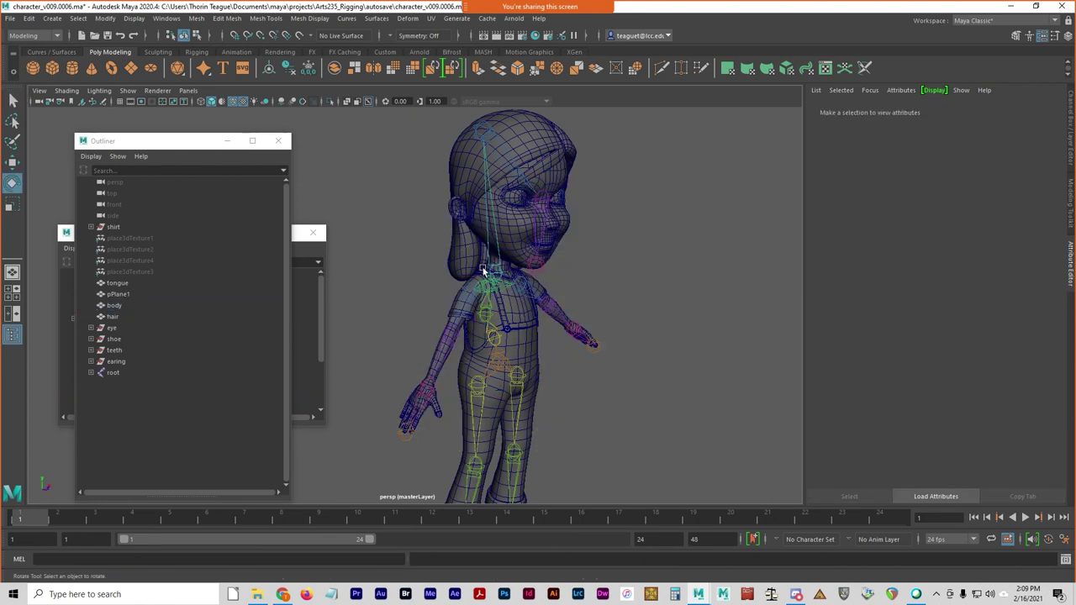
{"action": "left_click", "coordinate": [508, 280]}
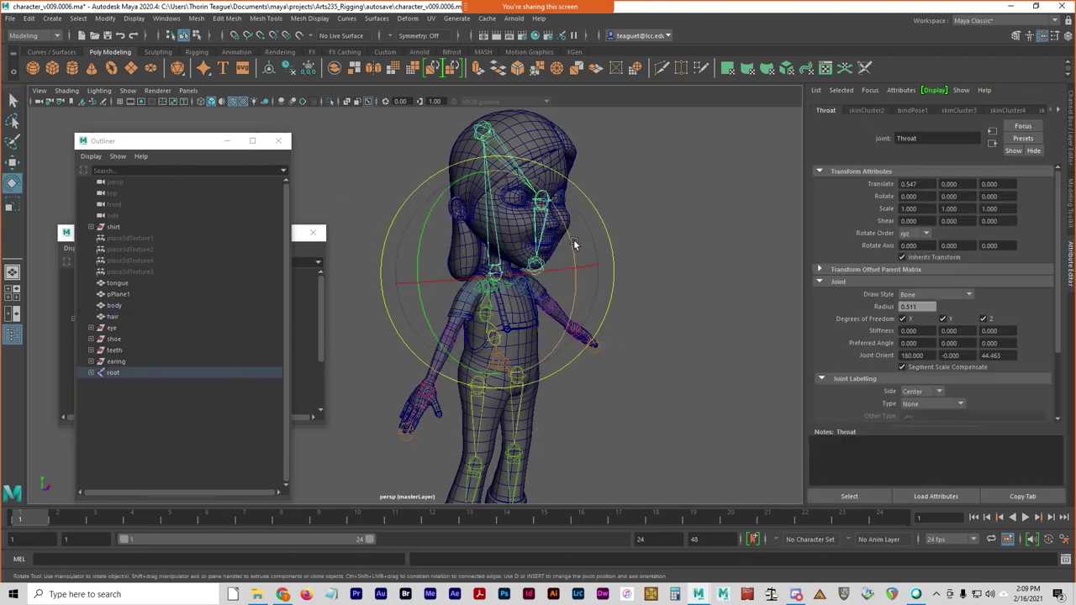
{"action": "left_click_drag", "start_coordinate": [578, 243], "coordinate": [685, 413]}
{"action": "left_click", "coordinate": [685, 413]}
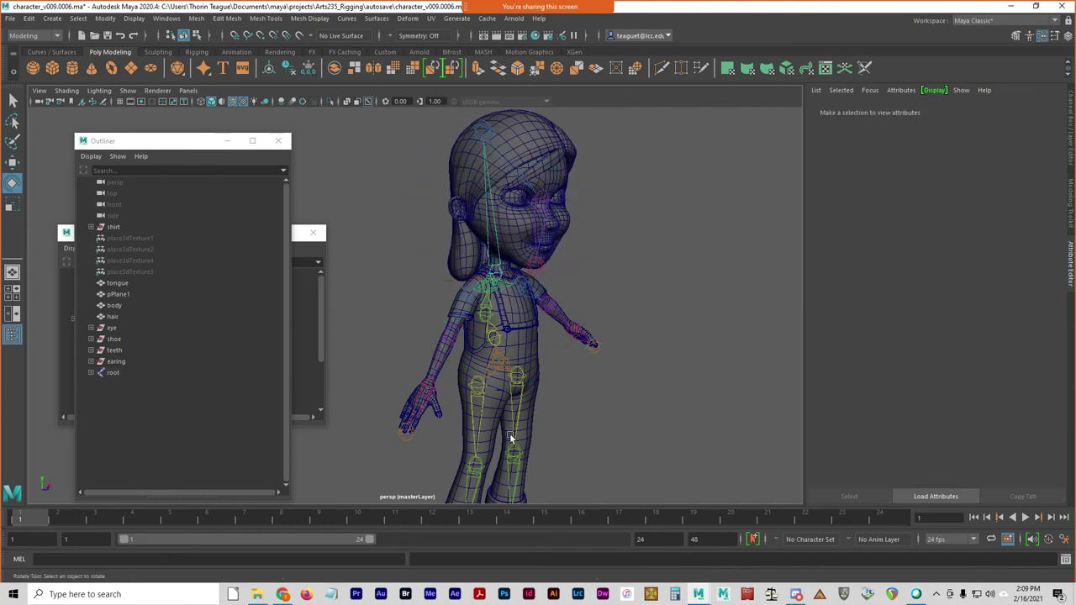
Test-rotate the rightShoulder joint to check the arm's deformation, and undo the rotation
{"action": "left_click_drag", "start_coordinate": [527, 440], "coordinate": [398, 413], "text": "alt"}
{"action": "middle_click_drag", "start_coordinate": [398, 414], "coordinate": [403, 406], "text": "alt"}
{"action": "right_click_drag", "start_coordinate": [402, 406], "coordinate": [491, 403], "text": "alt"}
{"action": "left_click_drag", "start_coordinate": [490, 403], "coordinate": [473, 398], "text": "alt"}
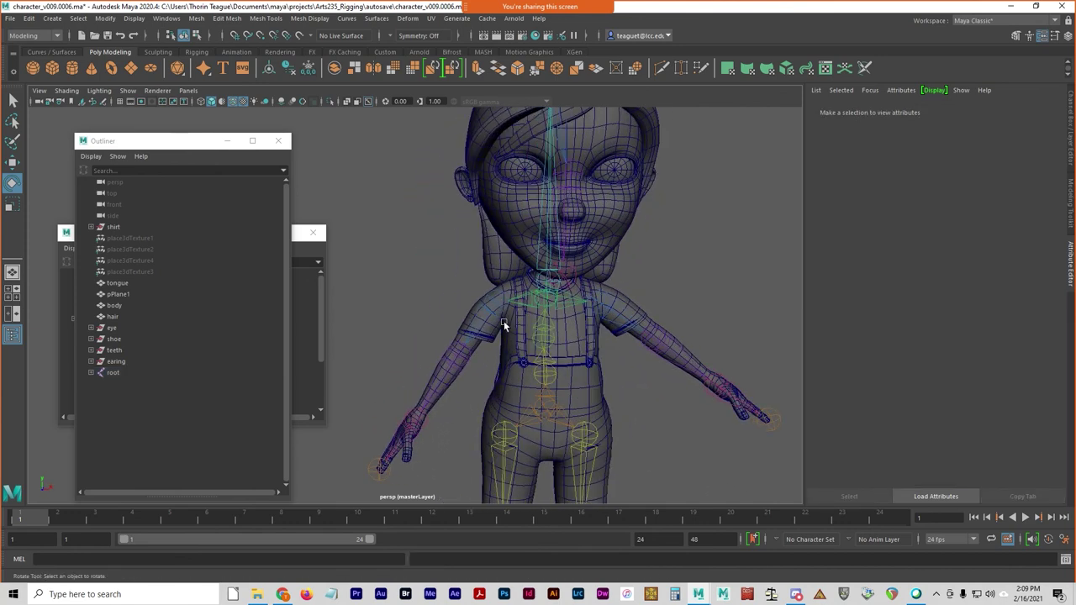
{"action": "left_click", "coordinate": [505, 312]}
{"action": "mouse_move", "coordinate": [486, 206]}
{"action": "left_mouse_down"}
{"action": "mouse_move", "coordinate": [549, 212]}
{"action": "mouse_move", "coordinate": [502, 185]}
{"action": "mouse_move", "coordinate": [538, 193]}
{"action": "mouse_move", "coordinate": [487, 192]}
{"action": "left_mouse_up"}
{"action": "key", "text": "ctrl+z"}
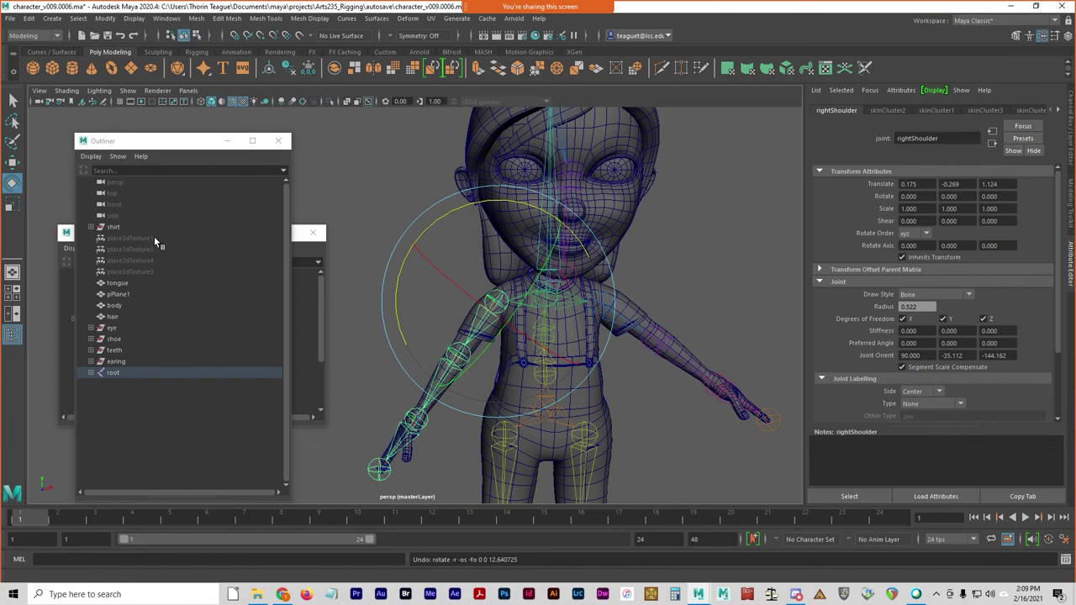
Select all the character geometry in the Outliner: tongue through earing, plus the shirt group
{"action": "left_click", "coordinate": [118, 284]}
{"action": "left_click", "coordinate": [139, 361], "text": "shift"}
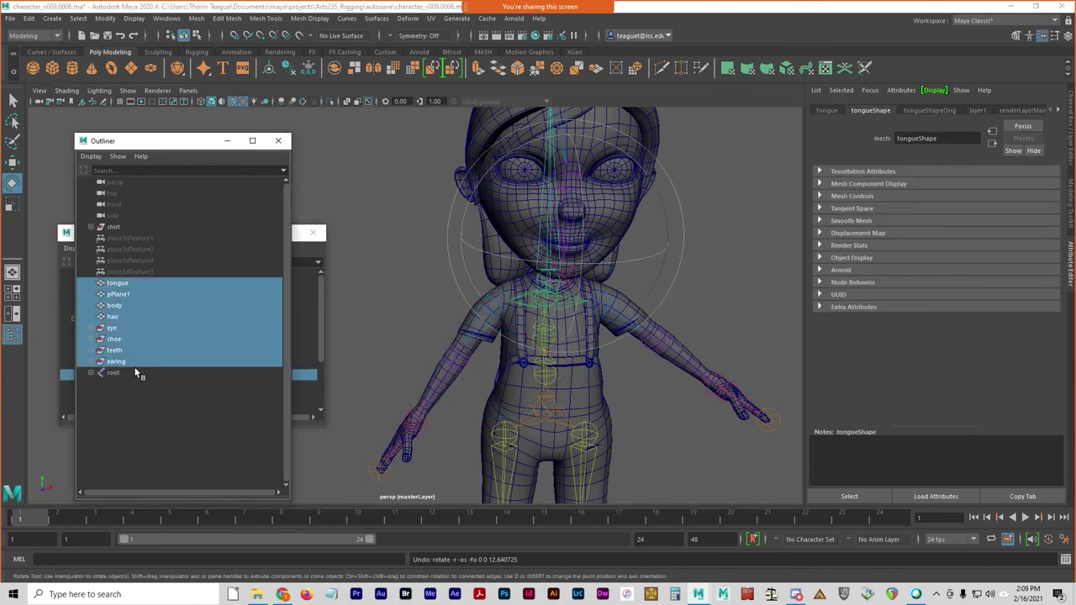
{"action": "left_click", "coordinate": [129, 228], "text": "ctrl"}
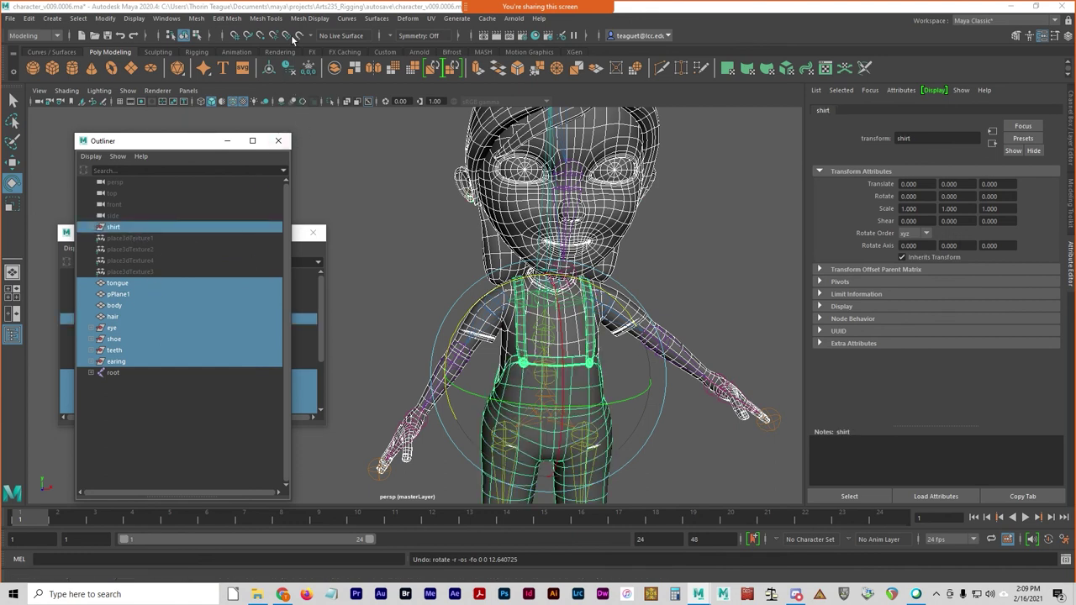
Switch to the Rigging menu set and open the Paint Skin Weights options, with the settings window placed clear of the character
{"action": "left_click", "coordinate": [27, 37]}
{"action": "left_click", "coordinate": [21, 60]}
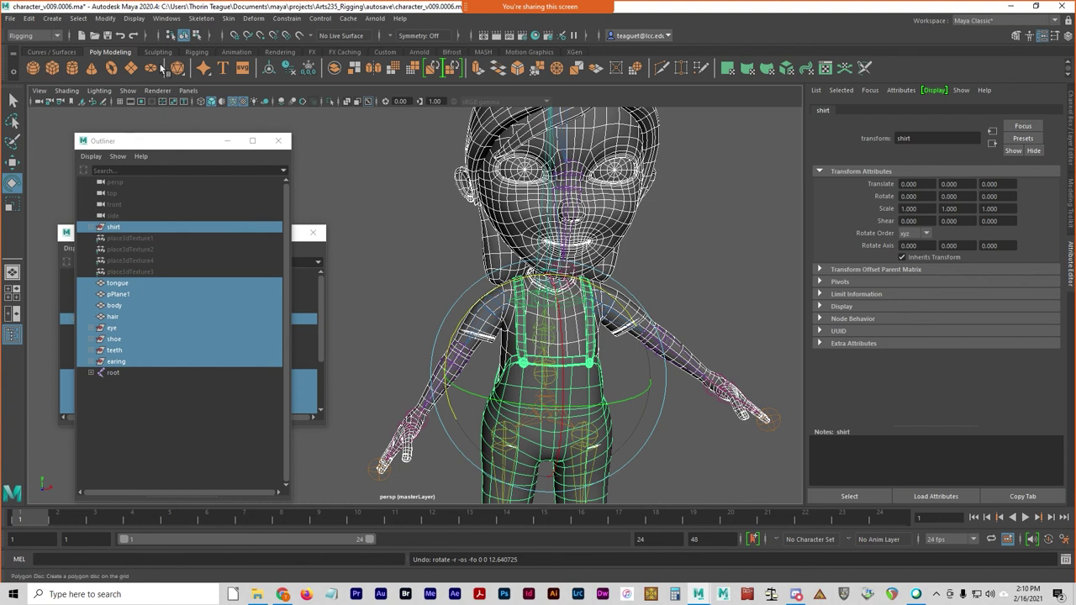
{"action": "left_click", "coordinate": [229, 19]}
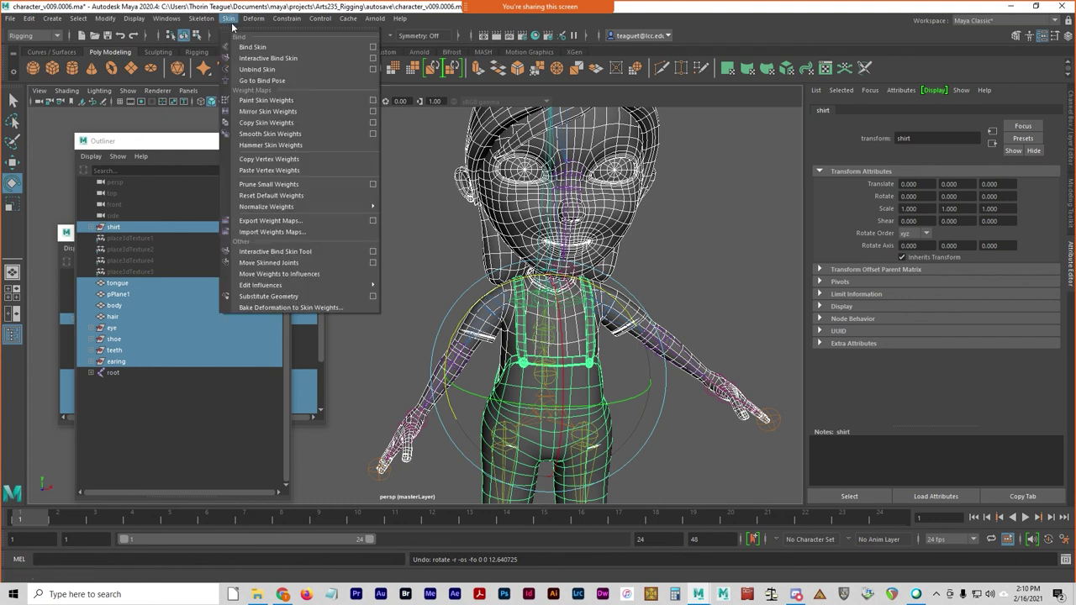
{"action": "left_click", "coordinate": [373, 100]}
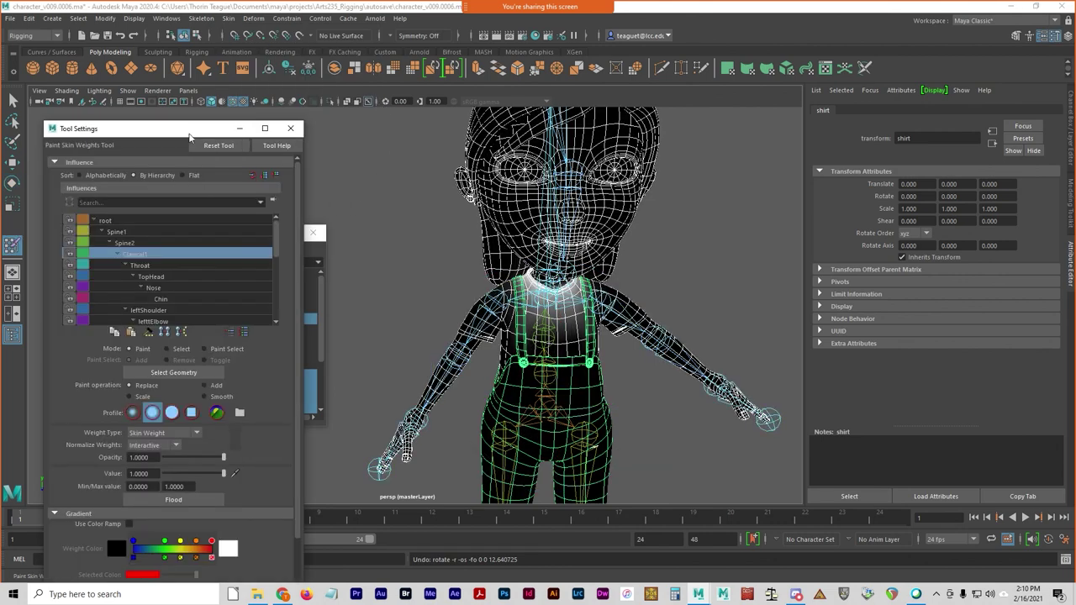
{"action": "left_click_drag", "start_coordinate": [161, 126], "coordinate": [220, 111]}
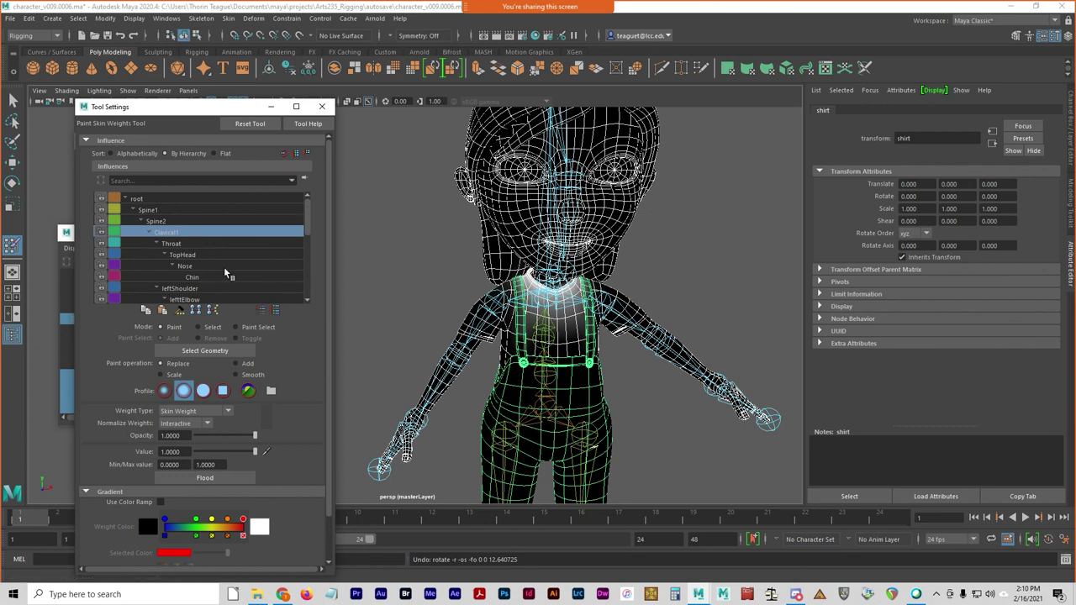
Choose the rightShoulder influence and flood its weight with a value of 0
{"action": "scroll", "coordinate": [225, 274], "scroll_direction": "down", "scroll_amount": 2}
{"action": "left_click", "coordinate": [220, 244]}
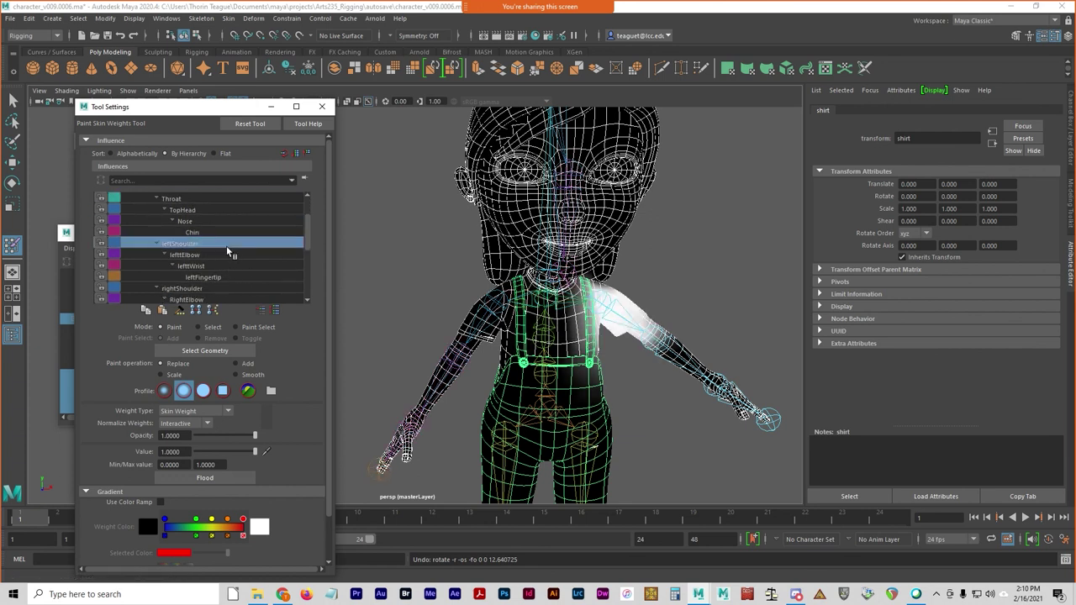
{"action": "scroll", "coordinate": [221, 266], "scroll_direction": "down", "scroll_amount": 2}
{"action": "left_click", "coordinate": [222, 255]}
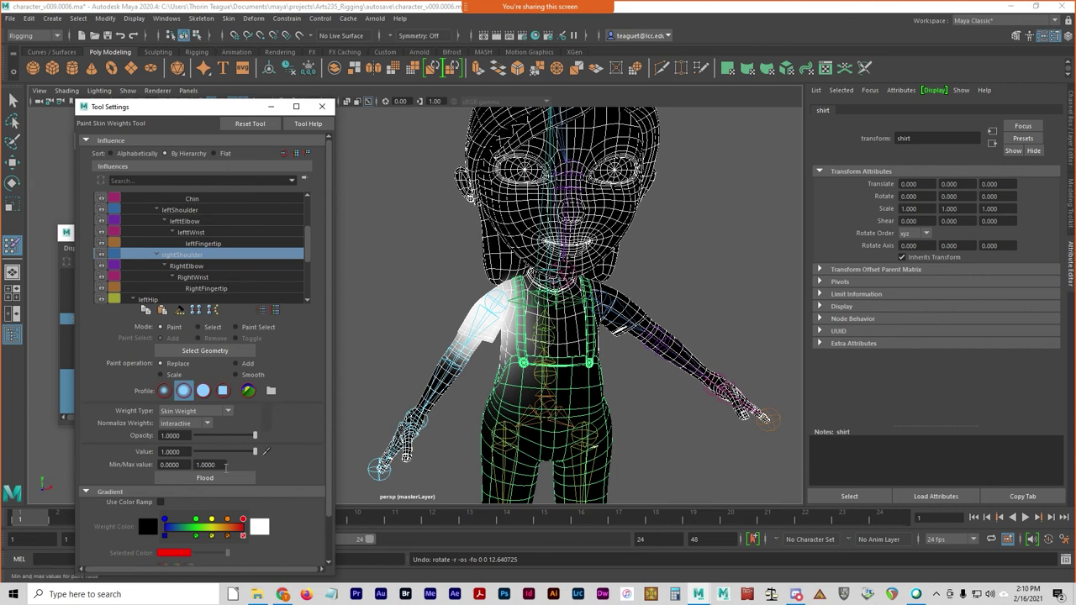
{"action": "left_click_drag", "start_coordinate": [255, 452], "coordinate": [196, 452]}
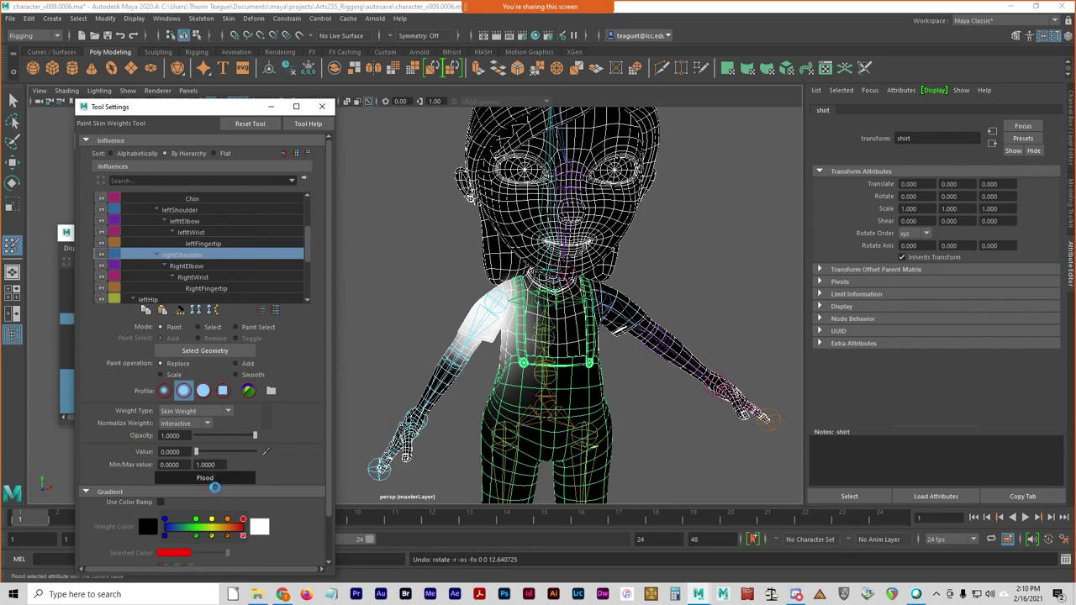
{"action": "left_click", "coordinate": [207, 478]}
With the value at 1 and an adjusted brush radius, paint rightShoulder weight over the right shirt sleeve, front and back
{"action": "left_click_drag", "start_coordinate": [196, 452], "coordinate": [254, 452]}
{"action": "mouse_move", "coordinate": [504, 337]}
{"action": "right_mouse_down", "text": "alt"}
{"action": "mouse_move", "coordinate": [504, 360]}
{"action": "mouse_move", "coordinate": [522, 365]}
{"action": "right_mouse_up", "text": "alt"}
{"action": "middle_click_drag", "start_coordinate": [522, 365], "coordinate": [507, 358], "text": "alt"}
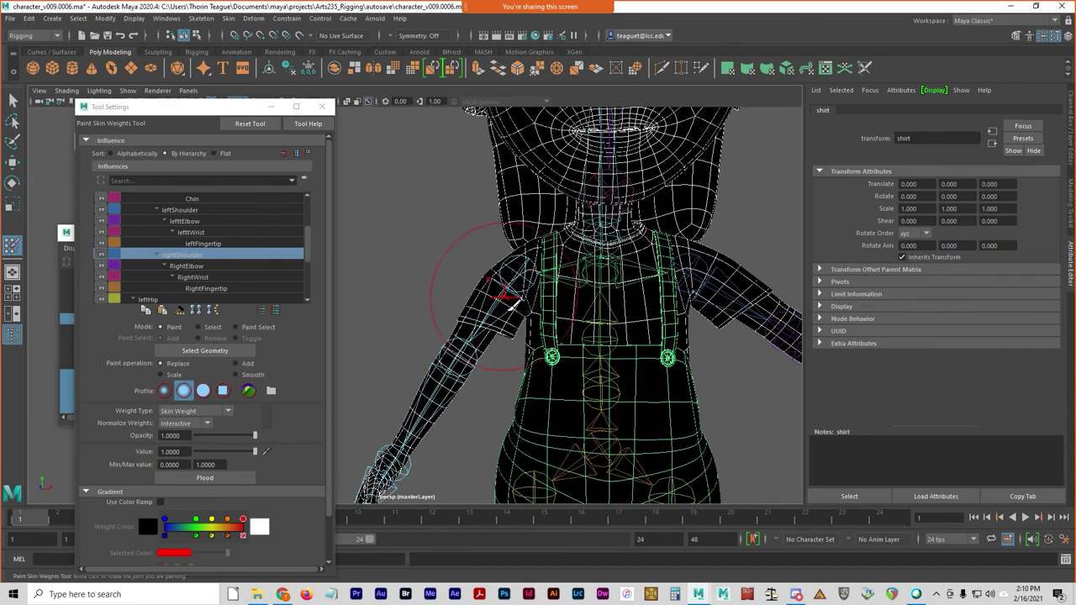
{"action": "key", "text": "b"}
{"action": "mouse_move", "coordinate": [511, 292]}
{"action": "left_mouse_down"}
{"action": "mouse_move", "coordinate": [494, 294]}
{"action": "mouse_move", "coordinate": [499, 305]}
{"action": "mouse_move", "coordinate": [589, 307]}
{"action": "mouse_move", "coordinate": [529, 288]}
{"action": "mouse_move", "coordinate": [555, 293]}
{"action": "mouse_move", "coordinate": [538, 282]}
{"action": "mouse_move", "coordinate": [541, 262]}
{"action": "mouse_move", "coordinate": [543, 312]}
{"action": "mouse_move", "coordinate": [519, 310]}
{"action": "mouse_move", "coordinate": [637, 329]}
{"action": "mouse_move", "coordinate": [671, 312]}
{"action": "mouse_move", "coordinate": [639, 311]}
{"action": "left_mouse_up"}
{"action": "right_click_drag", "start_coordinate": [427, 296], "coordinate": [565, 278], "text": "alt"}
{"action": "middle_click_drag", "start_coordinate": [566, 278], "coordinate": [568, 282], "text": "alt"}
{"action": "mouse_move", "coordinate": [464, 329]}
{"action": "right_mouse_down", "text": "alt"}
{"action": "mouse_move", "coordinate": [514, 310]}
{"action": "mouse_move", "coordinate": [576, 313]}
{"action": "right_mouse_up", "text": "alt"}
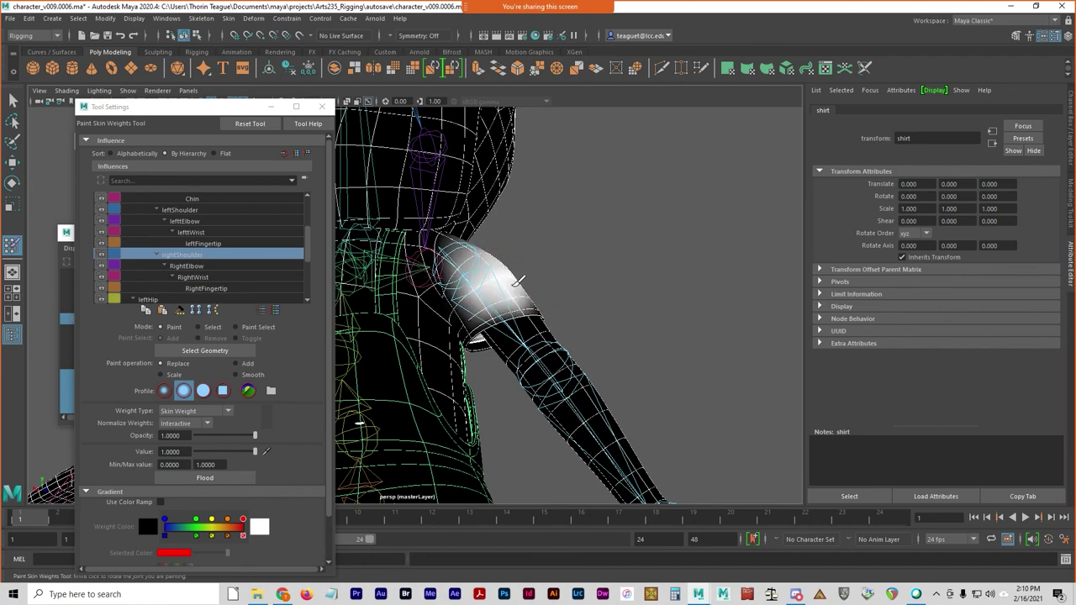
{"action": "mouse_move", "coordinate": [518, 282]}
{"action": "left_mouse_down", "text": "alt"}
{"action": "mouse_move", "coordinate": [483, 290]}
{"action": "mouse_move", "coordinate": [560, 294]}
{"action": "mouse_move", "coordinate": [433, 353]}
{"action": "mouse_move", "coordinate": [575, 278]}
{"action": "mouse_move", "coordinate": [530, 290]}
{"action": "left_mouse_up", "text": "alt"}
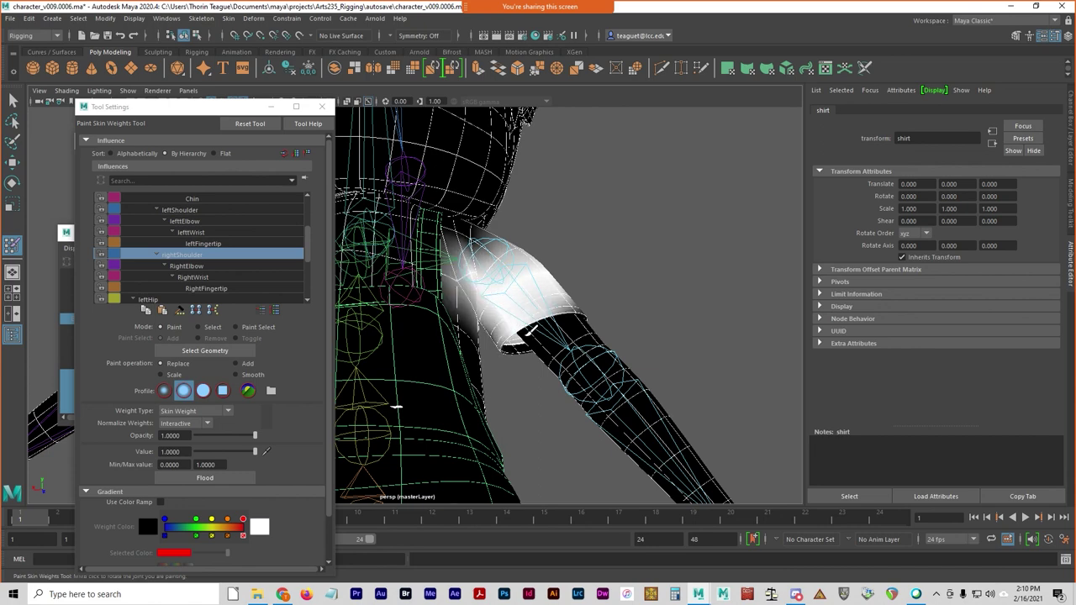
{"action": "left_click_drag", "start_coordinate": [516, 329], "coordinate": [579, 328], "text": "alt"}
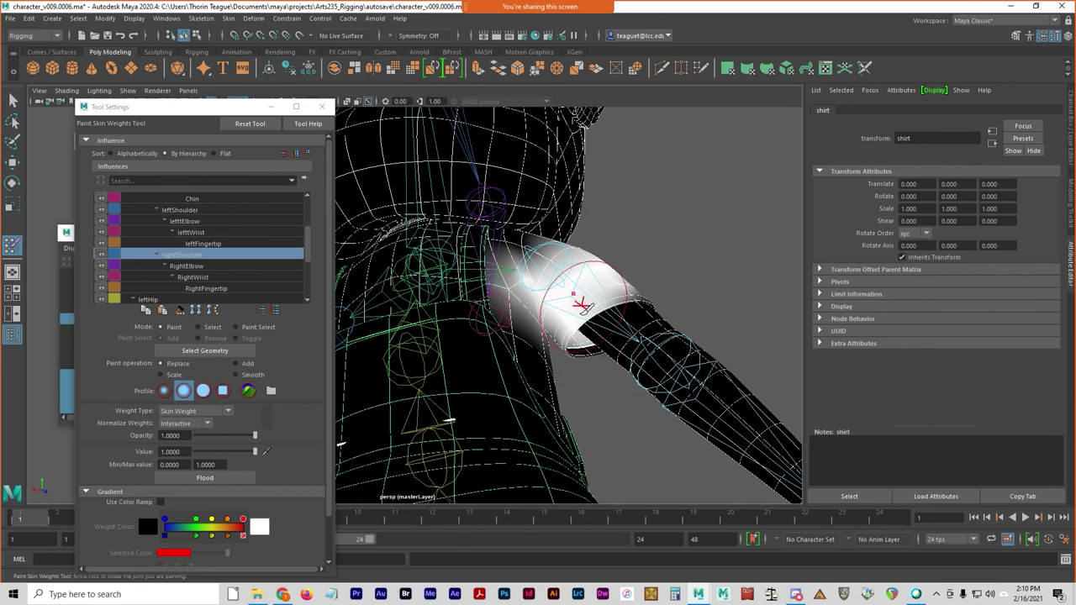
Paint full rightShoulder weight around the underside and opening of the right sleeve
{"action": "mouse_move", "coordinate": [576, 284]}
{"action": "left_mouse_down", "text": "alt"}
{"action": "mouse_move", "coordinate": [593, 370]}
{"action": "mouse_move", "coordinate": [639, 274]}
{"action": "mouse_move", "coordinate": [518, 361]}
{"action": "mouse_move", "coordinate": [546, 320]}
{"action": "mouse_move", "coordinate": [493, 372]}
{"action": "mouse_move", "coordinate": [425, 408]}
{"action": "mouse_move", "coordinate": [420, 332]}
{"action": "mouse_move", "coordinate": [432, 340]}
{"action": "mouse_move", "coordinate": [446, 323]}
{"action": "mouse_move", "coordinate": [473, 355]}
{"action": "mouse_move", "coordinate": [376, 383]}
{"action": "mouse_move", "coordinate": [405, 417]}
{"action": "left_mouse_up", "text": "alt"}
{"action": "middle_click_drag", "start_coordinate": [439, 420], "coordinate": [506, 270], "text": "alt"}
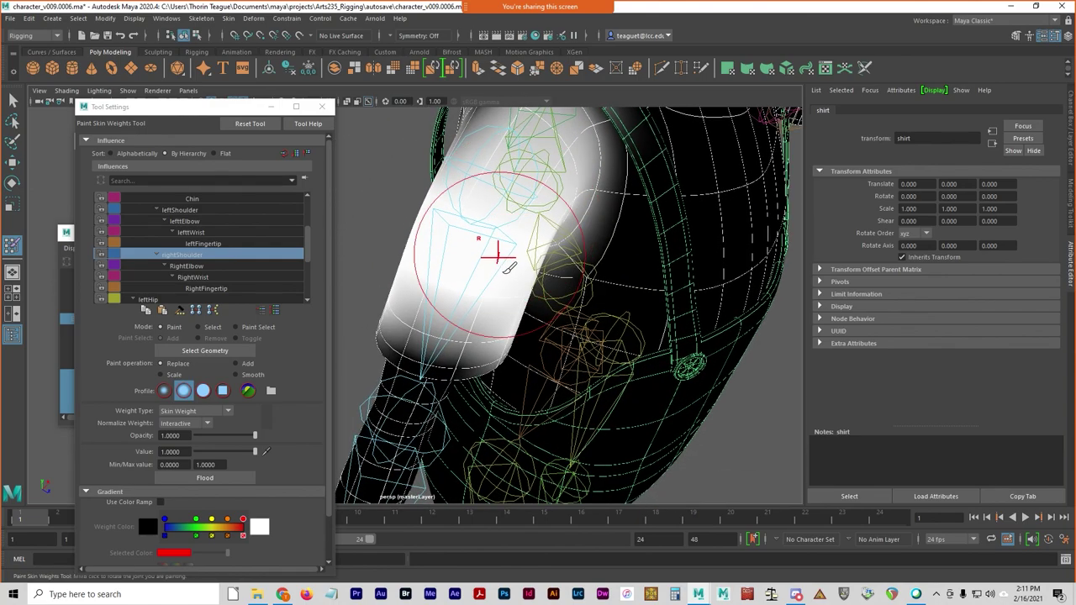
{"action": "left_click_drag", "start_coordinate": [498, 252], "coordinate": [493, 211], "text": "alt"}
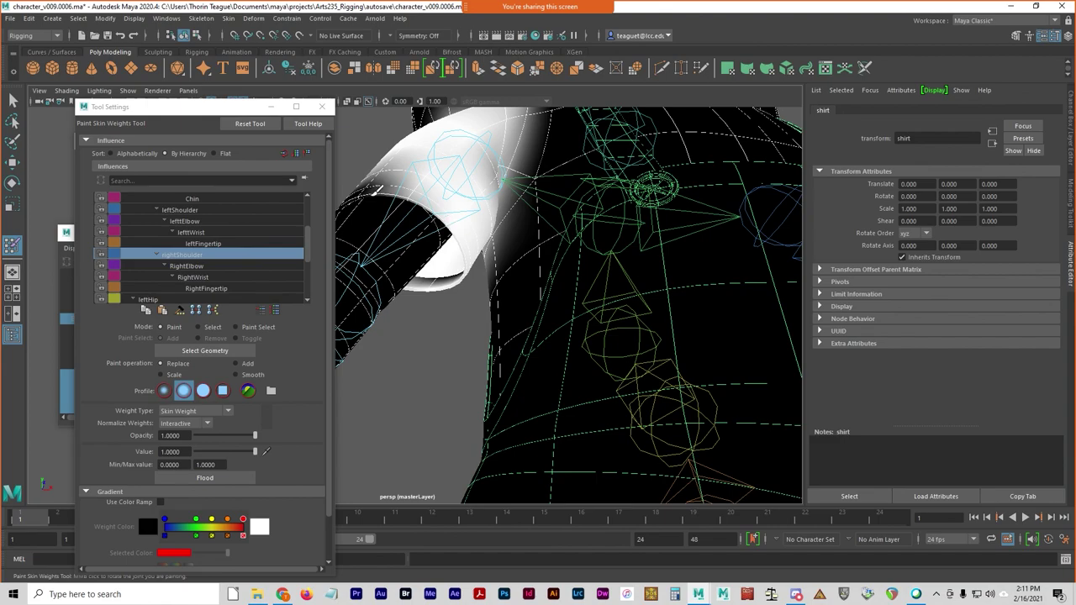
{"action": "mouse_move", "coordinate": [425, 217]}
{"action": "left_mouse_down", "text": "alt"}
{"action": "mouse_move", "coordinate": [540, 239]}
{"action": "mouse_move", "coordinate": [434, 209]}
{"action": "mouse_move", "coordinate": [461, 280]}
{"action": "left_mouse_up", "text": "alt"}
{"action": "mouse_move", "coordinate": [468, 210]}
{"action": "left_mouse_down", "text": "alt"}
{"action": "mouse_move", "coordinate": [493, 238]}
{"action": "mouse_move", "coordinate": [446, 225]}
{"action": "mouse_move", "coordinate": [532, 231]}
{"action": "mouse_move", "coordinate": [492, 212]}
{"action": "mouse_move", "coordinate": [480, 234]}
{"action": "mouse_move", "coordinate": [483, 351]}
{"action": "mouse_move", "coordinate": [509, 328]}
{"action": "left_mouse_up", "text": "alt"}
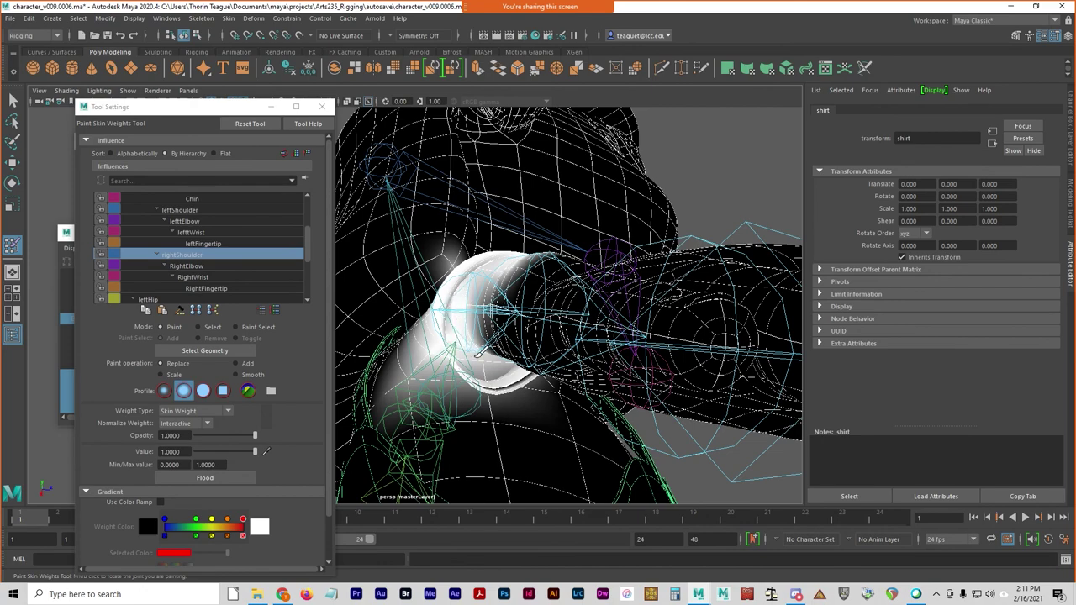
Extend the full rightShoulder weight onto the upper arm inside the sleeve, the armpit and the top of the shoulder
{"action": "mouse_move", "coordinate": [477, 322]}
{"action": "left_mouse_down", "text": "alt"}
{"action": "mouse_move", "coordinate": [493, 308]}
{"action": "mouse_move", "coordinate": [505, 325]}
{"action": "mouse_move", "coordinate": [493, 311]}
{"action": "left_mouse_up", "text": "alt"}
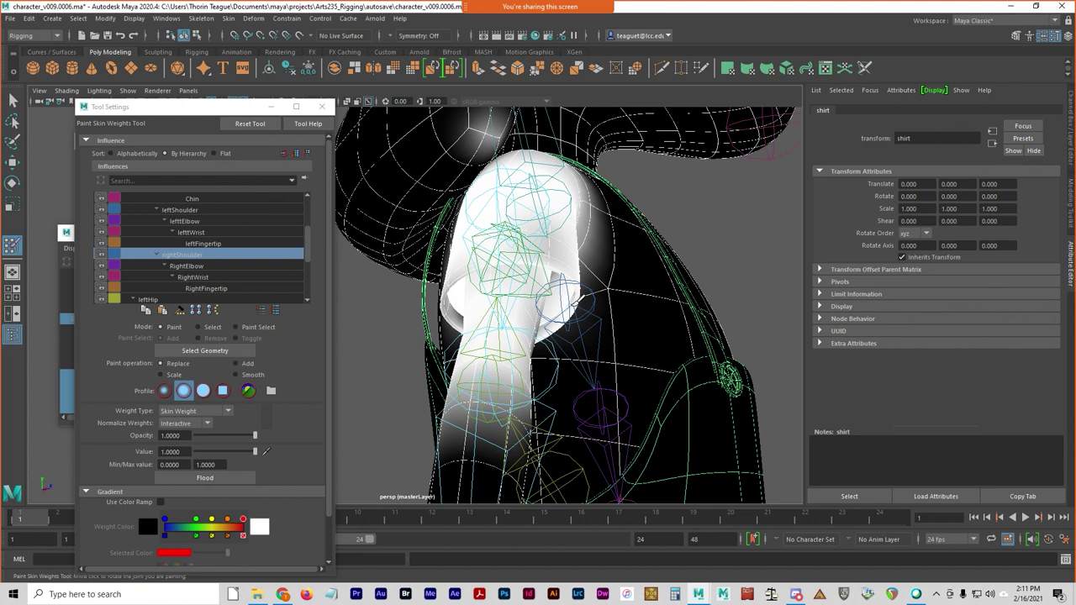
{"action": "left_click_drag", "start_coordinate": [568, 307], "coordinate": [523, 311], "text": "alt"}
{"action": "mouse_move", "coordinate": [462, 346]}
{"action": "left_mouse_down"}
{"action": "mouse_move", "coordinate": [443, 332]}
{"action": "mouse_move", "coordinate": [505, 295]}
{"action": "mouse_move", "coordinate": [480, 260]}
{"action": "mouse_move", "coordinate": [543, 257]}
{"action": "mouse_move", "coordinate": [486, 312]}
{"action": "mouse_move", "coordinate": [479, 368]}
{"action": "mouse_move", "coordinate": [490, 320]}
{"action": "mouse_move", "coordinate": [438, 286]}
{"action": "left_mouse_up"}
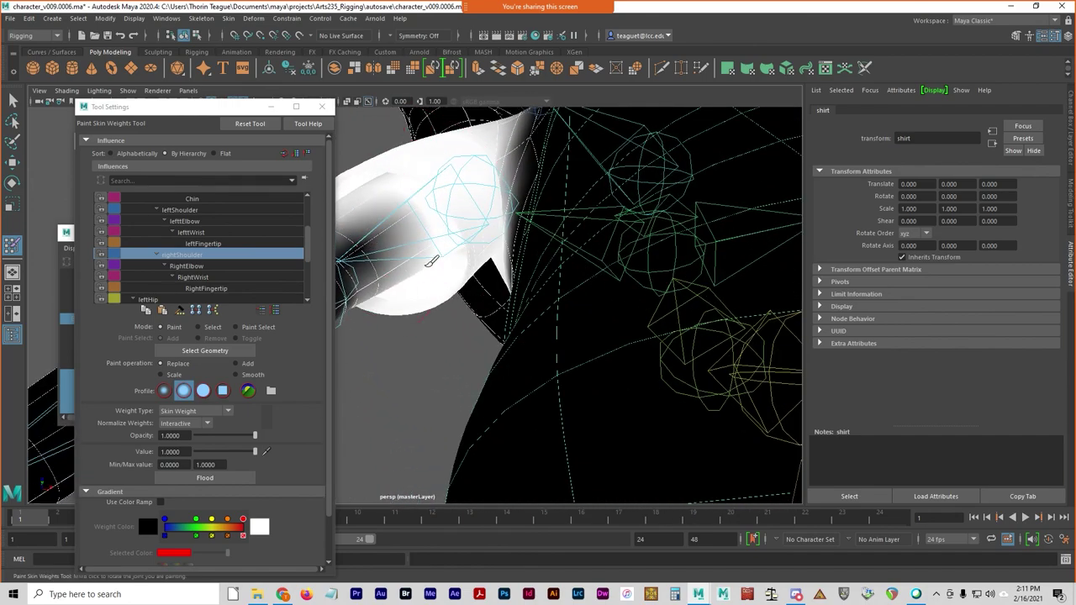
{"action": "left_click_drag", "start_coordinate": [436, 246], "coordinate": [486, 340], "text": "alt"}
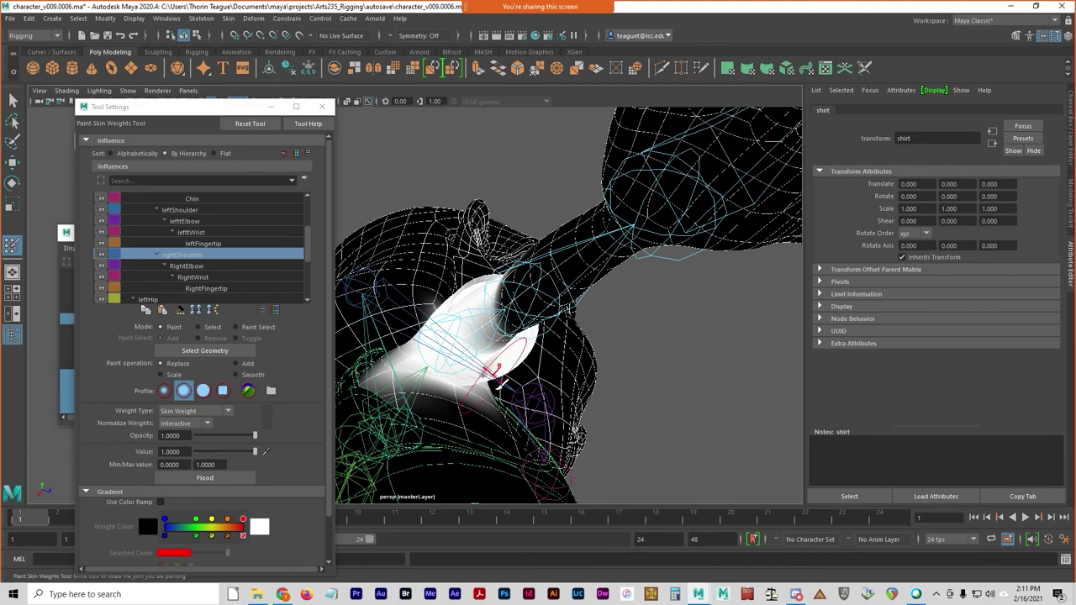
{"action": "mouse_move", "coordinate": [486, 381]}
{"action": "left_mouse_down", "text": "alt"}
{"action": "mouse_move", "coordinate": [457, 348]}
{"action": "mouse_move", "coordinate": [476, 325]}
{"action": "mouse_move", "coordinate": [479, 361]}
{"action": "left_mouse_up", "text": "alt"}
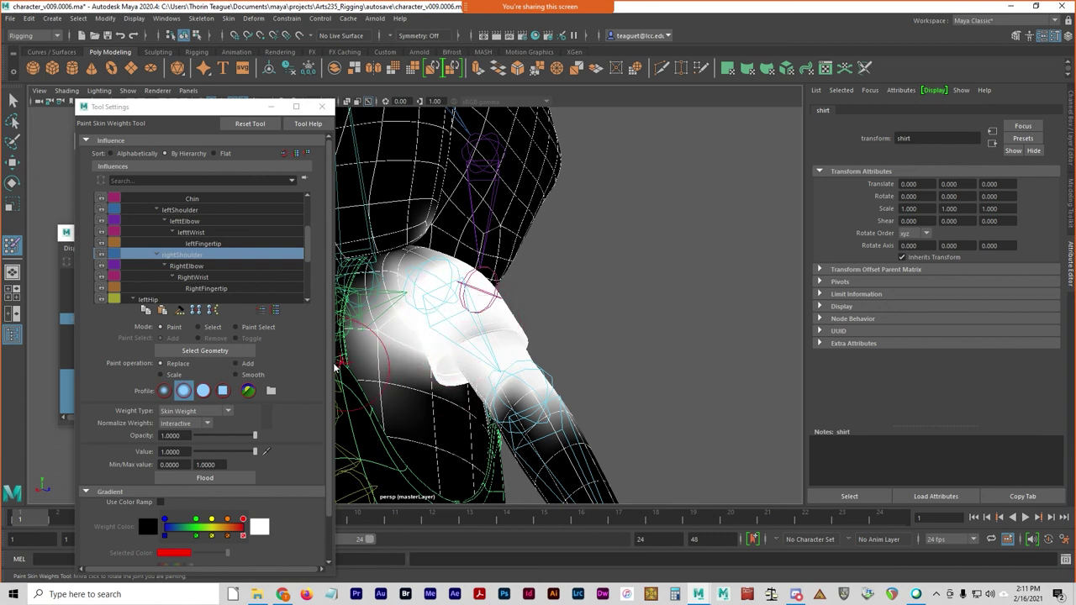
Set the paint value to 0 and remove rightShoulder weight from the back and side of the torso
{"action": "left_click_drag", "start_coordinate": [235, 454], "coordinate": [196, 452]}
{"action": "left_click_drag", "start_coordinate": [395, 366], "coordinate": [462, 339], "text": "alt"}
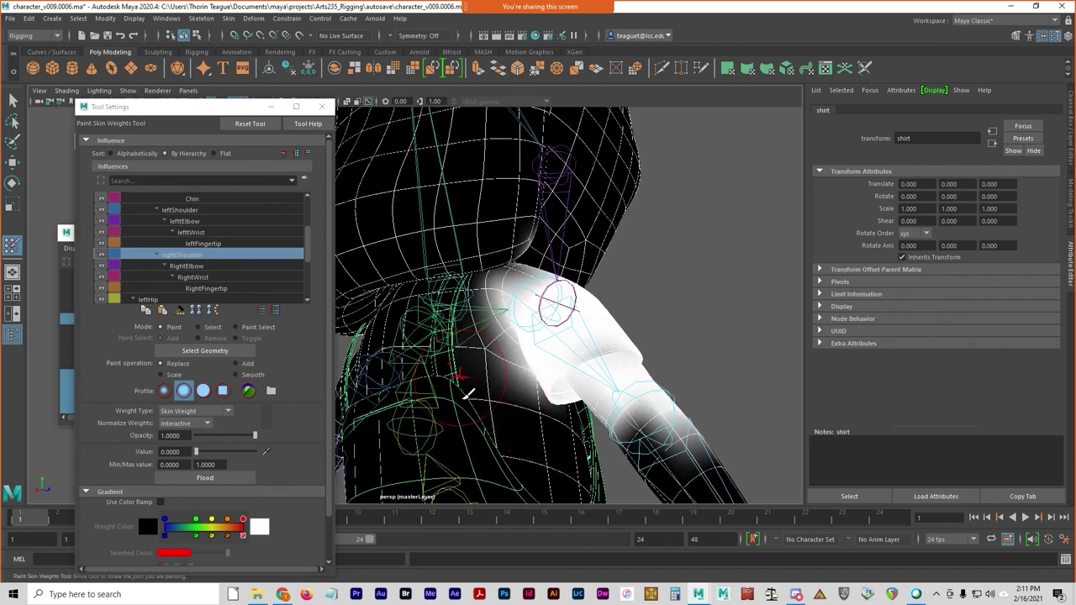
{"action": "mouse_move", "coordinate": [503, 392]}
{"action": "left_mouse_down", "text": "alt"}
{"action": "mouse_move", "coordinate": [490, 471]}
{"action": "mouse_move", "coordinate": [540, 467]}
{"action": "left_mouse_up", "text": "alt"}
{"action": "mouse_move", "coordinate": [644, 276]}
{"action": "left_mouse_down"}
{"action": "mouse_move", "coordinate": [637, 180]}
{"action": "mouse_move", "coordinate": [644, 206]}
{"action": "mouse_move", "coordinate": [584, 311]}
{"action": "mouse_move", "coordinate": [552, 328]}
{"action": "mouse_move", "coordinate": [561, 353]}
{"action": "left_mouse_up"}
{"action": "middle_click_drag", "start_coordinate": [575, 465], "coordinate": [620, 332], "text": "alt"}
{"action": "left_click_drag", "start_coordinate": [622, 337], "coordinate": [611, 358], "text": "alt"}
Set the paint value to 1 and fill in the rightShoulder weight on the shoulder and sleeve
{"action": "left_click_drag", "start_coordinate": [197, 453], "coordinate": [280, 460]}
{"action": "mouse_move", "coordinate": [541, 222]}
{"action": "left_mouse_down"}
{"action": "mouse_move", "coordinate": [555, 199]}
{"action": "mouse_move", "coordinate": [537, 216]}
{"action": "left_mouse_up"}
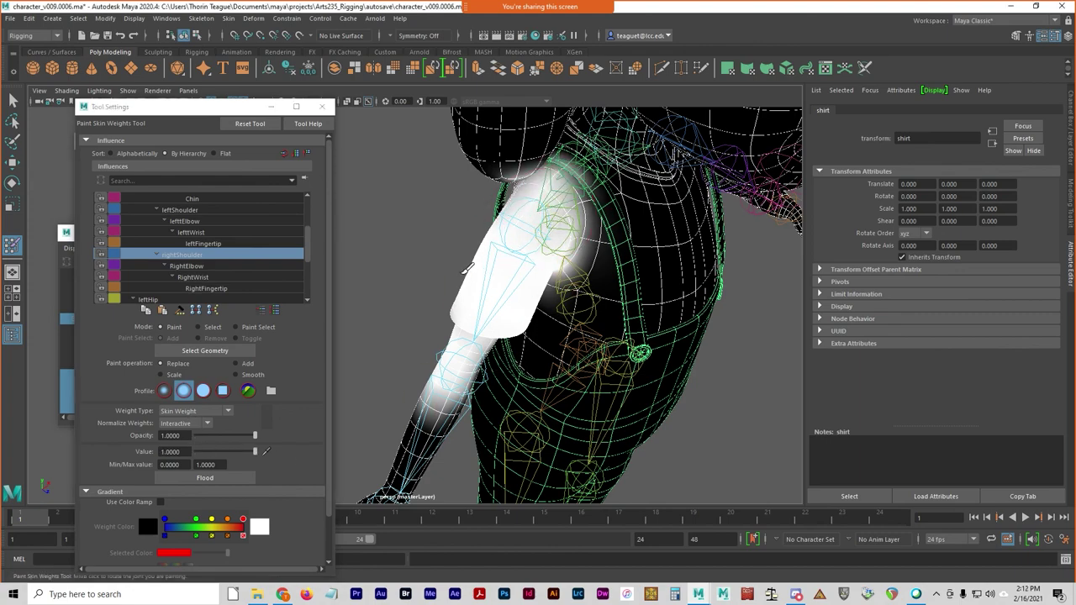
{"action": "left_click_drag", "start_coordinate": [473, 267], "coordinate": [526, 227], "text": "alt"}
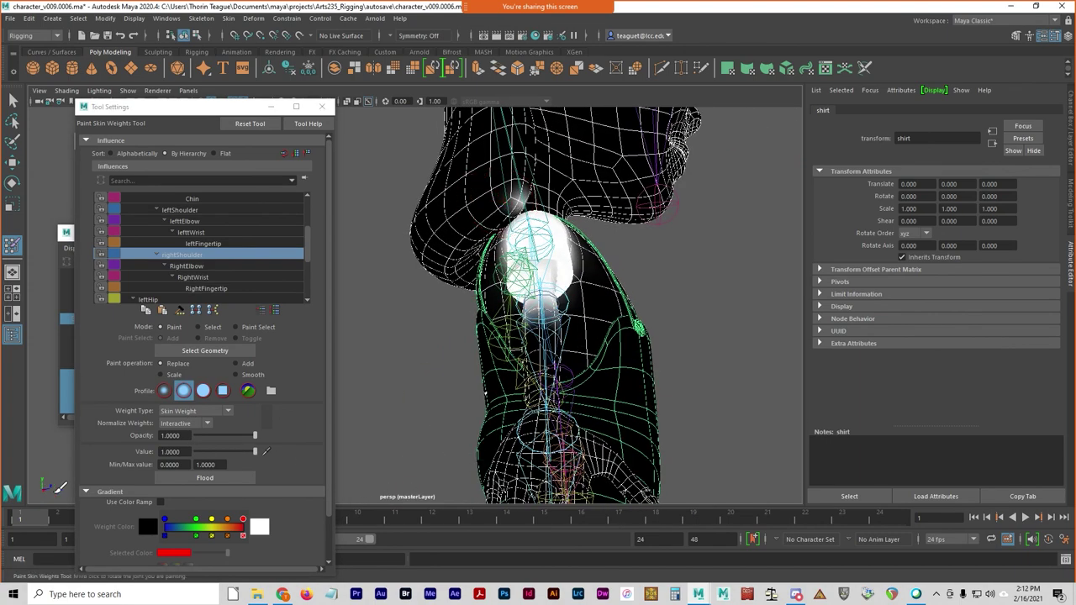
Set the paint value to 0 and remove RightElbow weight from the side, front and back of the torso
{"action": "left_click_drag", "start_coordinate": [256, 452], "coordinate": [186, 455]}
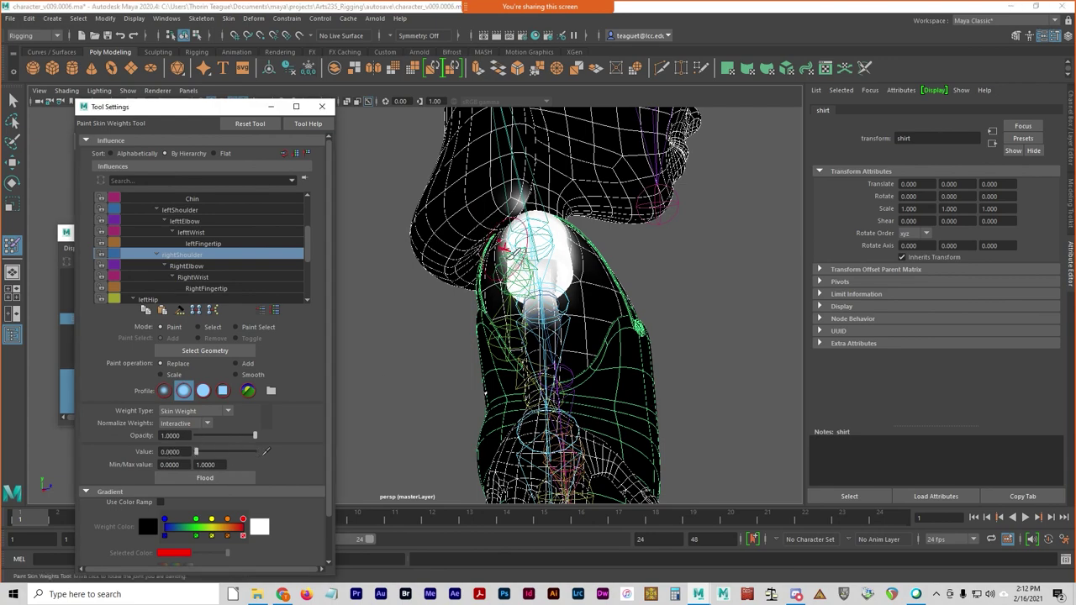
{"action": "left_click_drag", "start_coordinate": [485, 393], "coordinate": [414, 389], "text": "alt"}
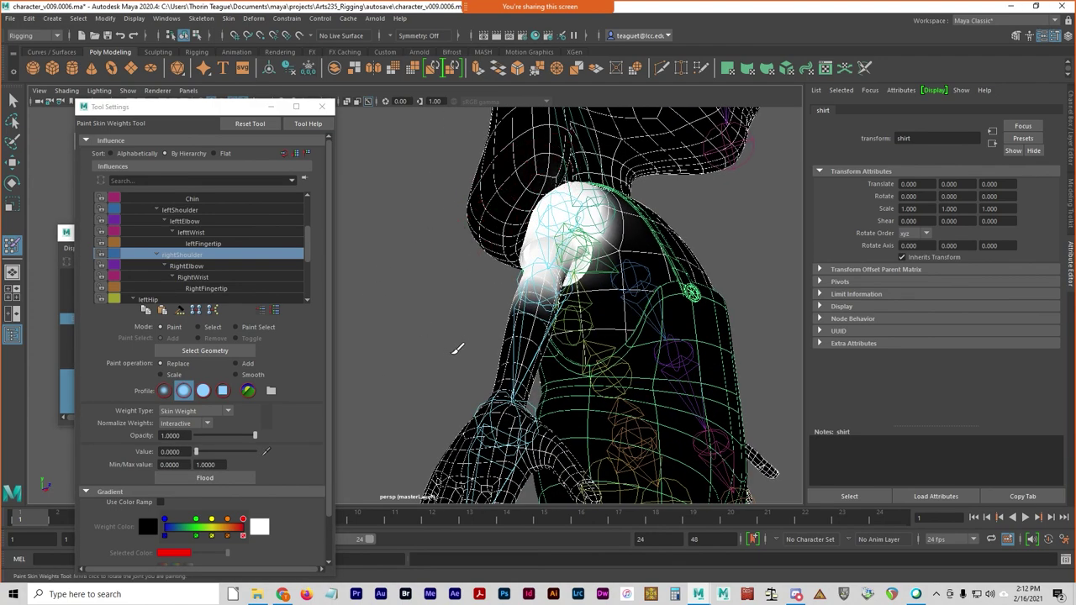
{"action": "left_click_drag", "start_coordinate": [462, 351], "coordinate": [517, 400], "text": "alt"}
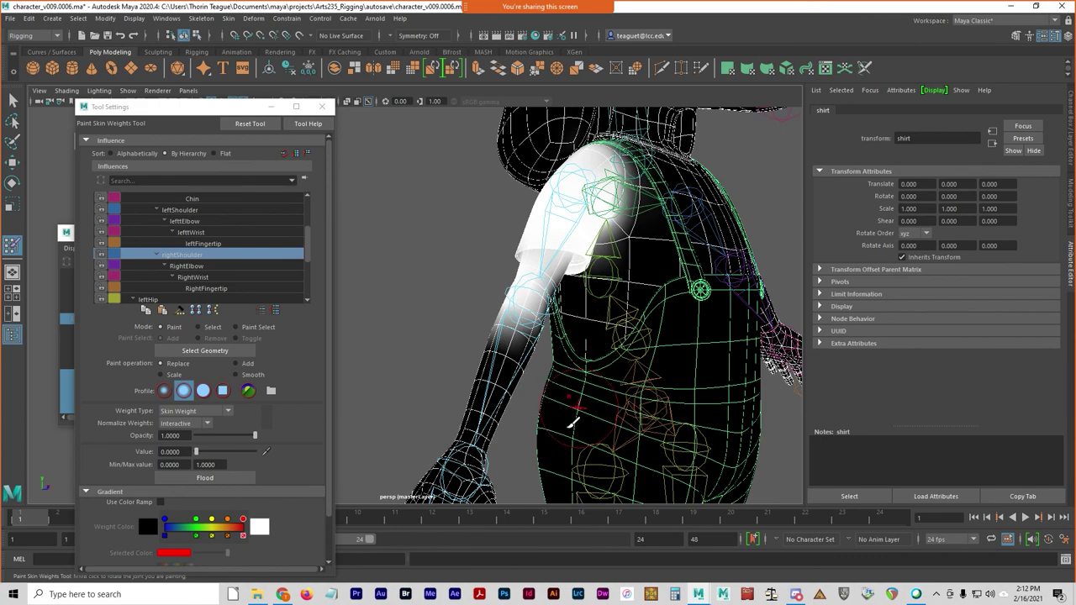
{"action": "left_click", "coordinate": [221, 267]}
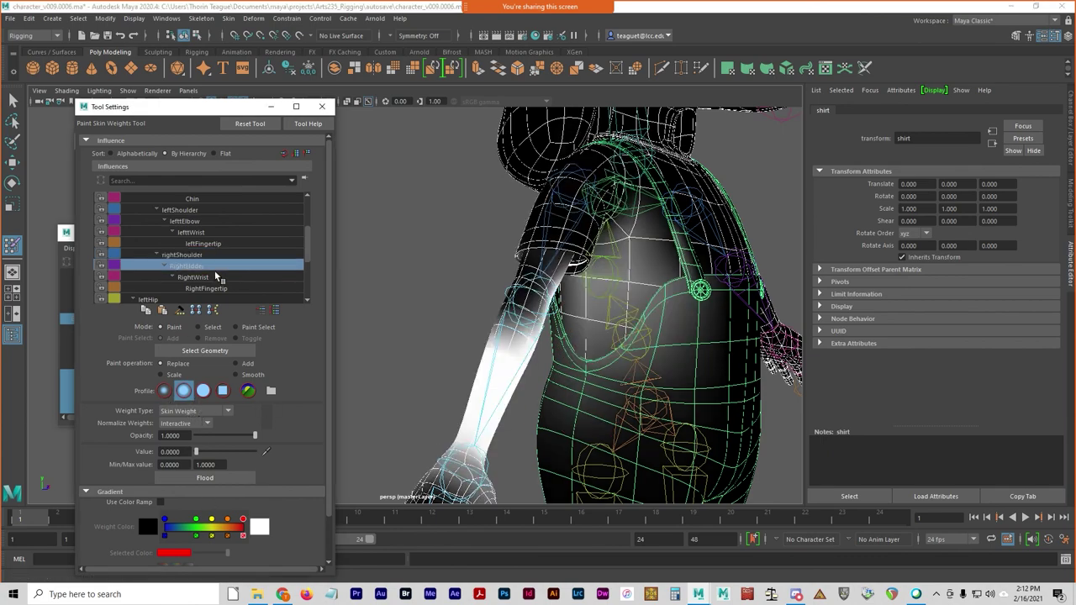
{"action": "left_click_drag", "start_coordinate": [541, 409], "coordinate": [615, 409], "text": "alt"}
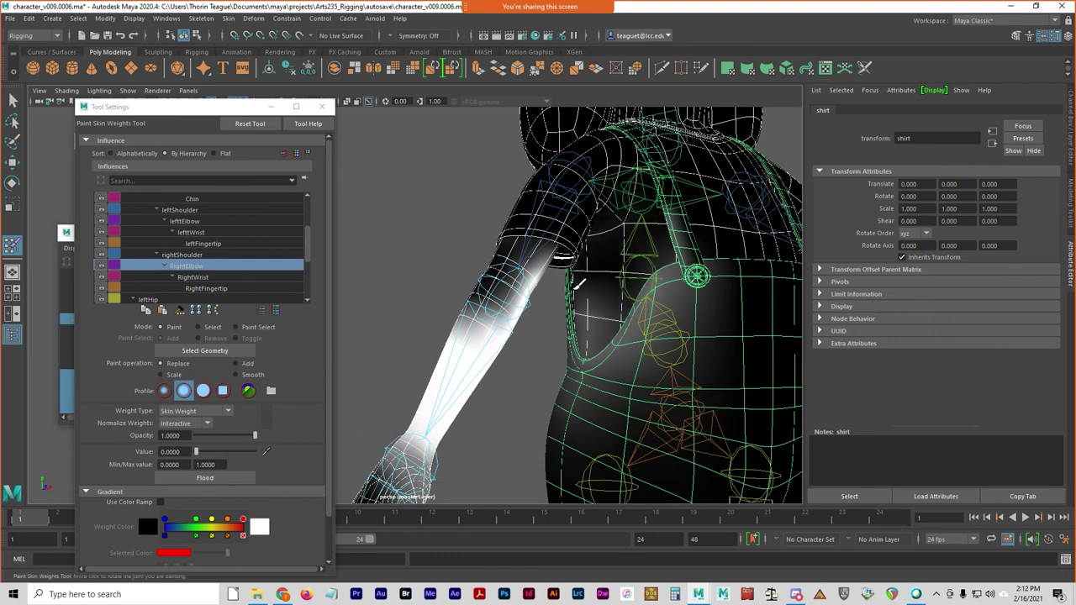
{"action": "mouse_move", "coordinate": [578, 279]}
{"action": "left_mouse_down"}
{"action": "mouse_move", "coordinate": [594, 324]}
{"action": "mouse_move", "coordinate": [621, 315]}
{"action": "mouse_move", "coordinate": [664, 393]}
{"action": "mouse_move", "coordinate": [680, 343]}
{"action": "left_mouse_up"}
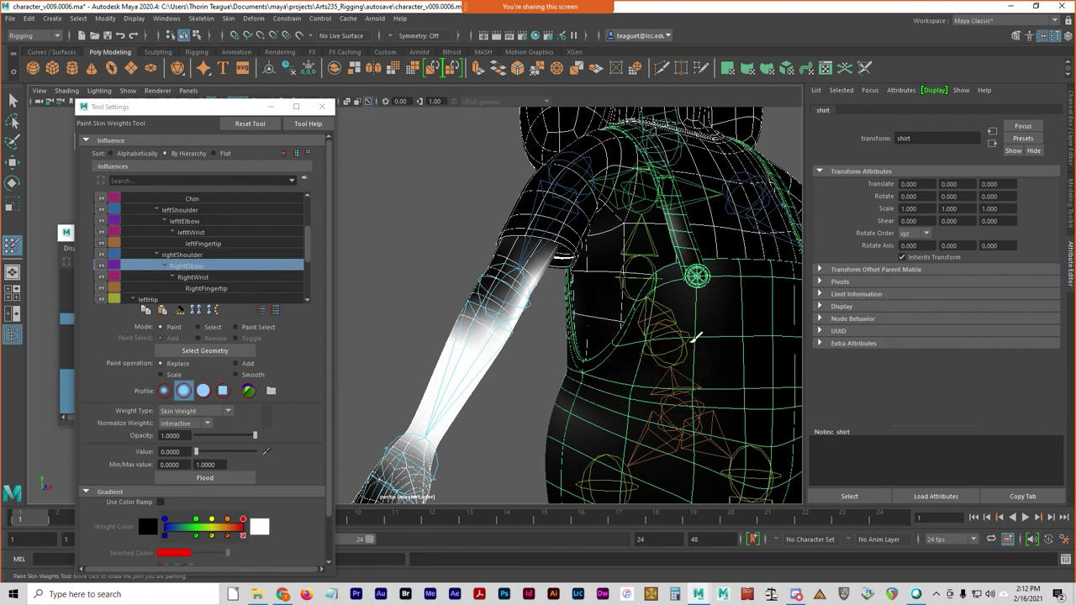
{"action": "left_click_drag", "start_coordinate": [691, 285], "coordinate": [690, 222]}
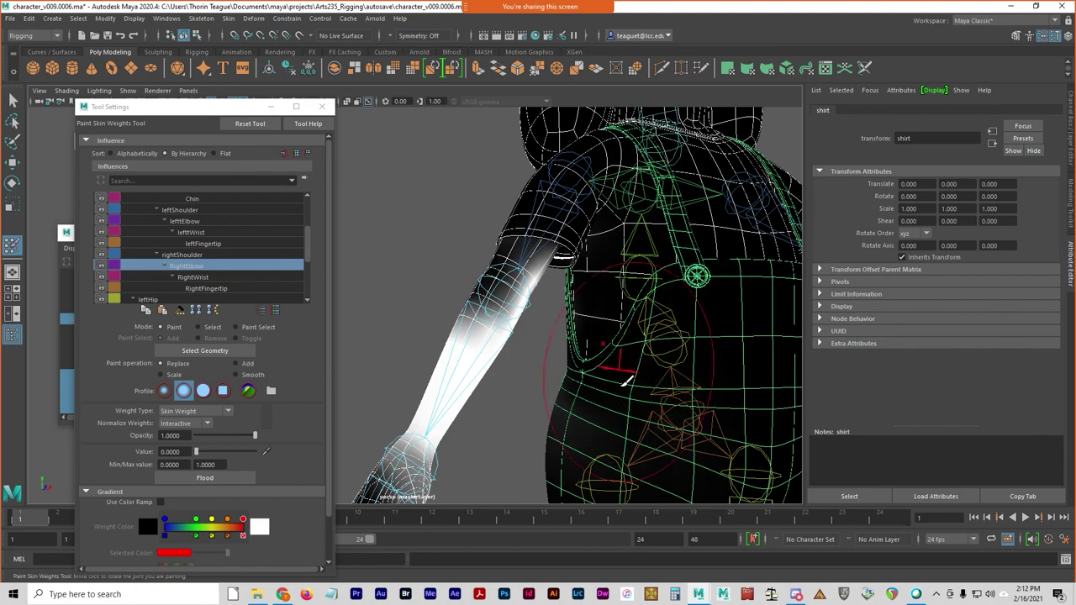
{"action": "mouse_move", "coordinate": [618, 370]}
{"action": "left_mouse_down", "text": "alt"}
{"action": "mouse_move", "coordinate": [469, 385]}
{"action": "mouse_move", "coordinate": [529, 420]}
{"action": "left_mouse_up", "text": "alt"}
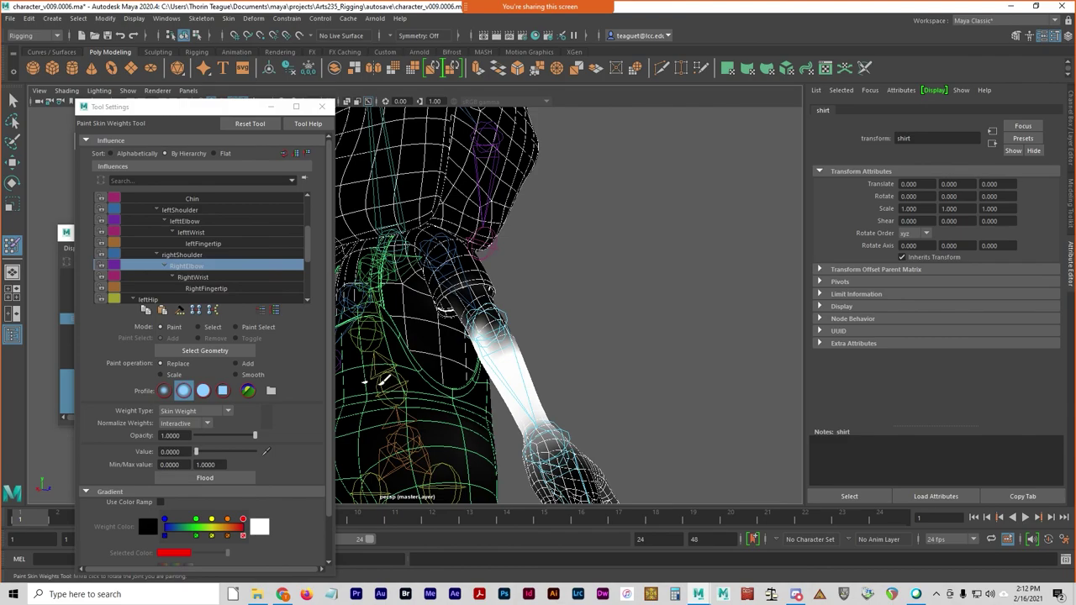
{"action": "left_click_drag", "start_coordinate": [387, 385], "coordinate": [481, 318], "text": "alt"}
{"action": "left_click_drag", "start_coordinate": [551, 340], "coordinate": [507, 347], "text": "alt"}
Examine the RightWrist and RightFingertip influences around the right hand, torso and hips for stray weight
{"action": "left_click", "coordinate": [210, 278]}
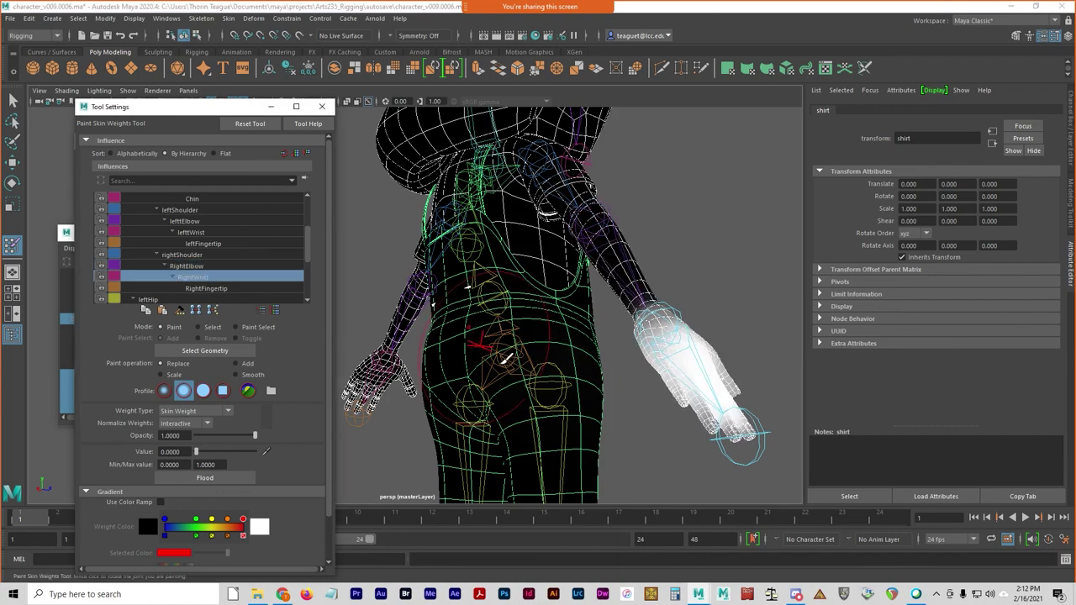
{"action": "mouse_move", "coordinate": [549, 388]}
{"action": "left_mouse_down", "text": "alt"}
{"action": "mouse_move", "coordinate": [572, 384]}
{"action": "mouse_move", "coordinate": [489, 407]}
{"action": "left_mouse_up", "text": "alt"}
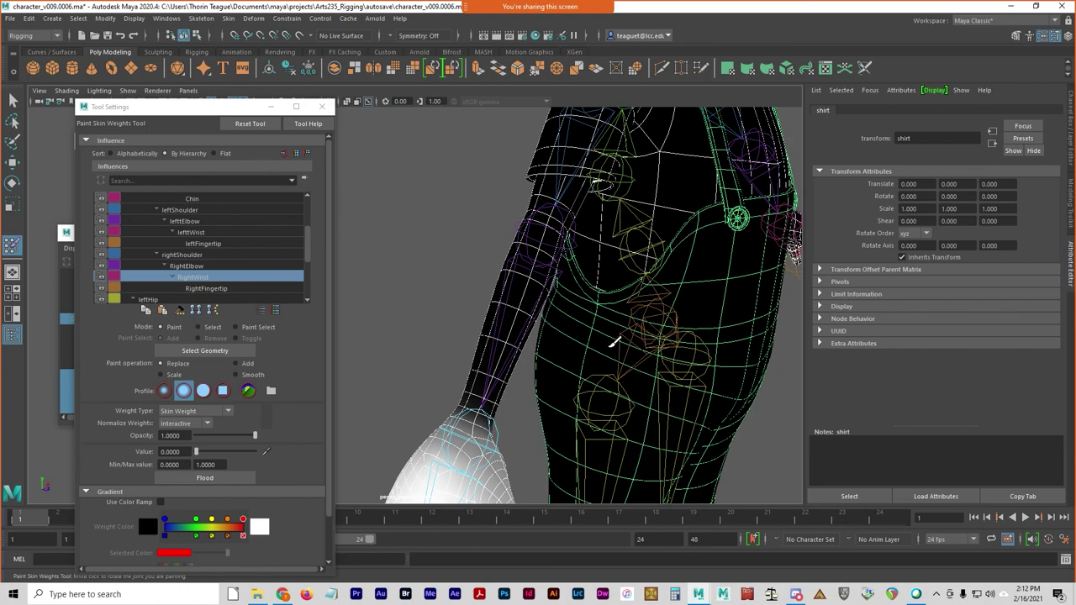
{"action": "left_click_drag", "start_coordinate": [559, 382], "coordinate": [530, 370], "text": "alt"}
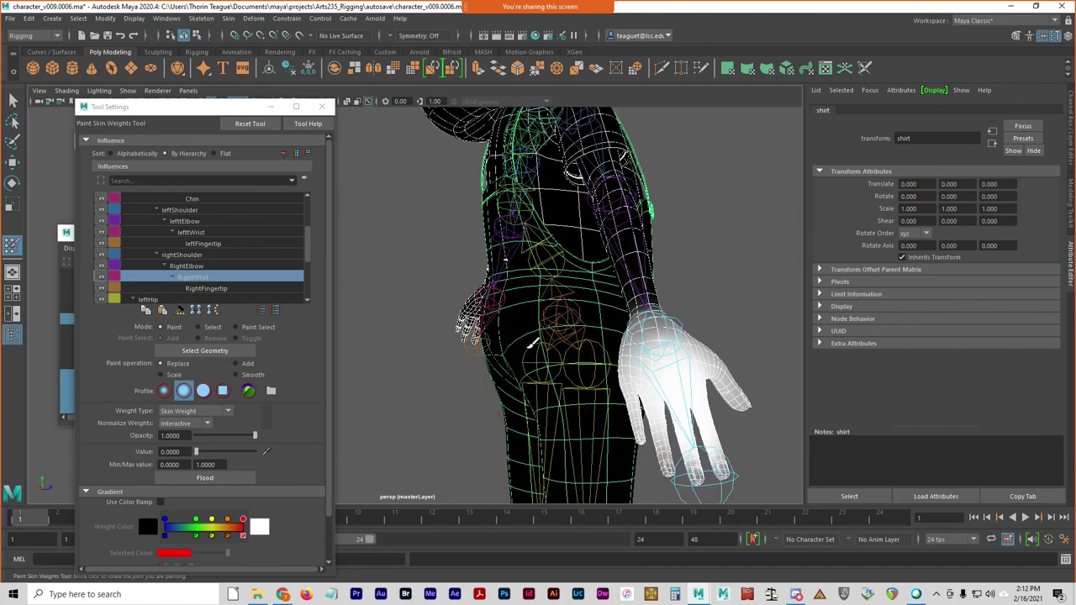
{"action": "left_click", "coordinate": [207, 288]}
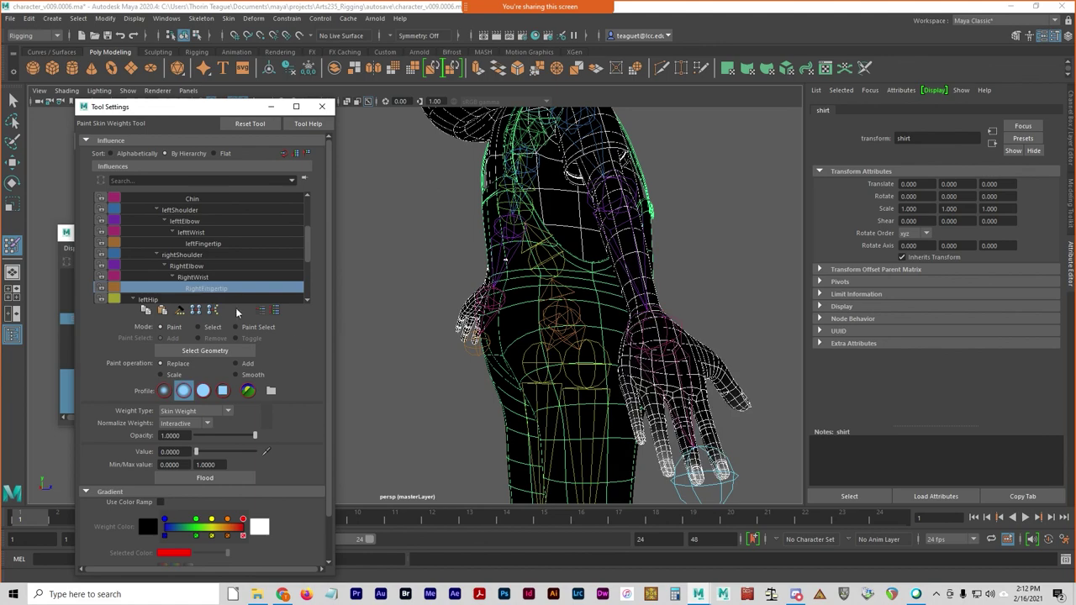
{"action": "mouse_move", "coordinate": [603, 395]}
{"action": "left_mouse_down", "text": "alt"}
{"action": "mouse_move", "coordinate": [516, 337]}
{"action": "mouse_move", "coordinate": [461, 378]}
{"action": "mouse_move", "coordinate": [475, 332]}
{"action": "mouse_move", "coordinate": [450, 296]}
{"action": "left_mouse_up", "text": "alt"}
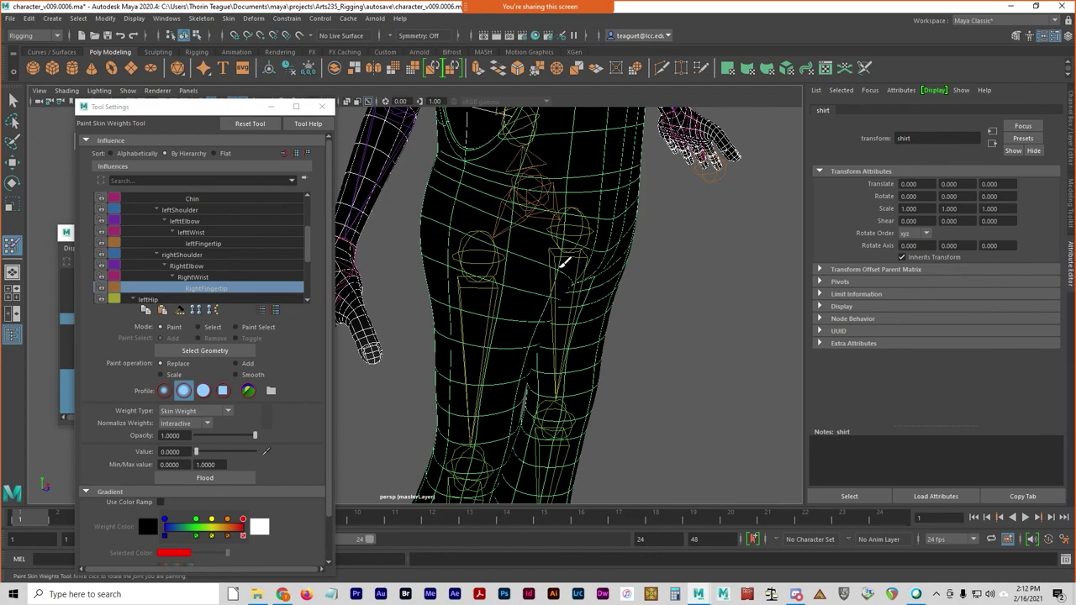
{"action": "mouse_move", "coordinate": [480, 180]}
{"action": "left_mouse_down", "text": "alt"}
{"action": "mouse_move", "coordinate": [480, 396]}
{"action": "mouse_move", "coordinate": [461, 391]}
{"action": "mouse_move", "coordinate": [563, 302]}
{"action": "mouse_move", "coordinate": [551, 307]}
{"action": "left_mouse_up", "text": "alt"}
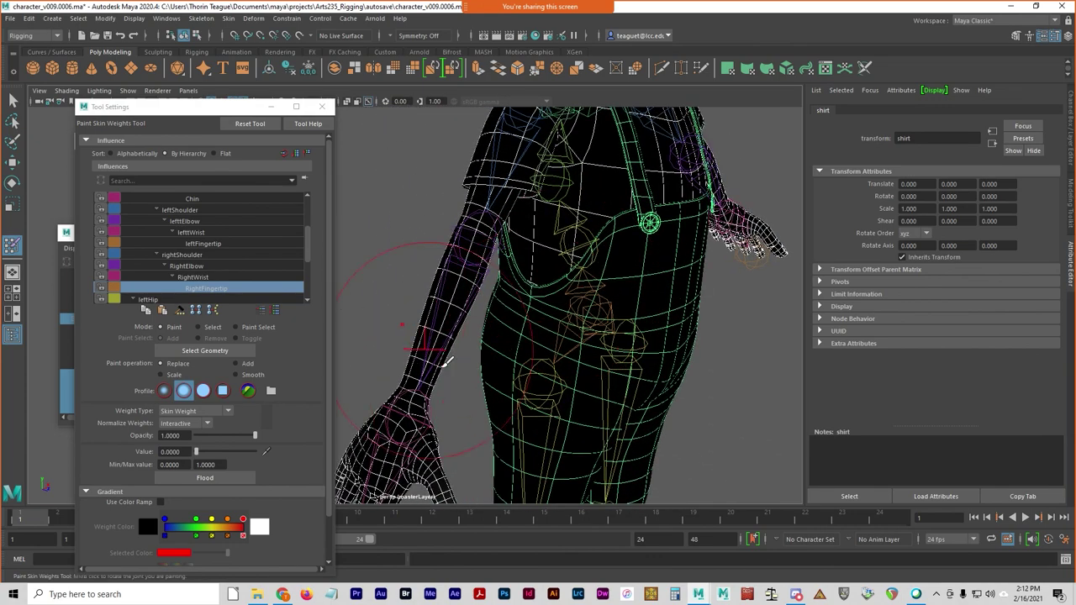
Leave weight painting, select the RightElbow joint for rotation and examine the right arm and sleeve
{"action": "left_click", "coordinate": [12, 99]}
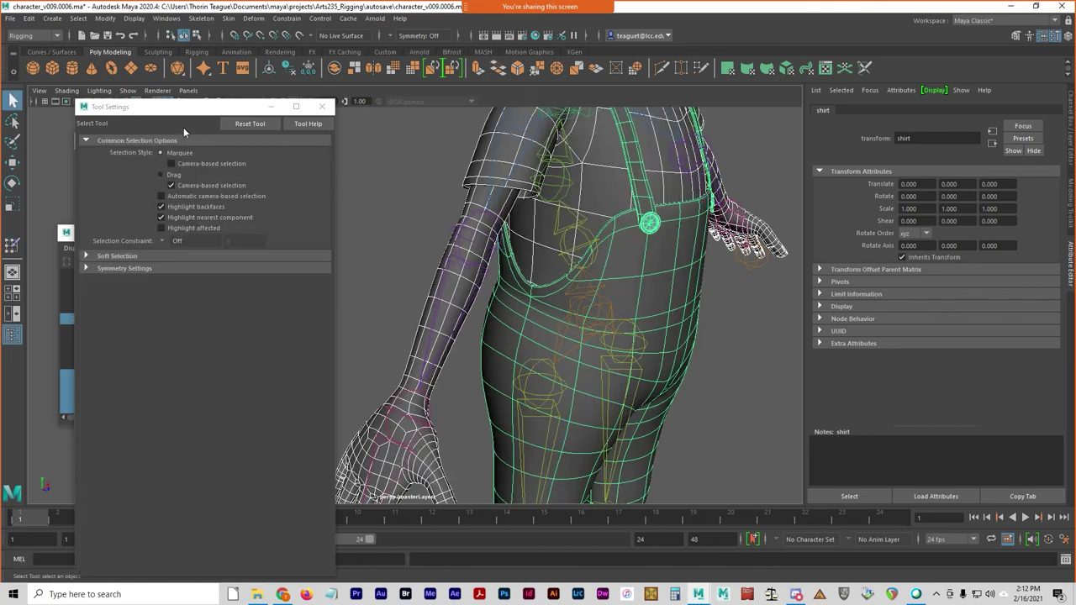
{"action": "left_click", "coordinate": [419, 186]}
{"action": "left_click", "coordinate": [500, 266]}
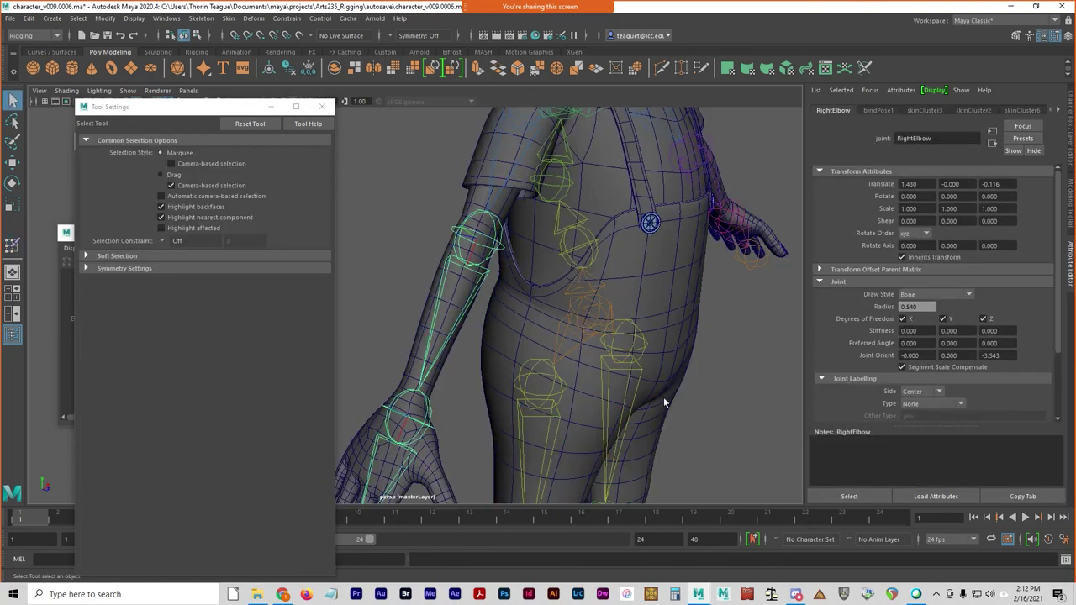
{"action": "left_click_drag", "start_coordinate": [667, 406], "coordinate": [492, 347], "text": "alt"}
{"action": "key", "text": "e"}
{"action": "mouse_move", "coordinate": [463, 134]}
{"action": "left_mouse_down"}
{"action": "mouse_move", "coordinate": [447, 136]}
{"action": "mouse_move", "coordinate": [486, 137]}
{"action": "mouse_move", "coordinate": [476, 133]}
{"action": "left_mouse_up"}
{"action": "left_click_drag", "start_coordinate": [510, 323], "coordinate": [643, 348], "text": "alt"}
{"action": "right_click_drag", "start_coordinate": [463, 337], "coordinate": [588, 337], "text": "alt"}
{"action": "mouse_move", "coordinate": [588, 340]}
{"action": "left_mouse_down", "text": "alt"}
{"action": "mouse_move", "coordinate": [639, 351]}
{"action": "mouse_move", "coordinate": [584, 336]}
{"action": "left_mouse_up", "text": "alt"}
{"action": "left_click_drag", "start_coordinate": [567, 232], "coordinate": [607, 321], "text": "alt"}
{"action": "middle_click_drag", "start_coordinate": [606, 323], "coordinate": [591, 393], "text": "alt"}
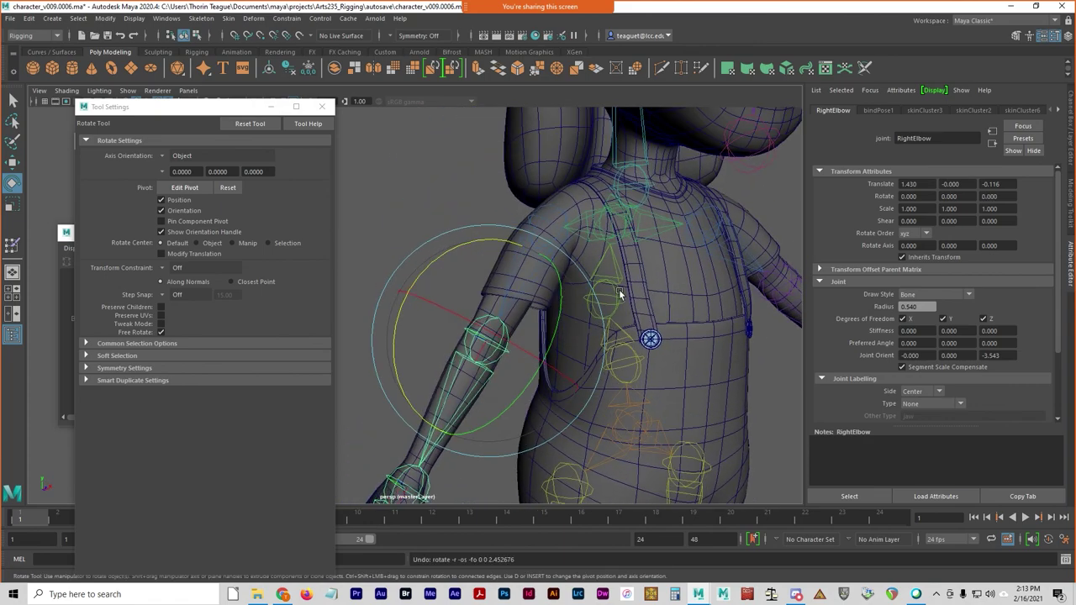
Test-rotate the rightShoulder joint to check the sleeve deformation, undo each rotation and clear the selection
{"action": "left_click", "coordinate": [564, 229]}
{"action": "right_click_drag", "start_coordinate": [742, 376], "coordinate": [489, 355], "text": "alt"}
{"action": "left_click_drag", "start_coordinate": [415, 316], "coordinate": [355, 139]}
{"action": "key", "text": "ctrl+z"}
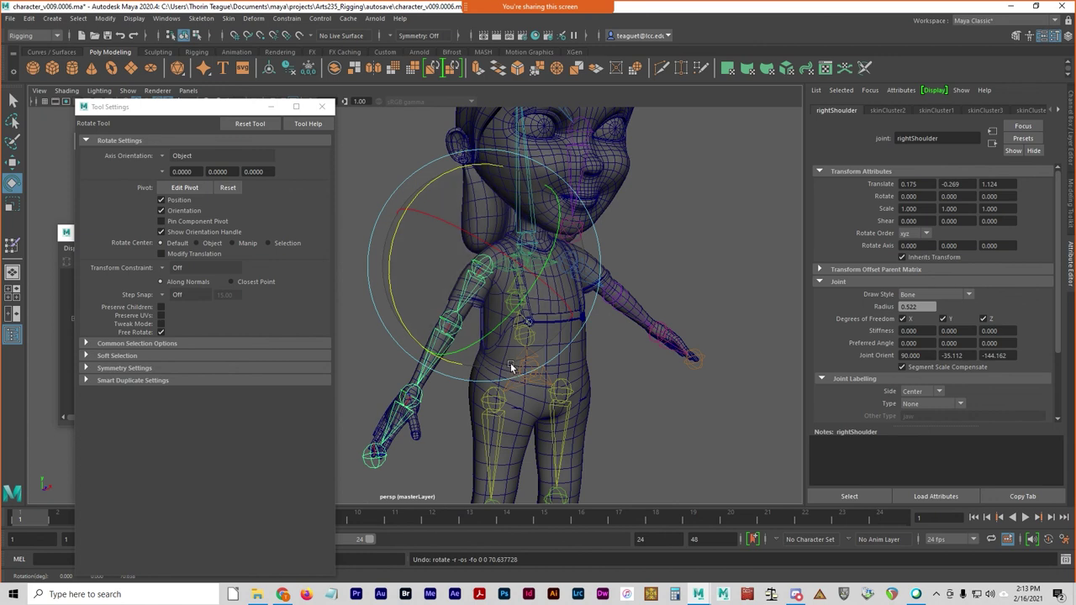
{"action": "left_click_drag", "start_coordinate": [413, 334], "coordinate": [393, 274]}
{"action": "key", "text": "ctrl+z"}
{"action": "left_click", "coordinate": [370, 364]}
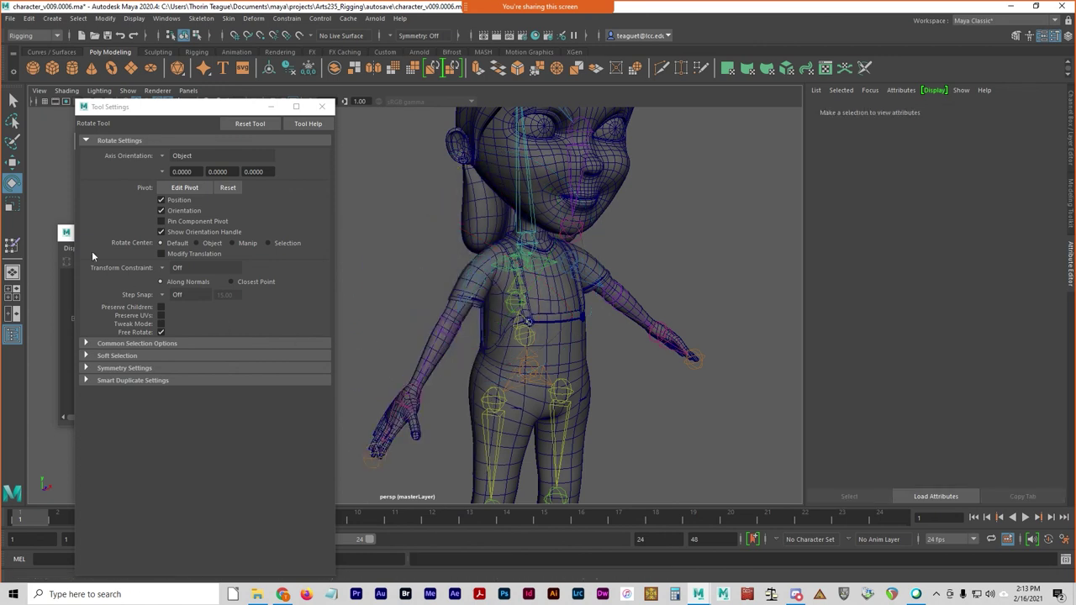
Select the shirt group and every object from tongue through earing in the Outliner, leaving out the root joint
{"action": "left_click_drag", "start_coordinate": [149, 108], "coordinate": [240, 116]}
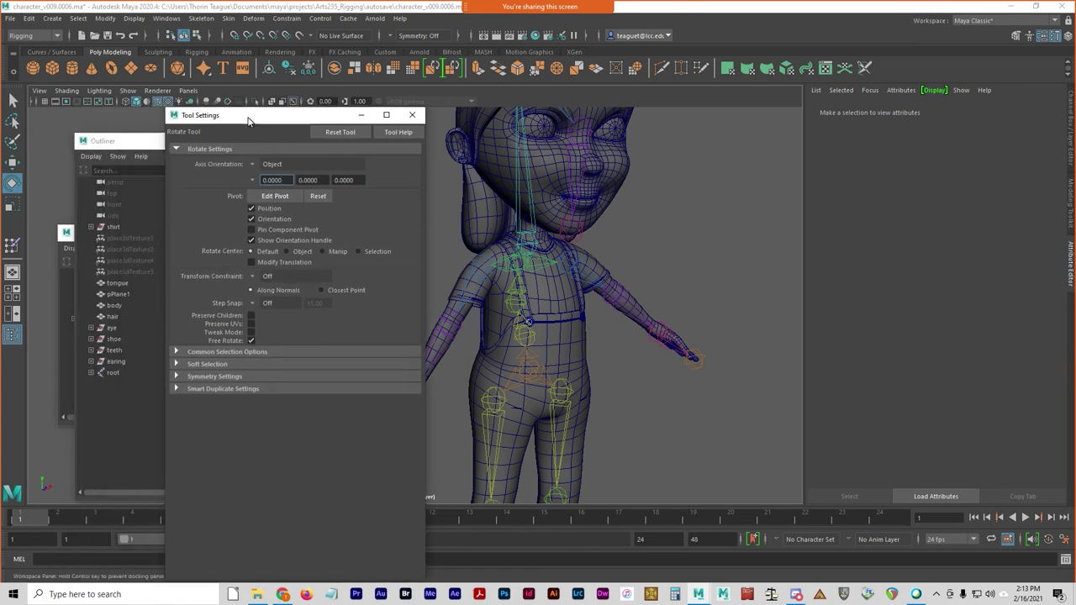
{"action": "left_click", "coordinate": [65, 241]}
{"action": "double_click", "coordinate": [67, 238]}
{"action": "double_click", "coordinate": [147, 11]}
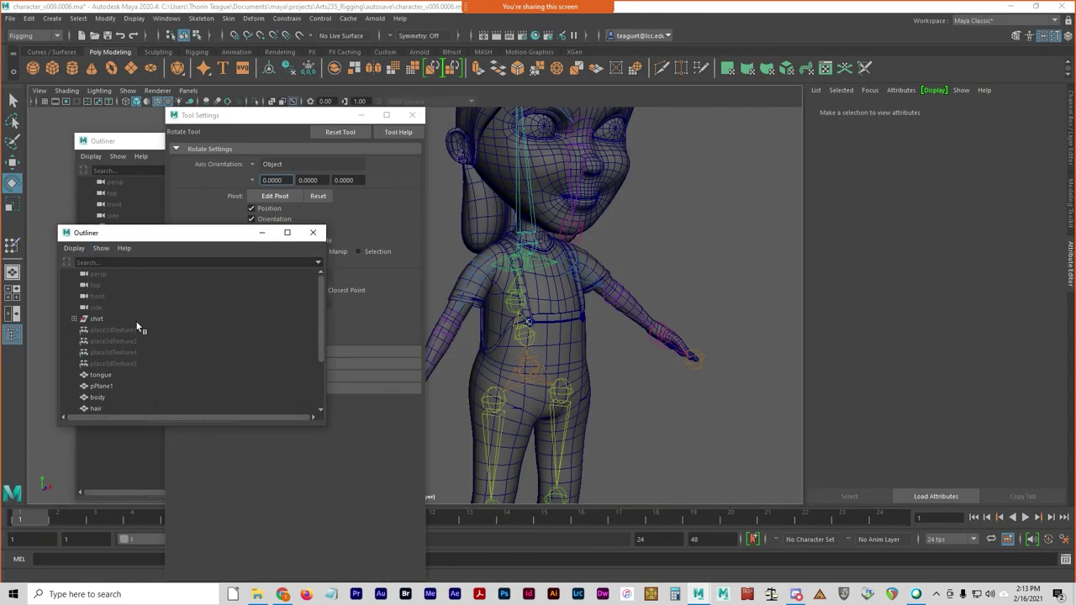
{"action": "left_click", "coordinate": [156, 375]}
{"action": "scroll", "coordinate": [143, 391], "scroll_direction": "down", "scroll_amount": 2}
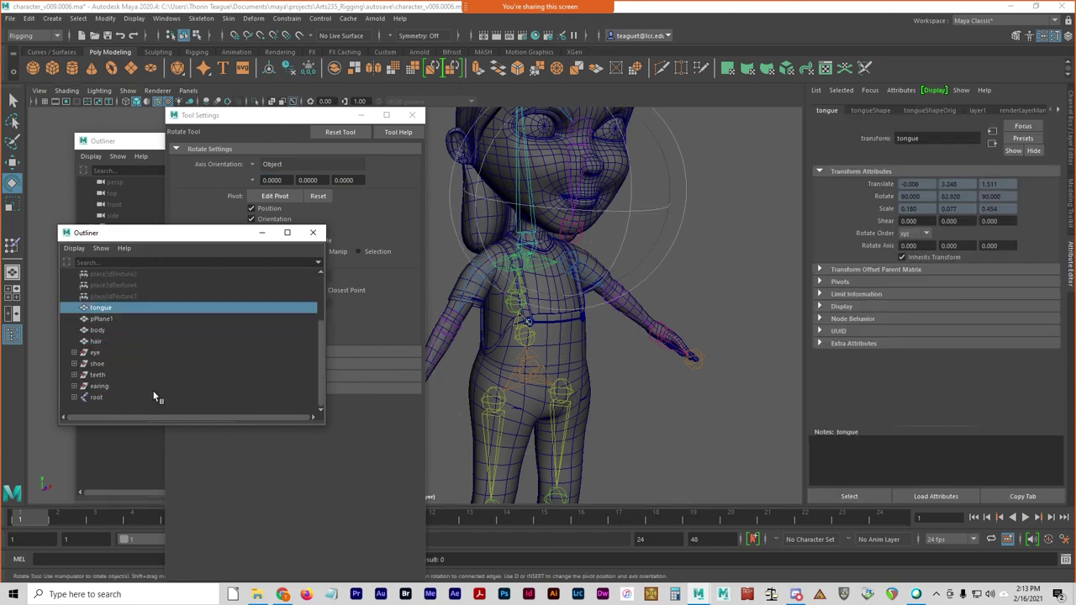
{"action": "left_click", "coordinate": [112, 398], "text": "shift"}
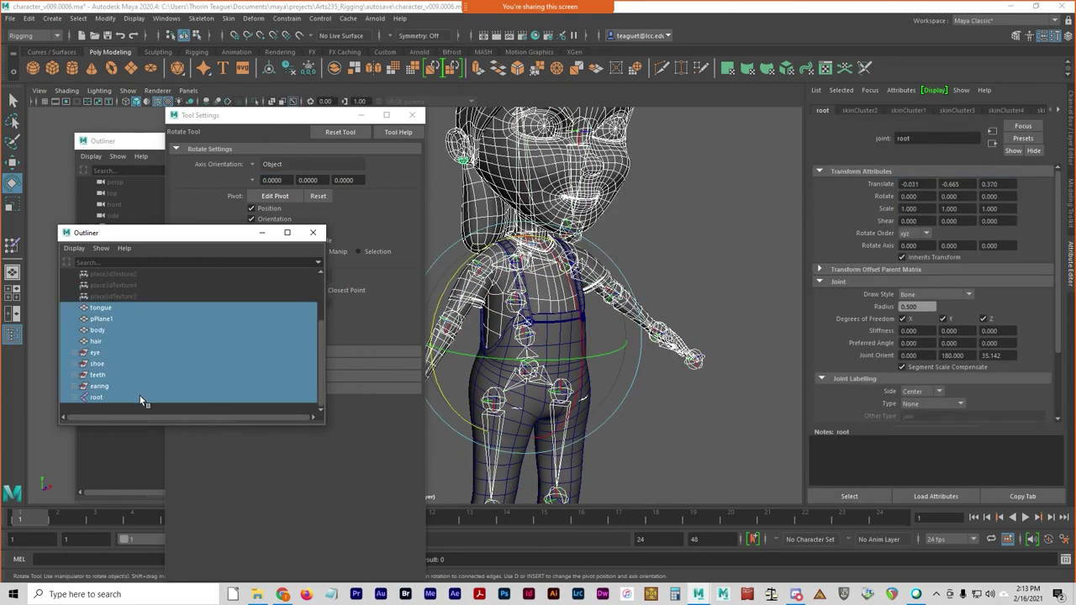
{"action": "left_click", "coordinate": [141, 410]}
{"action": "left_click", "coordinate": [141, 386]}
{"action": "left_click", "coordinate": [152, 308], "text": "shift"}
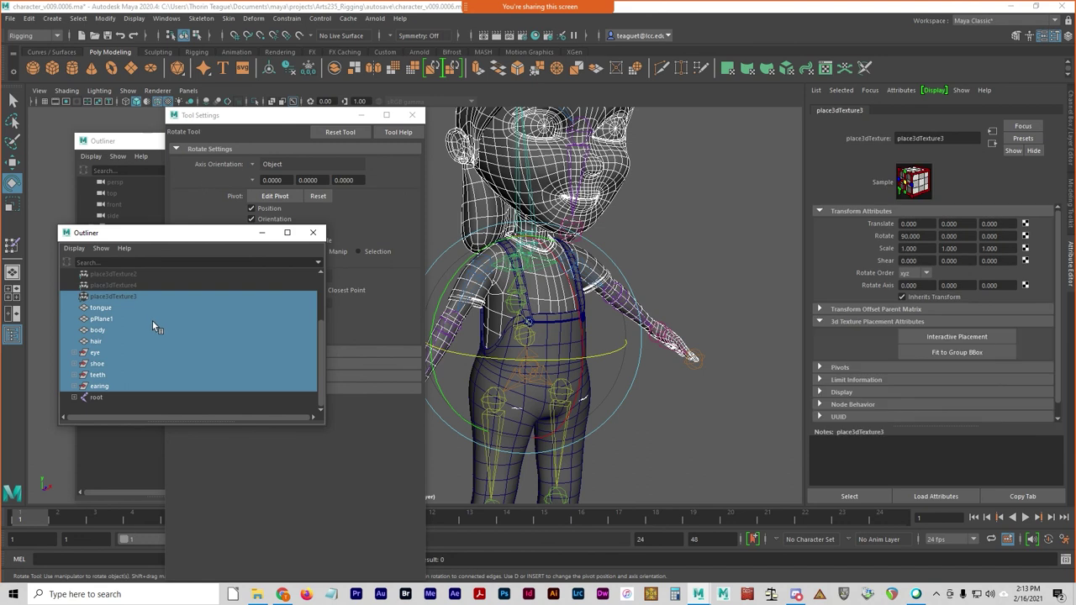
{"action": "scroll", "coordinate": [93, 345], "scroll_direction": "up", "scroll_amount": 2}
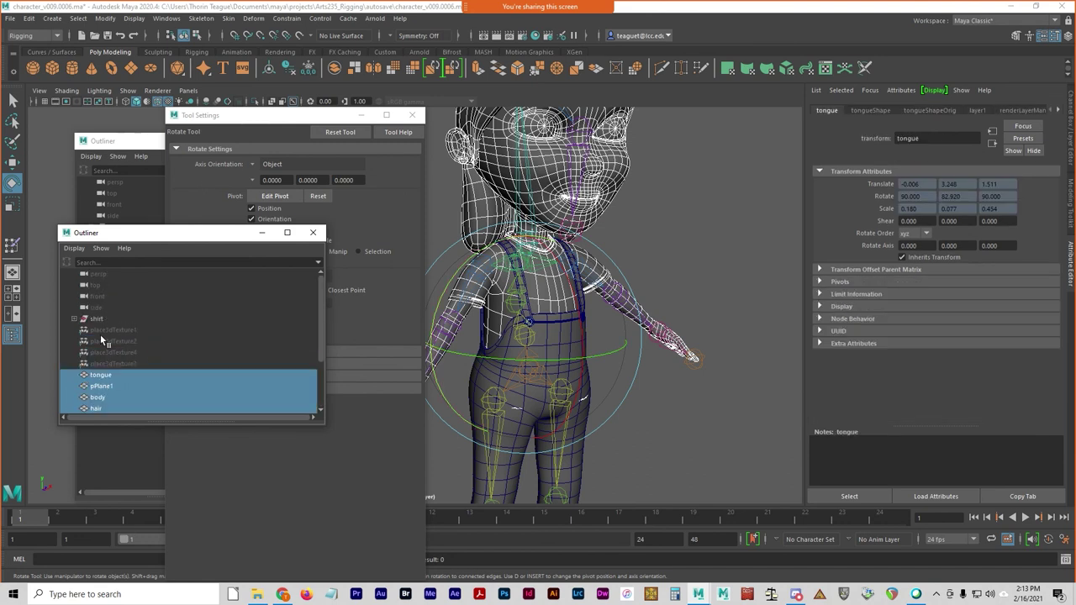
{"action": "left_click", "coordinate": [99, 320], "text": "ctrl"}
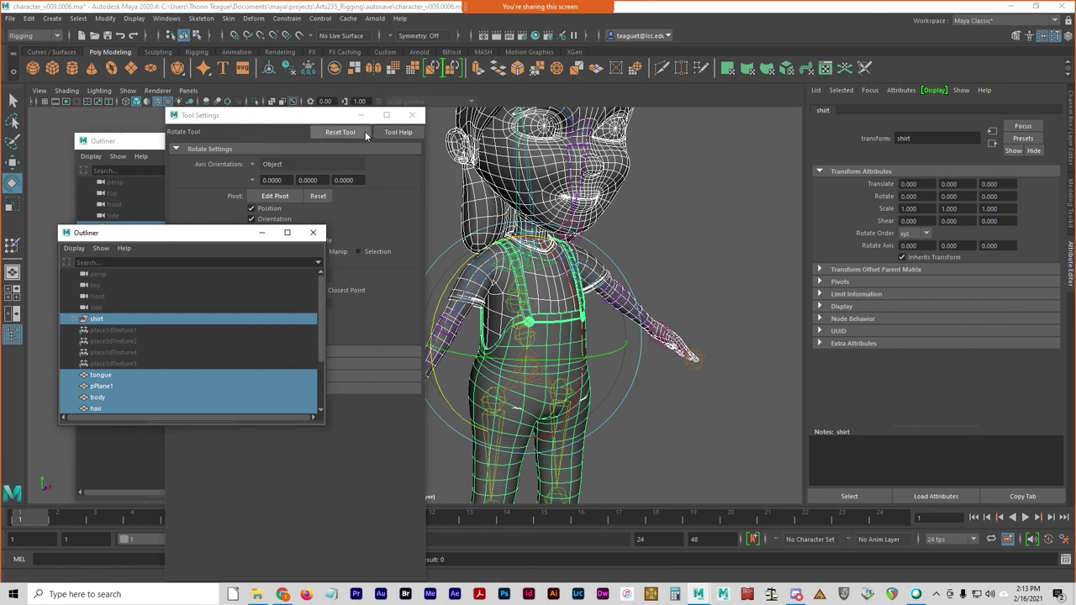
Restart the Paint Skin Weights tool on the selected meshes and inspect the rightShoulder influence around the sleeve and torso
{"action": "left_click", "coordinate": [228, 19]}
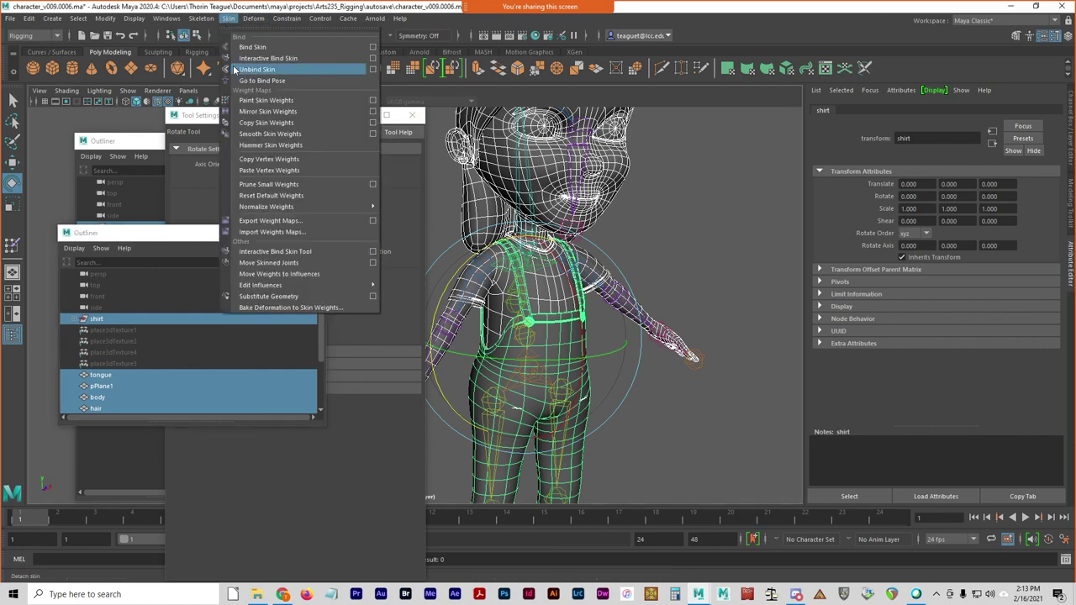
{"action": "left_click", "coordinate": [374, 100]}
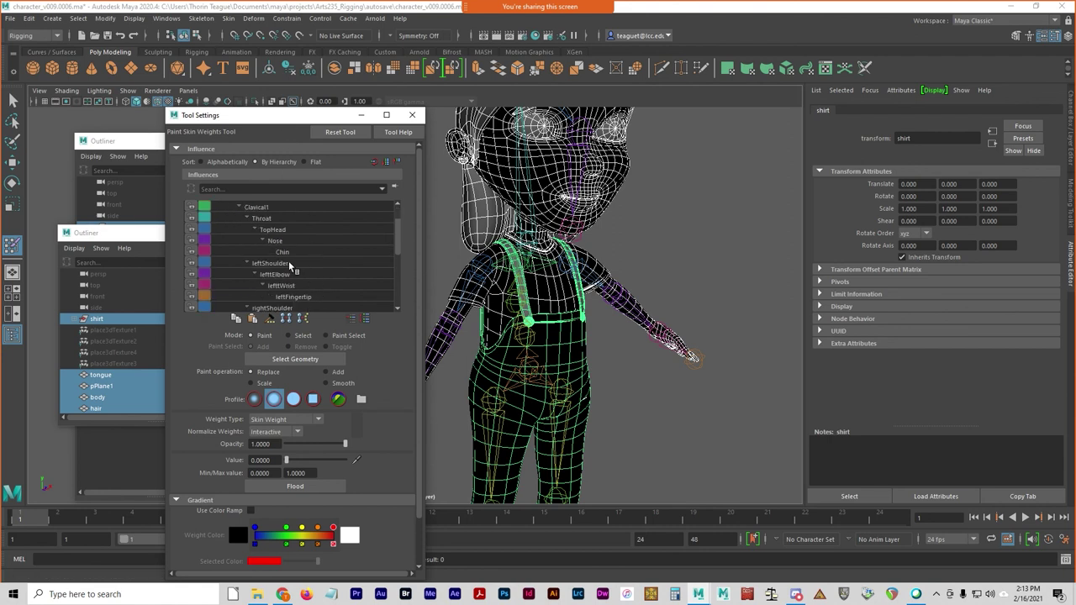
{"action": "left_click", "coordinate": [271, 263]}
{"action": "scroll", "coordinate": [299, 283], "scroll_direction": "down", "scroll_amount": 2}
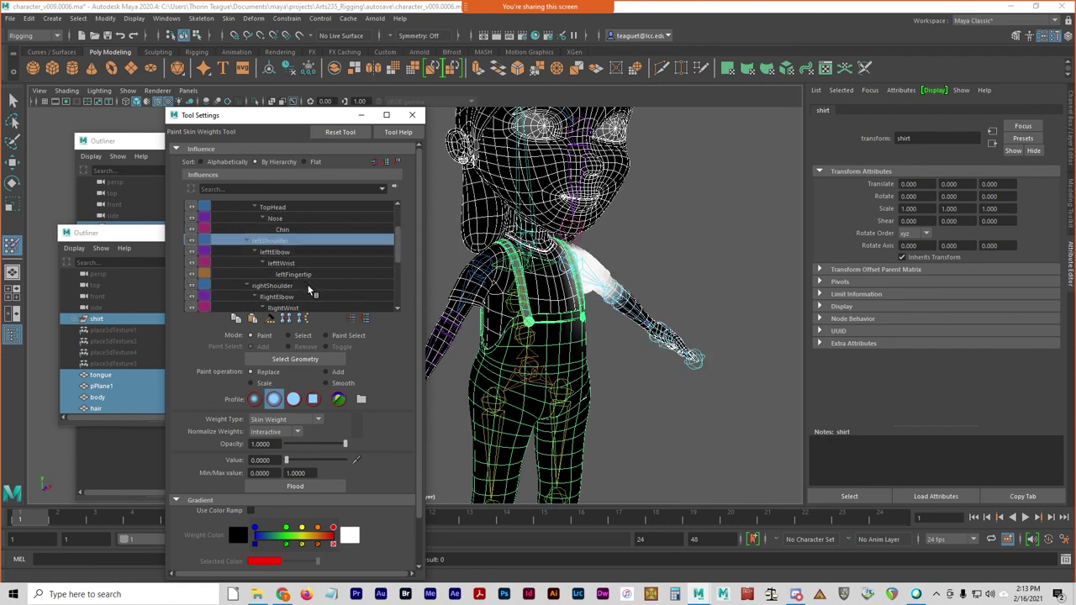
{"action": "left_click", "coordinate": [309, 290]}
{"action": "left_click_drag", "start_coordinate": [493, 378], "coordinate": [521, 370], "text": "alt"}
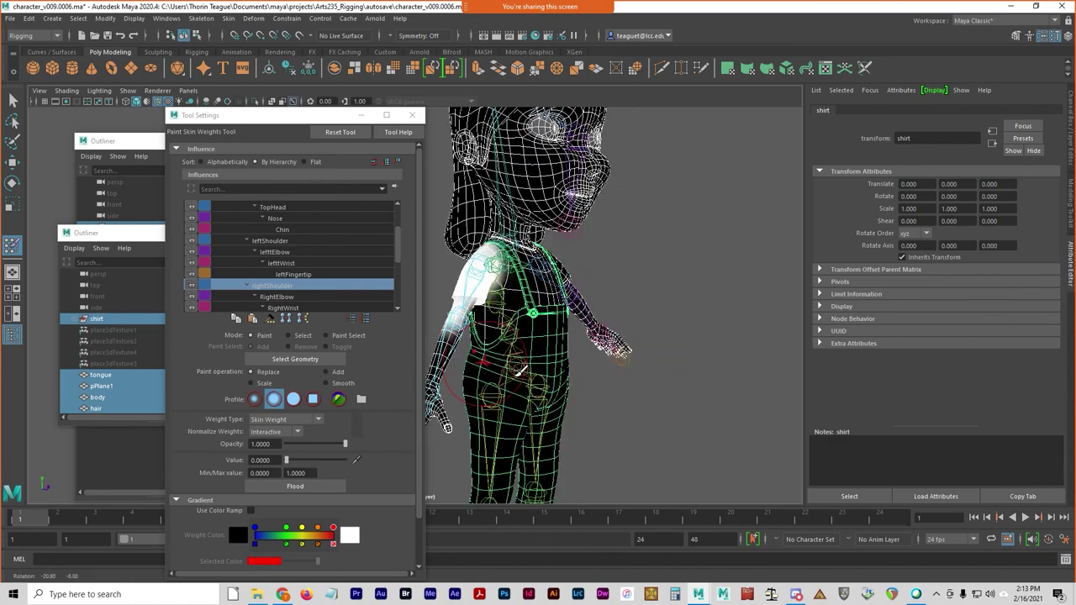
{"action": "right_click_drag", "start_coordinate": [522, 370], "coordinate": [698, 368], "text": "alt"}
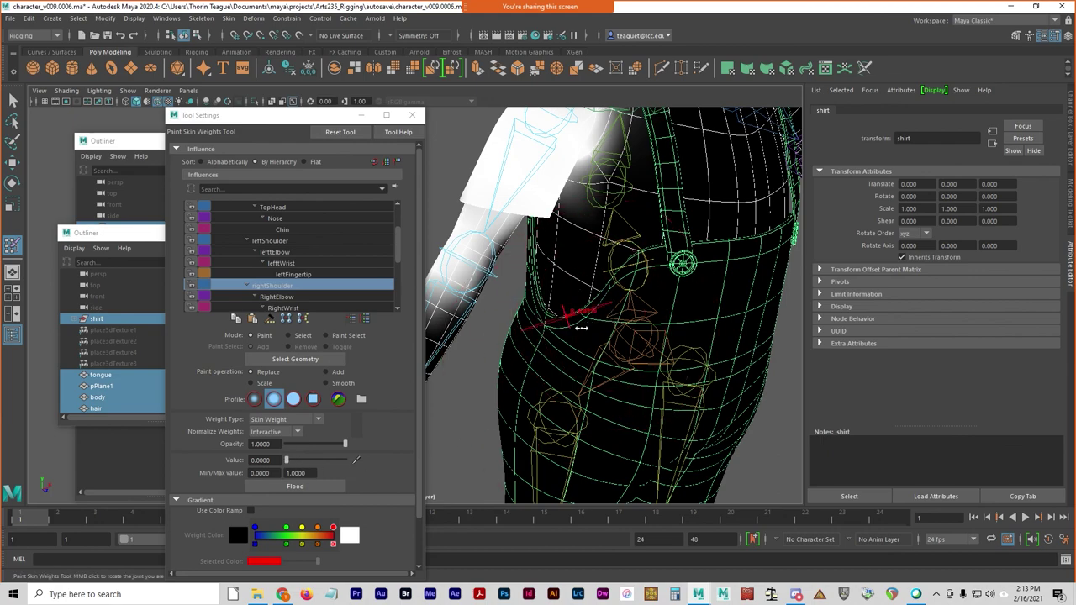
{"action": "mouse_move", "coordinate": [578, 326]}
{"action": "left_mouse_down", "text": "alt"}
{"action": "mouse_move", "coordinate": [692, 332]}
{"action": "mouse_move", "coordinate": [603, 329]}
{"action": "mouse_move", "coordinate": [760, 392]}
{"action": "mouse_move", "coordinate": [712, 305]}
{"action": "mouse_move", "coordinate": [580, 321]}
{"action": "left_mouse_up", "text": "alt"}
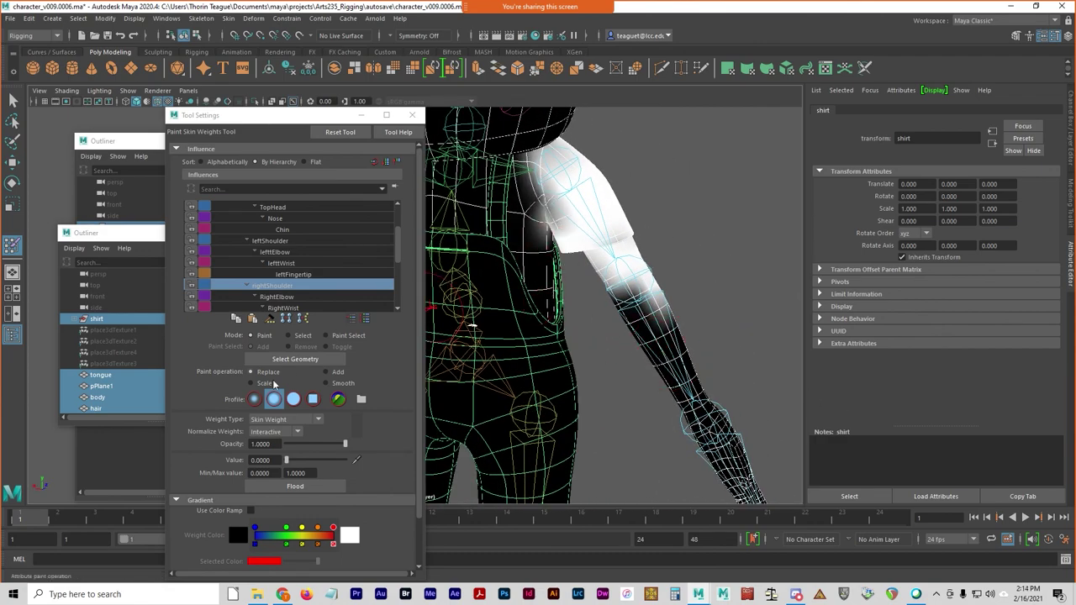
Set the paint value to 1 and the opacity to 0 for the rightShoulder influence, viewing the right side of the torso
{"action": "left_click_drag", "start_coordinate": [320, 460], "coordinate": [368, 462]}
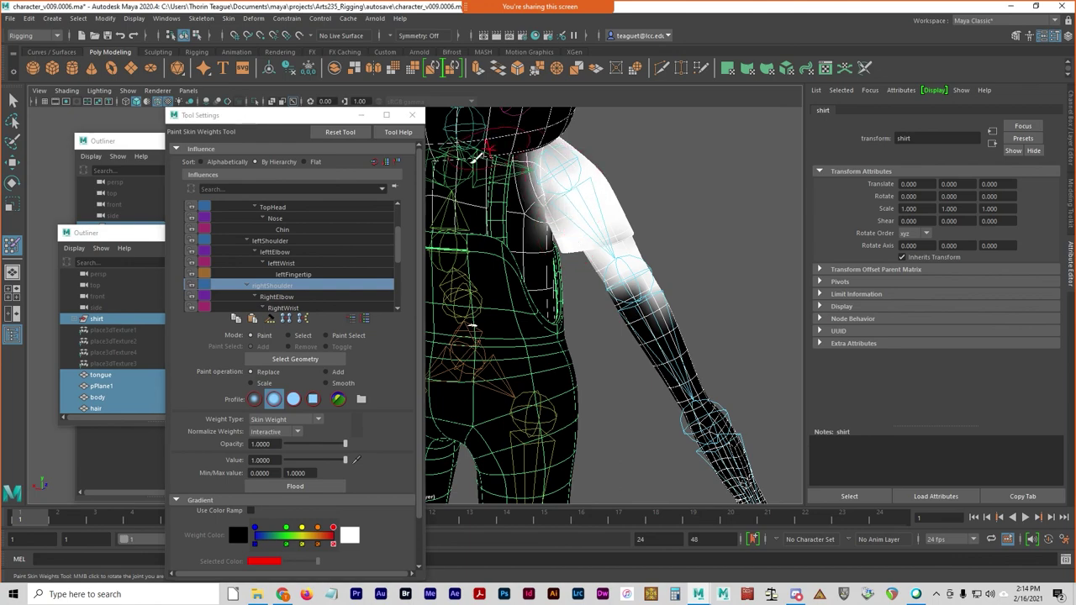
{"action": "left_click_drag", "start_coordinate": [345, 444], "coordinate": [284, 447]}
{"action": "mouse_move", "coordinate": [497, 412]}
{"action": "left_mouse_down", "text": "alt"}
{"action": "mouse_move", "coordinate": [439, 379]}
{"action": "mouse_move", "coordinate": [580, 349]}
{"action": "mouse_move", "coordinate": [605, 377]}
{"action": "left_mouse_up", "text": "alt"}
{"action": "middle_click_drag", "start_coordinate": [605, 377], "coordinate": [546, 312], "text": "alt"}
{"action": "right_click_drag", "start_coordinate": [545, 312], "coordinate": [625, 327], "text": "alt"}
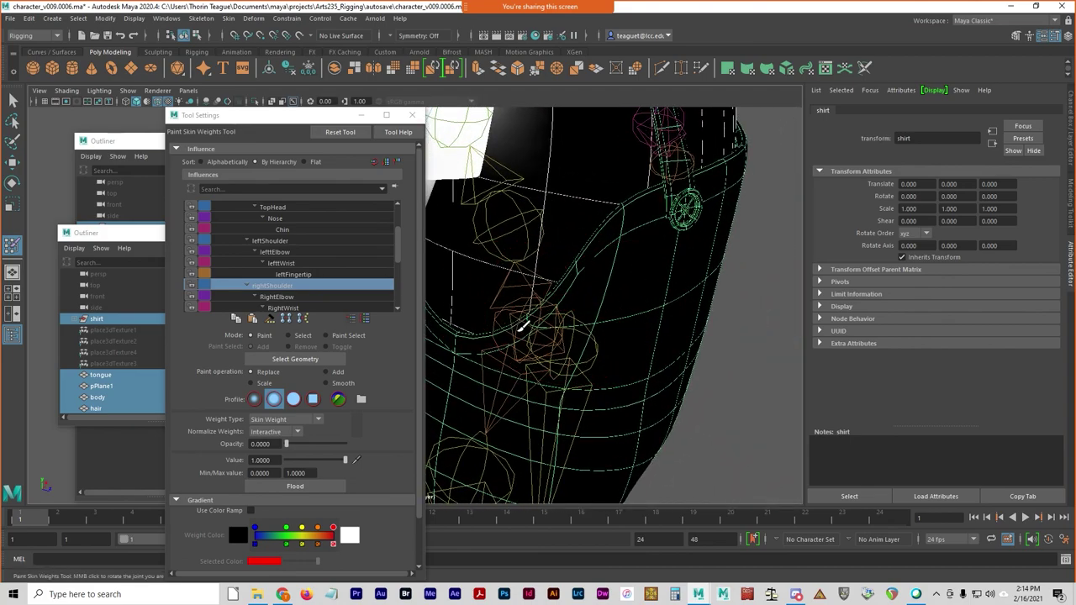
Inspect the RightElbow influence on the right arm and torso, moving the tool settings window clear of the character
{"action": "left_click", "coordinate": [293, 299]}
{"action": "mouse_move", "coordinate": [633, 323]}
{"action": "left_mouse_down", "text": "alt"}
{"action": "mouse_move", "coordinate": [591, 367]}
{"action": "mouse_move", "coordinate": [562, 357]}
{"action": "left_mouse_up", "text": "alt"}
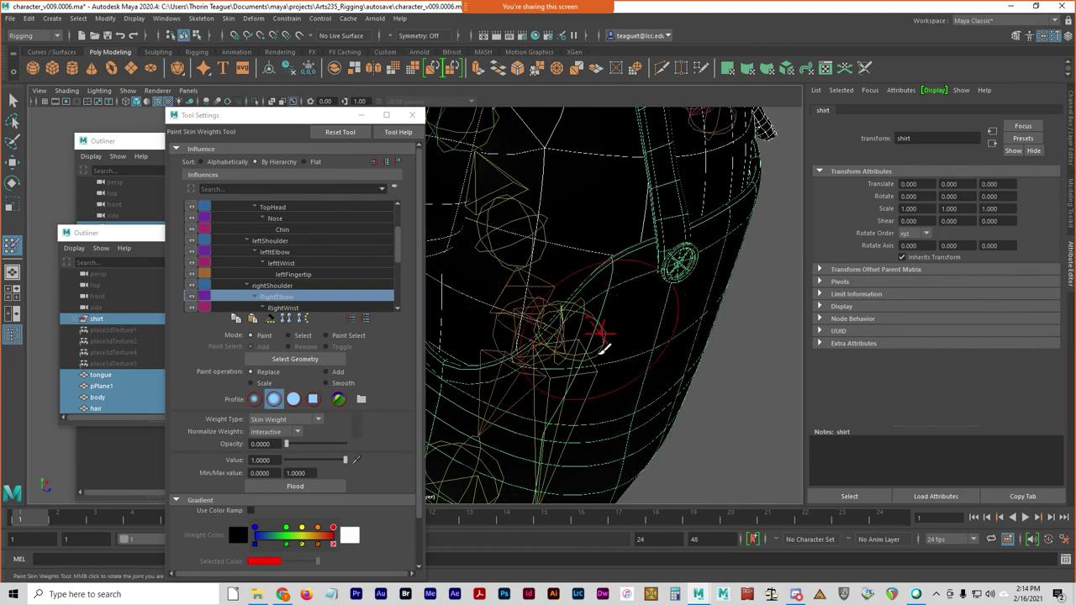
{"action": "mouse_move", "coordinate": [611, 368]}
{"action": "left_mouse_down", "text": "alt"}
{"action": "mouse_move", "coordinate": [572, 378]}
{"action": "mouse_move", "coordinate": [586, 387]}
{"action": "mouse_move", "coordinate": [563, 353]}
{"action": "mouse_move", "coordinate": [592, 387]}
{"action": "left_mouse_up", "text": "alt"}
{"action": "right_click_drag", "start_coordinate": [665, 377], "coordinate": [606, 385], "text": "alt"}
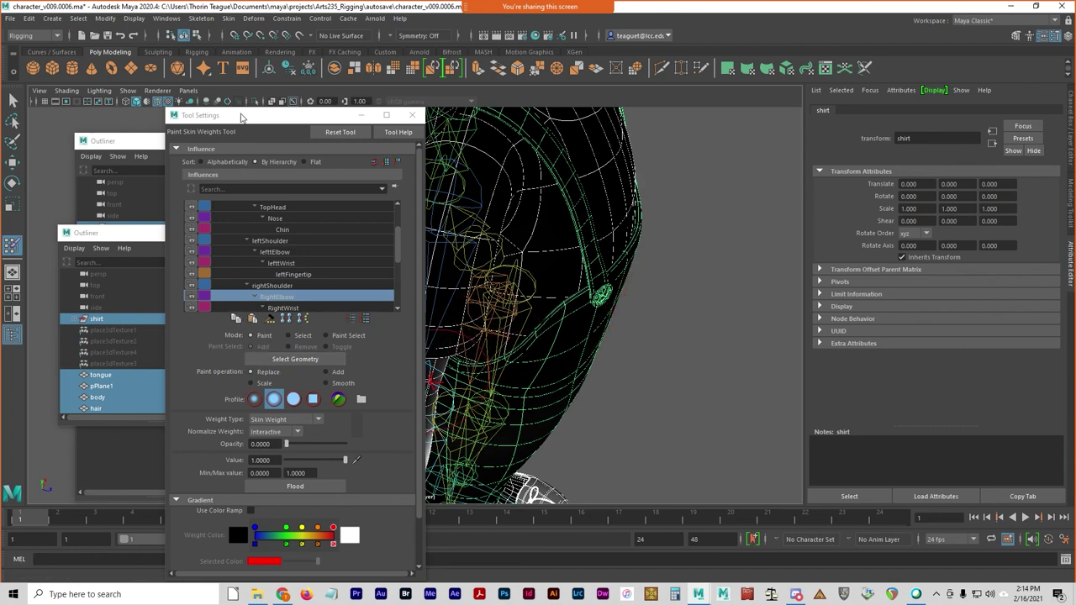
{"action": "left_click_drag", "start_coordinate": [243, 117], "coordinate": [756, 115]}
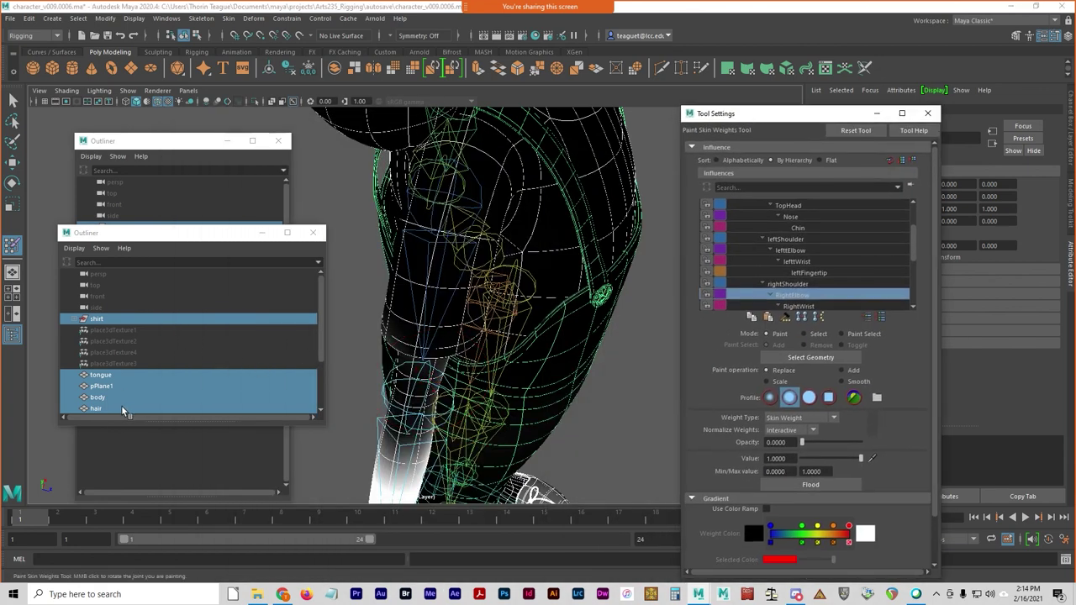
Deselect the shirt group and isolate the remaining selected objects in the viewport
{"action": "scroll", "coordinate": [124, 409], "scroll_direction": "down", "scroll_amount": 2}
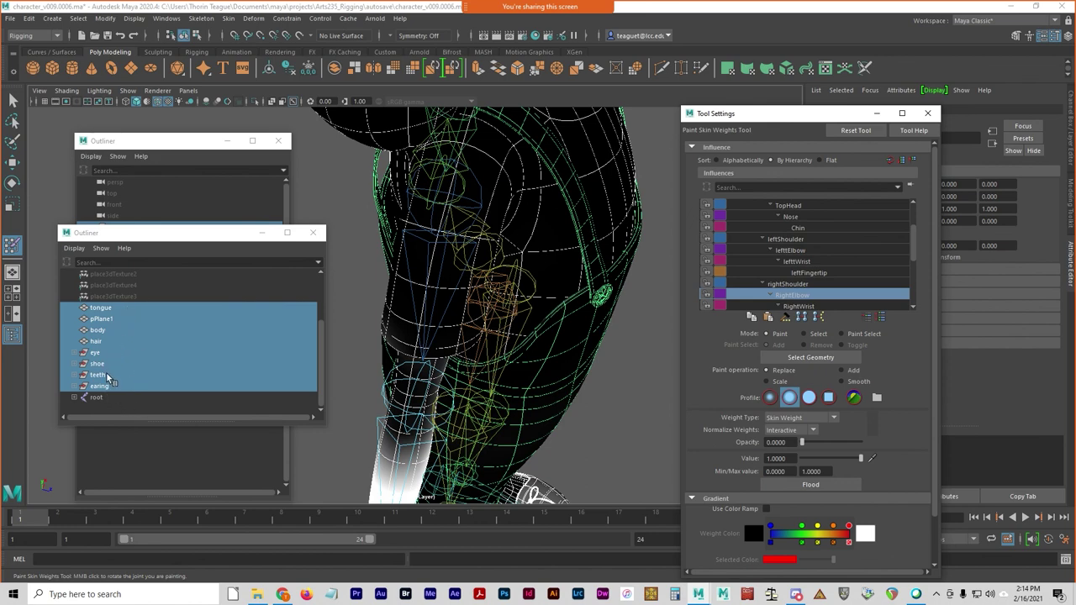
{"action": "scroll", "coordinate": [140, 342], "scroll_direction": "up", "scroll_amount": 2}
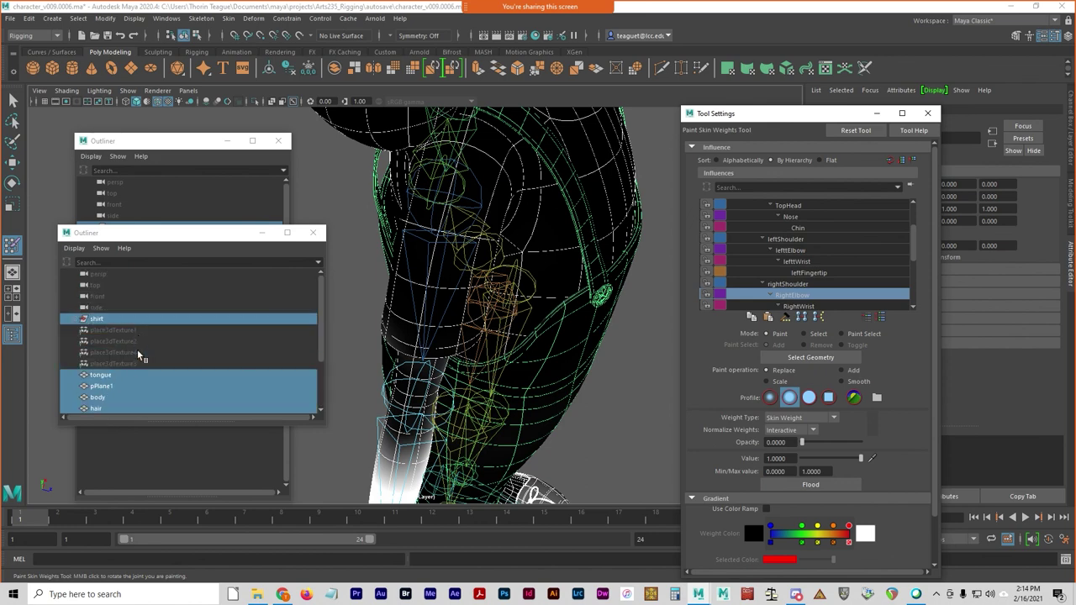
{"action": "left_click", "coordinate": [114, 323], "text": "ctrl"}
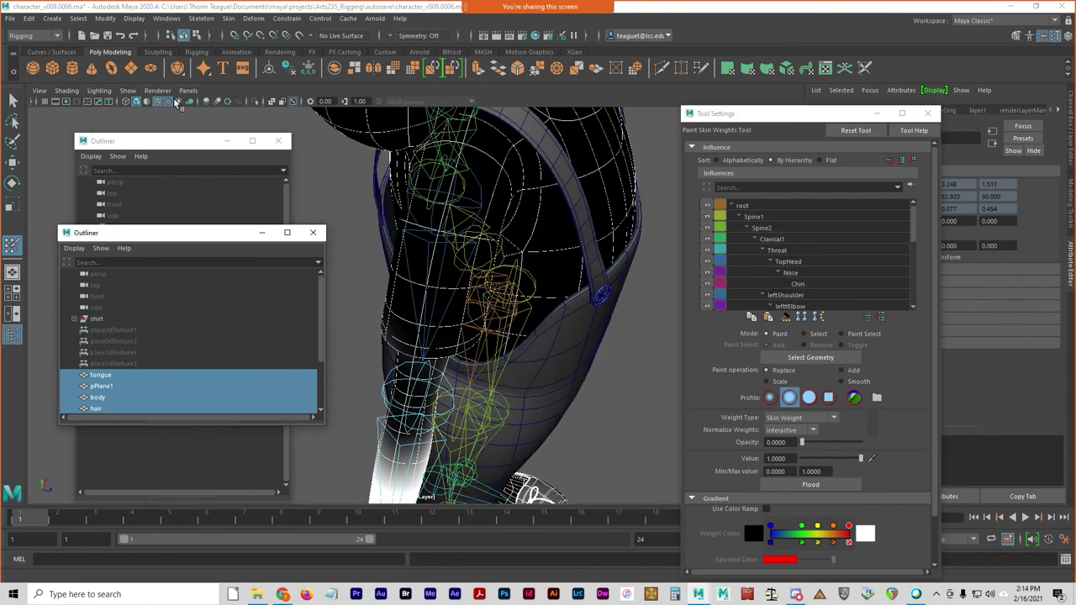
{"action": "left_click", "coordinate": [127, 90]}
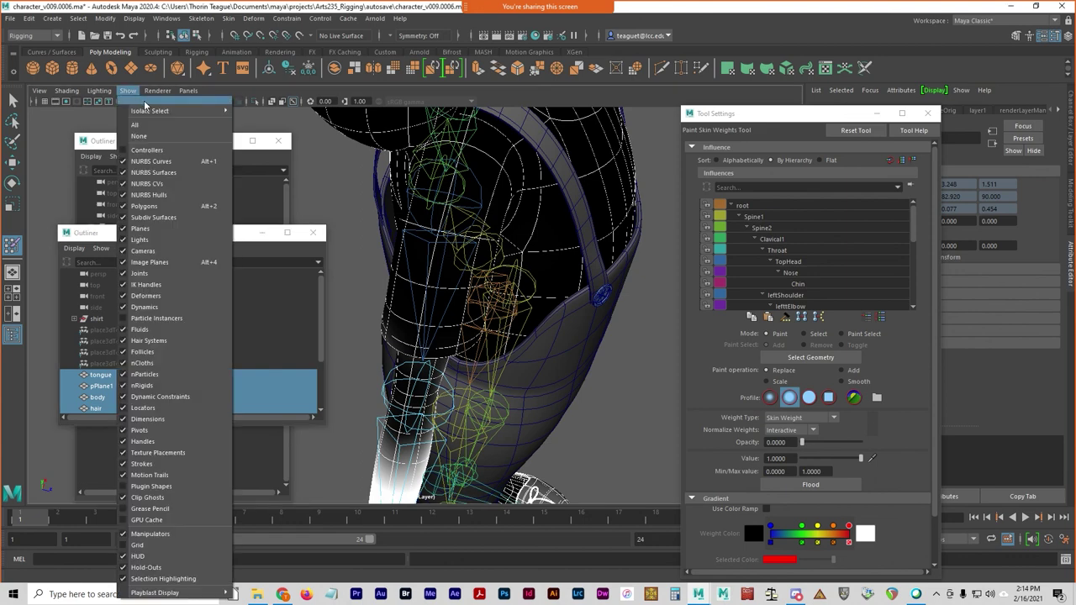
{"action": "mouse_move", "coordinate": [150, 112]}
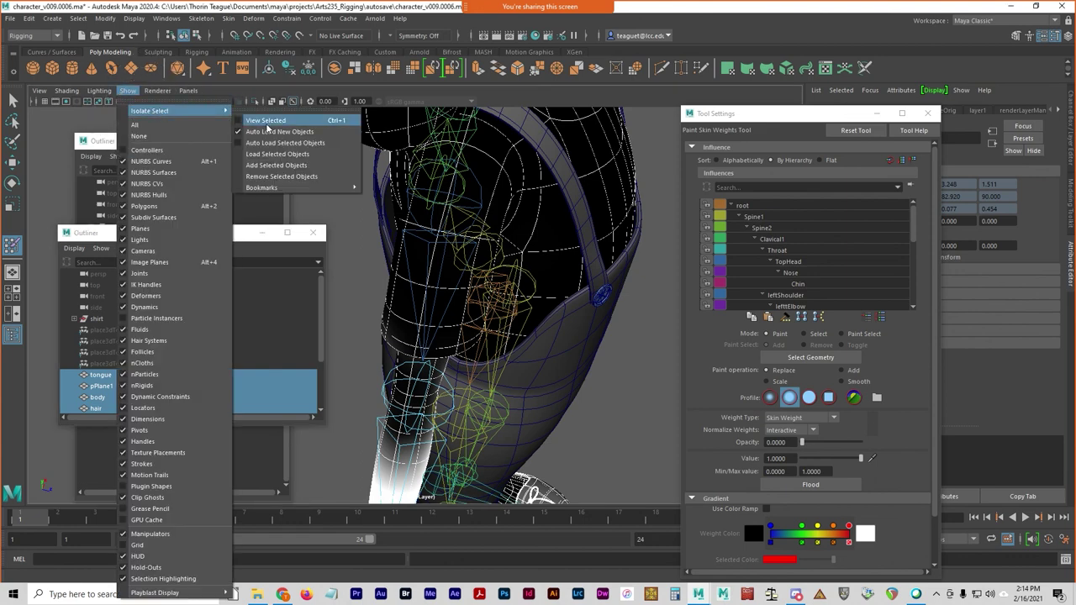
{"action": "left_click", "coordinate": [267, 122]}
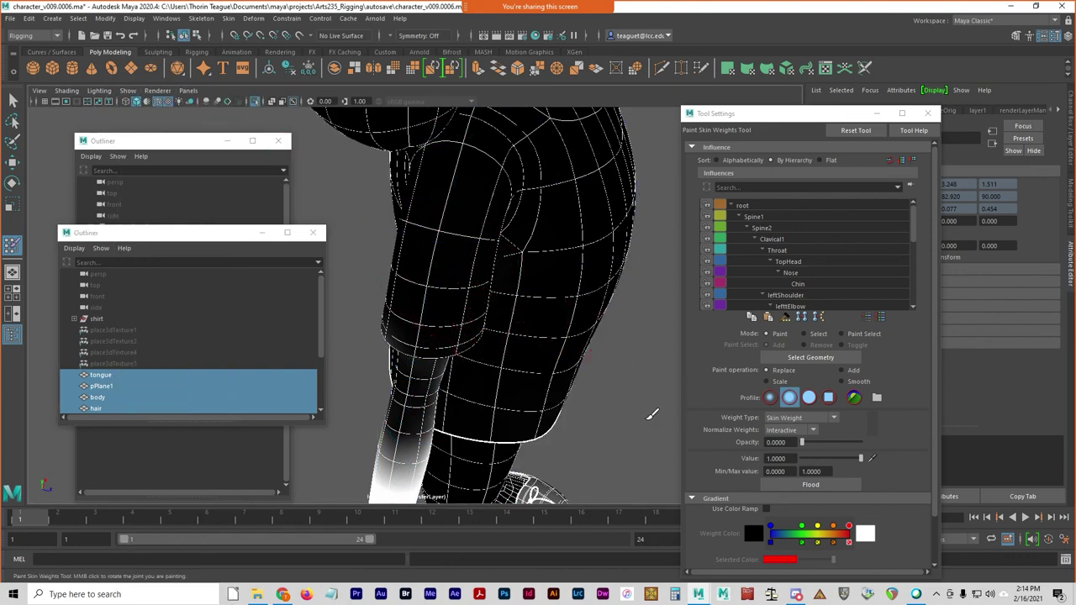
{"action": "mouse_move", "coordinate": [588, 391]}
{"action": "left_mouse_down", "text": "alt"}
{"action": "mouse_move", "coordinate": [474, 365]}
{"action": "mouse_move", "coordinate": [577, 377]}
{"action": "mouse_move", "coordinate": [555, 368]}
{"action": "mouse_move", "coordinate": [562, 335]}
{"action": "left_mouse_up", "text": "alt"}
{"action": "right_click_drag", "start_coordinate": [561, 336], "coordinate": [438, 336], "text": "alt"}
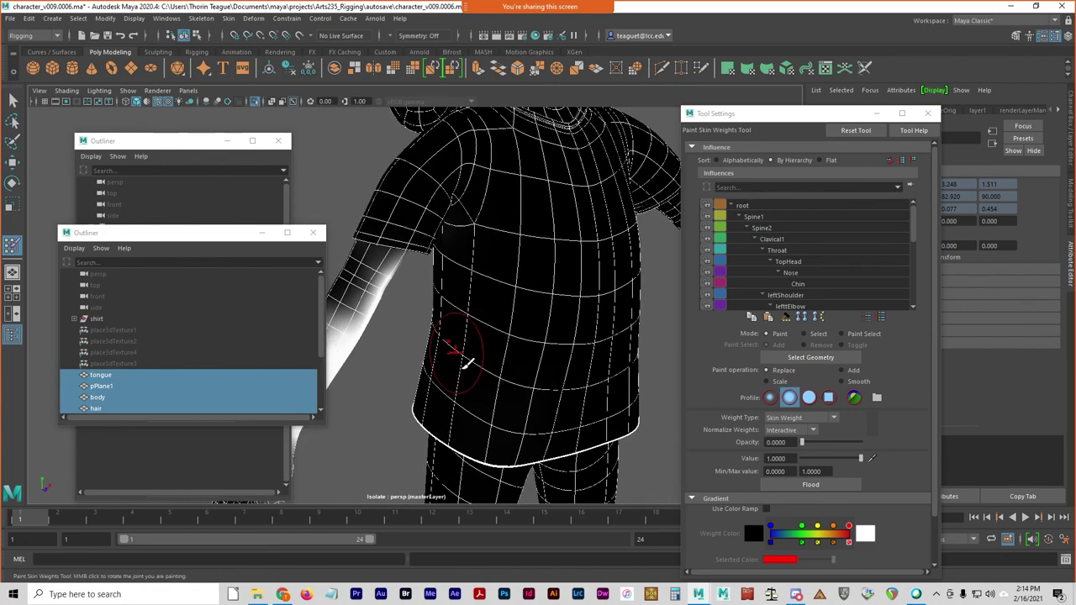
Display the rightShoulder influence and inspect its weights on the sleeve and the side of the torso
{"action": "scroll", "coordinate": [832, 297], "scroll_direction": "down", "scroll_amount": 4}
{"action": "left_click", "coordinate": [832, 296]}
{"action": "scroll", "coordinate": [820, 296], "scroll_direction": "down", "scroll_amount": 1}
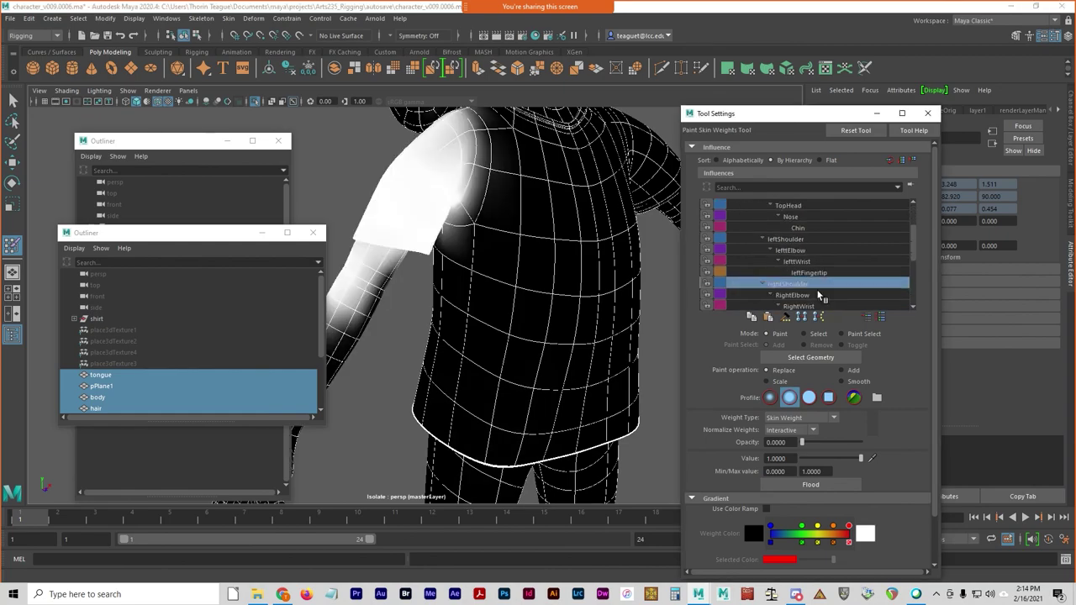
{"action": "left_click_drag", "start_coordinate": [512, 348], "coordinate": [452, 255], "text": "alt"}
{"action": "left_click_drag", "start_coordinate": [444, 348], "coordinate": [444, 377], "text": "alt"}
Leave weight painting, select the body mesh and examine the torso and sleeve opening from below
{"action": "key", "text": "q"}
{"action": "left_click", "coordinate": [459, 382]}
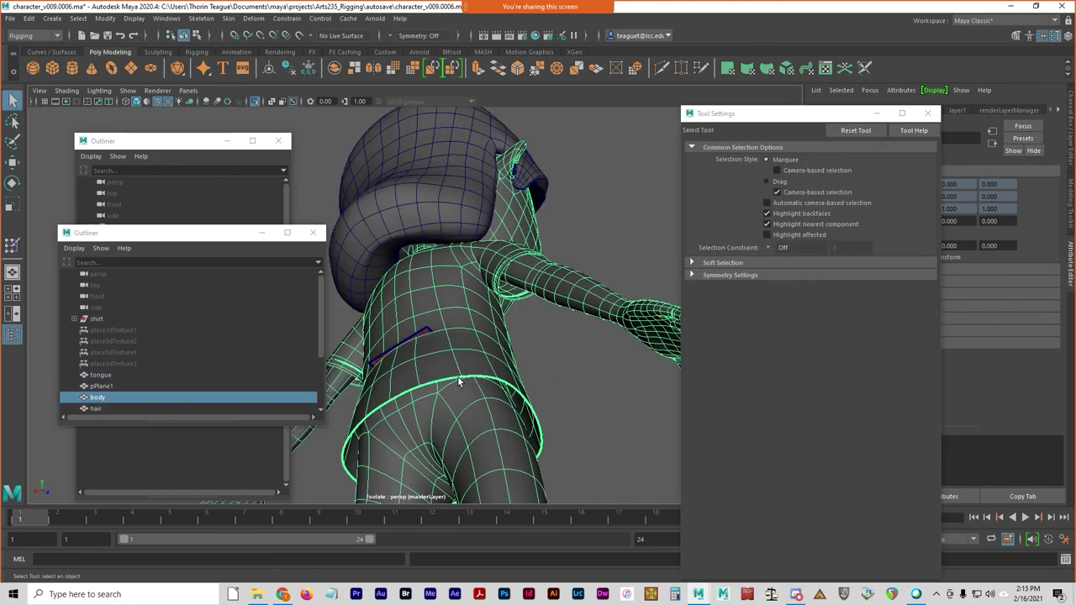
{"action": "left_click_drag", "start_coordinate": [532, 375], "coordinate": [456, 345], "text": "alt"}
{"action": "left_click_drag", "start_coordinate": [522, 318], "coordinate": [517, 336], "text": "alt"}
{"action": "right_click_drag", "start_coordinate": [498, 333], "coordinate": [629, 342], "text": "alt"}
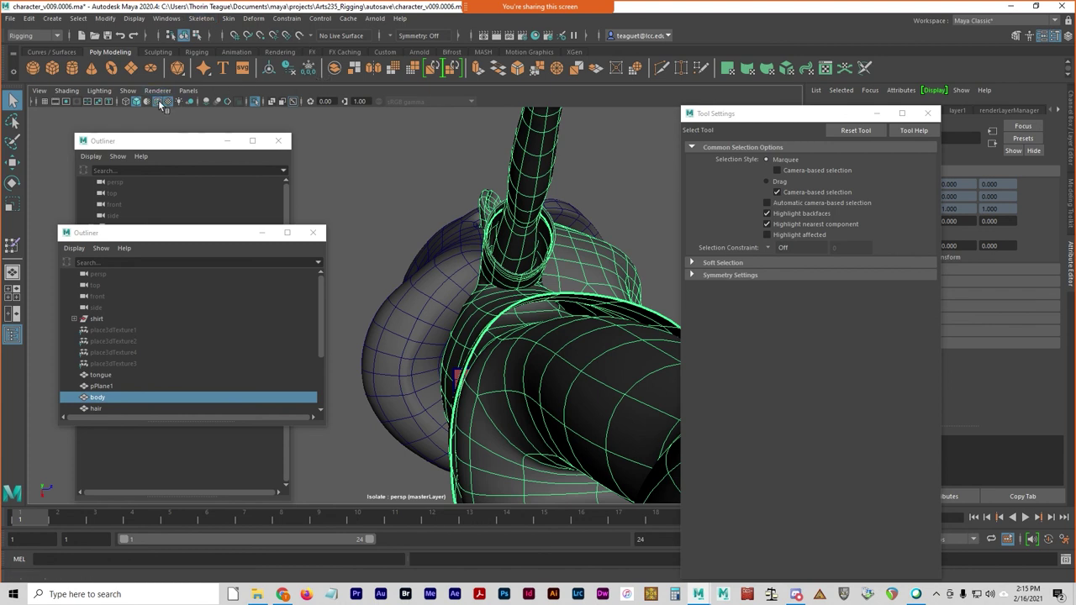
Turn off the isolated view to show all objects and clear the selection
{"action": "left_click", "coordinate": [103, 93]}
{"action": "mouse_move", "coordinate": [121, 92]}
{"action": "mouse_move", "coordinate": [154, 116]}
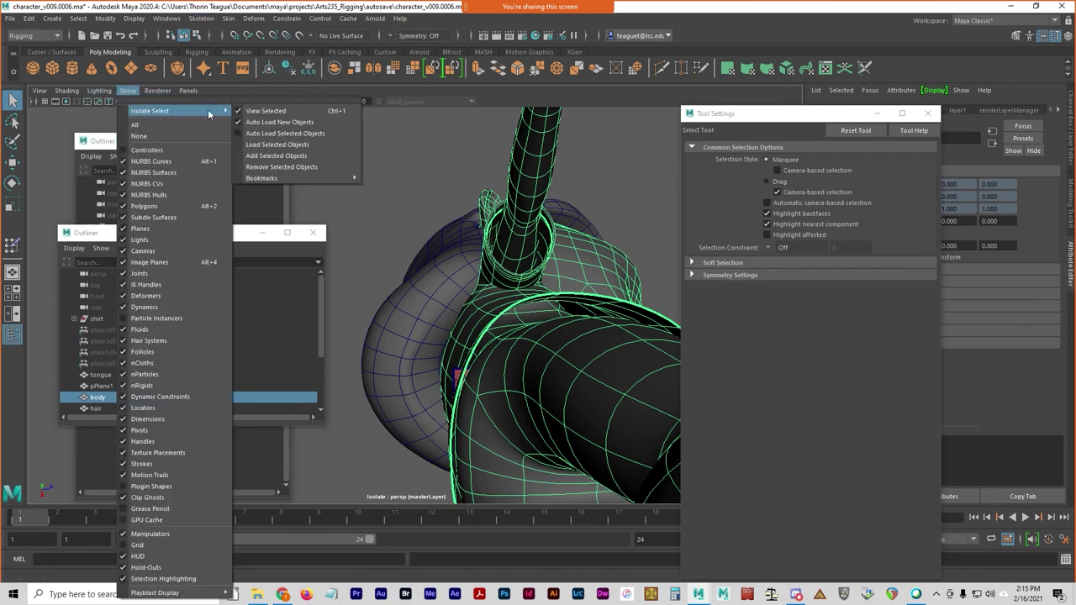
{"action": "left_click", "coordinate": [266, 111]}
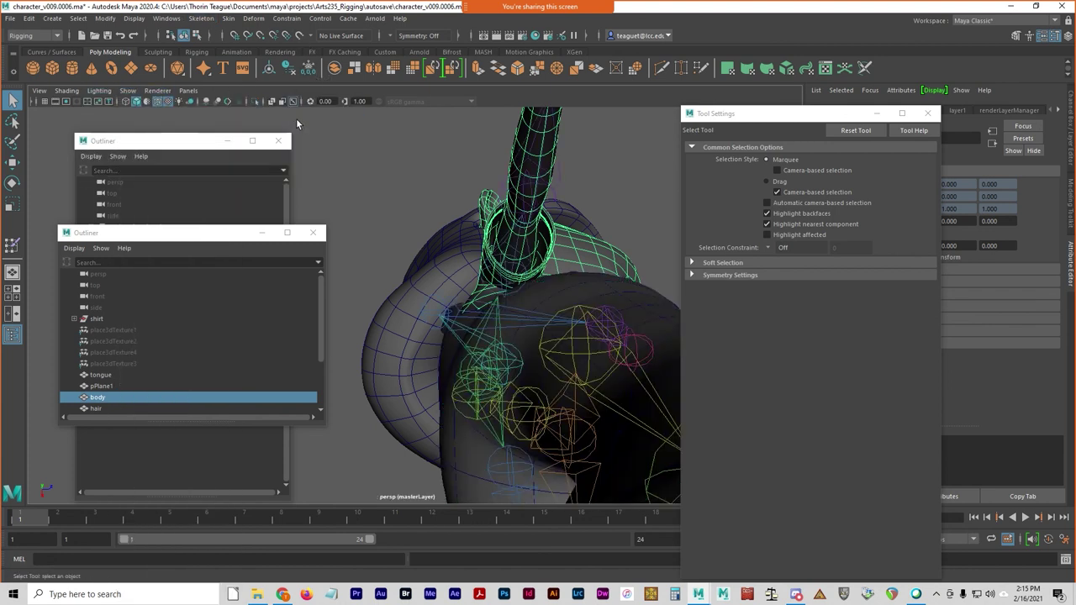
{"action": "left_click", "coordinate": [423, 202]}
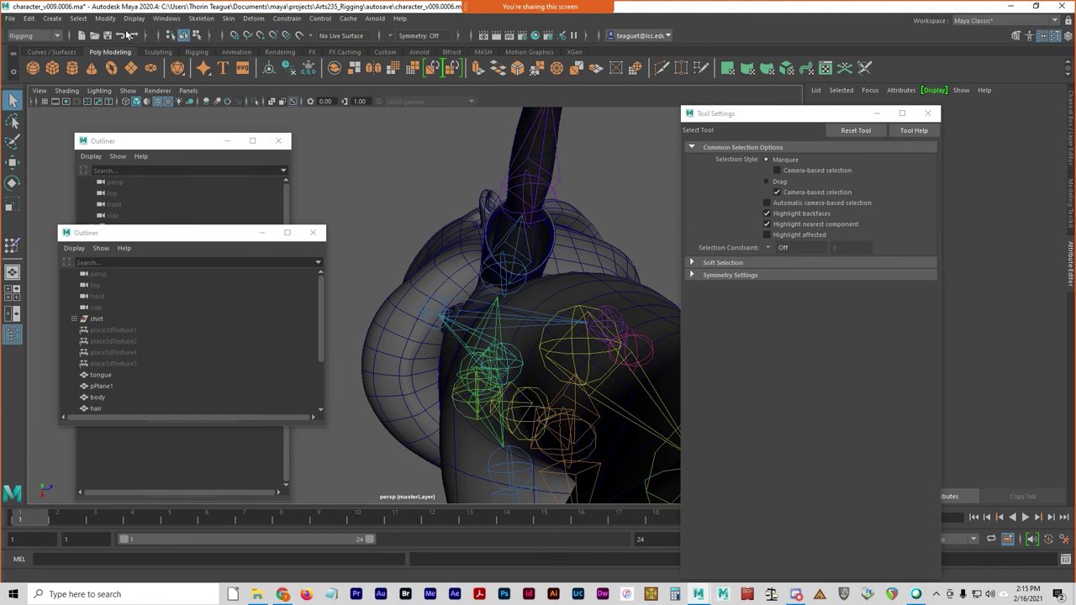
Select the objects from tongue through earing in the Outliner and add the shirt group to the selection
{"action": "left_click", "coordinate": [167, 18]}
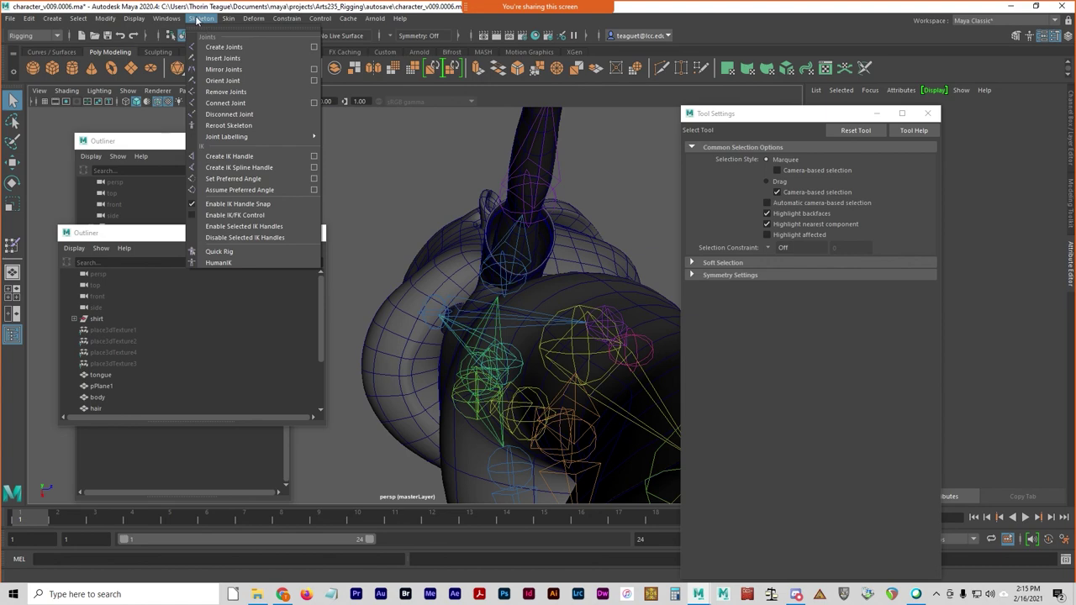
{"action": "mouse_move", "coordinate": [262, 18]}
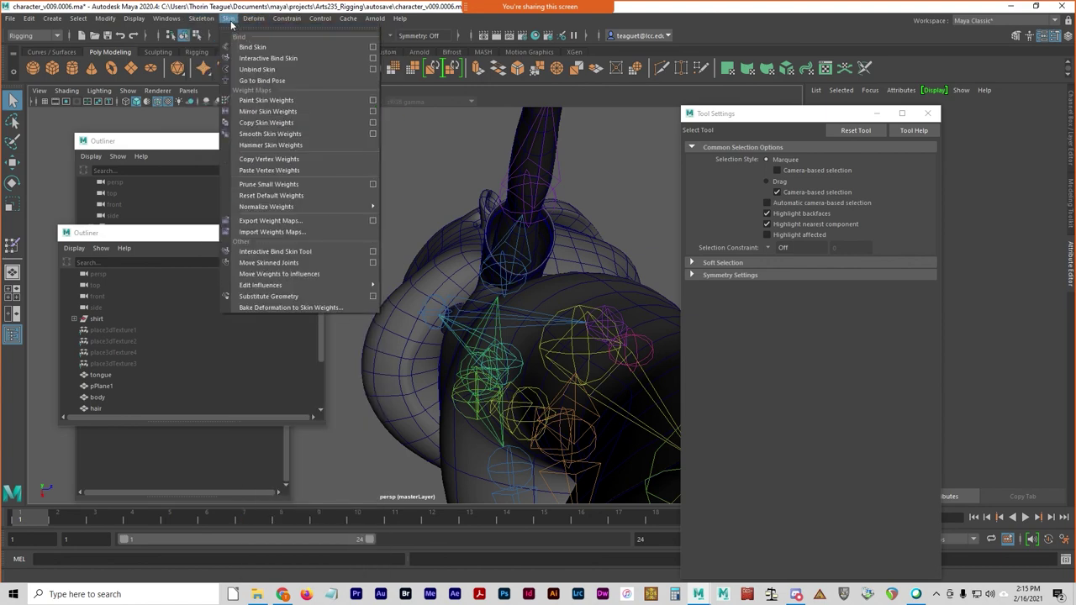
{"action": "left_click", "coordinate": [232, 22]}
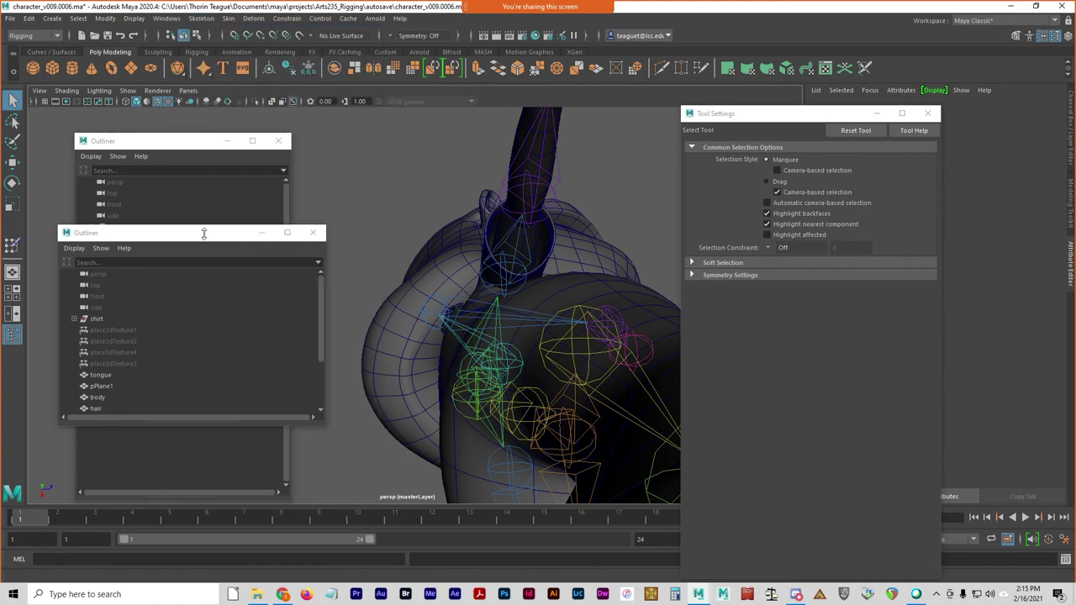
{"action": "left_click", "coordinate": [101, 375]}
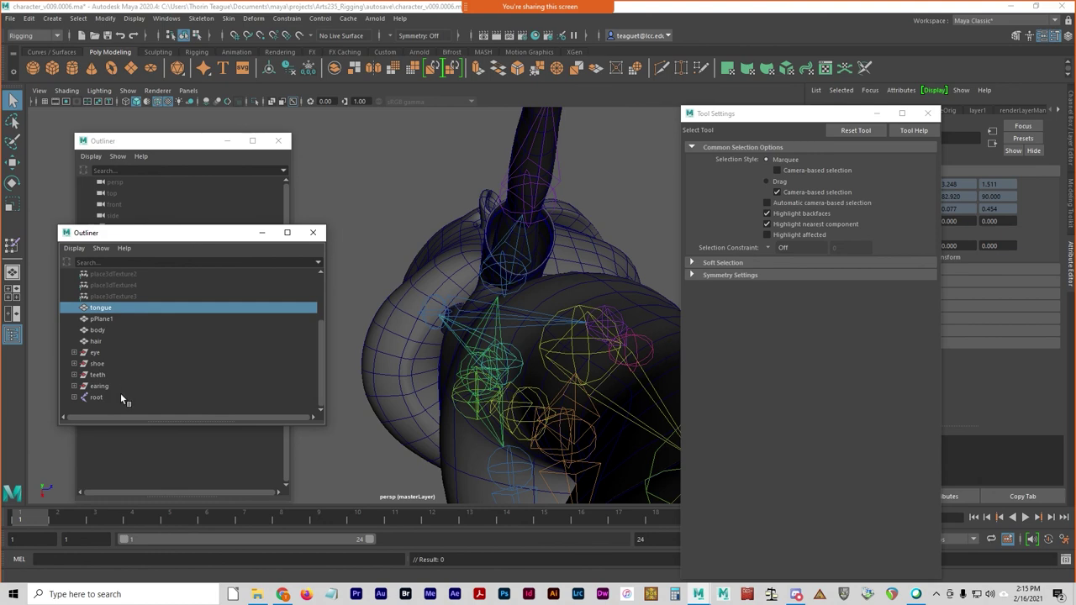
{"action": "left_click", "coordinate": [120, 393], "text": "shift"}
{"action": "scroll", "coordinate": [131, 375], "scroll_direction": "up", "scroll_amount": 2}
{"action": "left_click", "coordinate": [121, 321], "text": "ctrl"}
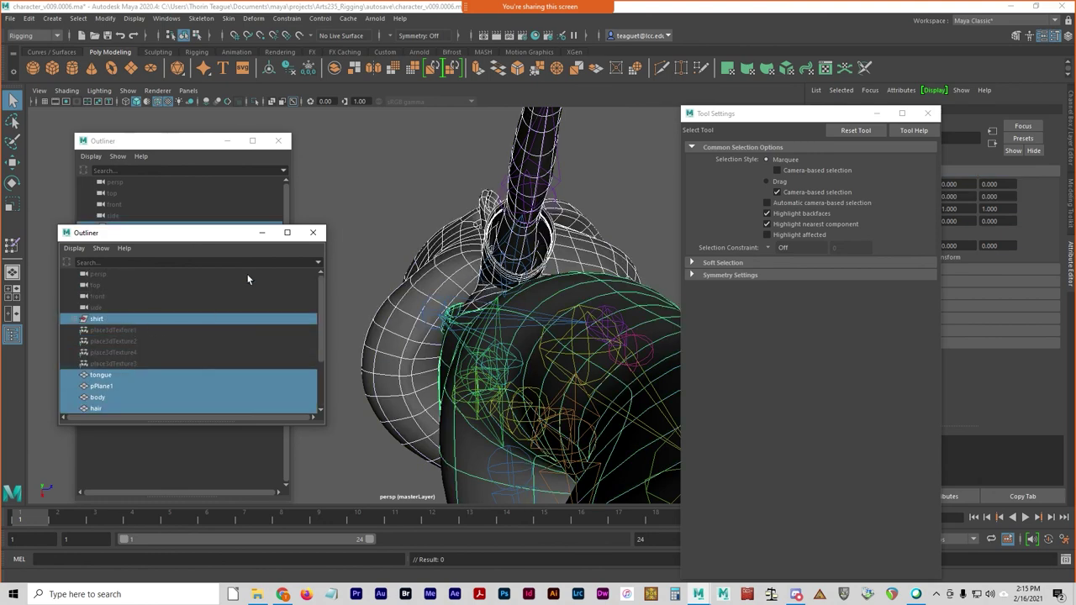
Start the Paint Skin Weights tool on the selected meshes and inspect the RightElbow influence from below
{"action": "left_click", "coordinate": [213, 20]}
{"action": "mouse_move", "coordinate": [229, 18]}
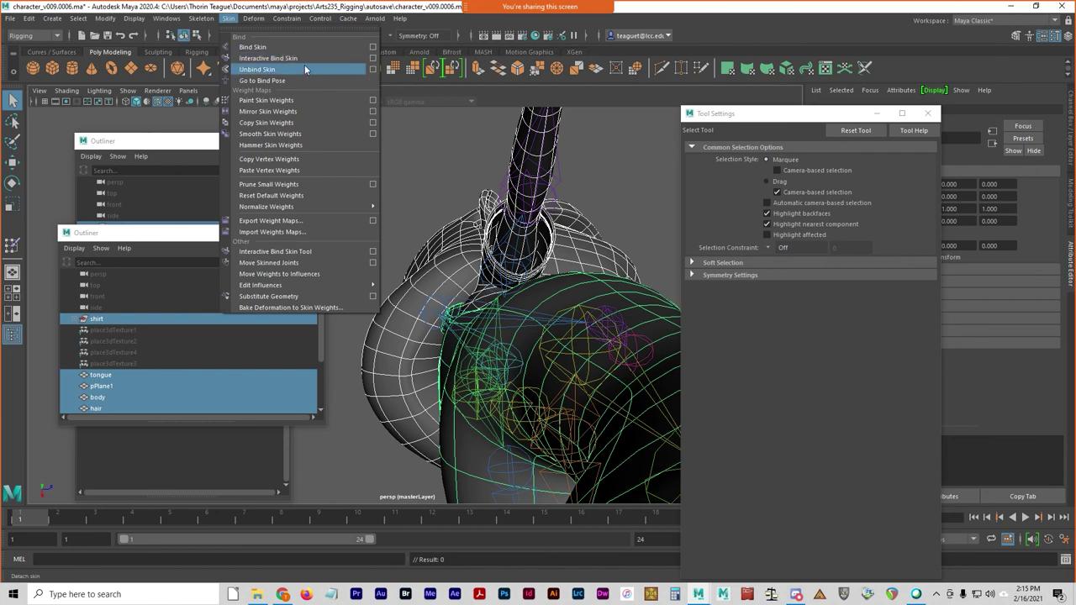
{"action": "left_click", "coordinate": [370, 100]}
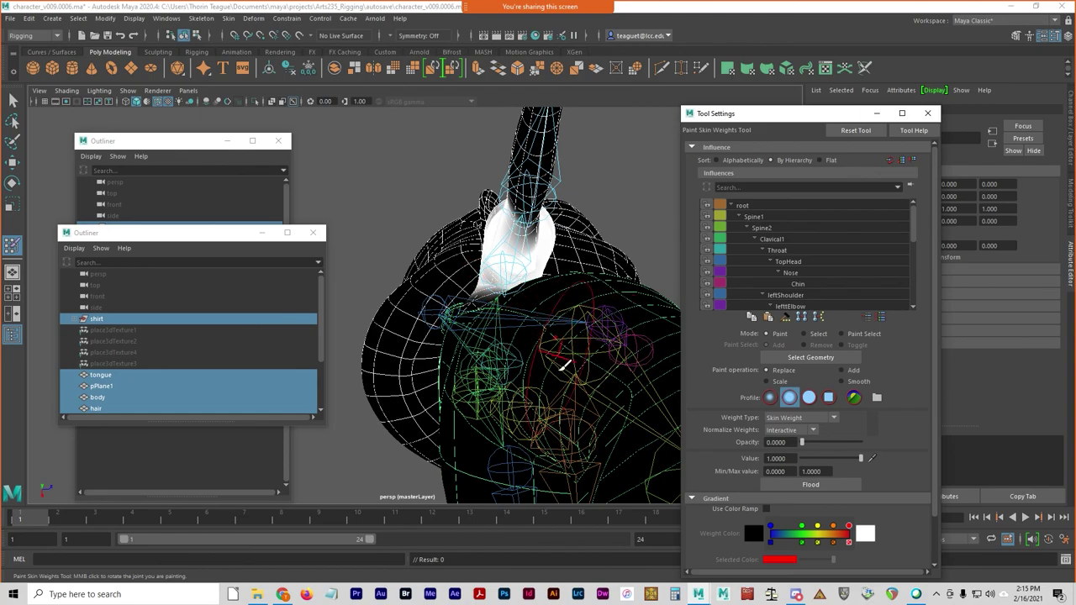
{"action": "left_click_drag", "start_coordinate": [451, 370], "coordinate": [594, 378], "text": "alt"}
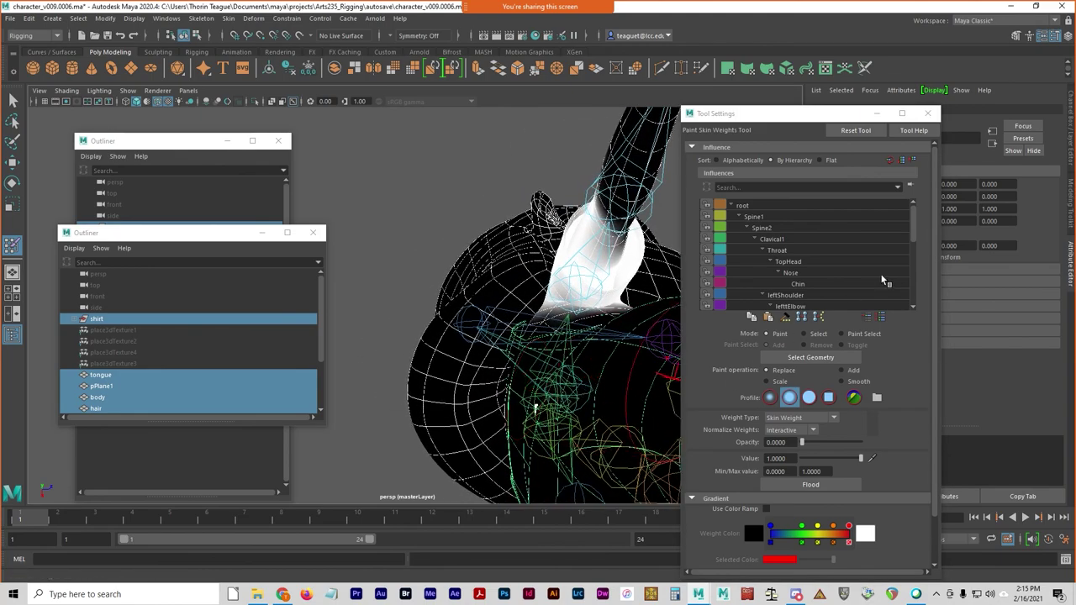
{"action": "scroll", "coordinate": [866, 278], "scroll_direction": "down", "scroll_amount": 2}
{"action": "left_click", "coordinate": [856, 284]}
{"action": "left_click", "coordinate": [822, 296]}
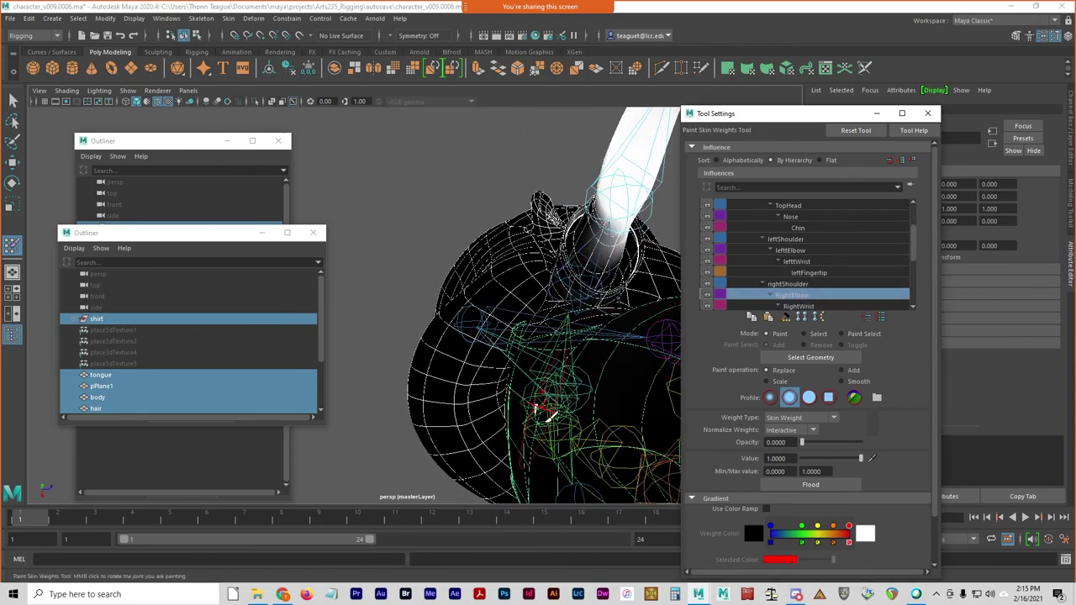
{"action": "left_click_drag", "start_coordinate": [540, 410], "coordinate": [566, 403], "text": "alt"}
{"action": "middle_click_drag", "start_coordinate": [511, 403], "coordinate": [485, 311], "text": "alt"}
Remove the shirt group from the selection and isolate the other selected meshes for weight painting
{"action": "scroll", "coordinate": [162, 384], "scroll_direction": "down", "scroll_amount": 2}
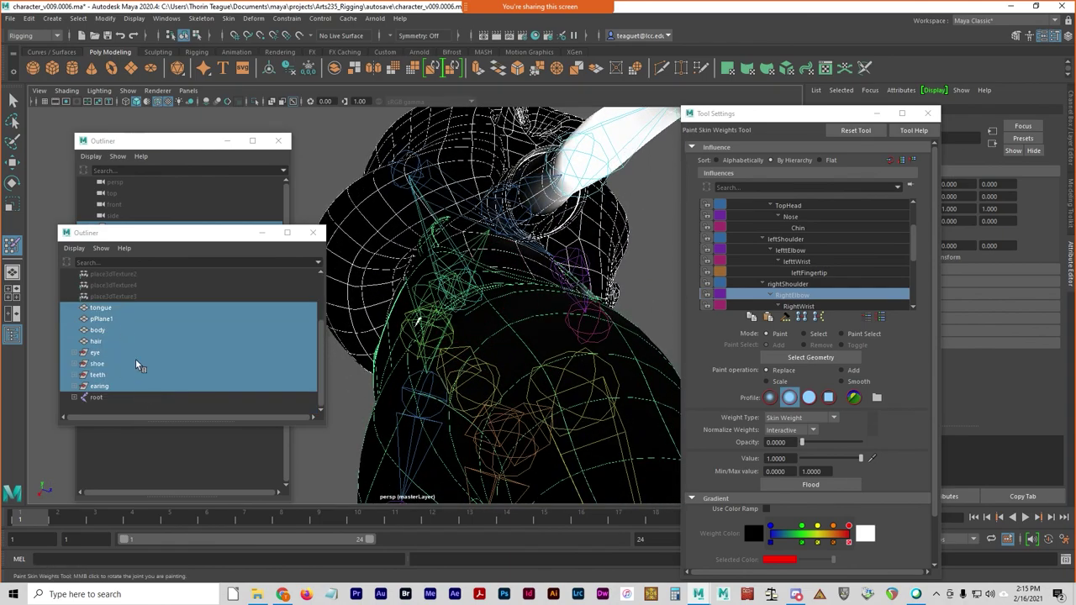
{"action": "scroll", "coordinate": [138, 332], "scroll_direction": "up", "scroll_amount": 3}
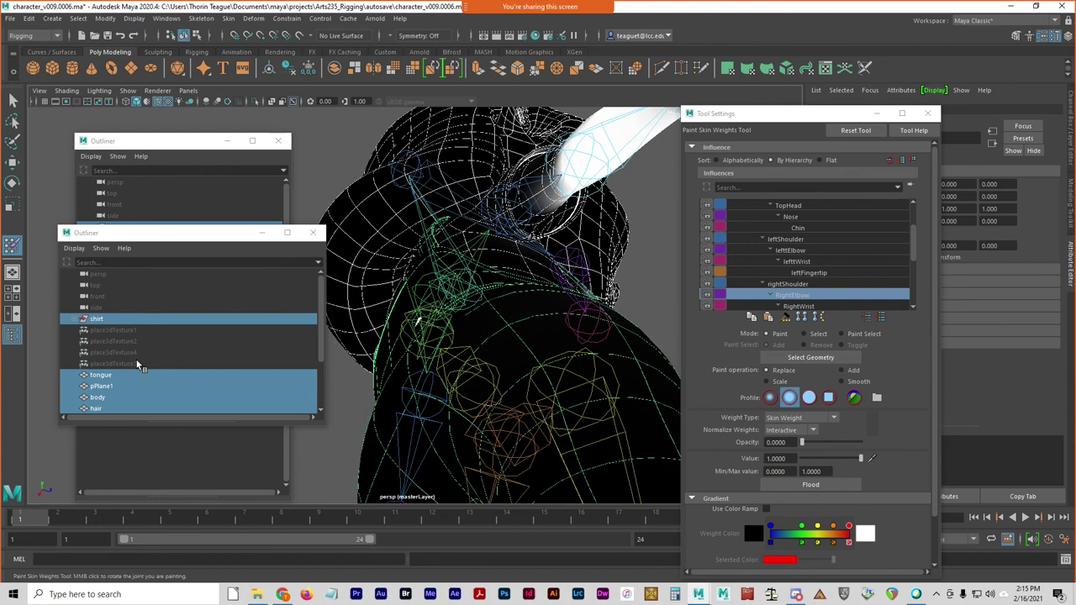
{"action": "left_click", "coordinate": [143, 320], "text": "ctrl"}
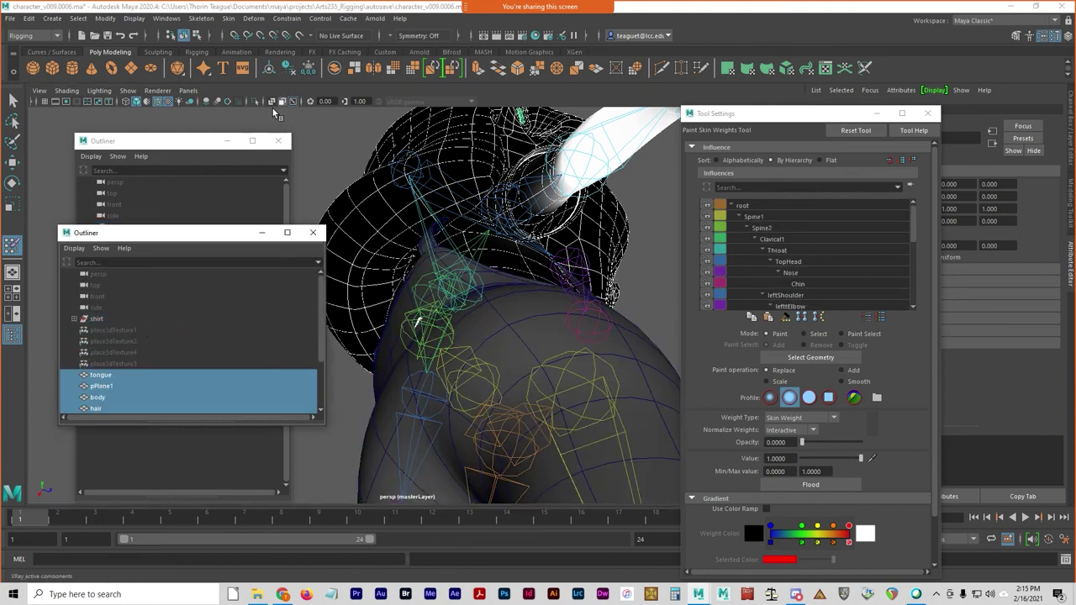
{"action": "left_click", "coordinate": [548, 287]}
{"action": "key", "text": "ctrl+1"}
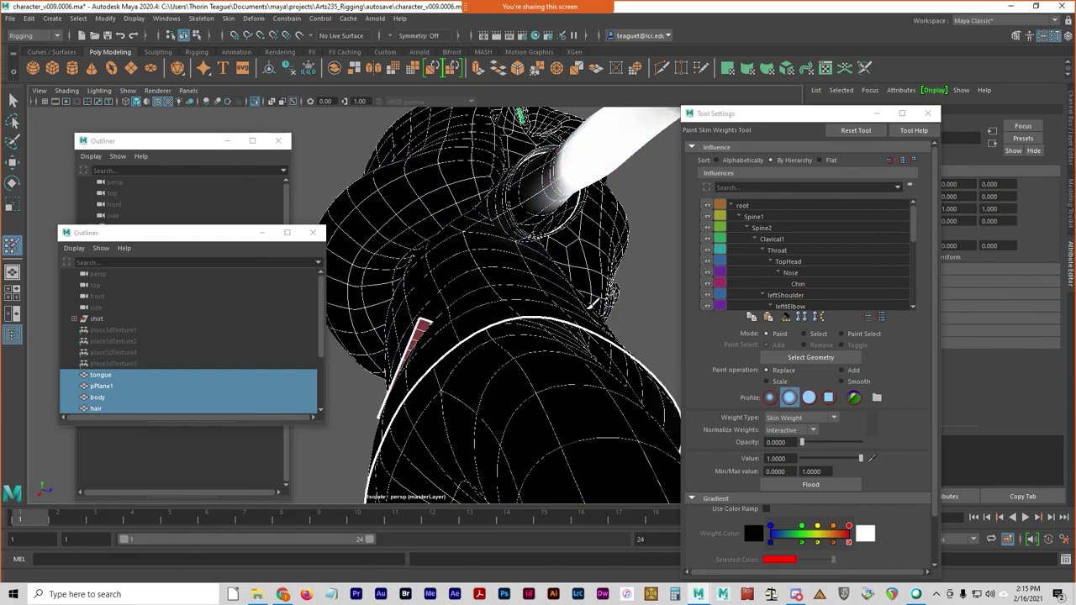
Choose the rightShoulder influence and view its weights under the right sleeve and inside the torso
{"action": "left_click_drag", "start_coordinate": [593, 338], "coordinate": [568, 326], "text": "alt"}
{"action": "scroll", "coordinate": [812, 300], "scroll_direction": "down", "scroll_amount": 1}
{"action": "scroll", "coordinate": [813, 290], "scroll_direction": "down", "scroll_amount": 1}
{"action": "left_click", "coordinate": [808, 284]}
{"action": "left_click", "coordinate": [805, 273]}
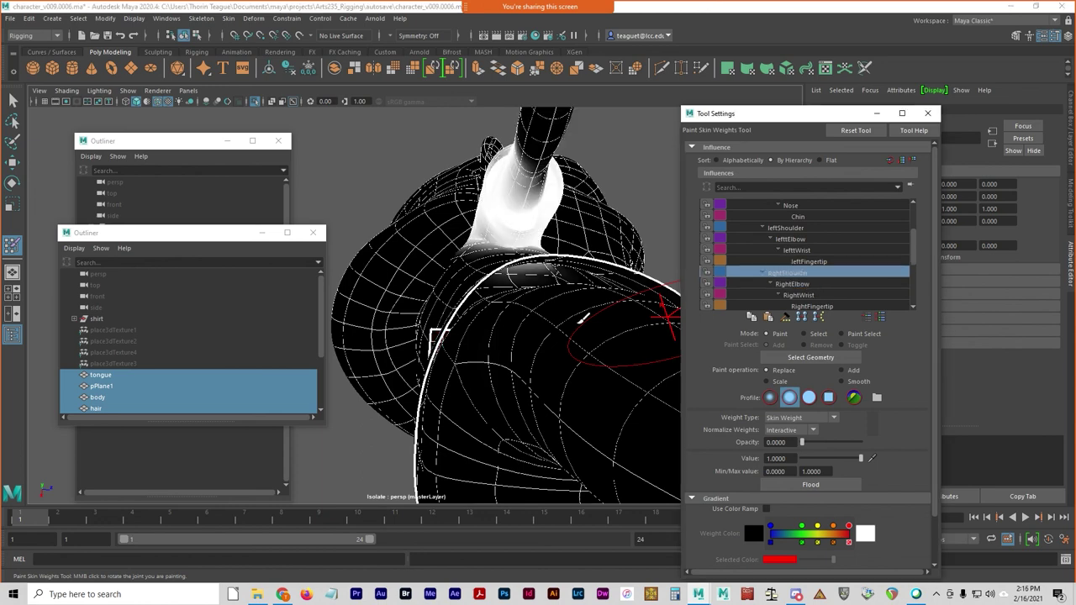
{"action": "left_click_drag", "start_coordinate": [532, 326], "coordinate": [507, 306], "text": "alt"}
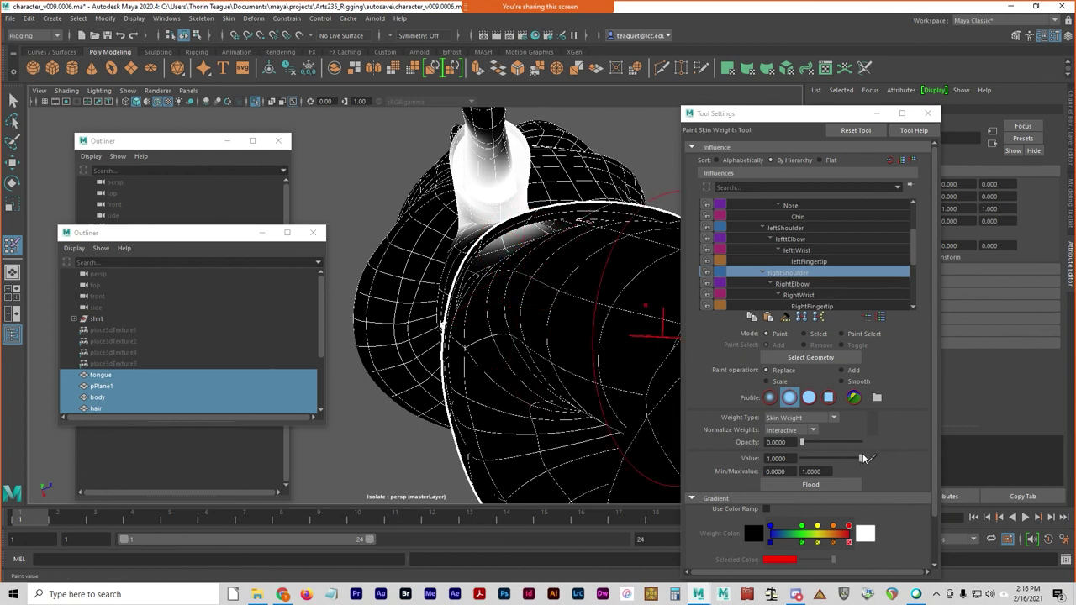
Set the skin weight paint value to 0 and the brush opacity to 1 for the rightShoulder influence
{"action": "left_click_drag", "start_coordinate": [861, 459], "coordinate": [803, 463]}
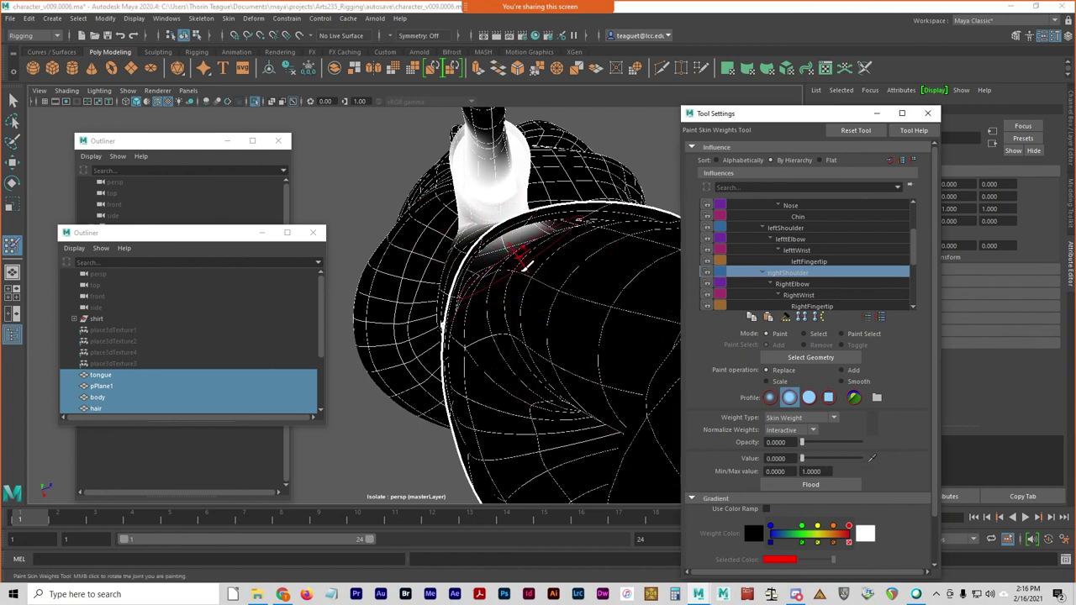
{"action": "left_click_drag", "start_coordinate": [525, 264], "coordinate": [507, 268]}
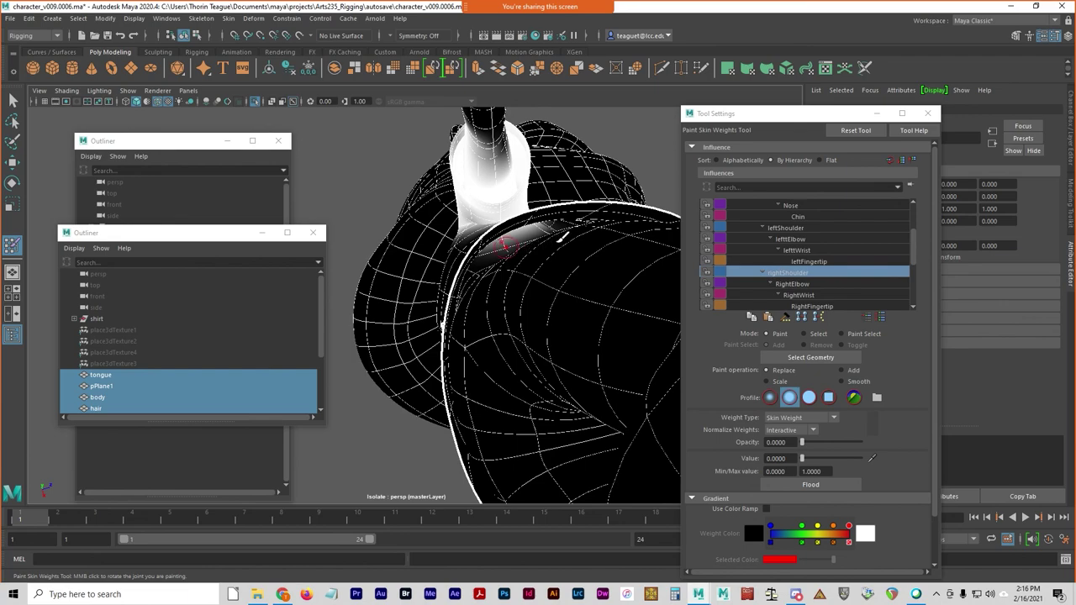
{"action": "mouse_move", "coordinate": [553, 237]}
{"action": "left_mouse_down", "text": "alt"}
{"action": "mouse_move", "coordinate": [594, 207]}
{"action": "mouse_move", "coordinate": [583, 262]}
{"action": "mouse_move", "coordinate": [555, 281]}
{"action": "mouse_move", "coordinate": [499, 286]}
{"action": "mouse_move", "coordinate": [507, 267]}
{"action": "mouse_move", "coordinate": [493, 284]}
{"action": "mouse_move", "coordinate": [541, 288]}
{"action": "mouse_move", "coordinate": [507, 272]}
{"action": "mouse_move", "coordinate": [547, 286]}
{"action": "mouse_move", "coordinate": [571, 265]}
{"action": "left_mouse_up", "text": "alt"}
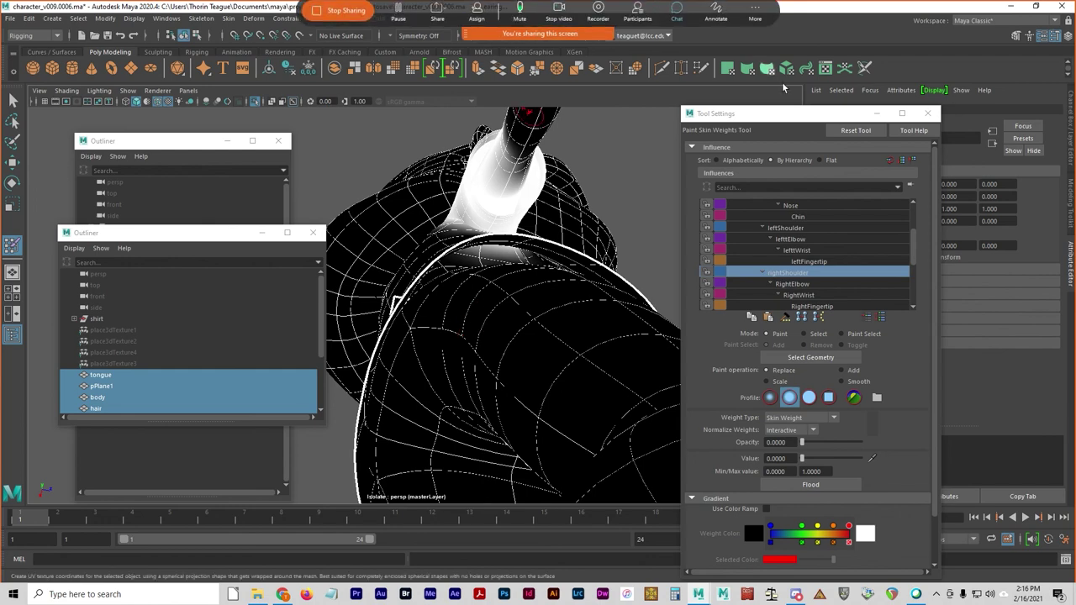
{"action": "left_click", "coordinate": [835, 442]}
Paint out the stray rightShoulder weight on the torso and inside the body beneath the right armpit
{"action": "left_click_drag", "start_coordinate": [480, 312], "coordinate": [493, 314], "text": "alt"}
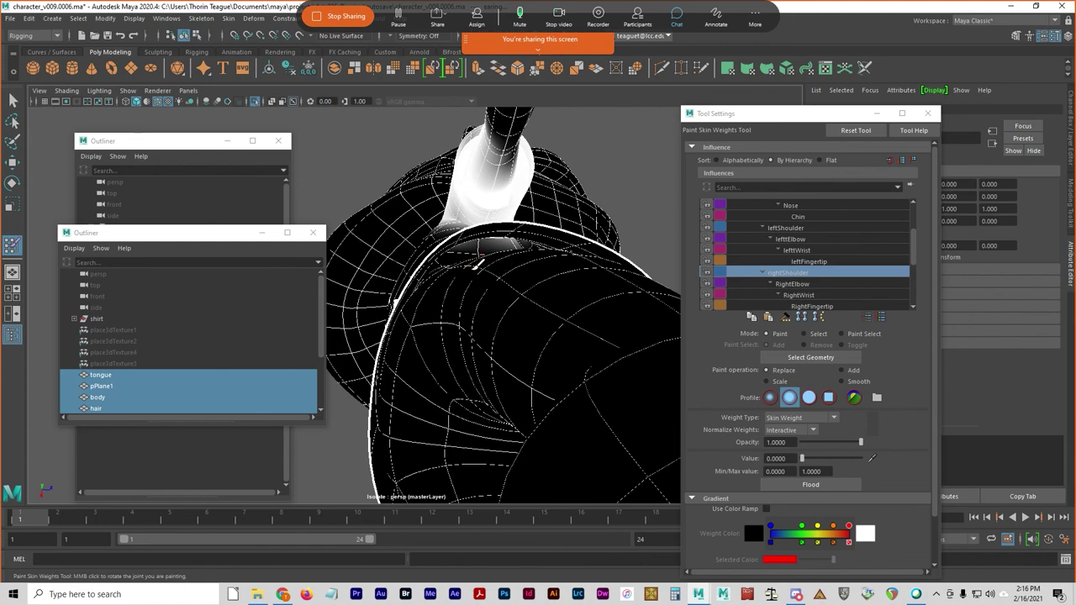
{"action": "mouse_move", "coordinate": [543, 277]}
{"action": "left_mouse_down", "text": "alt"}
{"action": "mouse_move", "coordinate": [532, 429]}
{"action": "mouse_move", "coordinate": [511, 289]}
{"action": "mouse_move", "coordinate": [499, 295]}
{"action": "mouse_move", "coordinate": [459, 231]}
{"action": "mouse_move", "coordinate": [510, 236]}
{"action": "mouse_move", "coordinate": [542, 281]}
{"action": "left_mouse_up", "text": "alt"}
{"action": "left_click_drag", "start_coordinate": [535, 320], "coordinate": [487, 219], "text": "alt"}
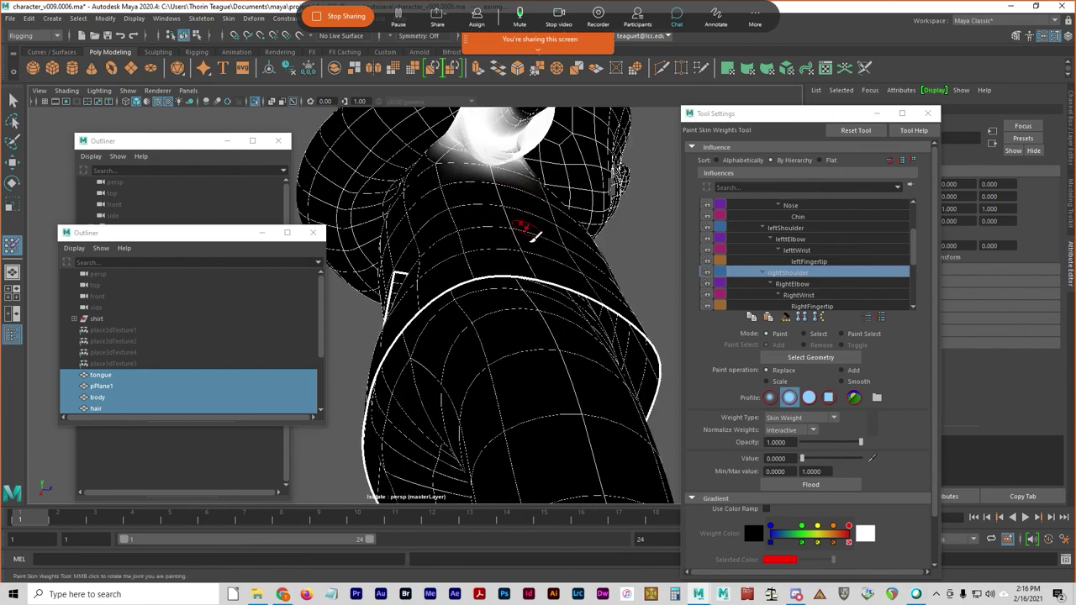
{"action": "mouse_move", "coordinate": [528, 231]}
{"action": "left_mouse_down", "text": "alt"}
{"action": "mouse_move", "coordinate": [555, 373]}
{"action": "mouse_move", "coordinate": [497, 312]}
{"action": "mouse_move", "coordinate": [513, 312]}
{"action": "left_mouse_up", "text": "alt"}
{"action": "left_click_drag", "start_coordinate": [539, 358], "coordinate": [526, 299], "text": "alt"}
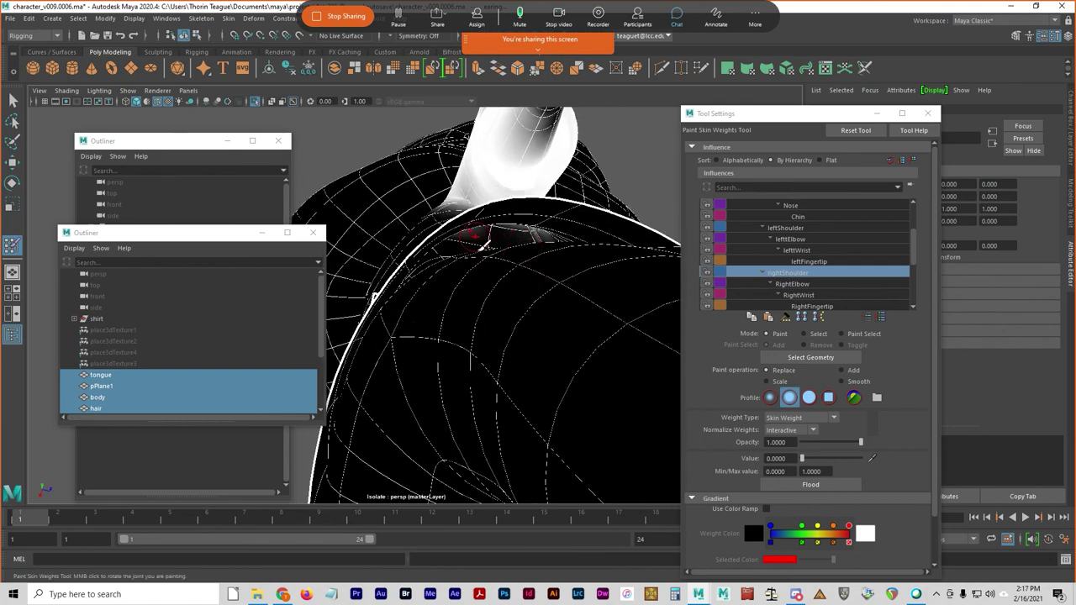
{"action": "left_click_drag", "start_coordinate": [485, 245], "coordinate": [538, 374], "text": "alt"}
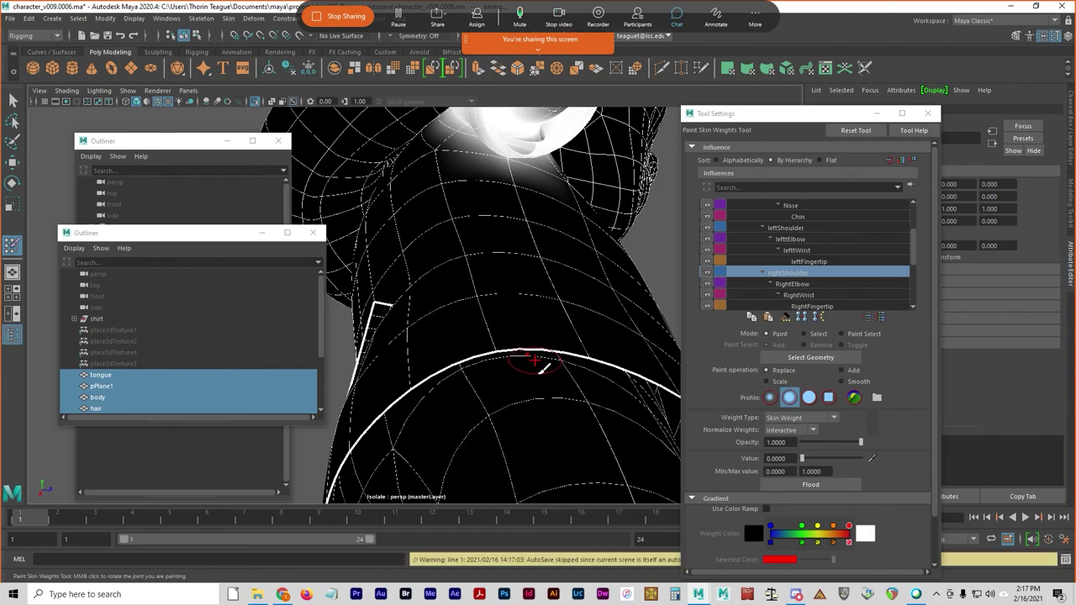
{"action": "mouse_move", "coordinate": [553, 355]}
{"action": "left_mouse_down", "text": "alt"}
{"action": "mouse_move", "coordinate": [548, 398]}
{"action": "mouse_move", "coordinate": [567, 377]}
{"action": "mouse_move", "coordinate": [547, 383]}
{"action": "mouse_move", "coordinate": [525, 339]}
{"action": "left_mouse_up", "text": "alt"}
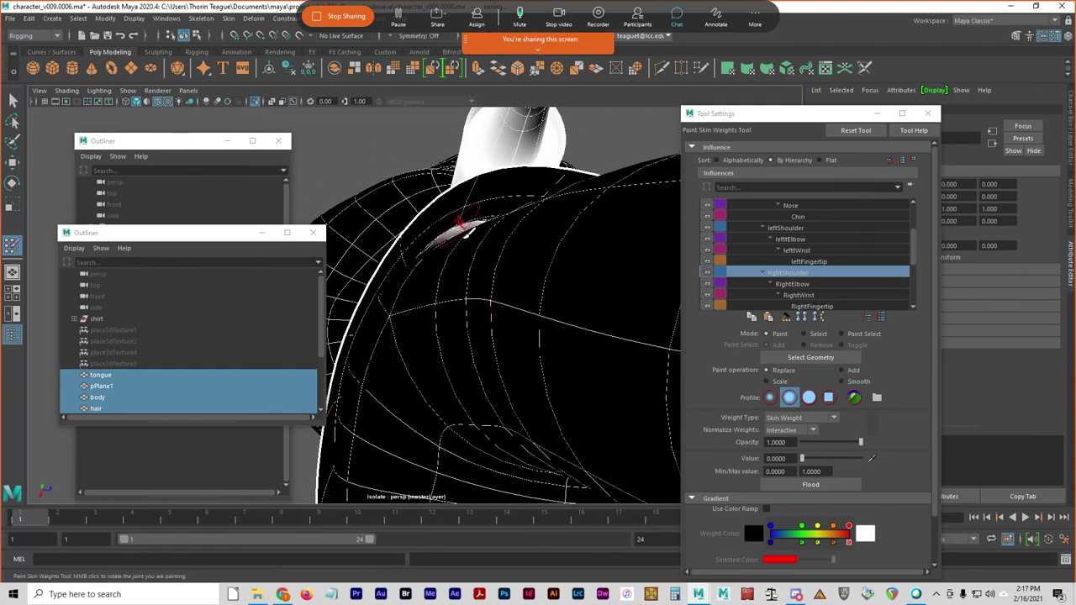
{"action": "left_click_drag", "start_coordinate": [462, 225], "coordinate": [589, 298], "text": "alt"}
Check the RightElbow, RightWrist and RightFingertip influences for stray weight on the torso
{"action": "left_click", "coordinate": [803, 284]}
{"action": "left_click_drag", "start_coordinate": [486, 366], "coordinate": [581, 252], "text": "alt"}
{"action": "left_click", "coordinate": [808, 299]}
{"action": "left_click", "coordinate": [832, 308]}
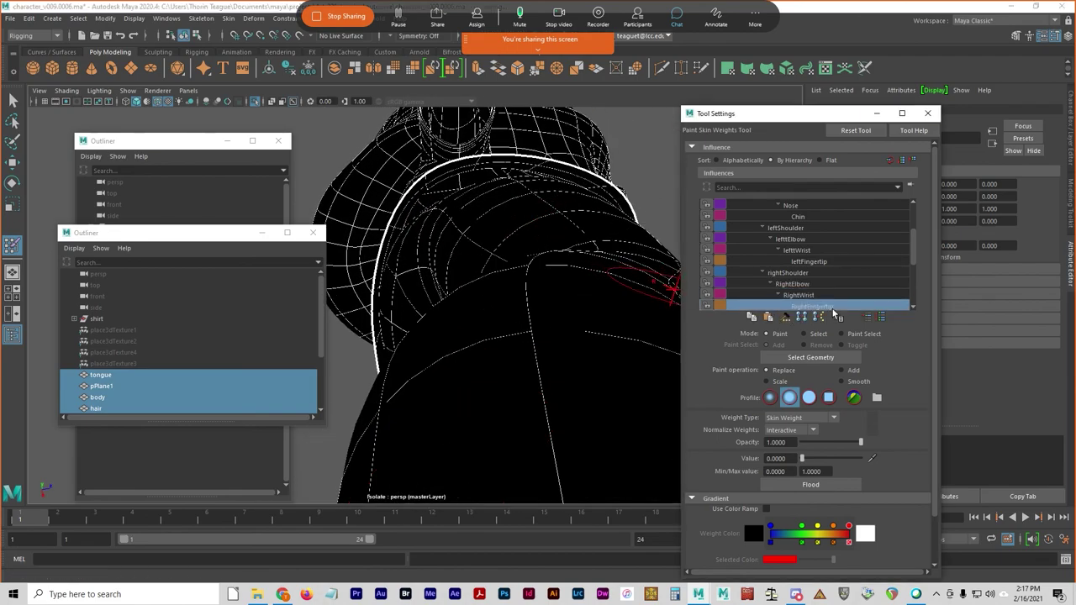
{"action": "left_click_drag", "start_coordinate": [552, 221], "coordinate": [507, 347], "text": "alt"}
{"action": "left_click_drag", "start_coordinate": [357, 418], "coordinate": [488, 370], "text": "alt"}
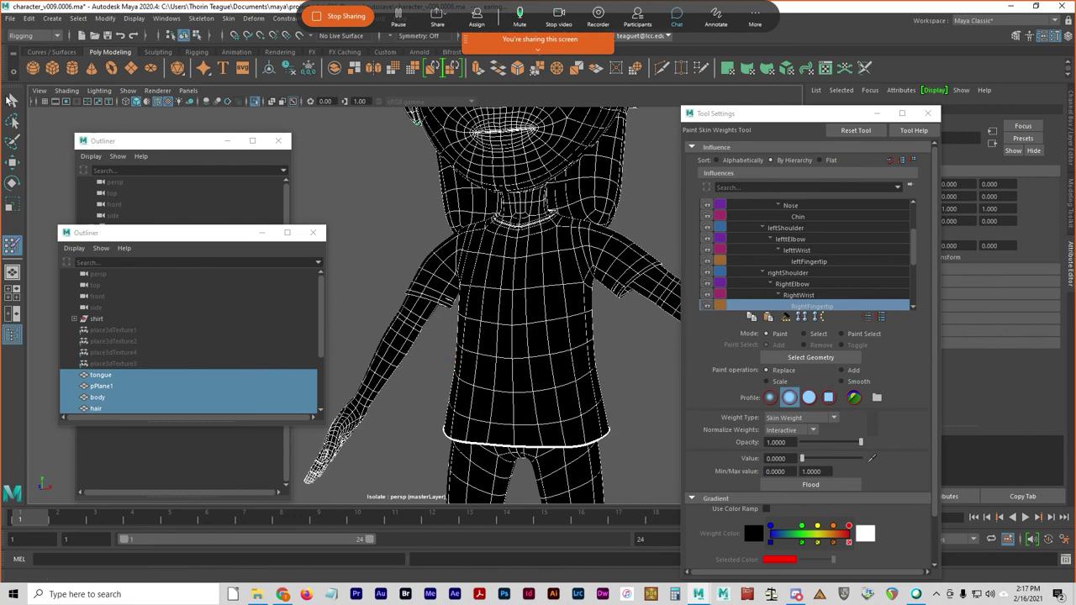
Leave weight painting, clear the selection and turn off isolation to show the whole character with its joints
{"action": "left_click", "coordinate": [14, 100]}
{"action": "left_click", "coordinate": [408, 198]}
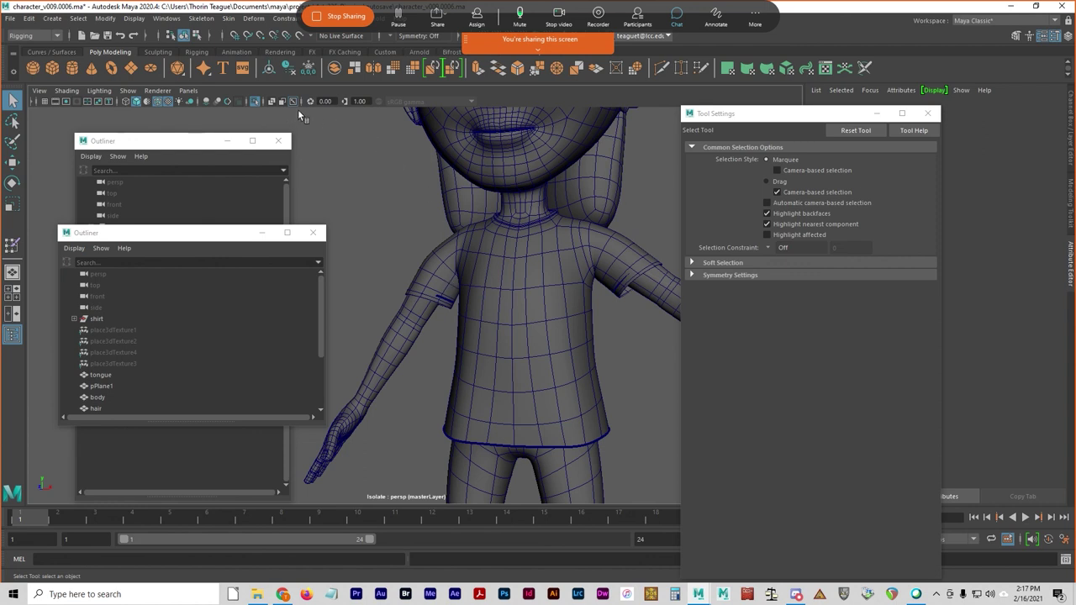
{"action": "key", "text": "ctrl+1"}
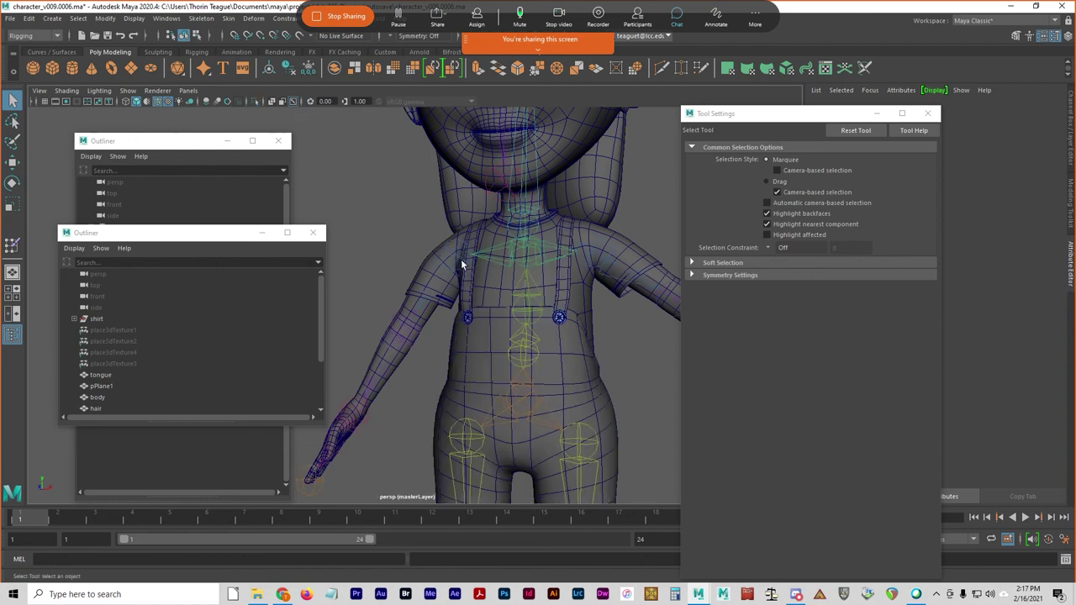
Rotate the right shoulder joint to raise the arm and examine how the torso and shirt deform
{"action": "left_click", "coordinate": [462, 262]}
{"action": "key", "text": "e"}
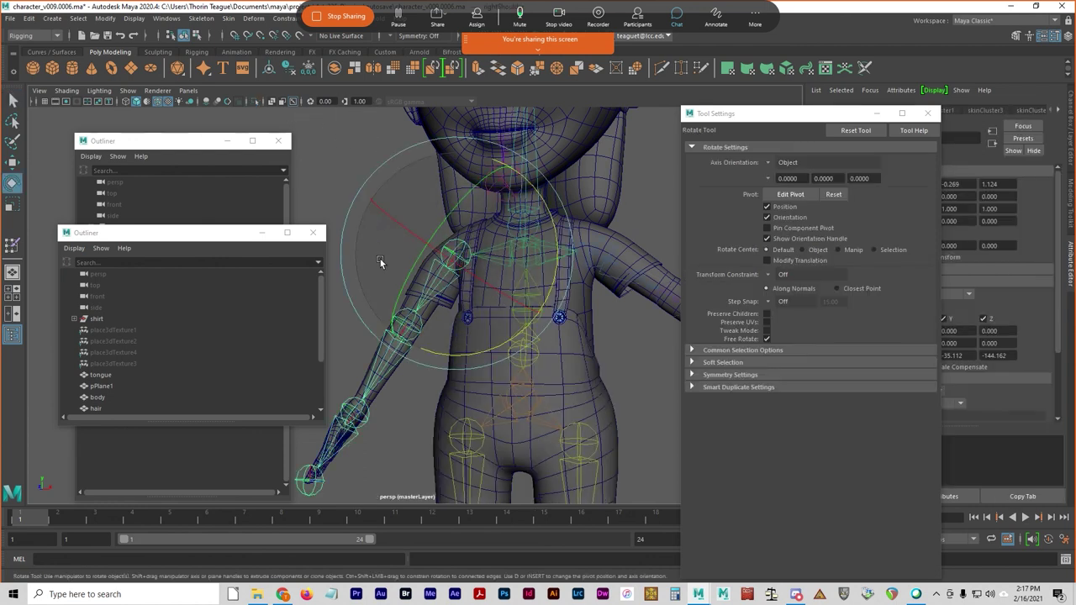
{"action": "left_click_drag", "start_coordinate": [505, 341], "coordinate": [443, 422]}
{"action": "left_click_drag", "start_coordinate": [488, 364], "coordinate": [399, 269]}
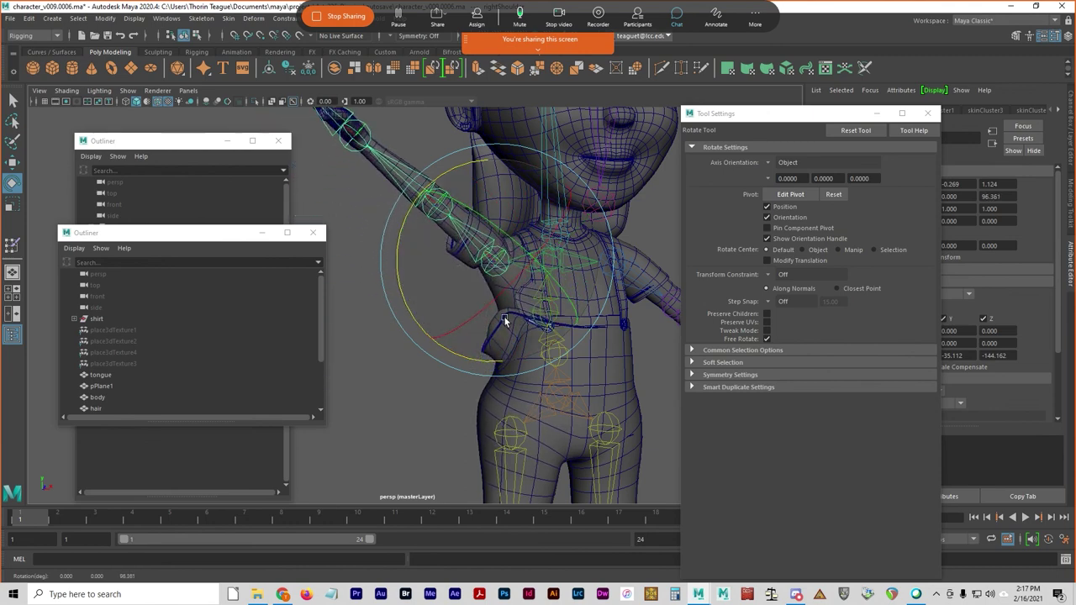
{"action": "left_click", "coordinate": [603, 350]}
{"action": "left_click_drag", "start_coordinate": [593, 391], "coordinate": [453, 425], "text": "alt"}
{"action": "left_click", "coordinate": [406, 413]}
Undo the test rotation of the right shoulder joint to return the arm to its rest pose
{"action": "key", "text": "ctrl+z"}
{"action": "key", "text": "ctrl+z"}
{"action": "key", "text": "ctrl+z"}
{"action": "key", "text": "ctrl+z"}
{"action": "key", "text": "ctrl+z"}
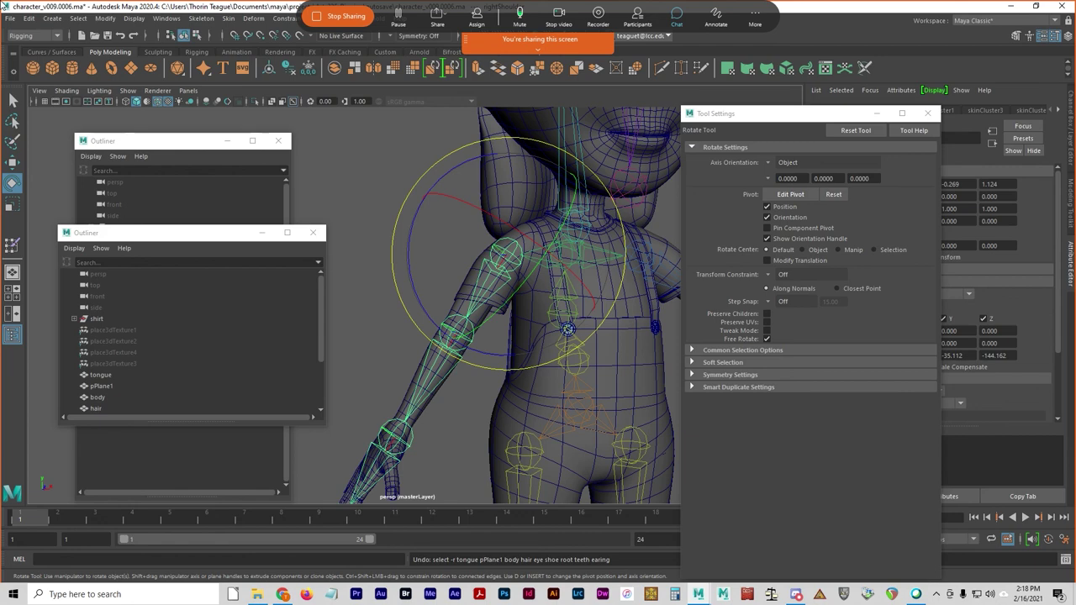
Select the overalls to examine the mesh around the legs and shoes, and clear the selection
{"action": "left_click", "coordinate": [415, 349]}
{"action": "left_click_drag", "start_coordinate": [595, 393], "coordinate": [535, 303], "text": "alt"}
{"action": "middle_click_drag", "start_coordinate": [536, 303], "coordinate": [512, 181], "text": "alt"}
{"action": "right_click_drag", "start_coordinate": [536, 306], "coordinate": [489, 326], "text": "alt"}
{"action": "left_click_drag", "start_coordinate": [489, 326], "coordinate": [549, 199], "text": "alt"}
{"action": "left_click", "coordinate": [540, 223]}
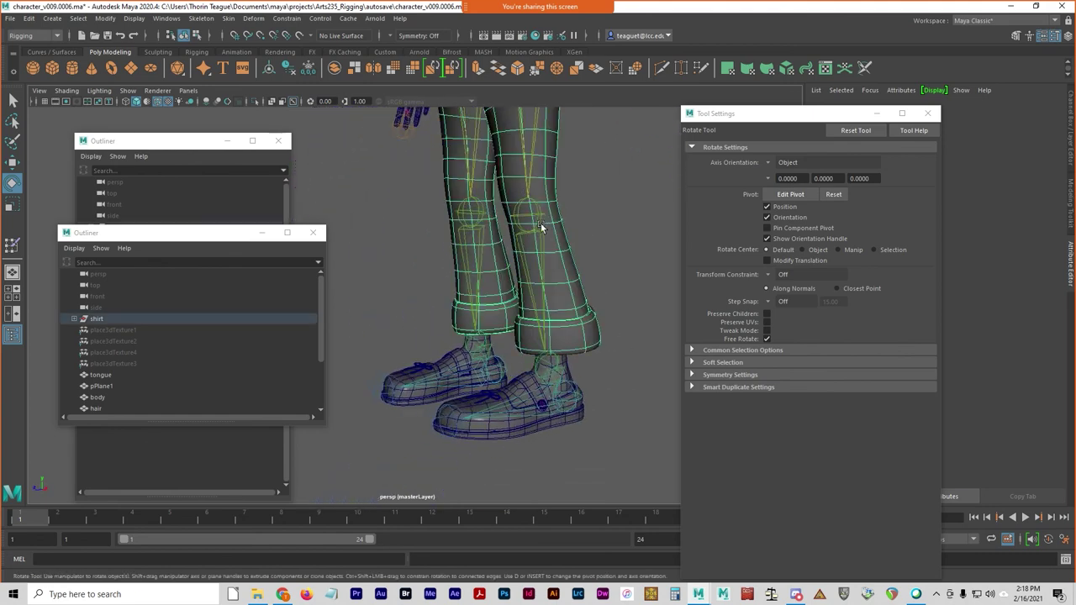
{"action": "left_click", "coordinate": [636, 323]}
{"action": "left_click_drag", "start_coordinate": [637, 323], "coordinate": [607, 307], "text": "alt"}
{"action": "middle_click_drag", "start_coordinate": [607, 308], "coordinate": [505, 449], "text": "alt"}
{"action": "left_click_drag", "start_coordinate": [504, 452], "coordinate": [464, 386], "text": "alt"}
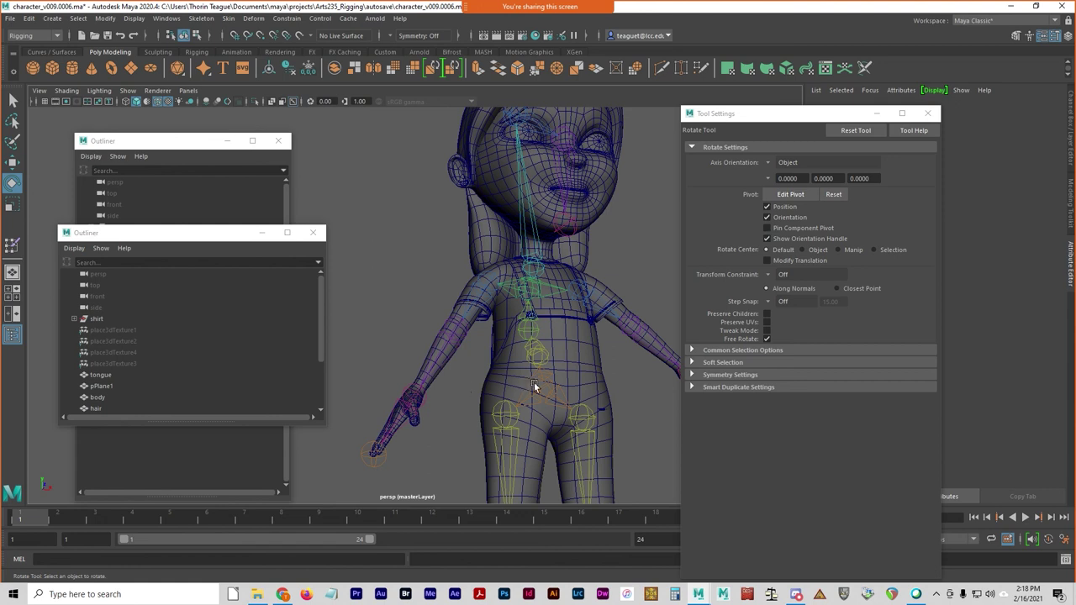
{"action": "left_click", "coordinate": [572, 357]}
{"action": "left_click", "coordinate": [572, 356]}
{"action": "left_click", "coordinate": [577, 343]}
{"action": "left_click", "coordinate": [562, 342]}
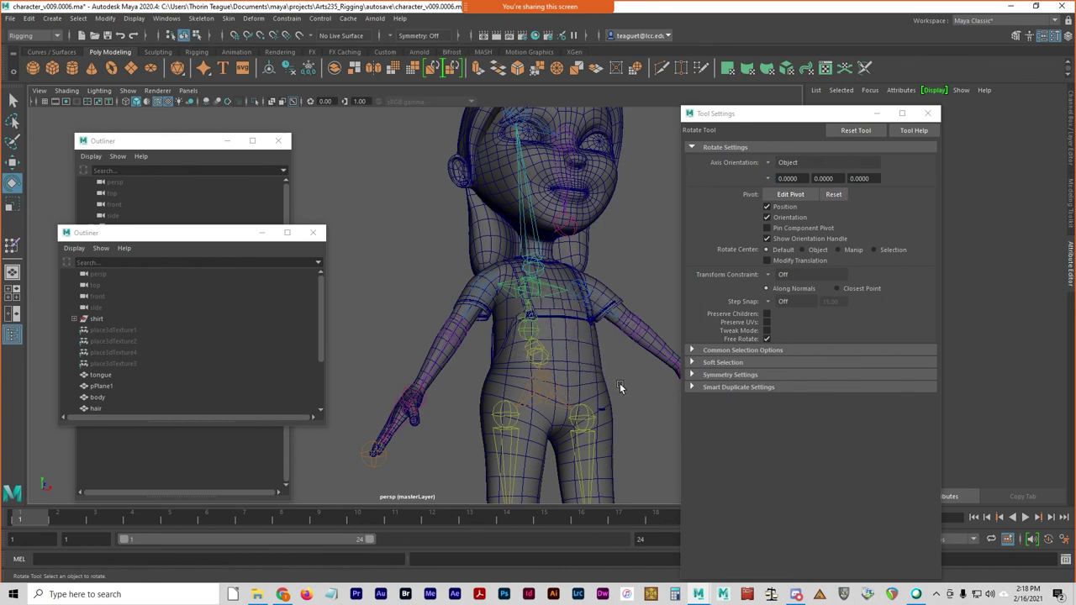